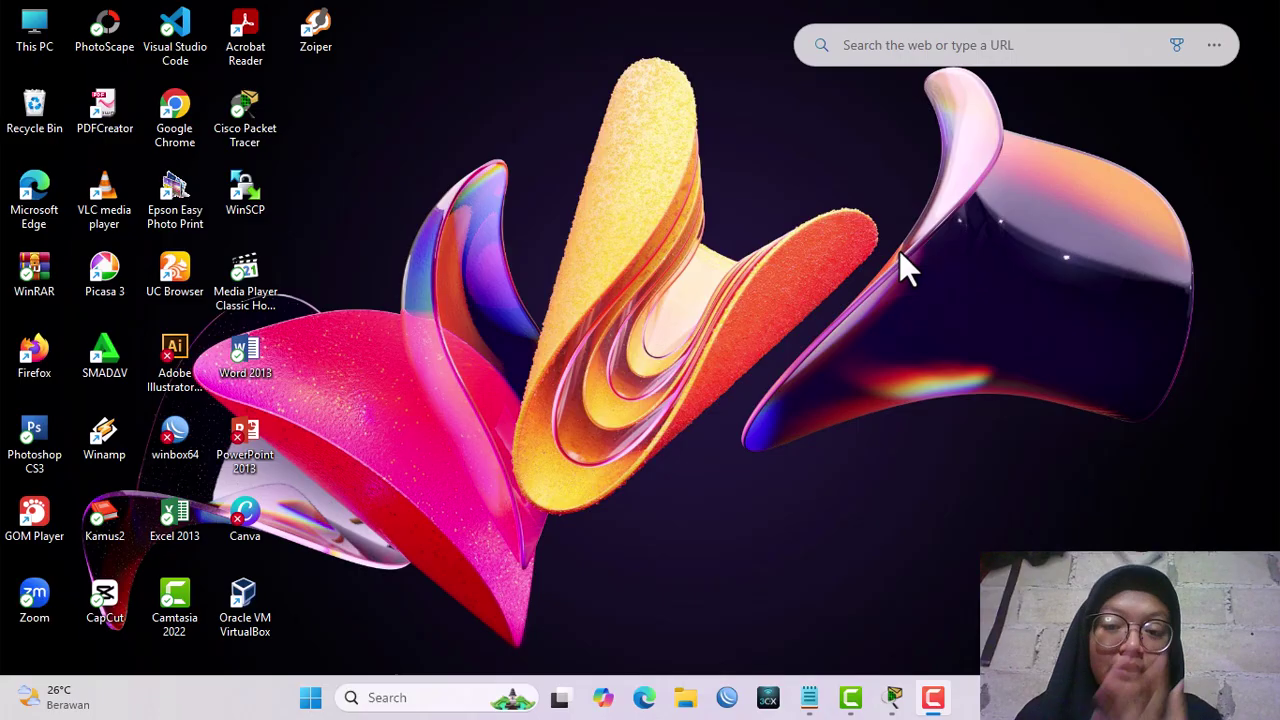
# Switch to Cisco Packet Tracer and place two 2811 routers side by side near the workspace's upper edge.
pyautogui.click(893, 697)
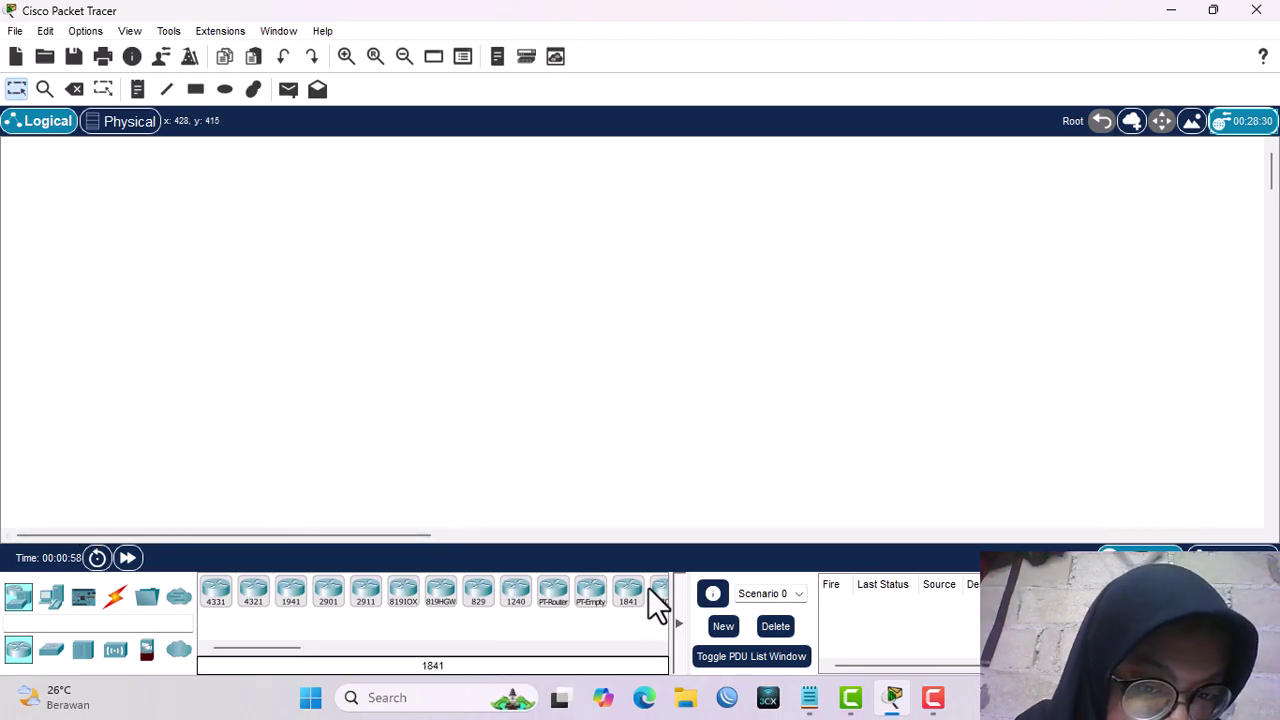
pyautogui.click(680, 623)
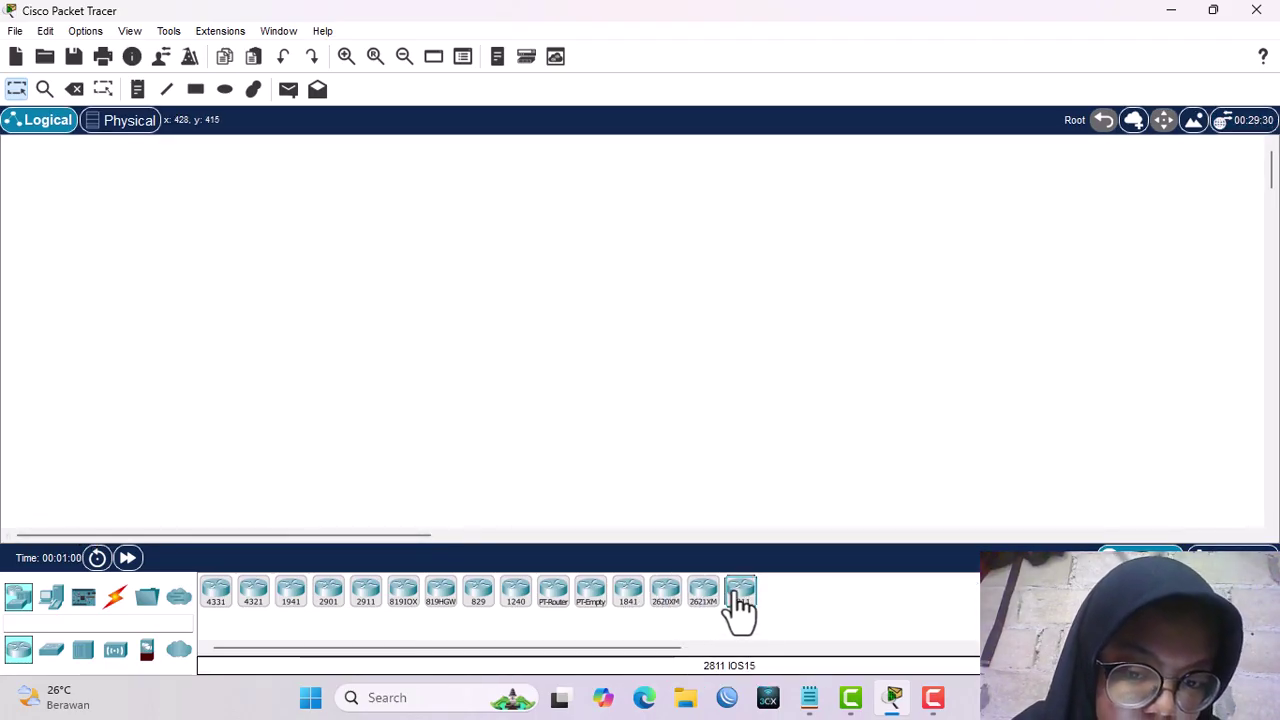
pyautogui.click(738, 596)
pyautogui.click(391, 172)
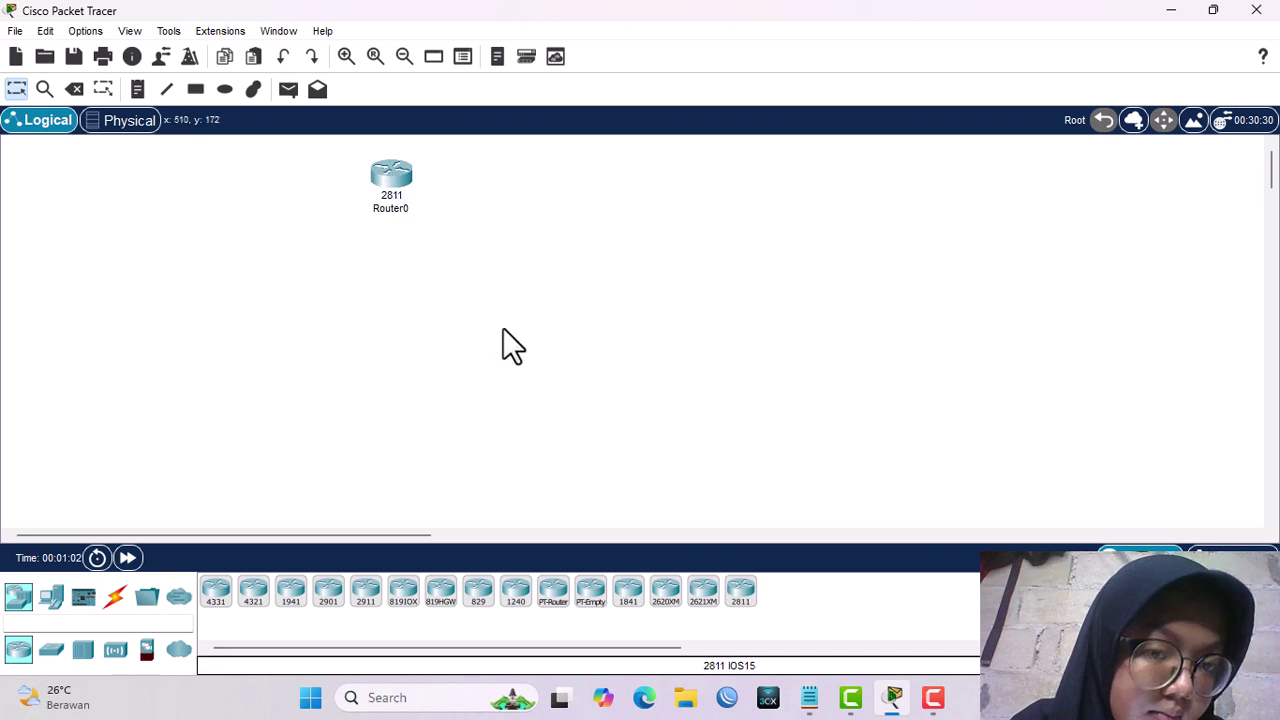
pyautogui.click(647, 171)
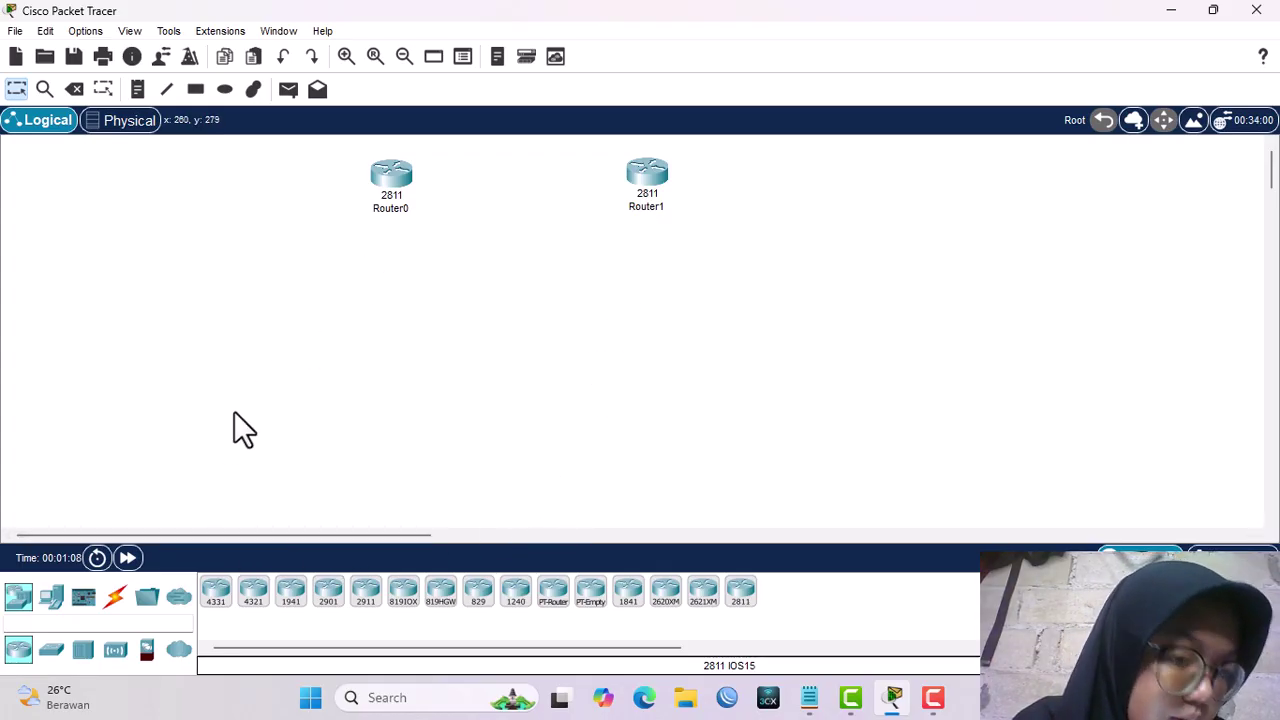
# Place two 2960 switches in the workspace, one below each router.
pyautogui.click(56, 658)
pyautogui.click(218, 598)
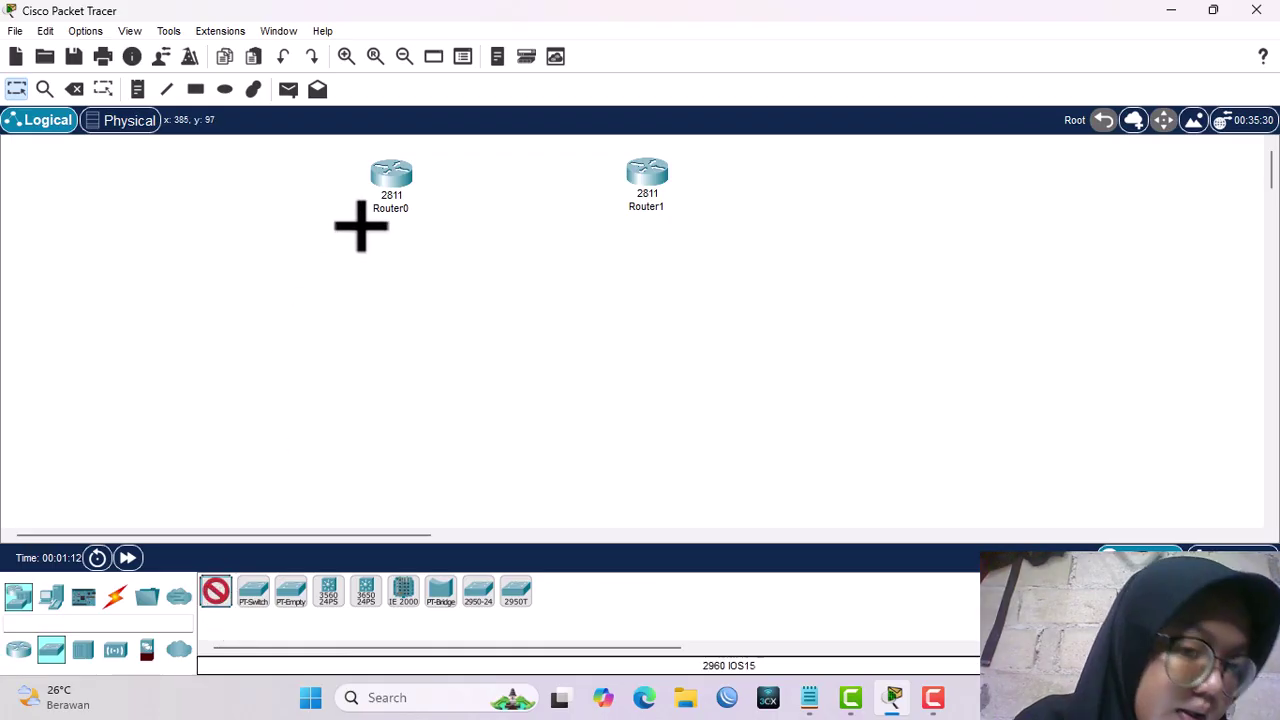
pyautogui.click(391, 287)
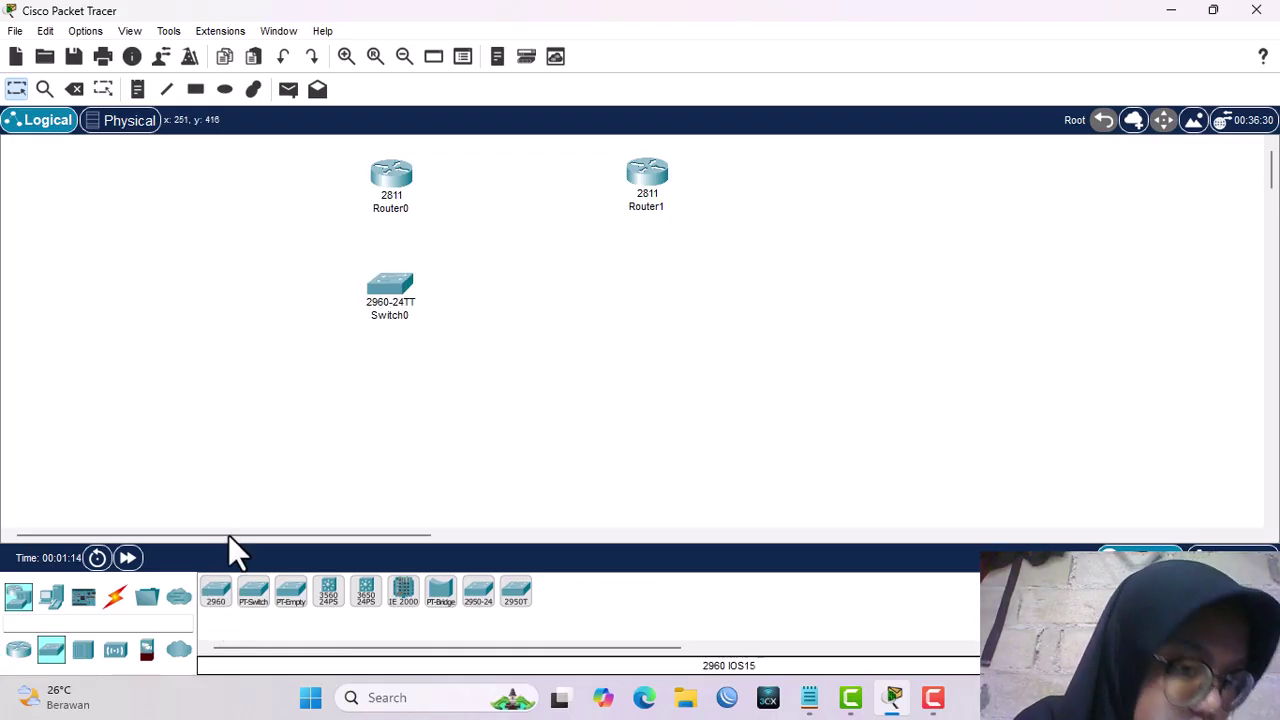
pyautogui.click(210, 595)
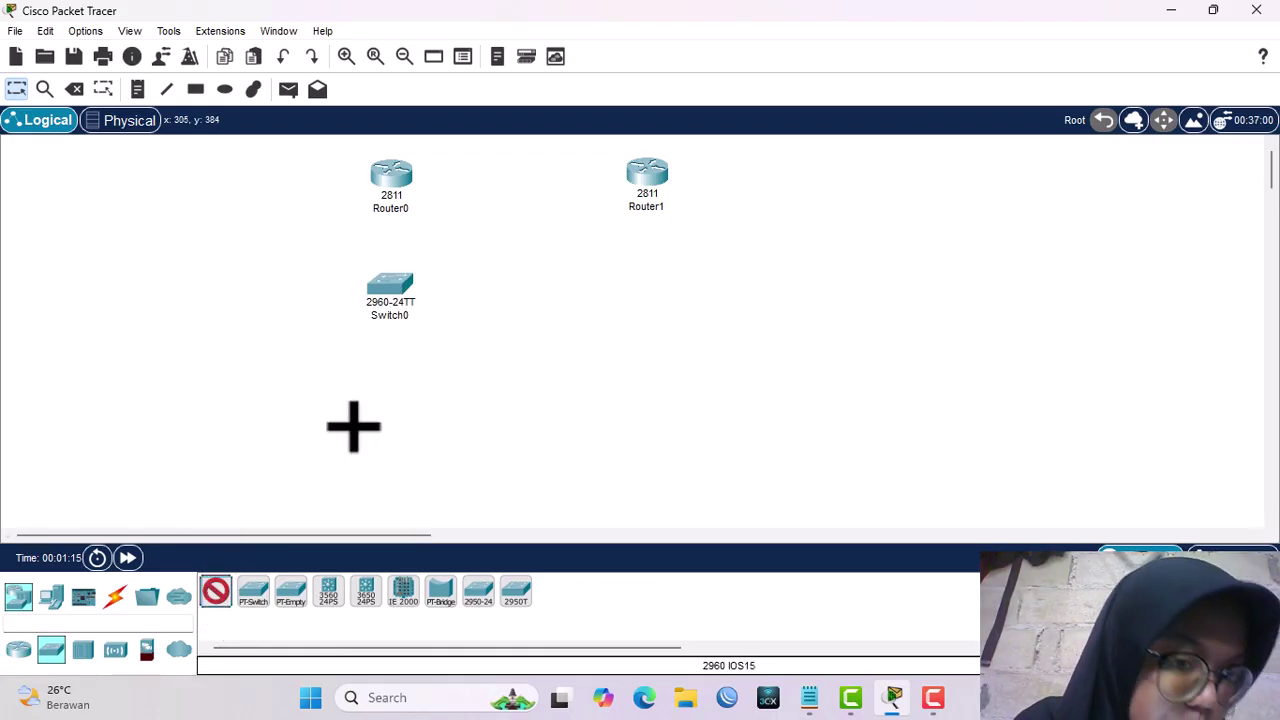
pyautogui.click(650, 268)
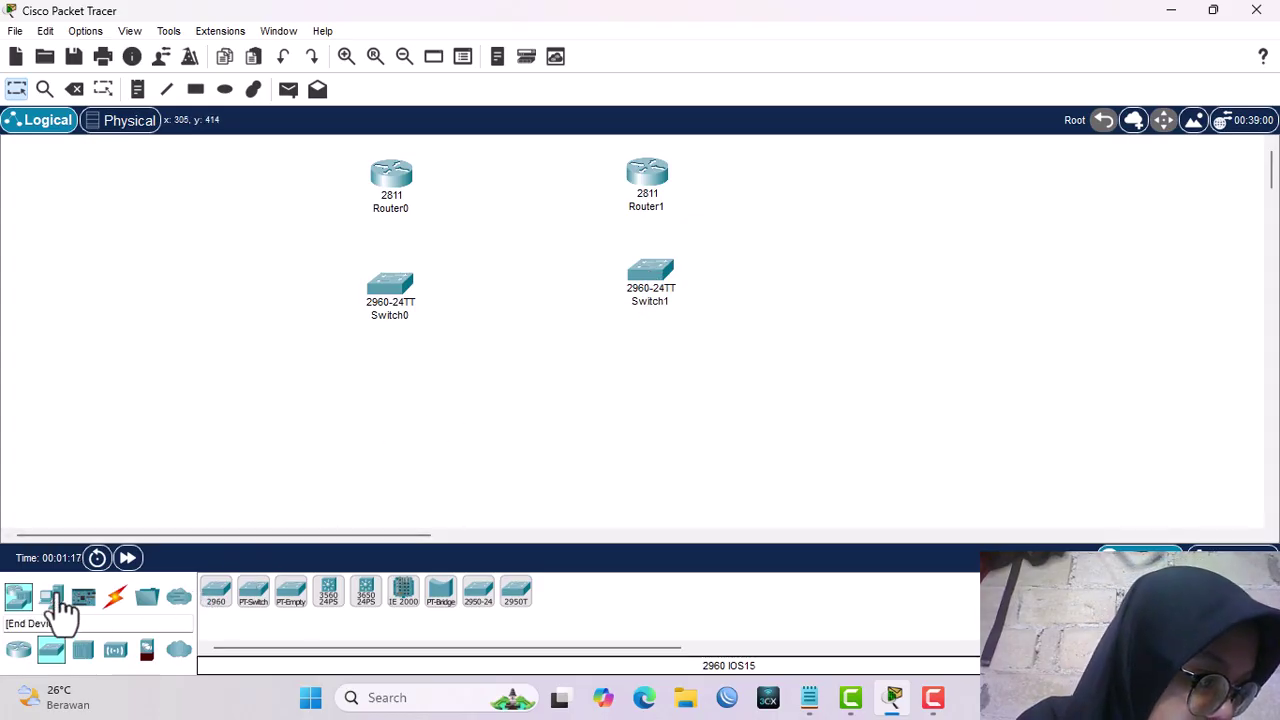
# Add two 7960 IP phones side by side below Switch0.
pyautogui.click(52, 597)
pyautogui.click(441, 592)
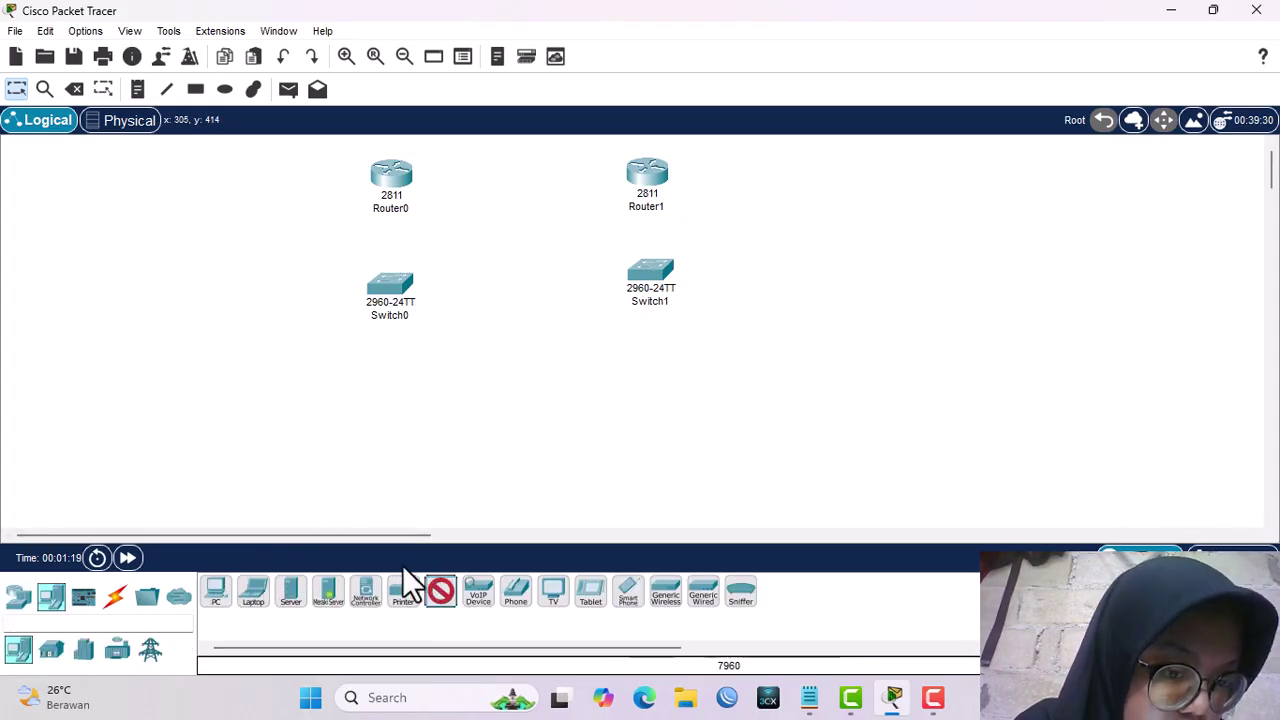
pyautogui.click(277, 392)
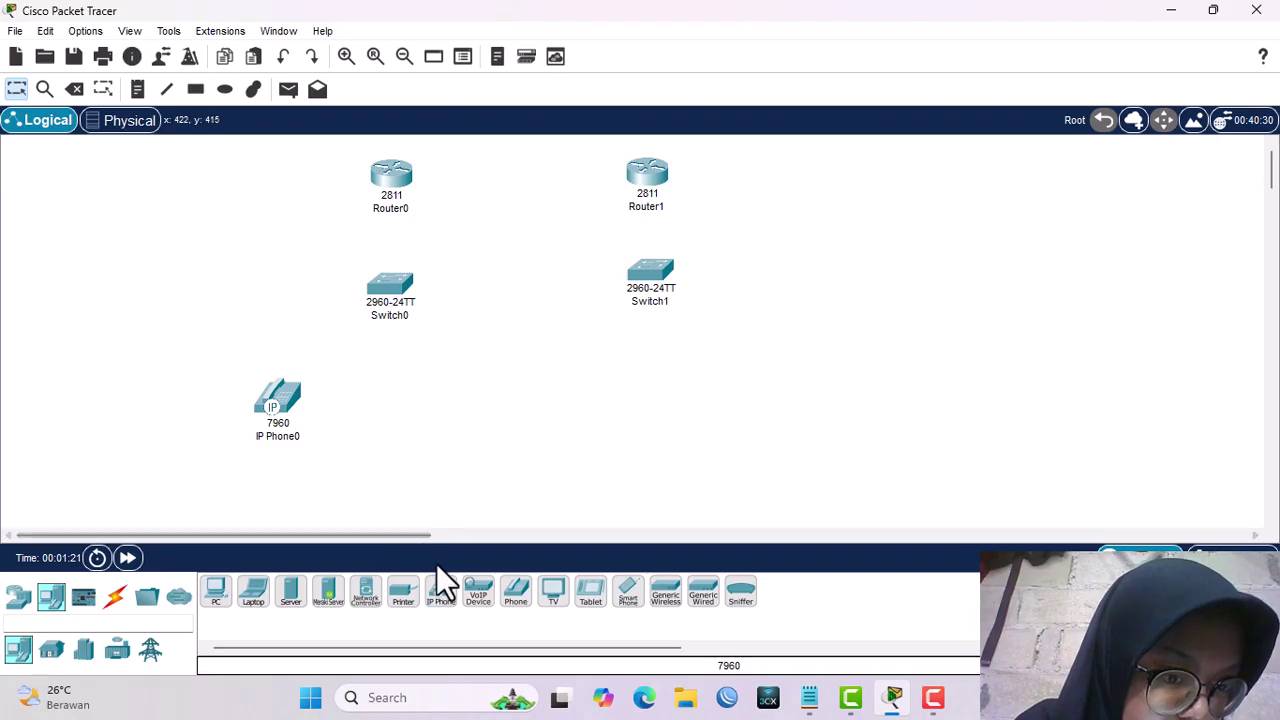
pyautogui.click(441, 592)
pyautogui.click(425, 395)
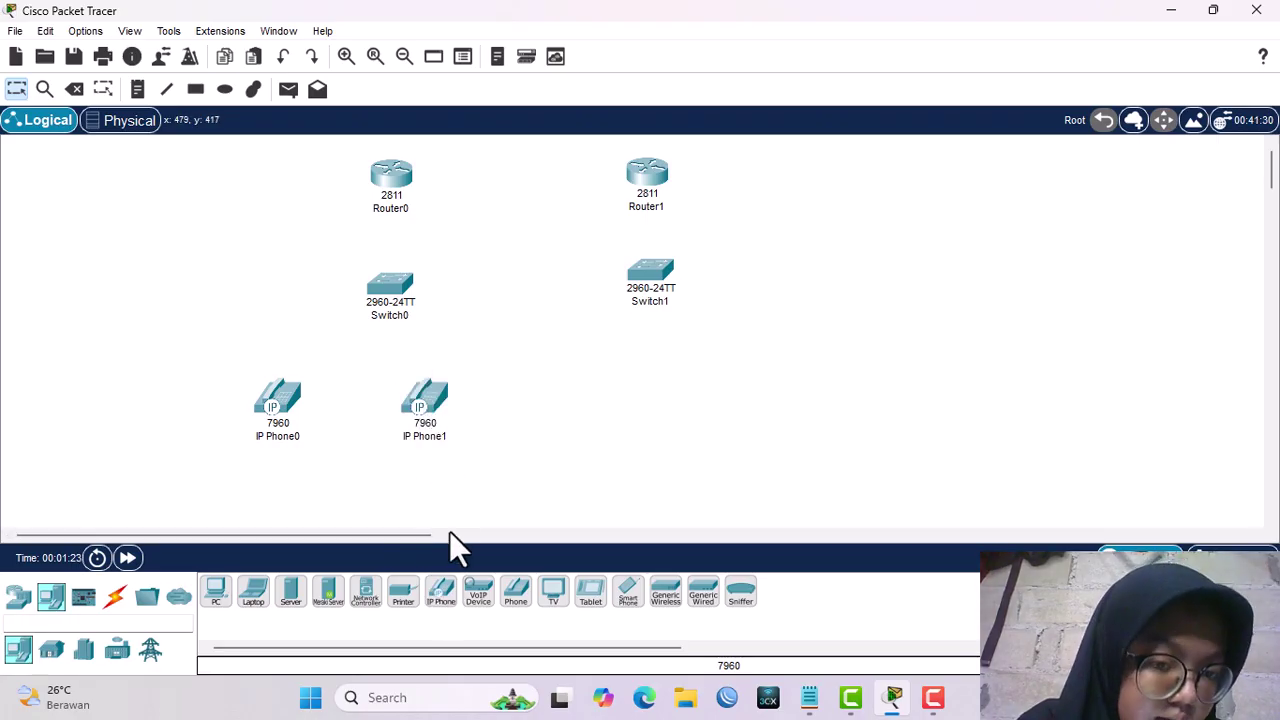
# Add three more 7960 IP phones in a row below Switch1, and move Switch1 and Router1 above the middle one.
pyautogui.click(443, 595)
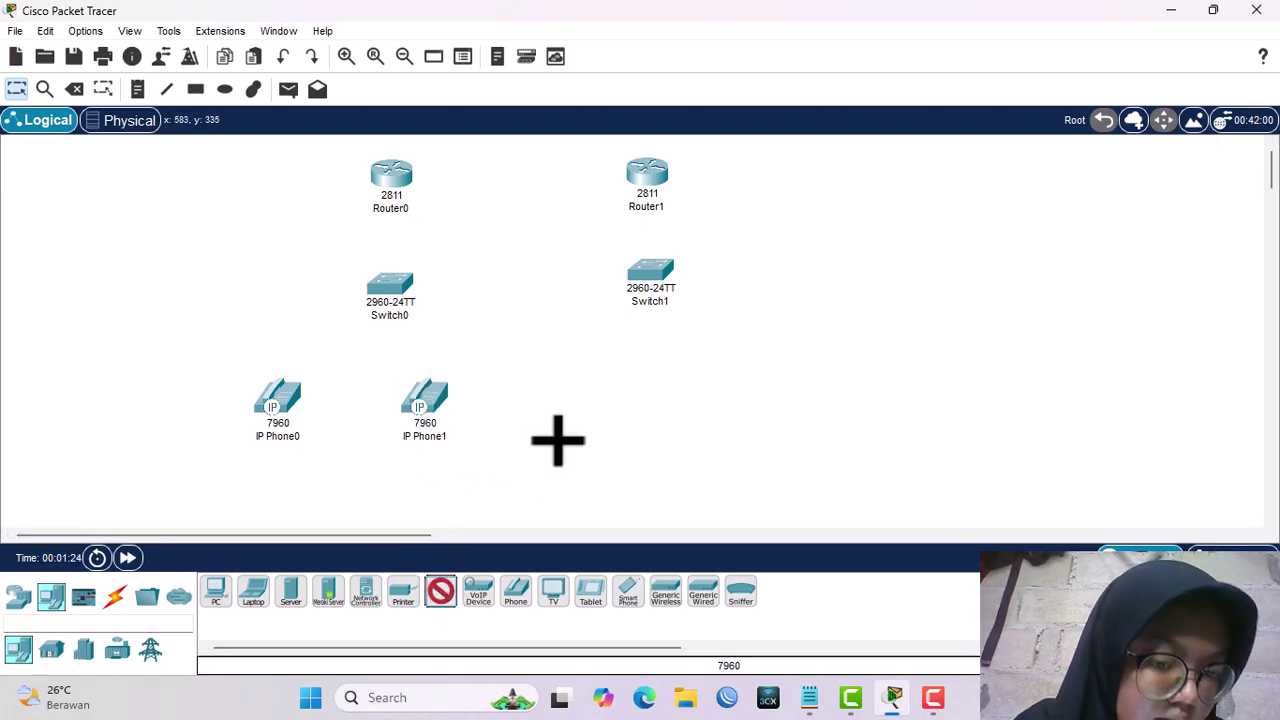
pyautogui.click(594, 382)
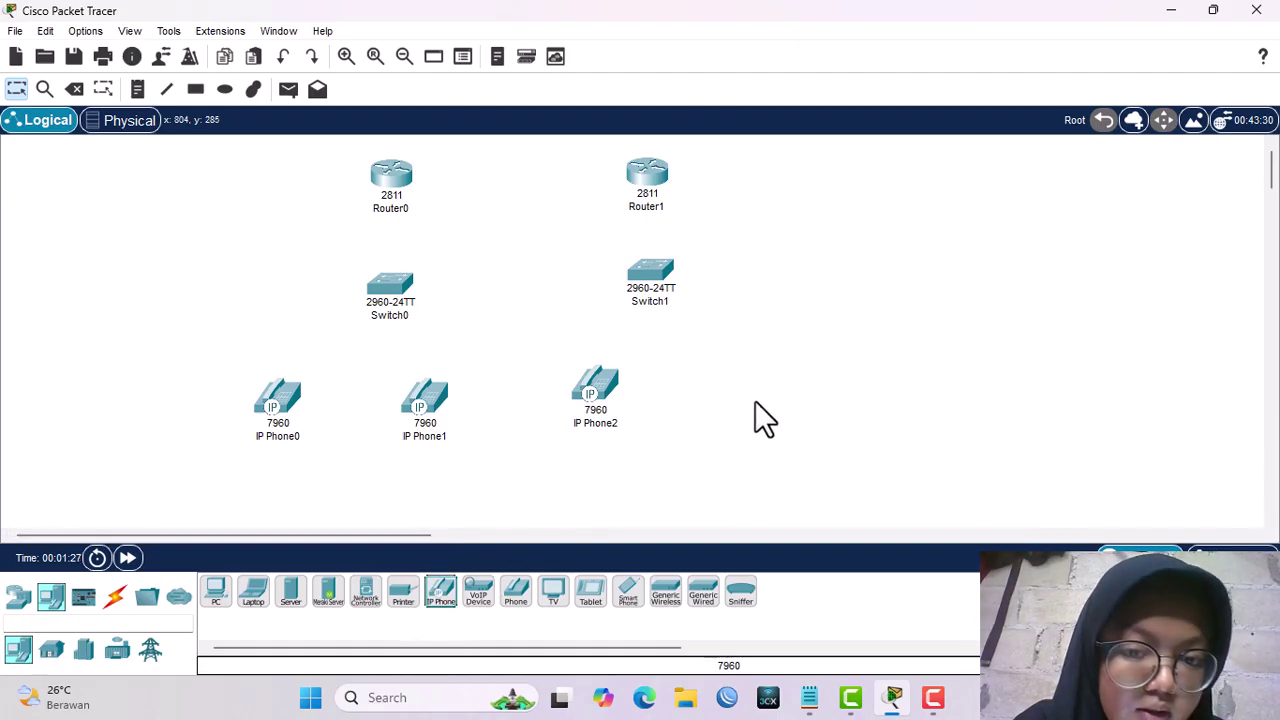
pyautogui.click(443, 595)
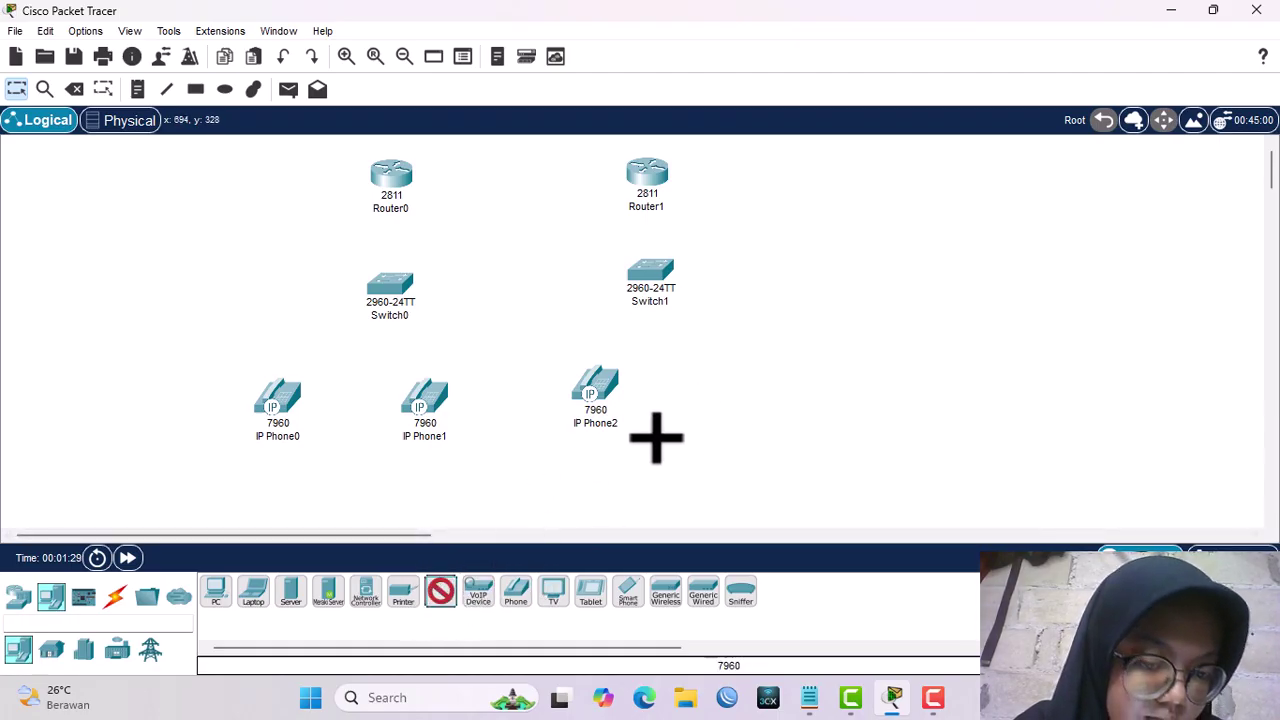
pyautogui.click(703, 376)
pyautogui.click(445, 594)
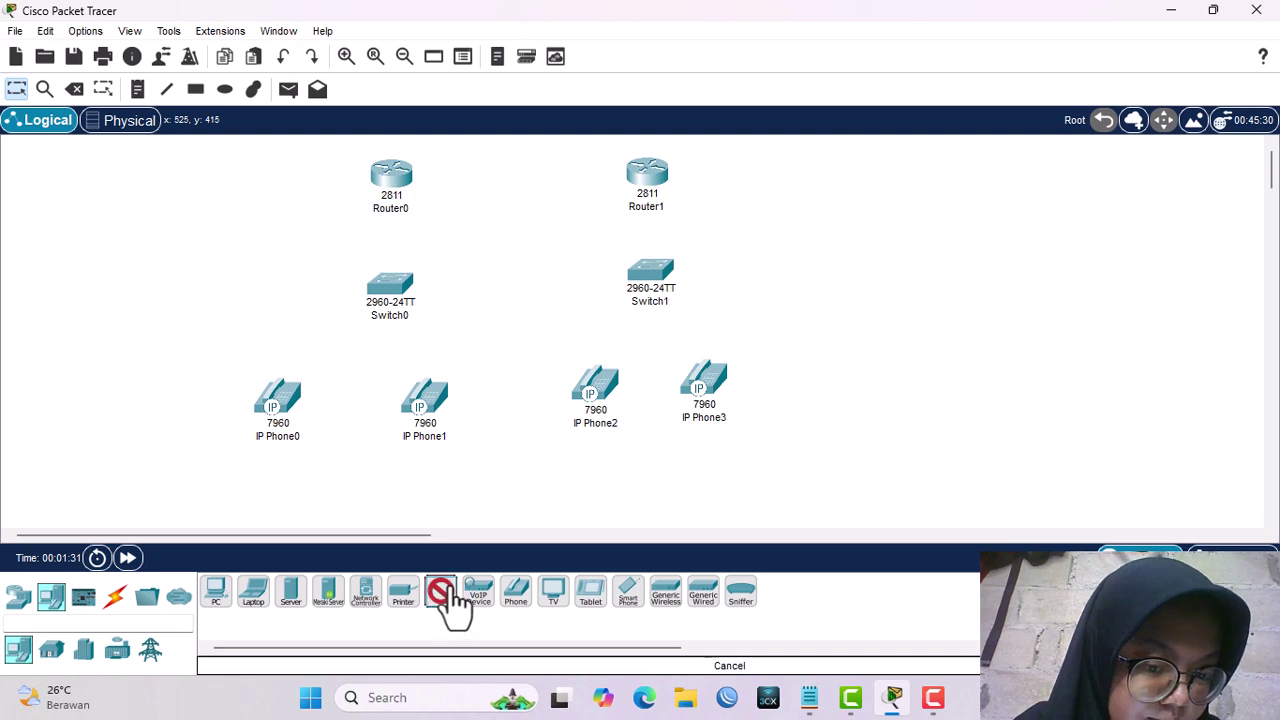
pyautogui.click(811, 379)
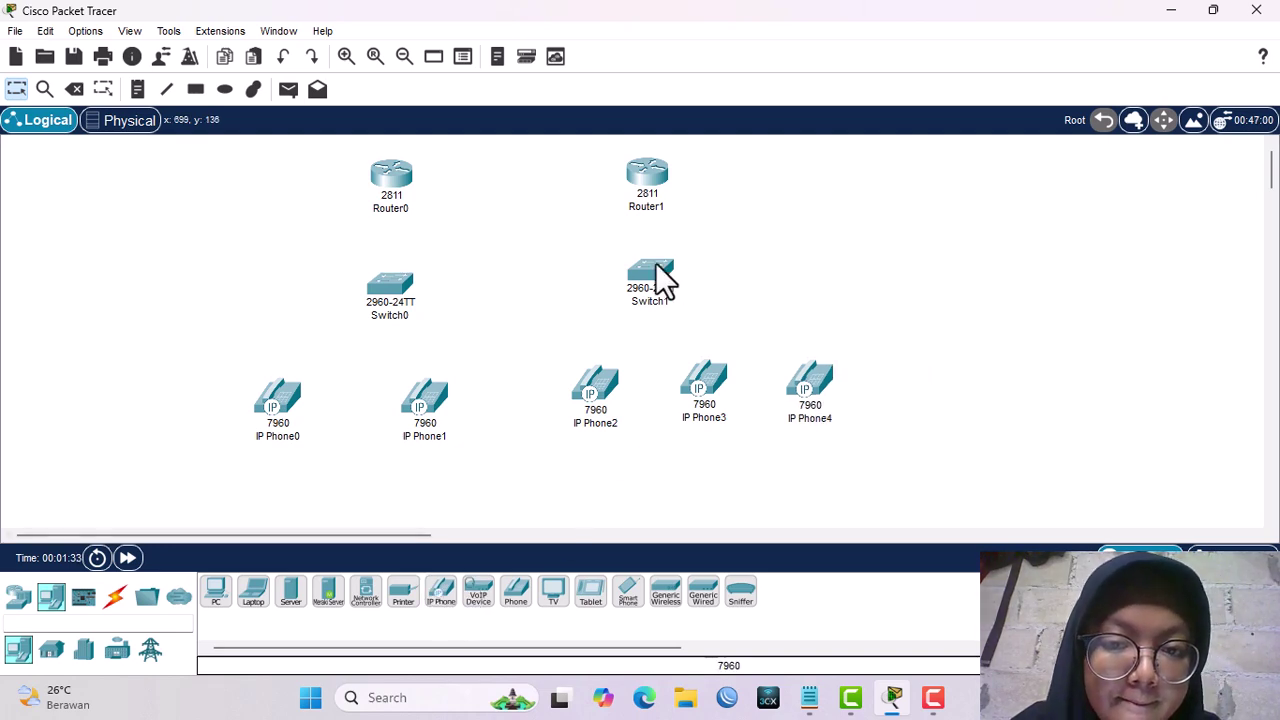
pyautogui.moveTo(654, 266); pyautogui.dragTo(708, 265)
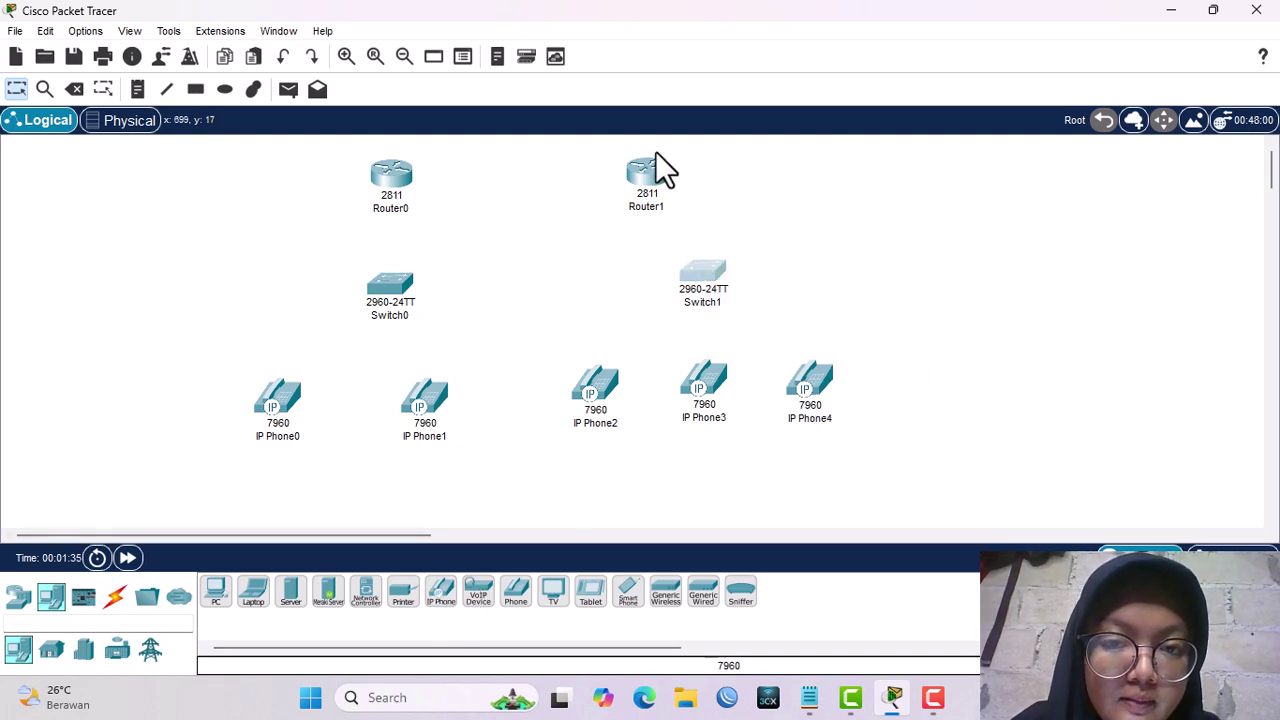
pyautogui.moveTo(657, 157); pyautogui.dragTo(709, 157)
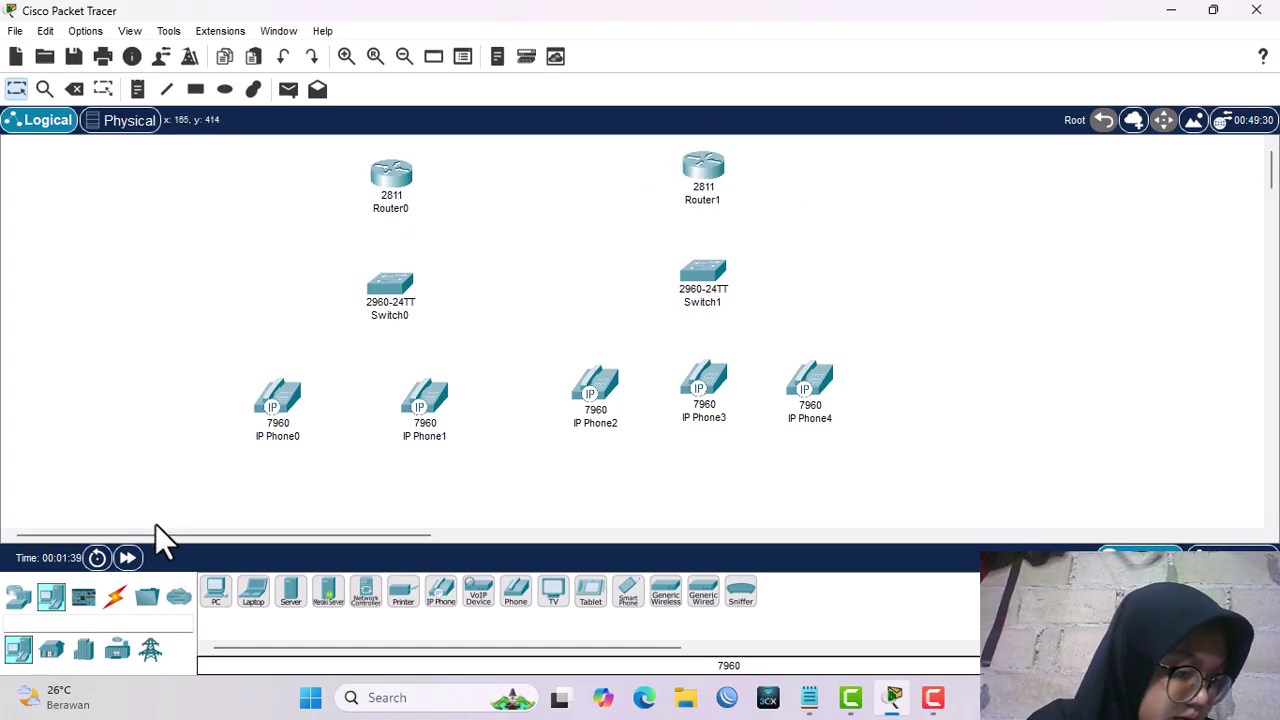
# Connect Router0 to Switch0 with an automatically chosen cable type.
pyautogui.click(118, 602)
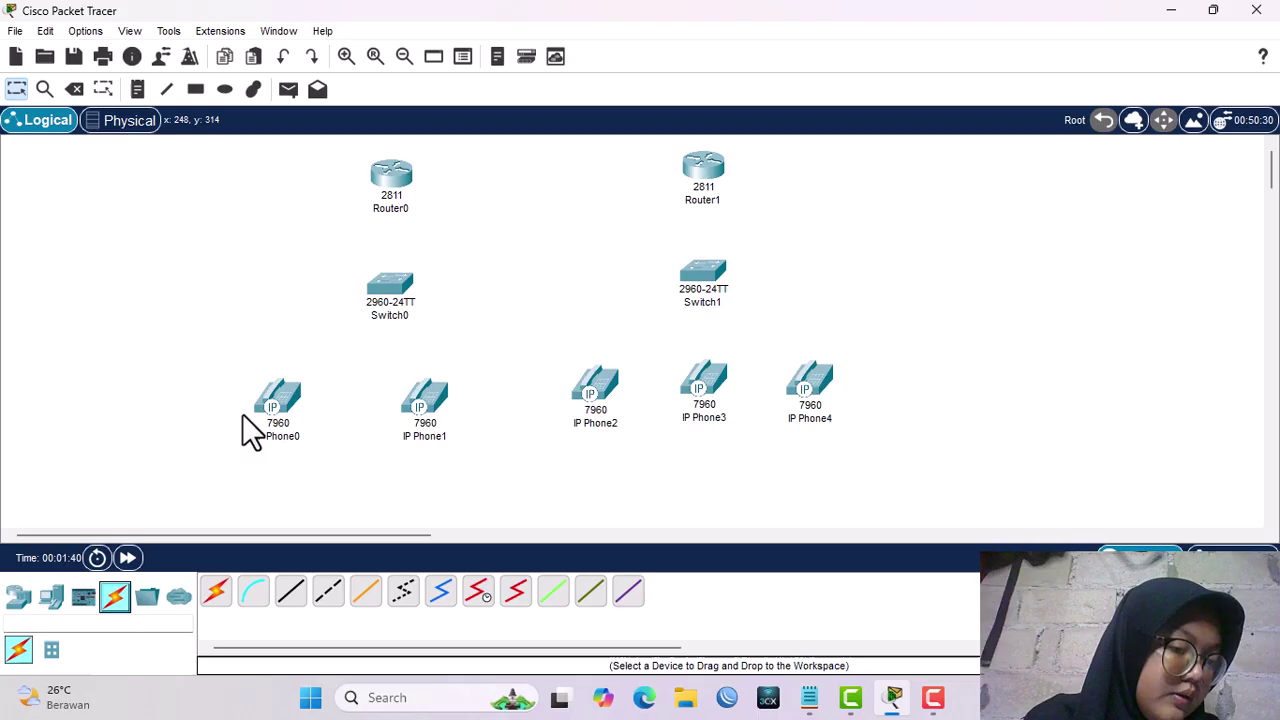
pyautogui.click(218, 596)
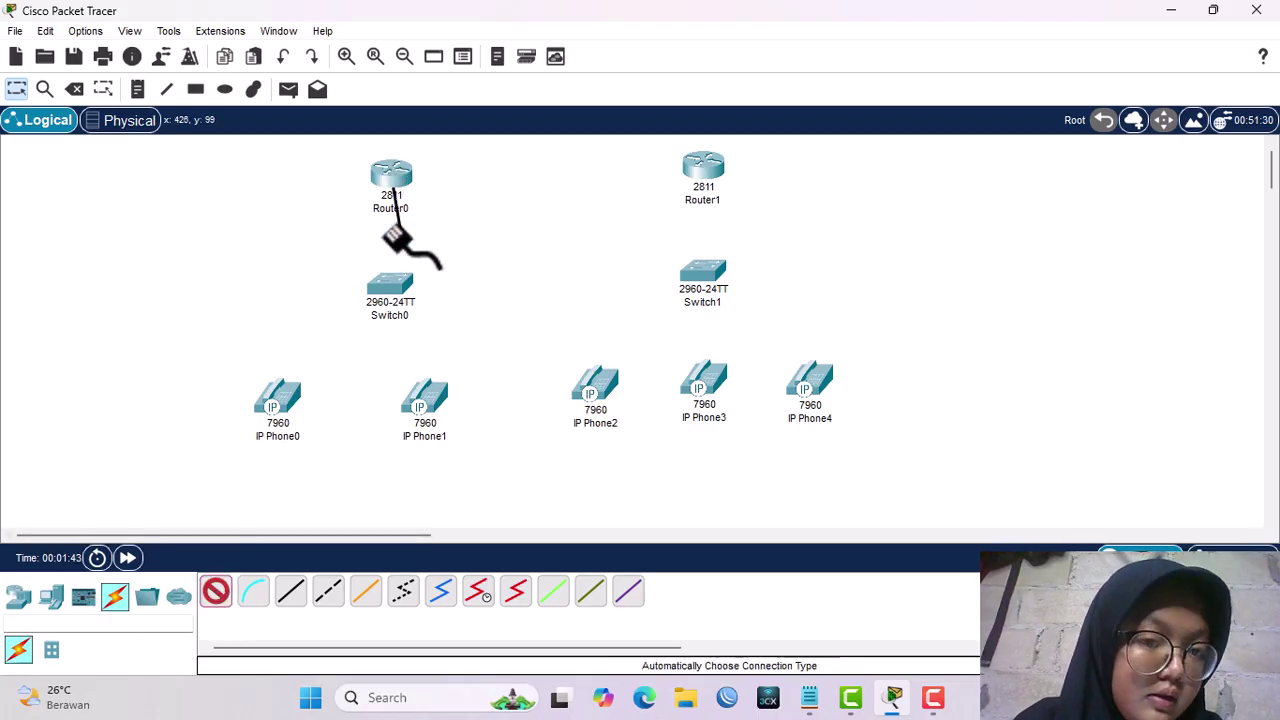
pyautogui.click(392, 292)
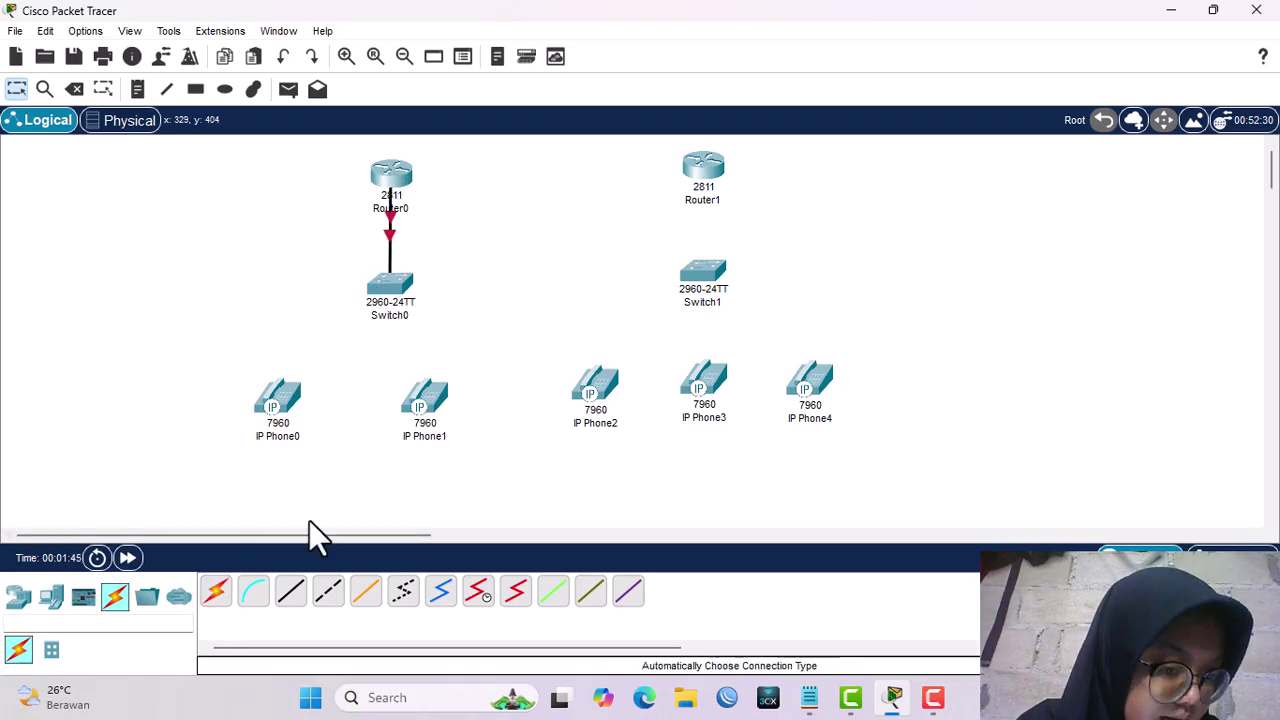
# Connect Switch0 to IP Phone0 and IP Phone1 with automatically chosen cables.
pyautogui.click(216, 592)
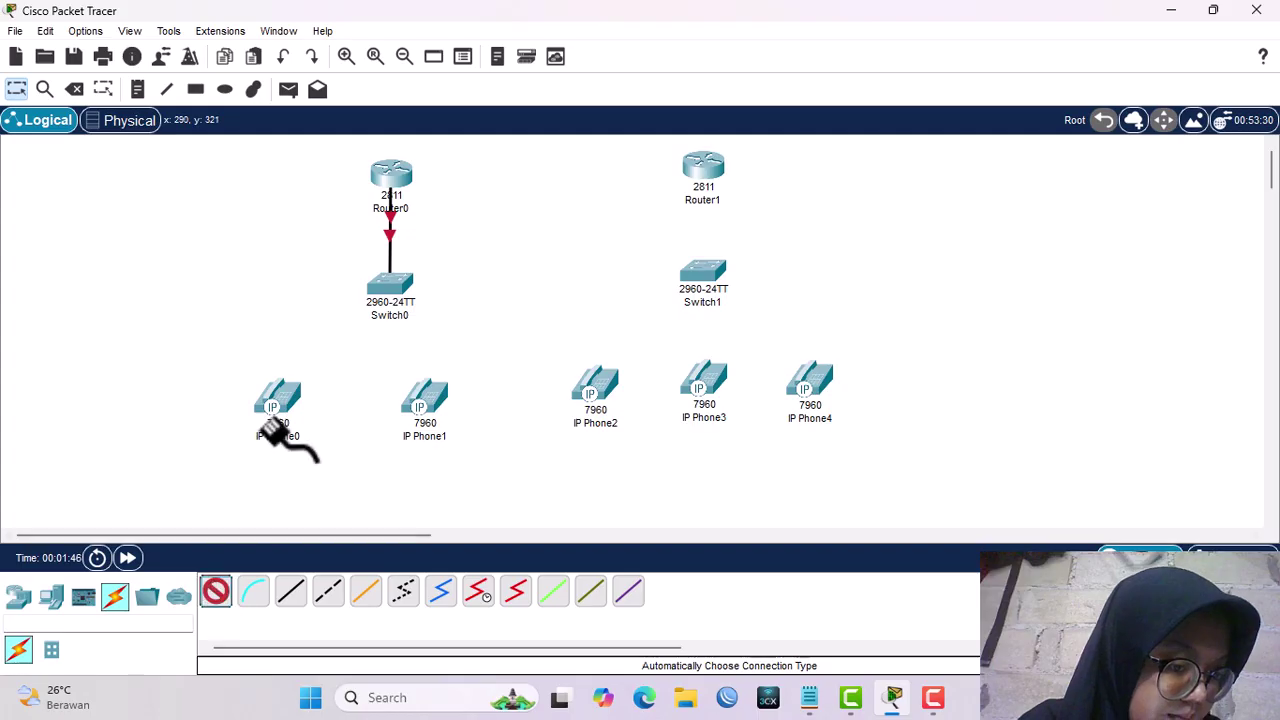
pyautogui.click(390, 290)
pyautogui.click(282, 398)
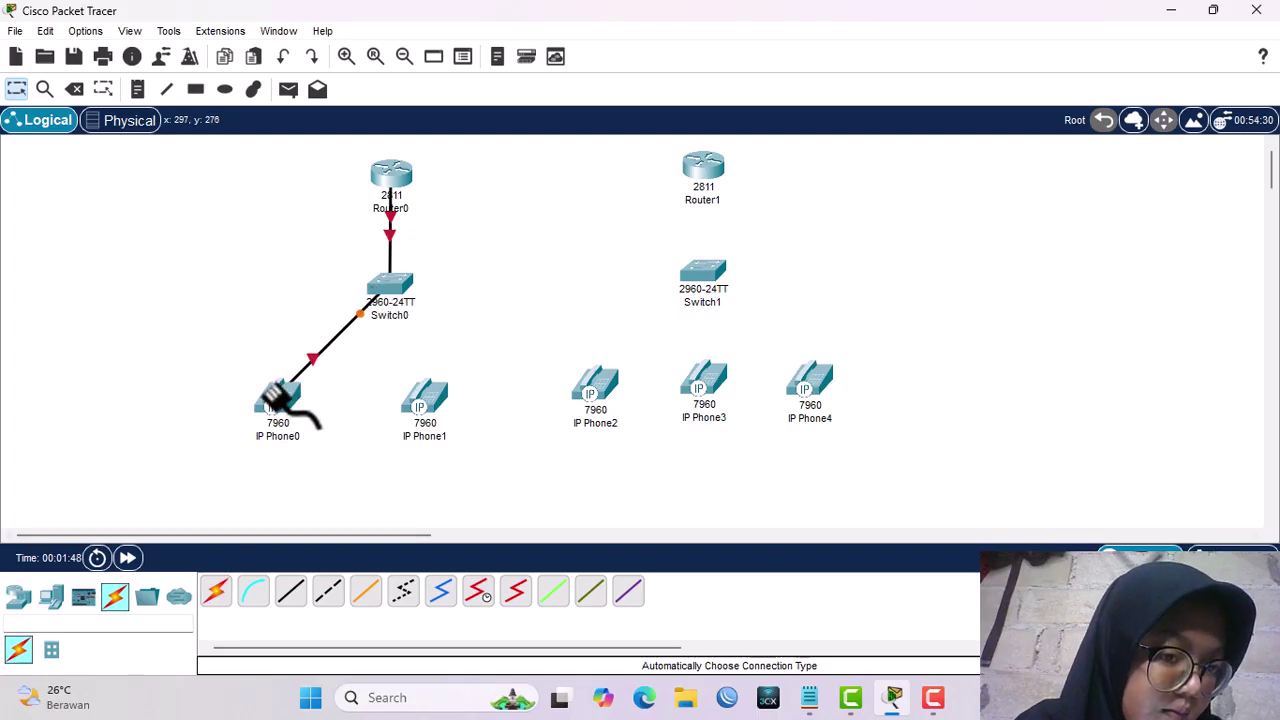
pyautogui.click(216, 592)
pyautogui.click(393, 292)
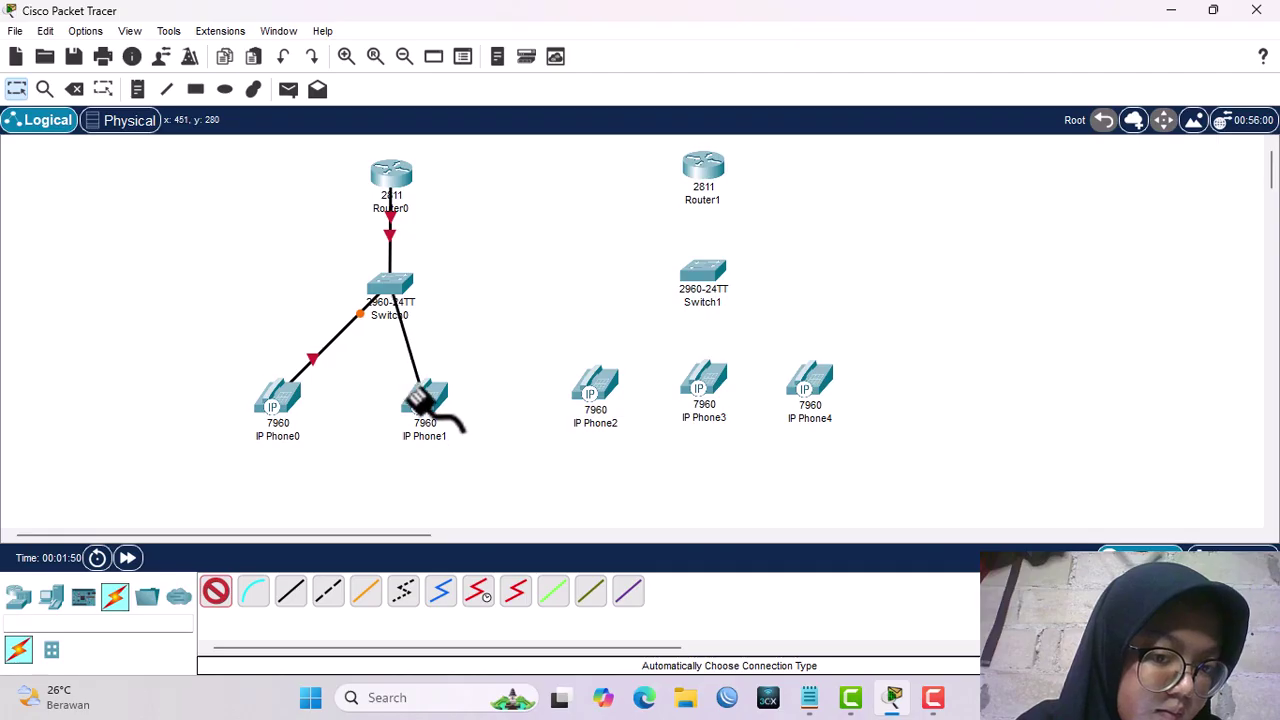
pyautogui.click(418, 400)
# Connect Router1 to Switch1 with an automatically chosen cable type.
pyautogui.click(216, 592)
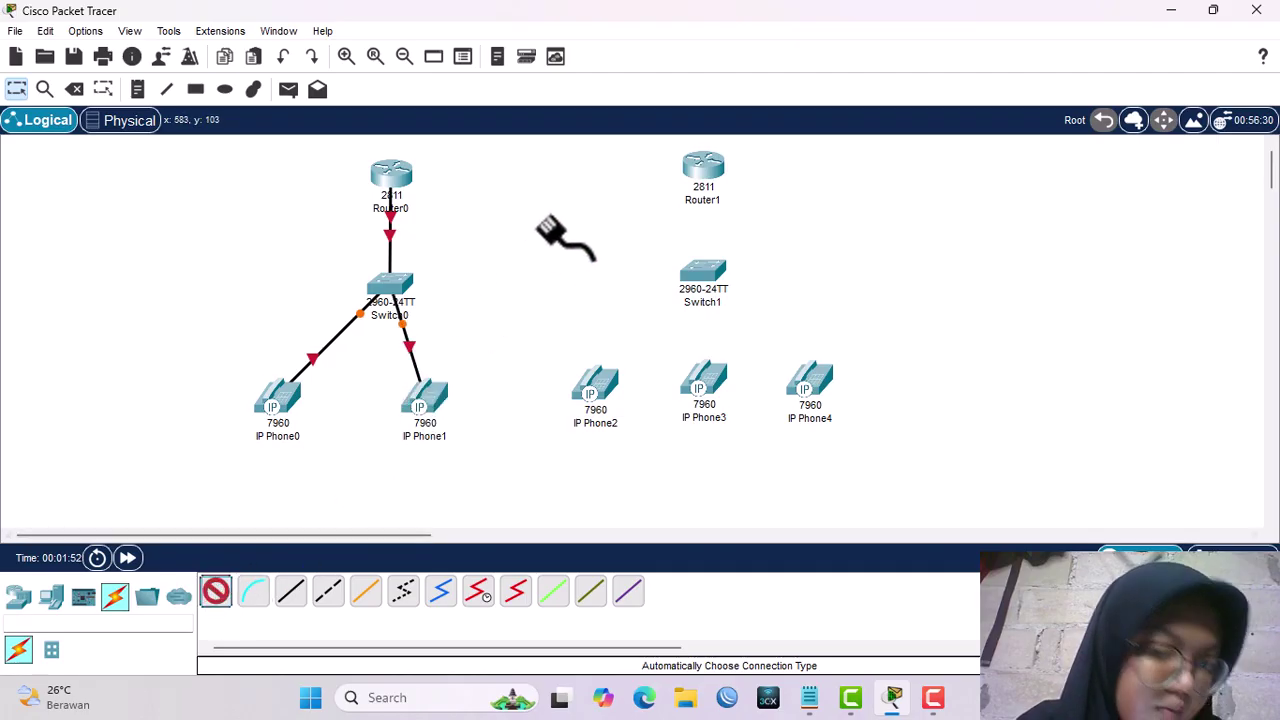
pyautogui.click(700, 172)
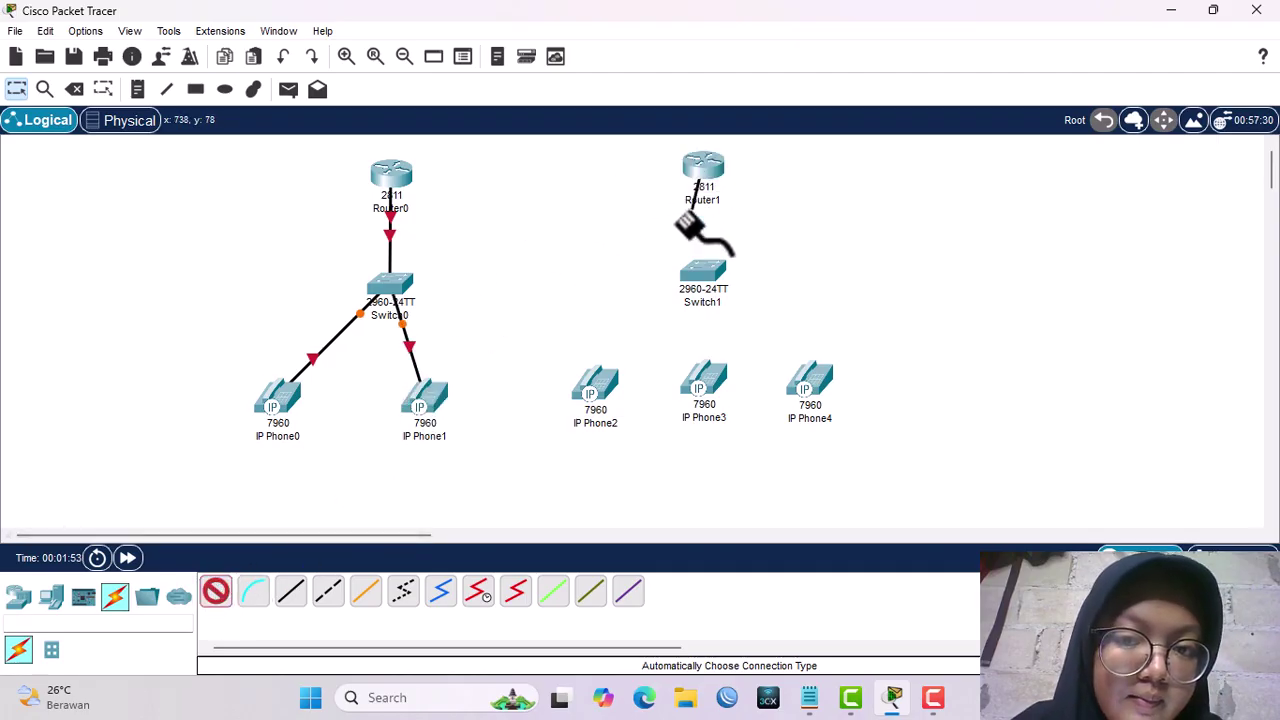
pyautogui.click(702, 275)
# Connect Switch1 to IP Phone2, IP Phone3 and IP Phone4 with automatically chosen cables.
pyautogui.click(216, 592)
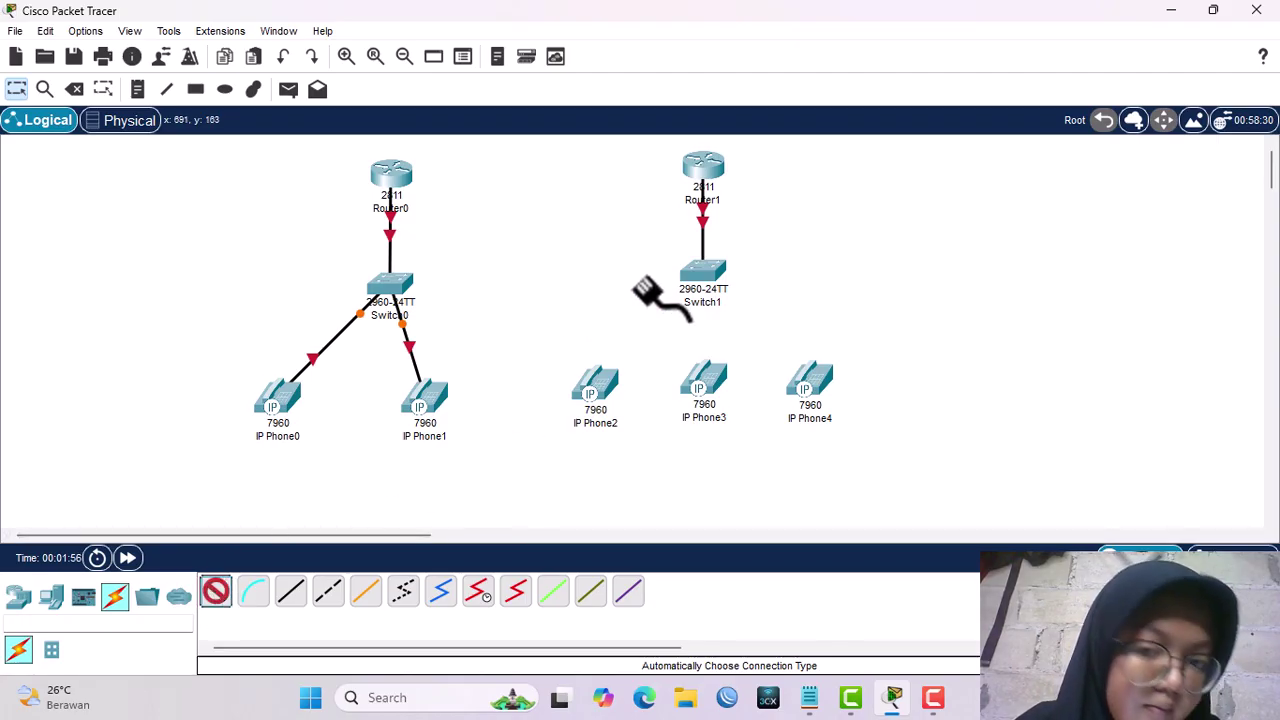
pyautogui.click(703, 272)
pyautogui.click(597, 385)
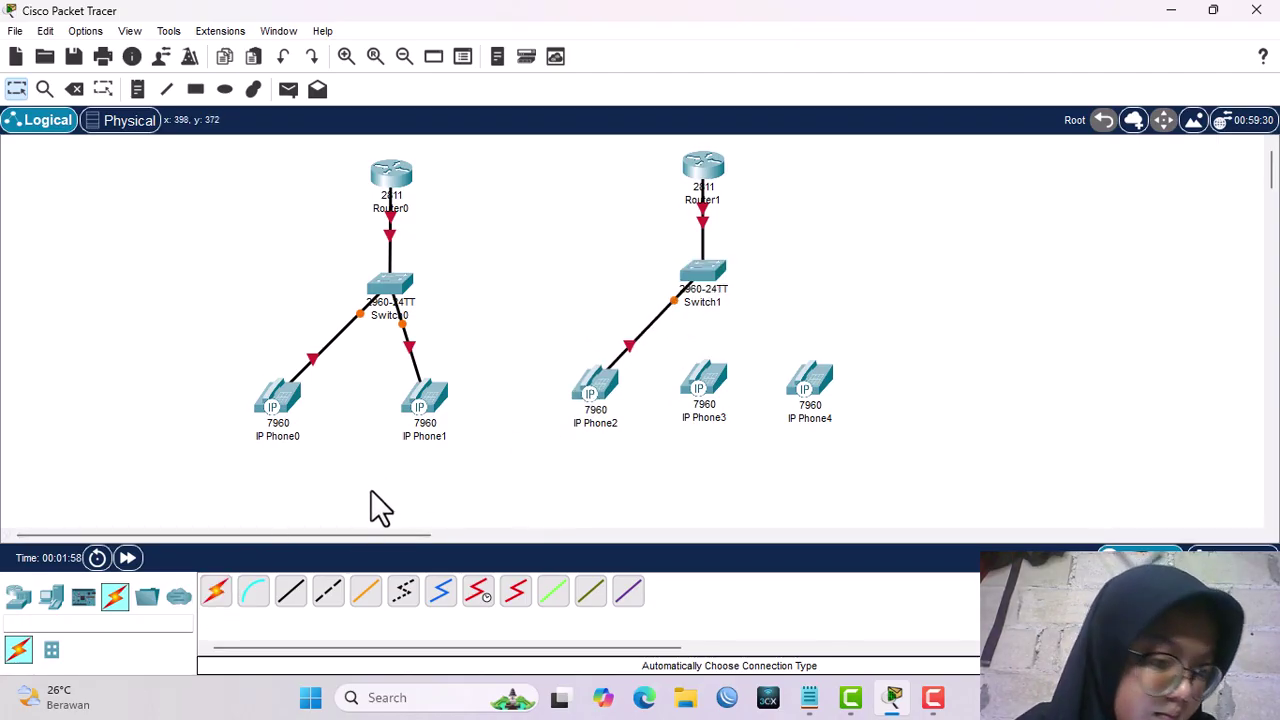
pyautogui.click(216, 592)
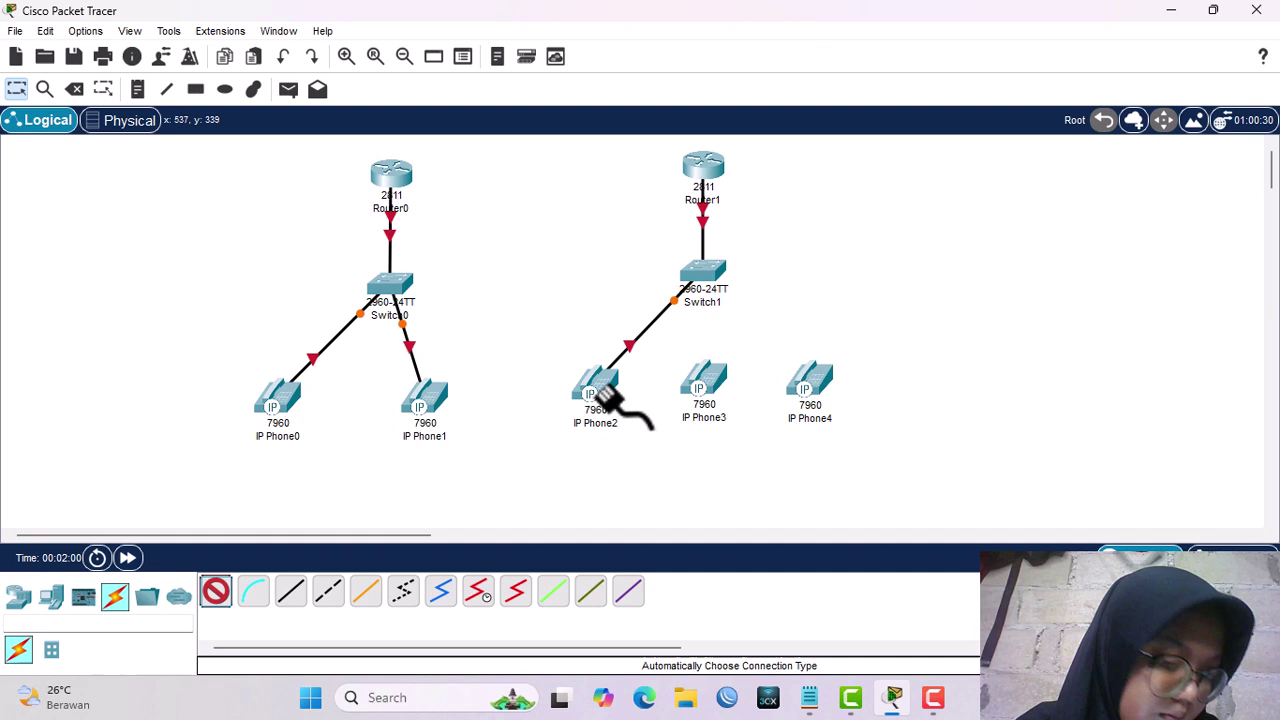
pyautogui.click(703, 272)
pyautogui.click(705, 385)
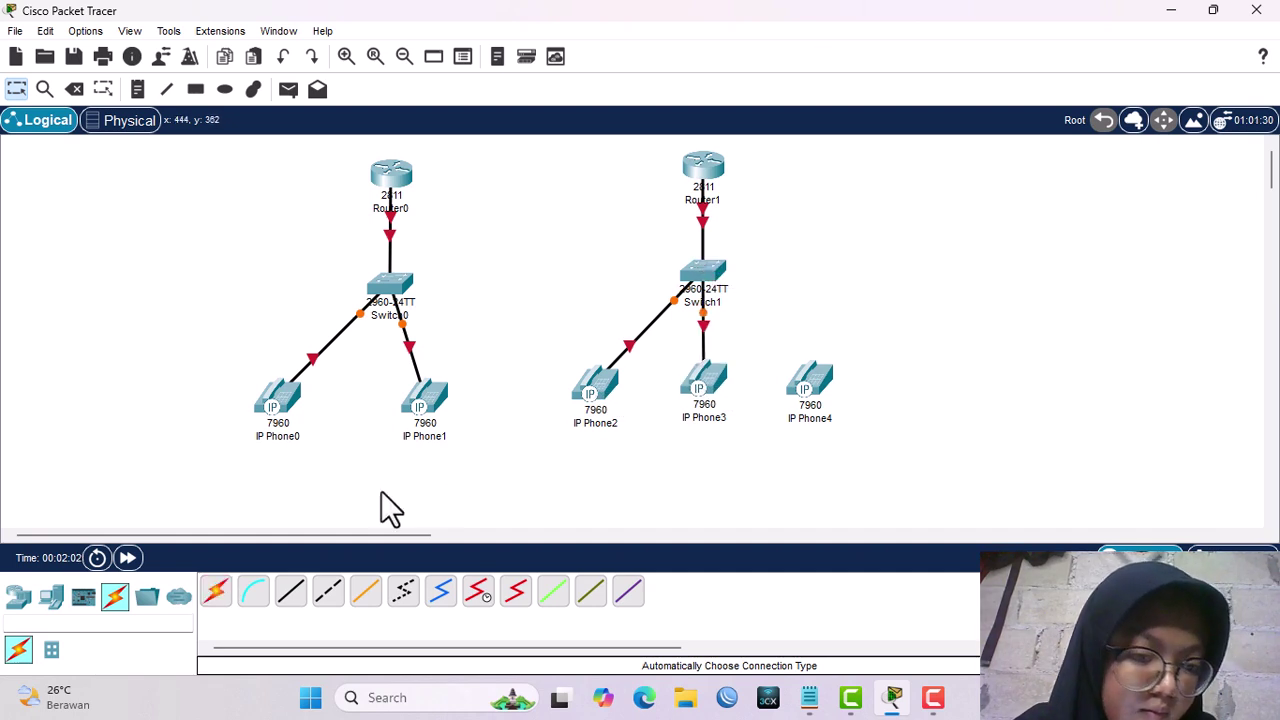
pyautogui.click(216, 592)
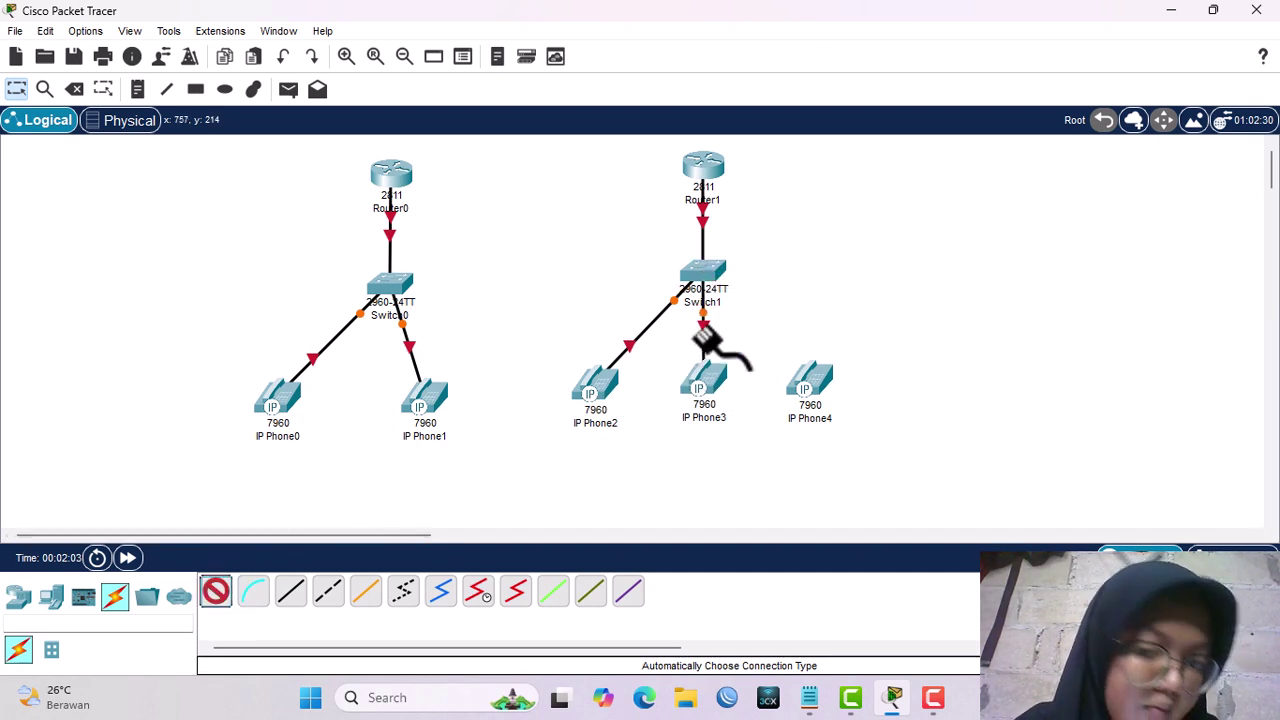
pyautogui.click(703, 272)
pyautogui.click(810, 380)
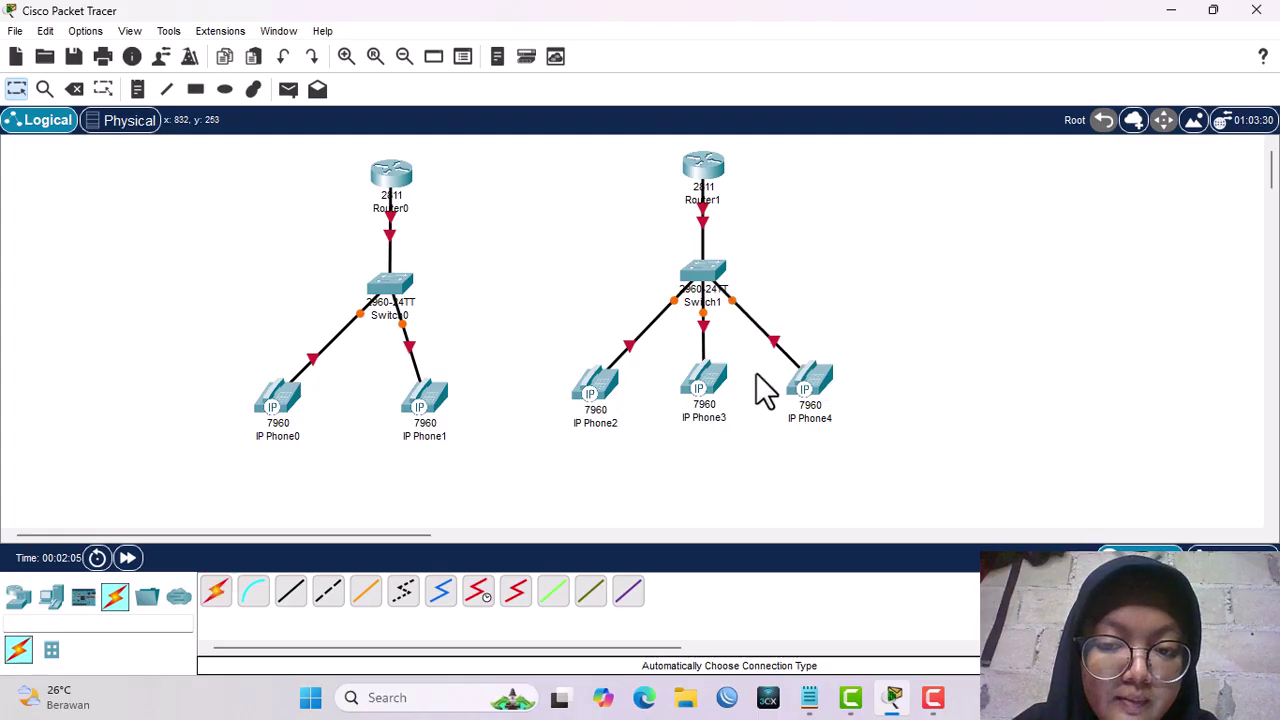
# Link Router0 to Router1 with an automatically chosen cable type.
pyautogui.click(216, 592)
pyautogui.click(390, 176)
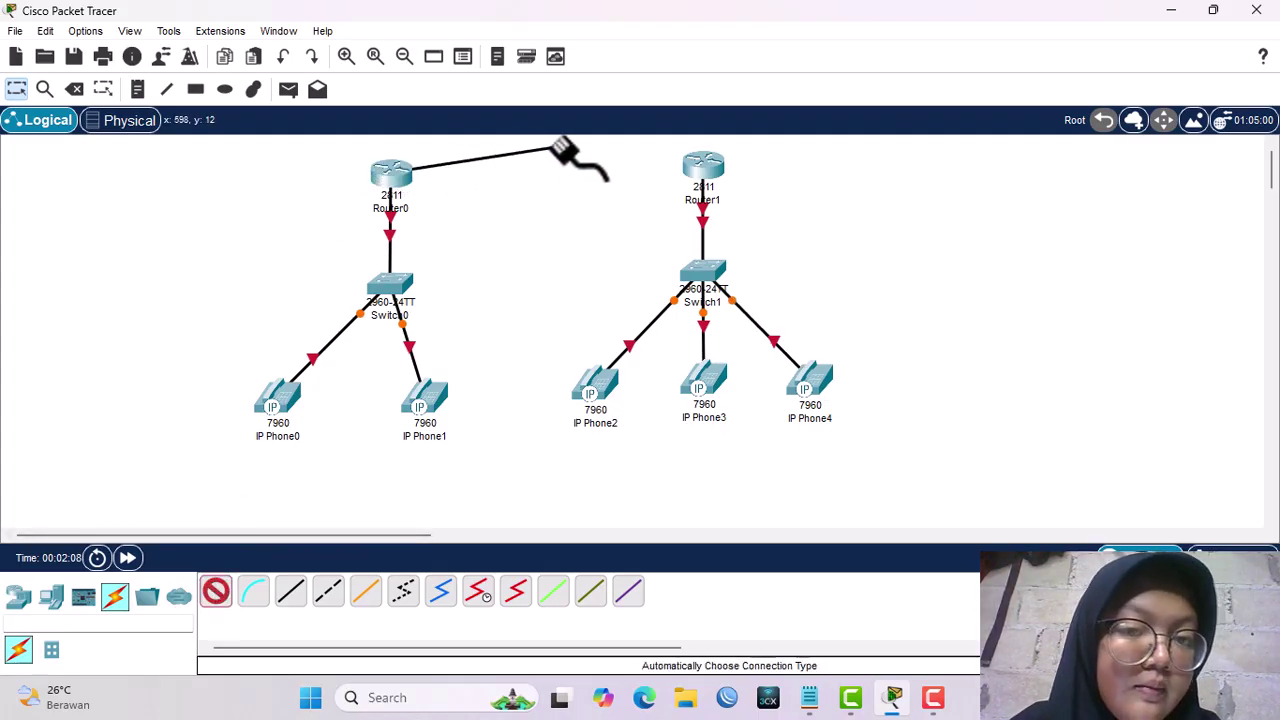
pyautogui.click(700, 170)
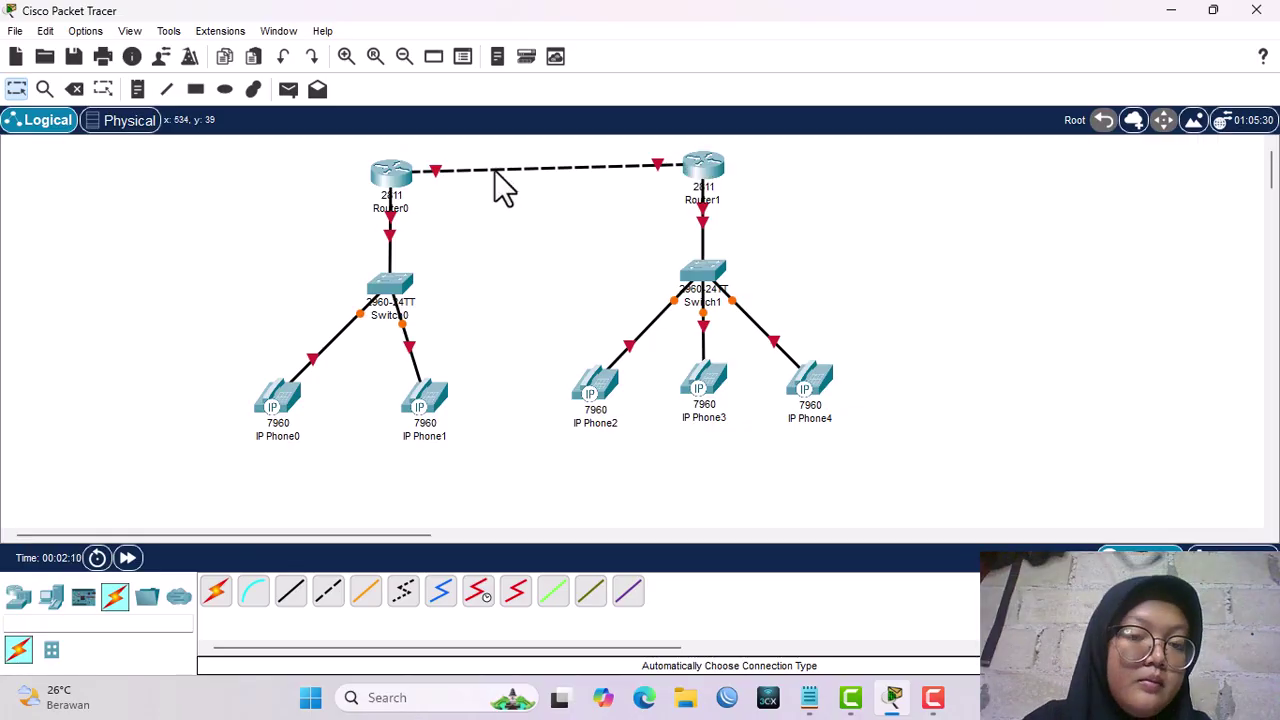
# Fit the IP_PHONE_POWER_ADAPTER to IP Phone0 and IP Phone1.
pyautogui.click(285, 405)
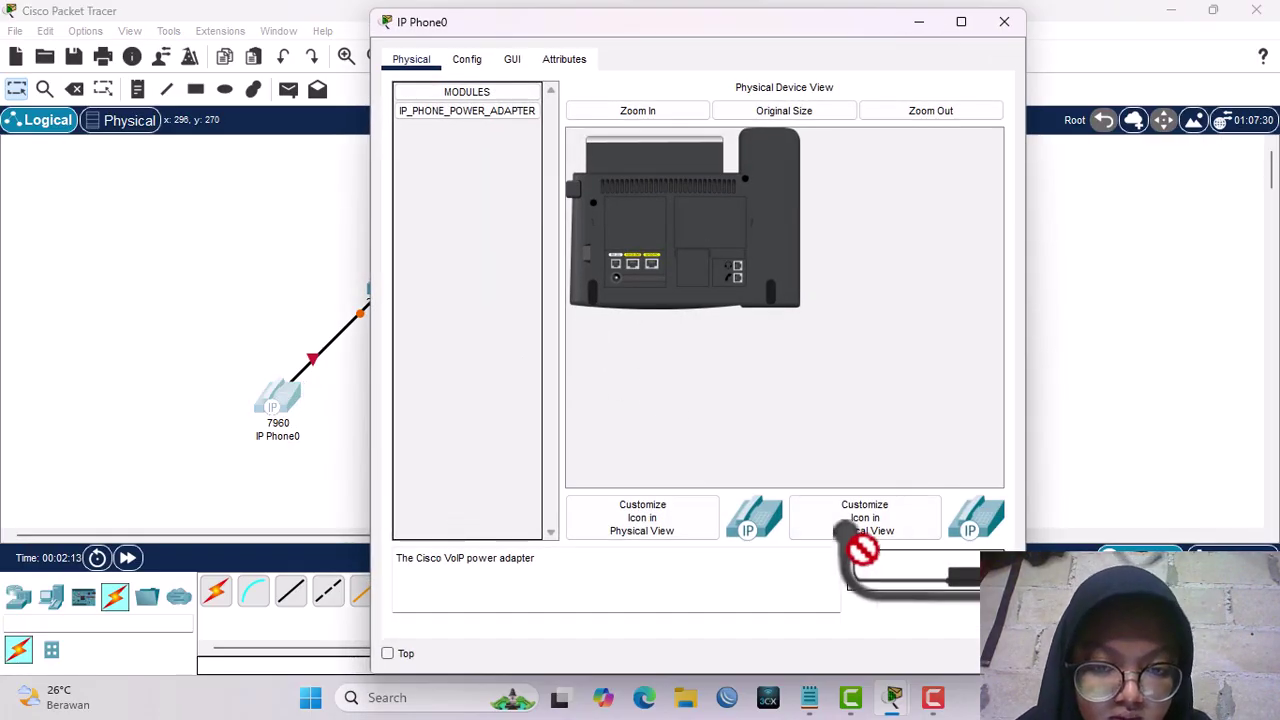
pyautogui.moveTo(862, 548); pyautogui.dragTo(625, 295)
pyautogui.click(306, 230)
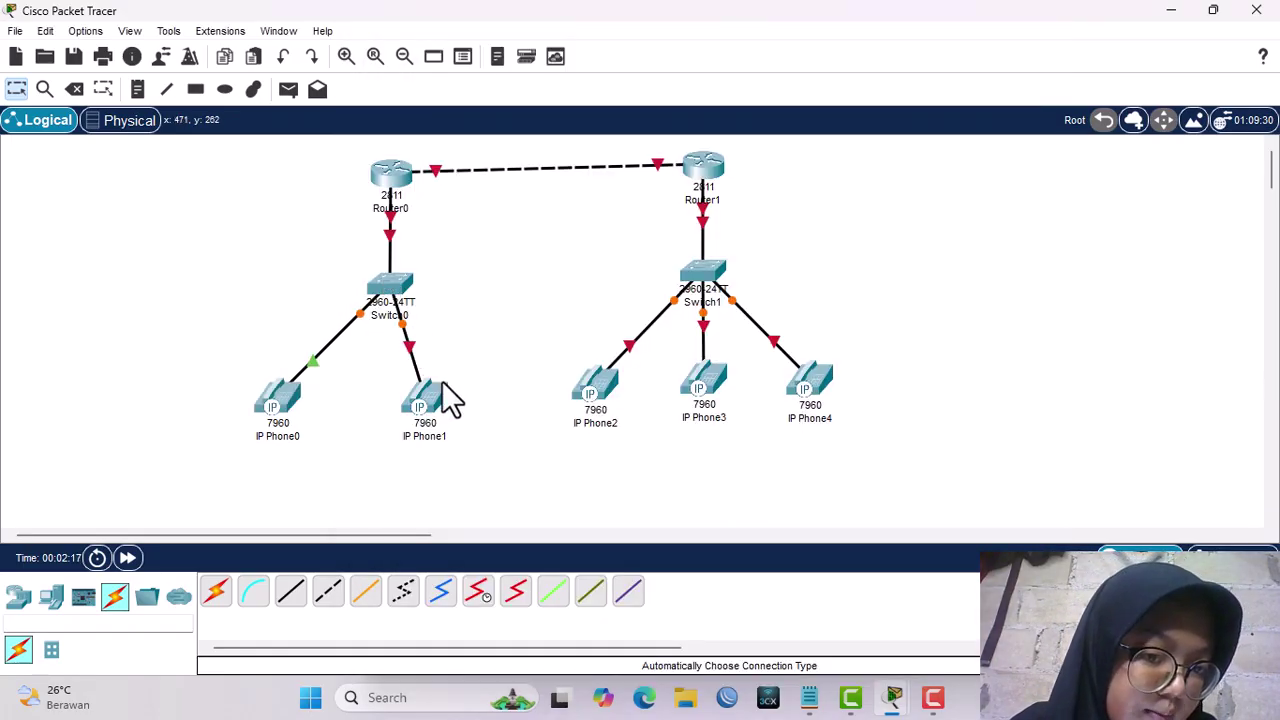
pyautogui.click(440, 392)
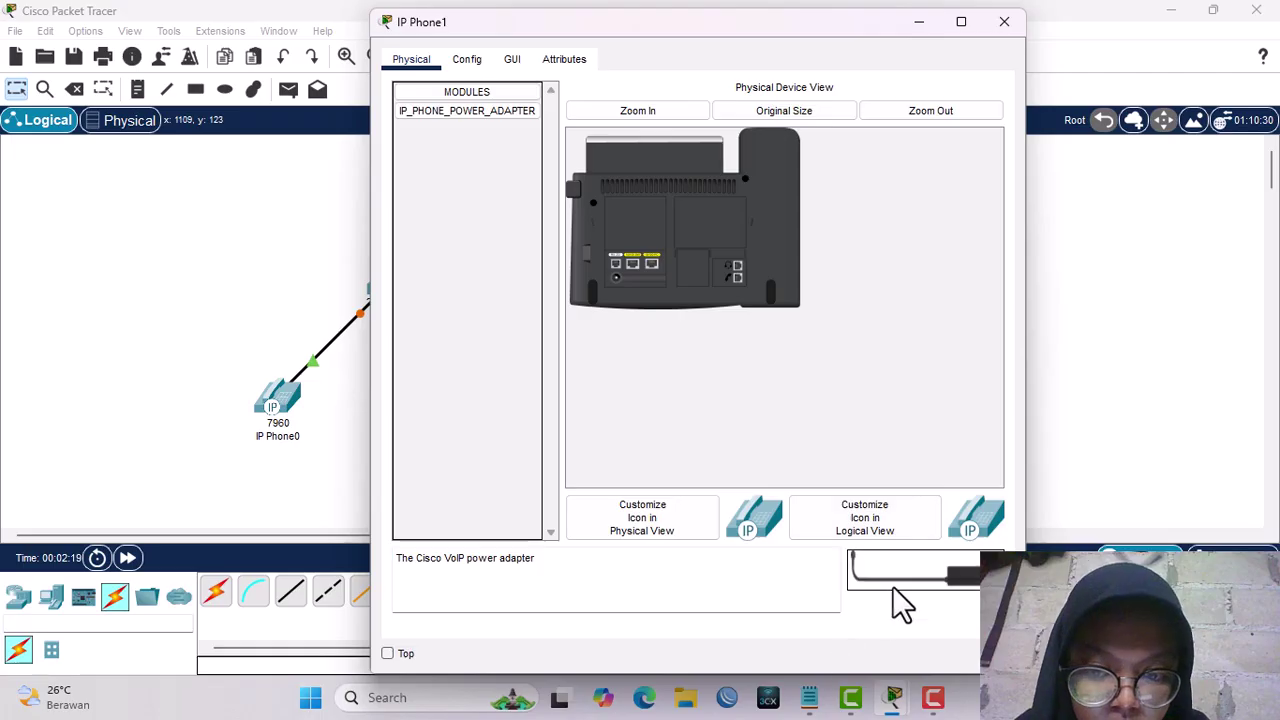
pyautogui.moveTo(894, 589); pyautogui.dragTo(612, 280)
pyautogui.click(284, 218)
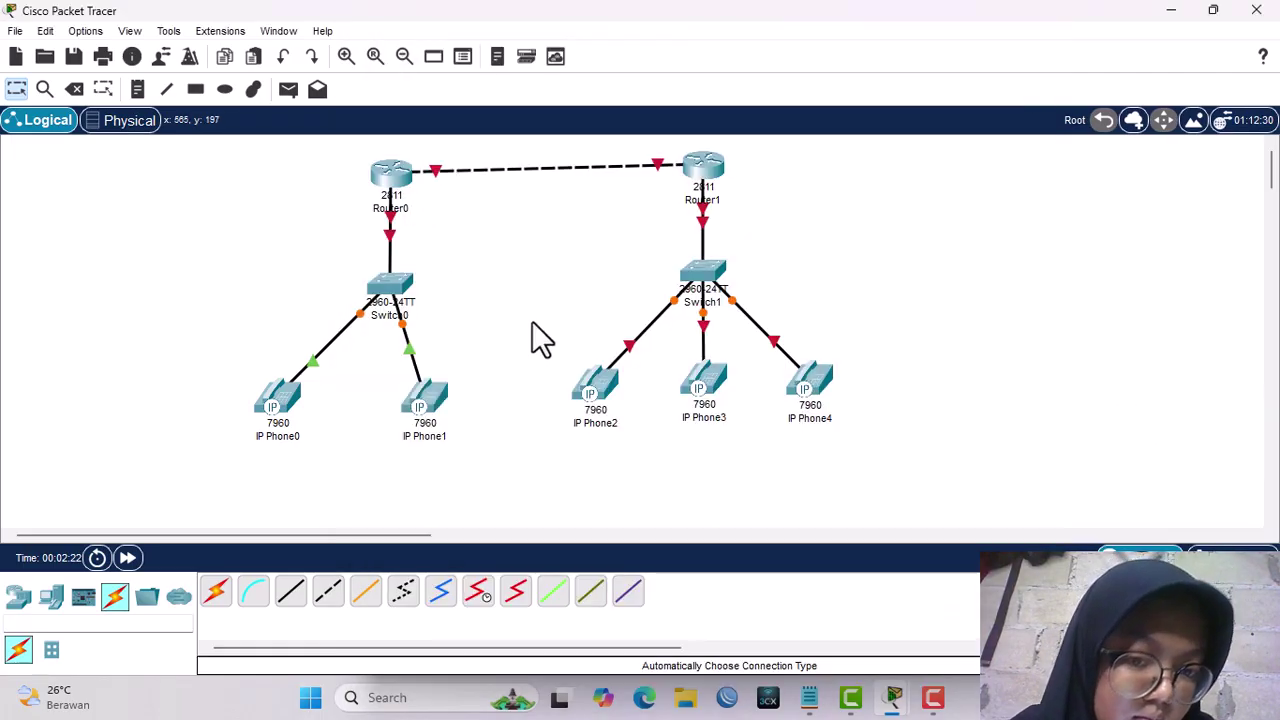
# Fit the IP_PHONE_POWER_ADAPTER to IP Phone2, IP Phone3 and IP Phone4.
pyautogui.click(618, 412)
pyautogui.moveTo(860, 595); pyautogui.dragTo(614, 280)
pyautogui.click(297, 223)
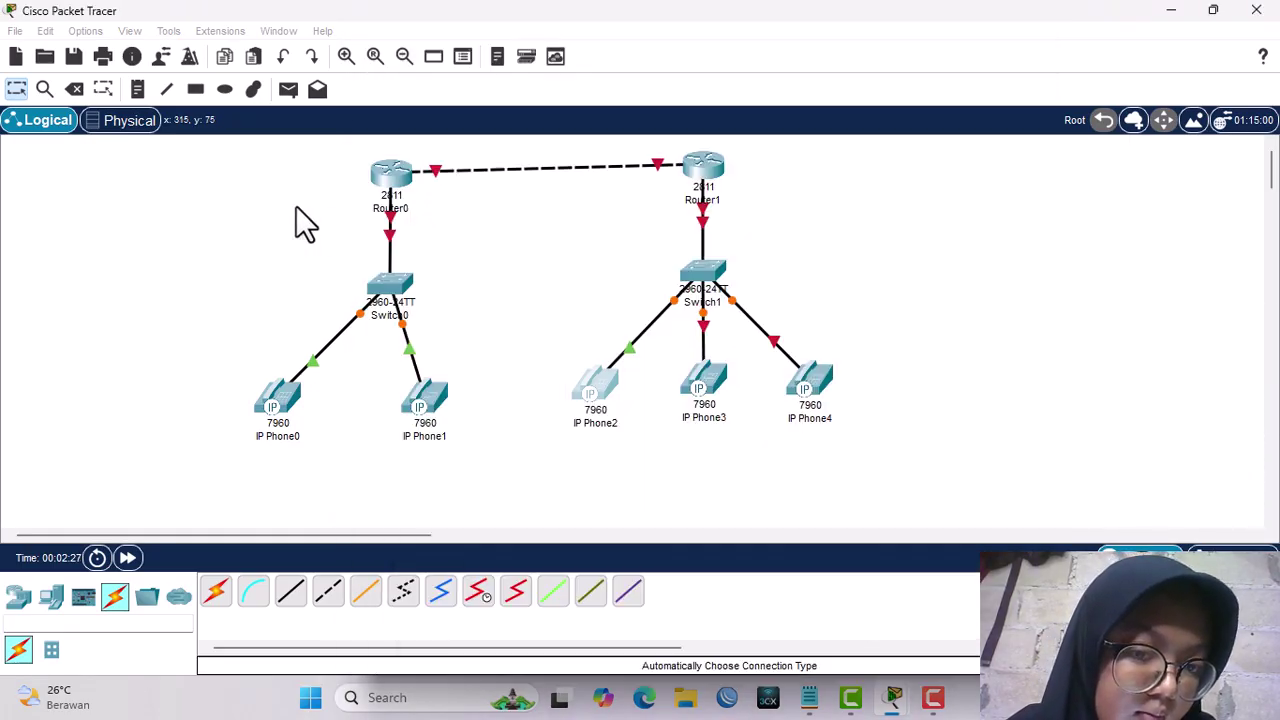
pyautogui.click(704, 382)
pyautogui.moveTo(871, 606); pyautogui.dragTo(616, 283)
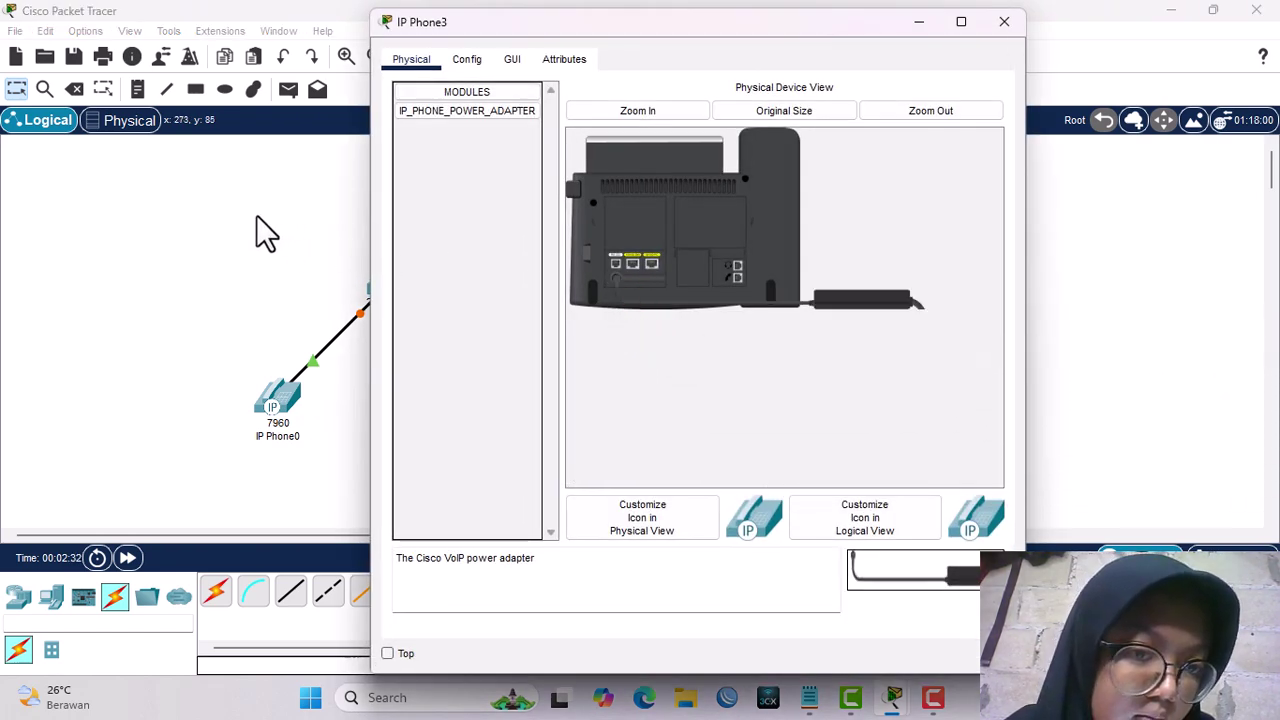
pyautogui.click(263, 229)
pyautogui.click(812, 400)
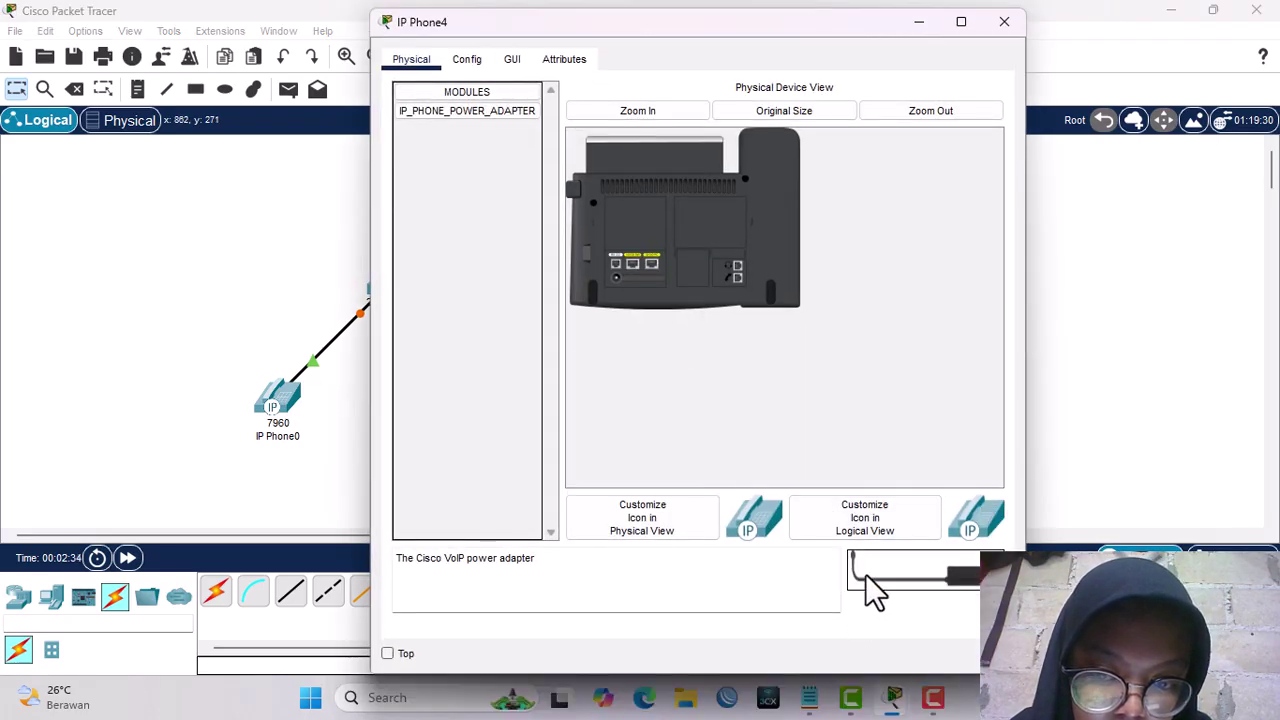
pyautogui.moveTo(874, 591); pyautogui.dragTo(618, 285)
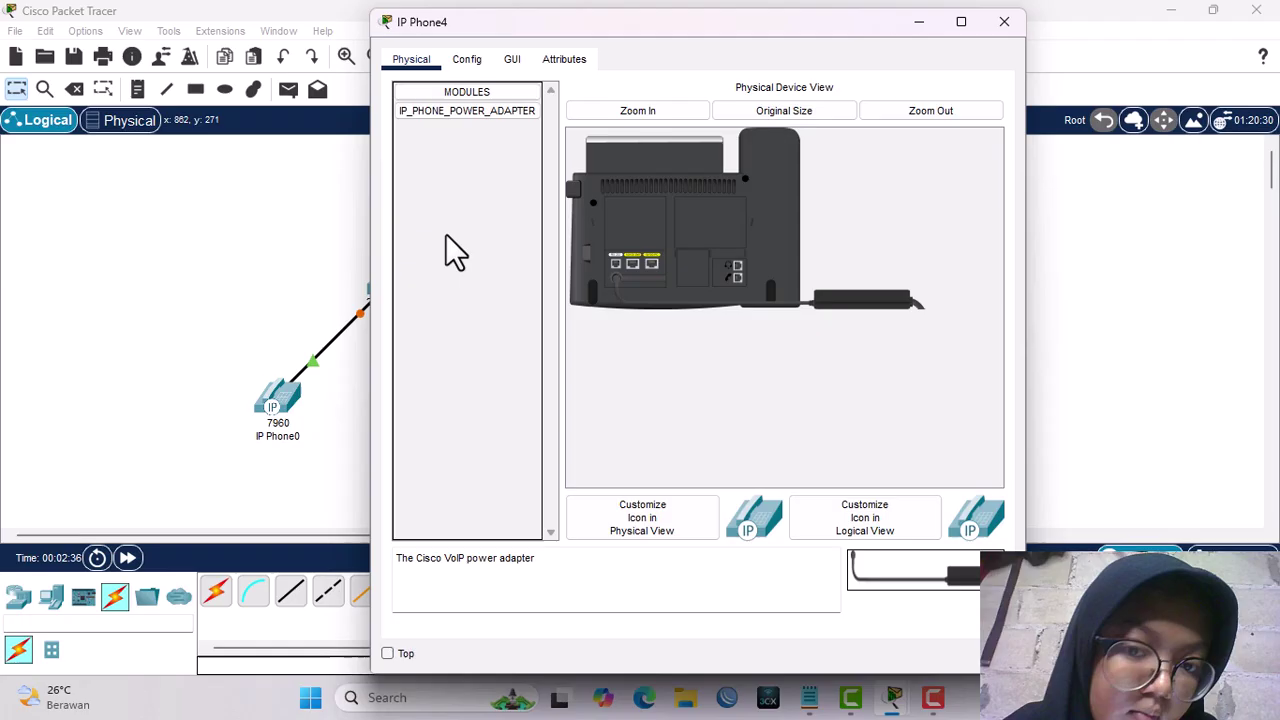
pyautogui.click(283, 222)
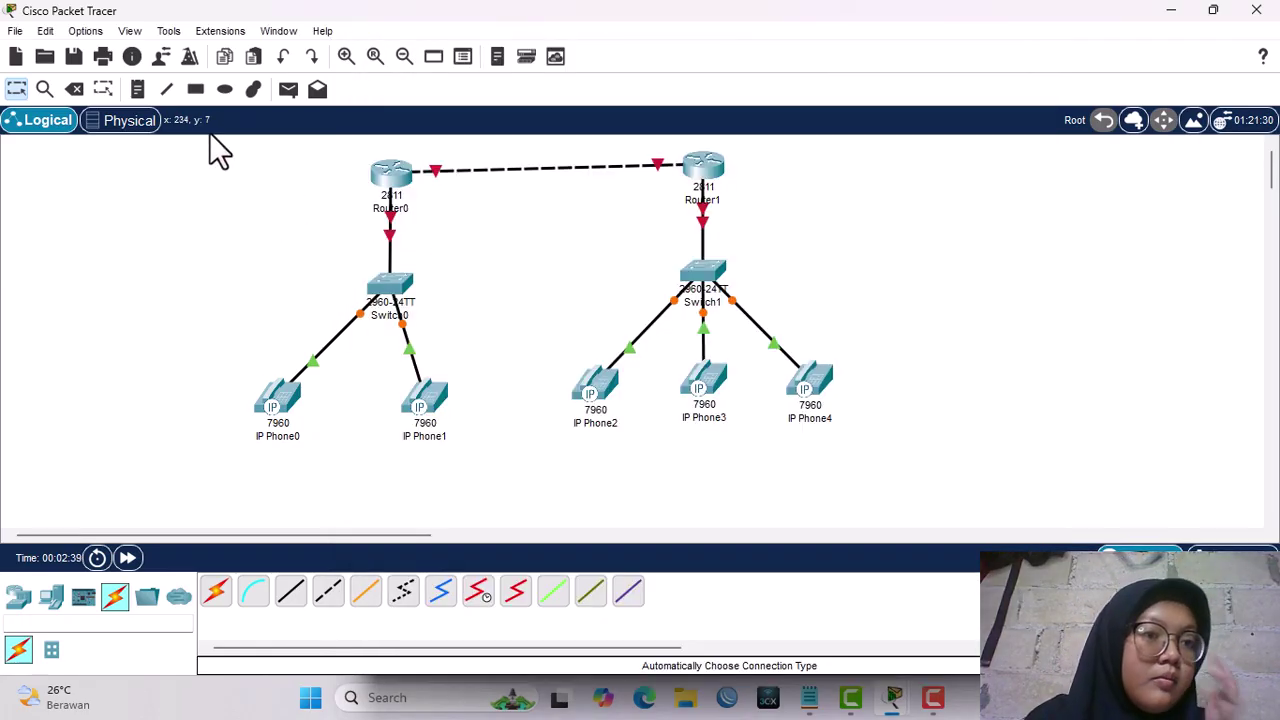
# Place text notes giving each phone's directory number beneath IP Phone0 and IP Phone1.
pyautogui.click(146, 90)
pyautogui.click(260, 435)
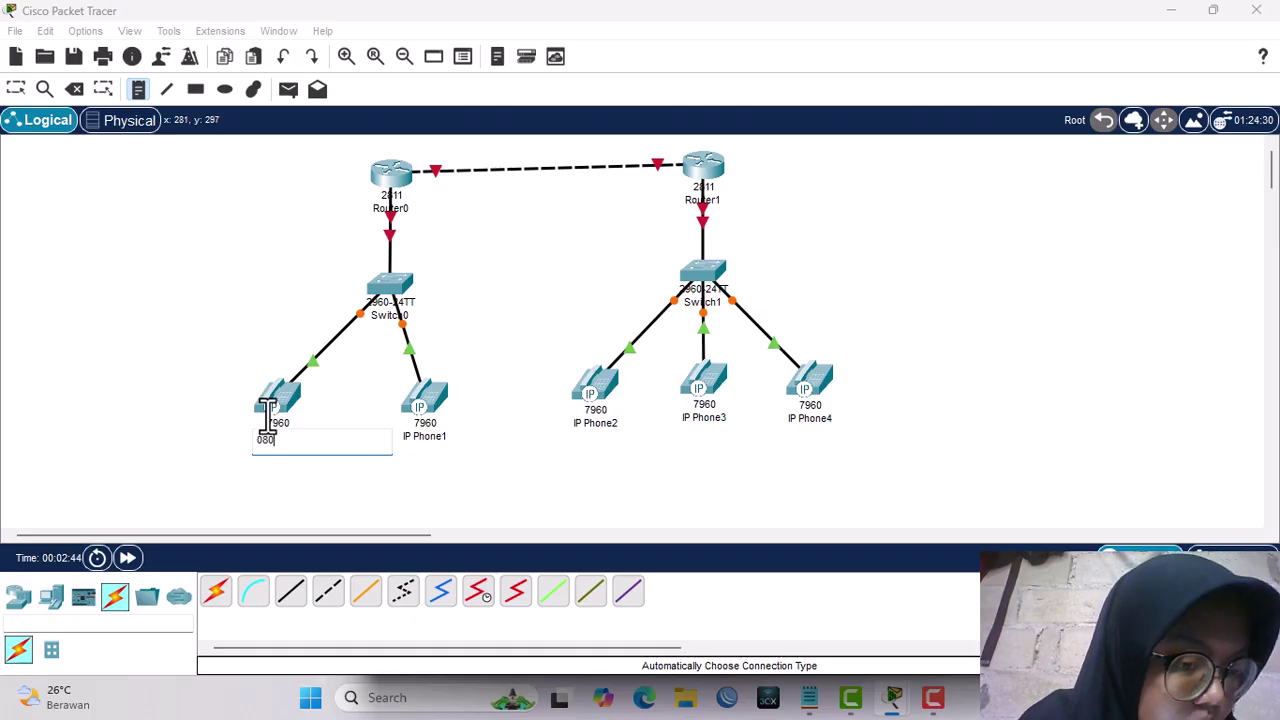
pyautogui.write('0802211')
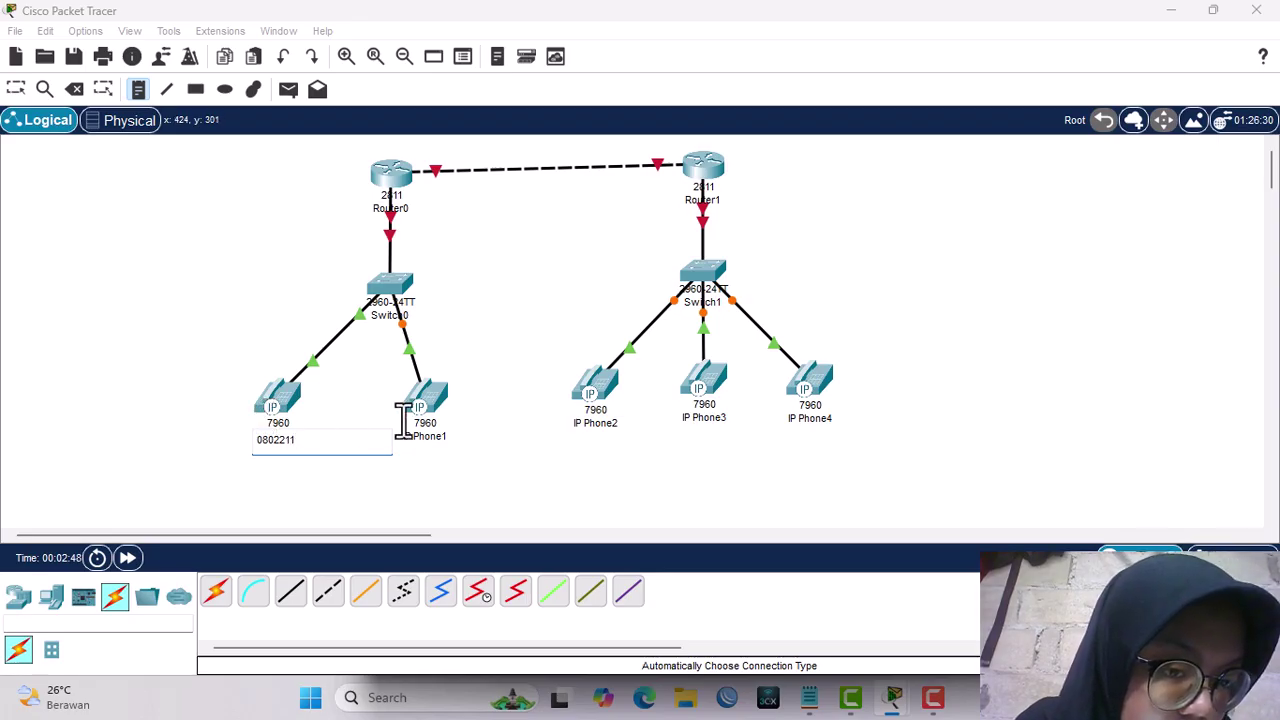
pyautogui.click(410, 432)
pyautogui.write('08')
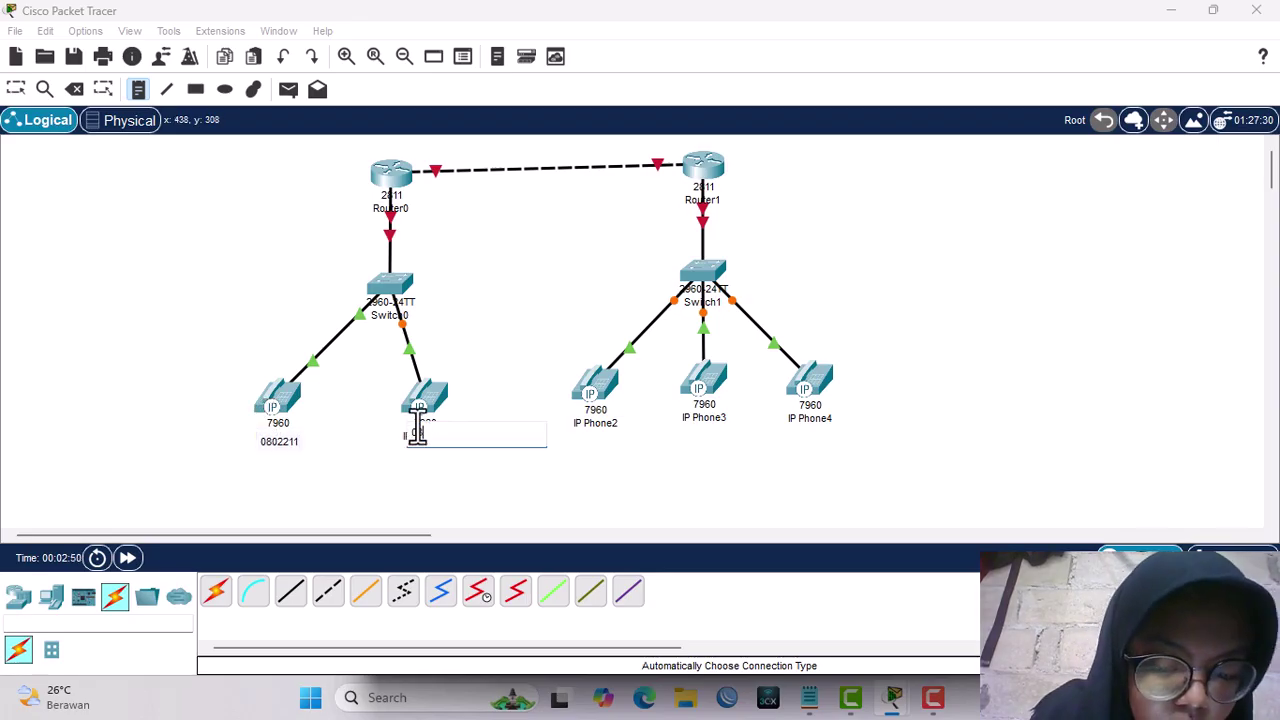
pyautogui.write('02212')
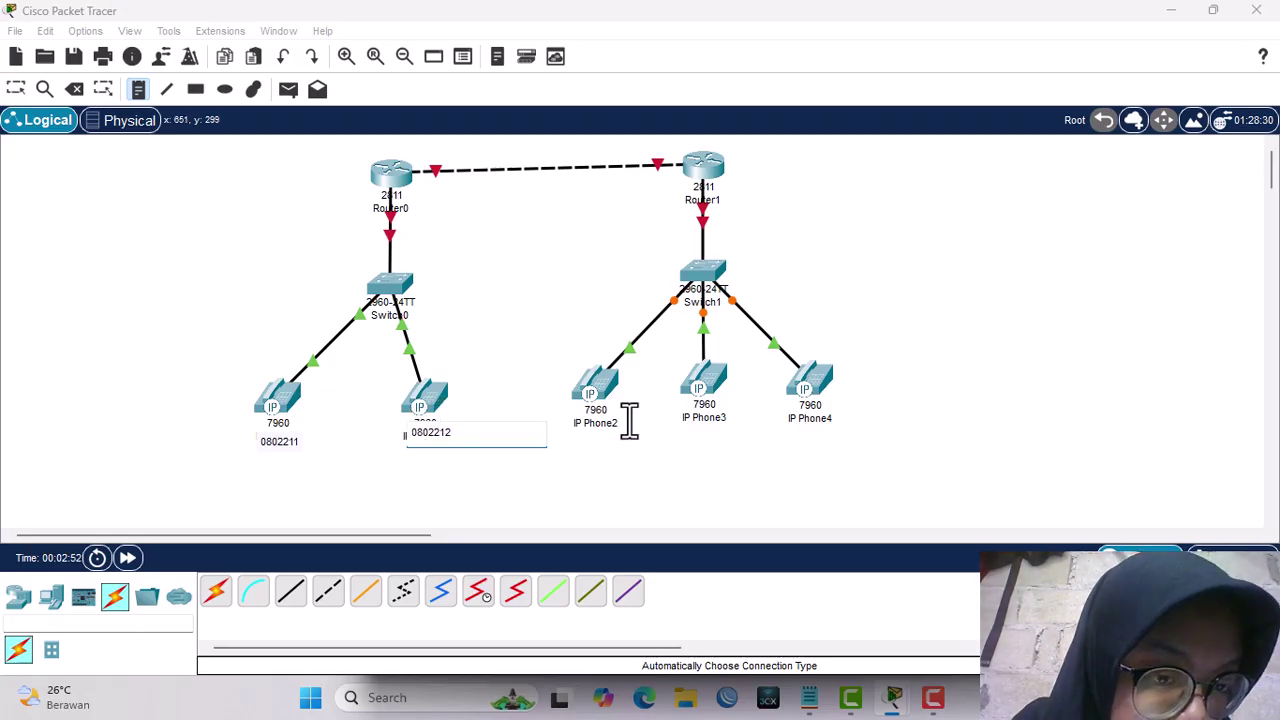
# Place text notes giving each phone's directory number beneath IP Phone2 and IP Phone3.
pyautogui.click(567, 421)
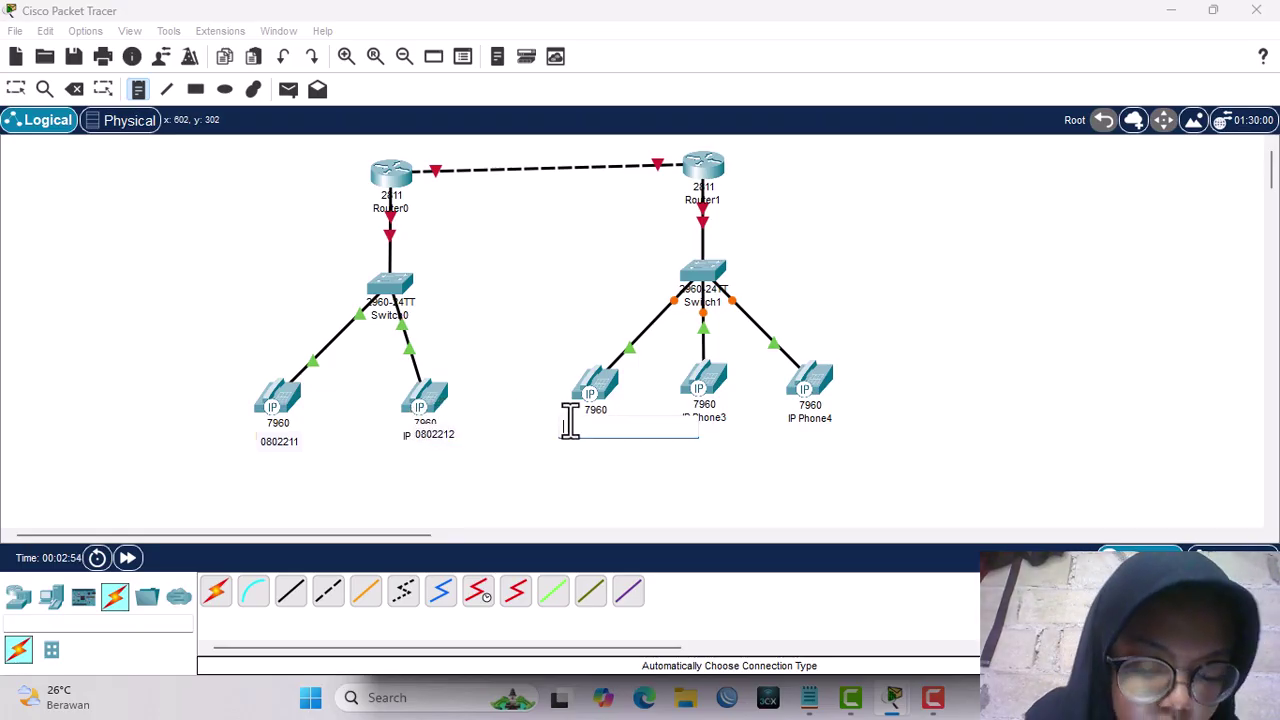
pyautogui.write('08022')
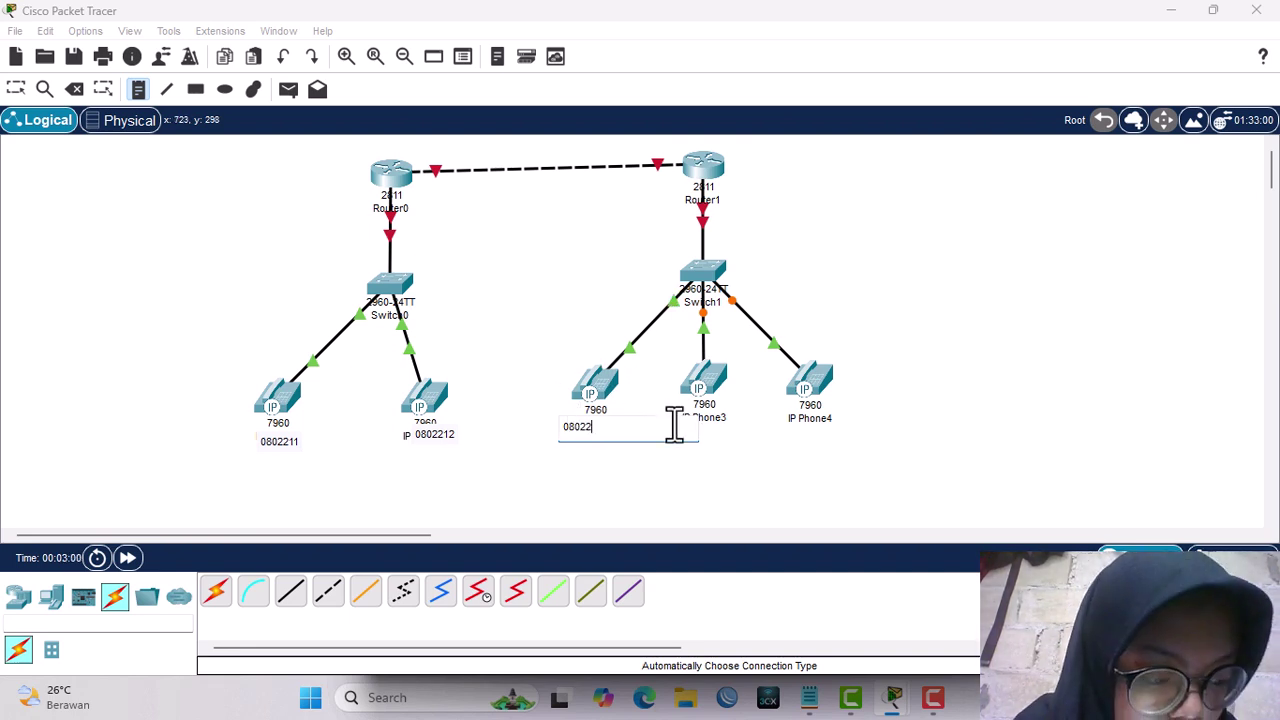
pyautogui.write('111')
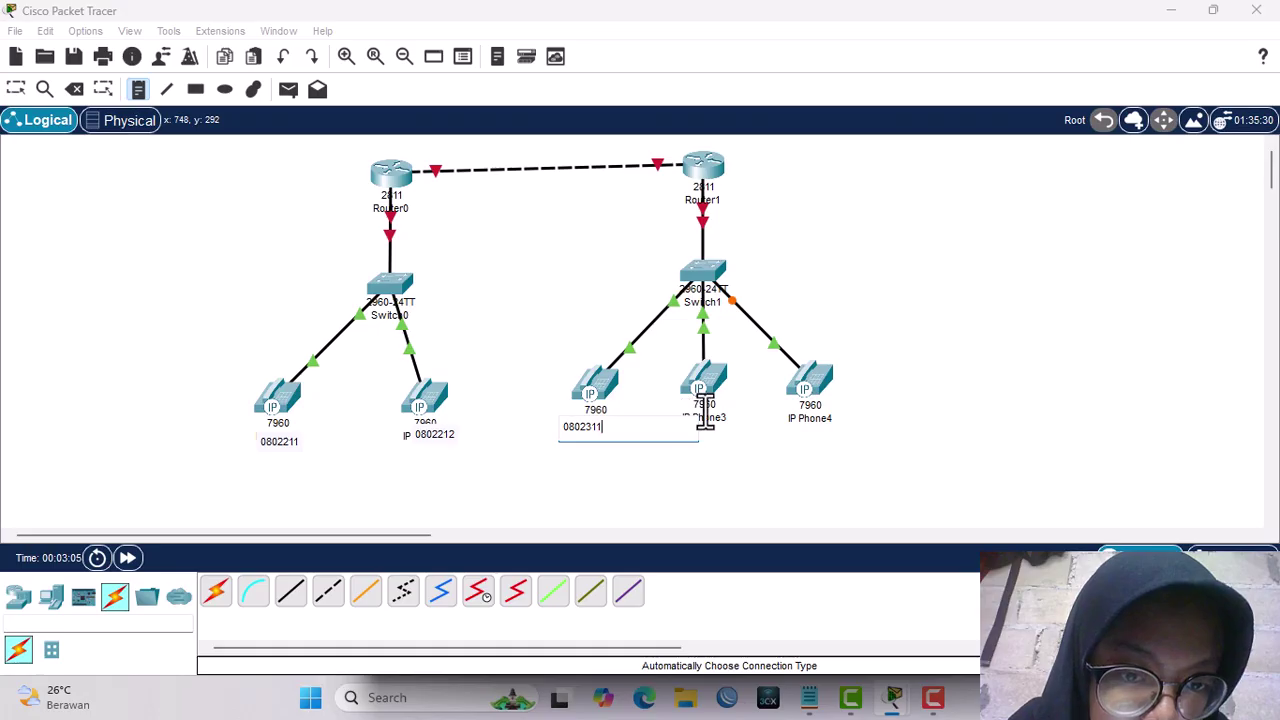
pyautogui.click(697, 417)
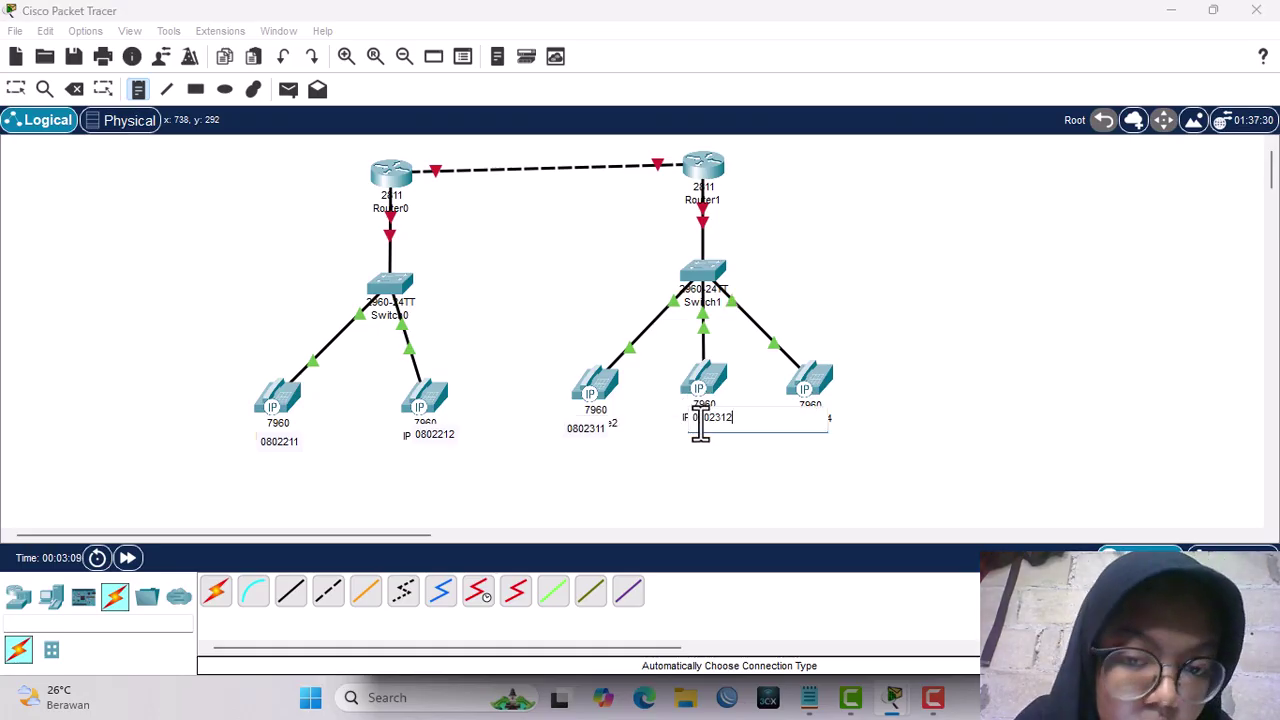
pyautogui.write('0802312')
# Place a text note giving the phone's directory number beneath IP Phone4.
pyautogui.click(803, 410)
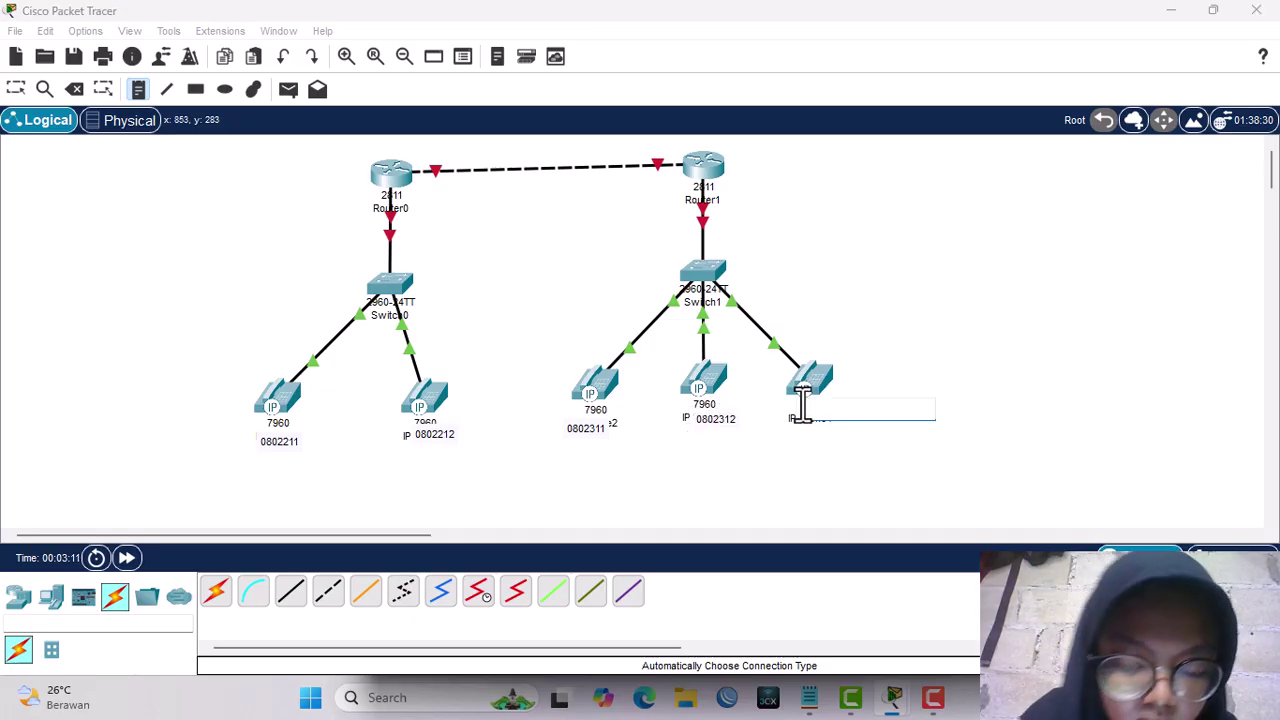
pyautogui.press('BackSpace')
pyautogui.press('BackSpace')
pyautogui.press('BackSpace')
pyautogui.press('BackSpace')
pyautogui.press('BackSpace')
pyautogui.press('BackSpace')
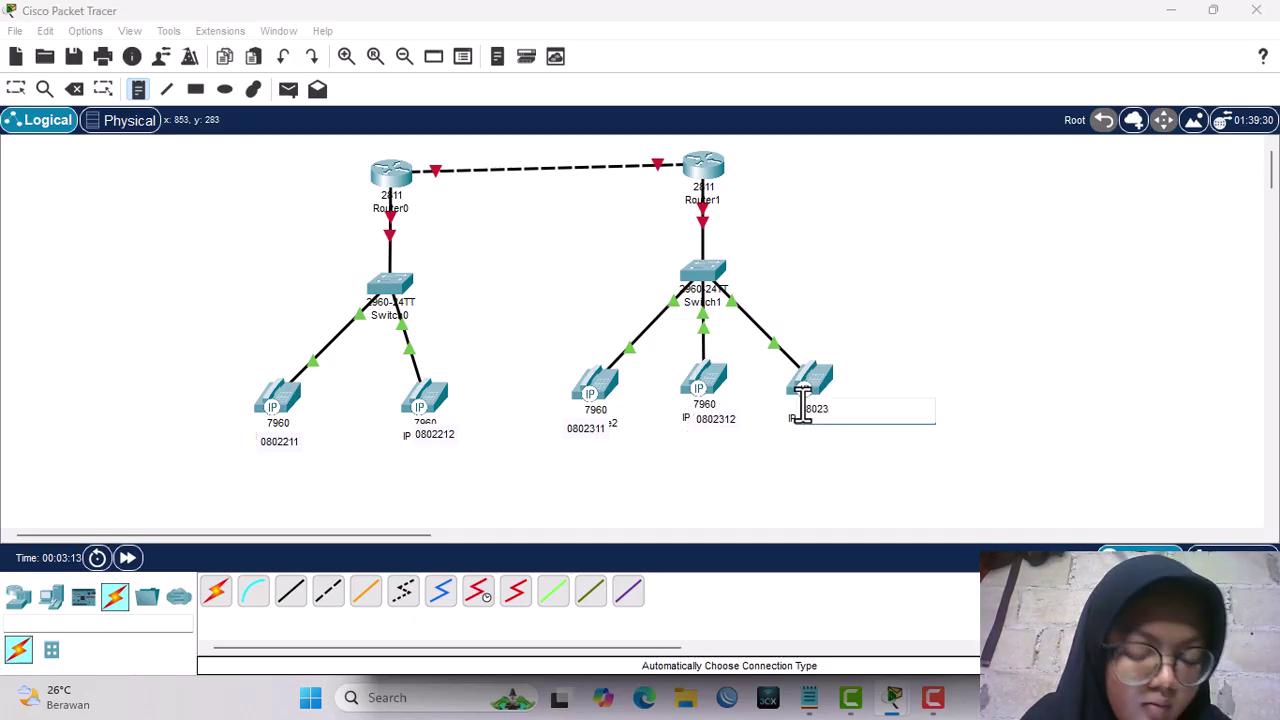
pyautogui.write('0802313')
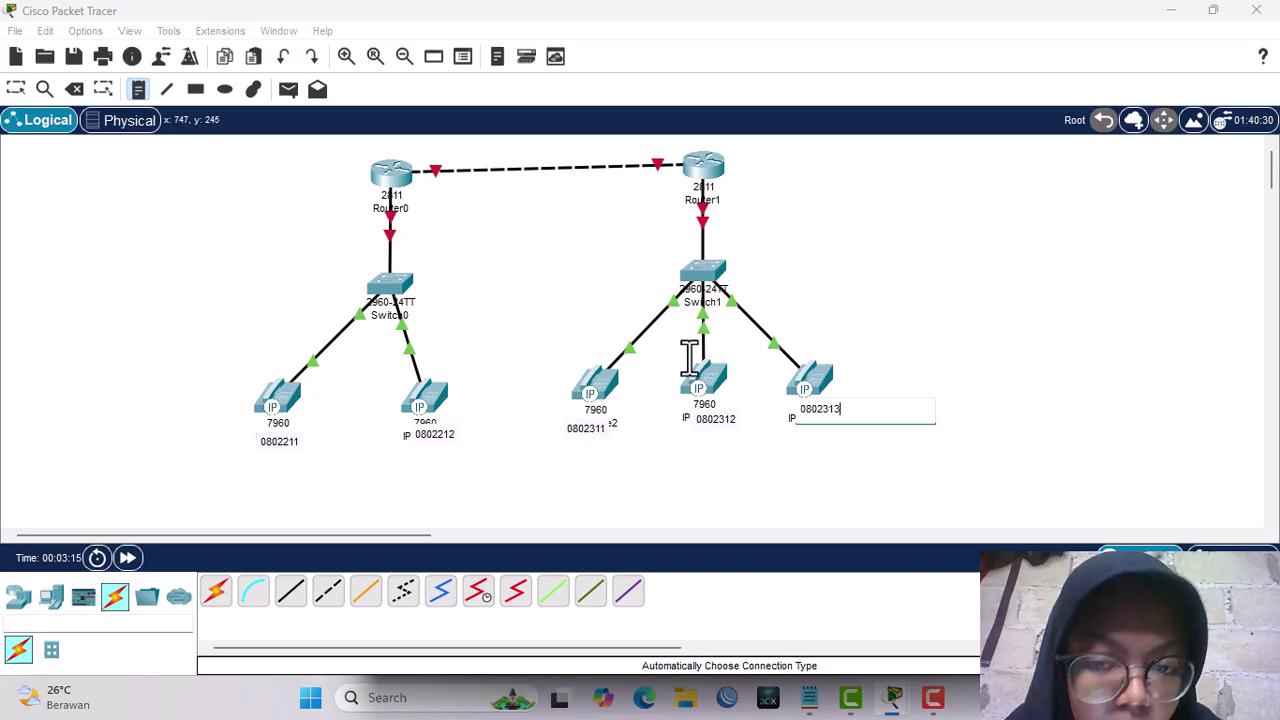
# Add the notes 172.168.10.1 on the Router0–Switch0 link and 172.168.20.1 on the Router1–Switch1 link.
pyautogui.click(368, 228)
pyautogui.write('19')
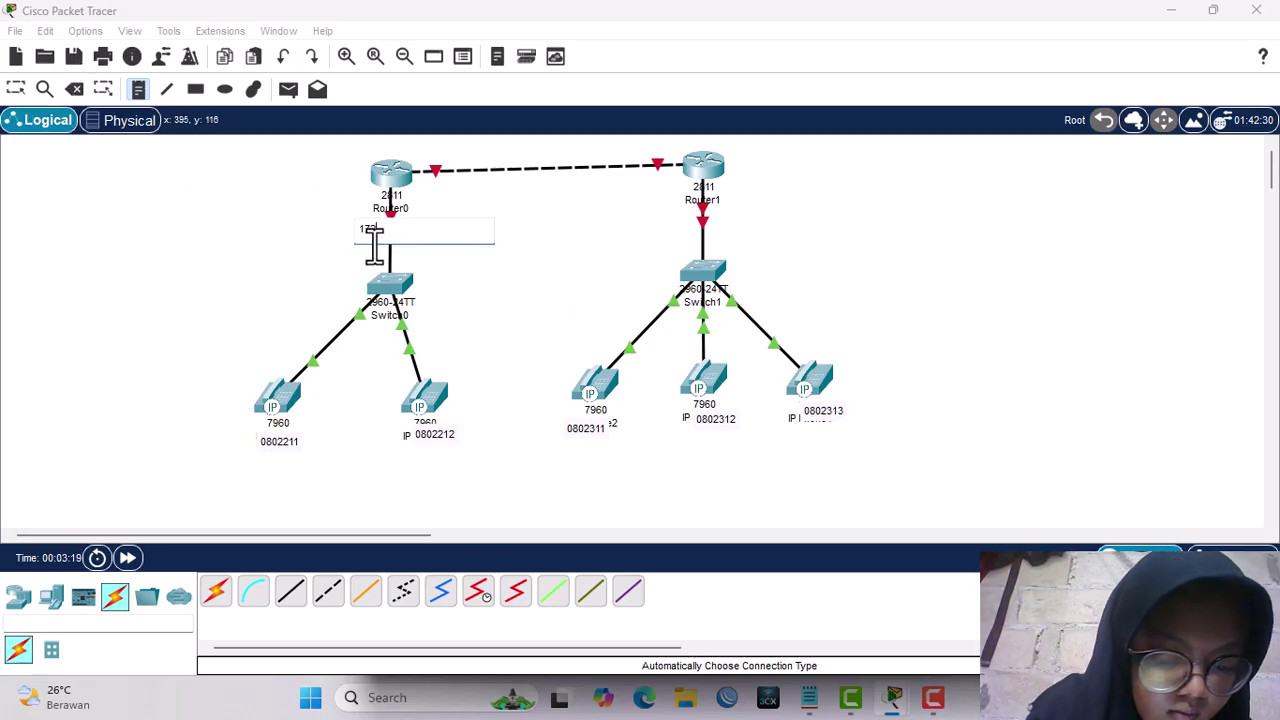
pyautogui.write('2')
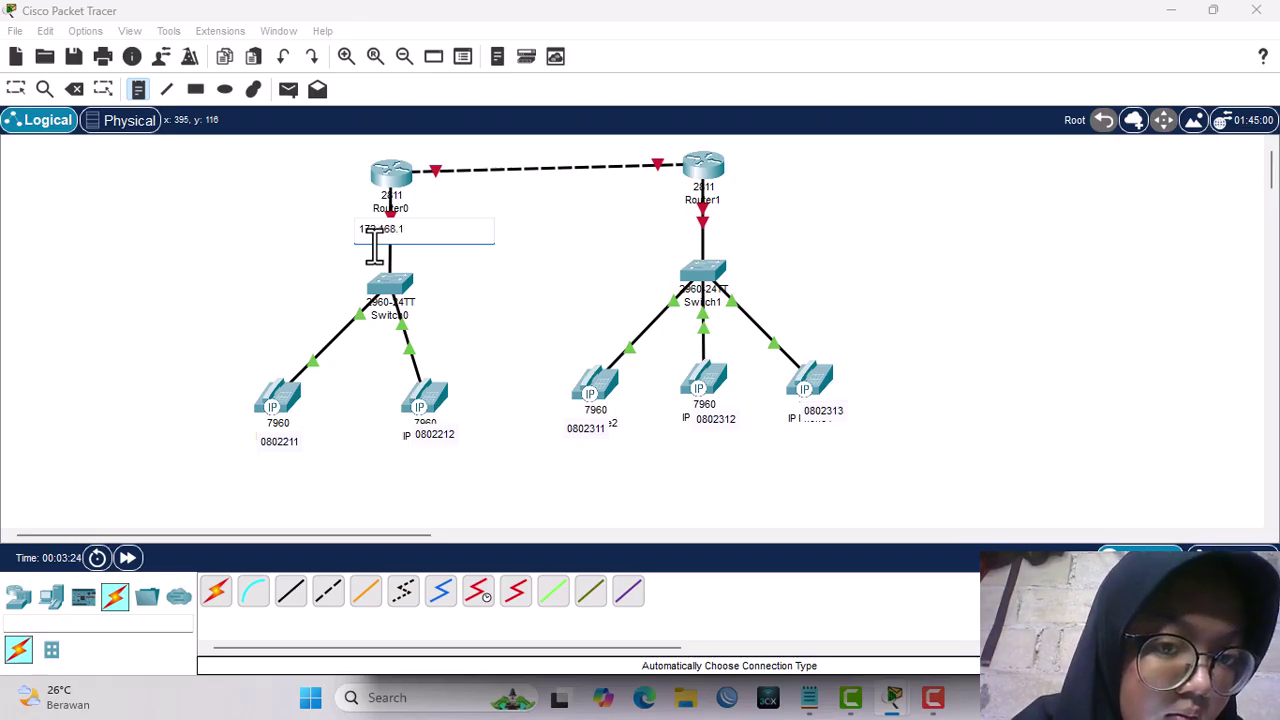
pyautogui.write('.168.10.1')
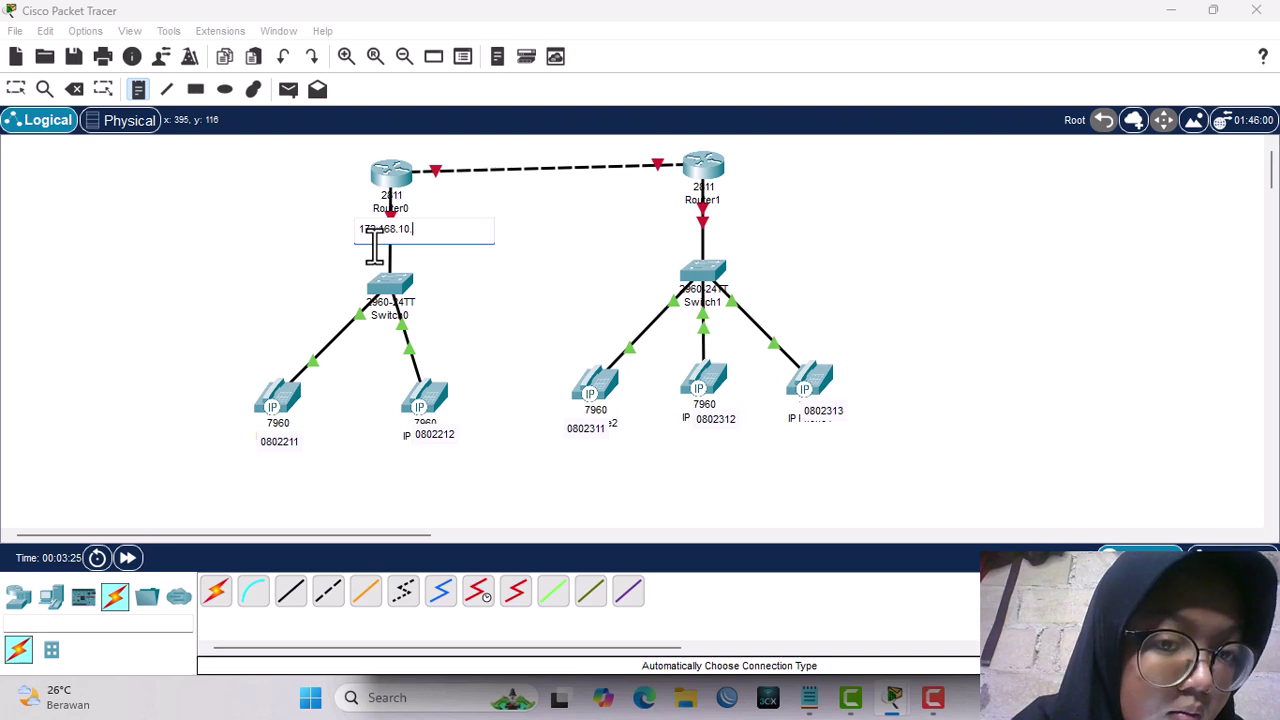
pyautogui.click(684, 224)
pyautogui.write('172.')
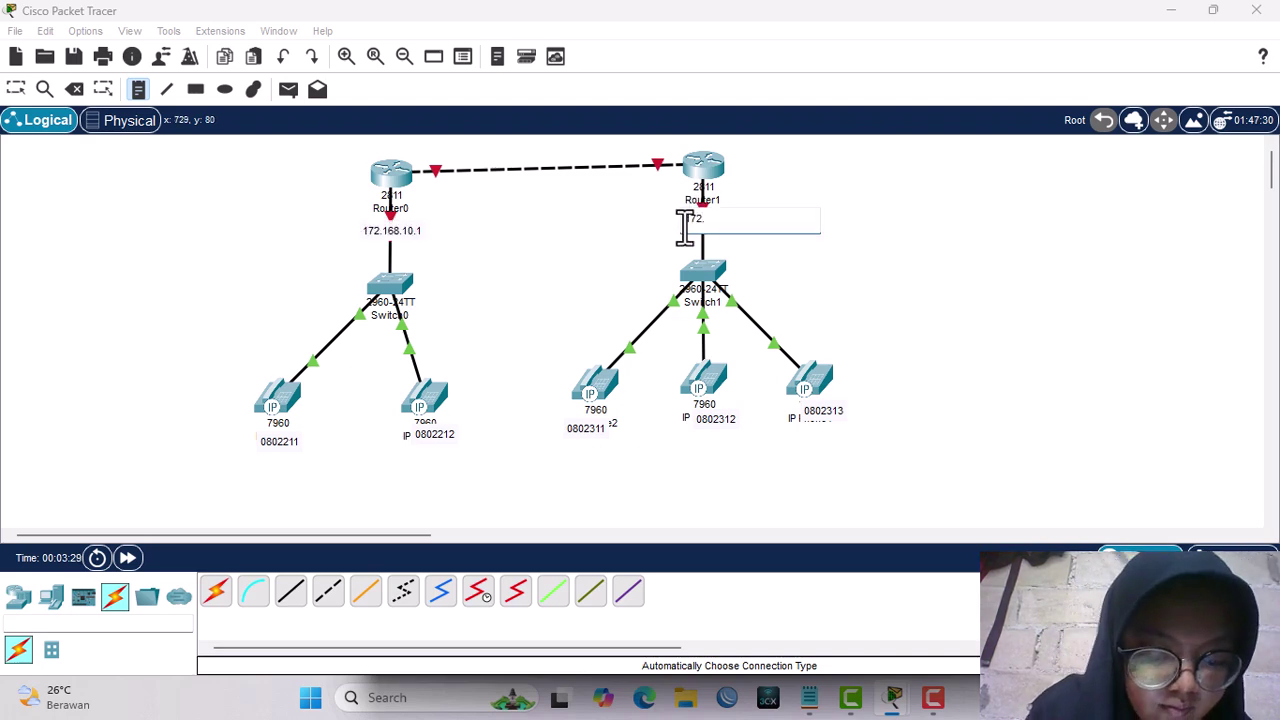
pyautogui.write('168.20.1')
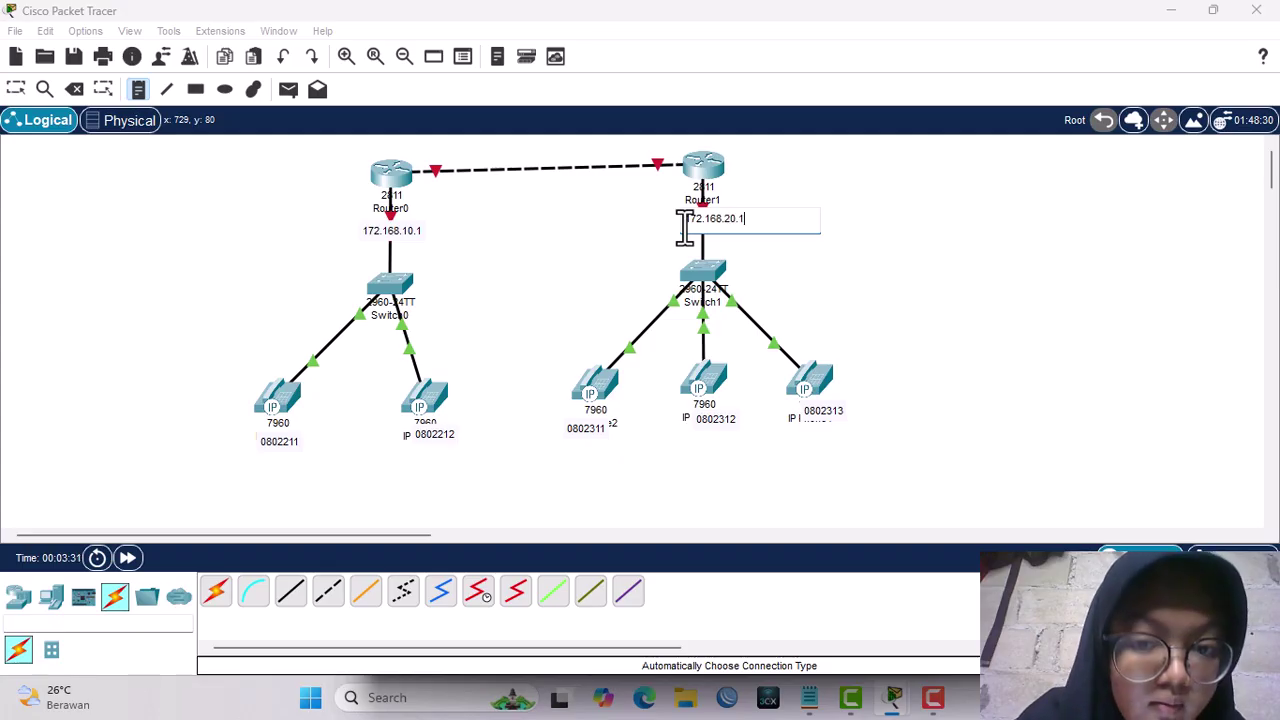
# Add notes on the link between the routers: 168.150.10.1 at the Router0 end and 168.150.10.2 at the Router1 end.
pyautogui.click(443, 152)
pyautogui.write('168.150.10.1')
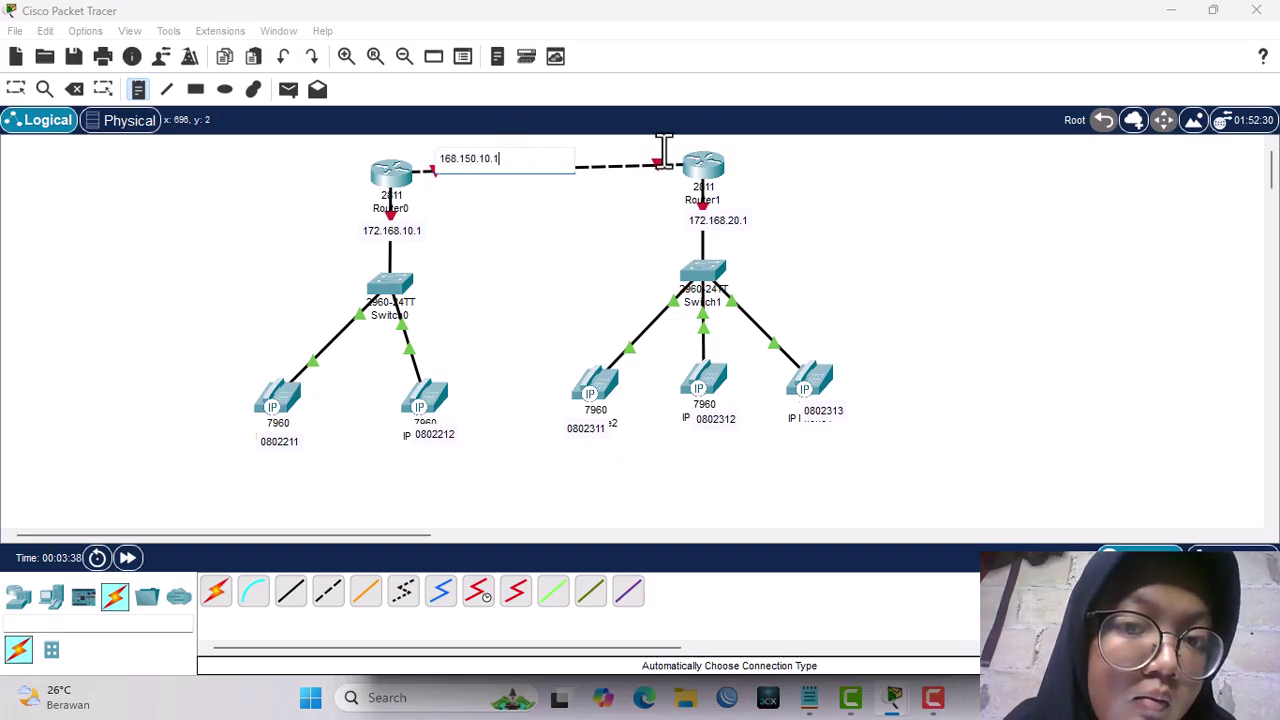
pyautogui.click(600, 152)
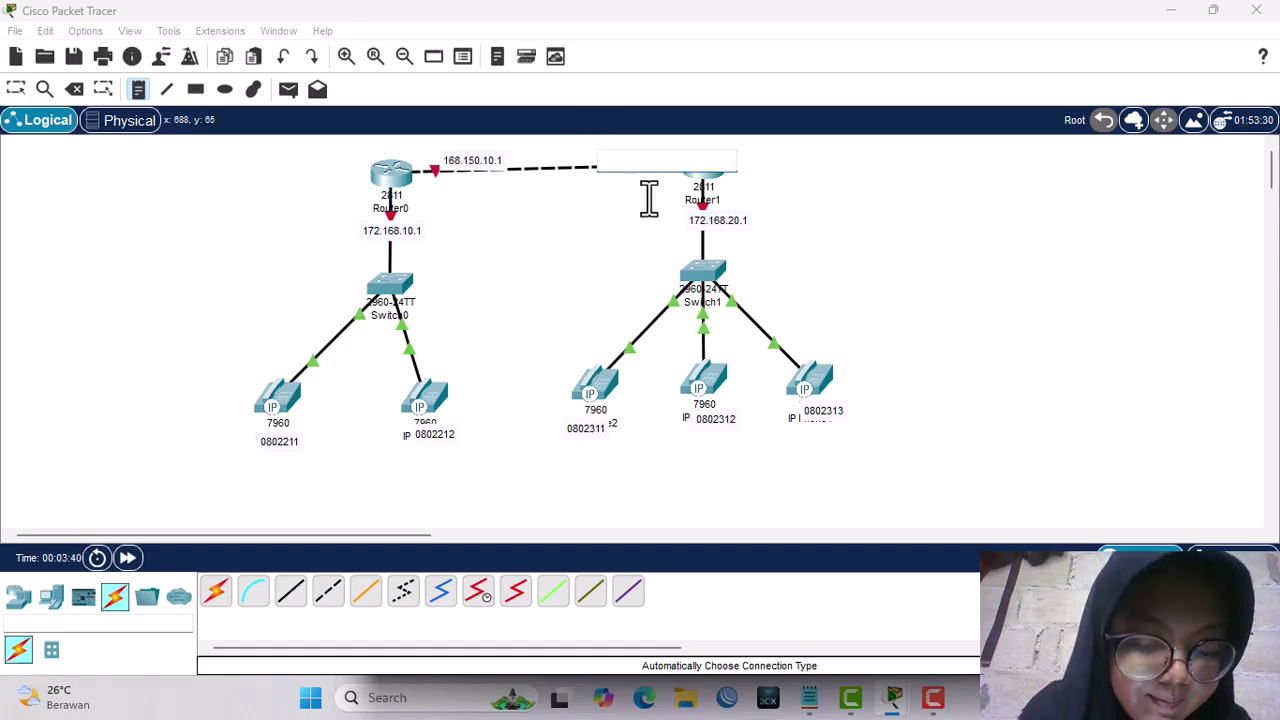
pyautogui.write('168.1')
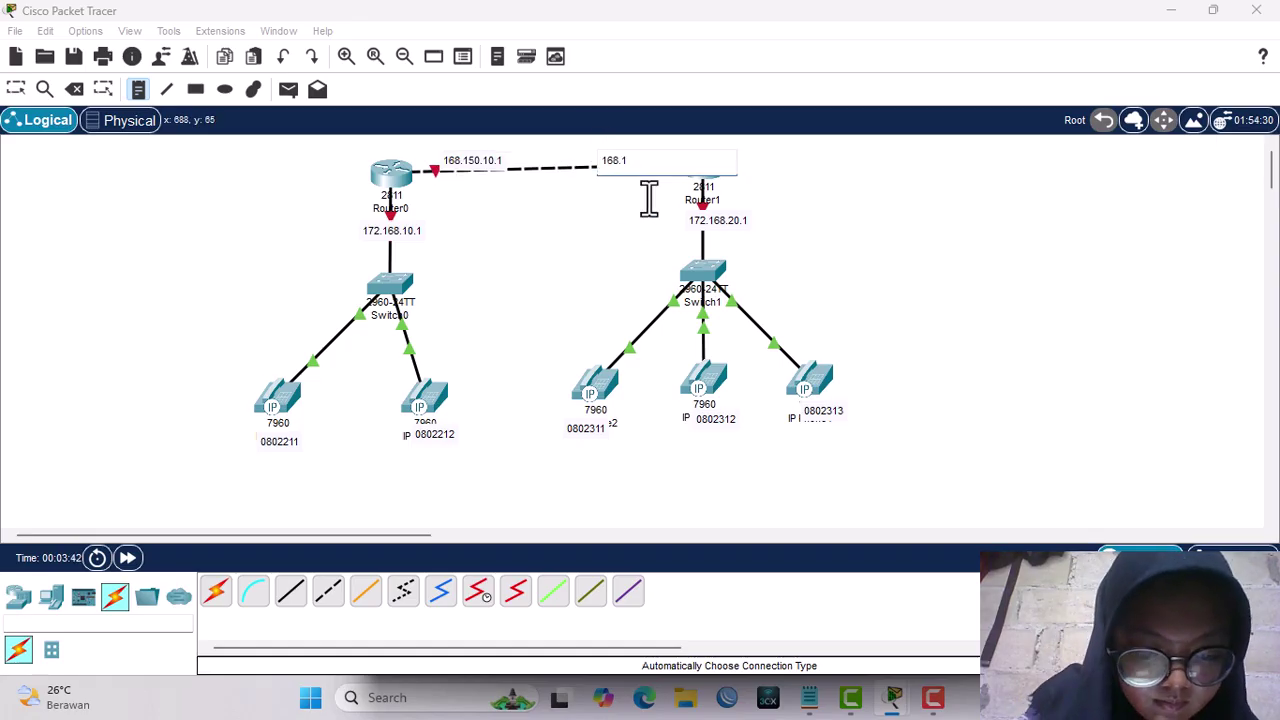
pyautogui.write('50.10.2')
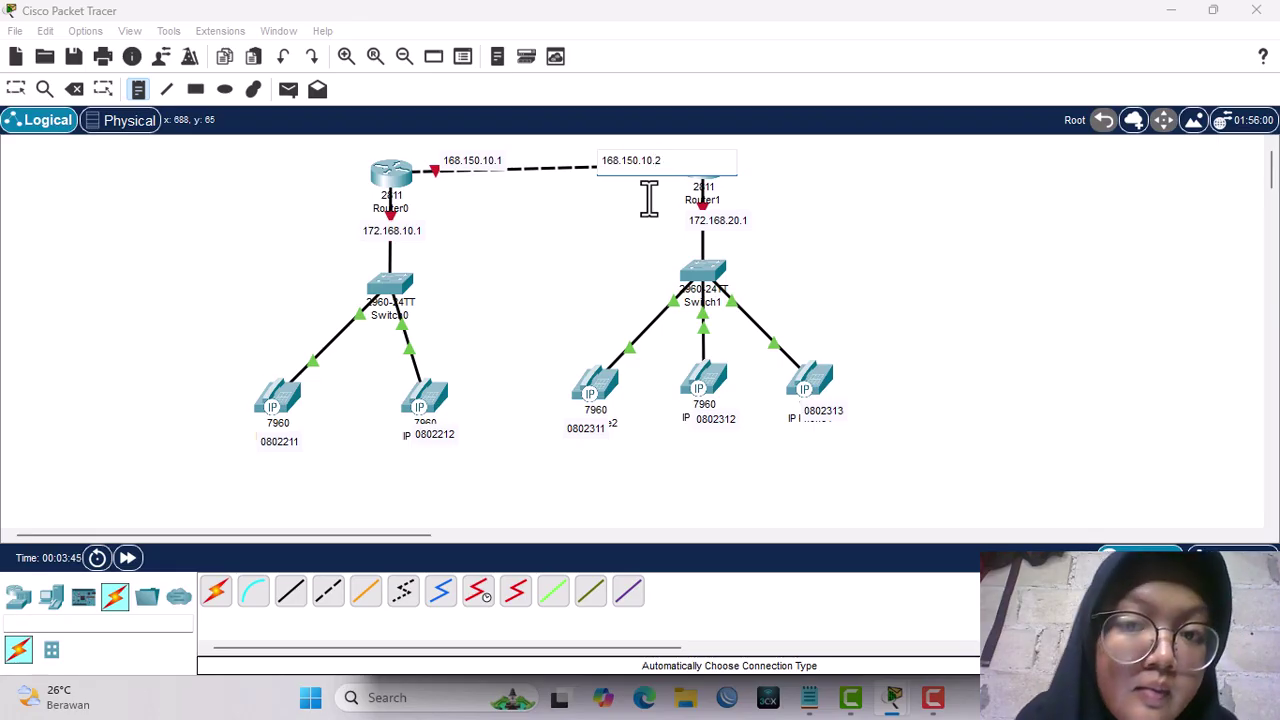
# Shift Router1 slightly down and move the 168.150.10.1 and 168.150.10.2 notes above the ends of the router link.
pyautogui.click(16, 89)
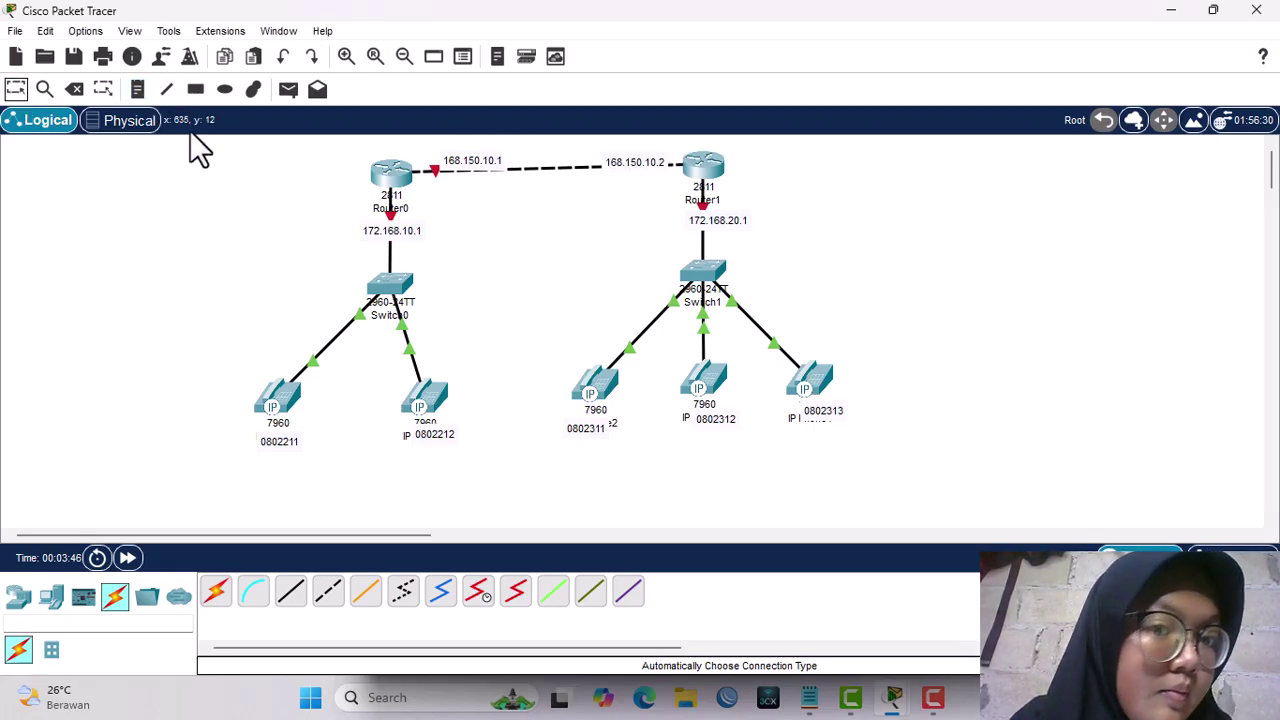
pyautogui.moveTo(704, 170); pyautogui.dragTo(712, 178)
pyautogui.moveTo(630, 166); pyautogui.dragTo(646, 169)
pyautogui.moveTo(488, 171); pyautogui.dragTo(453, 167)
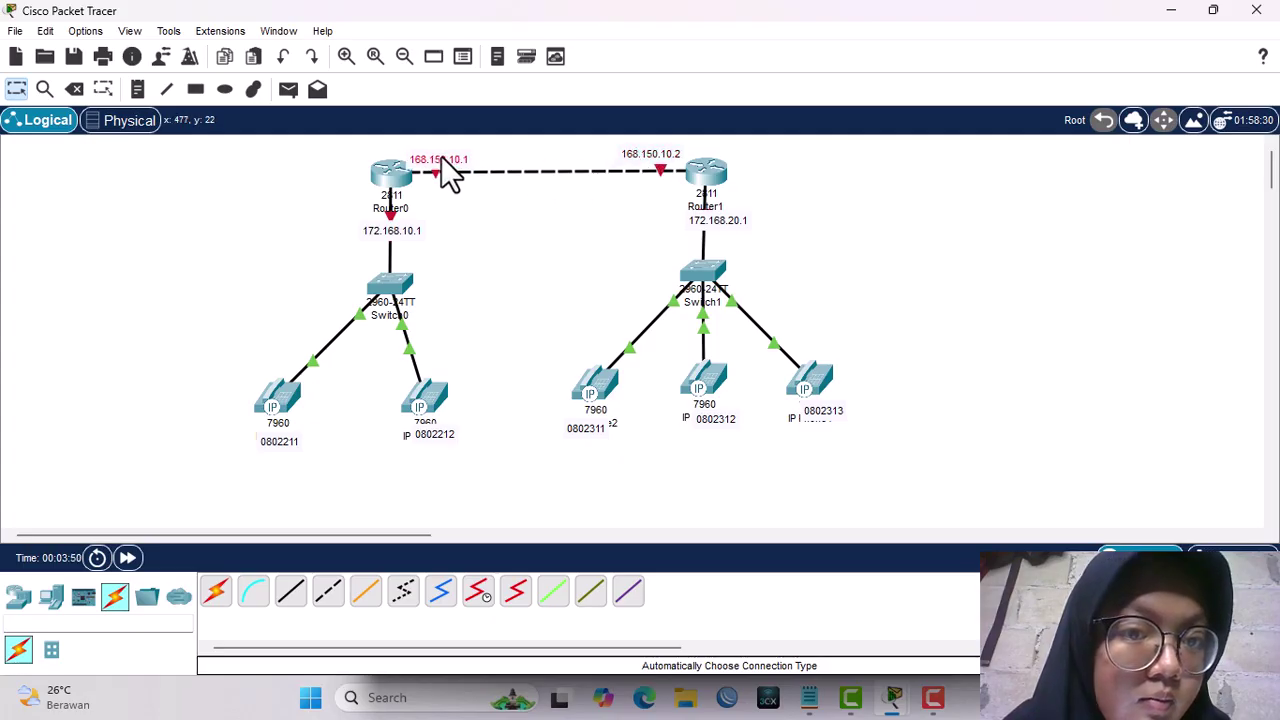
# Move Switch0 slightly down and place the 172.168.10.1 note between the two link indicators below Router0.
pyautogui.moveTo(400, 235); pyautogui.dragTo(403, 231)
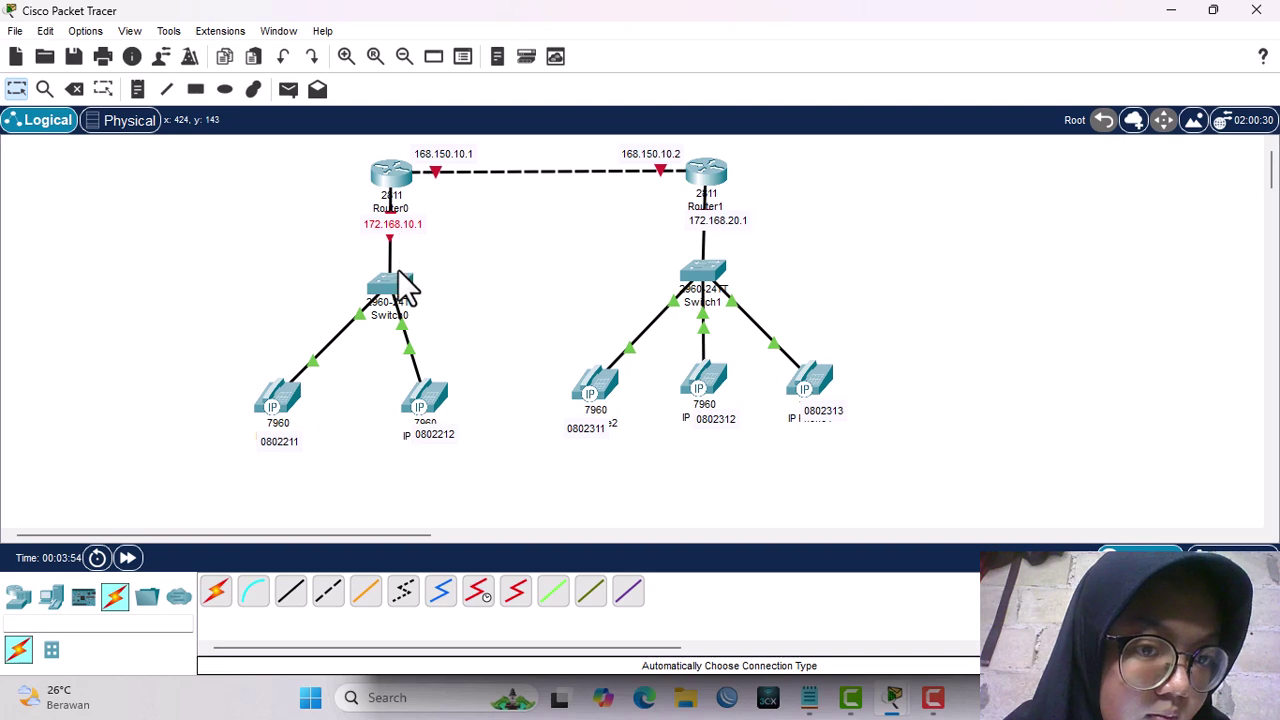
pyautogui.moveTo(400, 286); pyautogui.dragTo(397, 302)
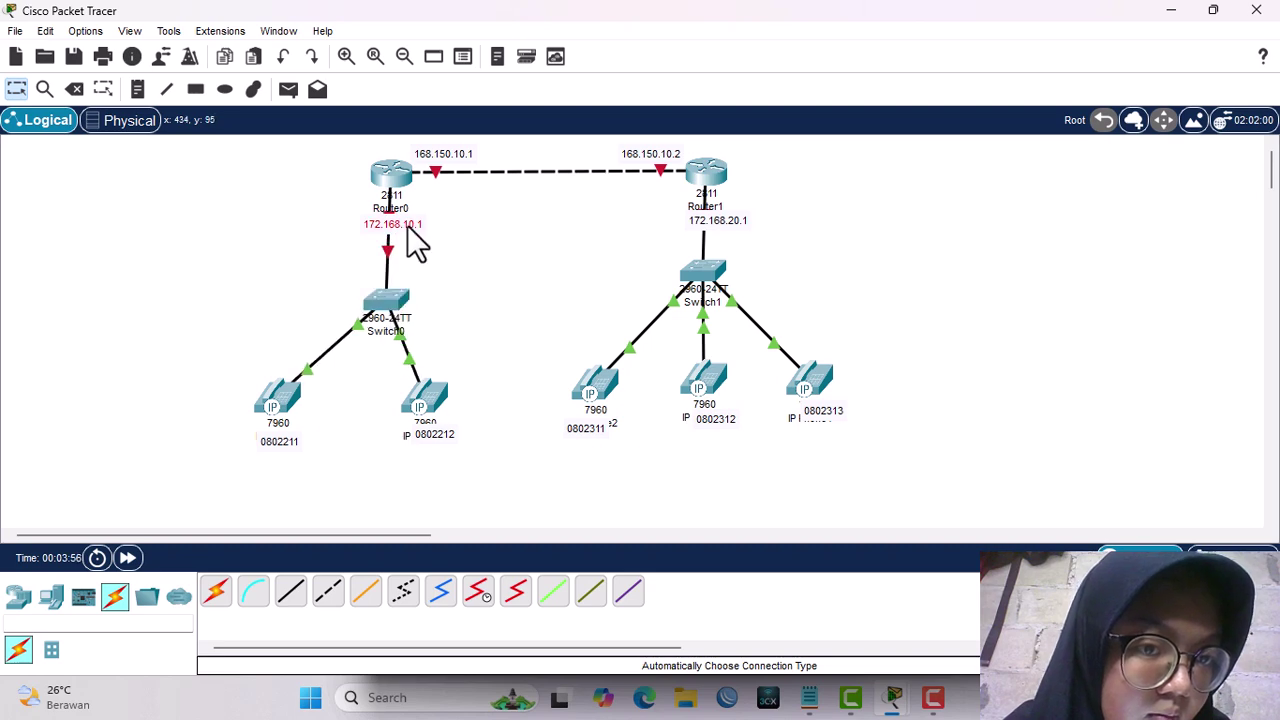
pyautogui.moveTo(405, 230); pyautogui.dragTo(405, 239)
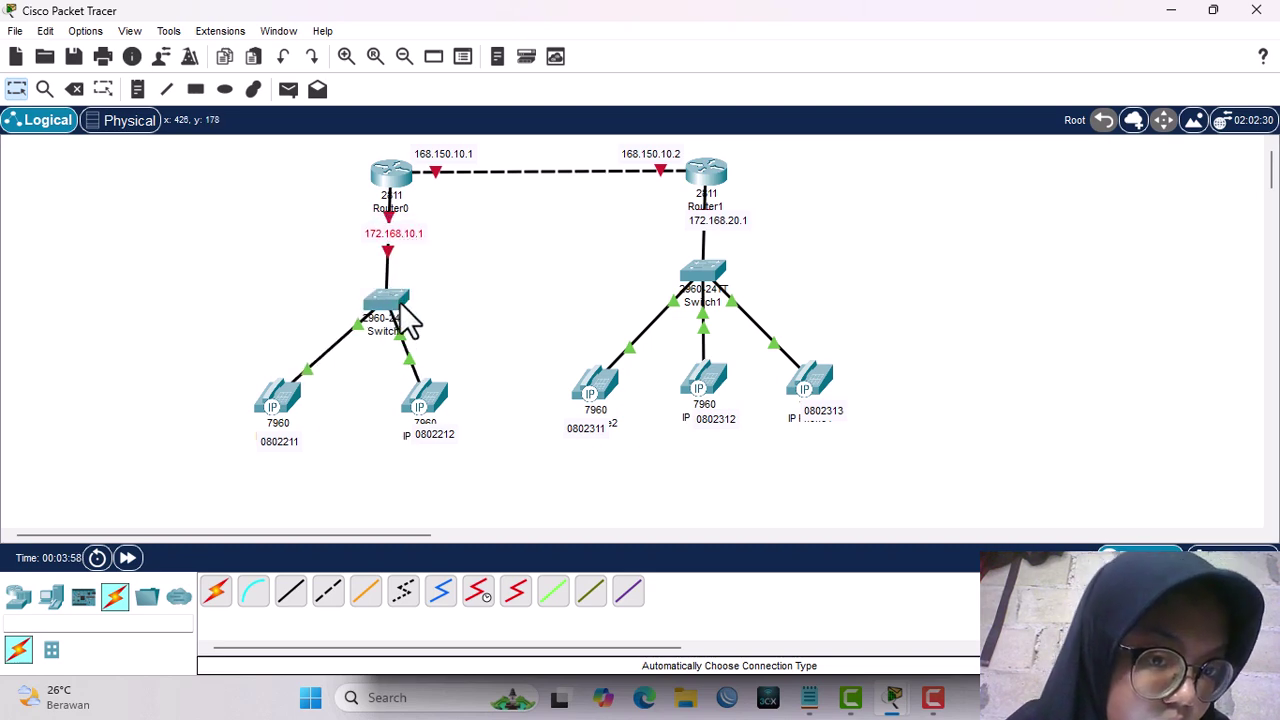
pyautogui.moveTo(400, 303); pyautogui.dragTo(403, 304)
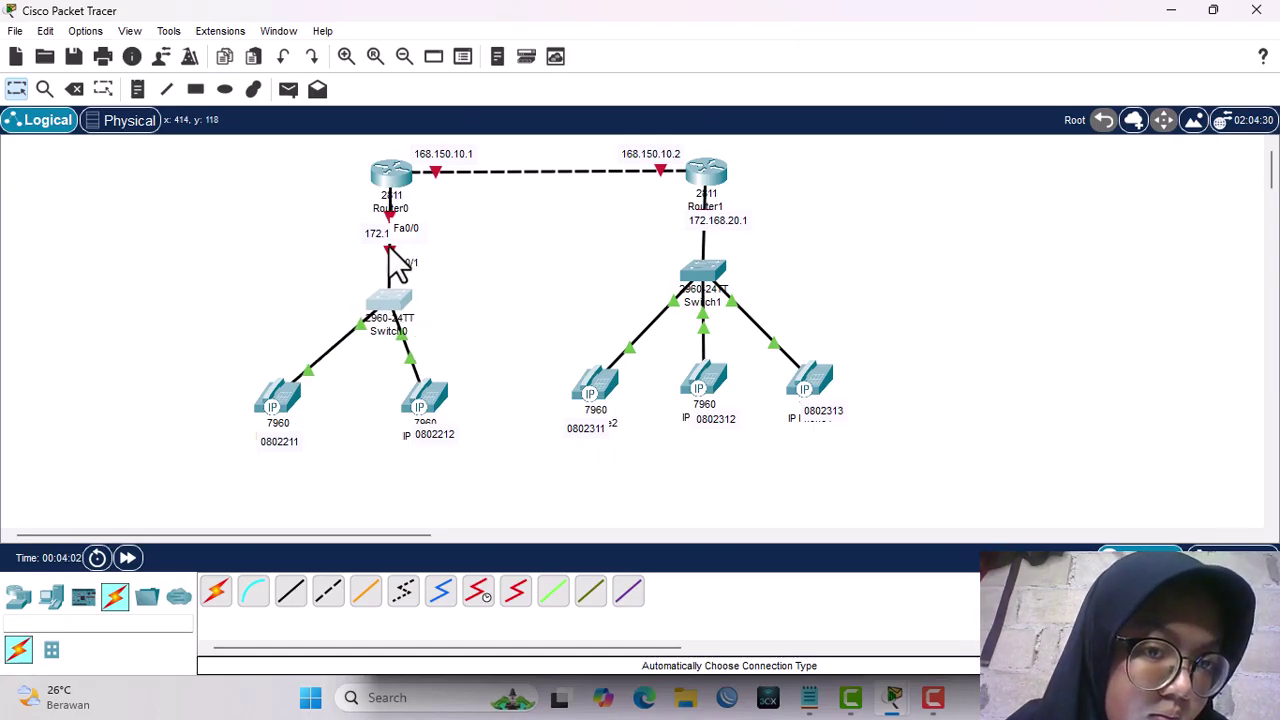
# Move Switch1 slightly down and place the 172.168.20.1 note between the two link indicators below Router1.
pyautogui.click(715, 295)
pyautogui.moveTo(715, 295); pyautogui.dragTo(717, 328)
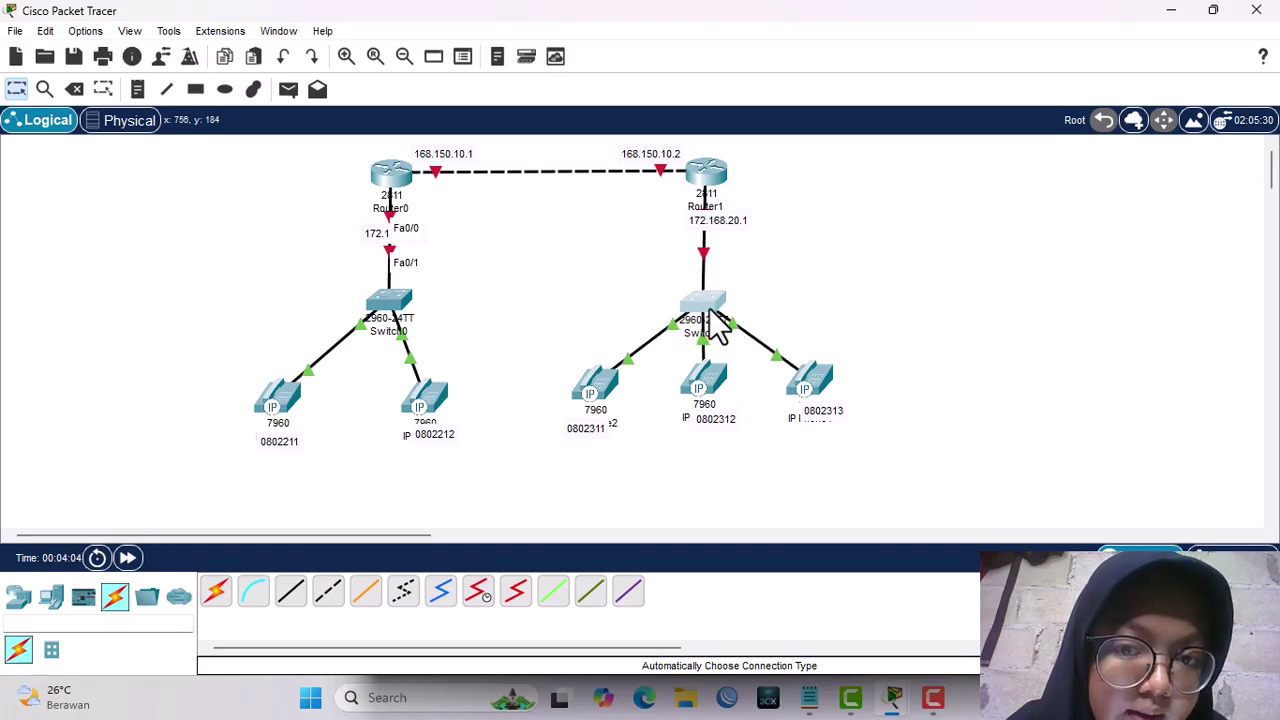
pyautogui.moveTo(708, 236); pyautogui.dragTo(693, 234)
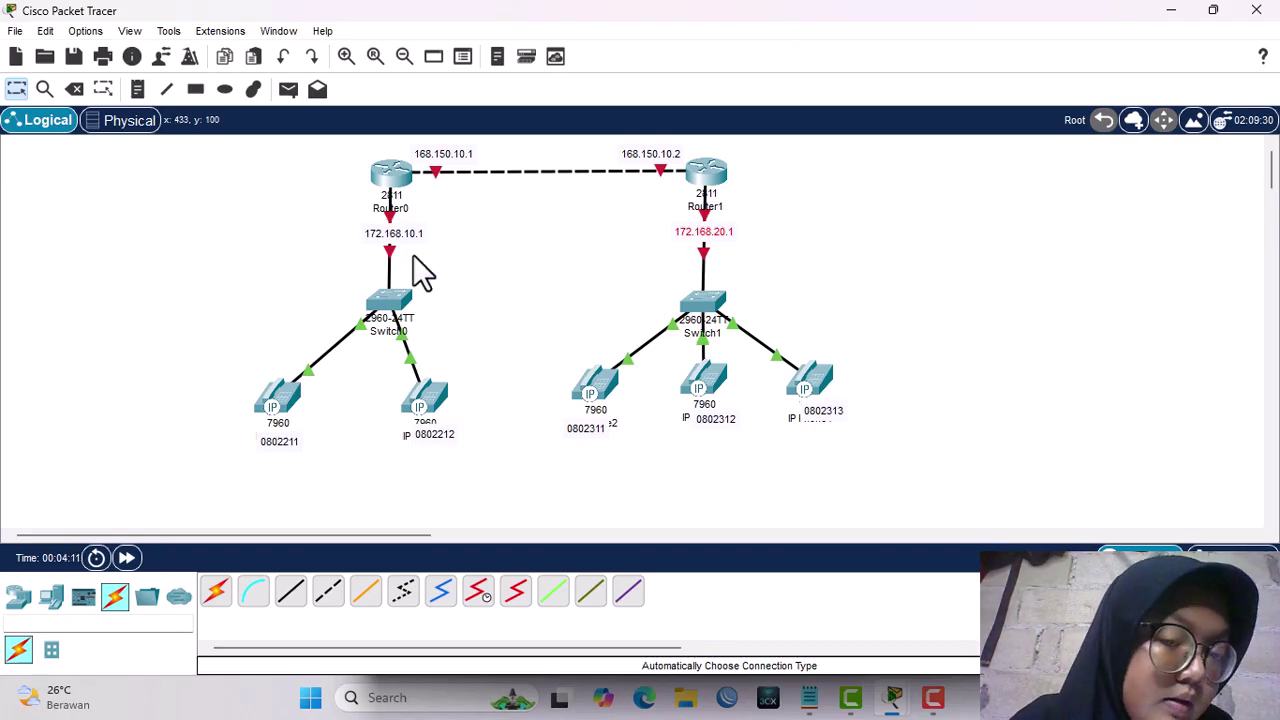
# Open Router0's command line, decline the initial configuration dialog and bring up the router prompt.
pyautogui.click(405, 180)
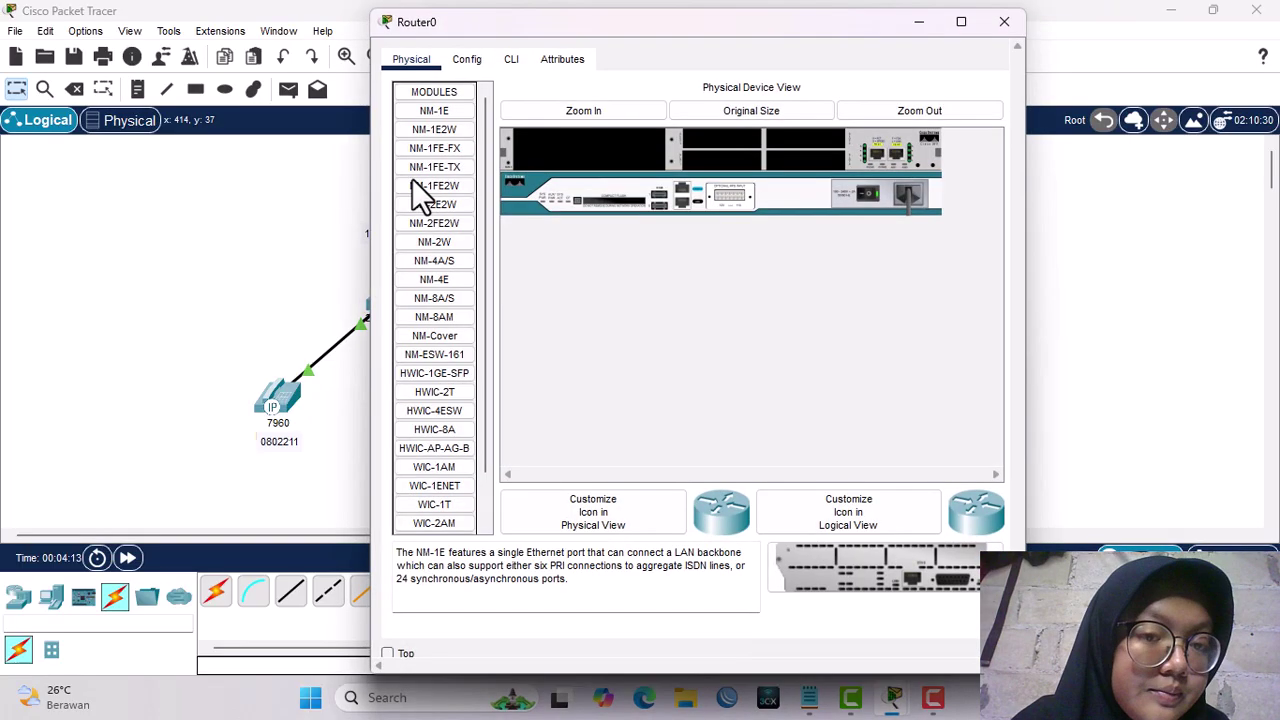
pyautogui.click(509, 62)
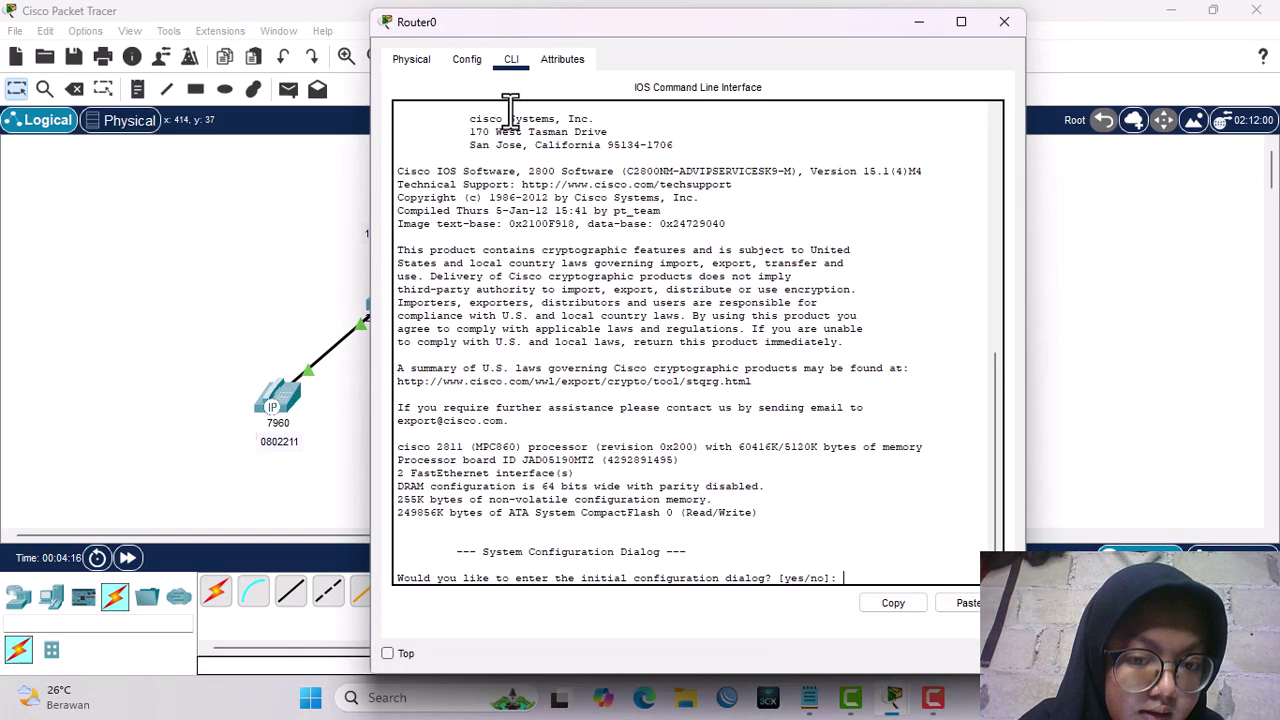
pyautogui.write('n')
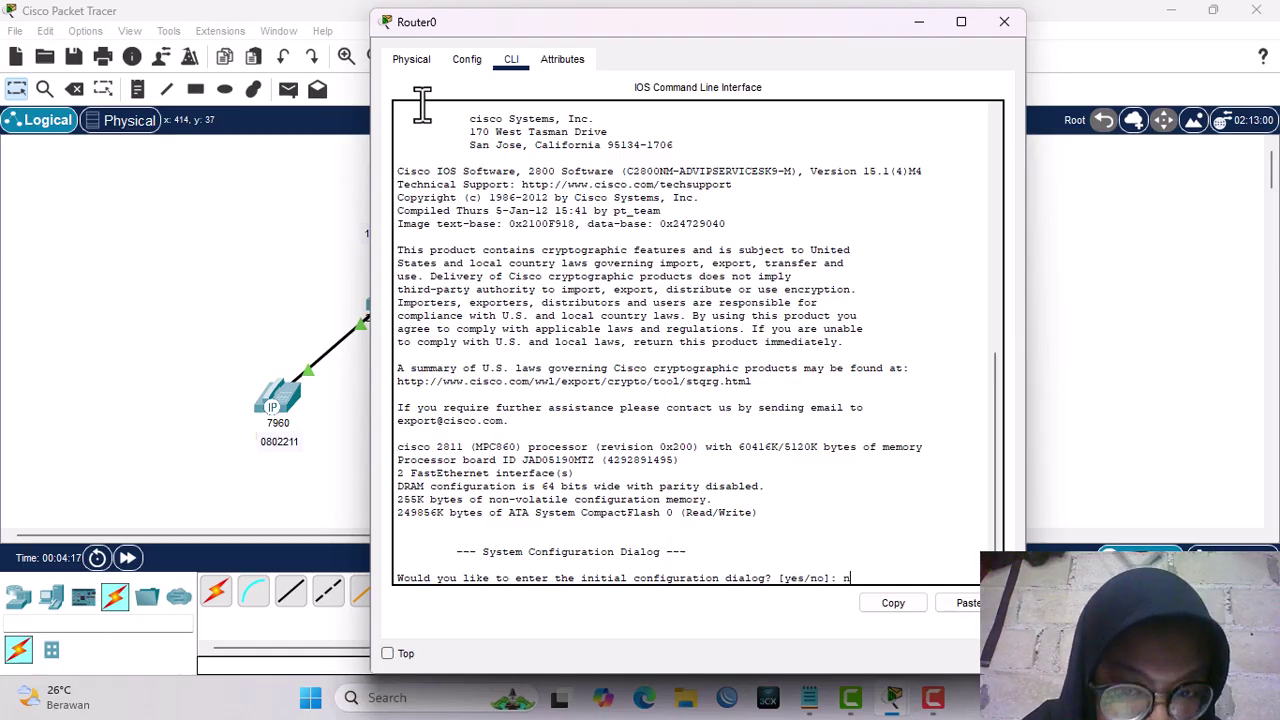
pyautogui.press('Return')
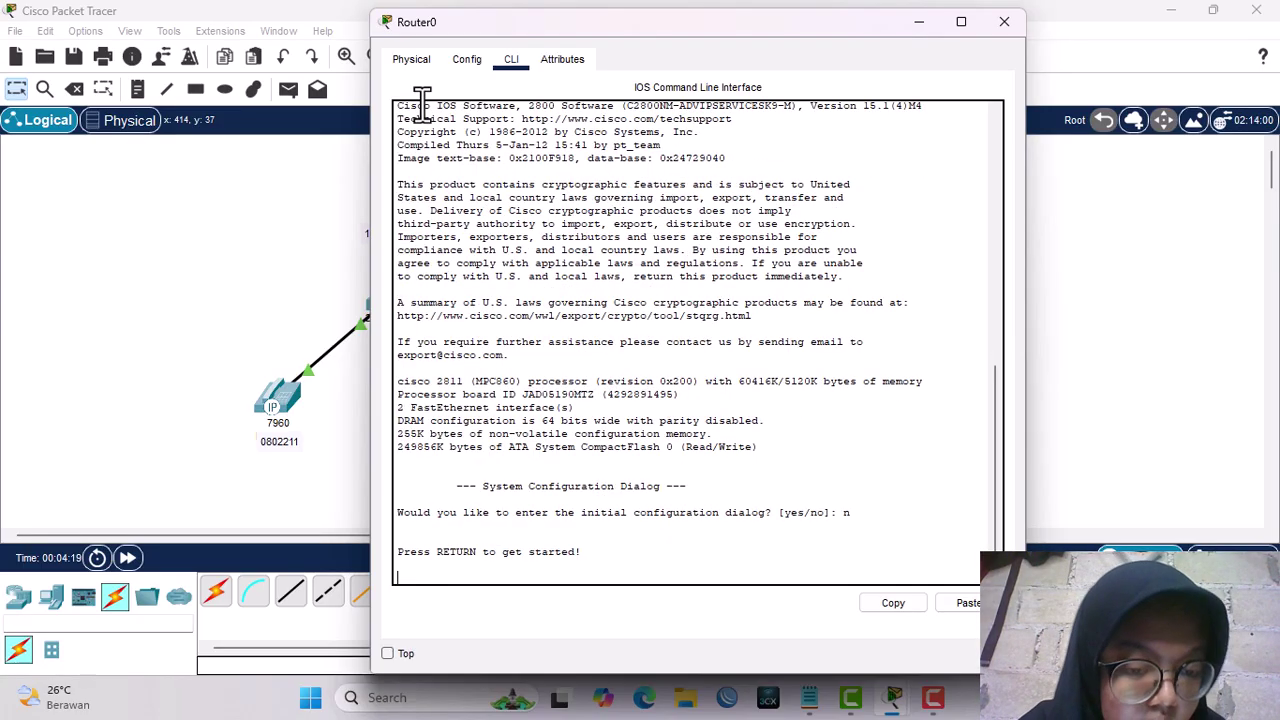
pyautogui.press('Return')
# Enter privileged mode with en and global configuration mode with conf t on Router0.
pyautogui.write('en')
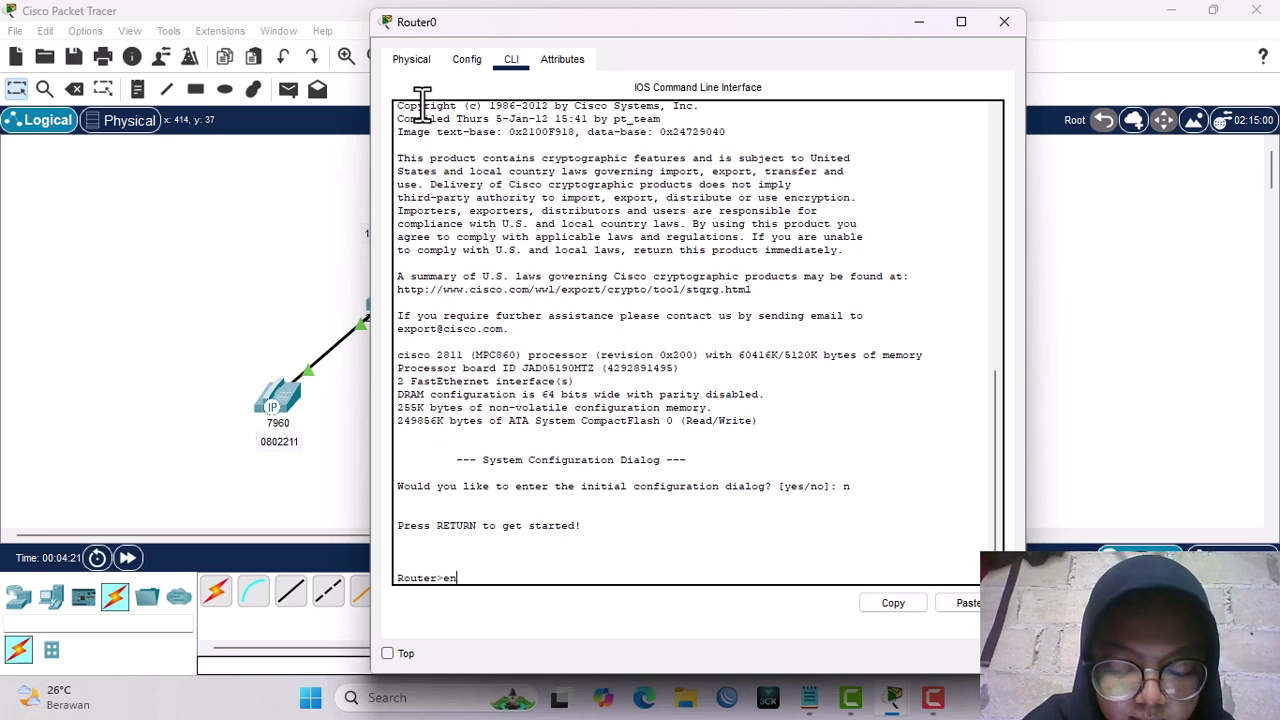
pyautogui.press('Return')
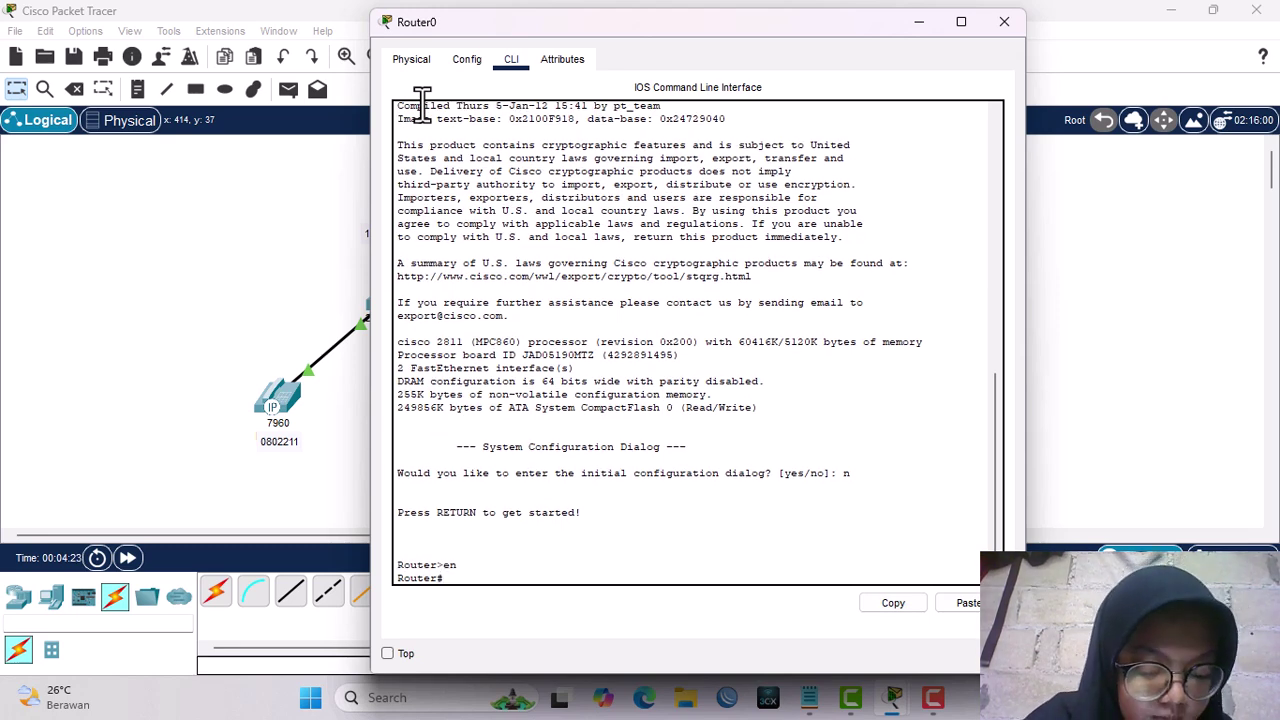
pyautogui.write('conf')
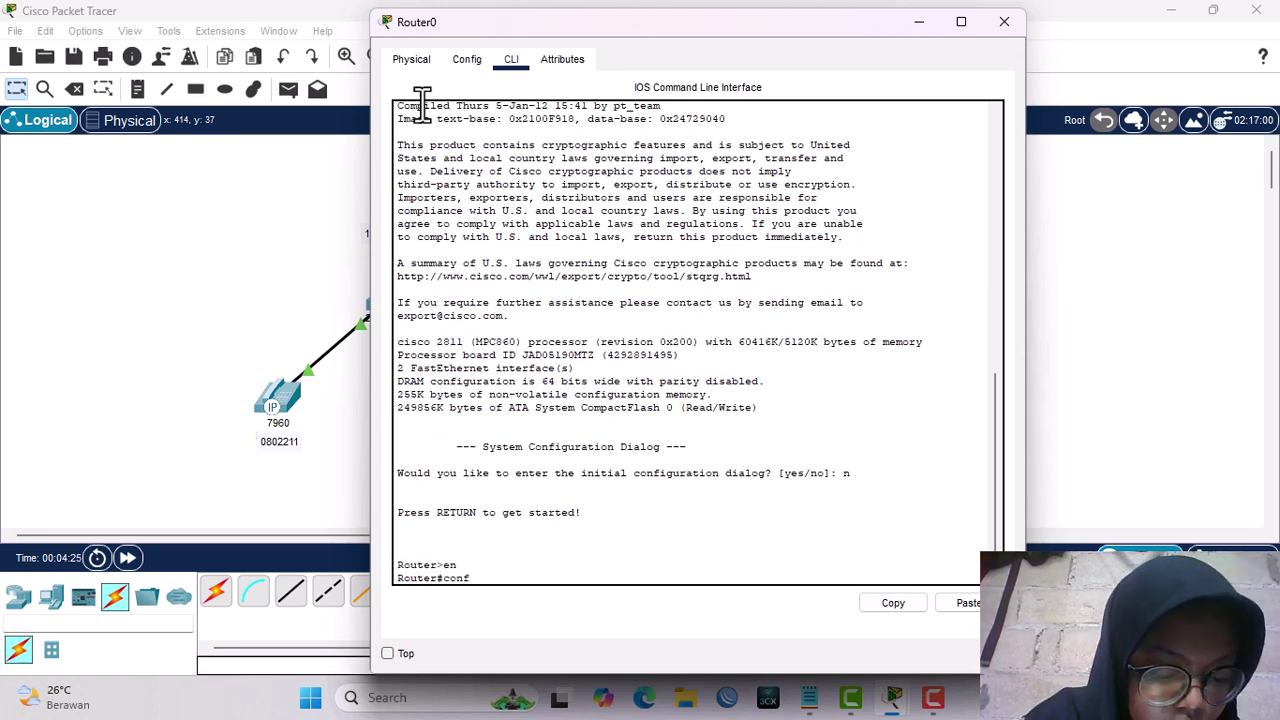
pyautogui.write(' t')
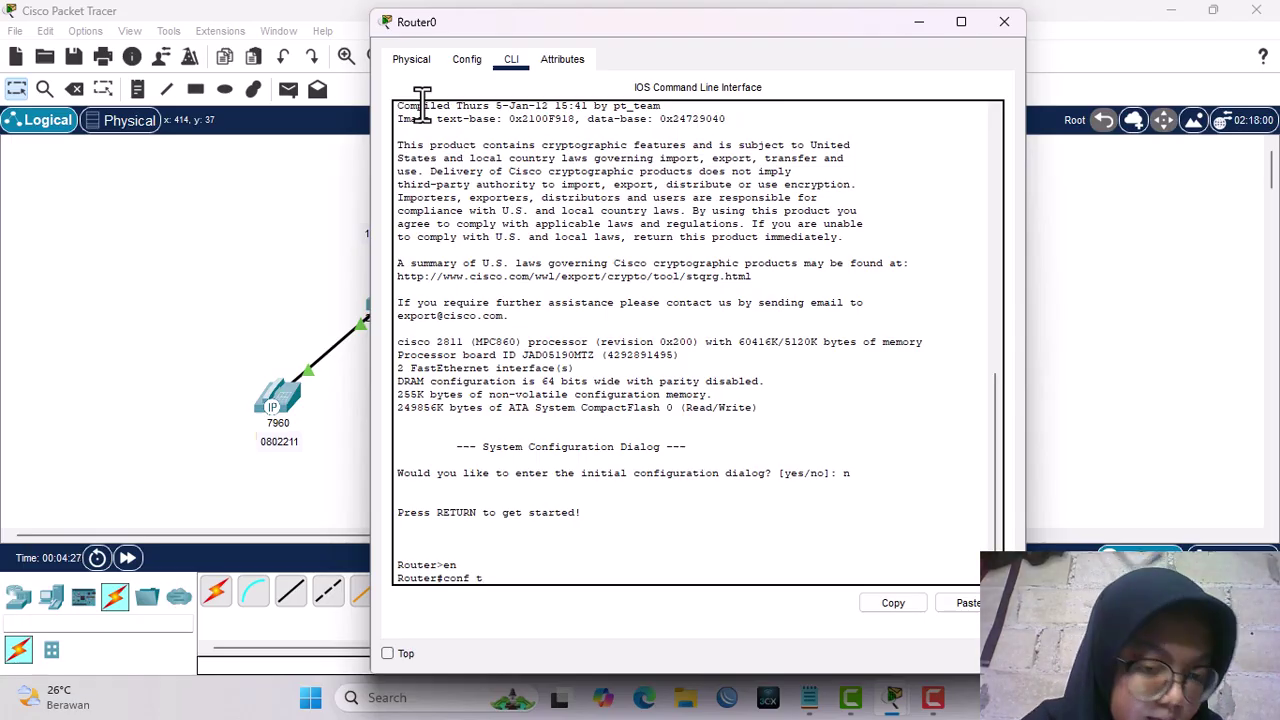
pyautogui.press('Return')
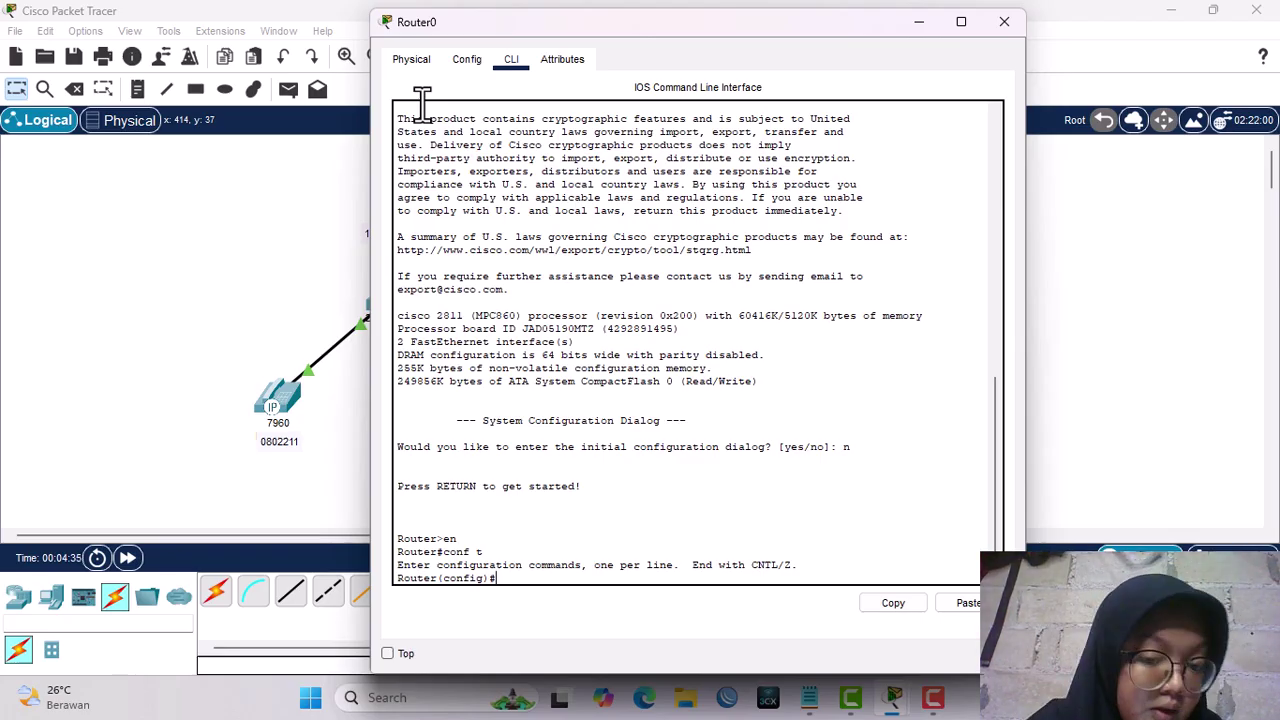
# Enable Router0's interface fa0/0 with the no sh command.
pyautogui.write('int')
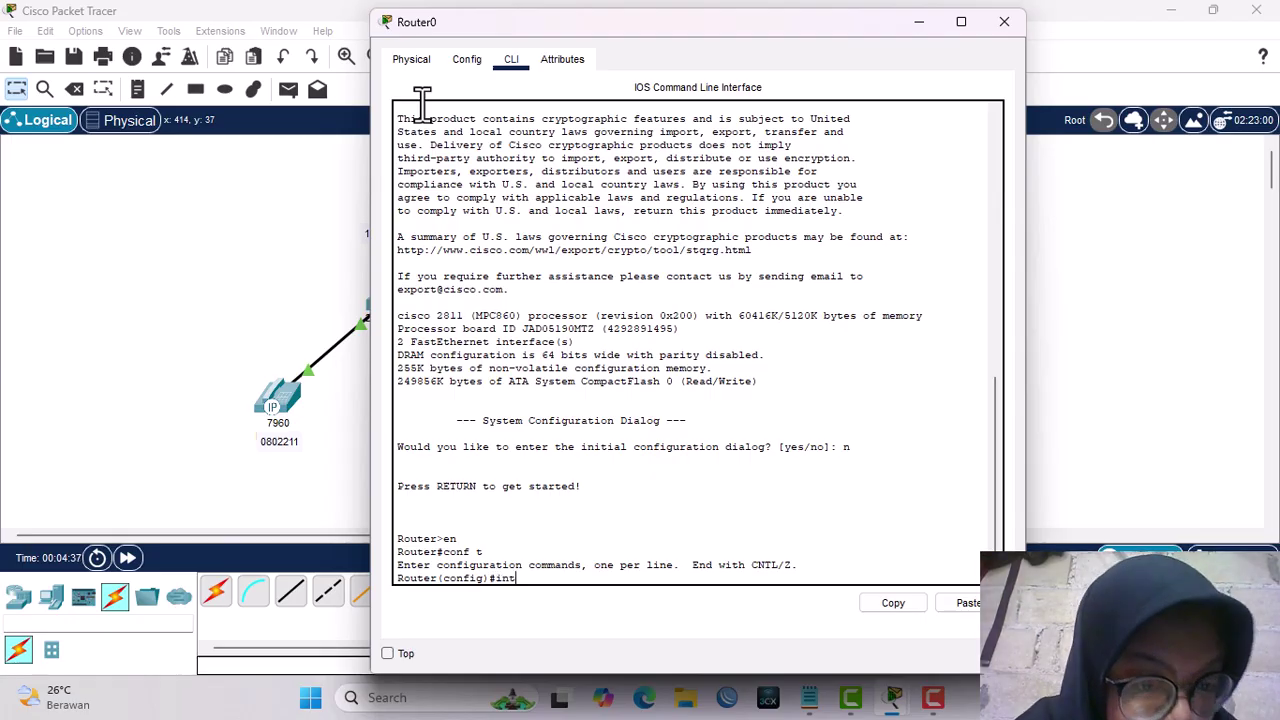
pyautogui.write(' fa')
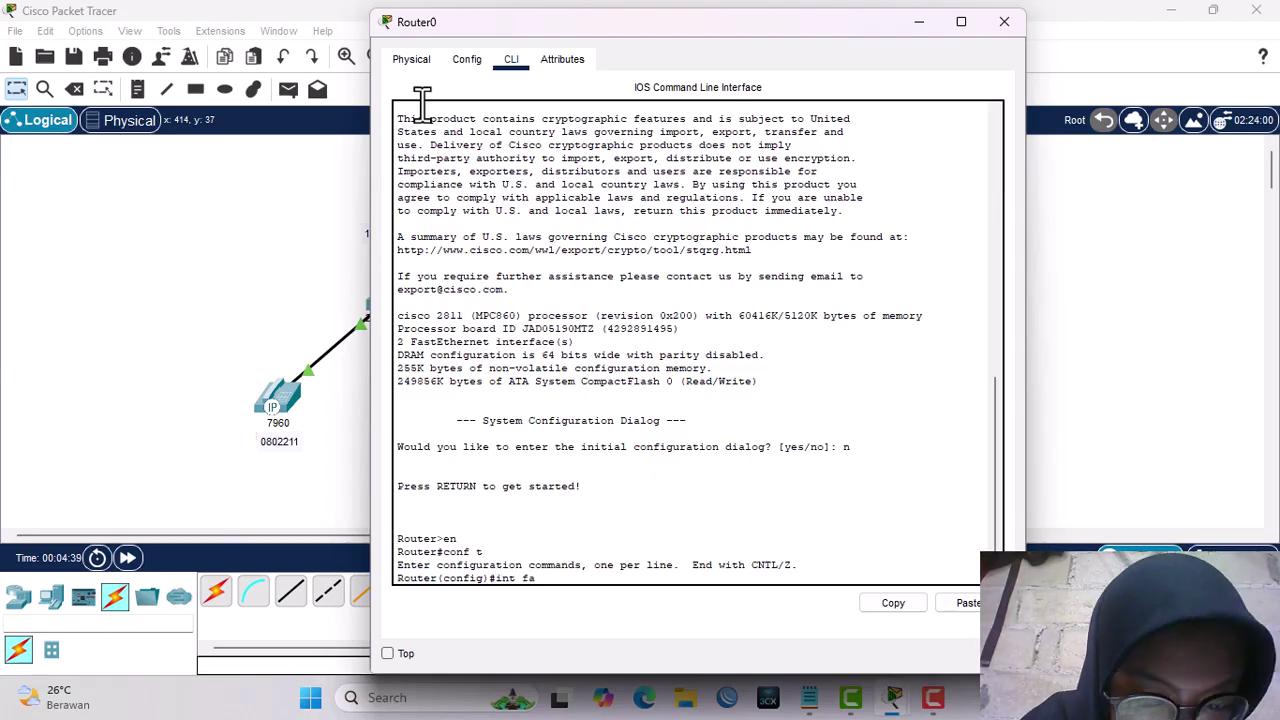
pyautogui.write('0/0')
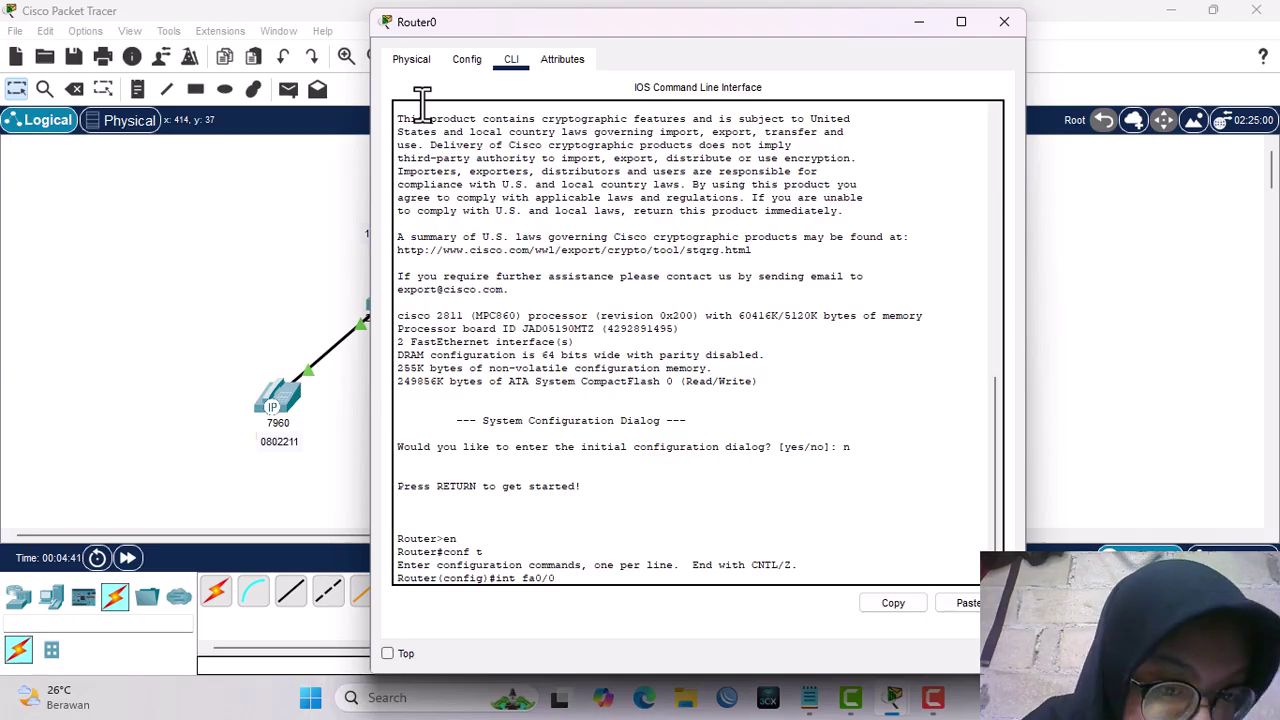
pyautogui.press('Return')
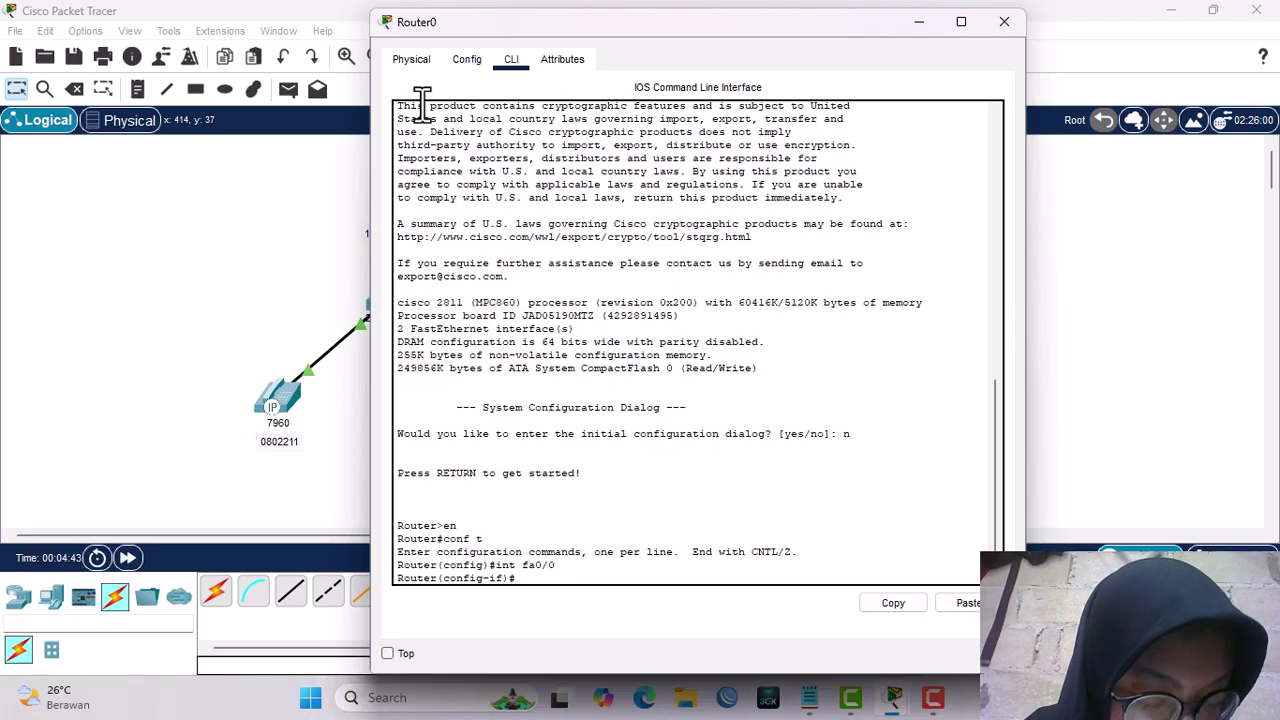
pyautogui.write('no sh')
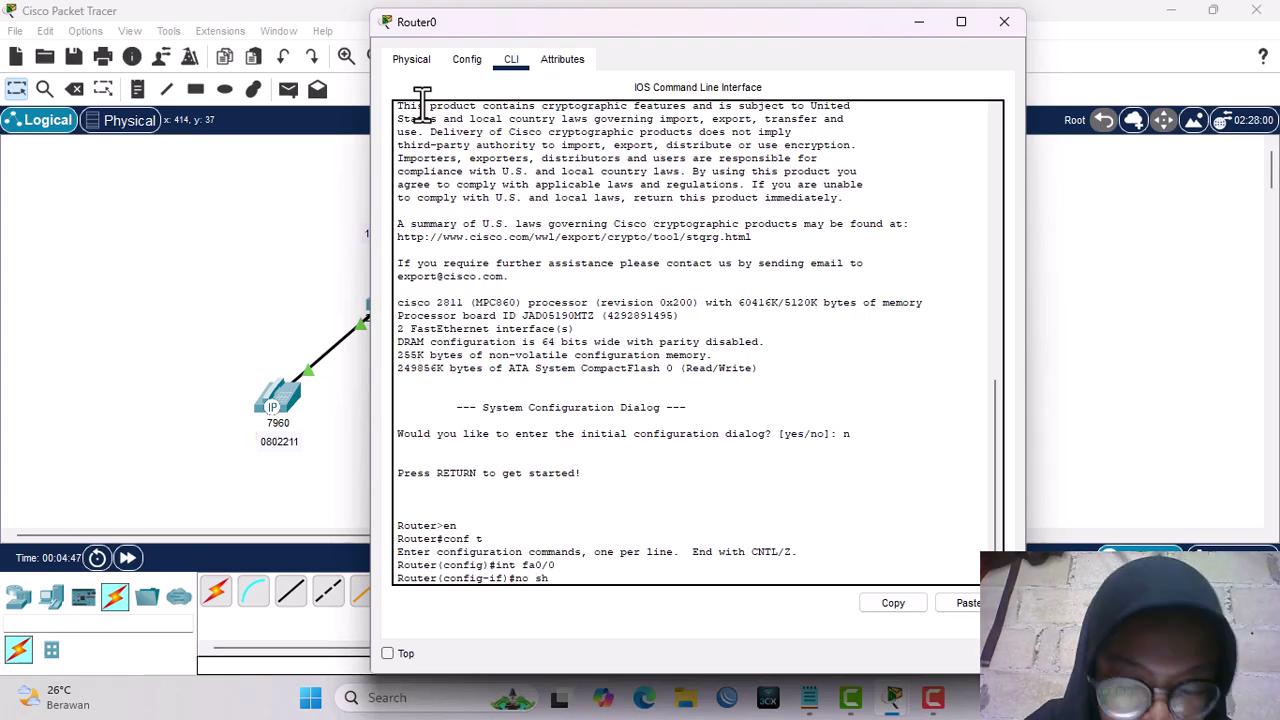
pyautogui.press('Return')
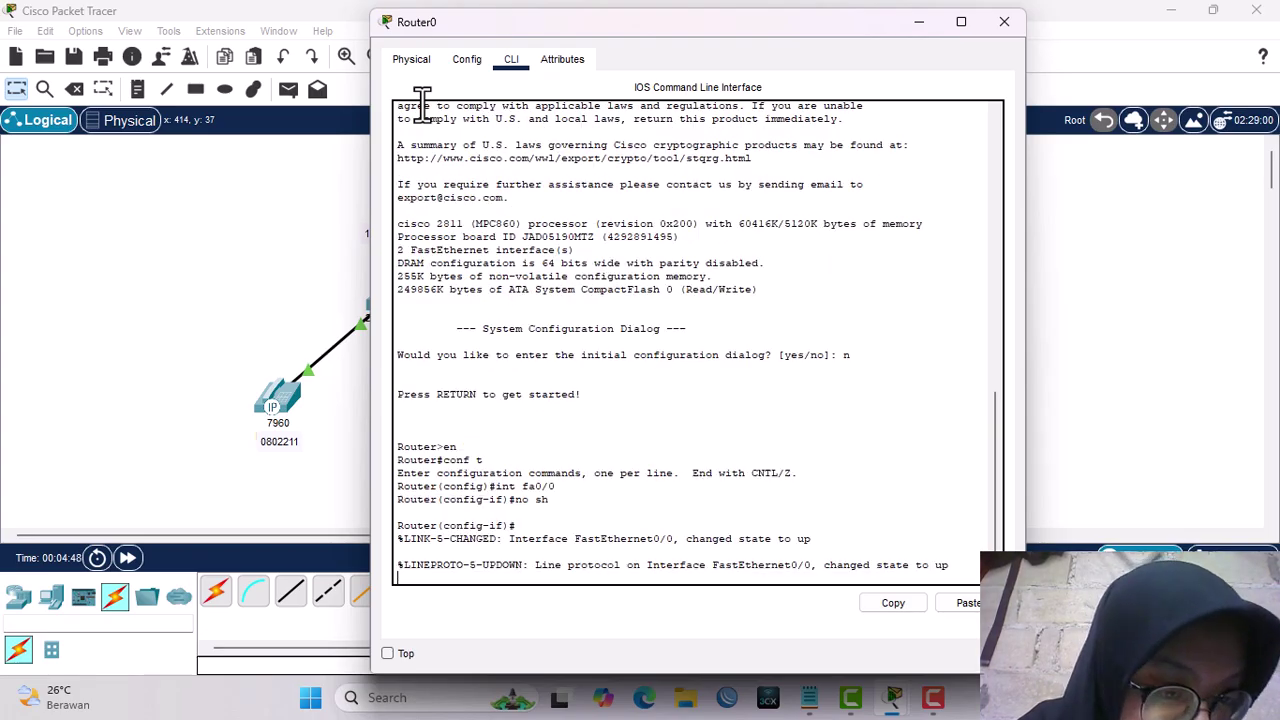
pyautogui.press('Return')
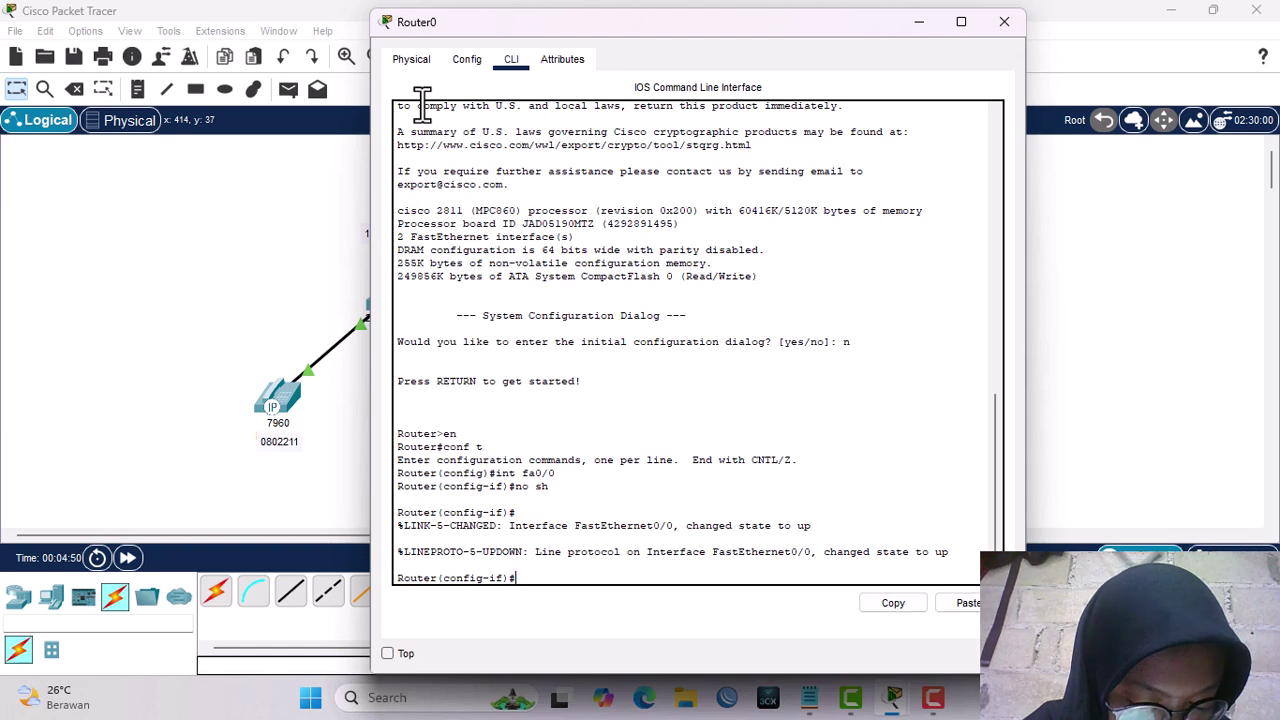
# Create subinterface fa0/0.10 on Router0.
pyautogui.write('i')
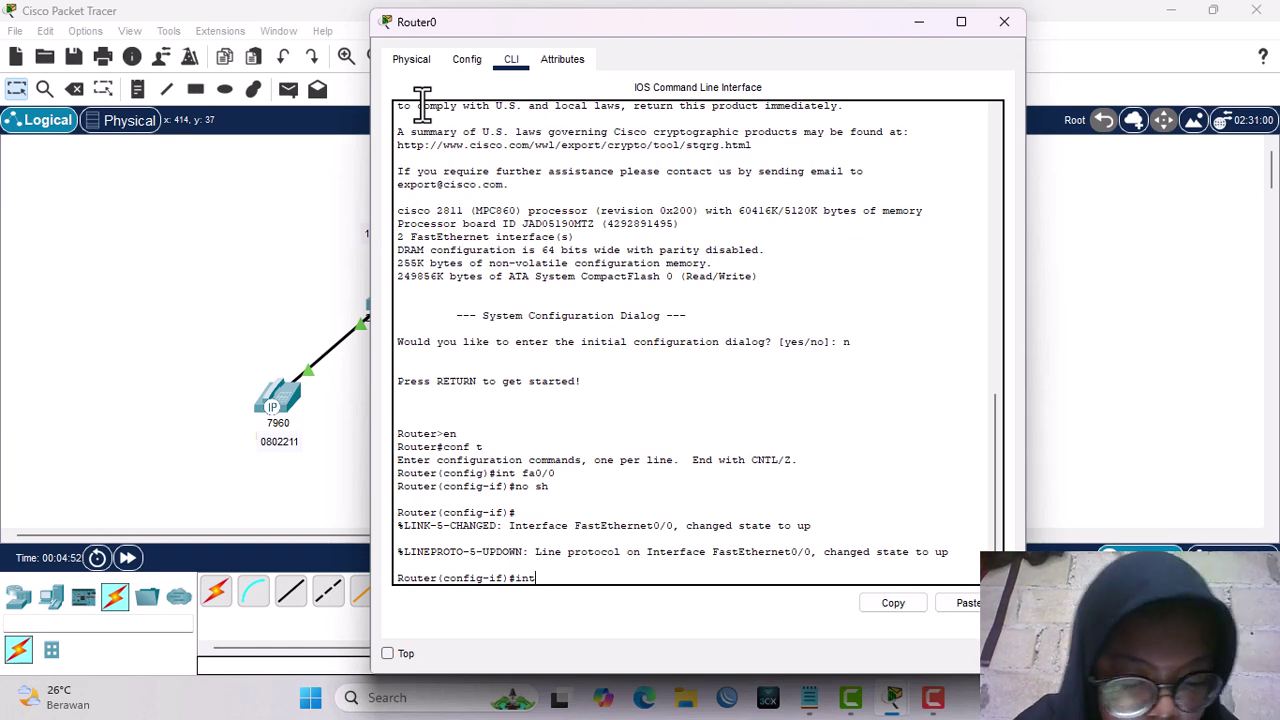
pyautogui.write('nt fa')
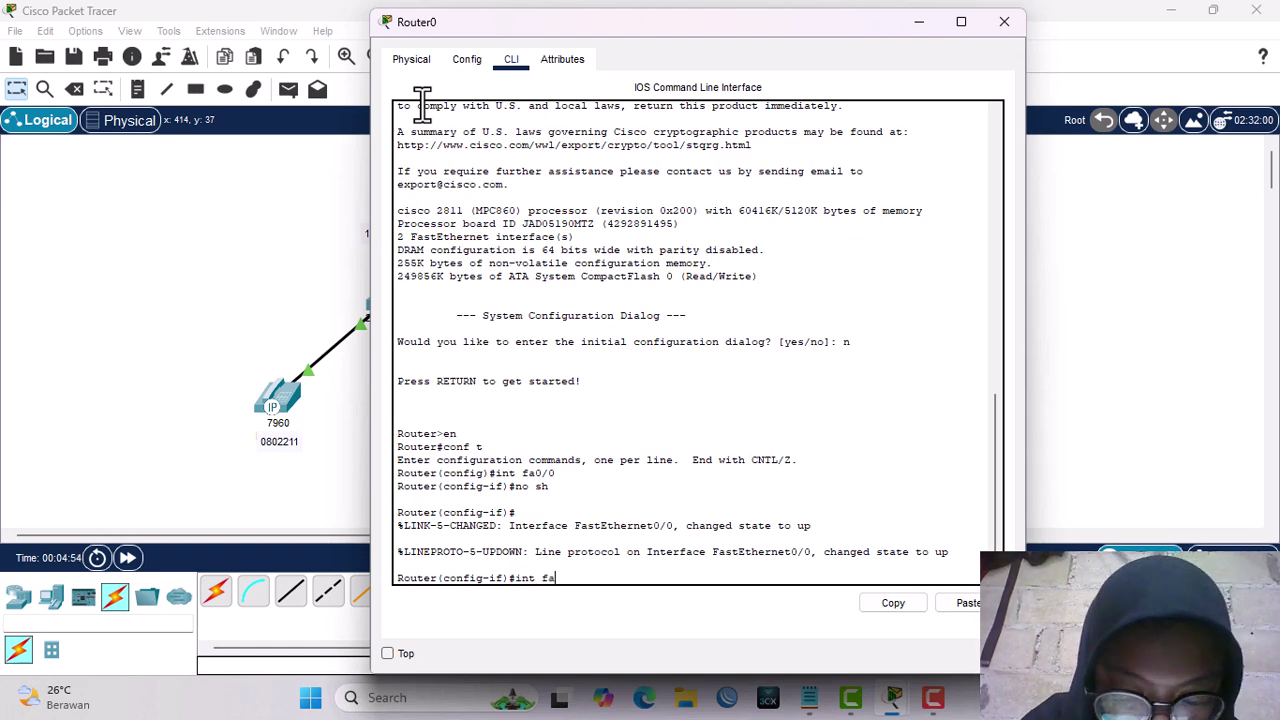
pyautogui.write('0/0')
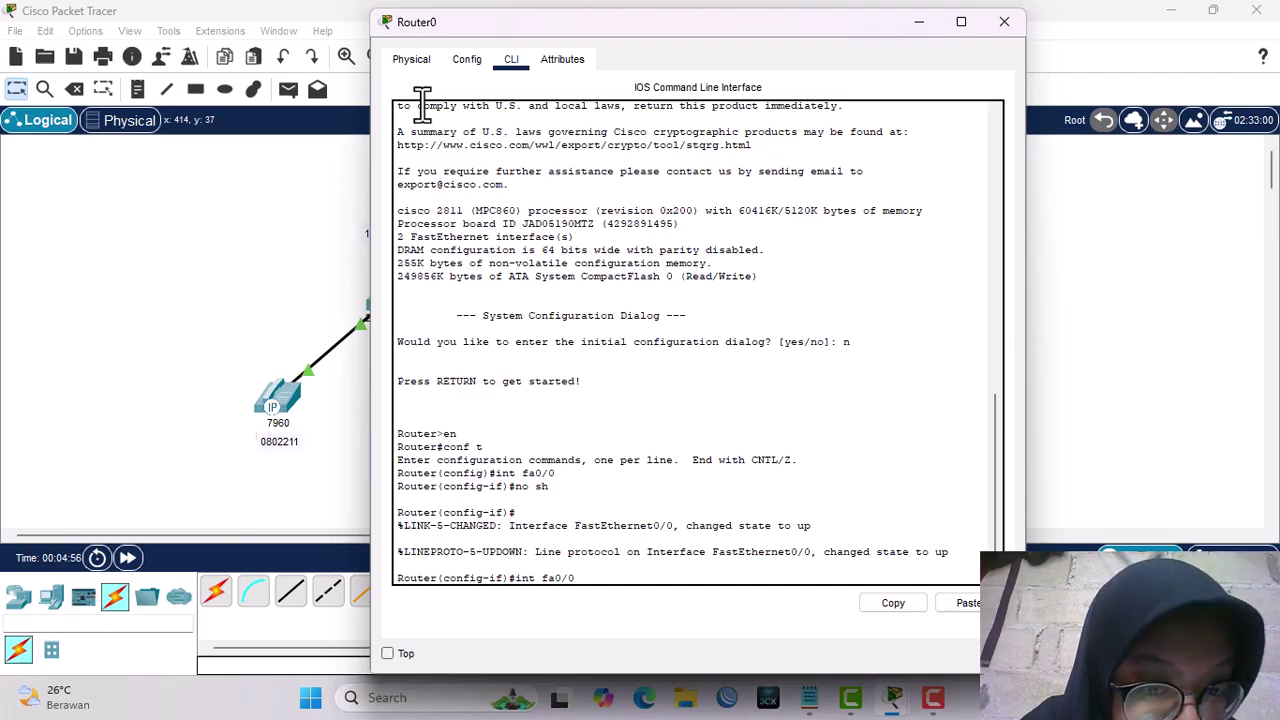
pyautogui.write('.10')
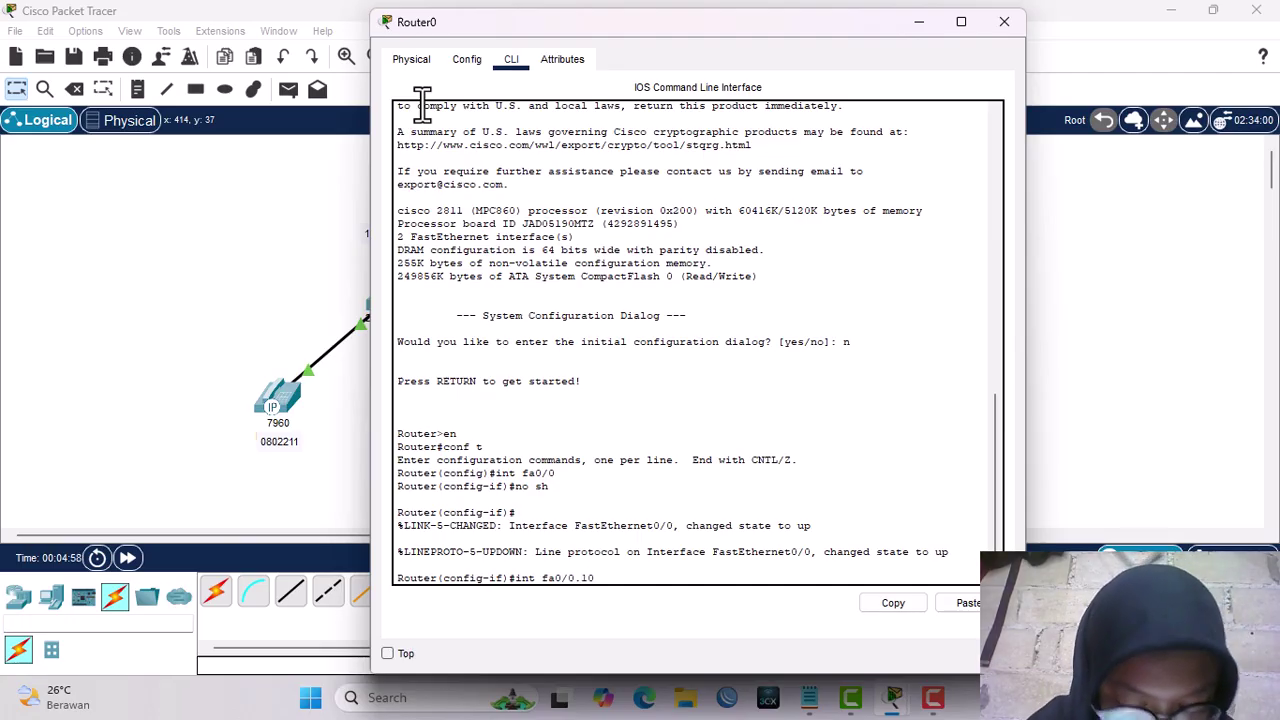
pyautogui.press('Return')
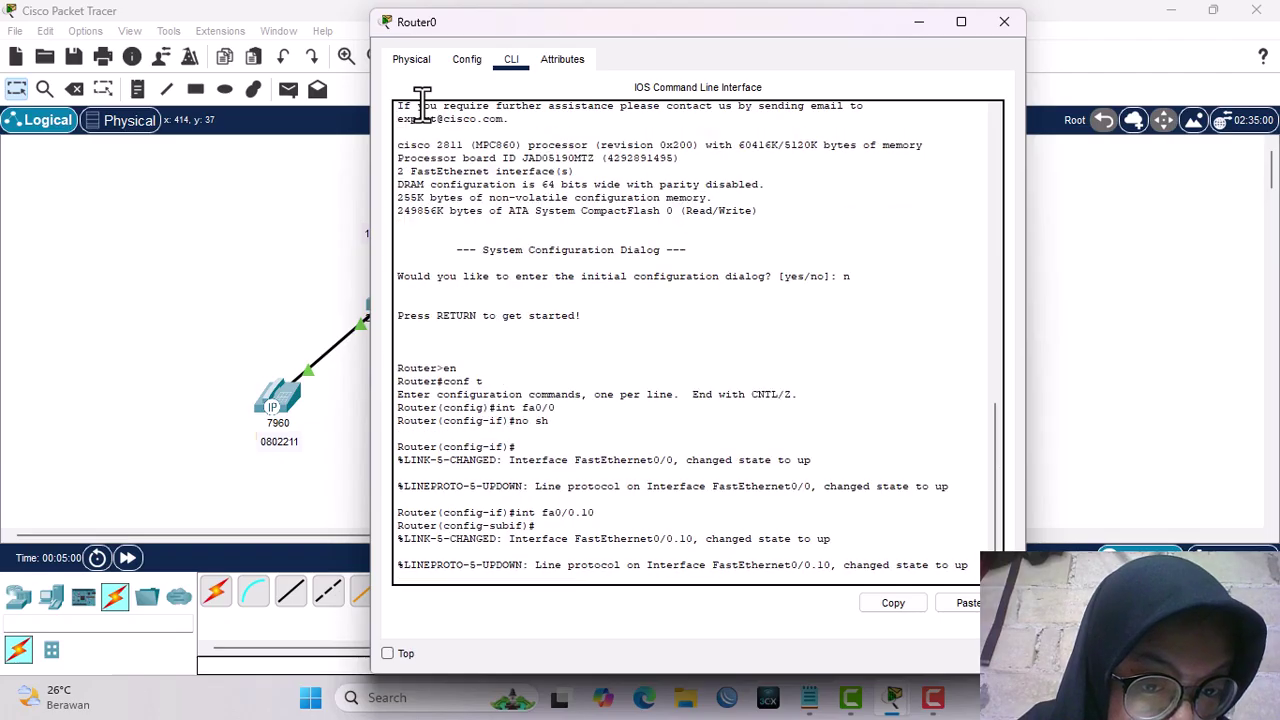
pyautogui.press('Return')
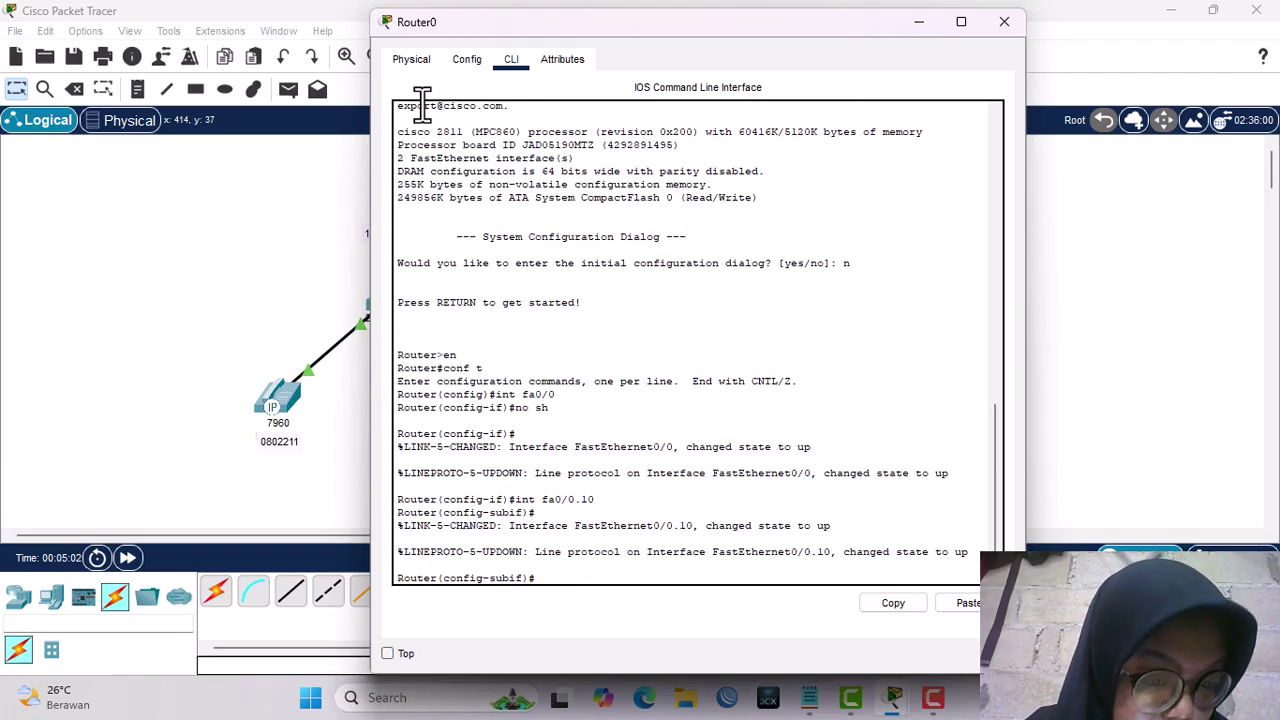
# Set the fa0/0.10 subinterface to dot1q encapsulation with VLAN 10.
pyautogui.write('en')
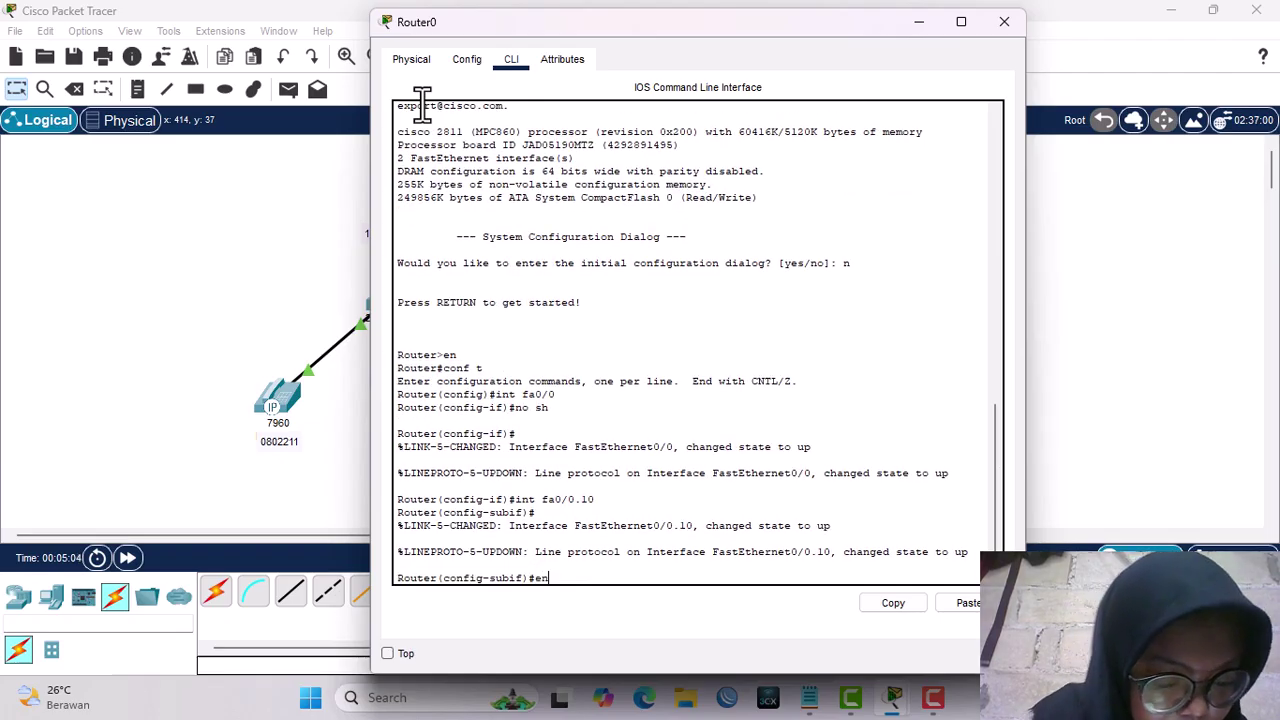
pyautogui.write('capsulati')
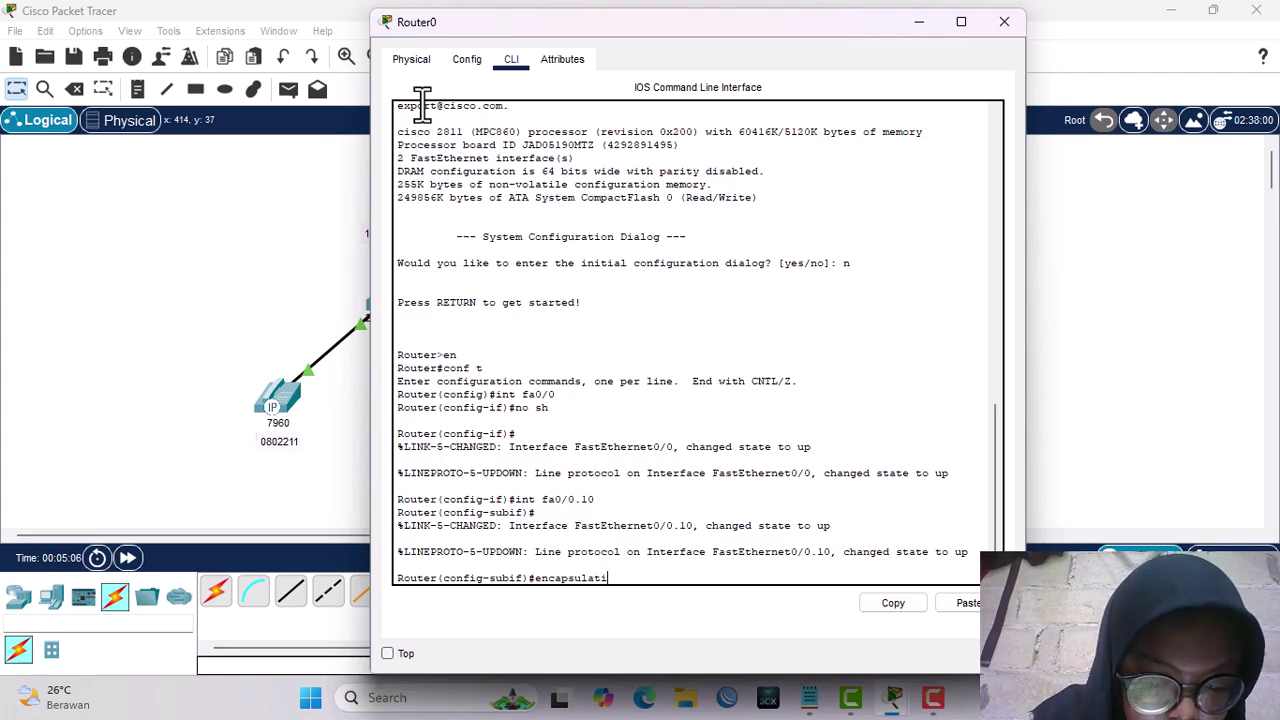
pyautogui.write('on dot1q')
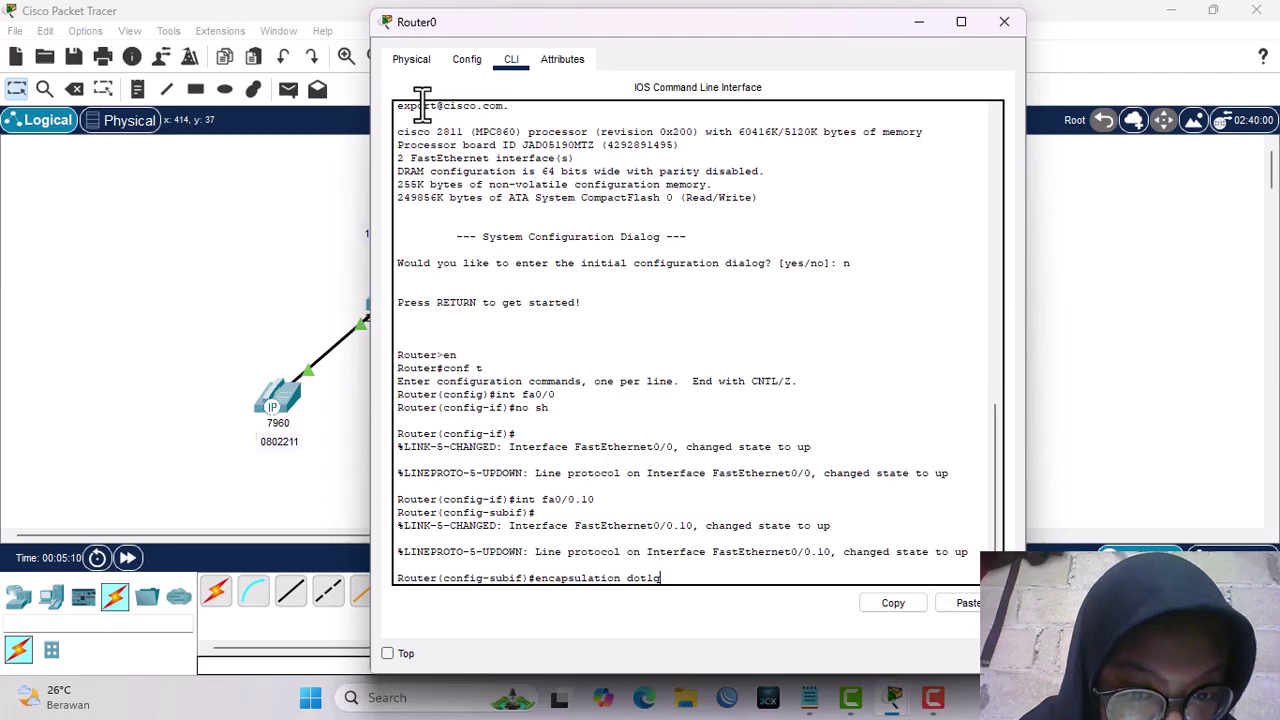
pyautogui.write(' 10')
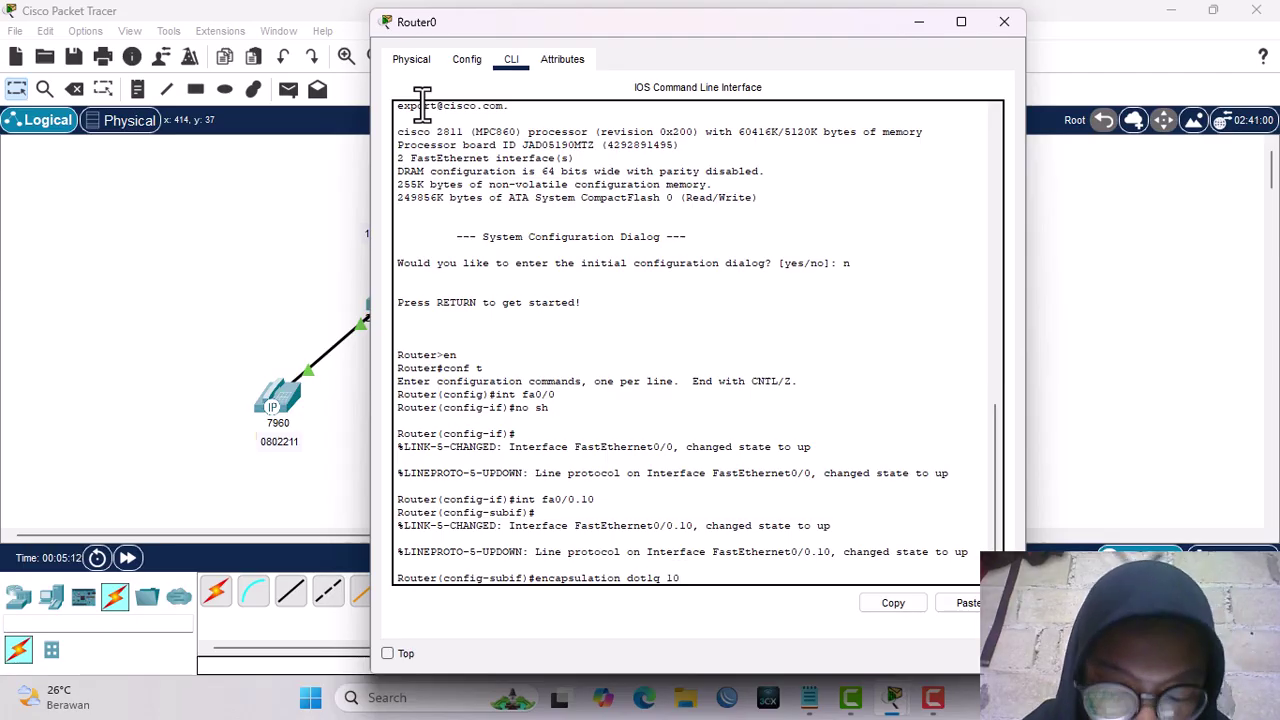
pyautogui.press('Return')
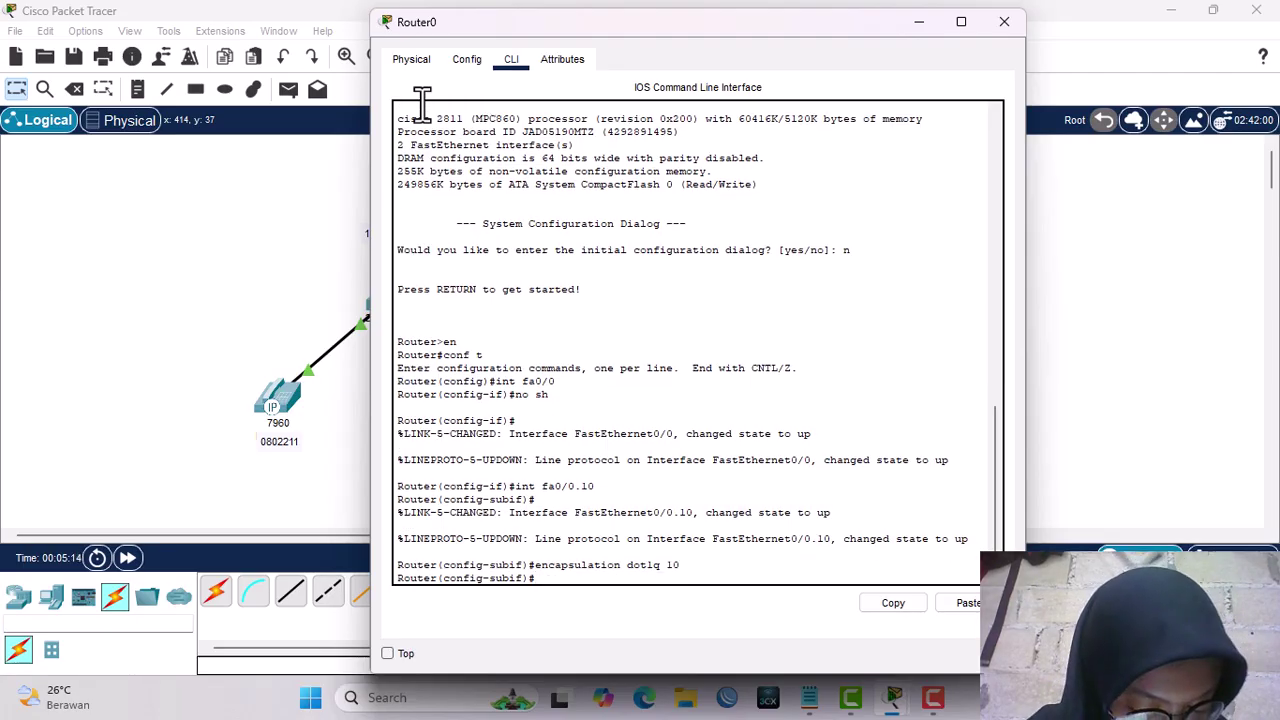
# Try to assign the IP address 172.168.10.1 to subinterface fa0/0.10 without a subnet mask.
pyautogui.write('ip ad')
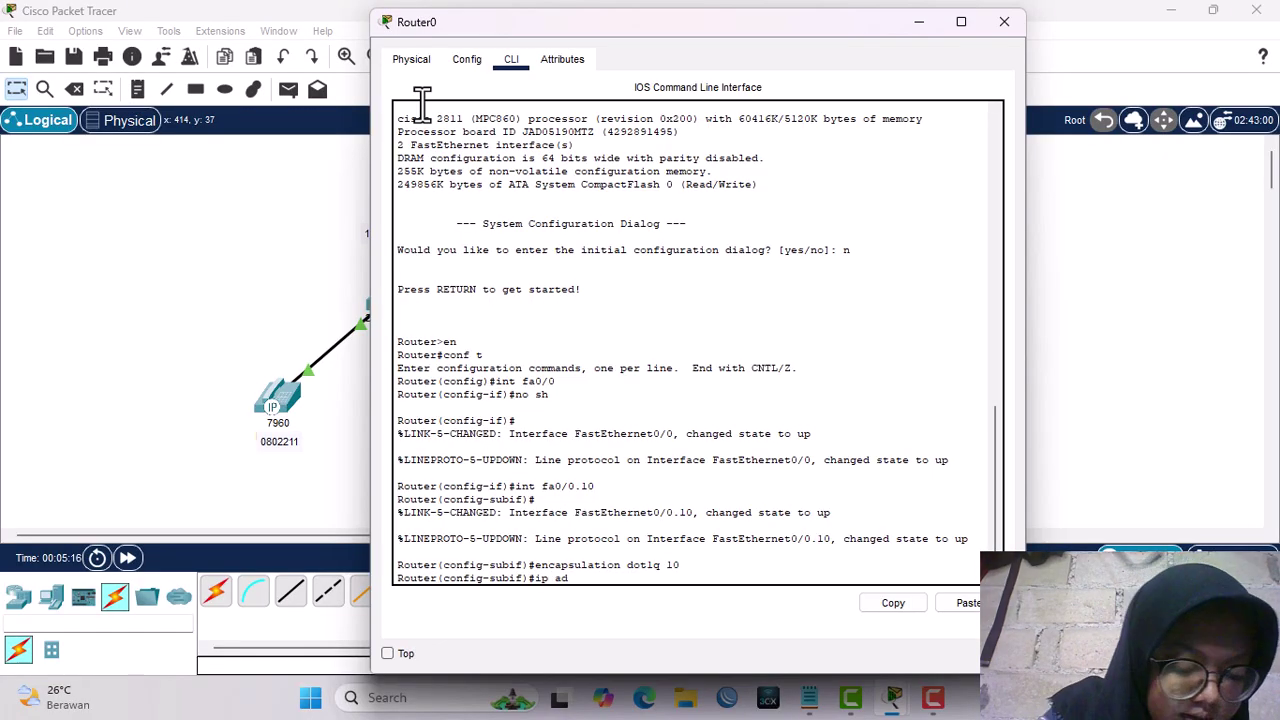
pyautogui.write('dress ')
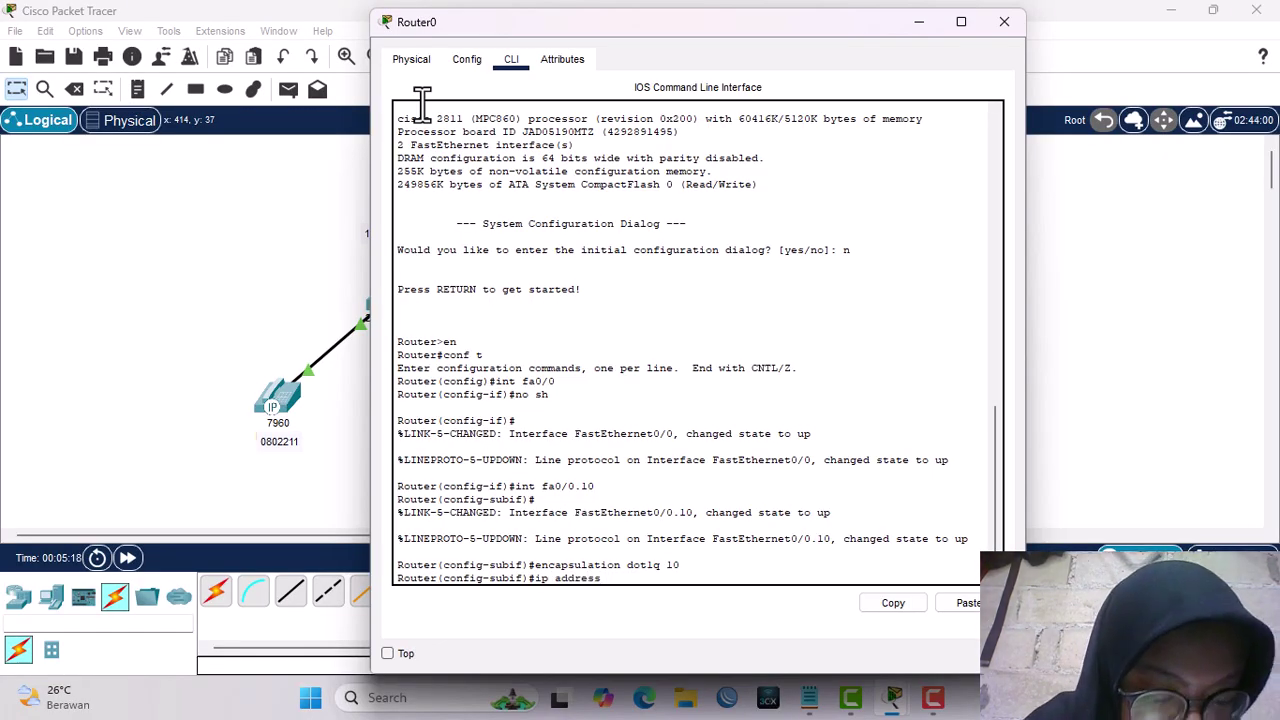
pyautogui.write('1')
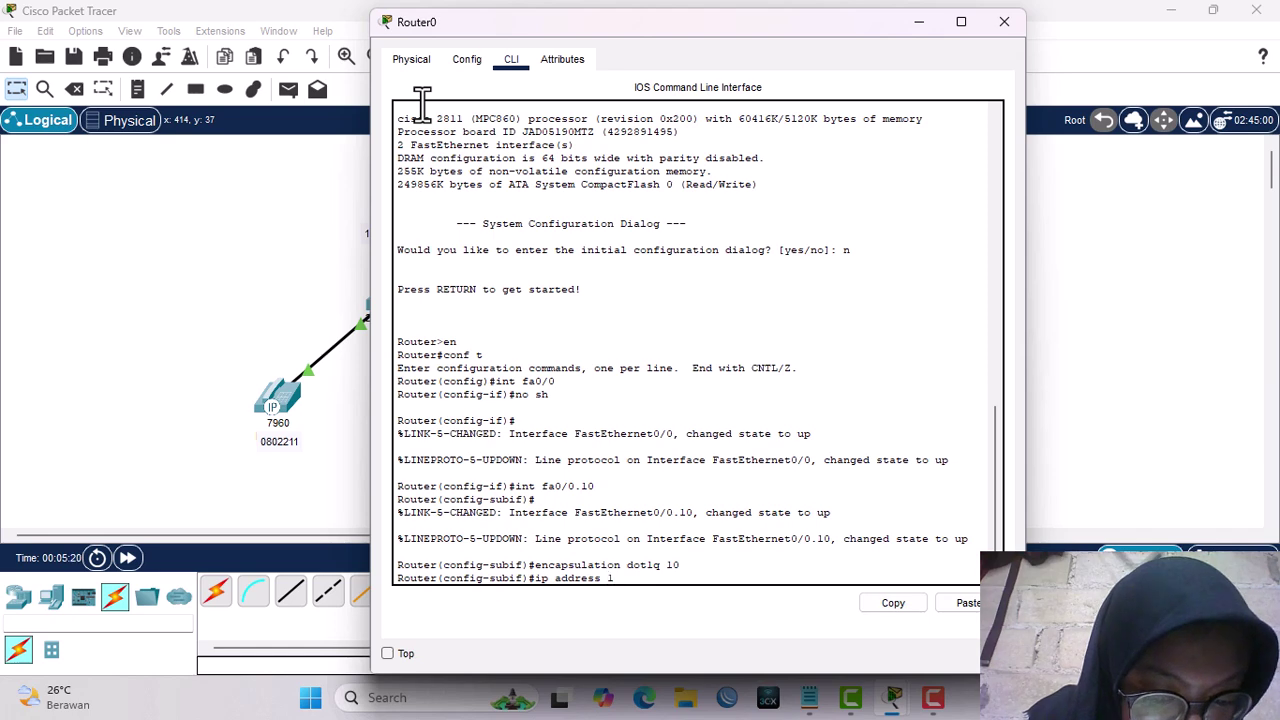
pyautogui.write('72.168')
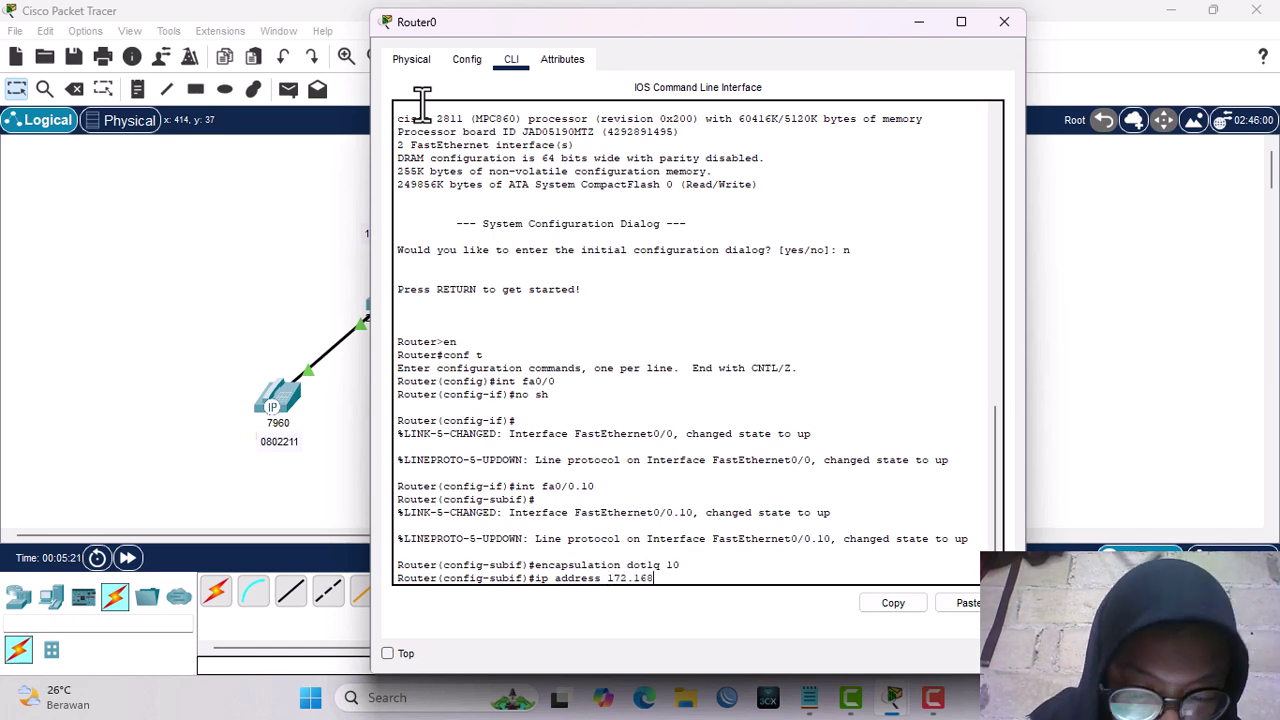
pyautogui.write('.10.1')
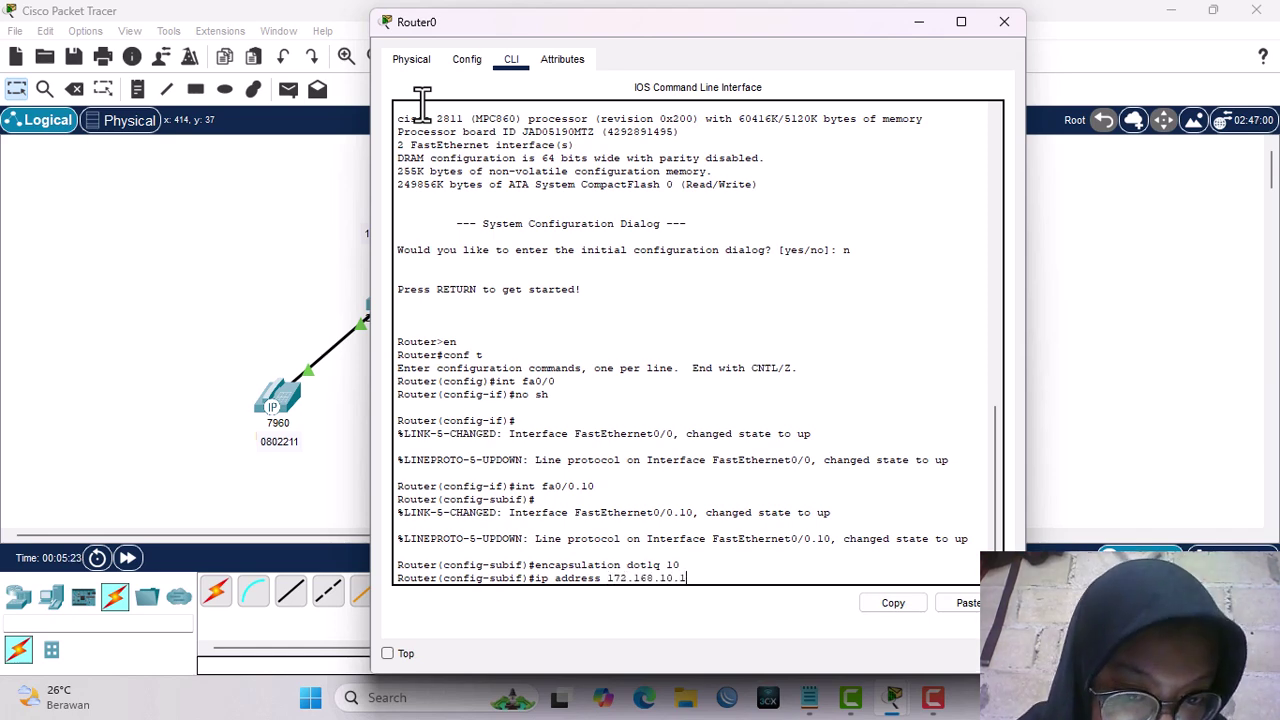
pyautogui.press('Return')
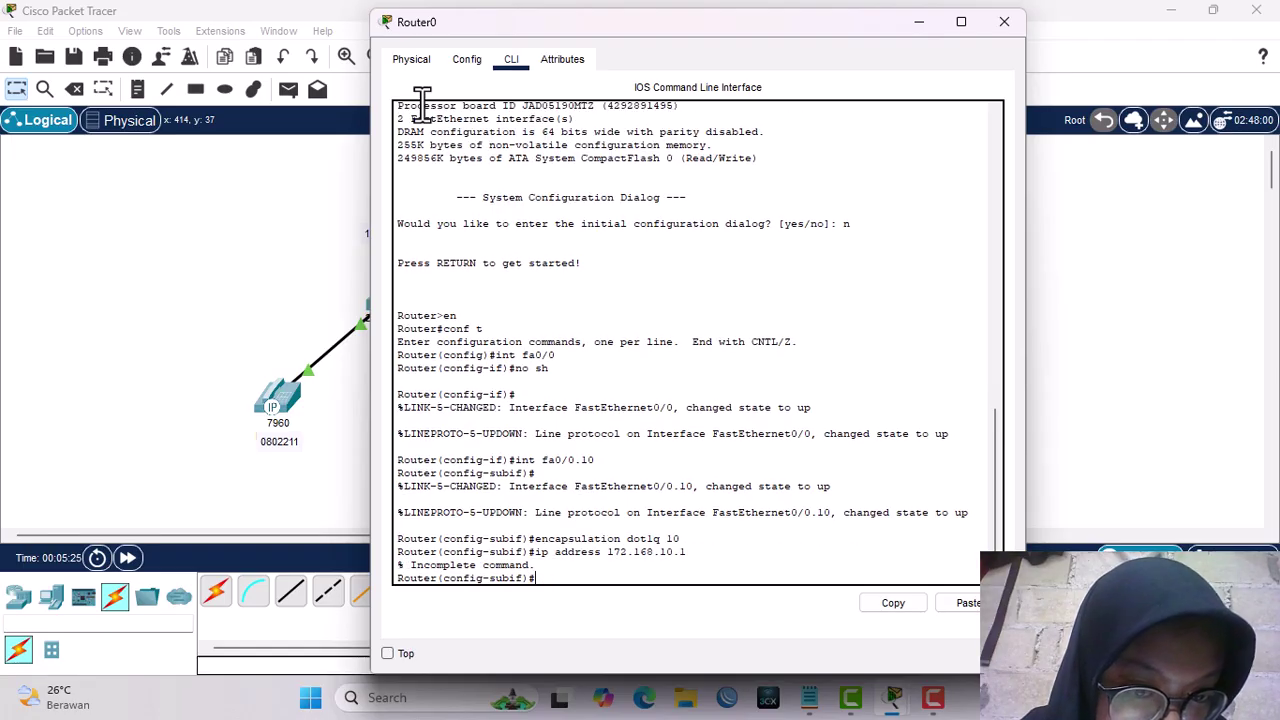
# Assign IP address 172.168.10.1 with subnet mask 255.255.0.0 to subinterface fa0/0.10 on Router0.
pyautogui.press('Up')
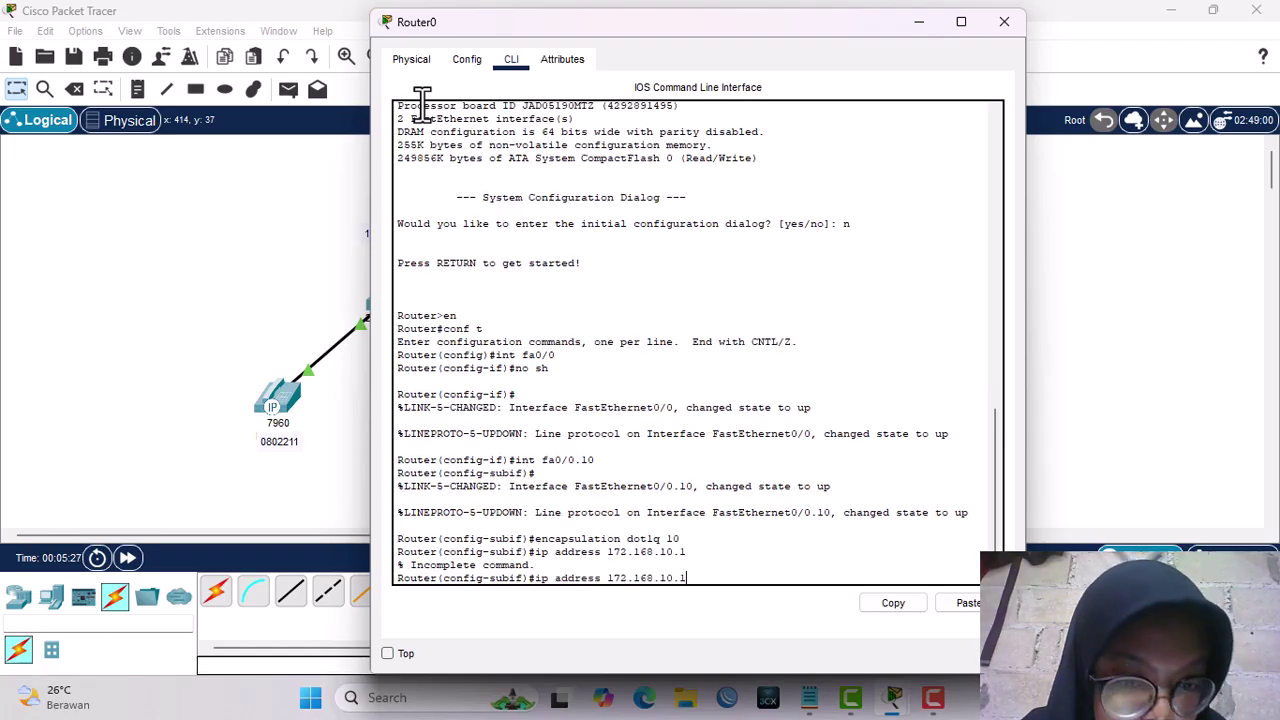
pyautogui.write('255')
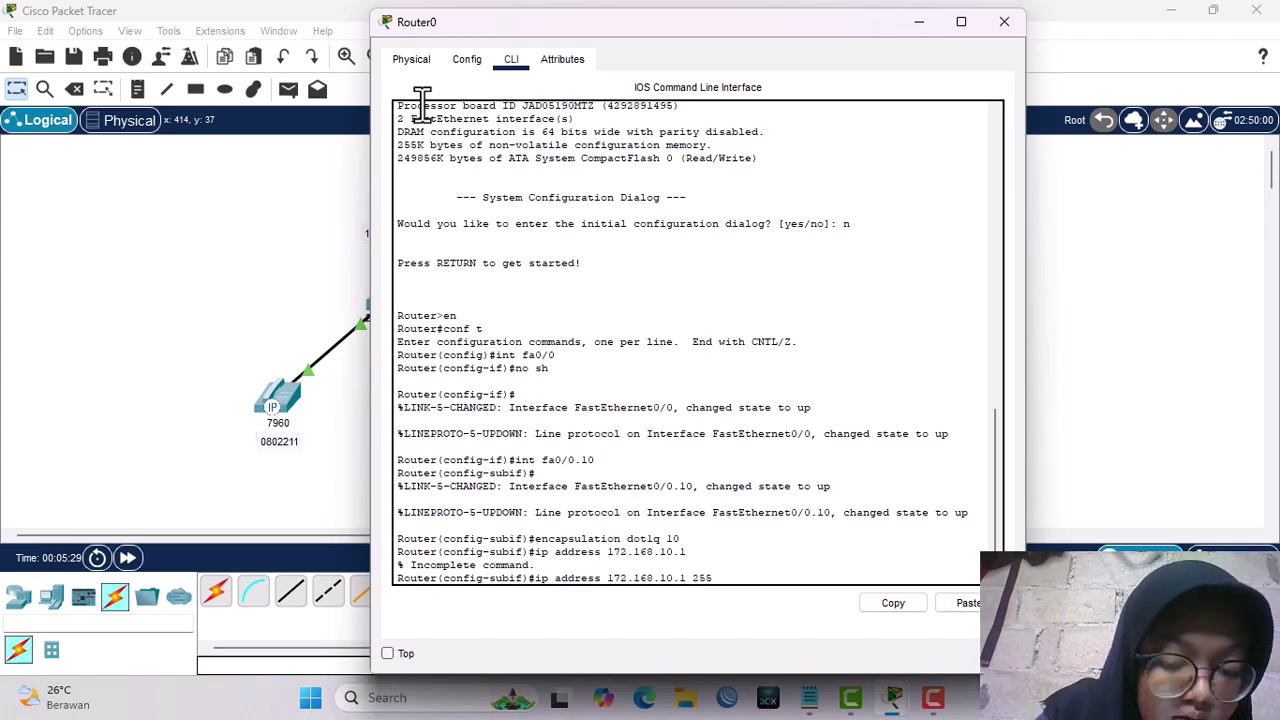
pyautogui.write('.25')
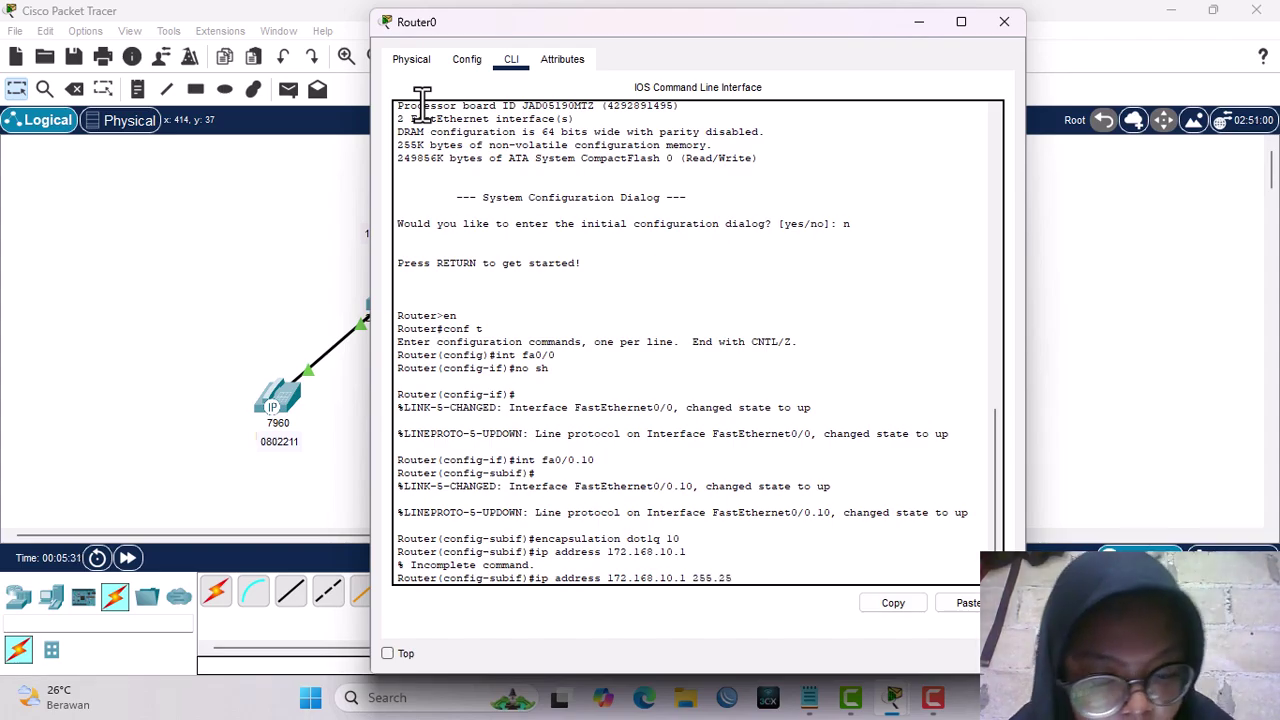
pyautogui.write('5.0.0')
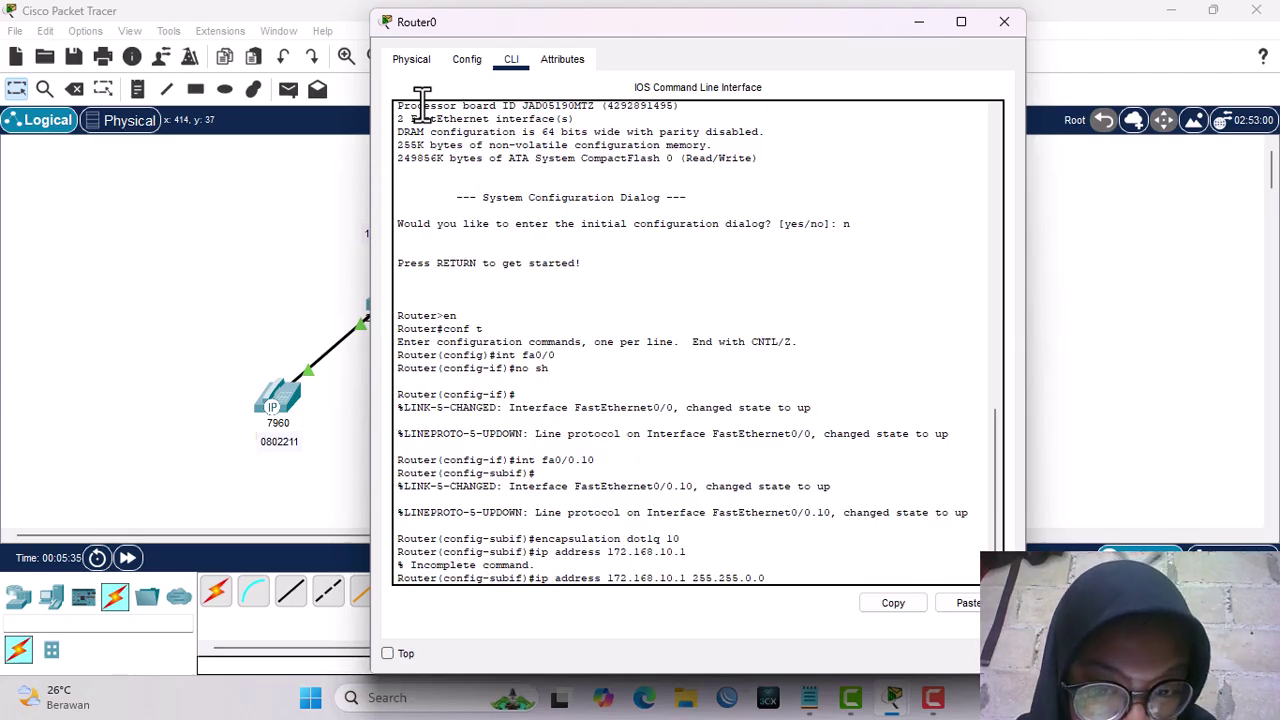
pyautogui.press('Return')
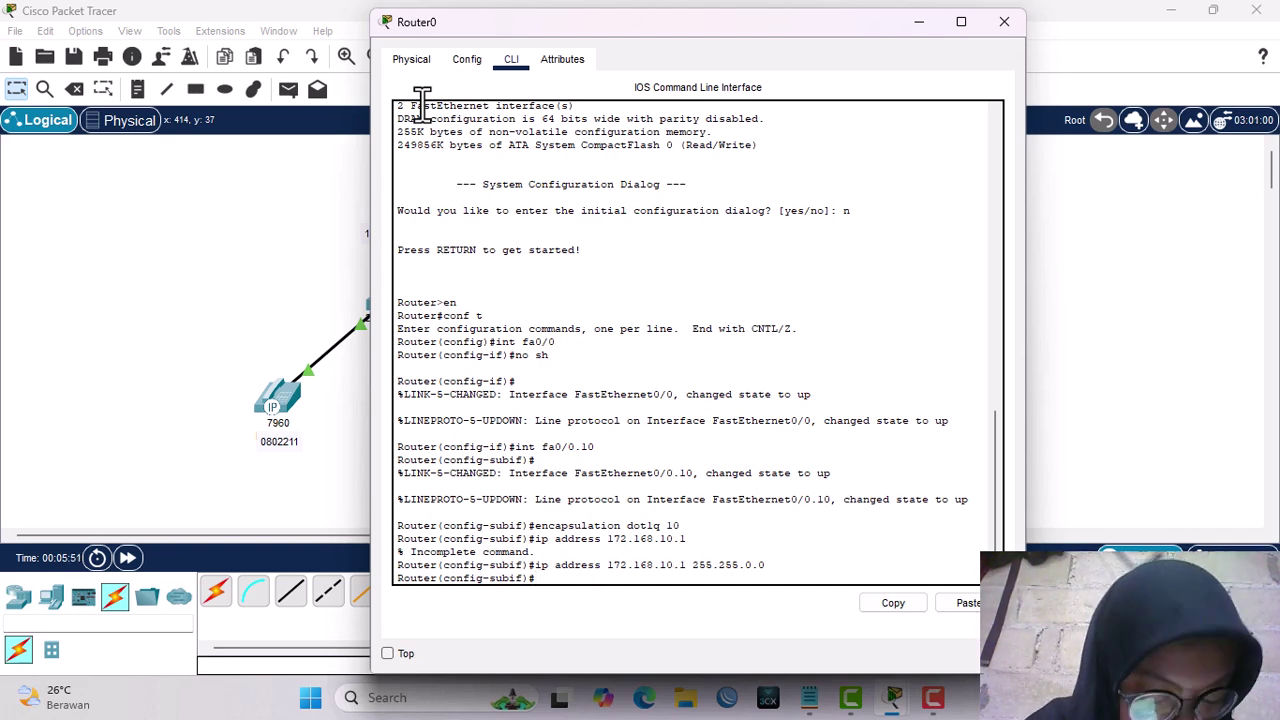
# Create a DHCP pool named iptelepon on Router0.
pyautogui.write('i')
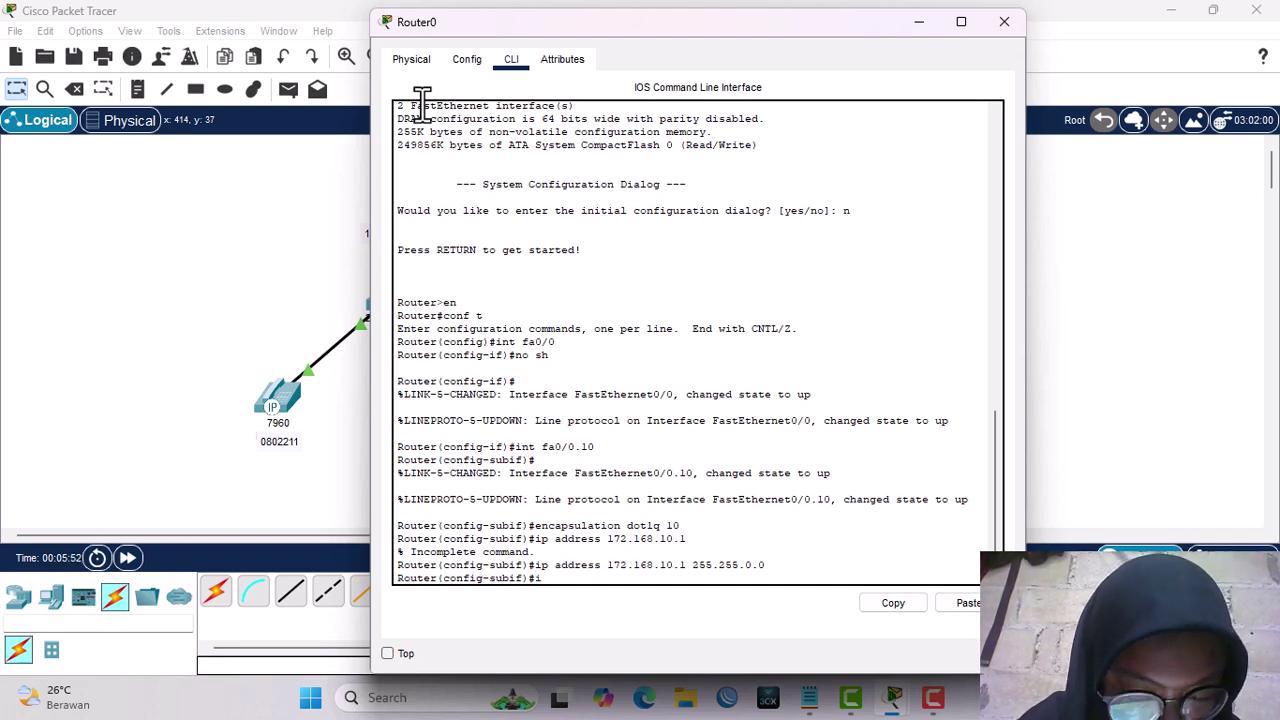
pyautogui.write('p dhcp')
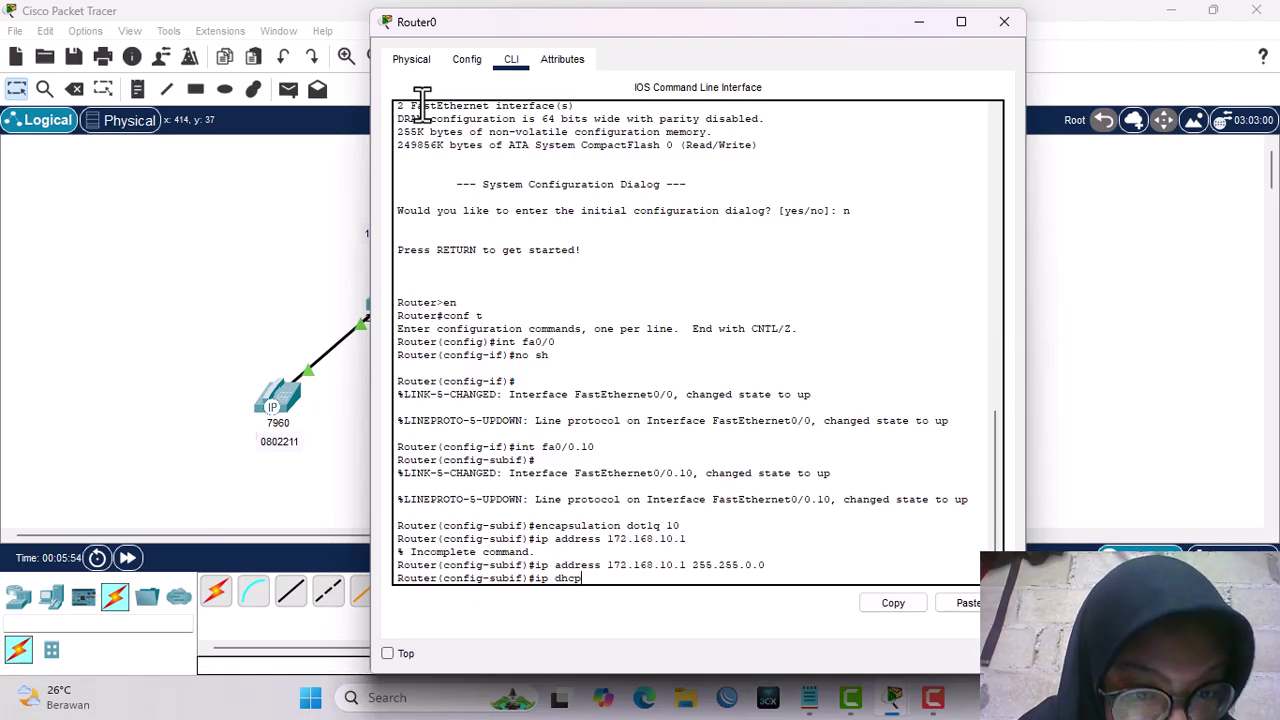
pyautogui.write(' pool')
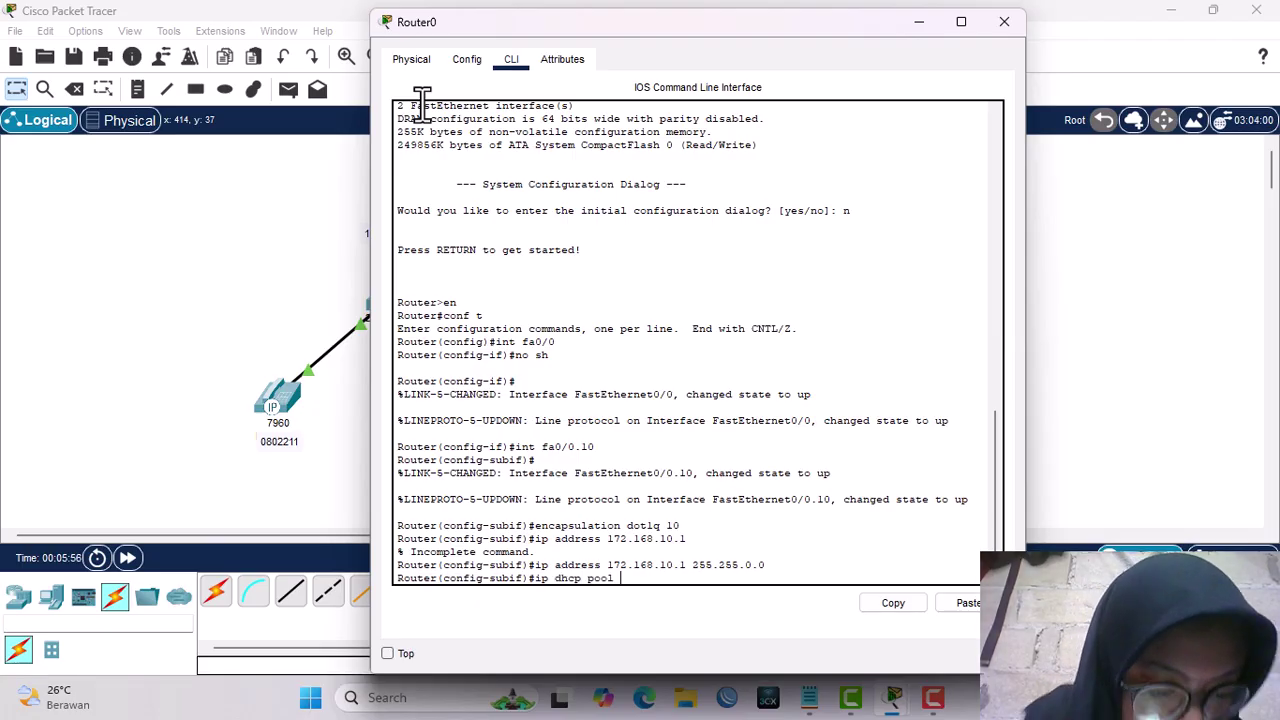
pyautogui.write(' t')
pyautogui.write('ipt')
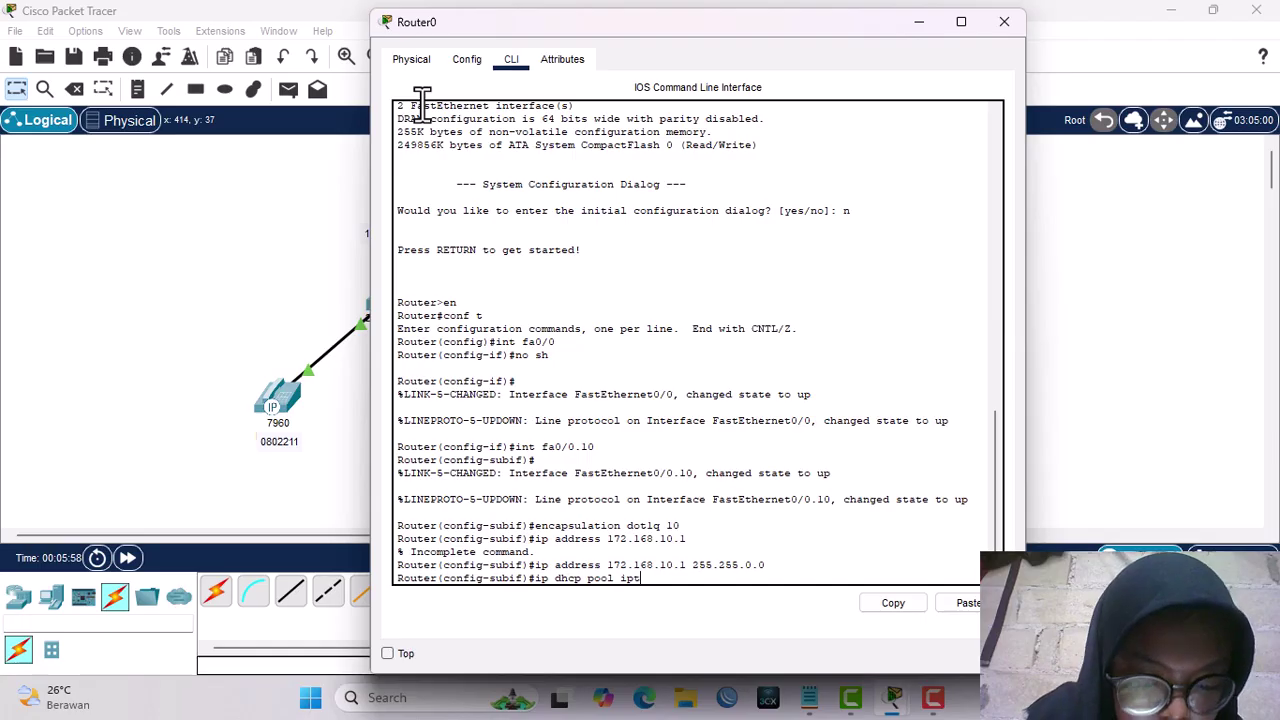
pyautogui.write('elepon')
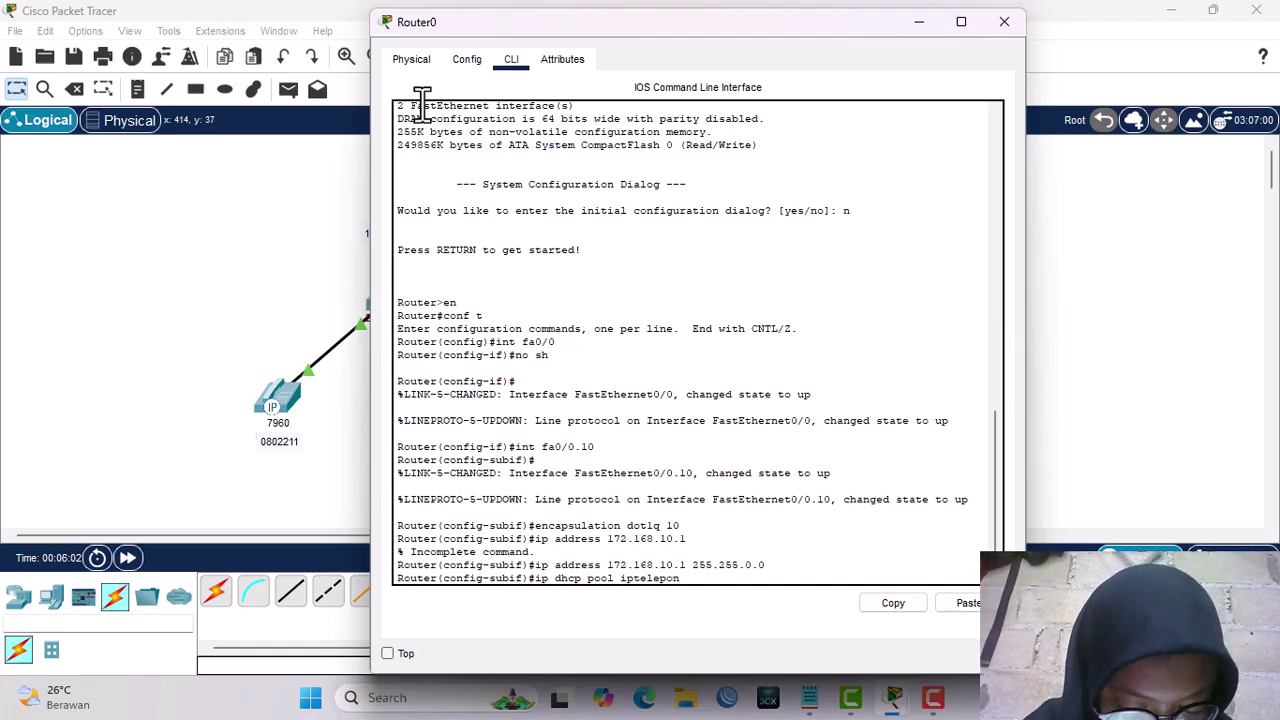
pyautogui.press('Return')
# Set the iptelepon pool's network to 172.168.10.0 with mask 255.255.0.0.
pyautogui.write('net')
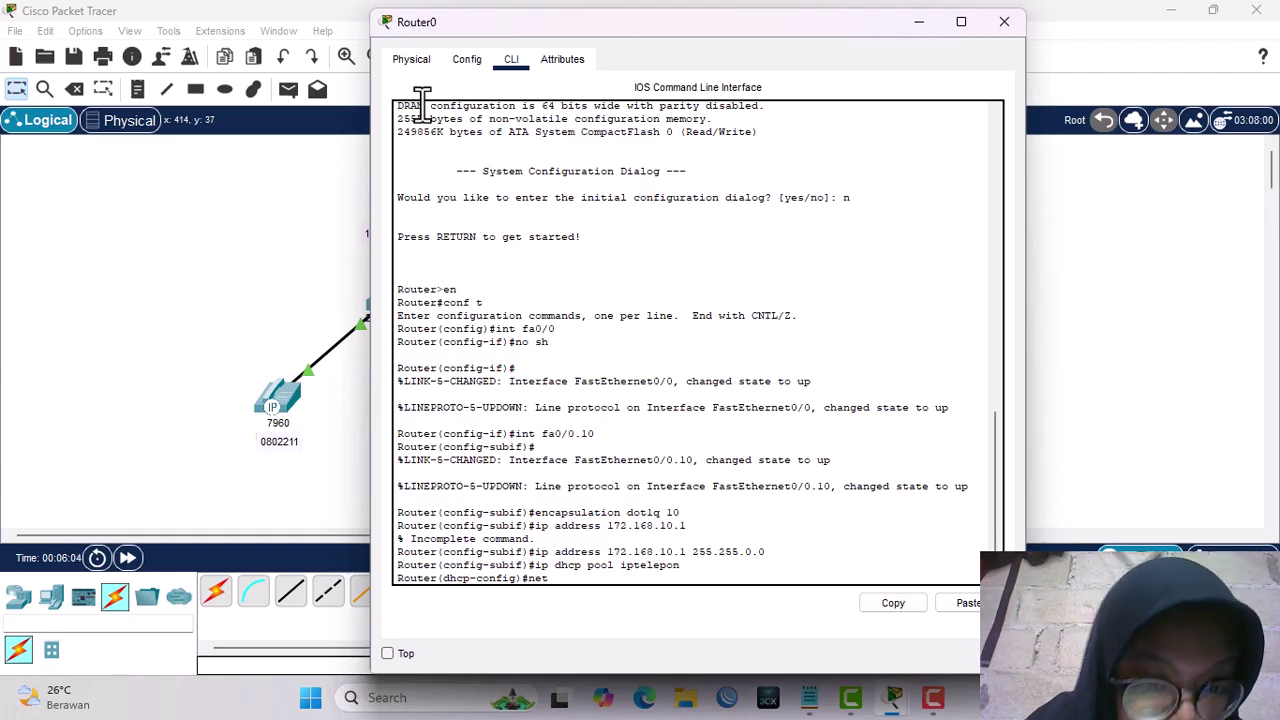
pyautogui.write(' 172.')
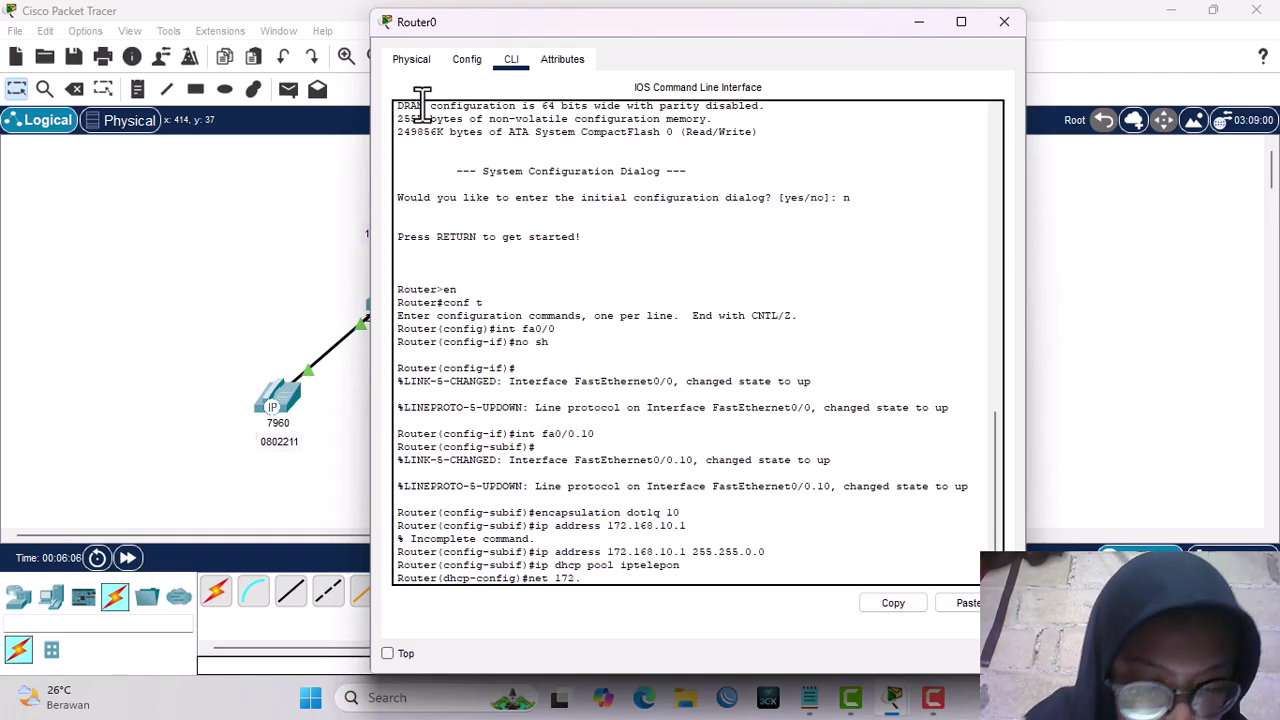
pyautogui.write('168.1')
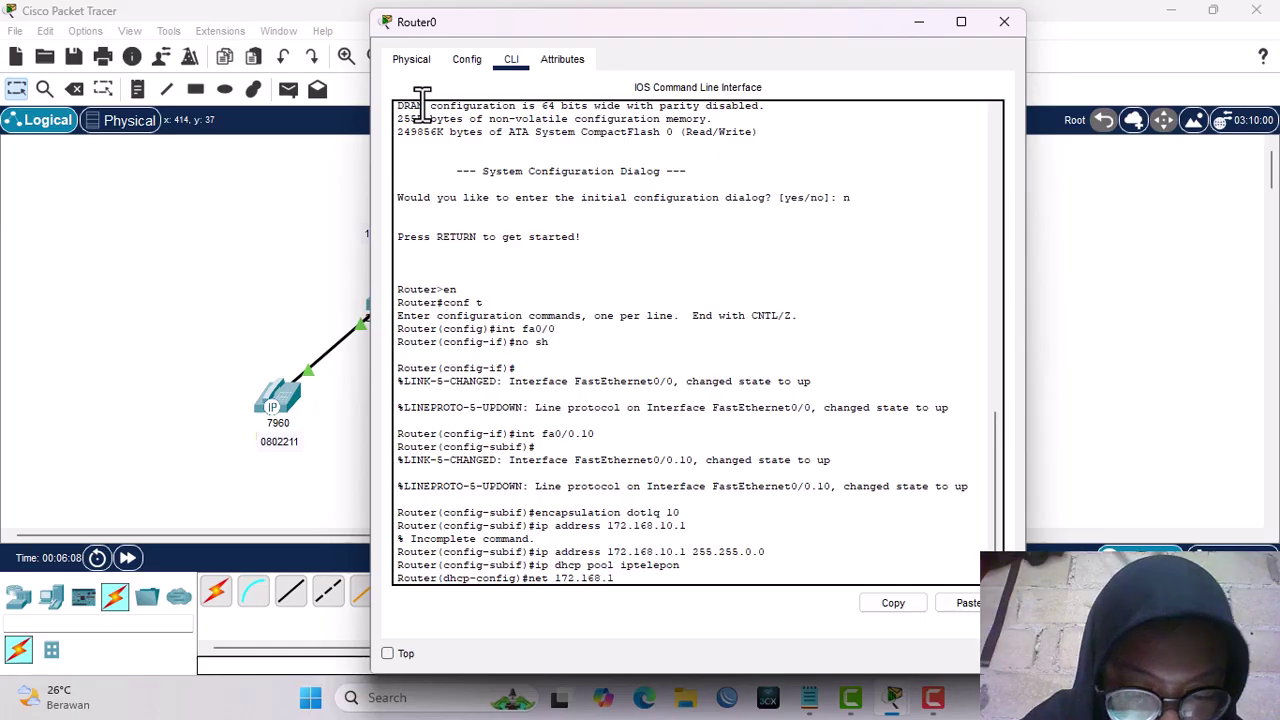
pyautogui.write('0.1')
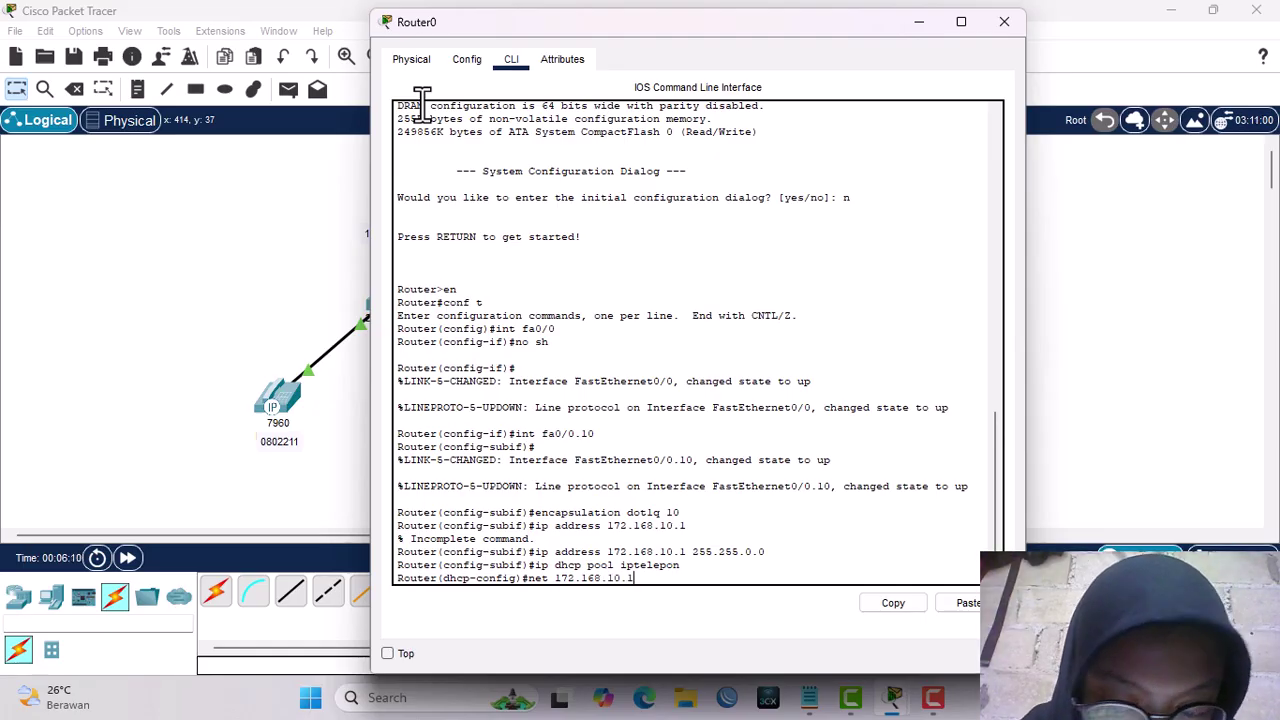
pyautogui.press('BackSpace')
pyautogui.write('0')
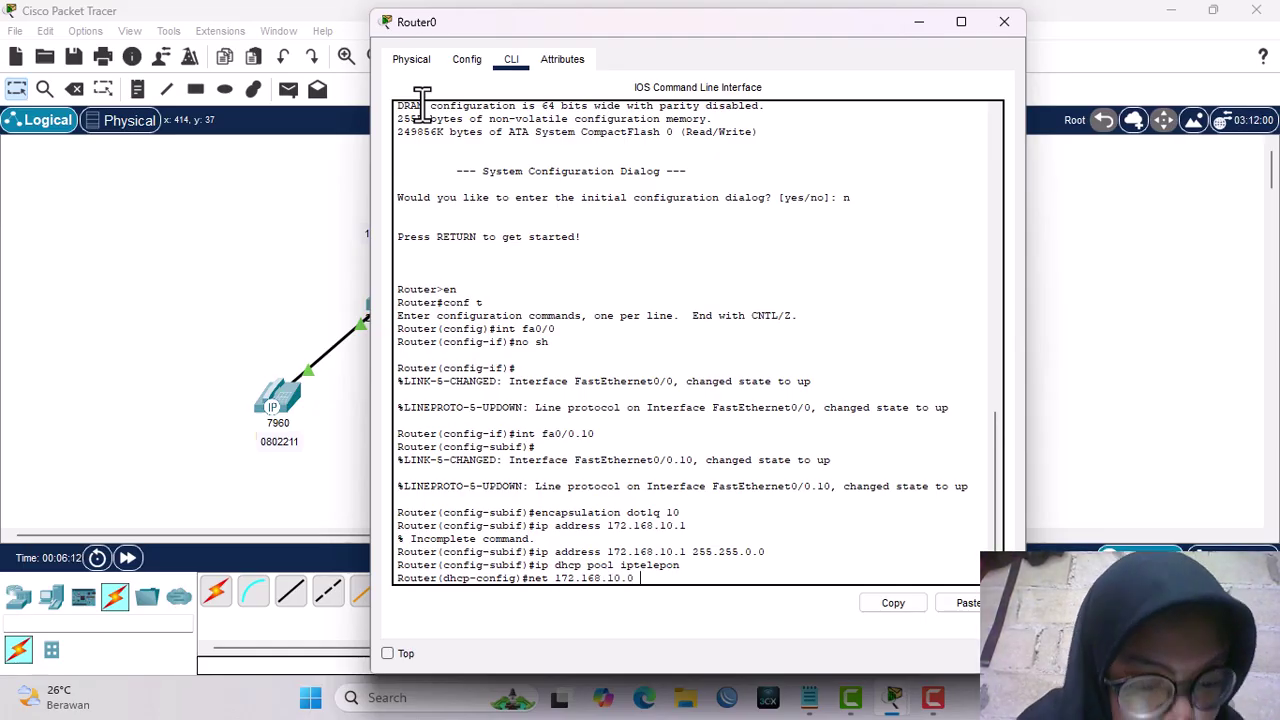
pyautogui.write(' 255.25')
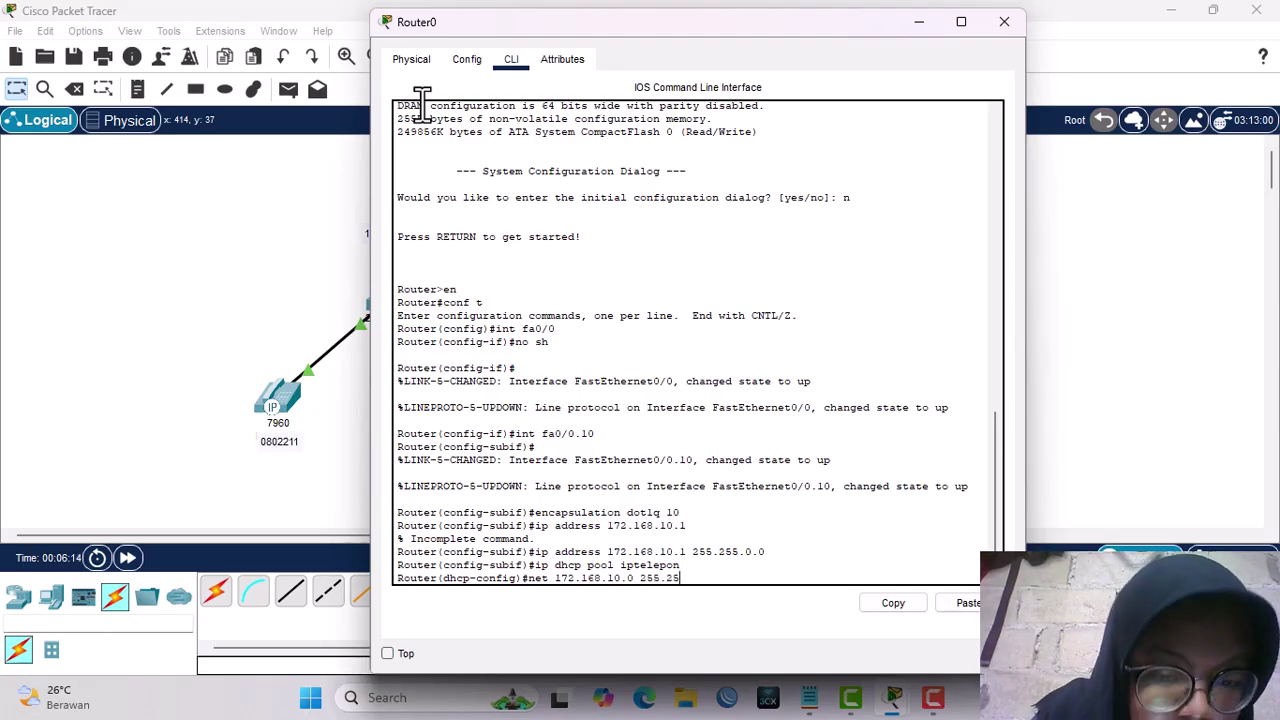
pyautogui.write('5.0.0')
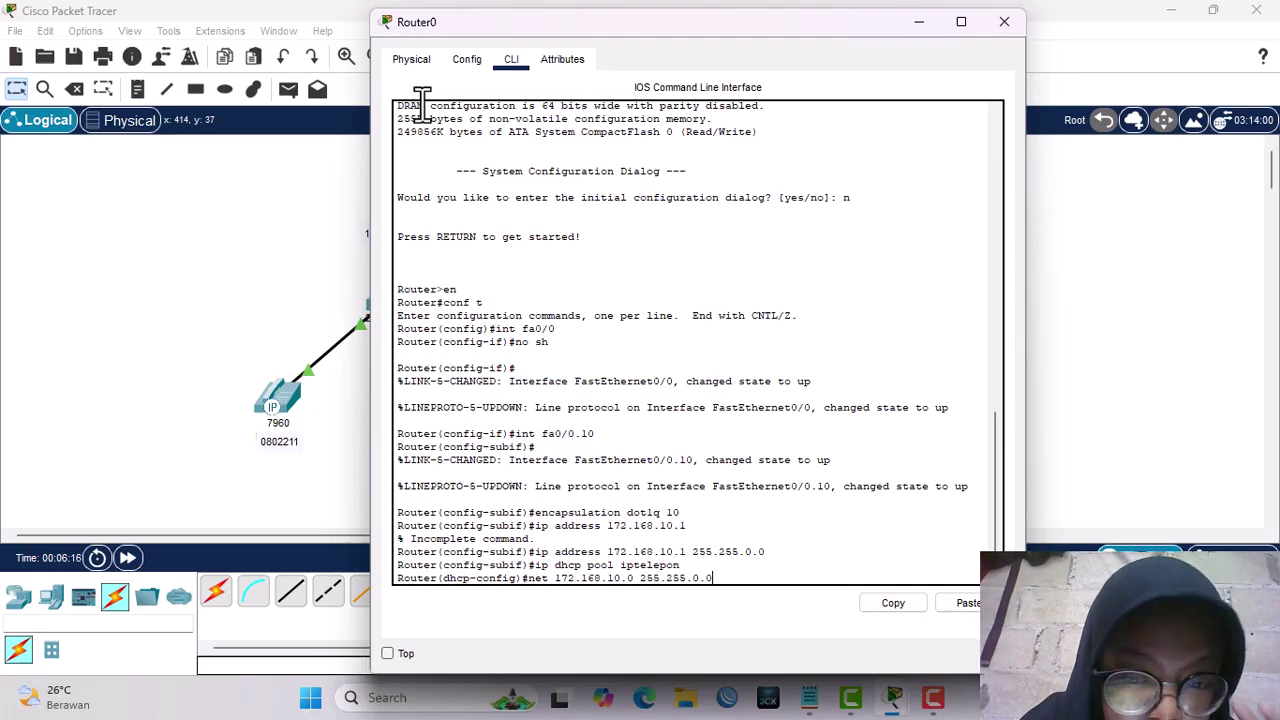
pyautogui.press('Return')
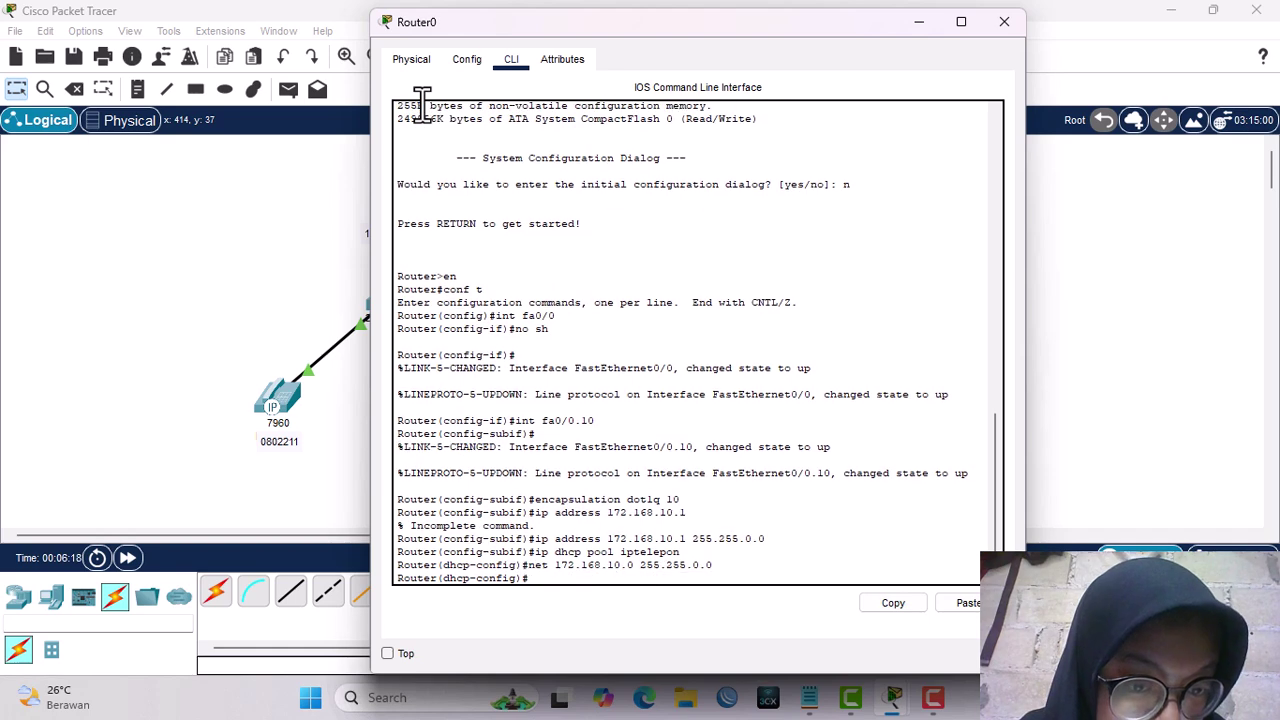
# Set the iptelepon pool's default router to 172.168.10.1.
pyautogui.write('defau')
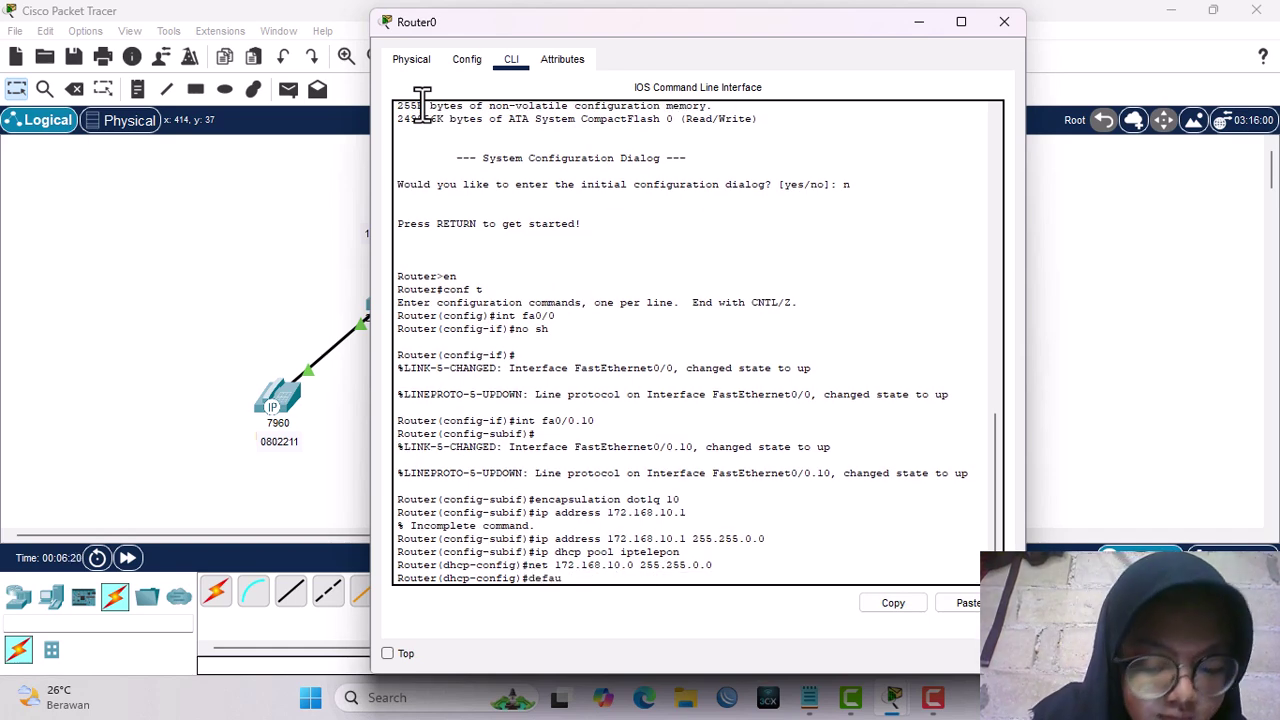
pyautogui.write('l')
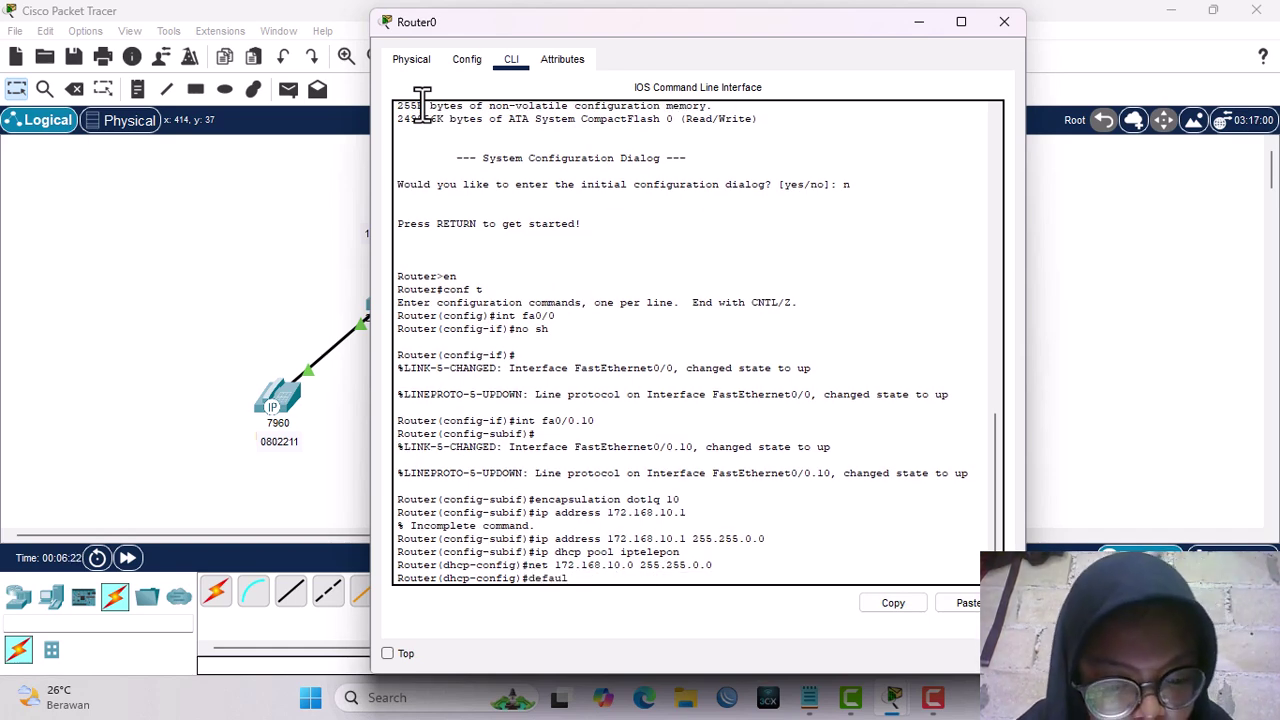
pyautogui.write('t-')
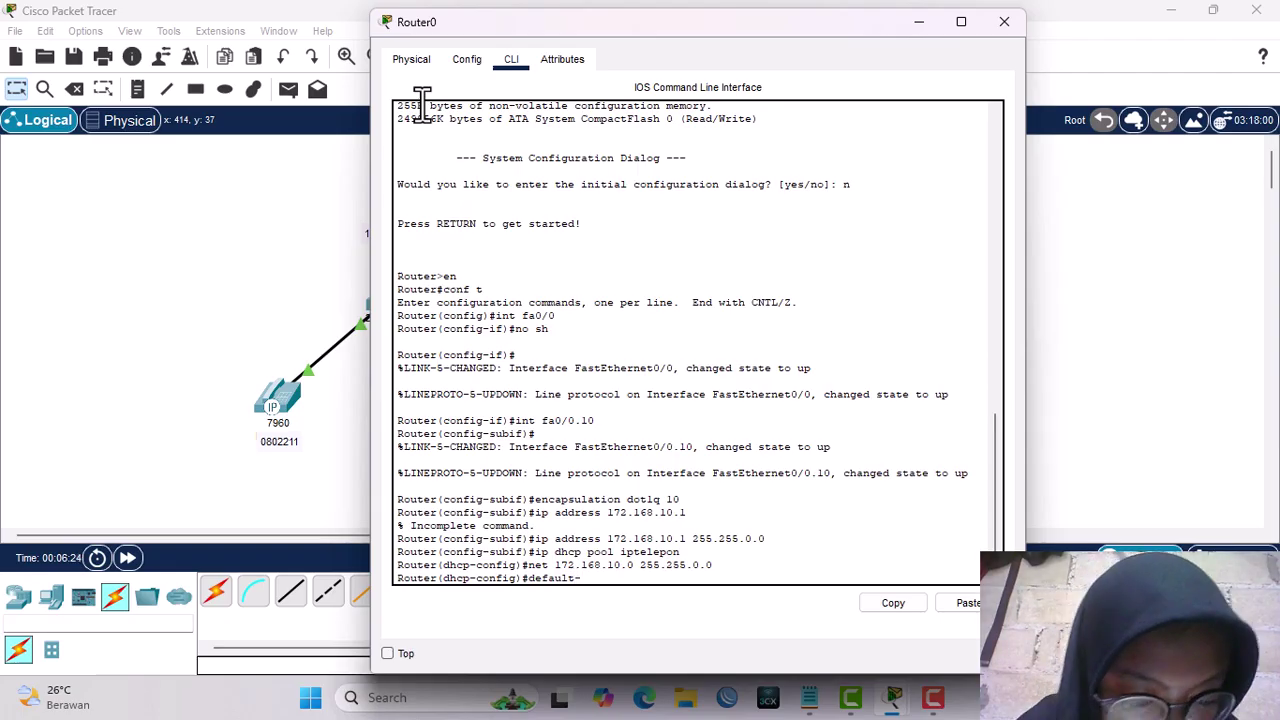
pyautogui.write('router')
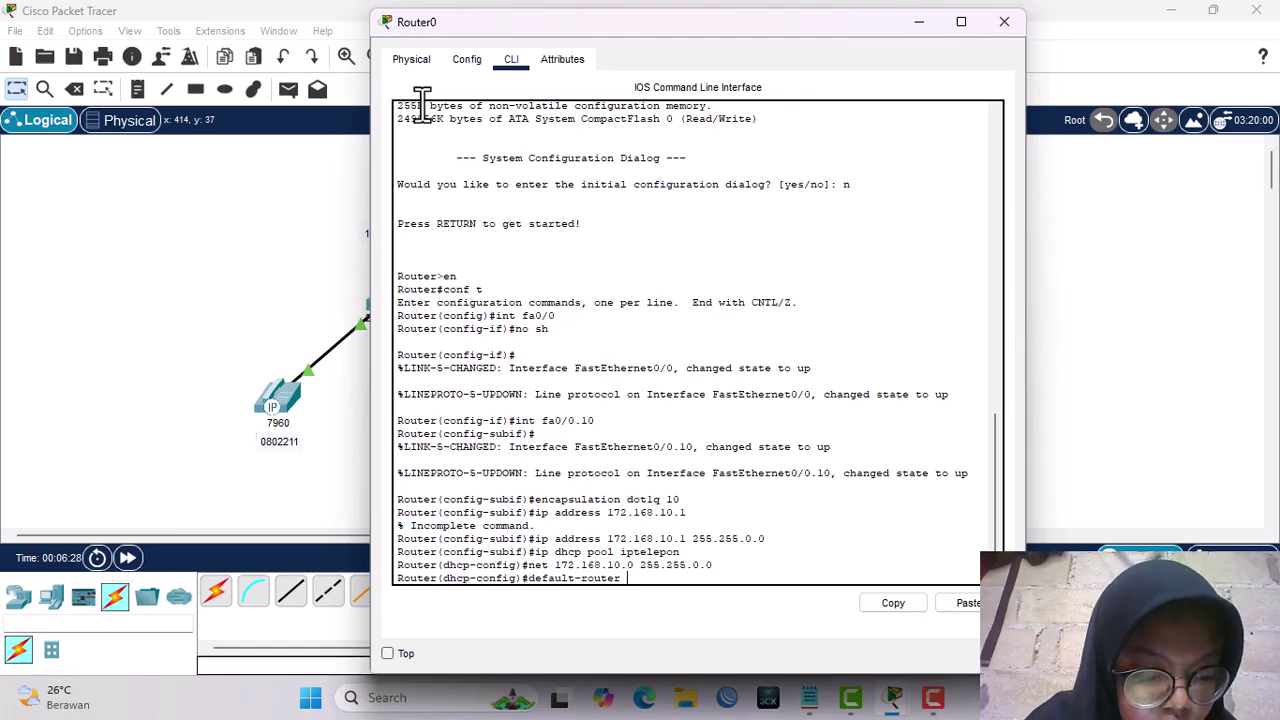
pyautogui.write(' 172.168.10.1')
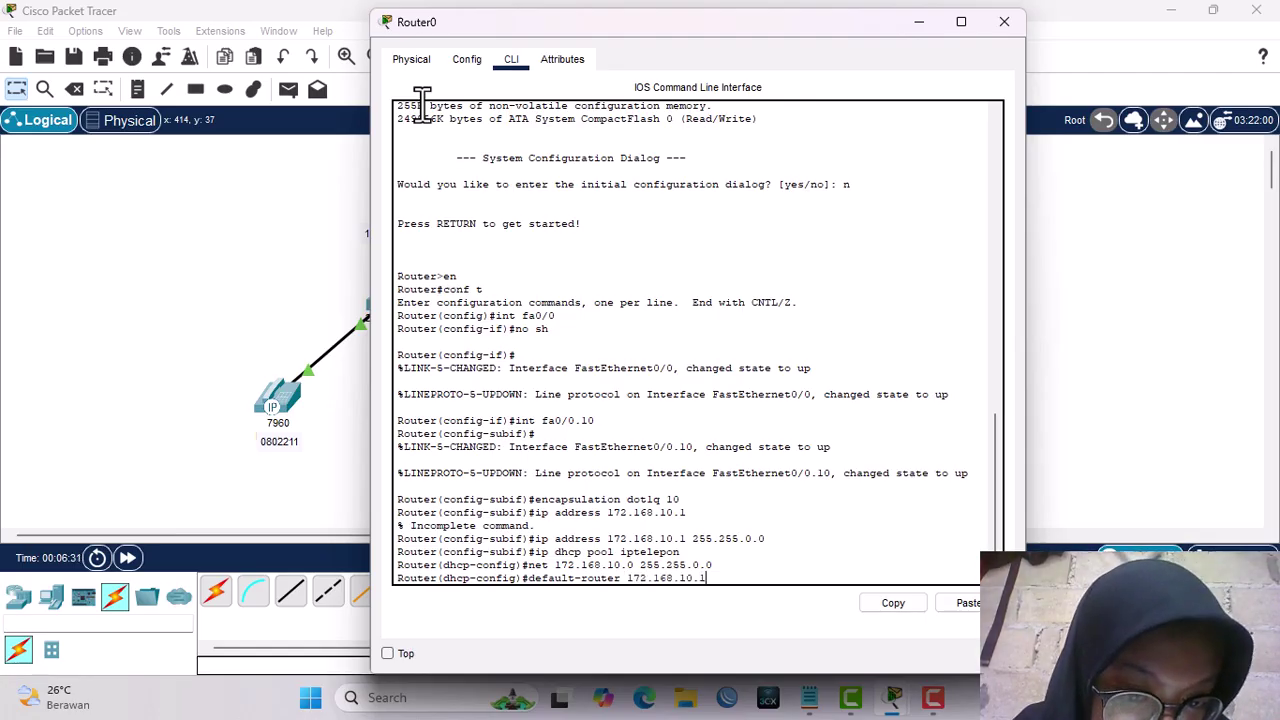
pyautogui.press('Return')
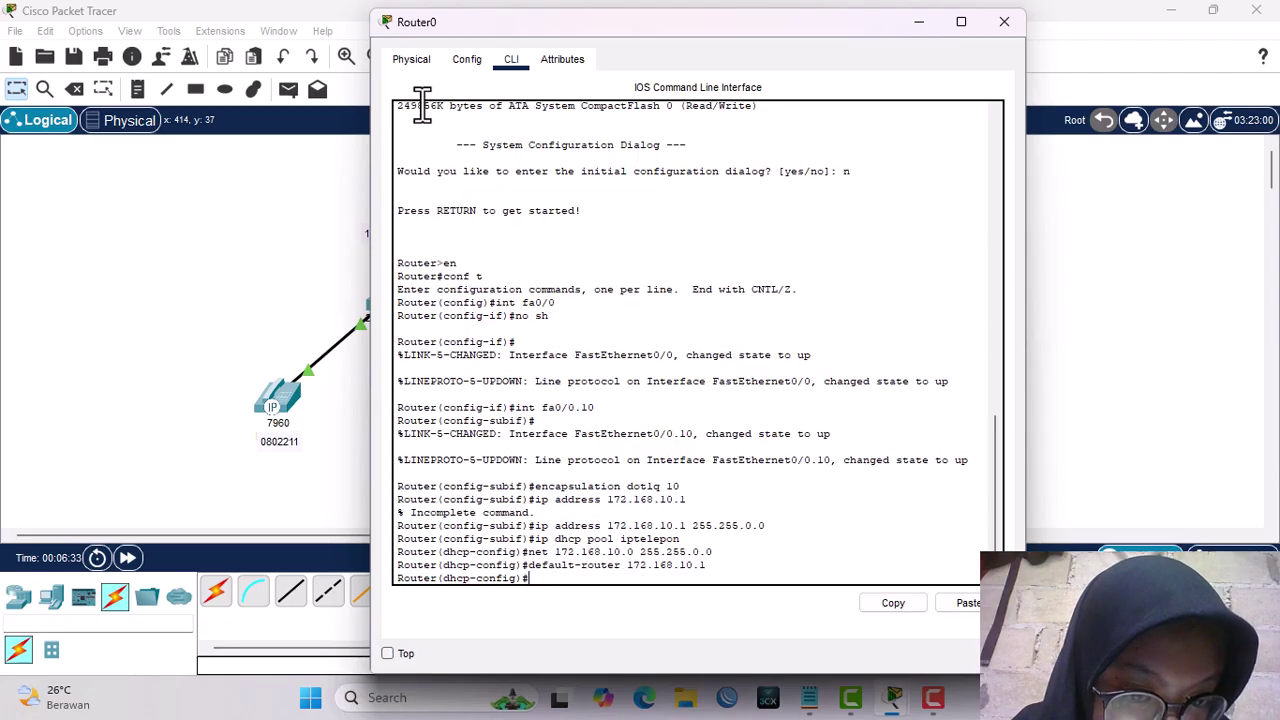
# Set DHCP option 150 of the iptelepon pool to IP address 172.168.10.1.
pyautogui.write('opt')
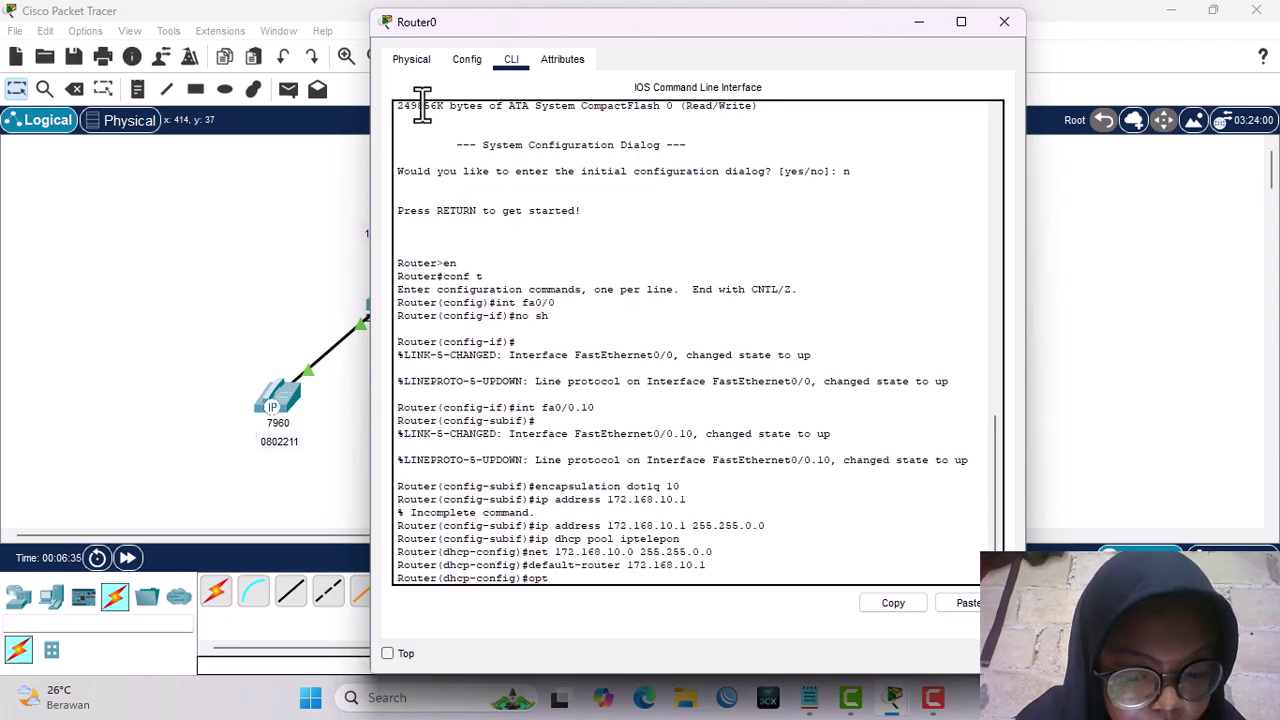
pyautogui.write('ion 150')
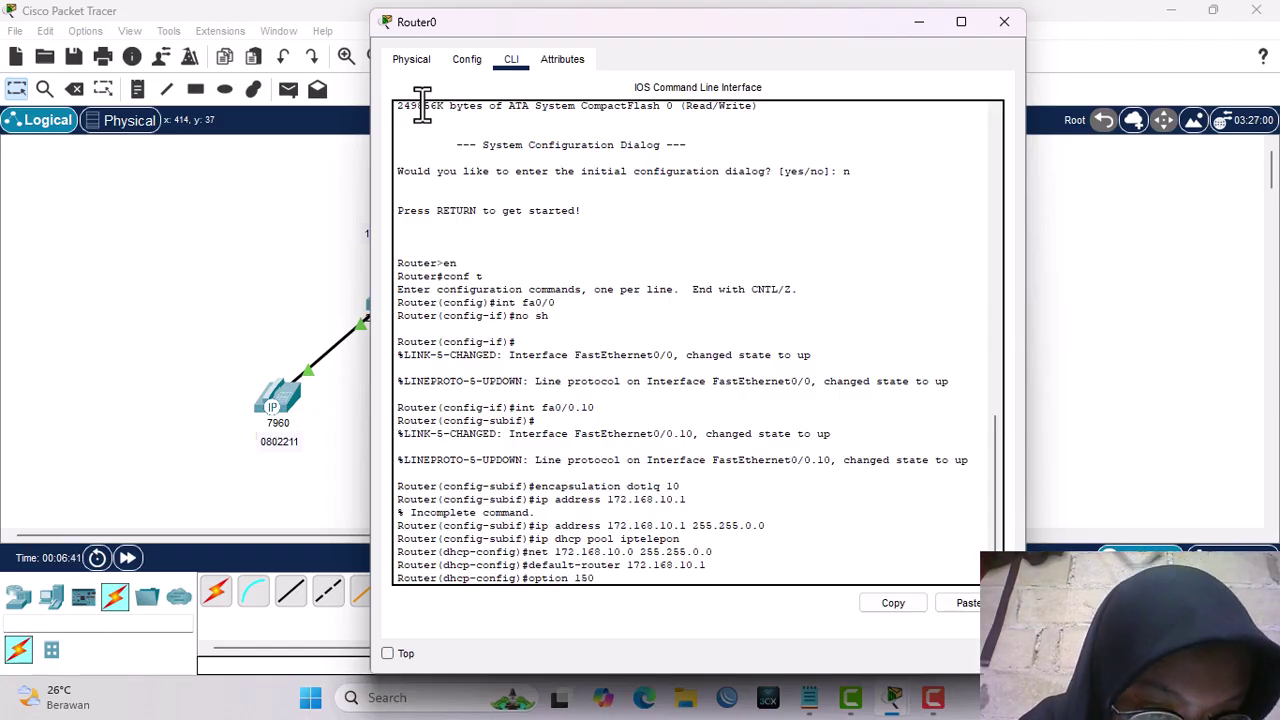
pyautogui.write(' ip ')
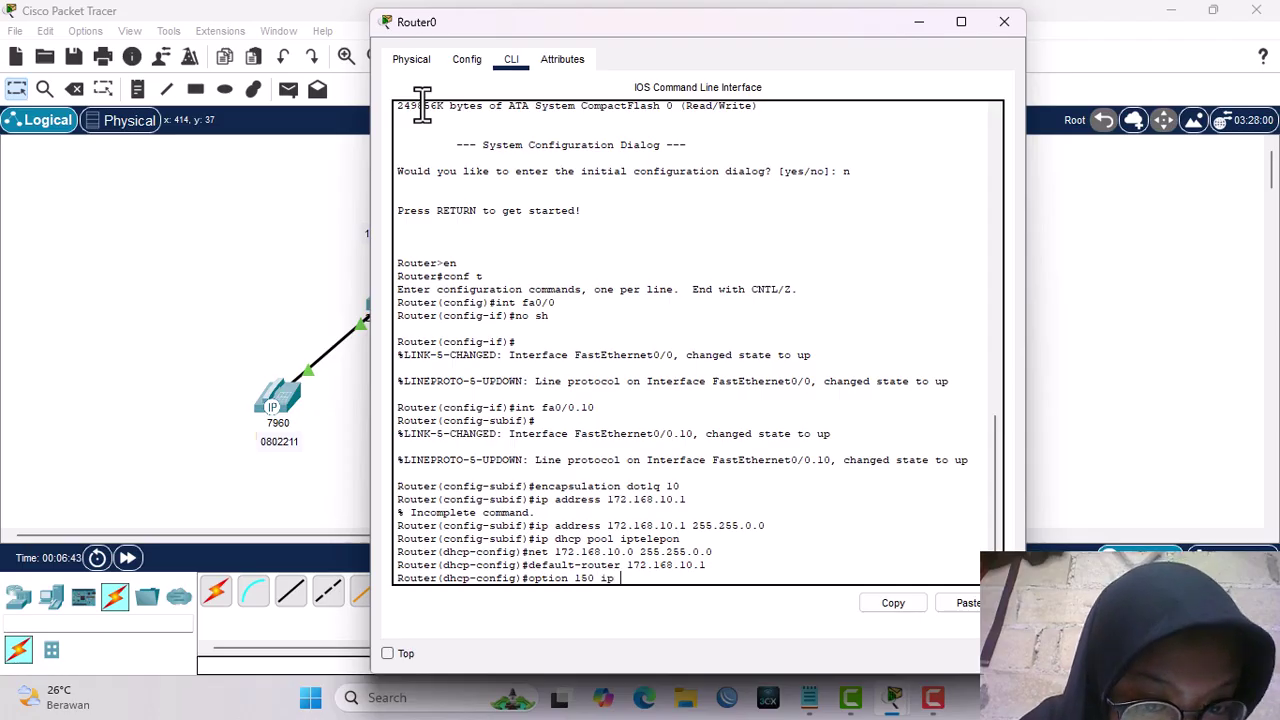
pyautogui.write('172.1')
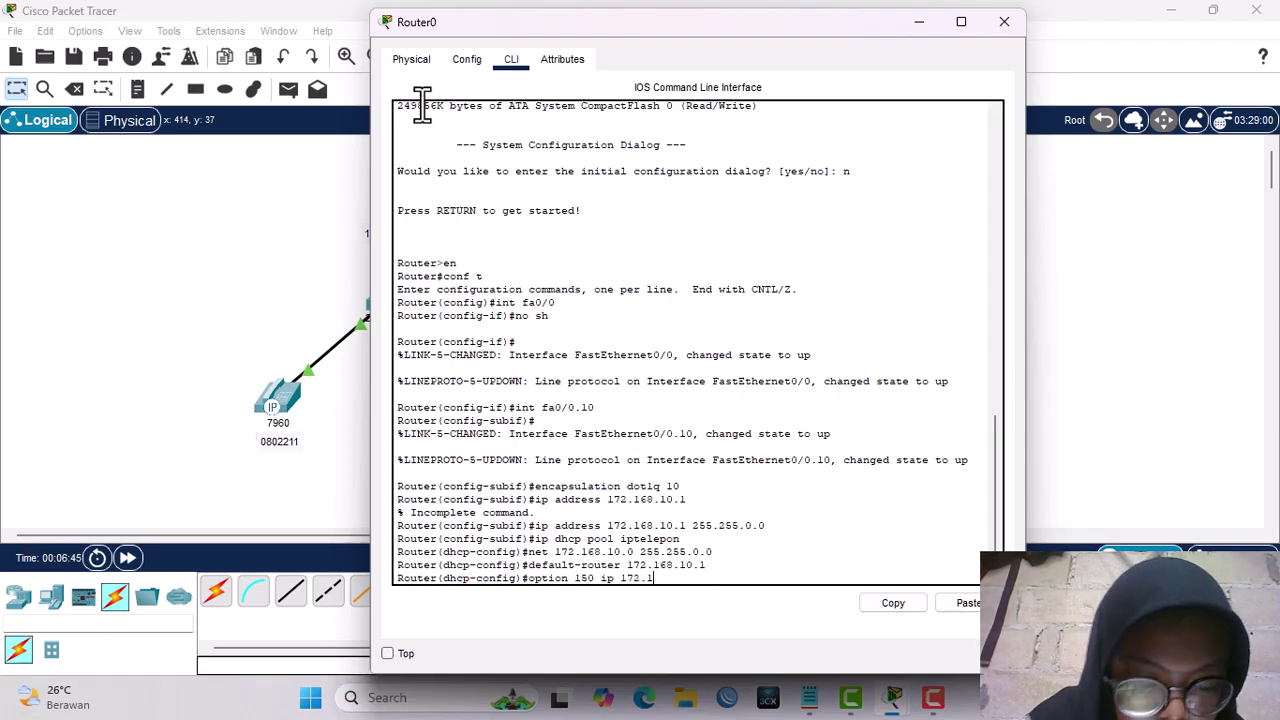
pyautogui.write('68.1')
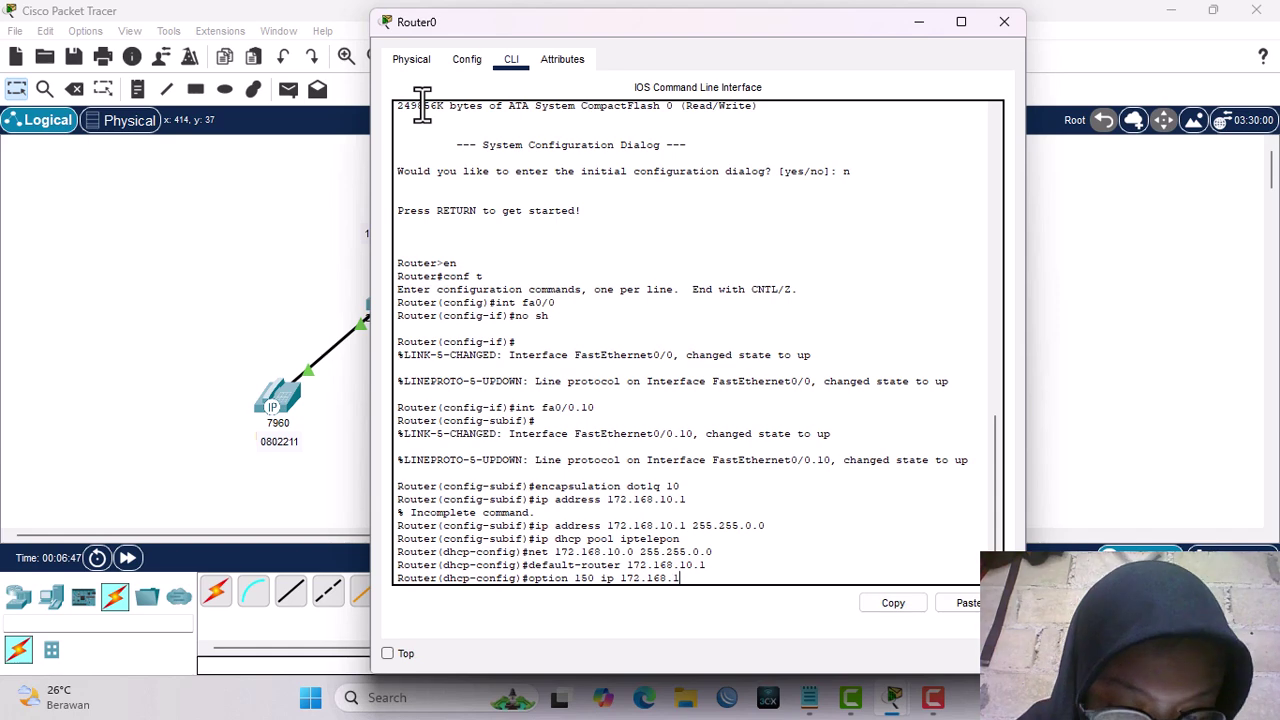
pyautogui.write('0.1')
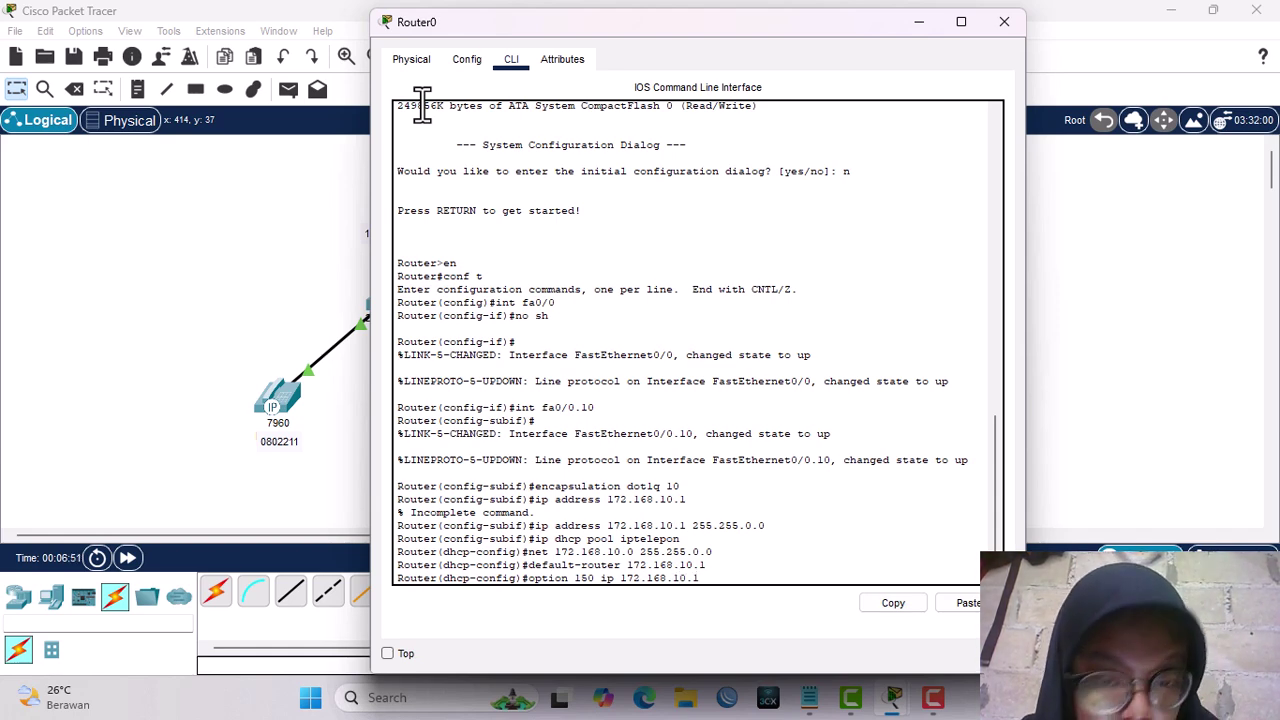
pyautogui.press('Return')
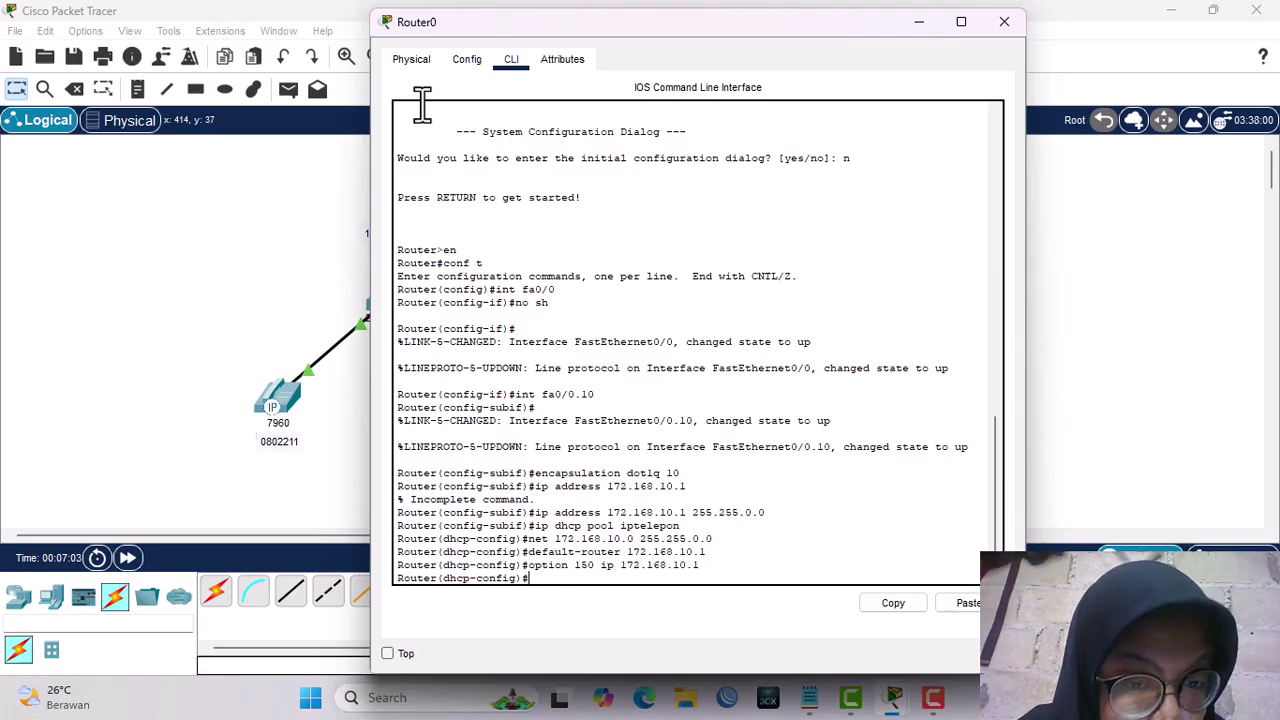
# Enter telephony-service configuration mode on Router0.
pyautogui.write('teleph')
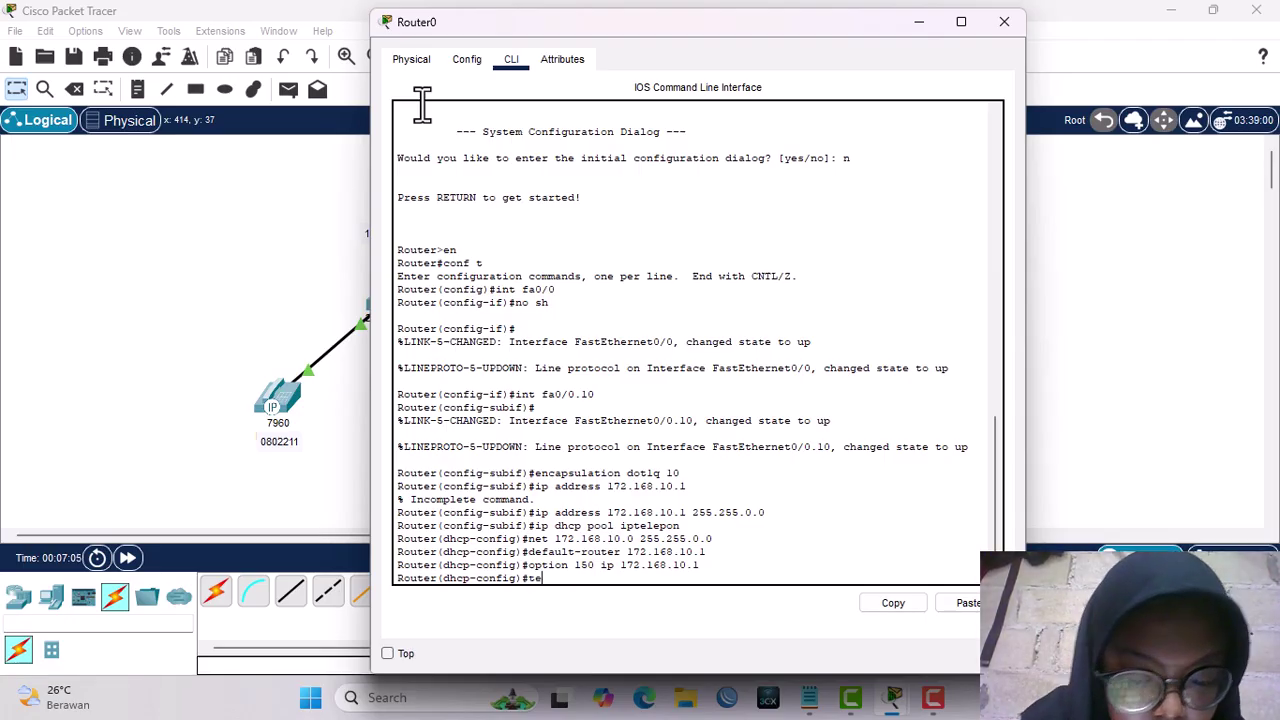
pyautogui.write('y')
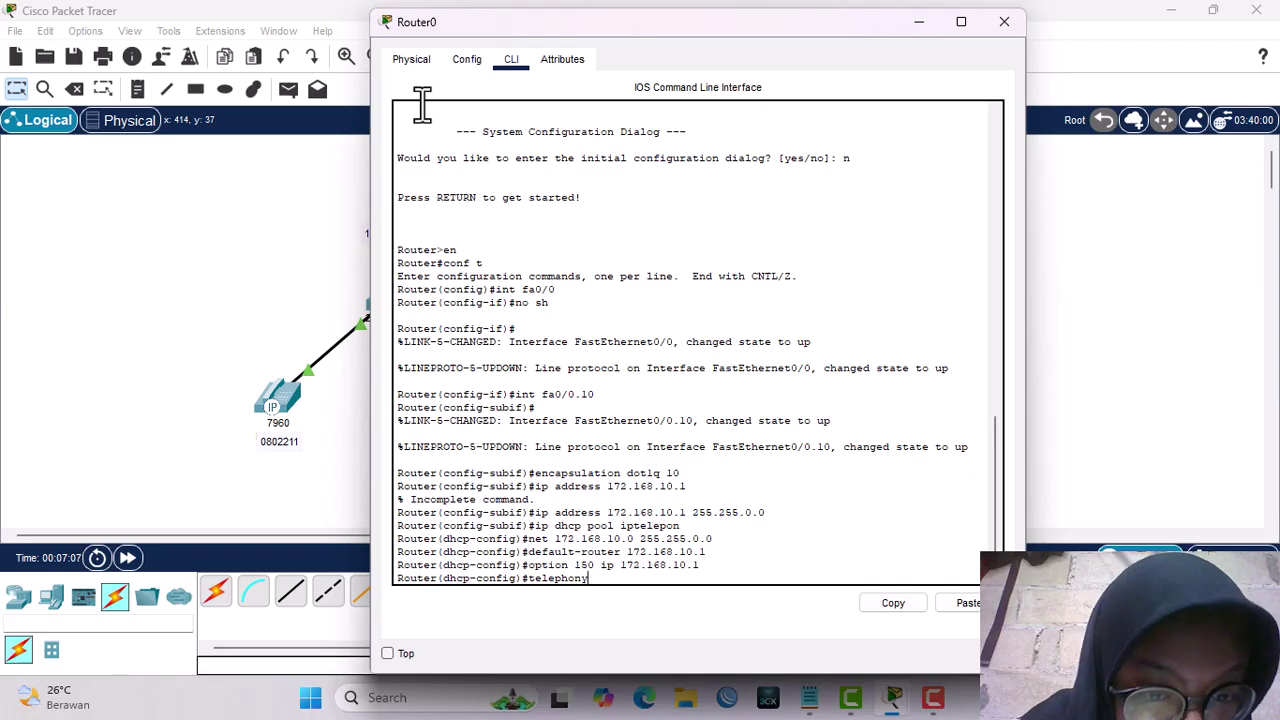
pyautogui.write('-')
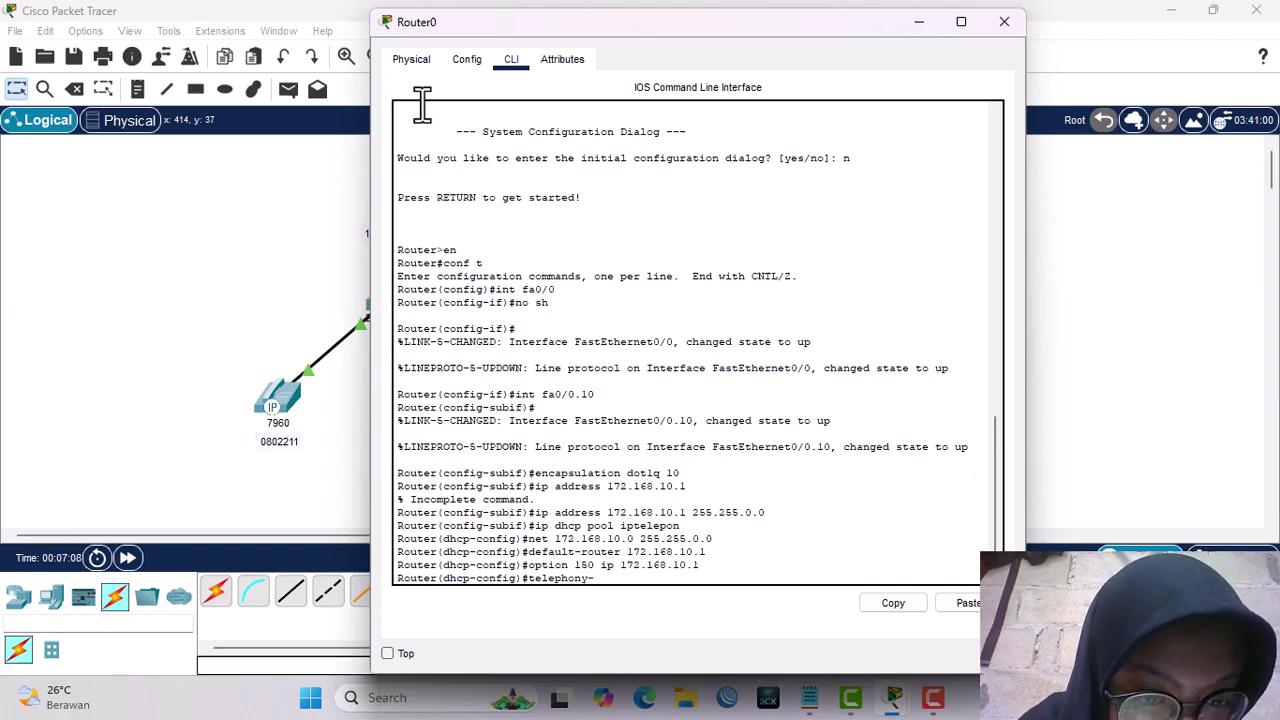
pyautogui.write('service')
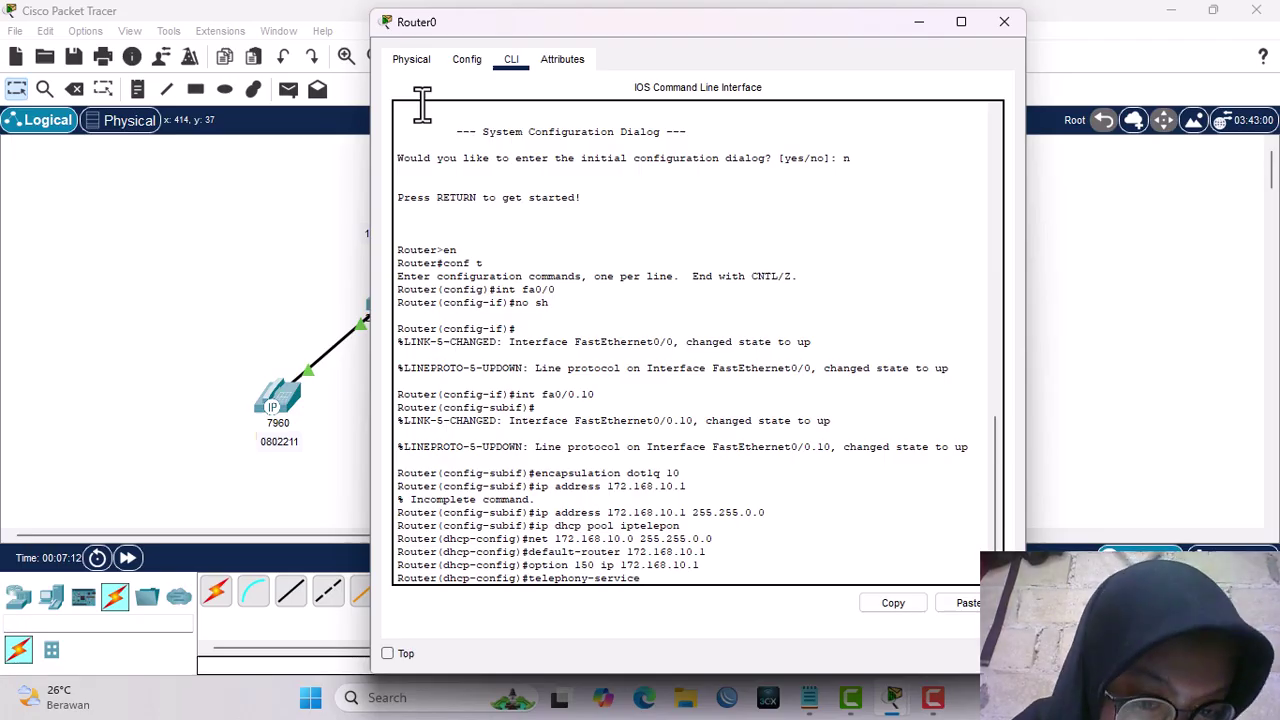
pyautogui.press('Return')
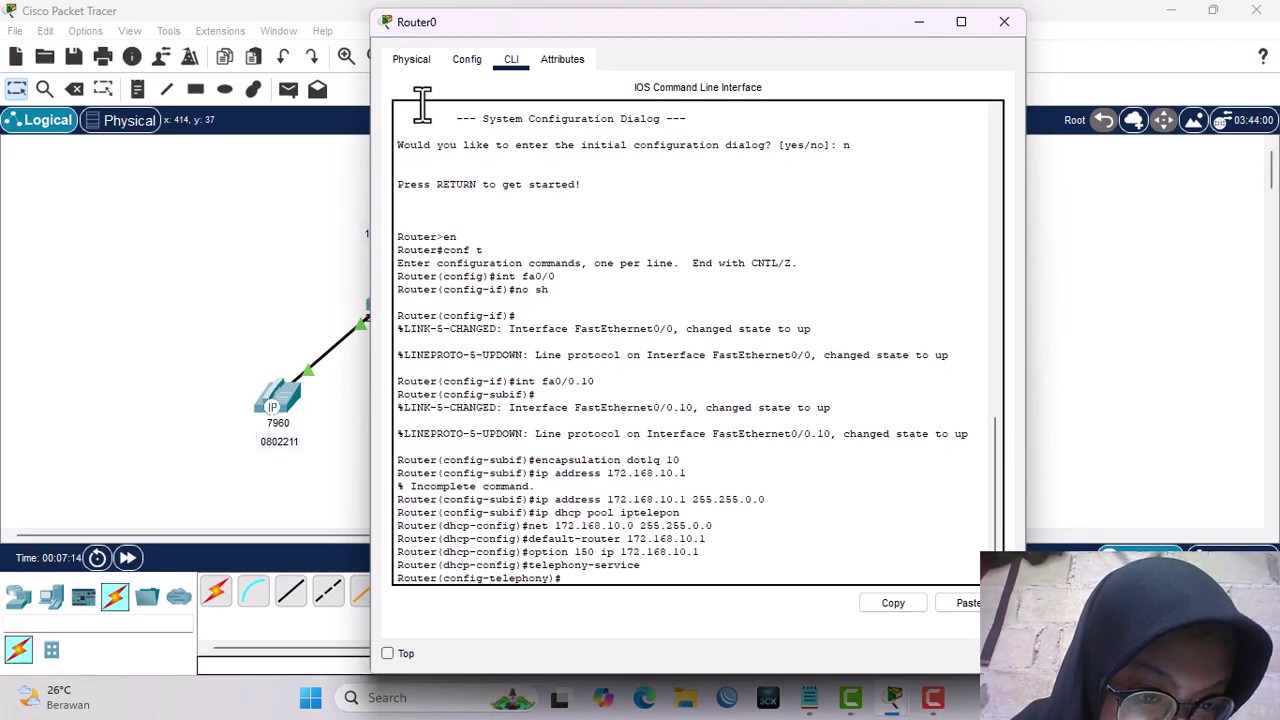
# Set the telephony service's IP source address to 172.168.10.1 with port 2000.
pyautogui.write('ip')
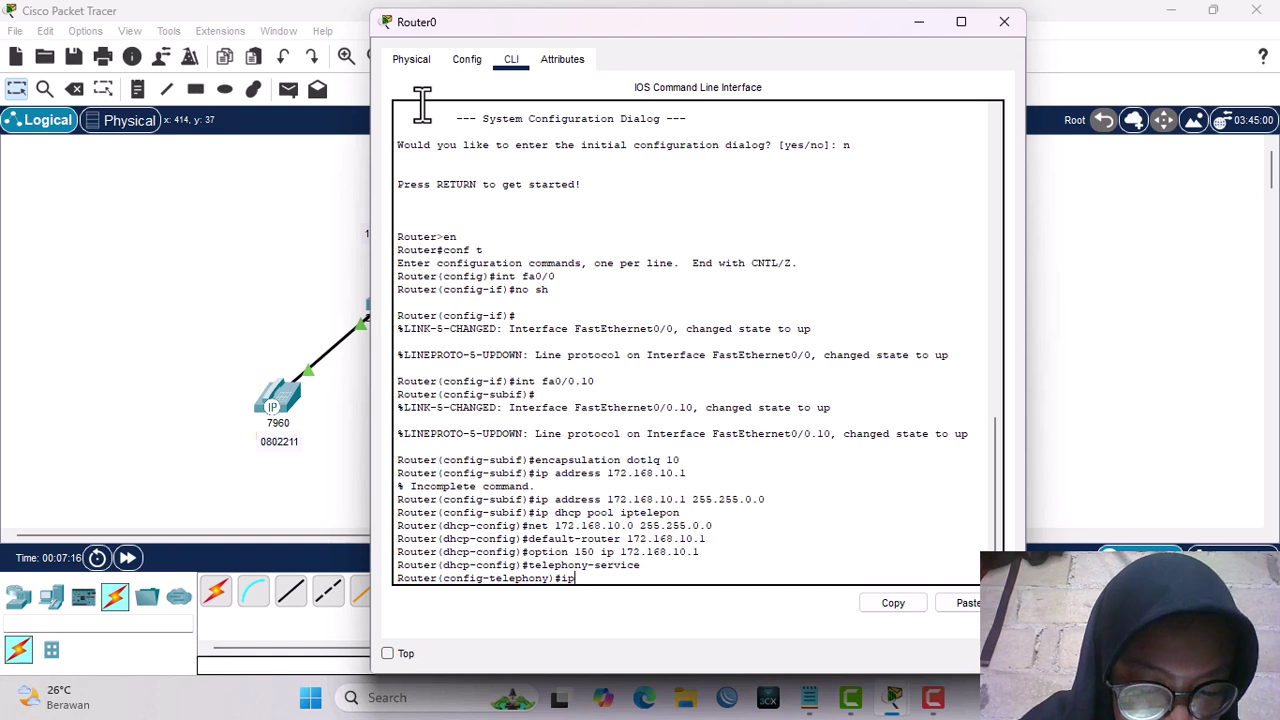
pyautogui.write(' so')
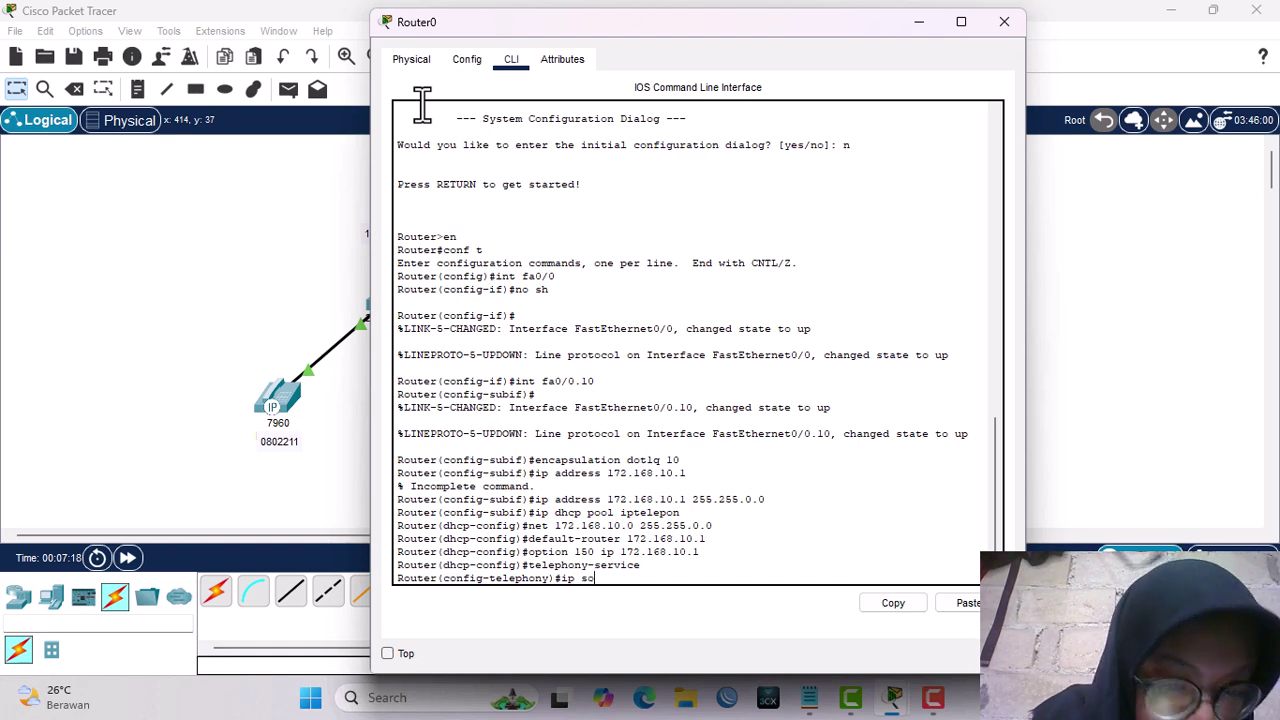
pyautogui.write('urce')
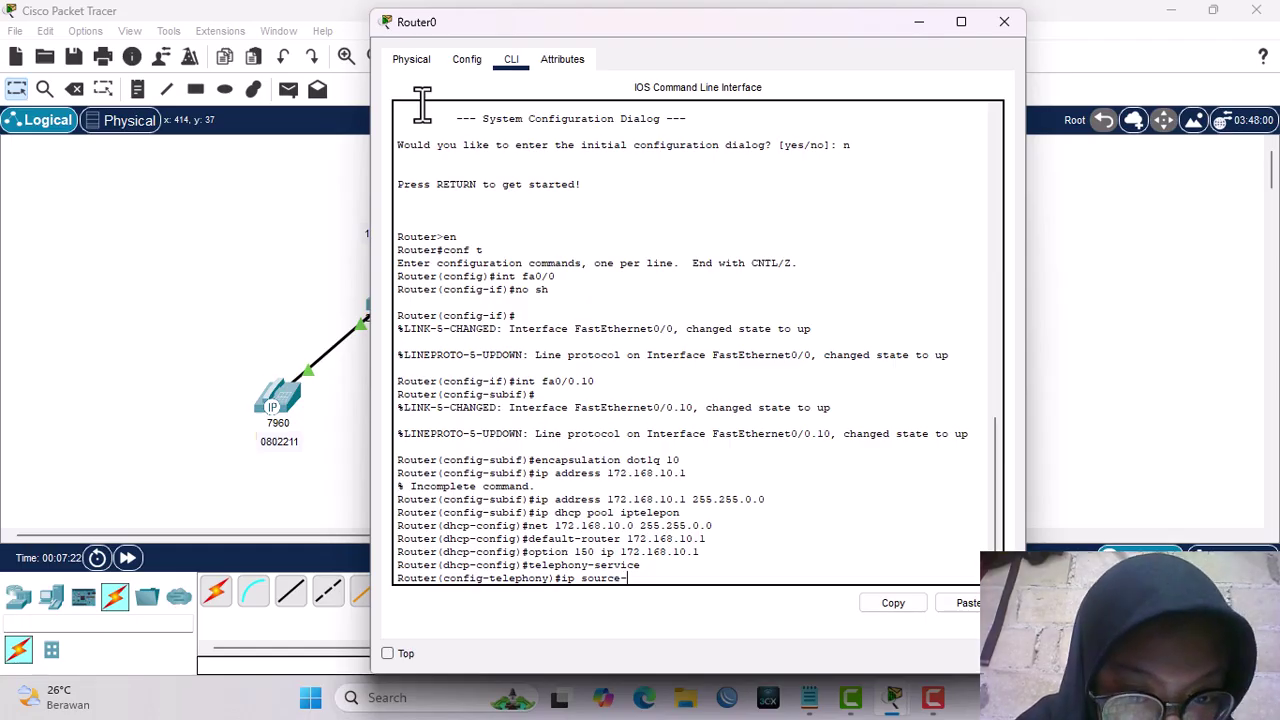
pyautogui.write('-address ')
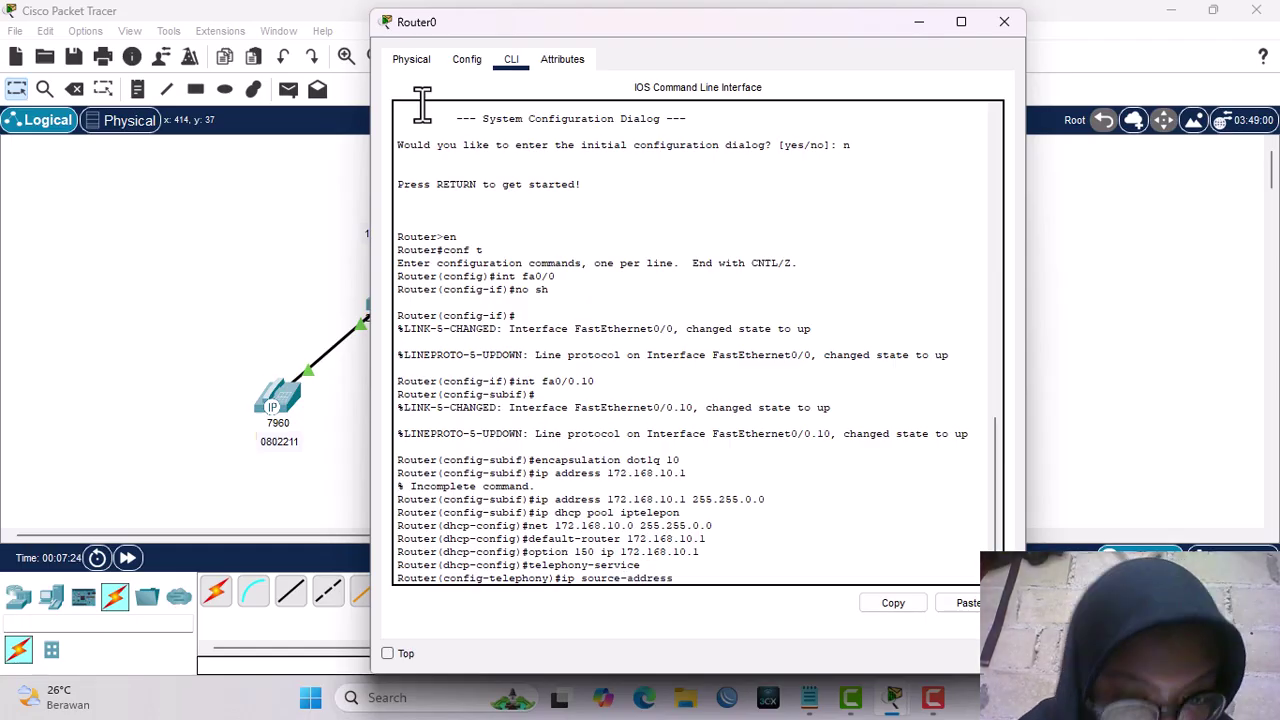
pyautogui.write('1')
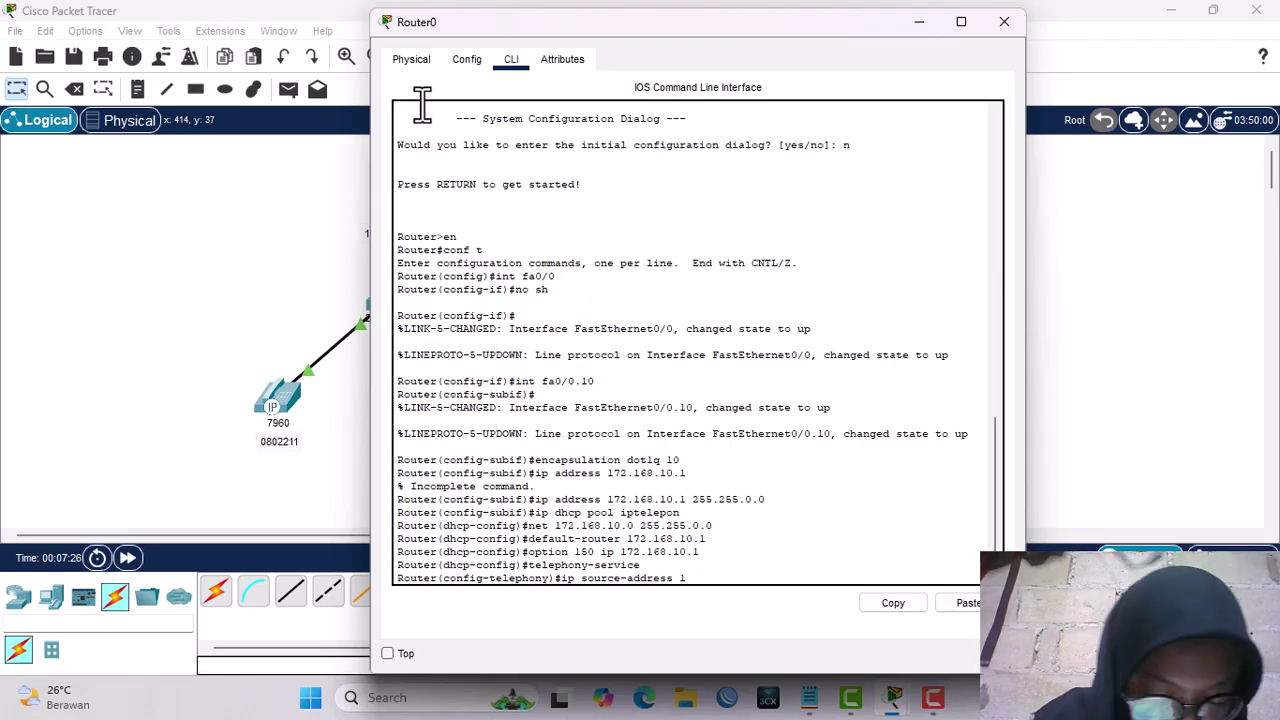
pyautogui.write('72.168')
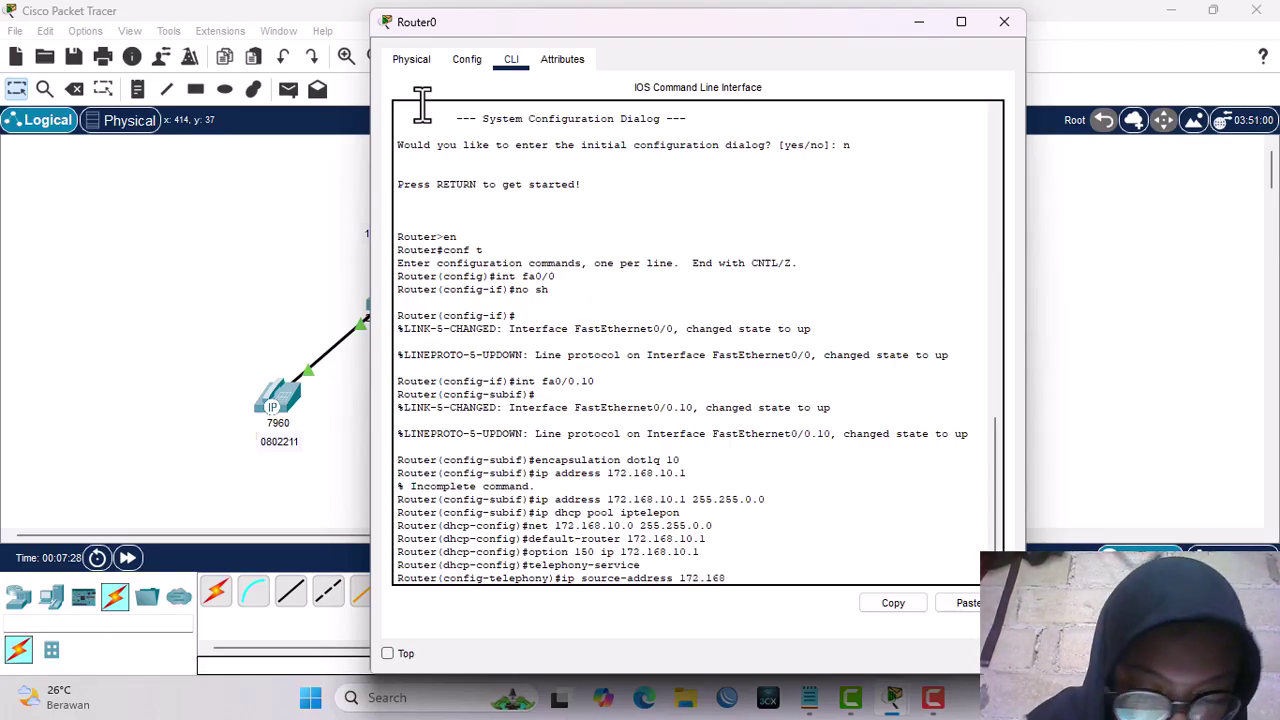
pyautogui.write('.10.1')
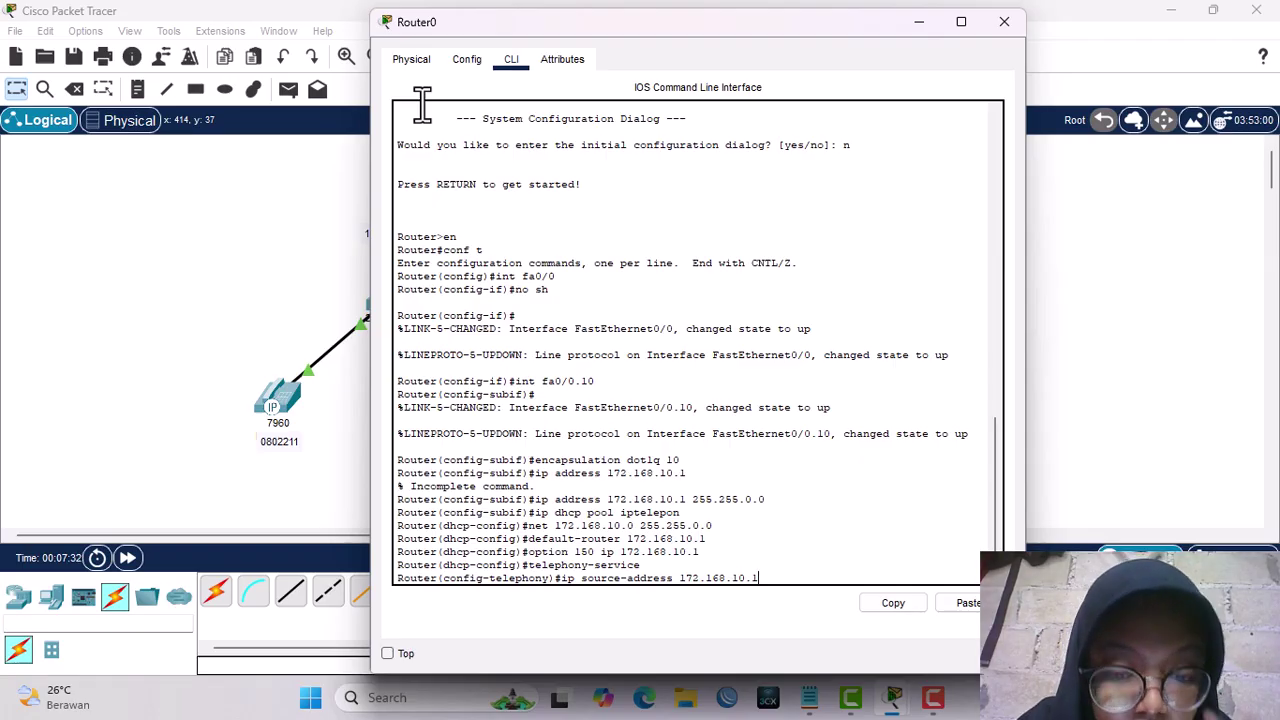
pyautogui.write(' port ')
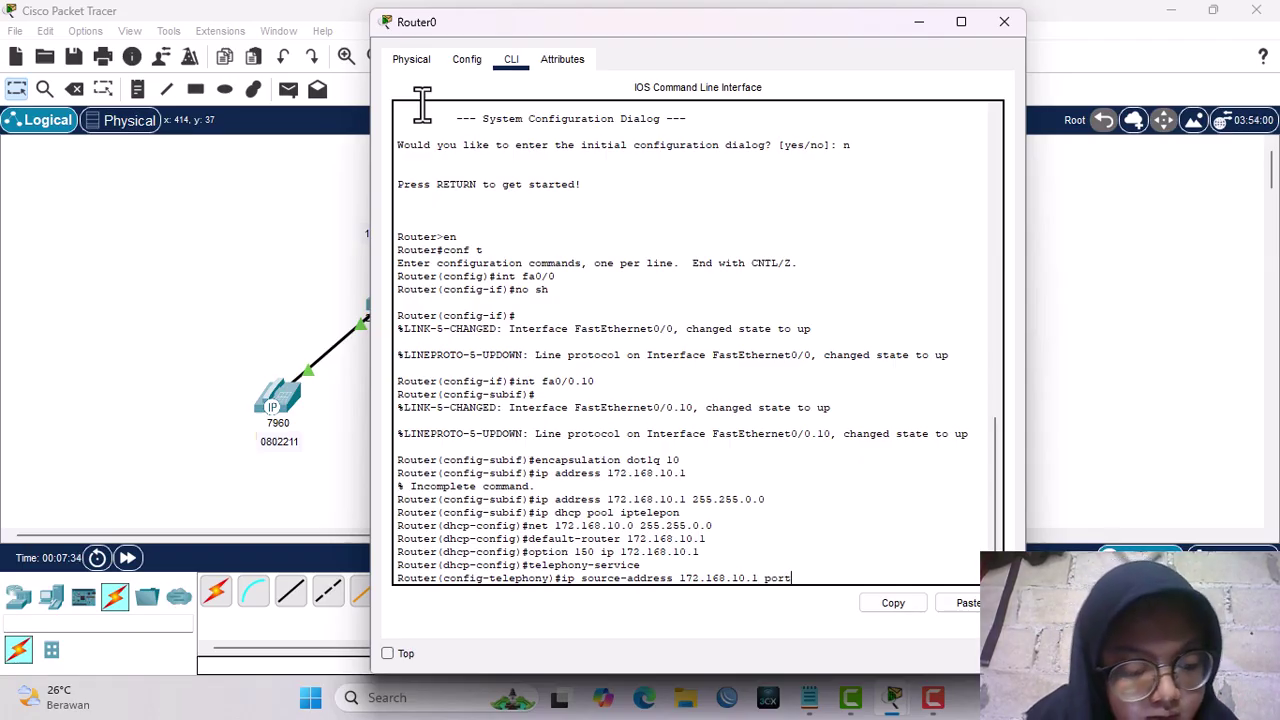
pyautogui.write('2000')
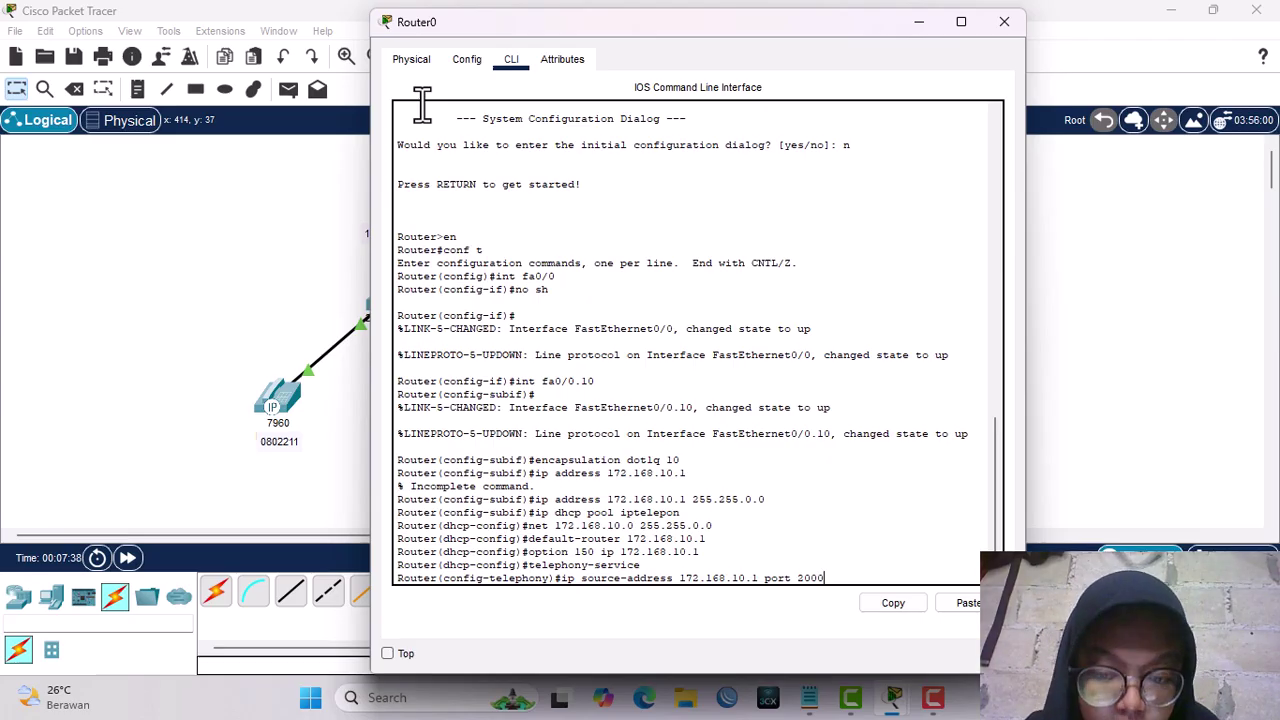
pyautogui.press('Return')
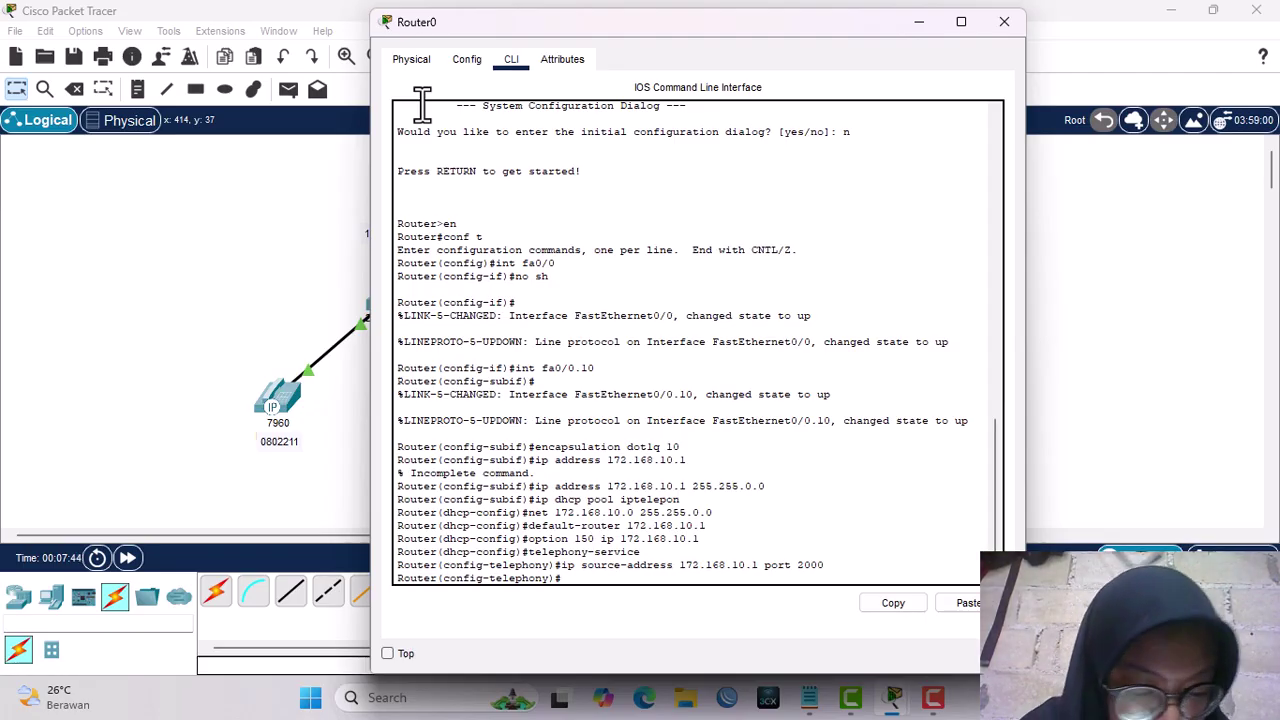
# Set the telephony service's maximum number of directory numbers (max-dn) to 2.
pyautogui.write('max')
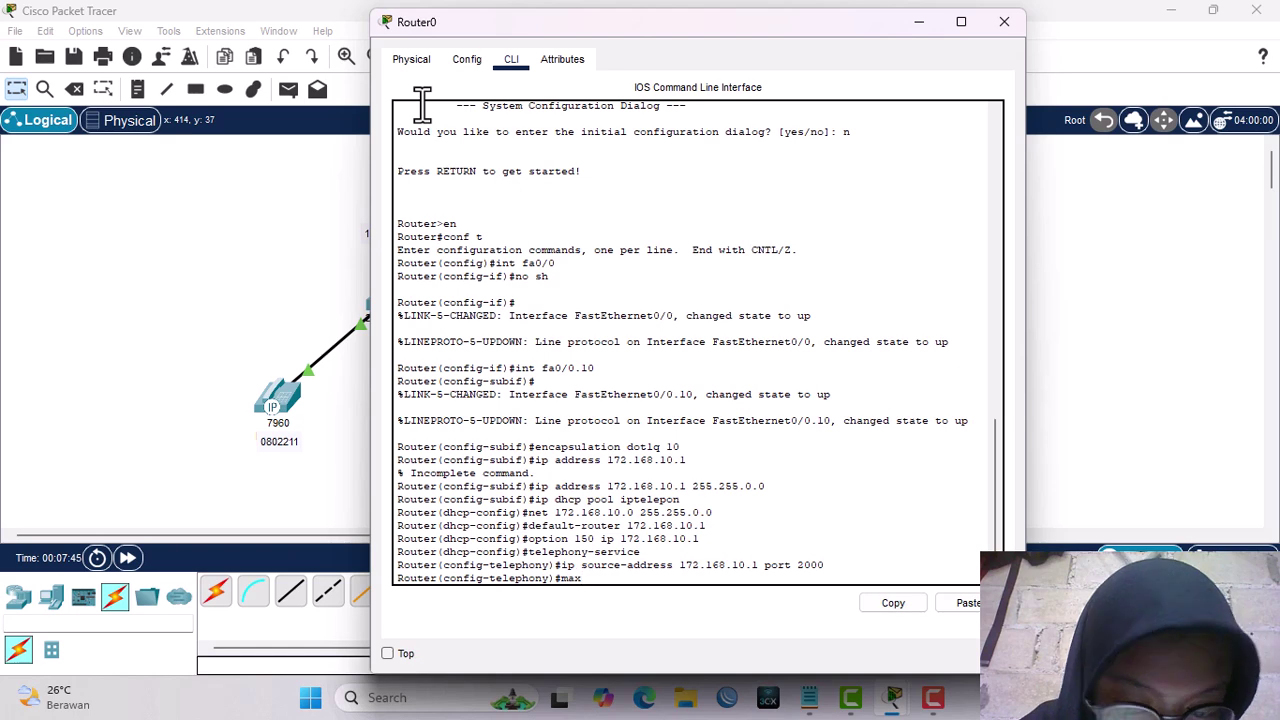
pyautogui.write('-dn 2')
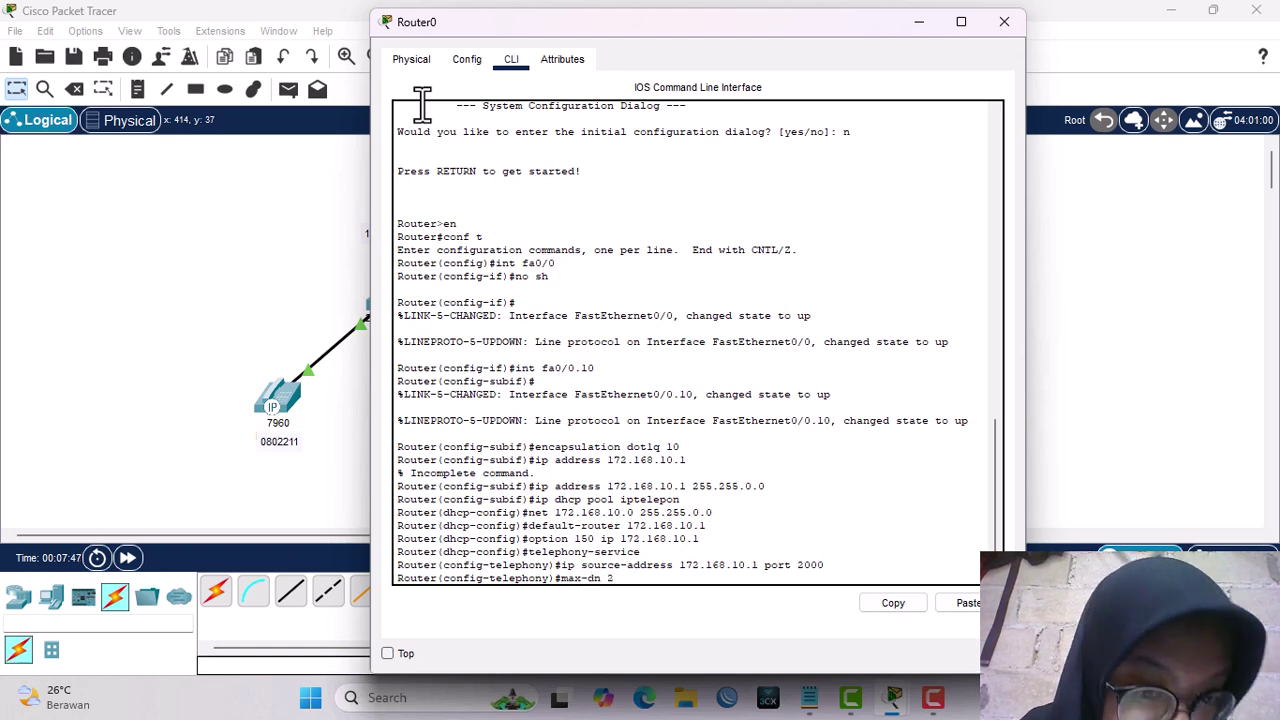
pyautogui.press('Return')
# Try to set the telephony service's phone limit to 2 with the command max-telephon 2.
pyautogui.write('max')
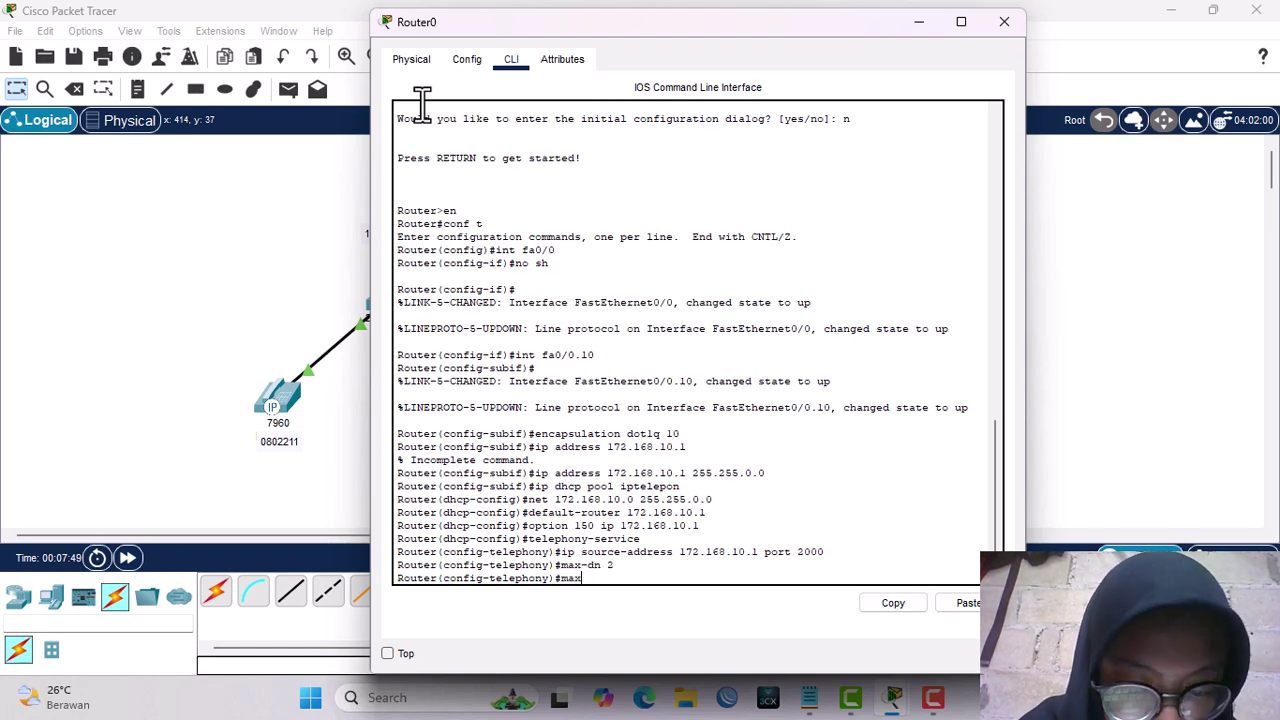
pyautogui.write('-teleph')
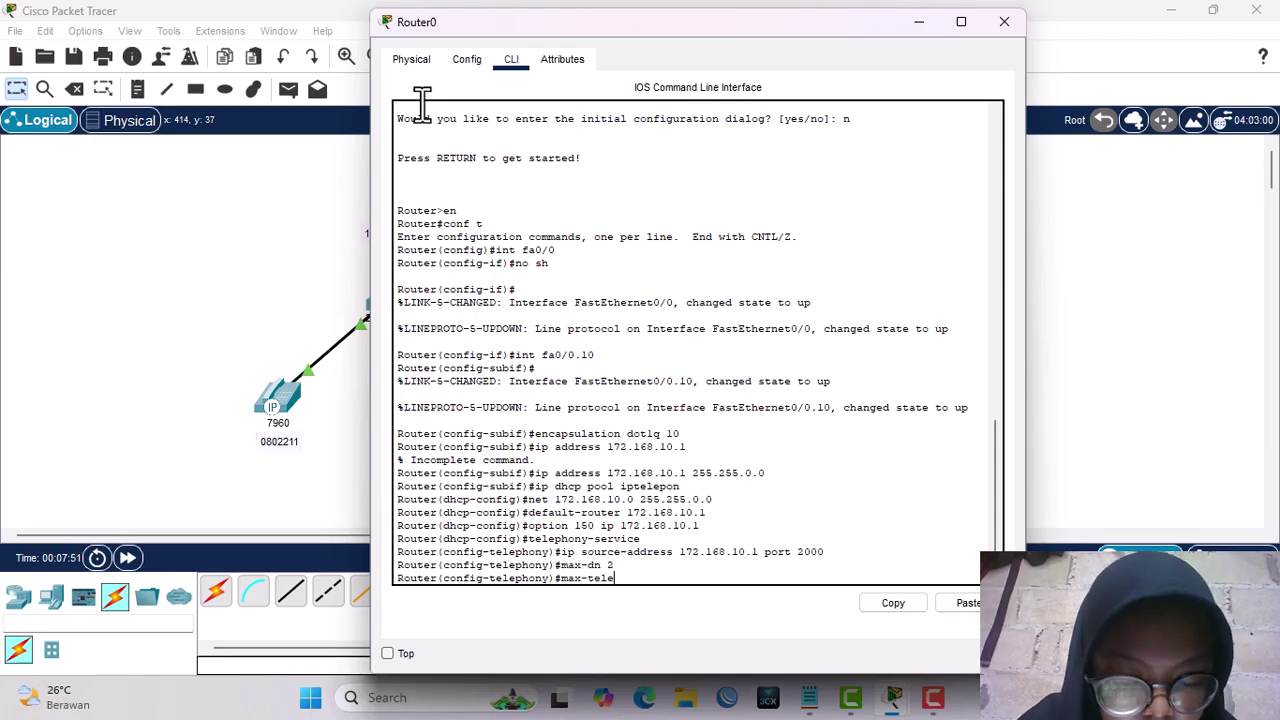
pyautogui.write('on')
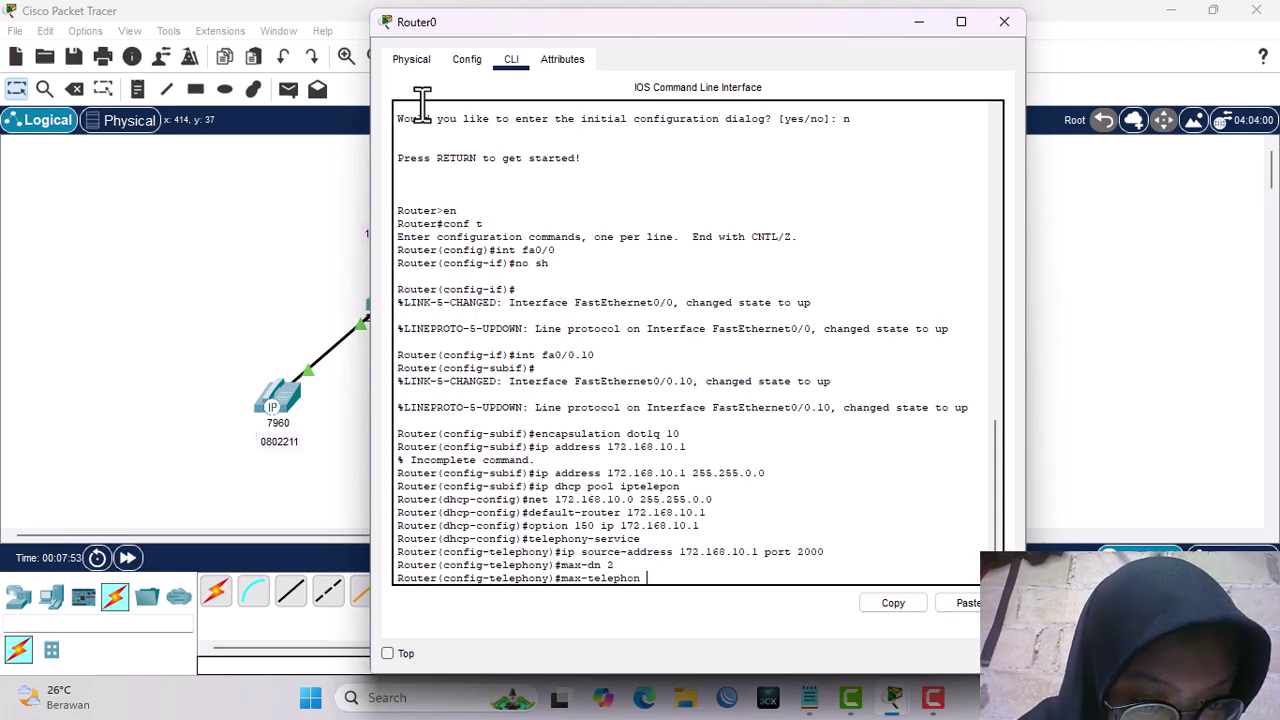
pyautogui.write(' 2')
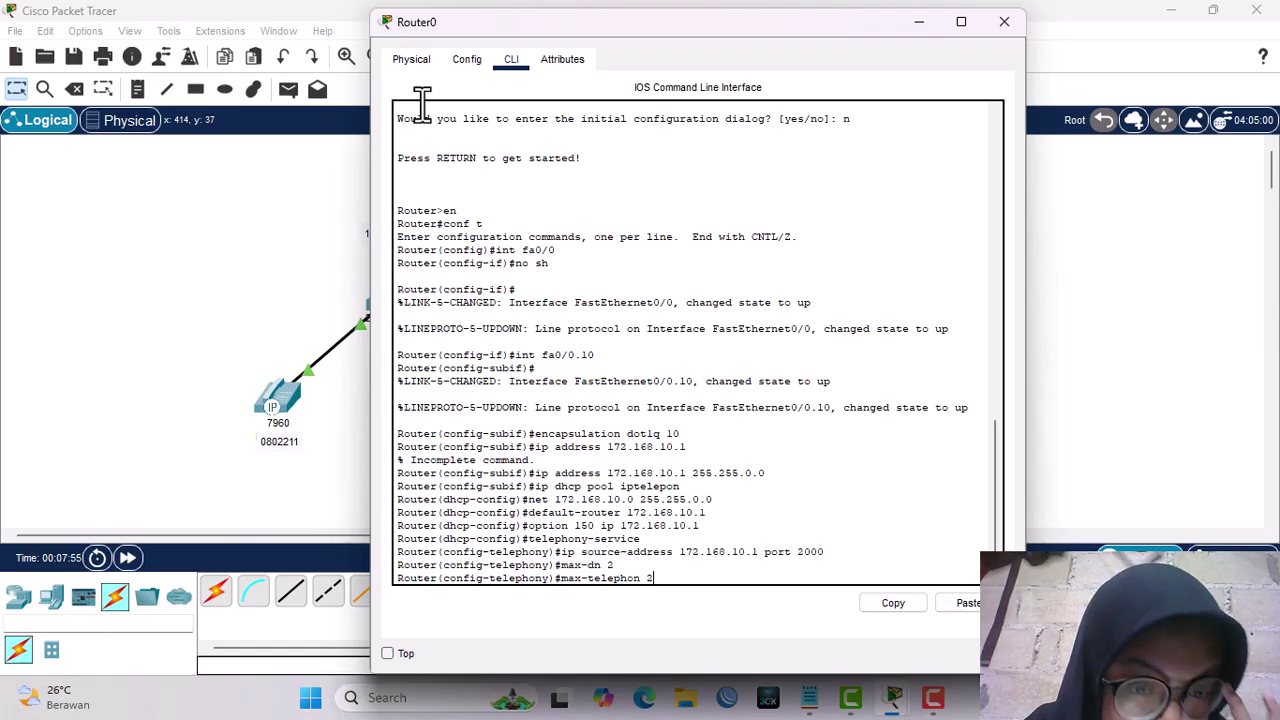
pyautogui.press('Return')
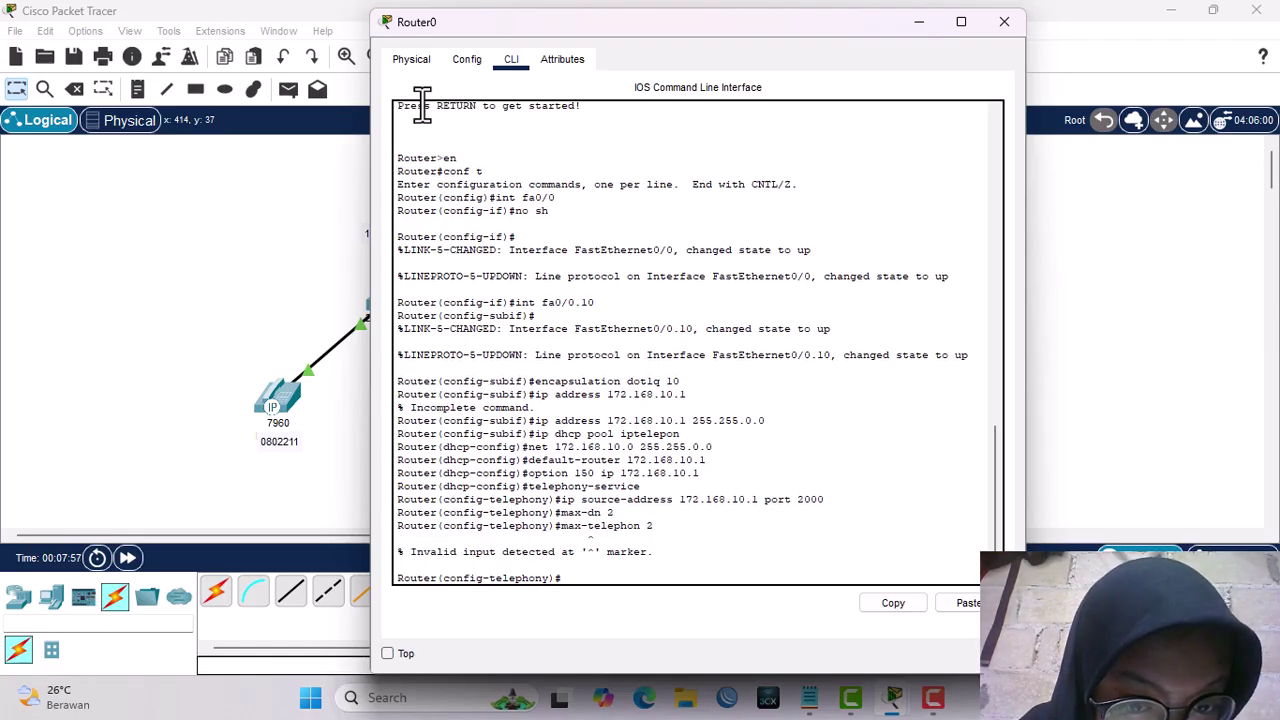
# Correct the phone limit command to max-ephon 2 and apply it to the telephony service.
pyautogui.press('Up')
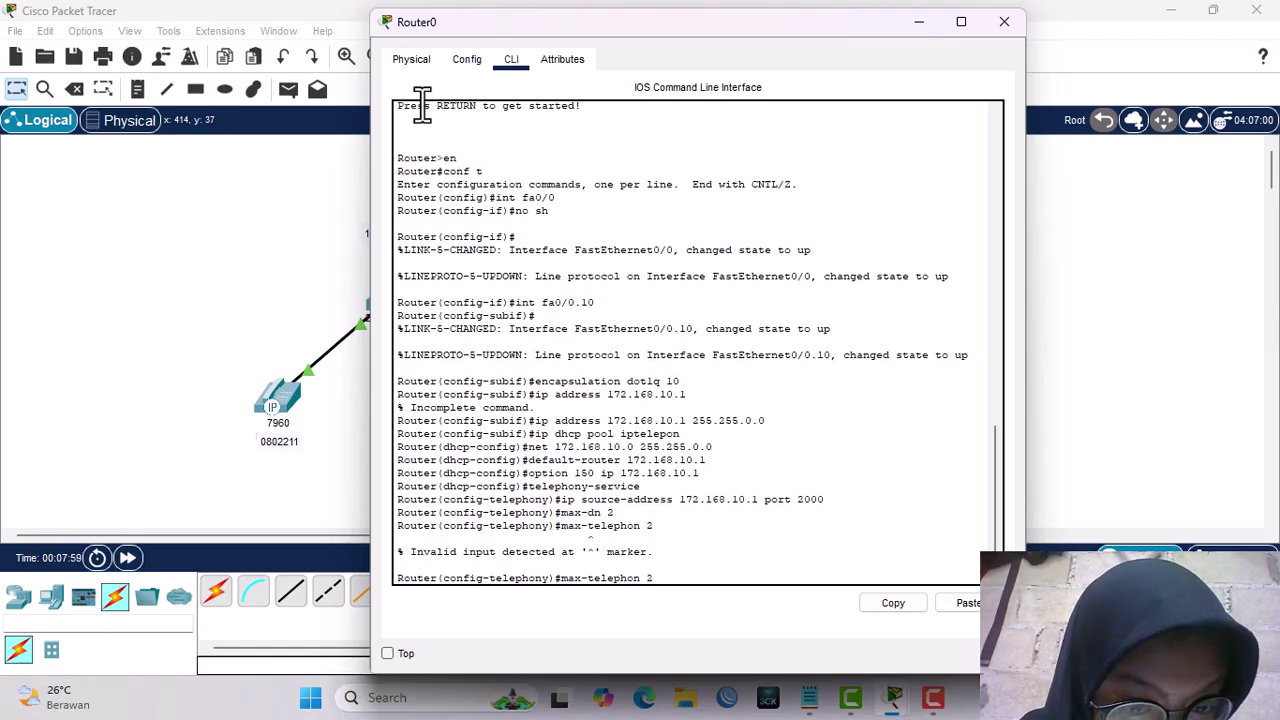
pyautogui.press('Left')
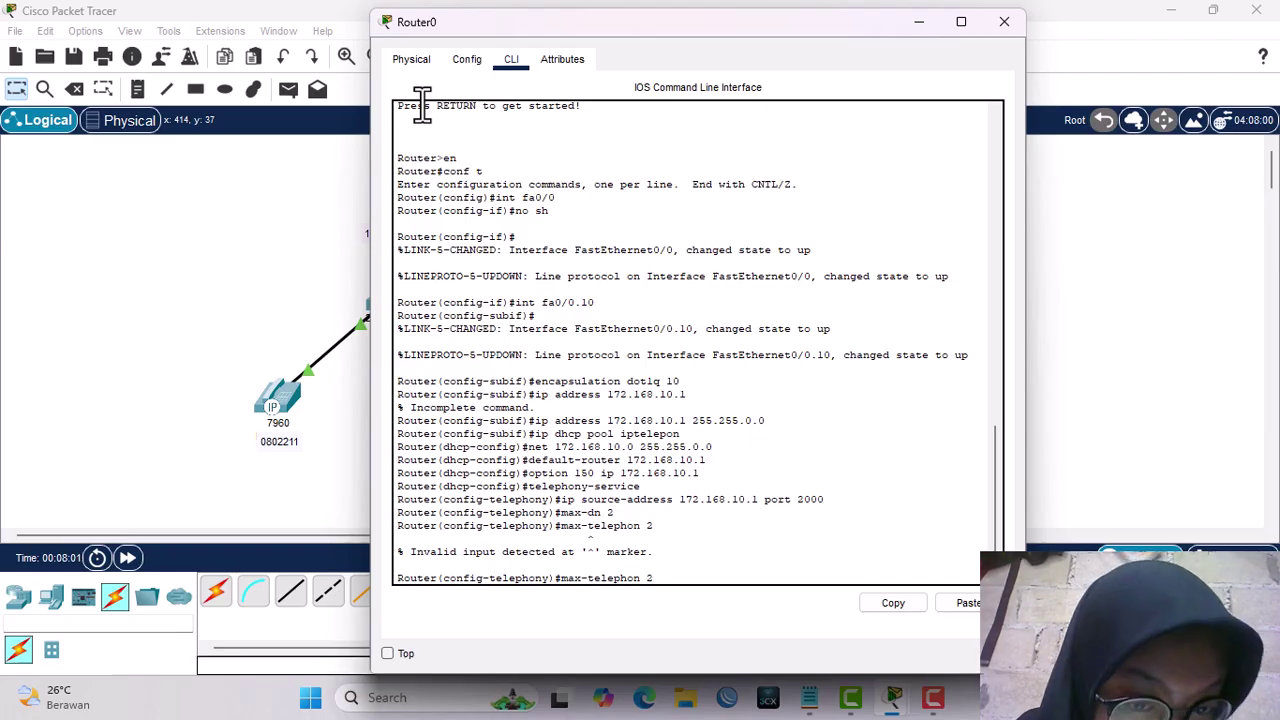
pyautogui.press('Left')
pyautogui.press('Left')
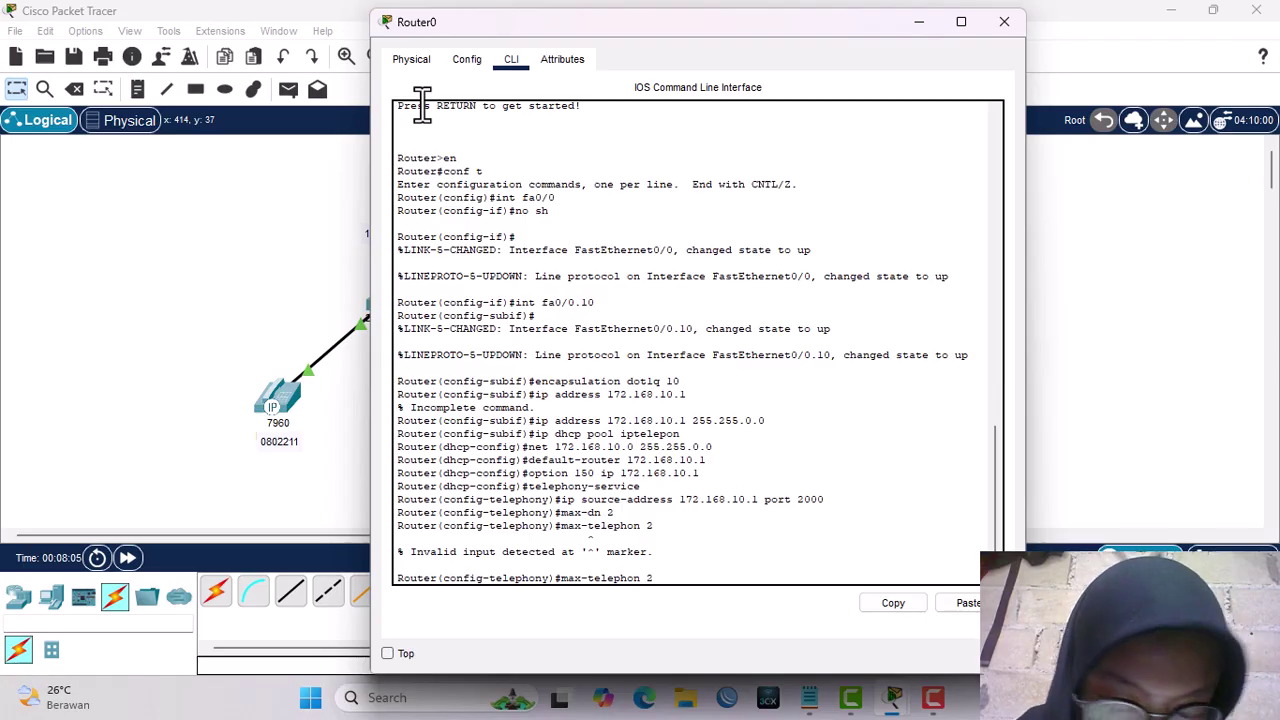
pyautogui.press('BackSpace')
pyautogui.press('BackSpace')
pyautogui.press('BackSpace')
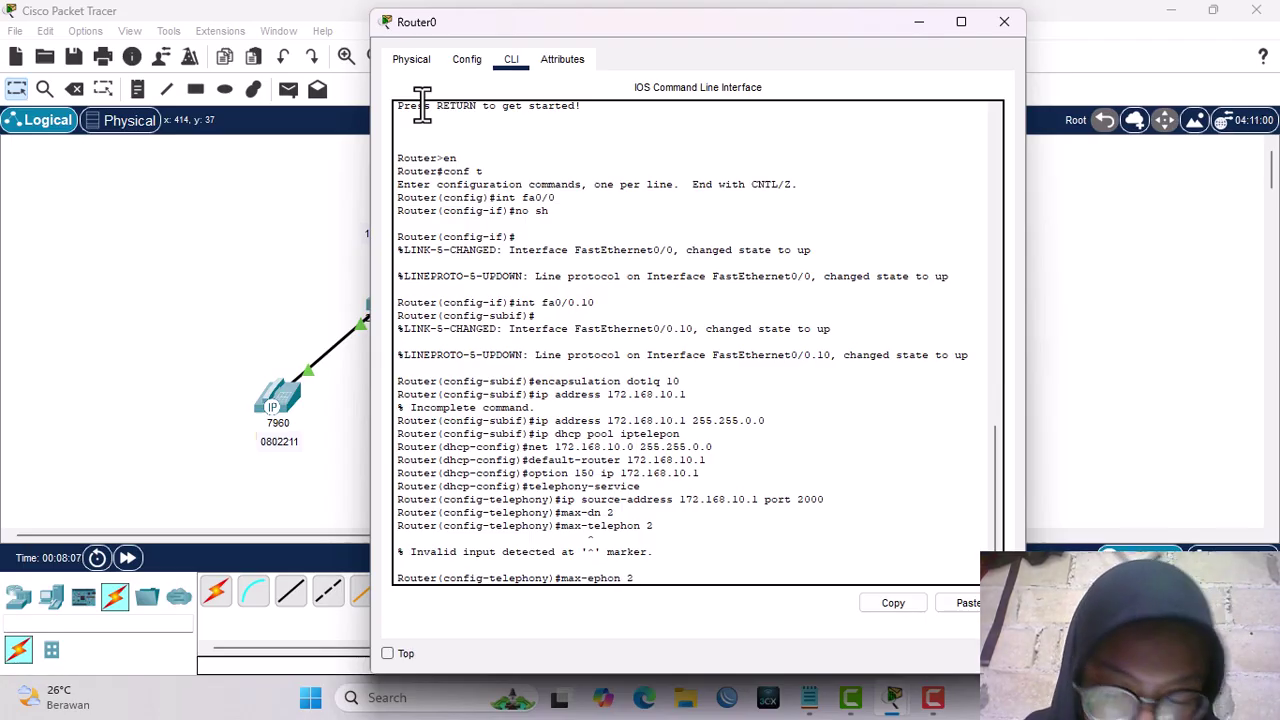
pyautogui.press('Return')
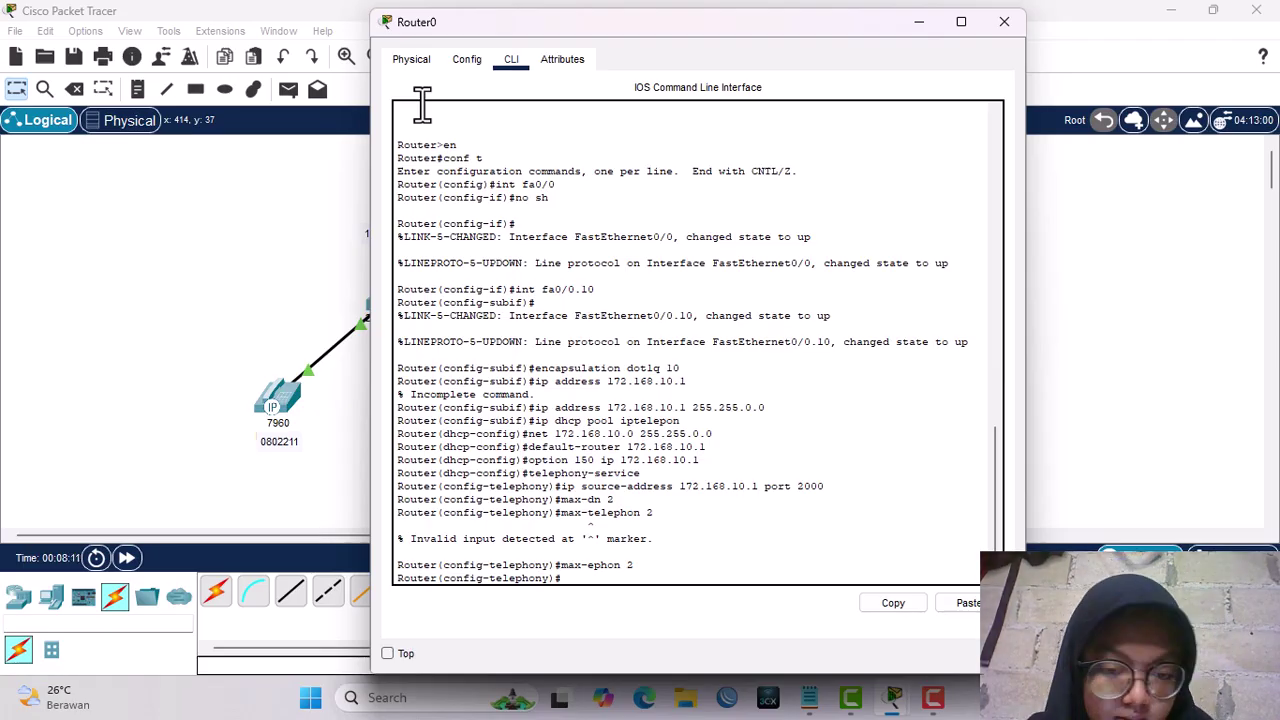
# Reapply the max-dn 2 and max-ephon 2 limits in the telephony service.
pyautogui.press('Up')
pyautogui.press('Up')
pyautogui.press('Up')
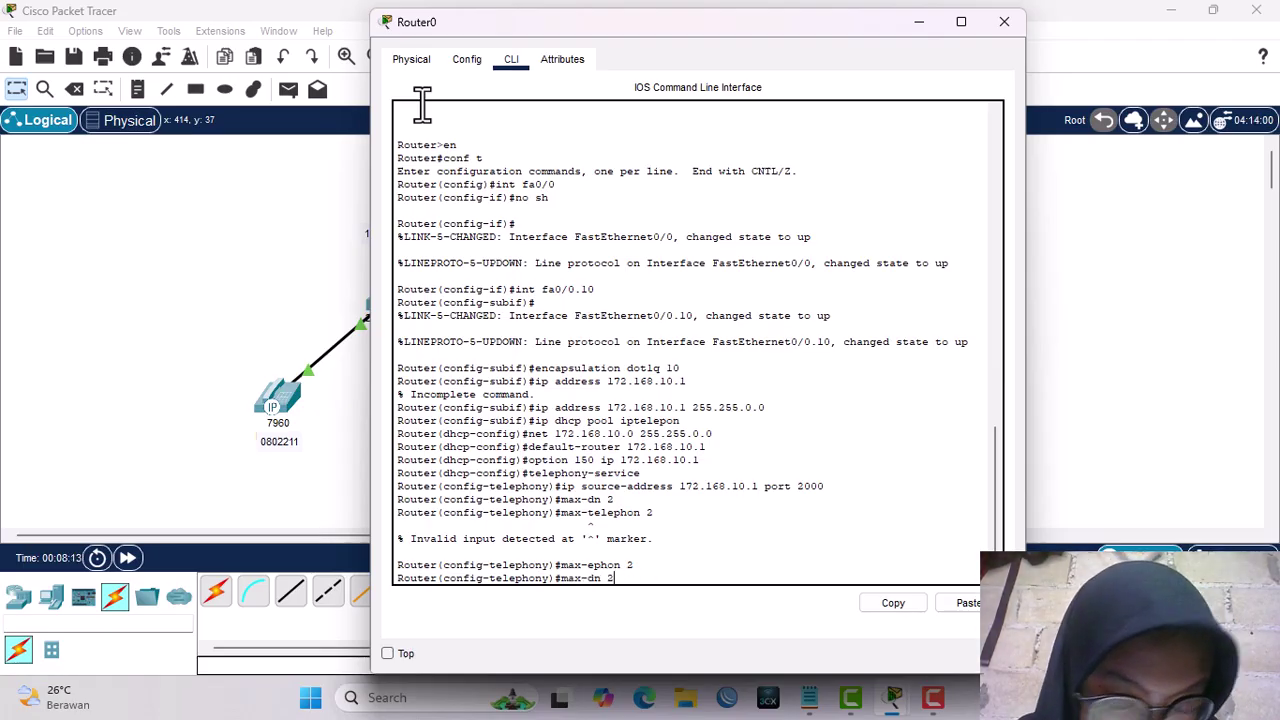
pyautogui.press('Return')
pyautogui.press('Up')
pyautogui.press('Up')
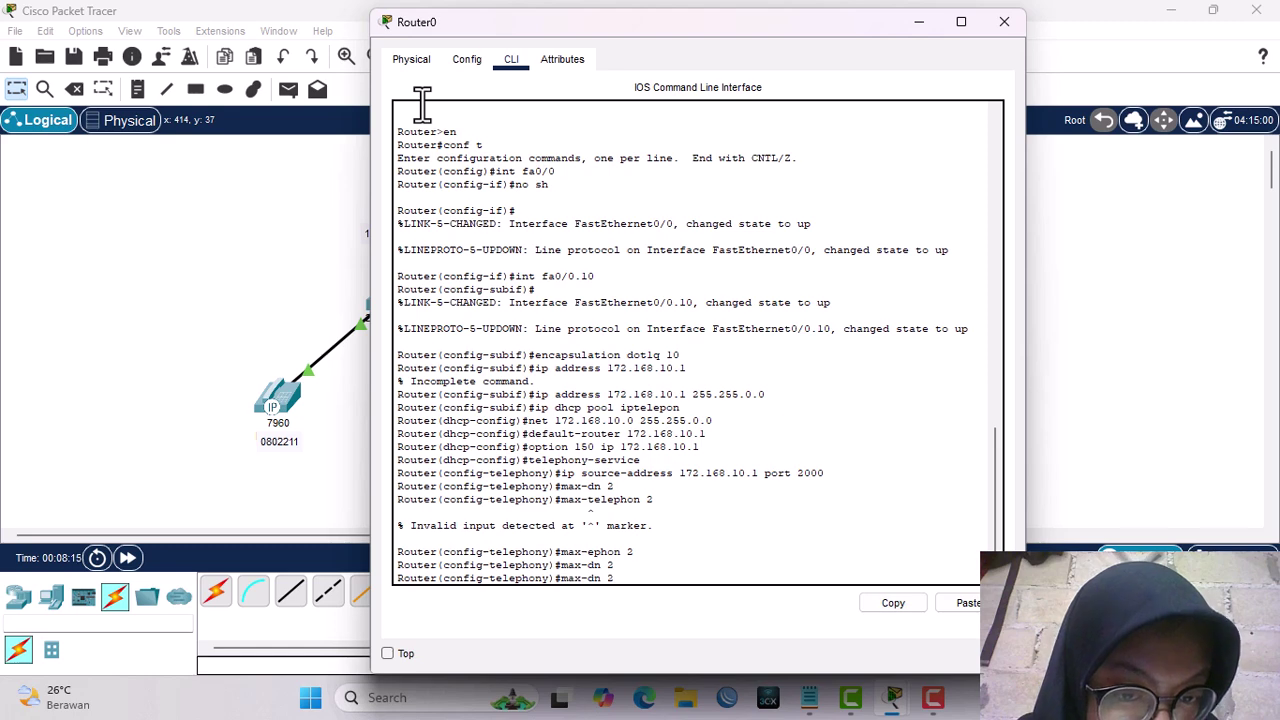
pyautogui.press('Return')
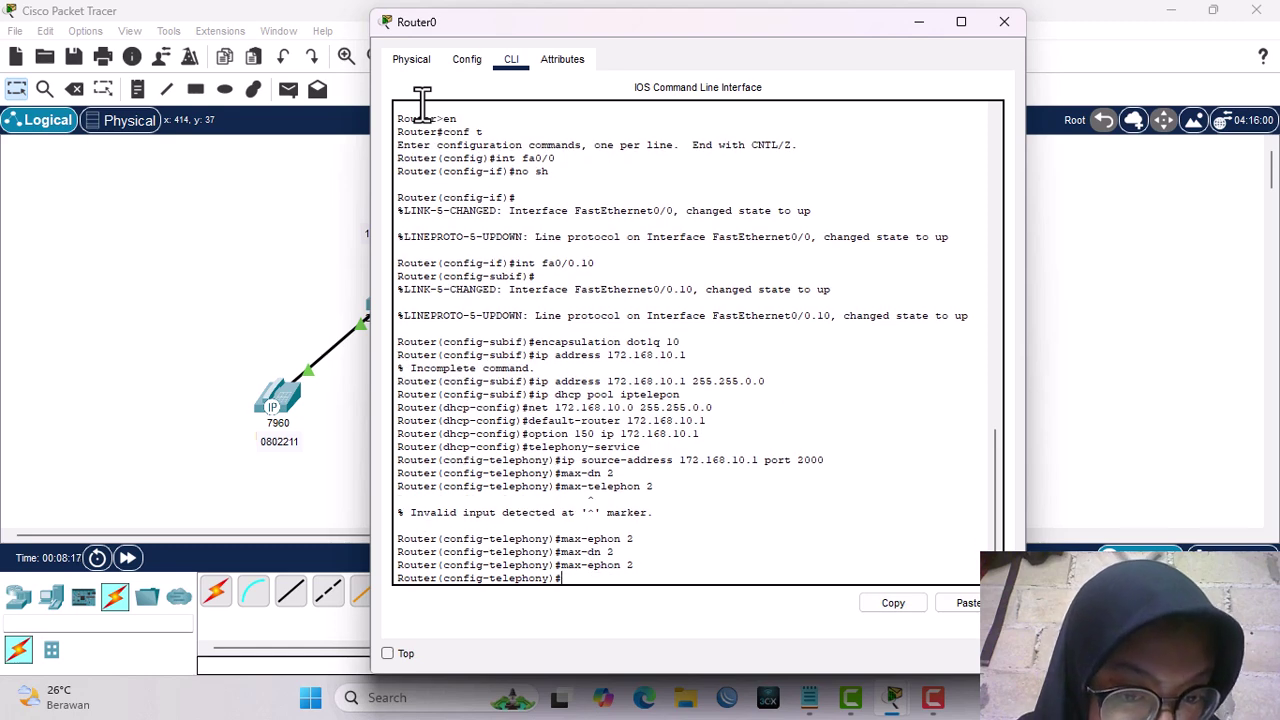
# Configure the telephony service to auto assign directory numbers 1 to 2.
pyautogui.write('auto')
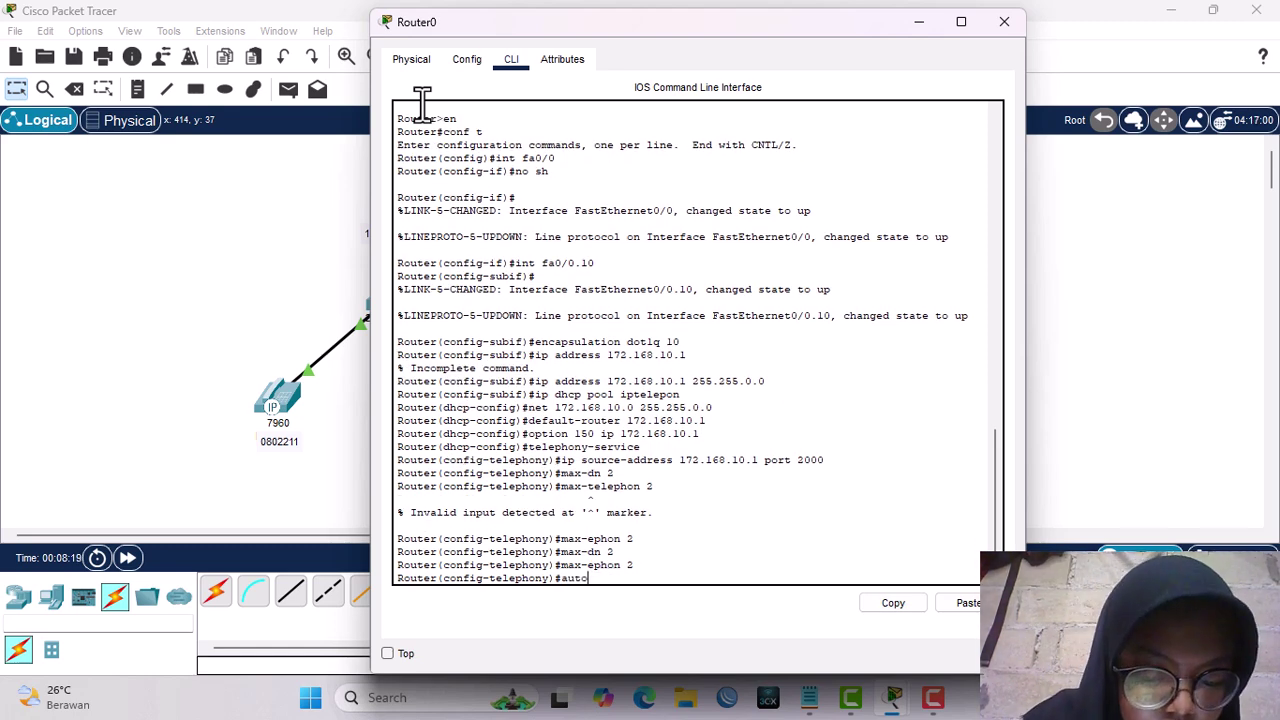
pyautogui.write(' assig')
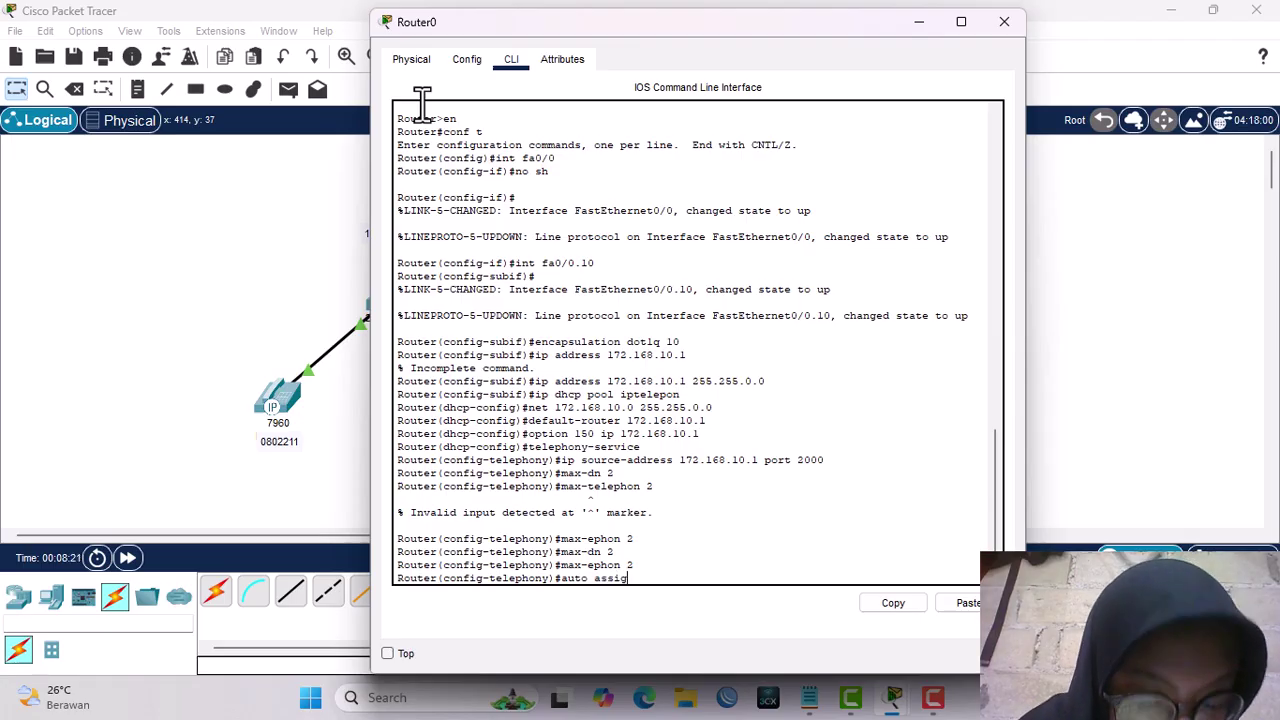
pyautogui.write('n 1 to ')
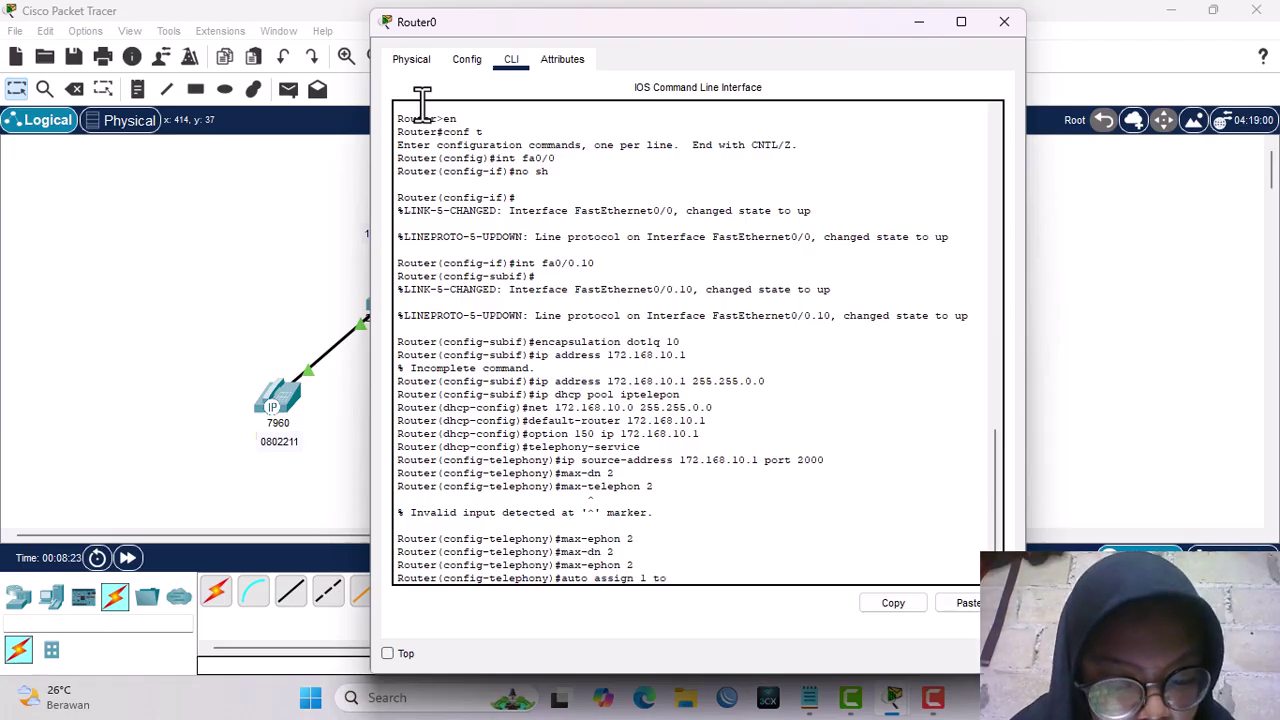
pyautogui.write('2')
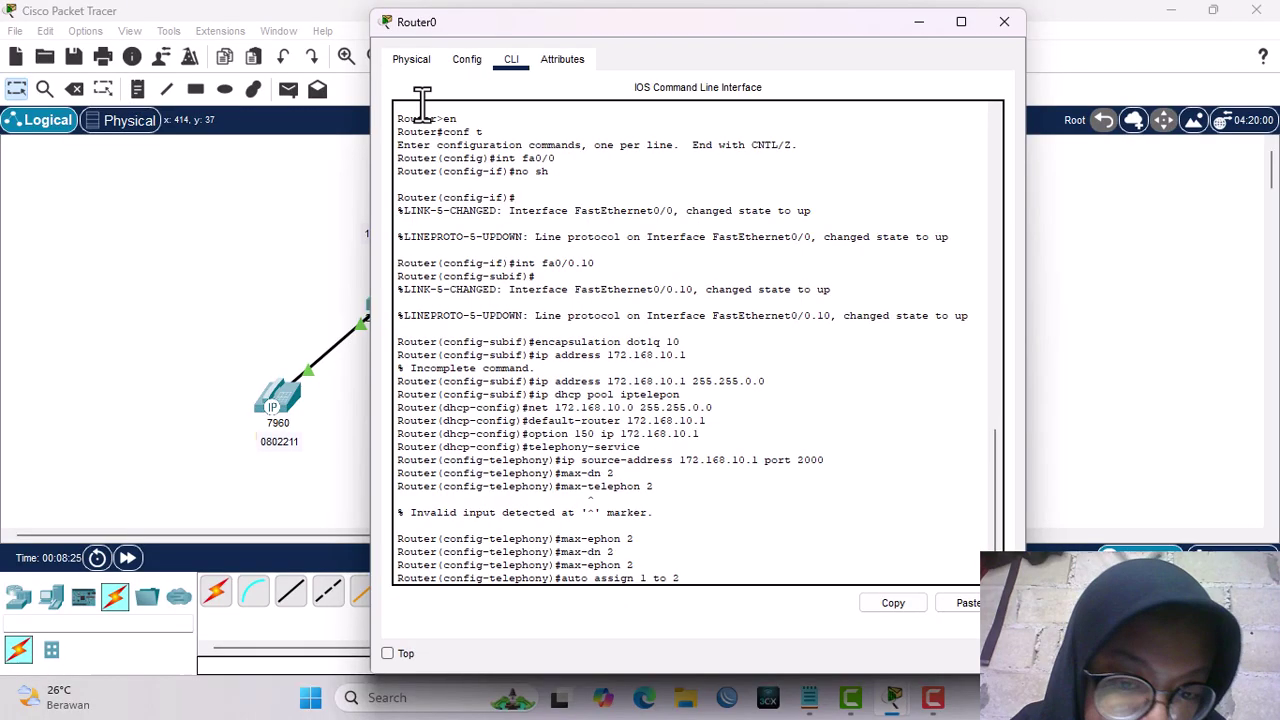
pyautogui.press('Return')
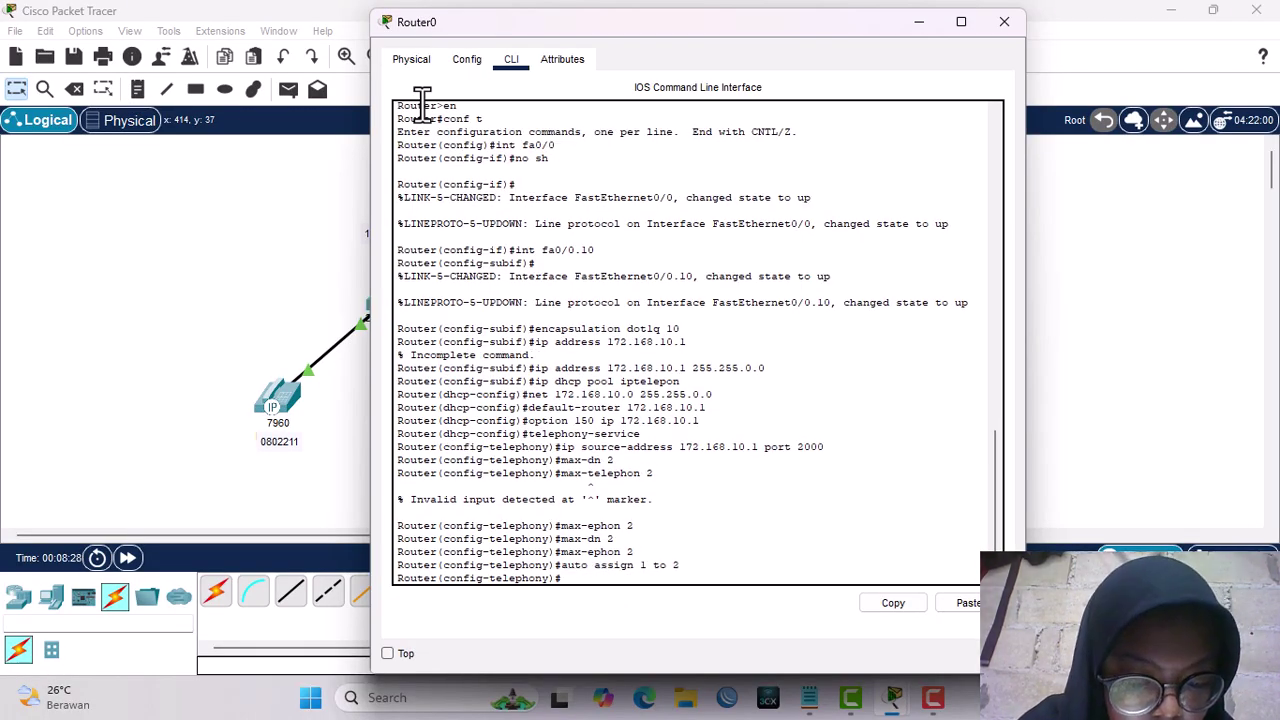
# Create directory number entry ephone-dn 1 on Router0.
pyautogui.write('eph')
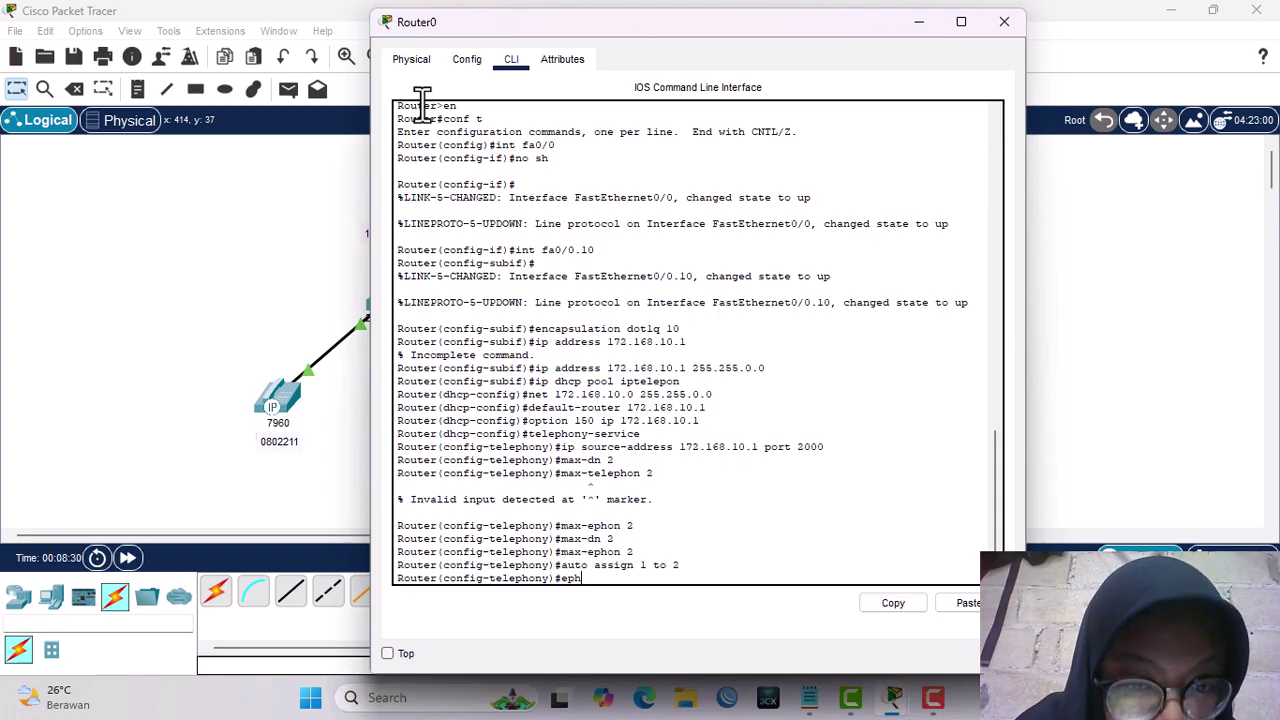
pyautogui.write('one')
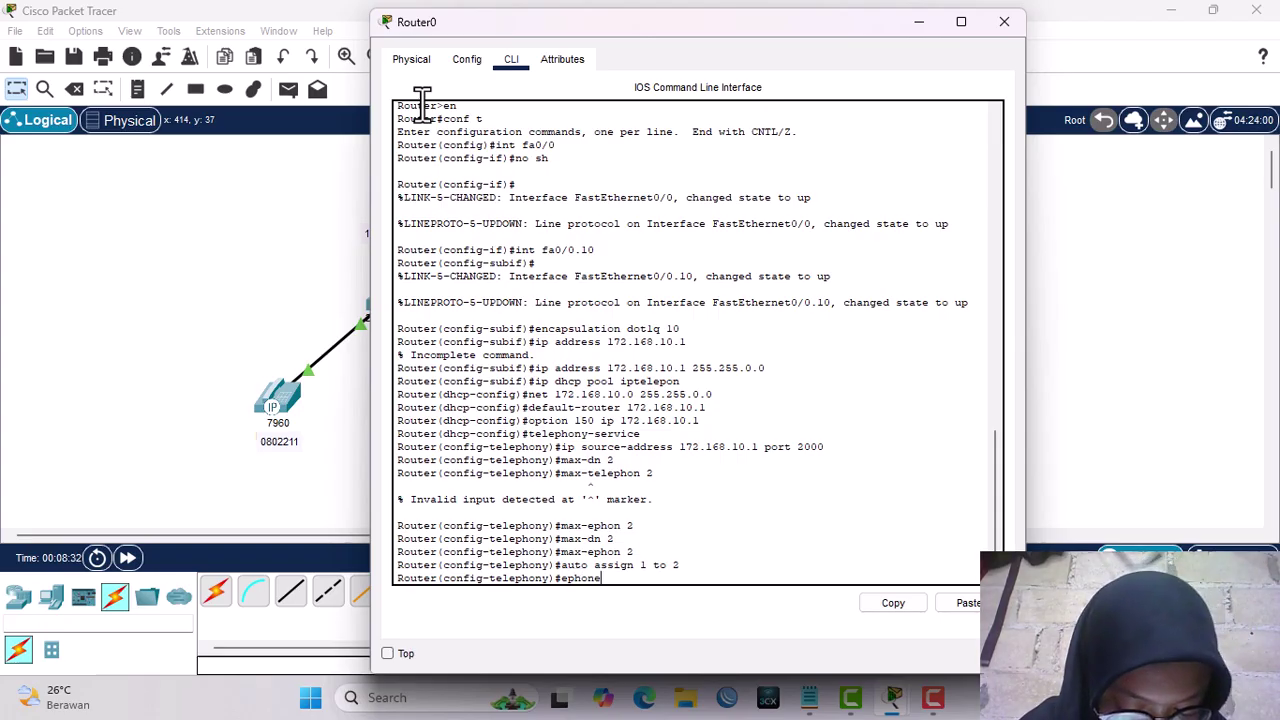
pyautogui.write('-dn')
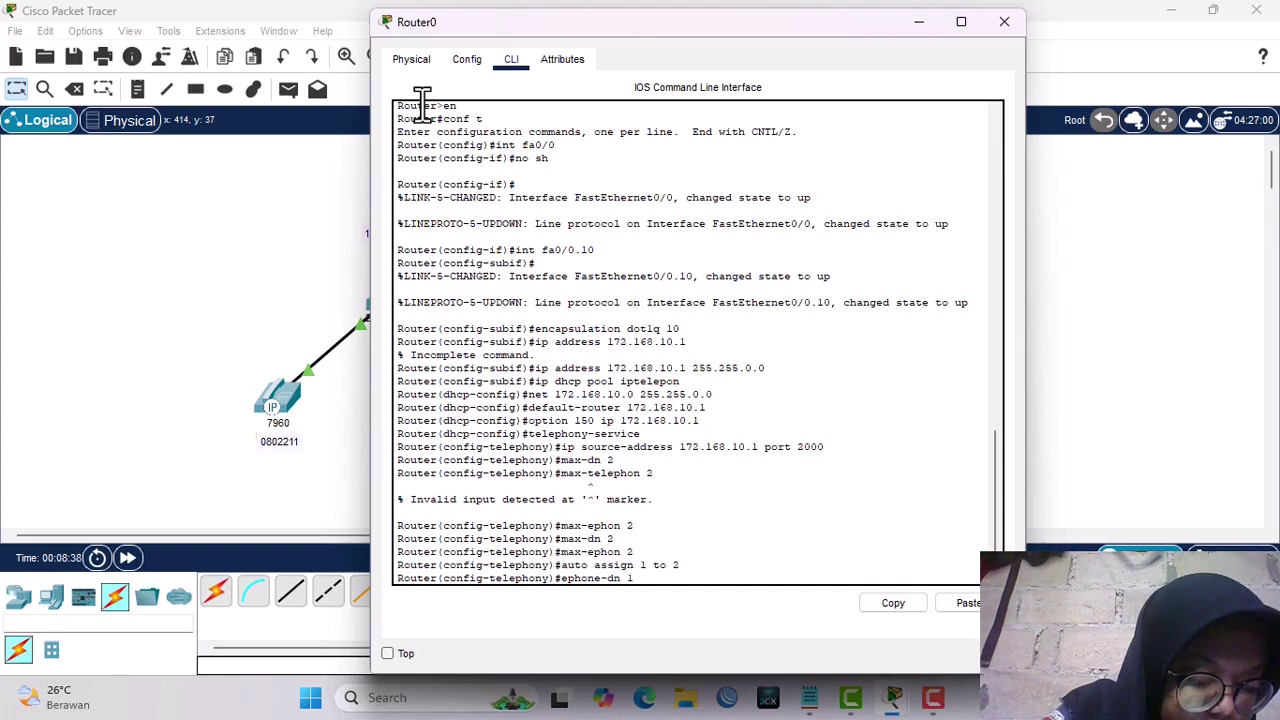
pyautogui.write(' 1')
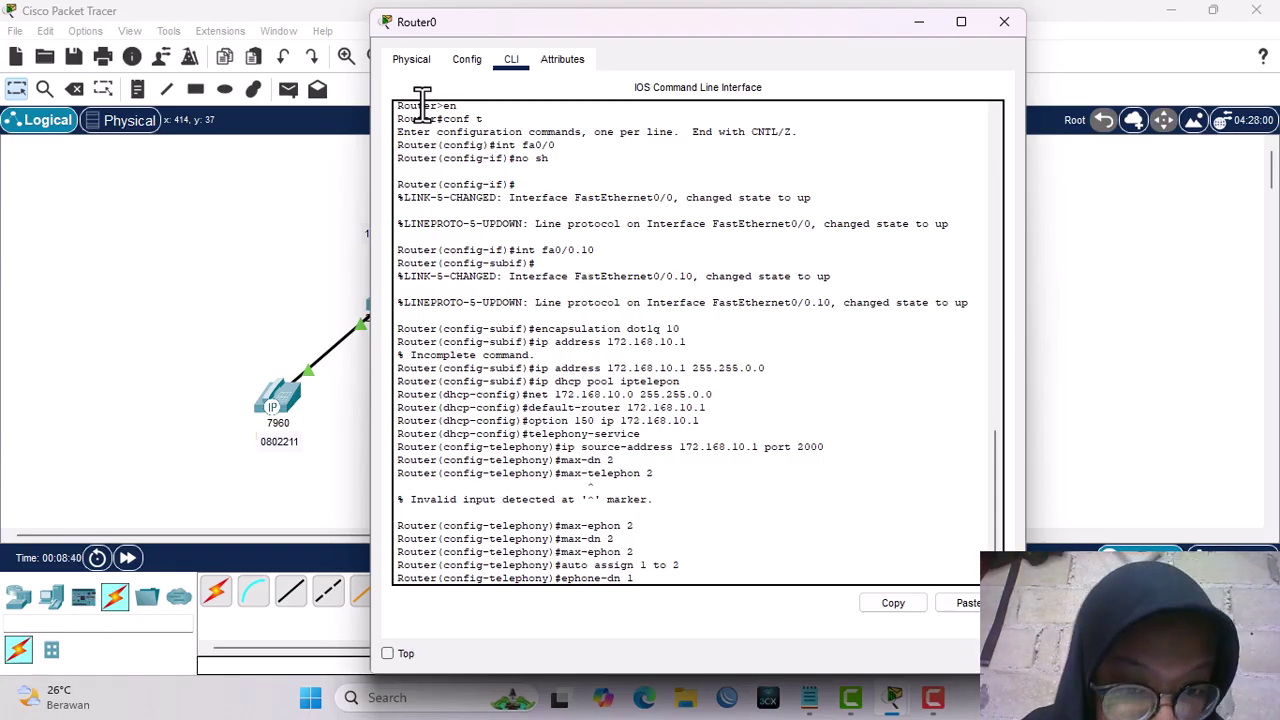
pyautogui.press('Return')
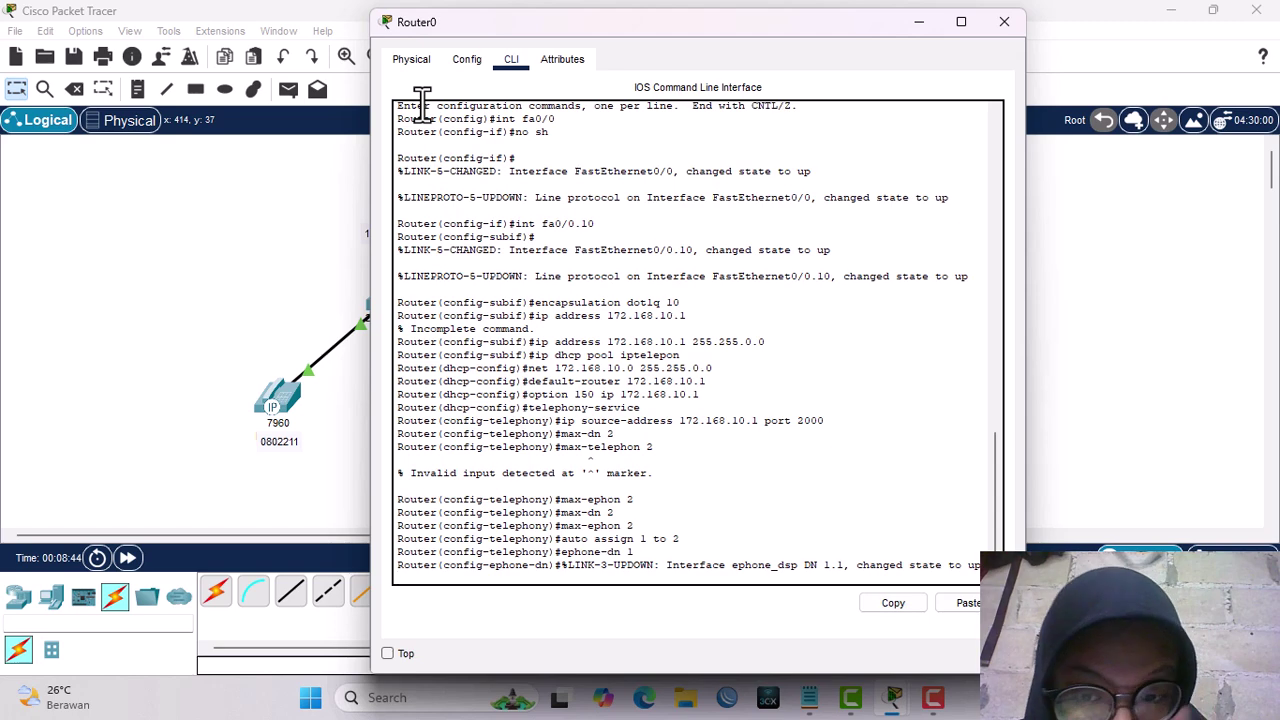
pyautogui.press('Return')
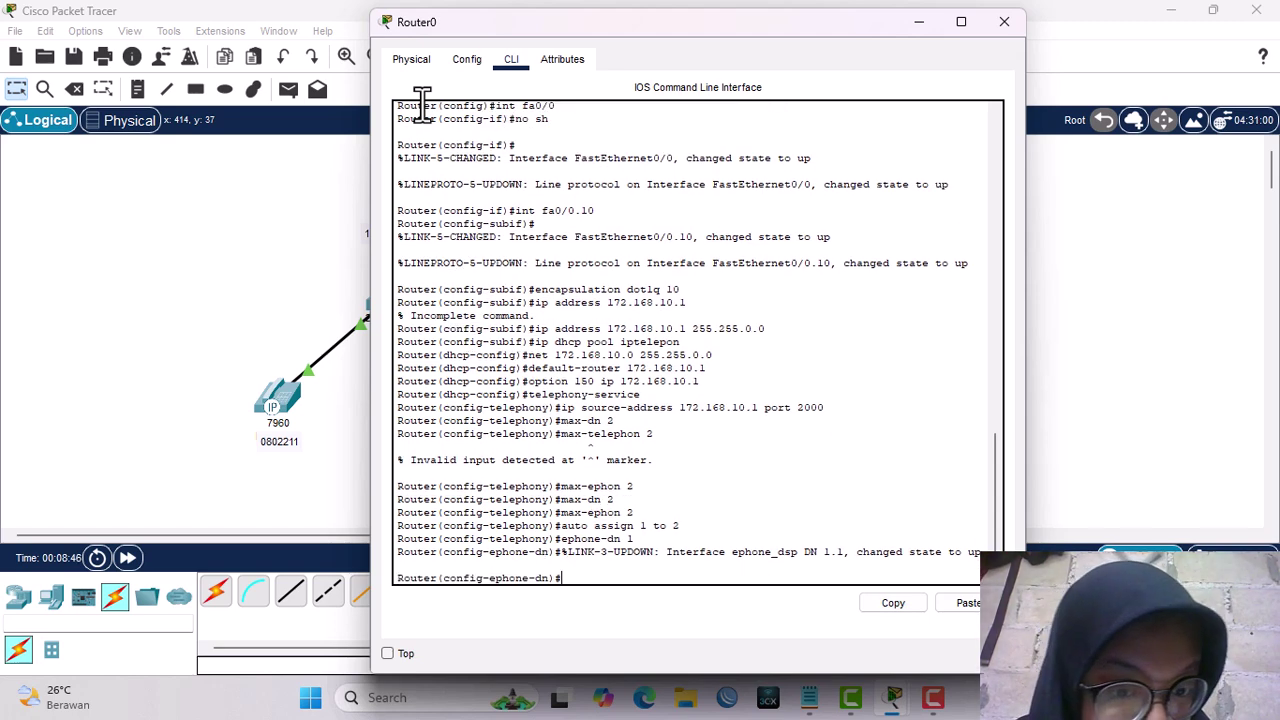
# Assign ephone-dn 1 the phone number labelled under Switch0's first IP phone in the topology.
pyautogui.write('num')
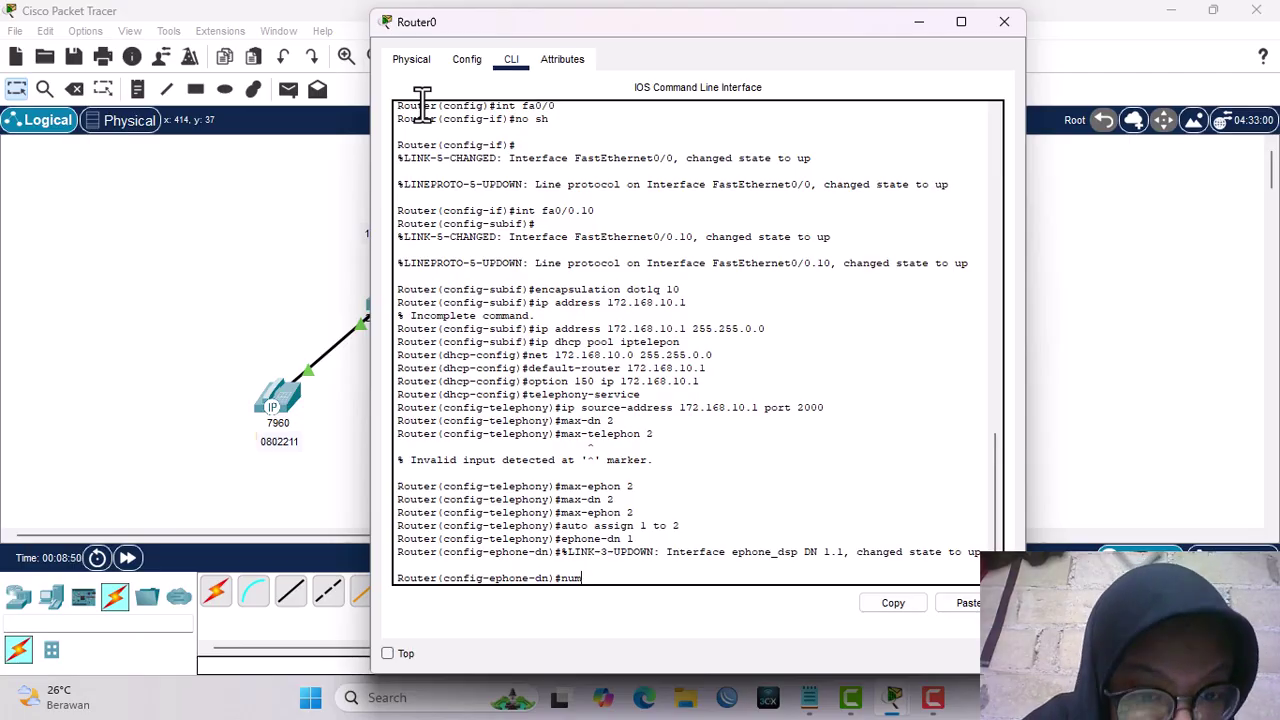
pyautogui.write('ber')
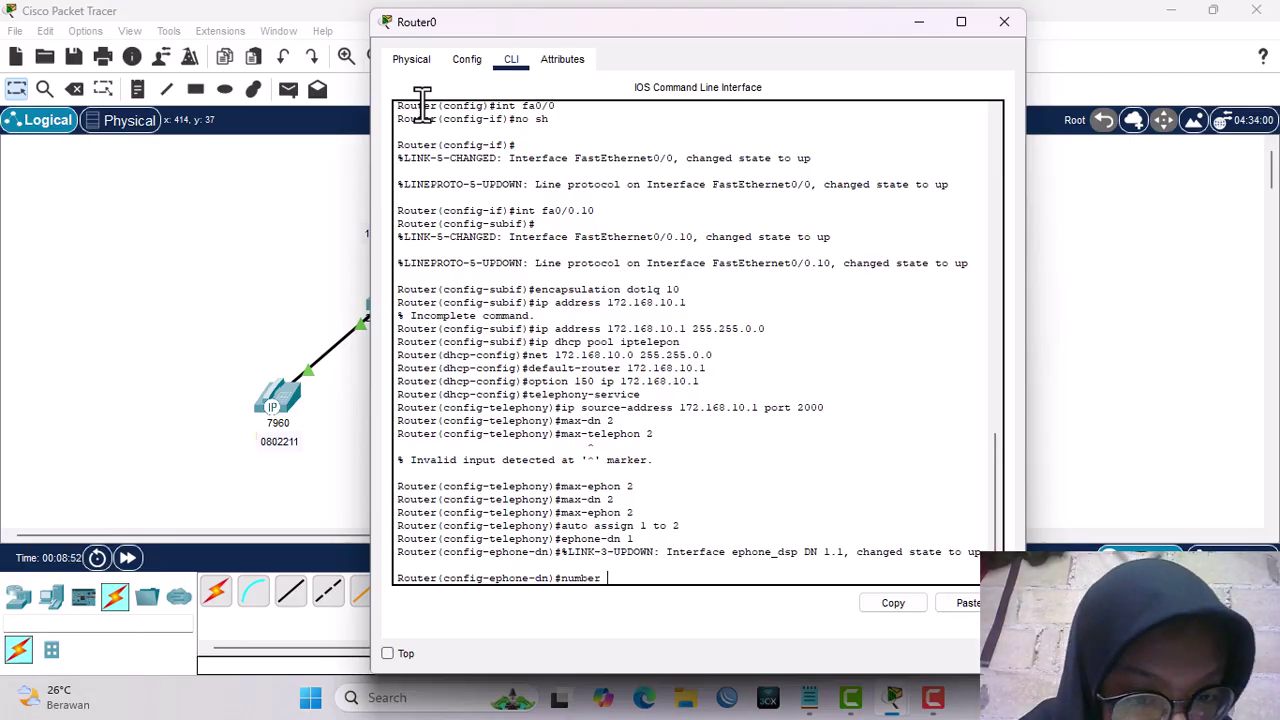
pyautogui.write(' 0')
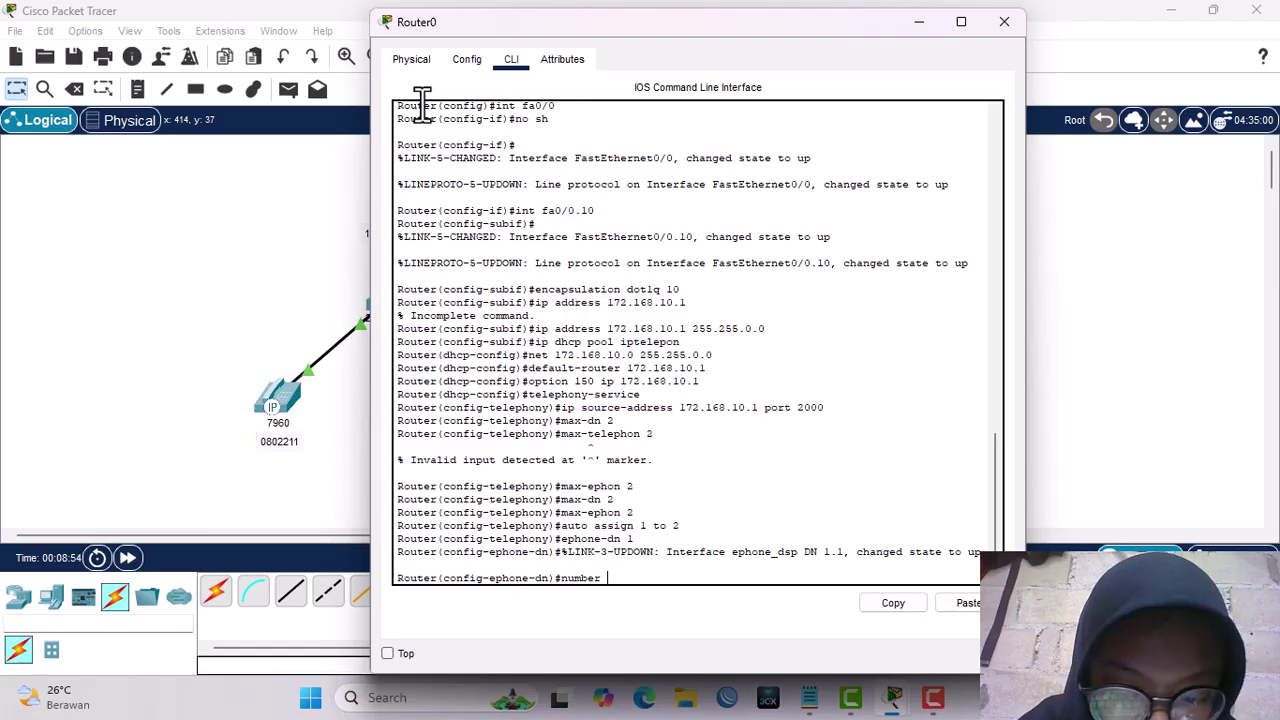
pyautogui.write('80')
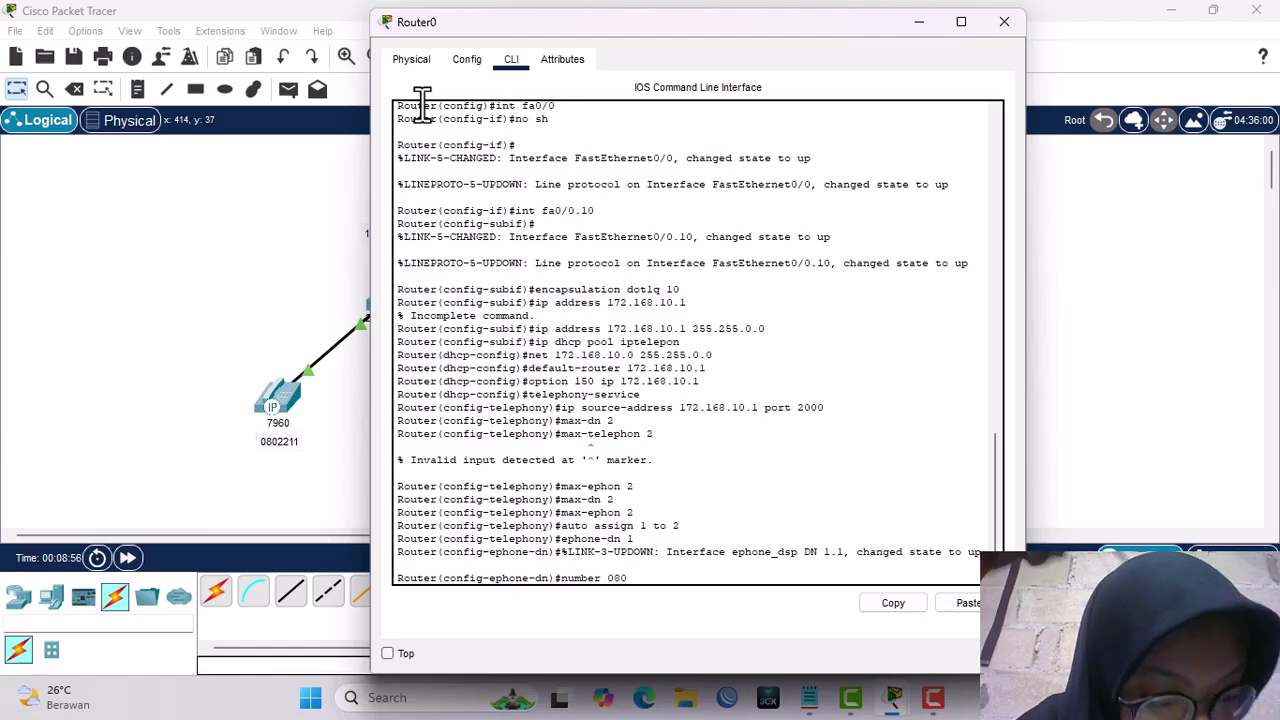
pyautogui.write('2211')
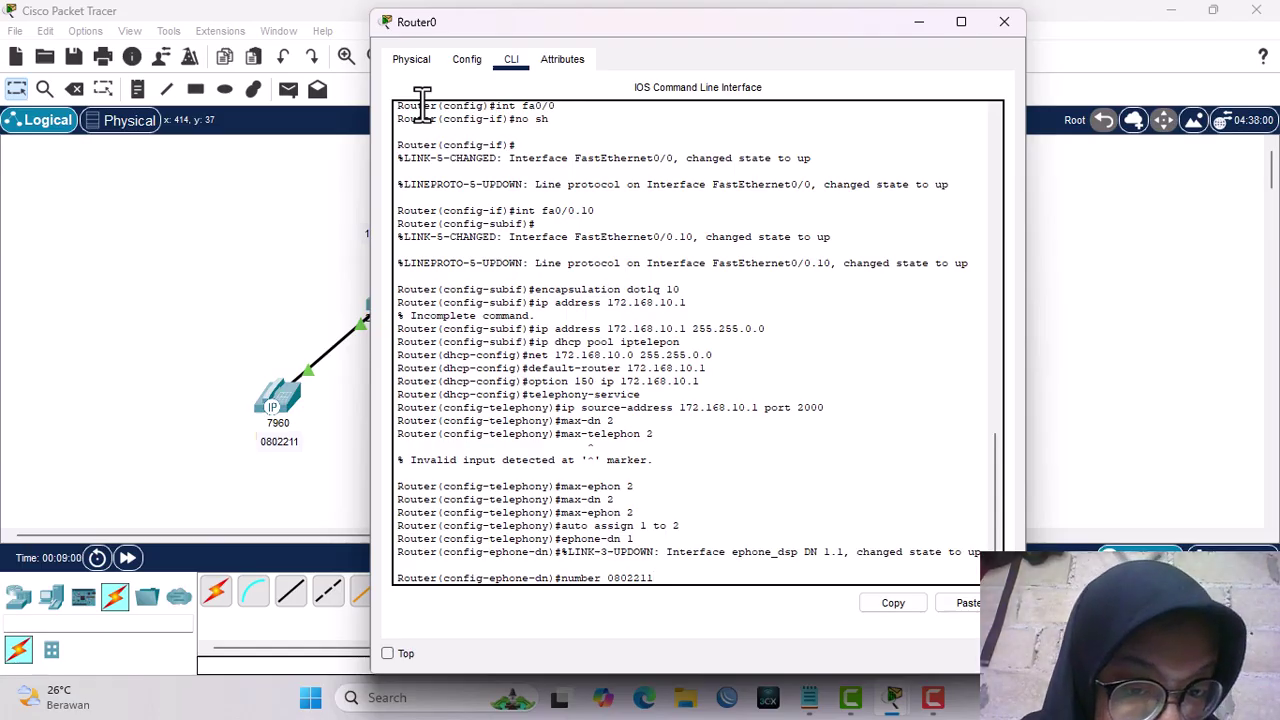
pyautogui.press('Return')
# Create a second directory number entry, ephone-dn 2, on Router0.
pyautogui.write('epho')
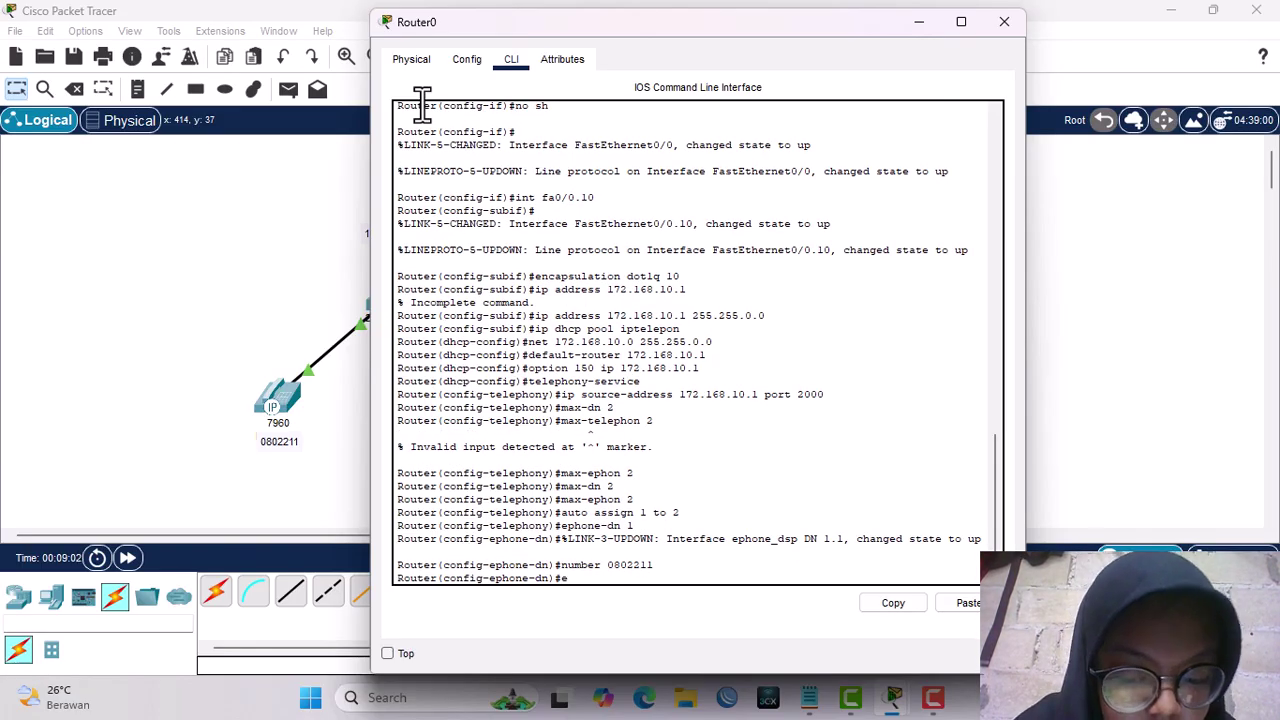
pyautogui.write('ne')
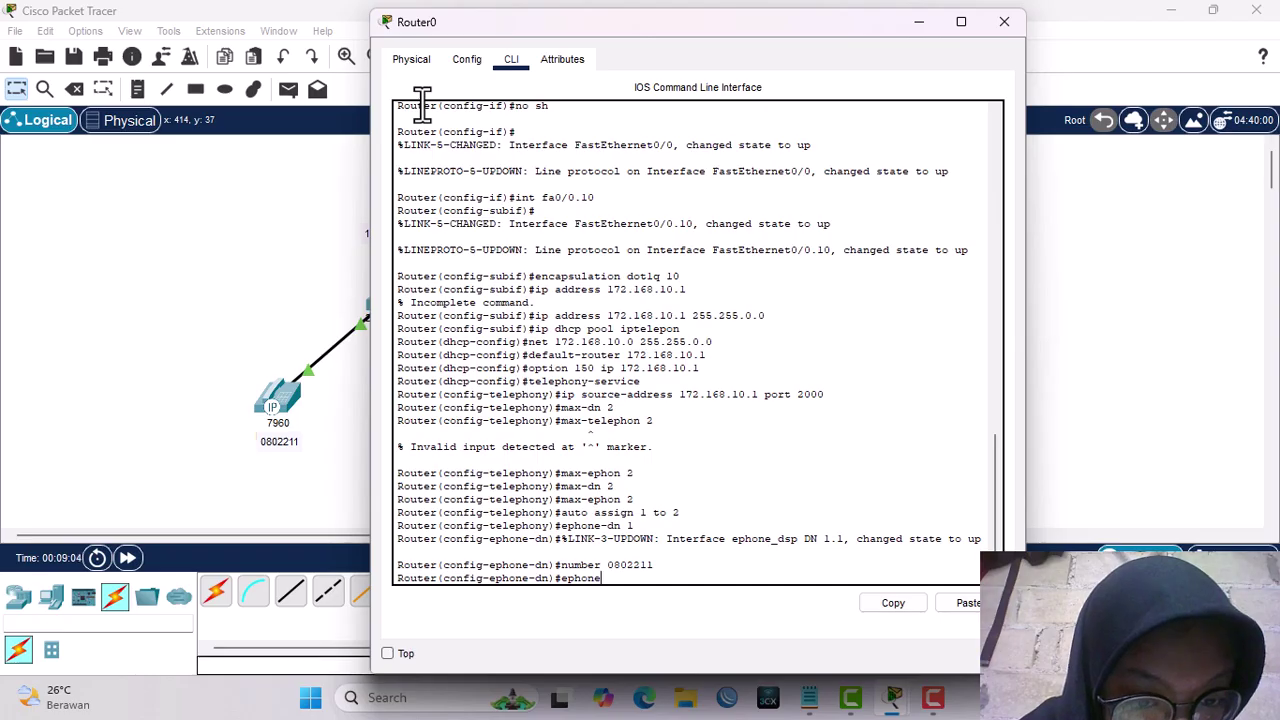
pyautogui.write('-dn 2')
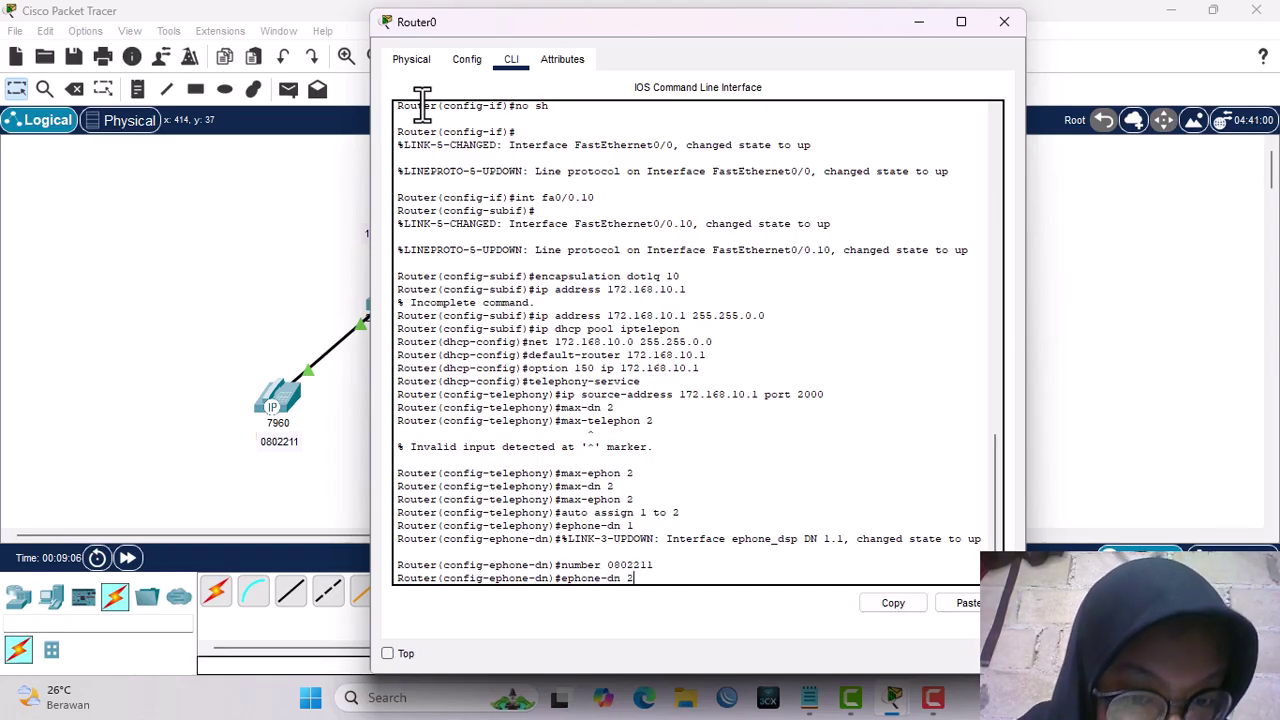
pyautogui.press('Return')
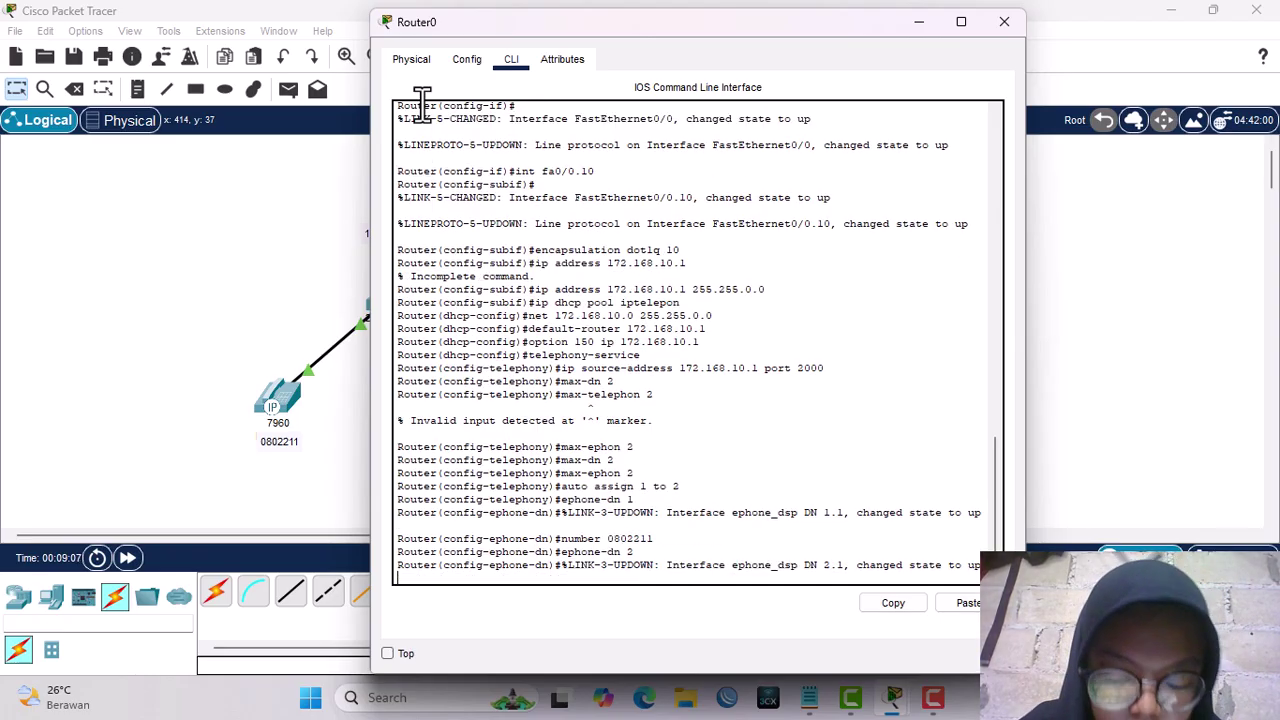
pyautogui.press('Return')
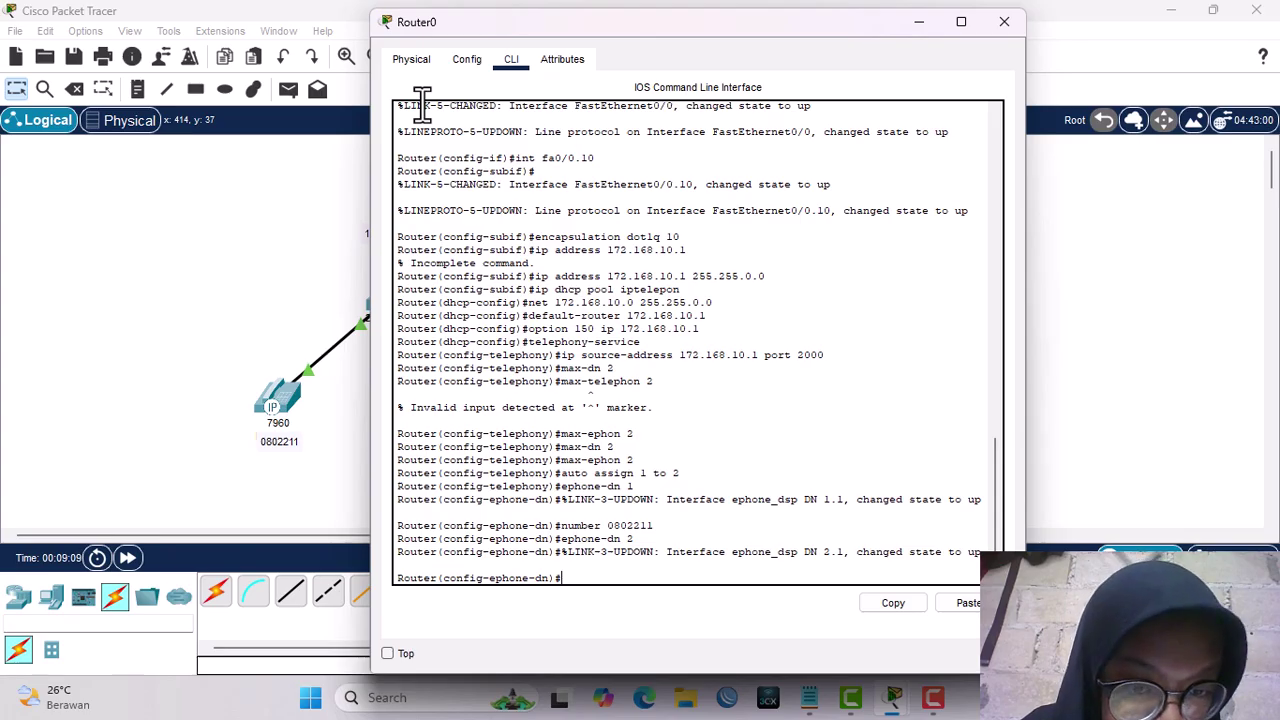
# Assign ephone-dn 2 the phone number labelled under Switch0's second IP phone in the topology.
pyautogui.press('Up')
pyautogui.press('Up')
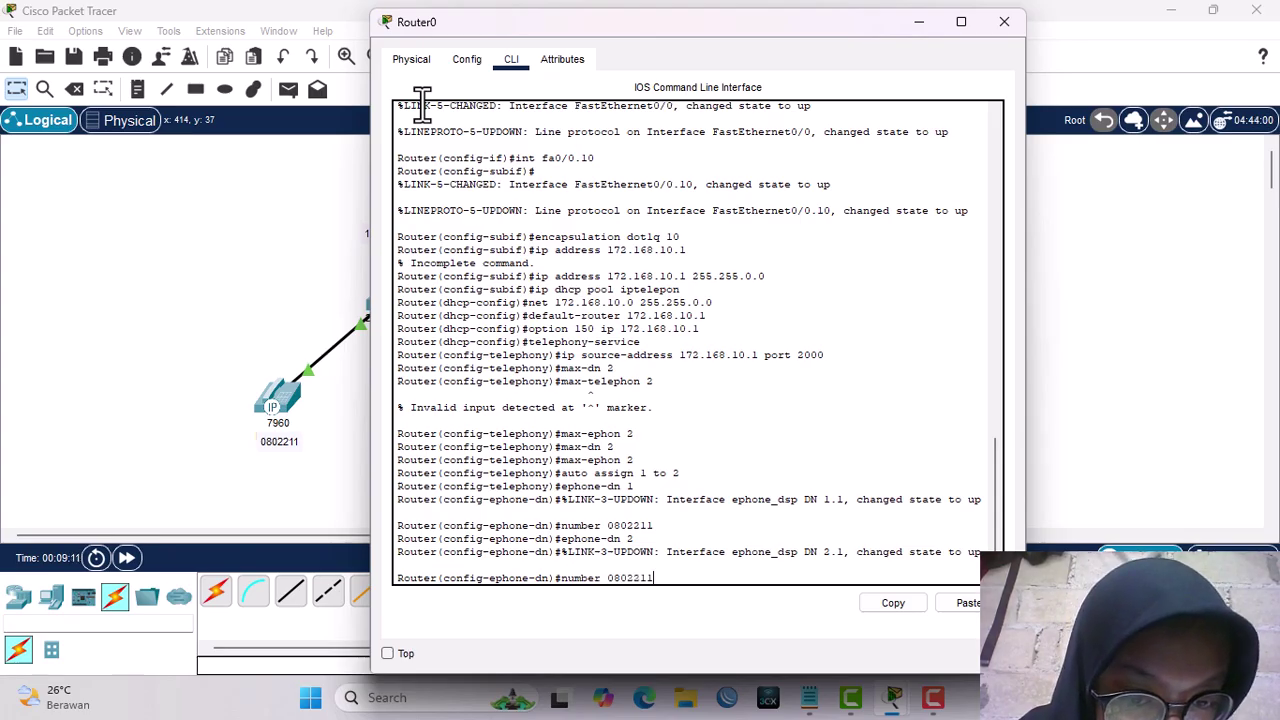
pyautogui.press('BackSpace')
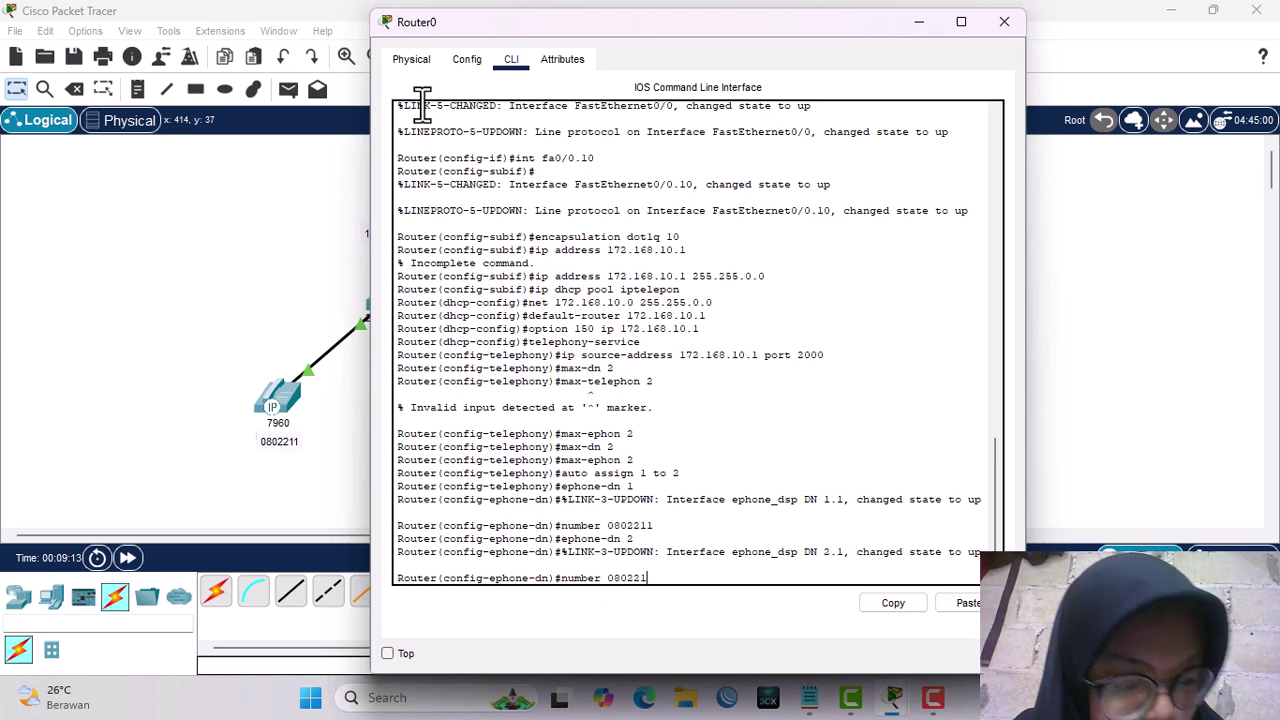
pyautogui.write('2')
pyautogui.press('Return')
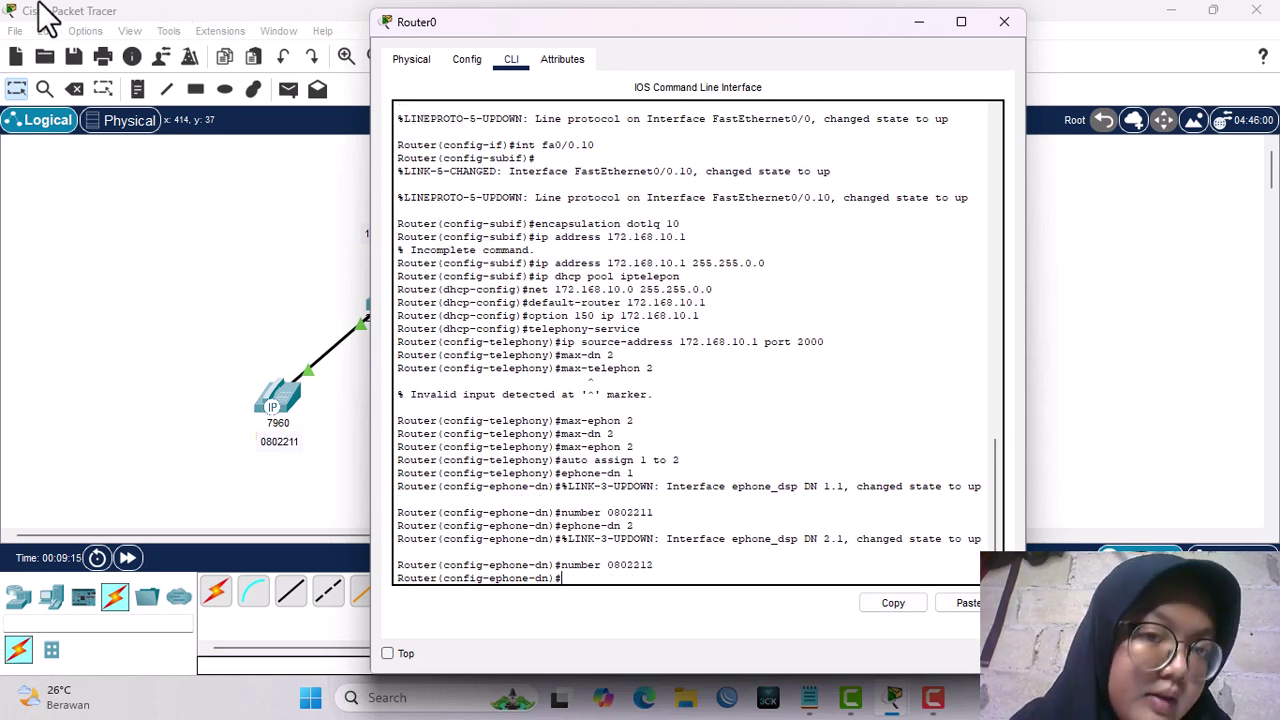
# Open Switch0's command line and enter privileged mode followed by global configuration mode.
pyautogui.click(298, 302)
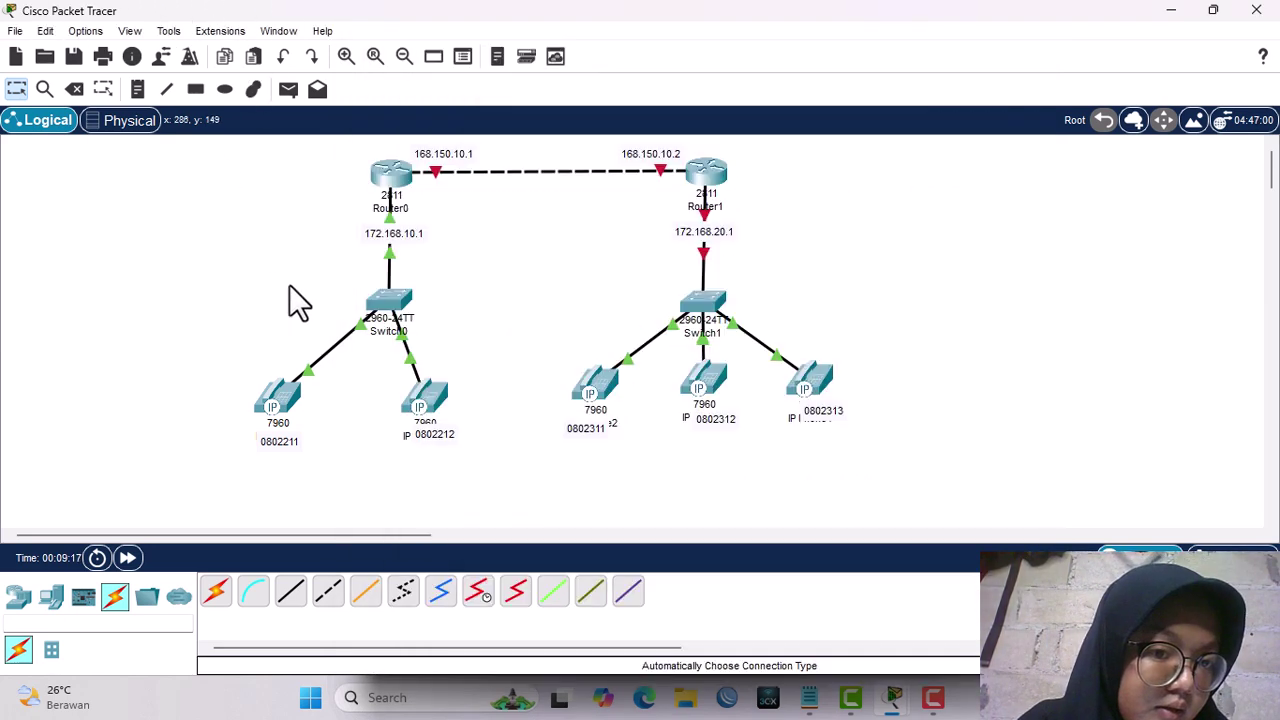
pyautogui.click(398, 318)
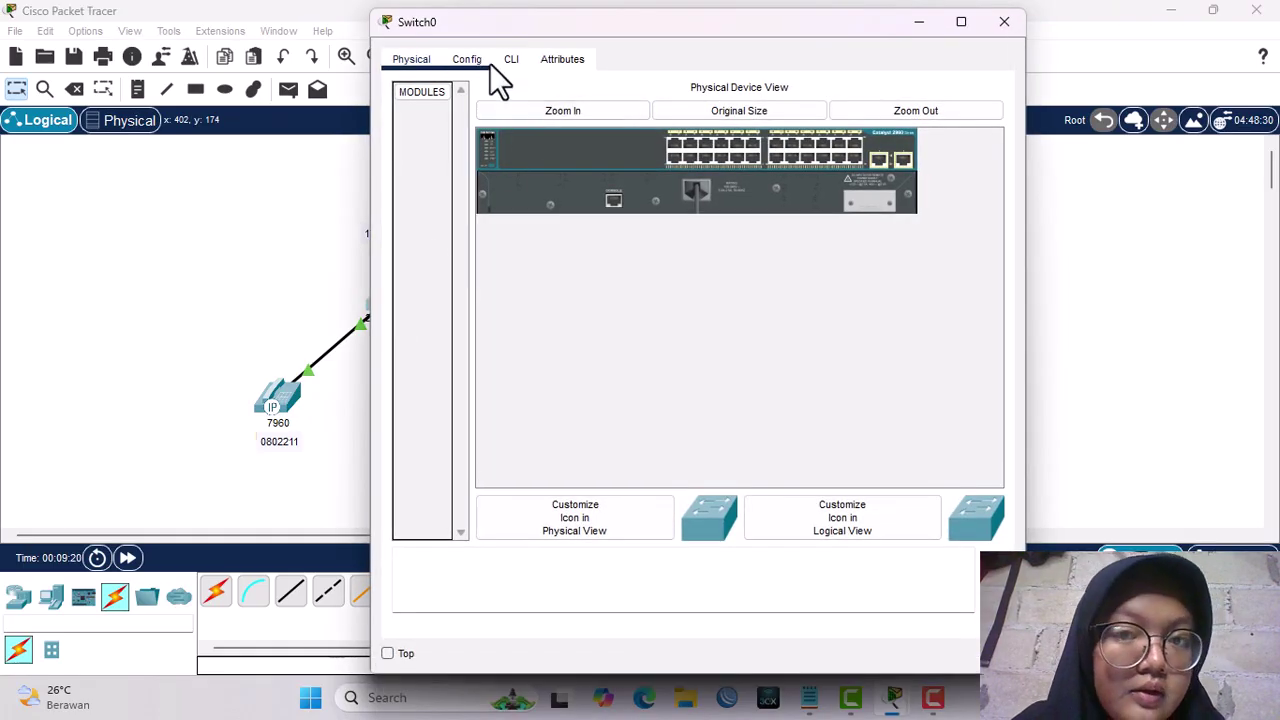
pyautogui.click(506, 63)
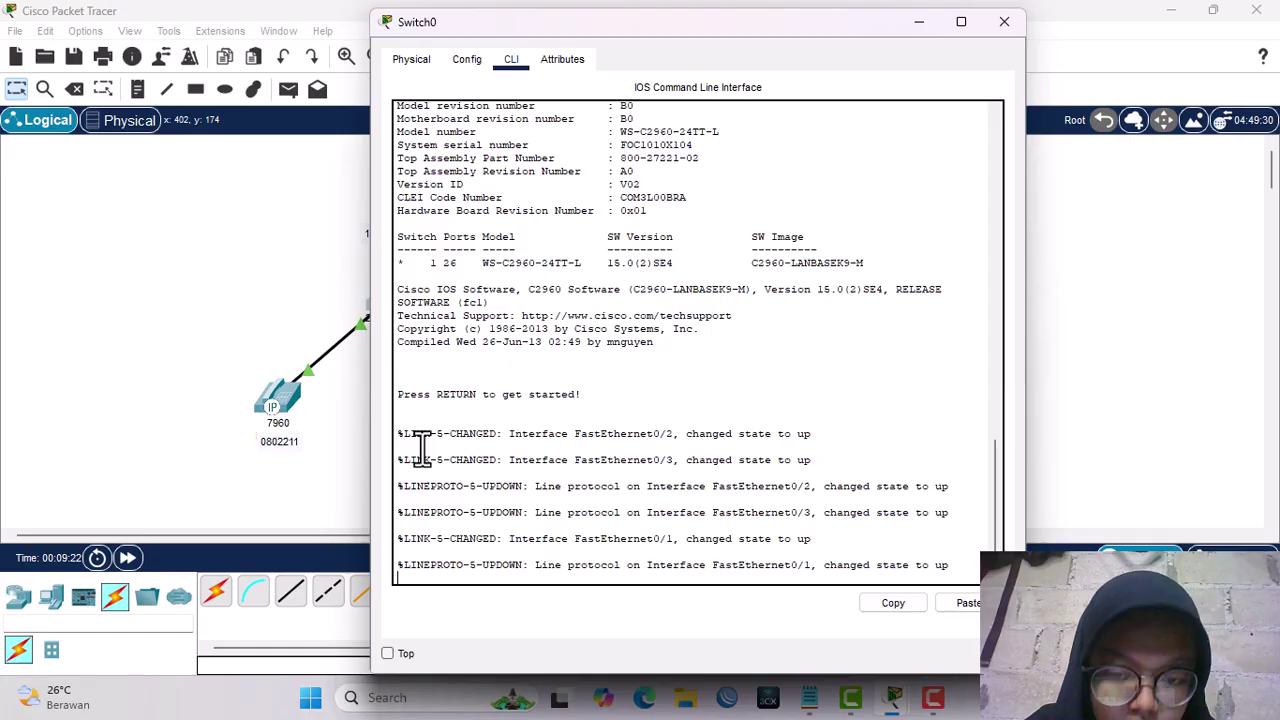
pyautogui.press('Return')
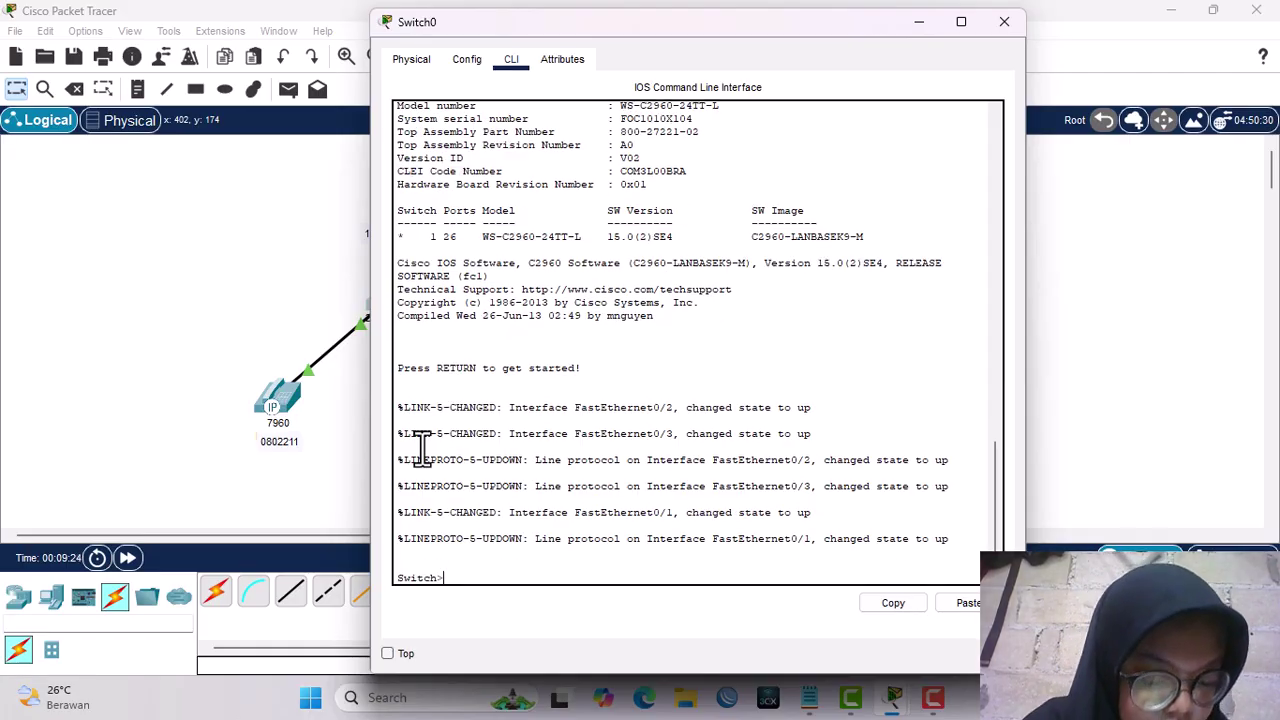
pyautogui.write('en')
pyautogui.press('Return')
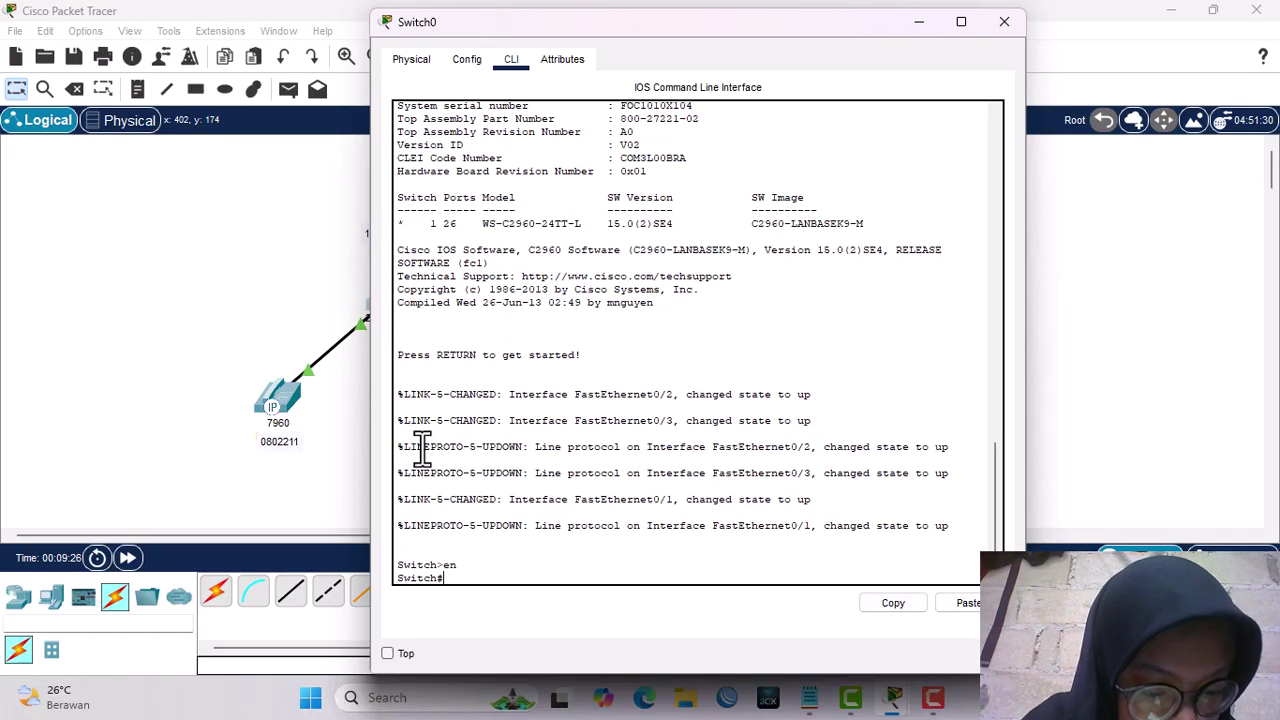
pyautogui.write('conf t')
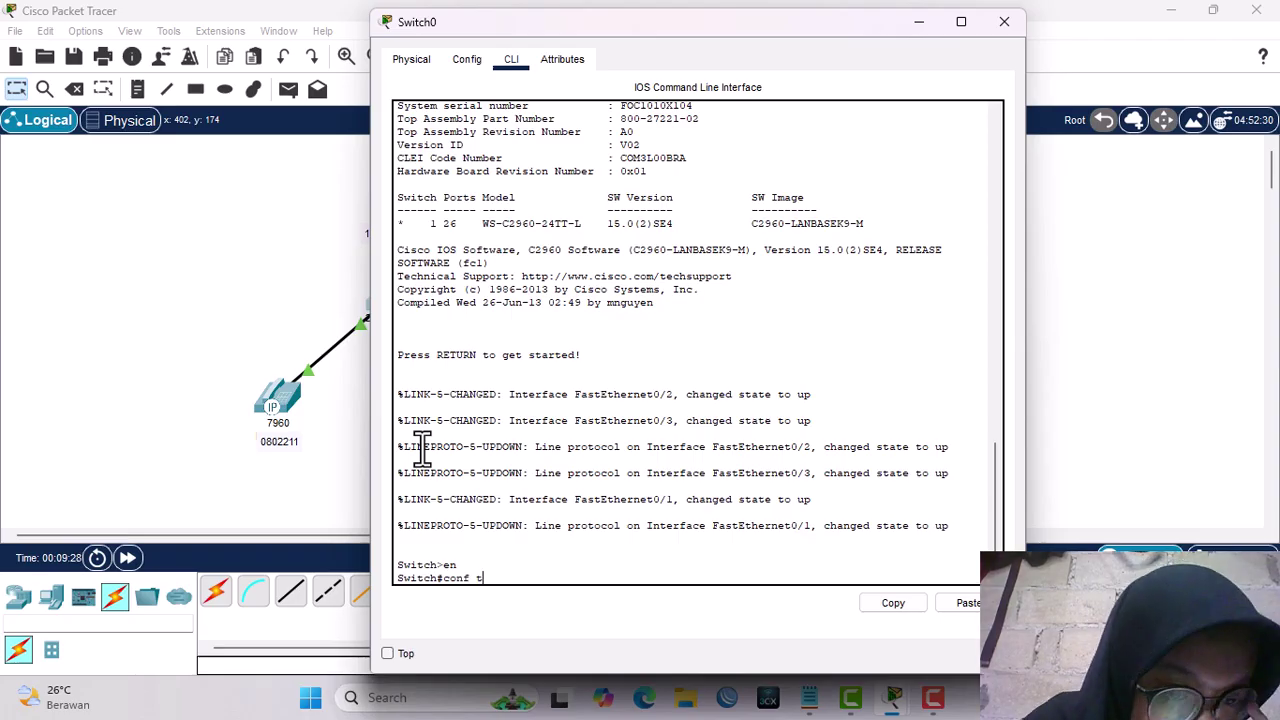
pyautogui.press('Return')
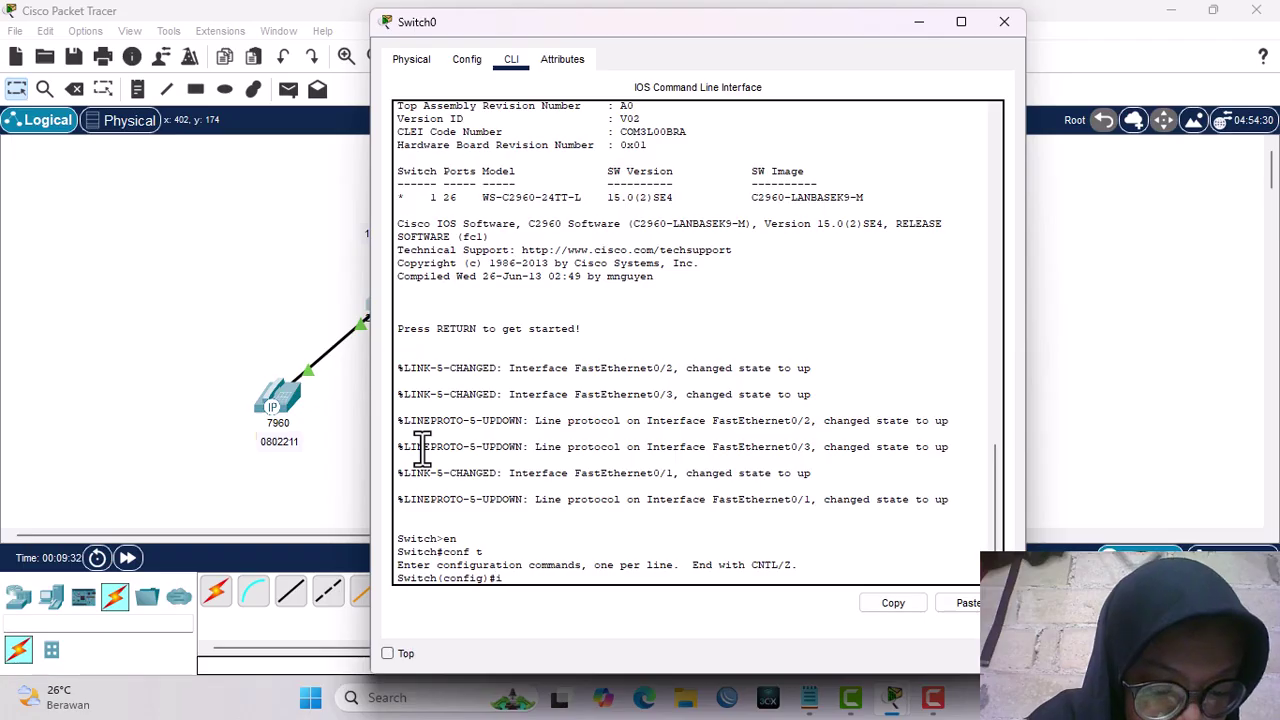
# Create VLAN 10 on Switch0.
pyautogui.write('i')
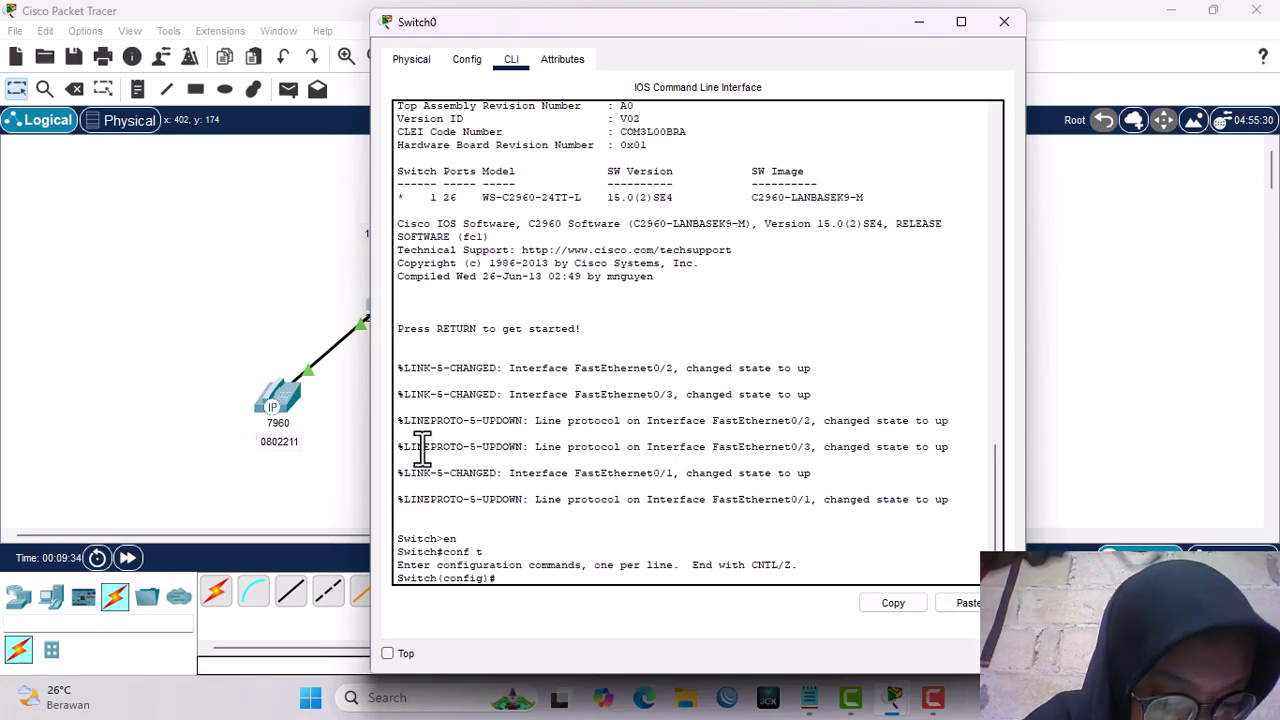
pyautogui.press('BackSpace')
pyautogui.write('vln')
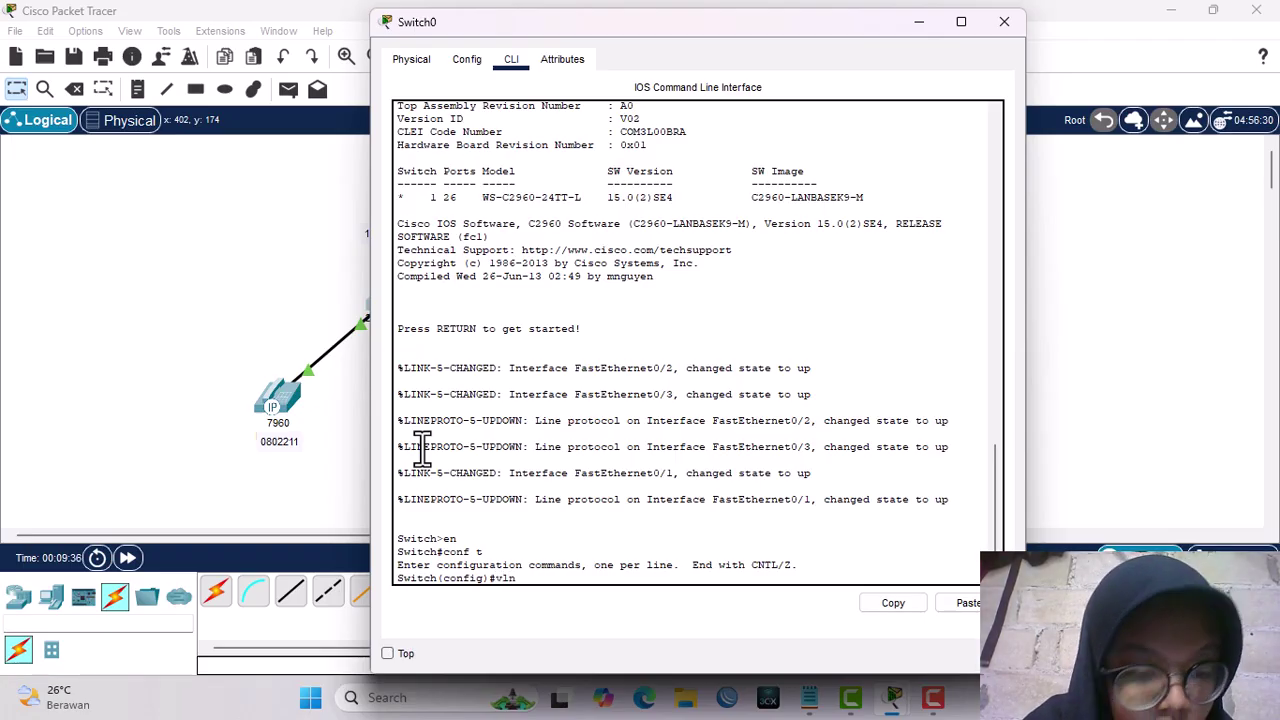
pyautogui.press('BackSpace')
pyautogui.press('BackSpace')
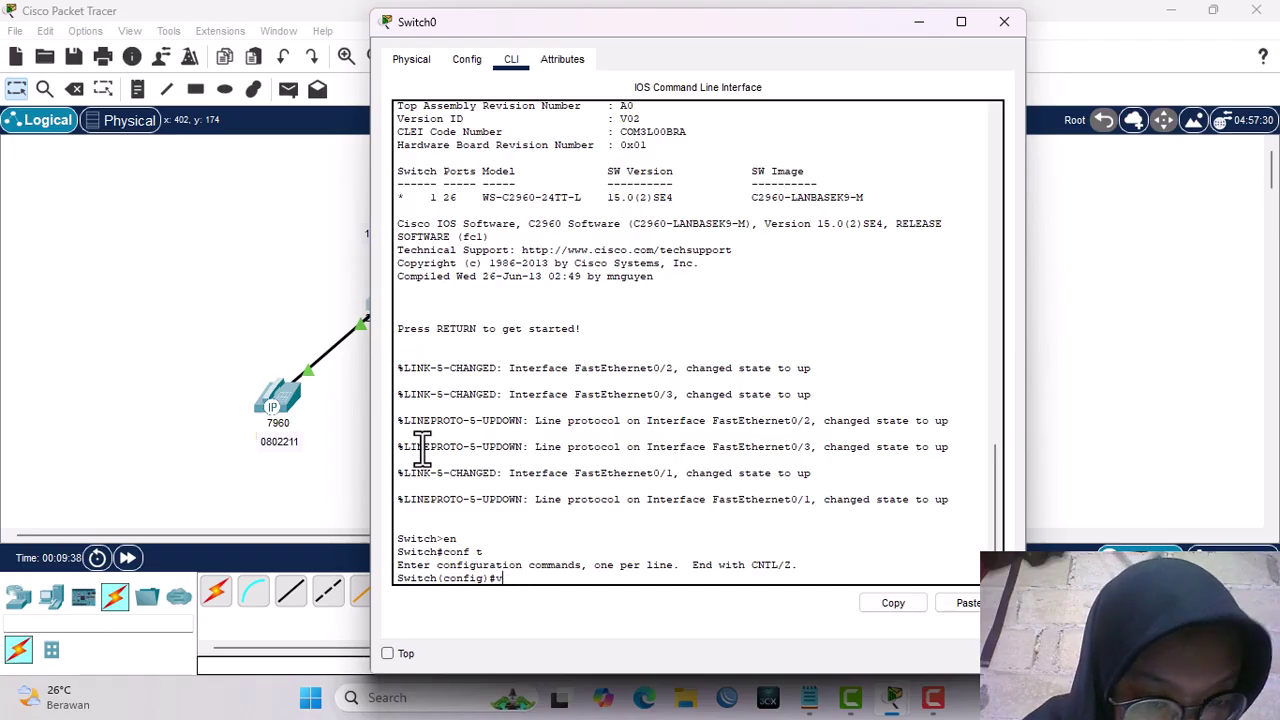
pyautogui.write('lan 10')
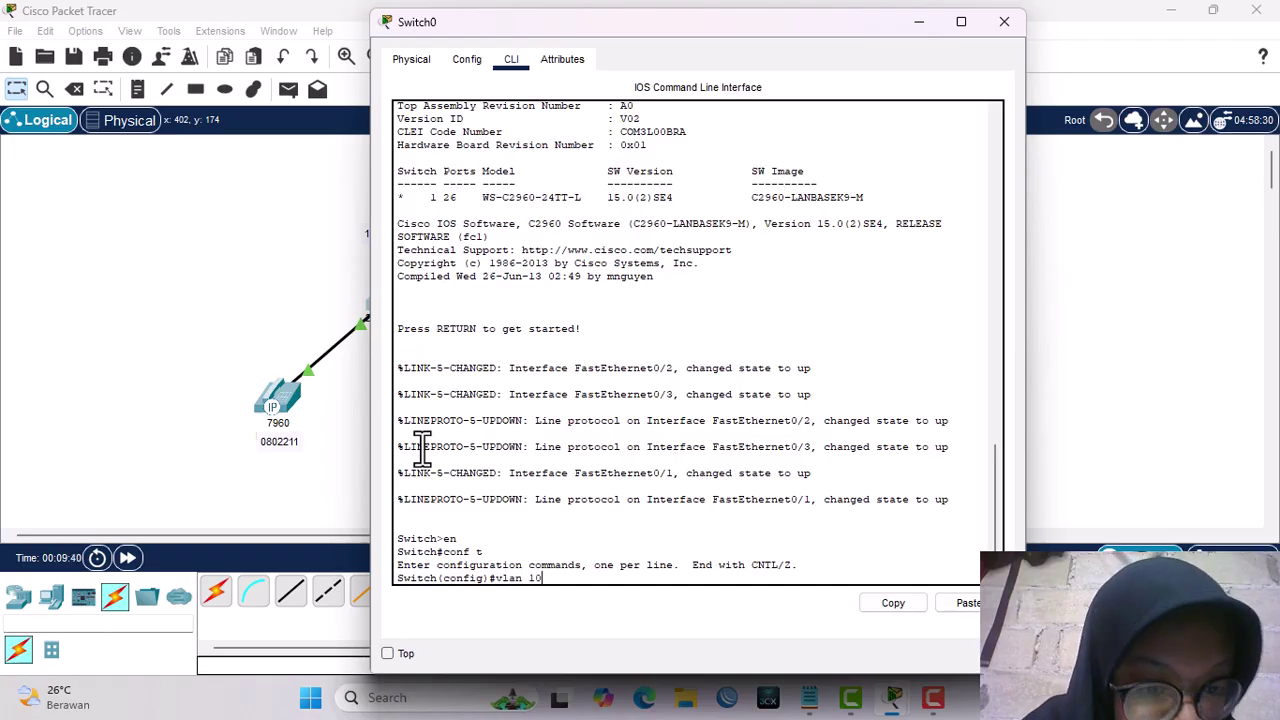
pyautogui.press('Return')
# Set Switch0's FastEthernet0/1 interface to switchport trunk mode.
pyautogui.write('int fa0')
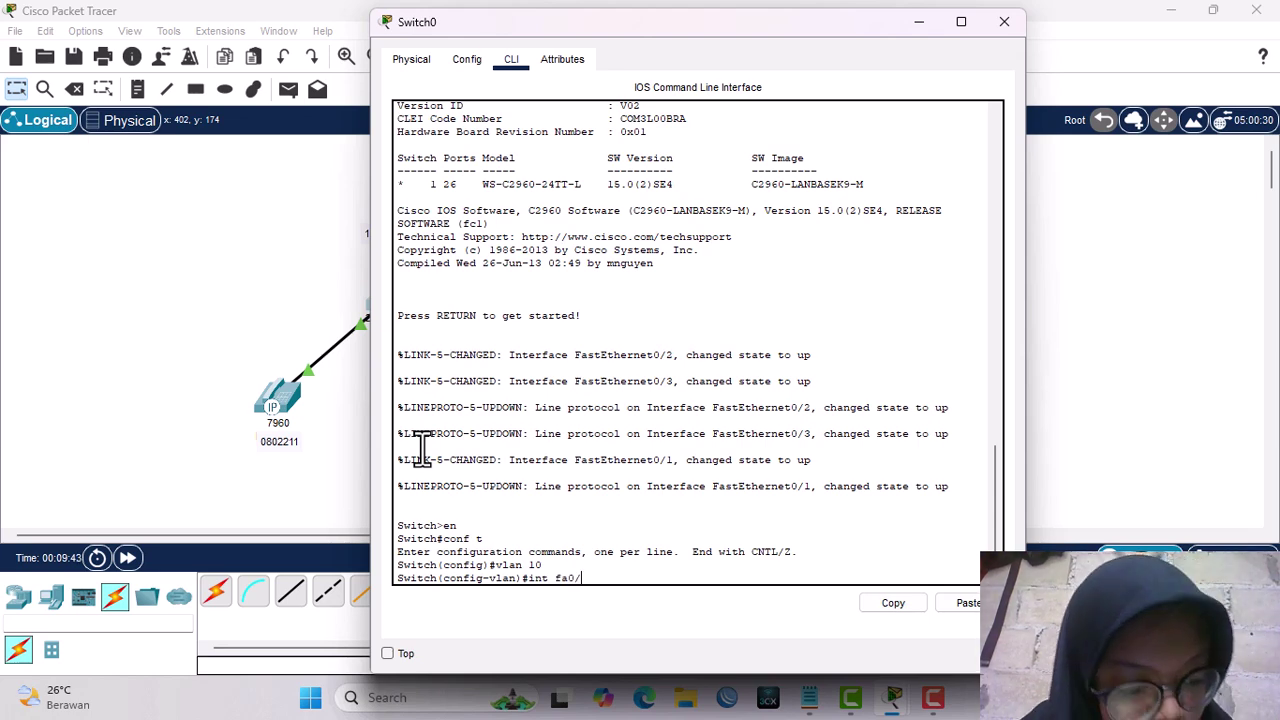
pyautogui.write('/1')
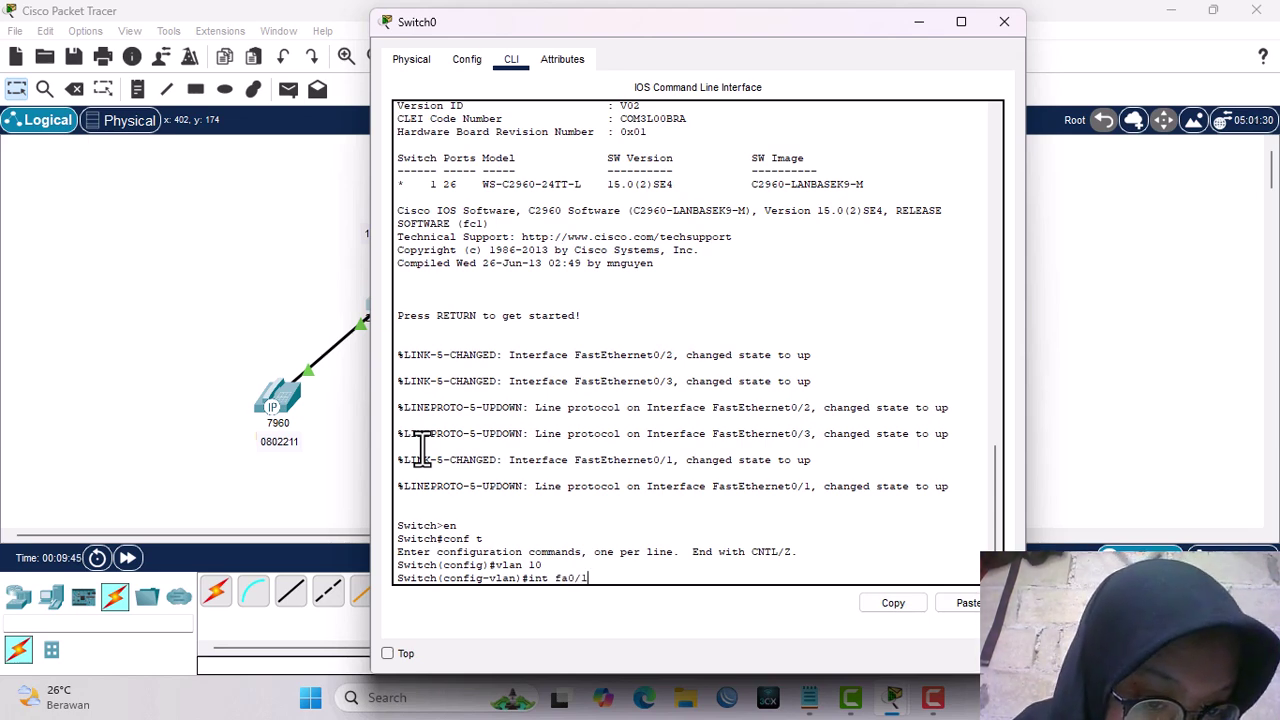
pyautogui.press('Return')
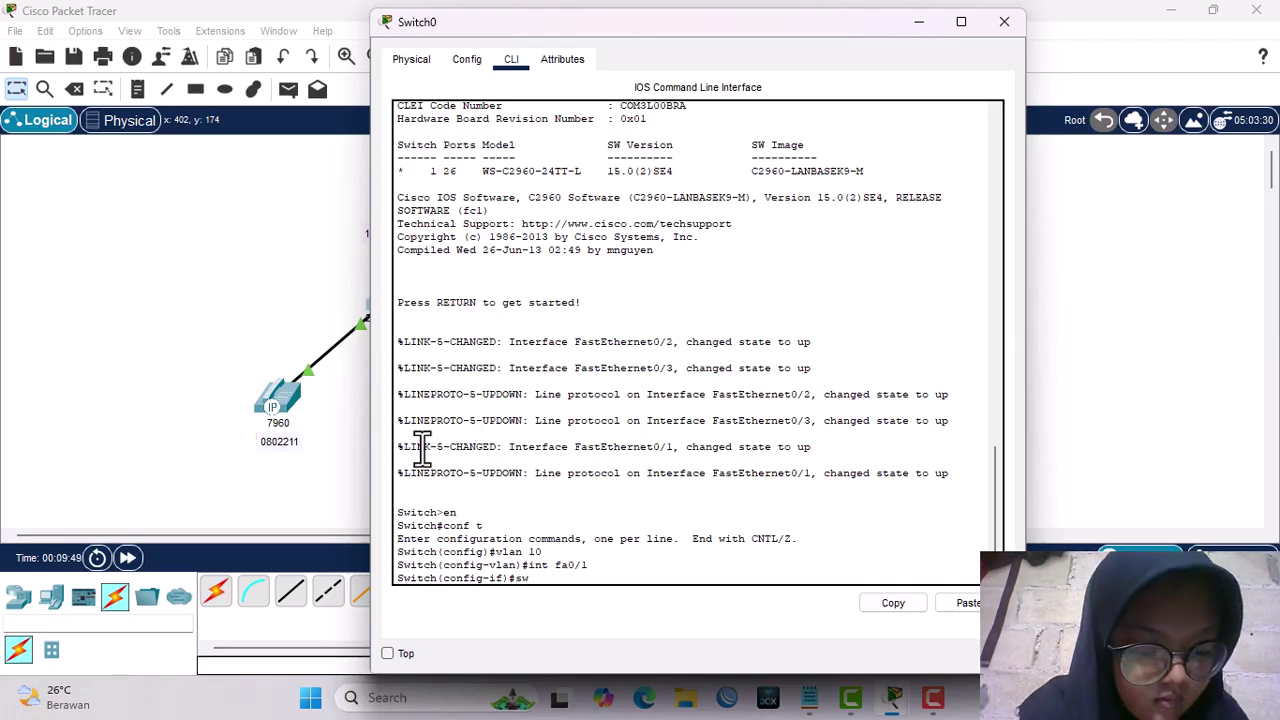
pyautogui.write('switchport')
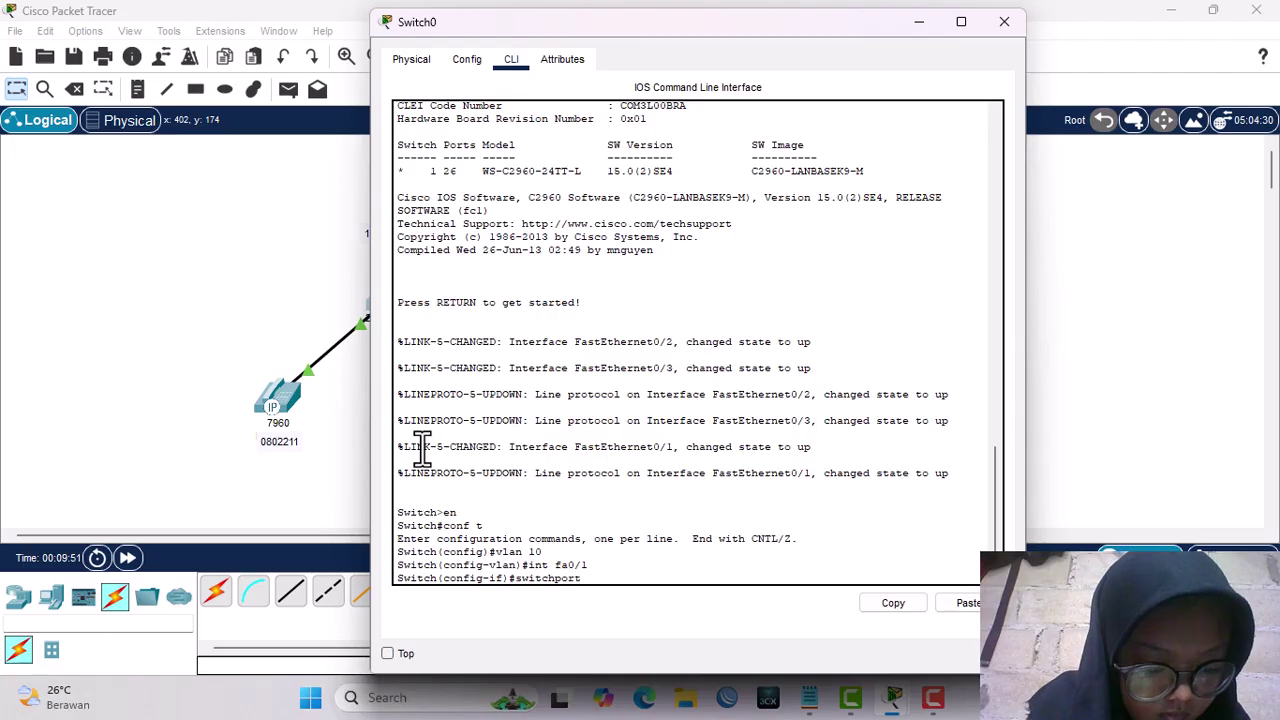
pyautogui.write(' mode trunk')
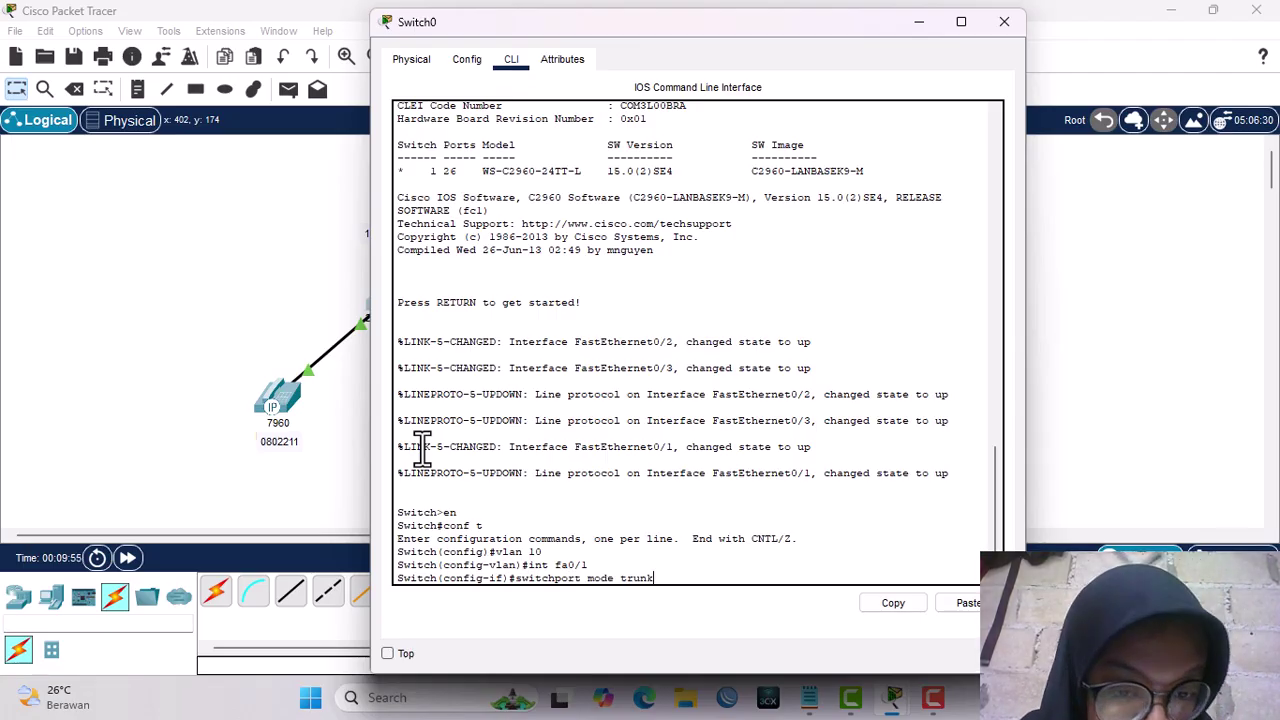
pyautogui.press('Return')
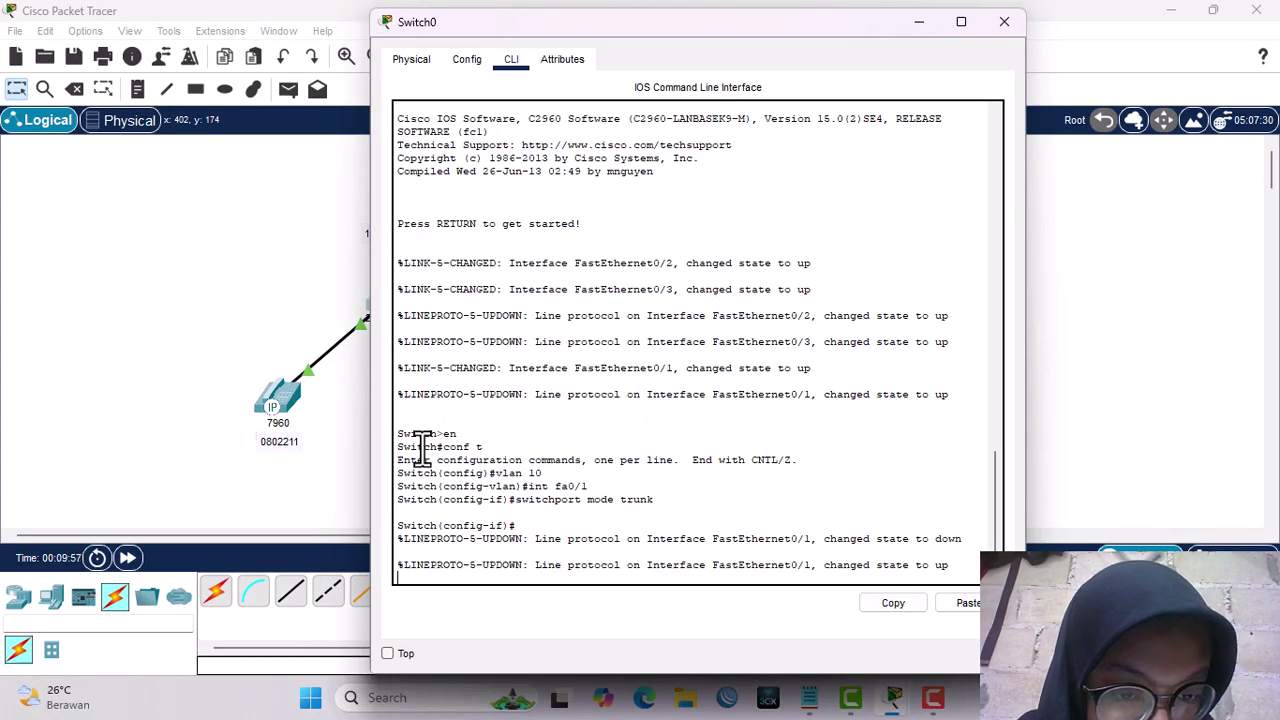
pyautogui.press('Return')
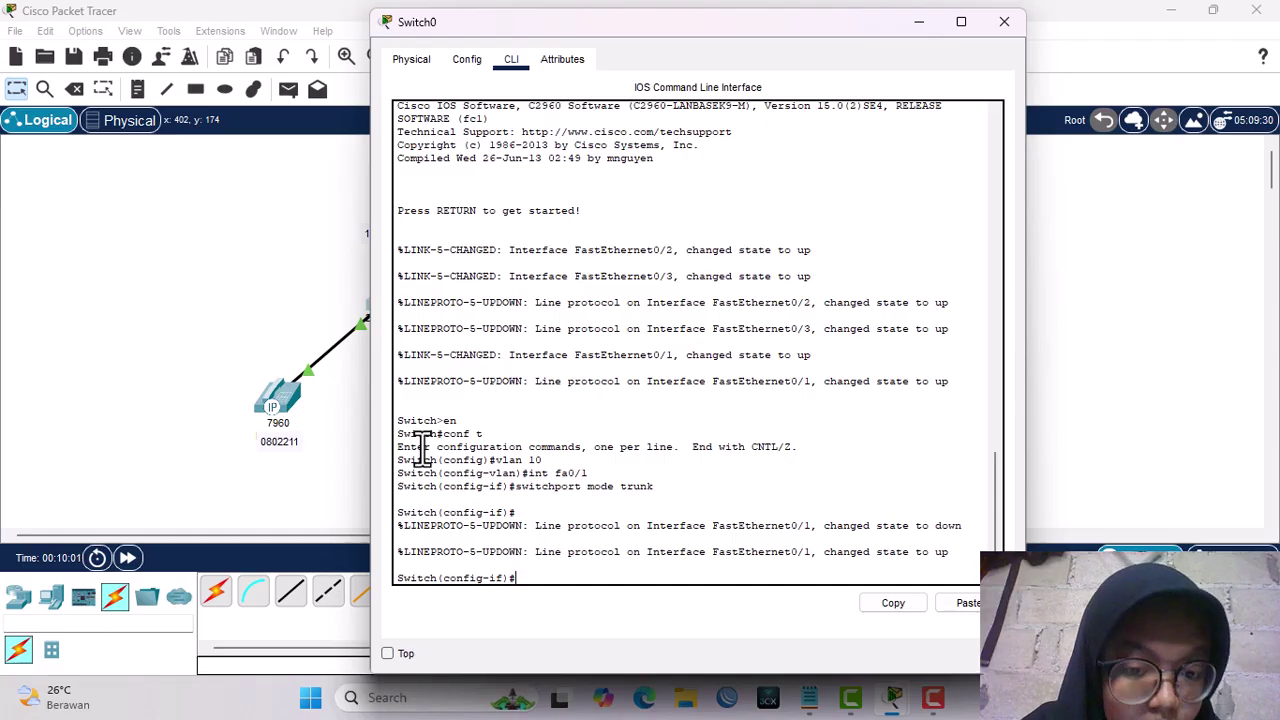
# Assign voice VLAN 10 to the FastEthernet0/2-4 interface range on Switch0 and return to the topology.
pyautogui.press('Up')
pyautogui.press('Up')
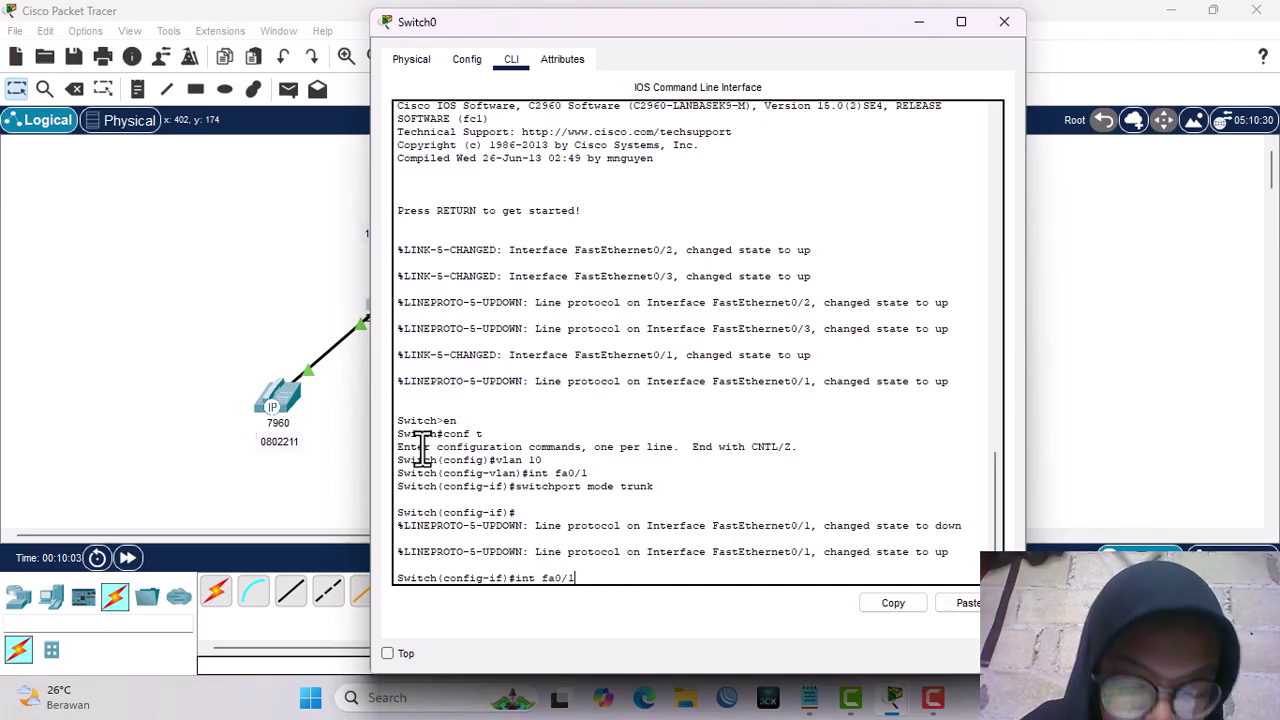
pyautogui.press('BackSpace')
pyautogui.press('BackSpace')
pyautogui.press('BackSpace')
pyautogui.press('BackSpace')
pyautogui.press('BackSpace')
pyautogui.press('BackSpace')
pyautogui.press('BackSpace')
pyautogui.press('BackSpace')
pyautogui.press('BackSpace')
pyautogui.write('in')
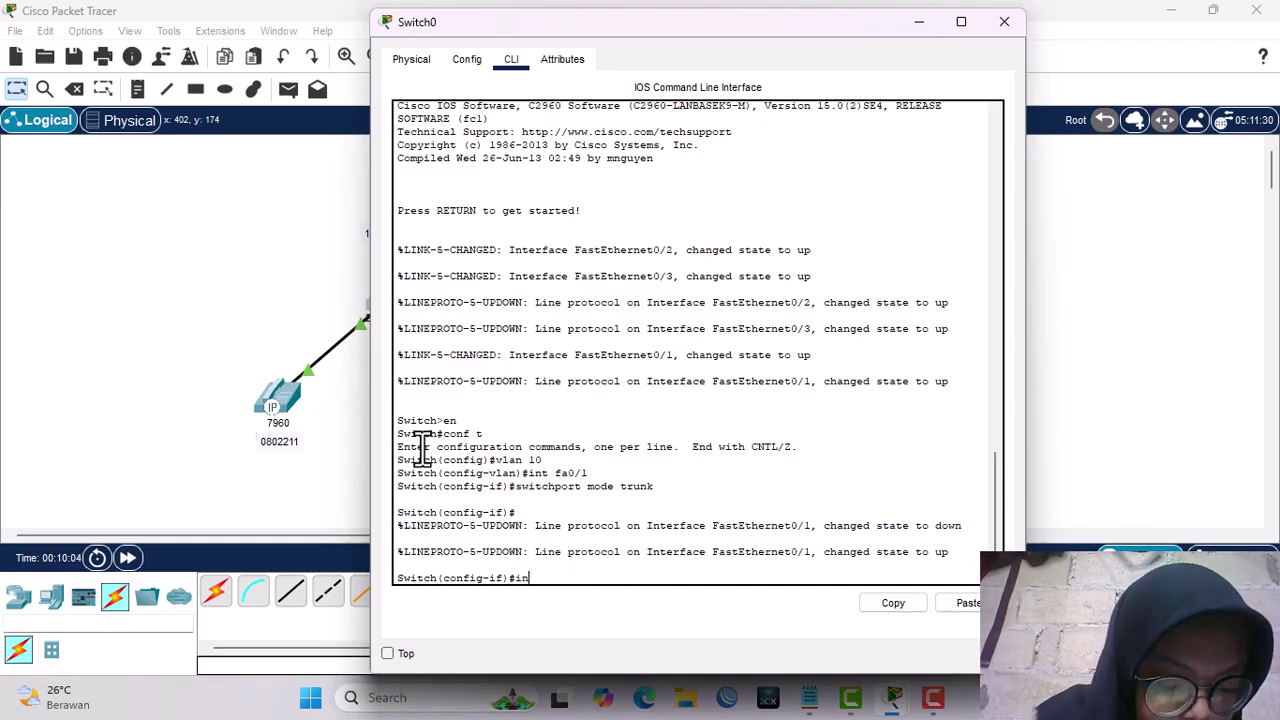
pyautogui.write('t rang')
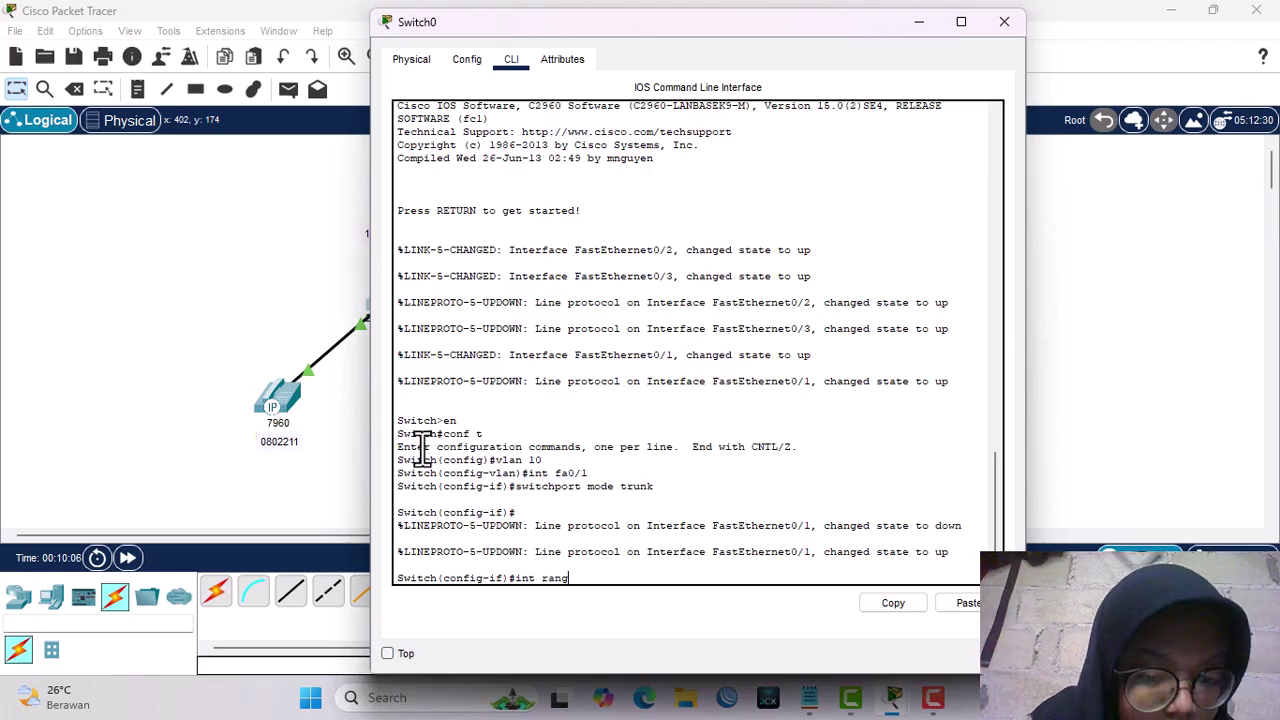
pyautogui.write('e fa0')
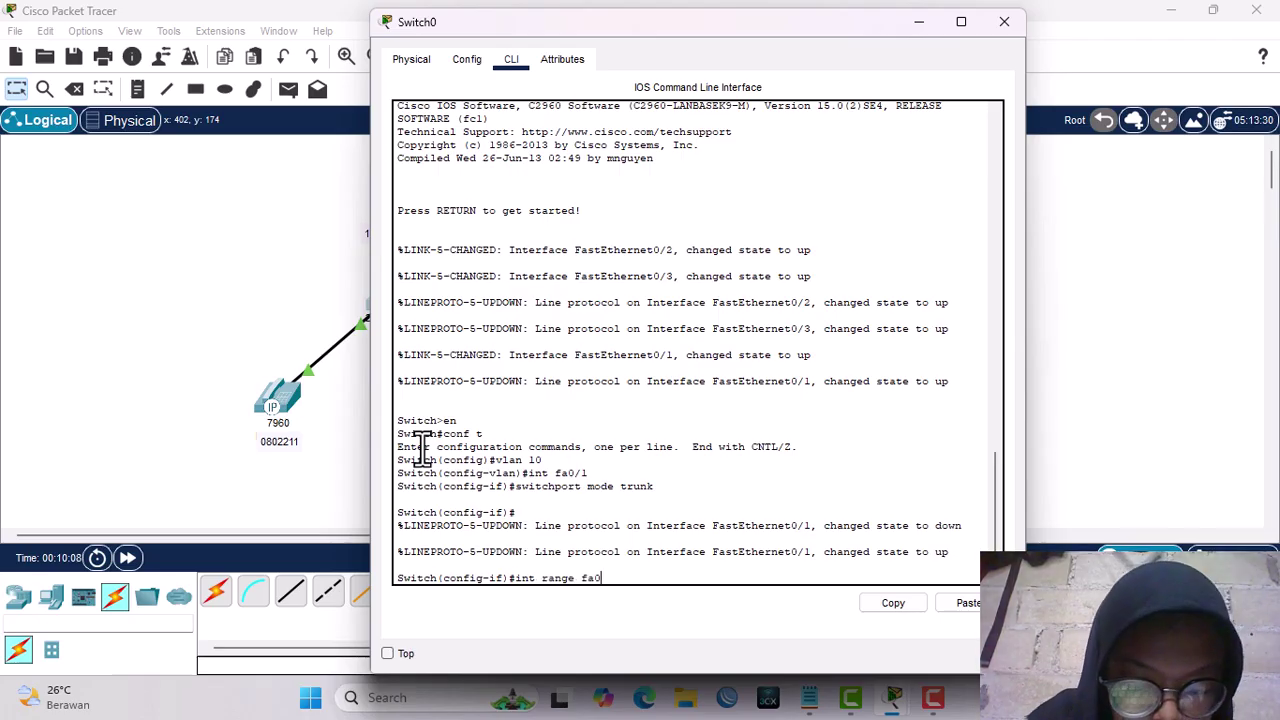
pyautogui.write('/2-3')
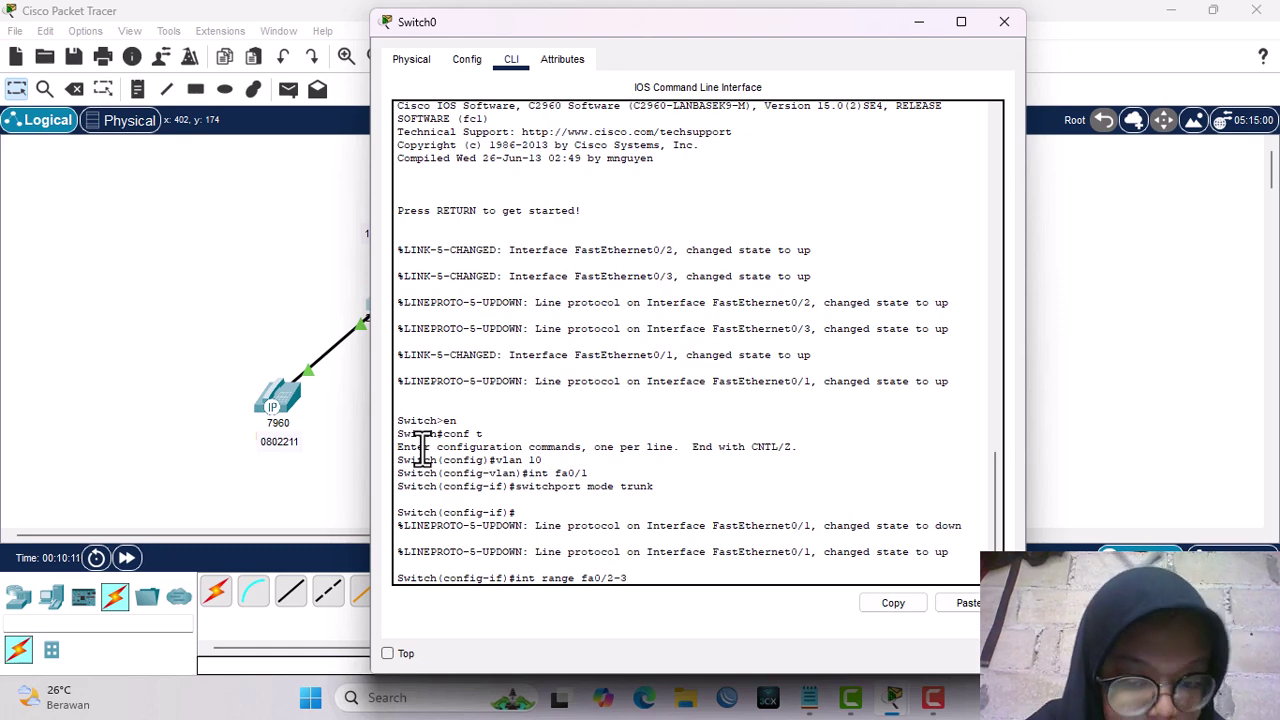
pyautogui.press('BackSpace')
pyautogui.write('4')
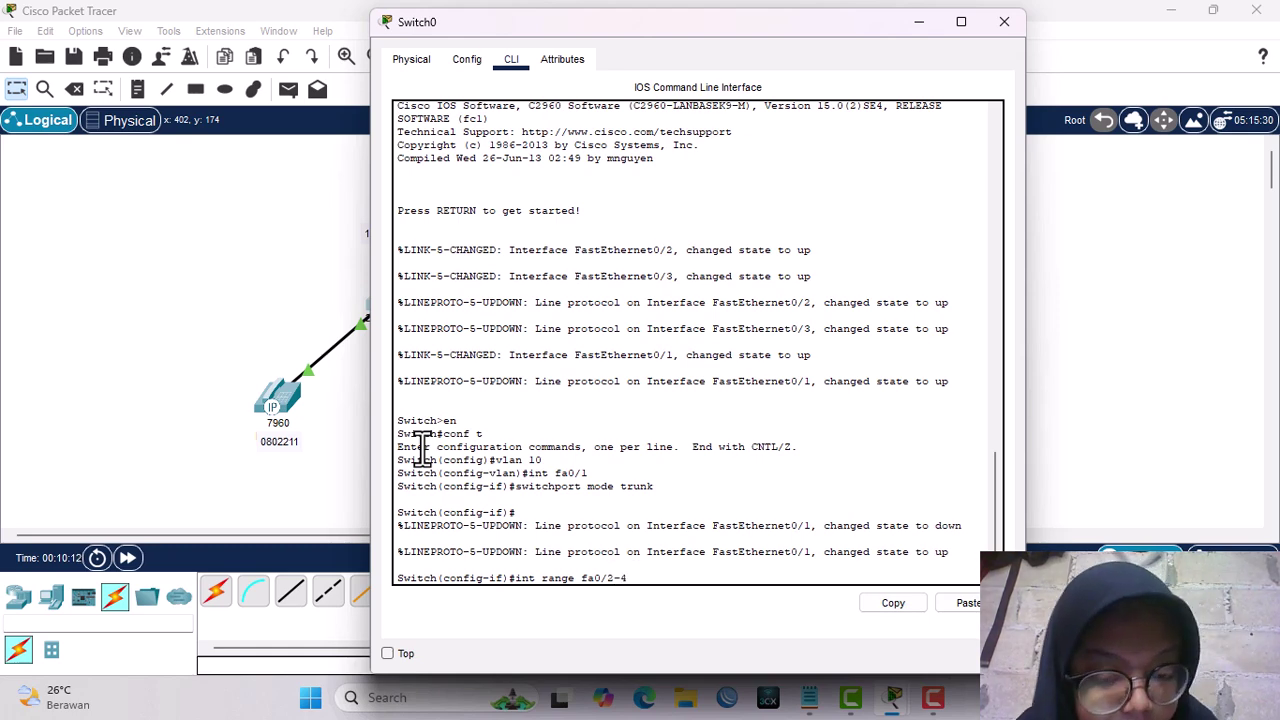
pyautogui.press('Return')
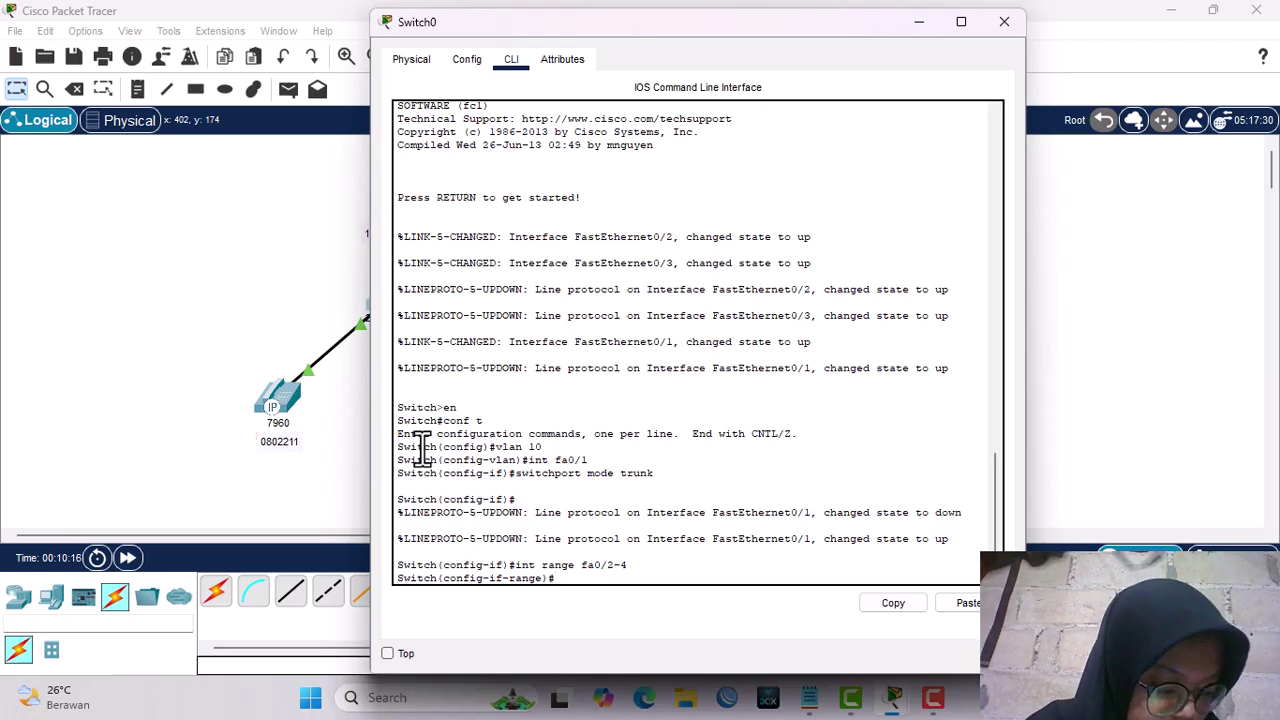
pyautogui.write('switchpor')
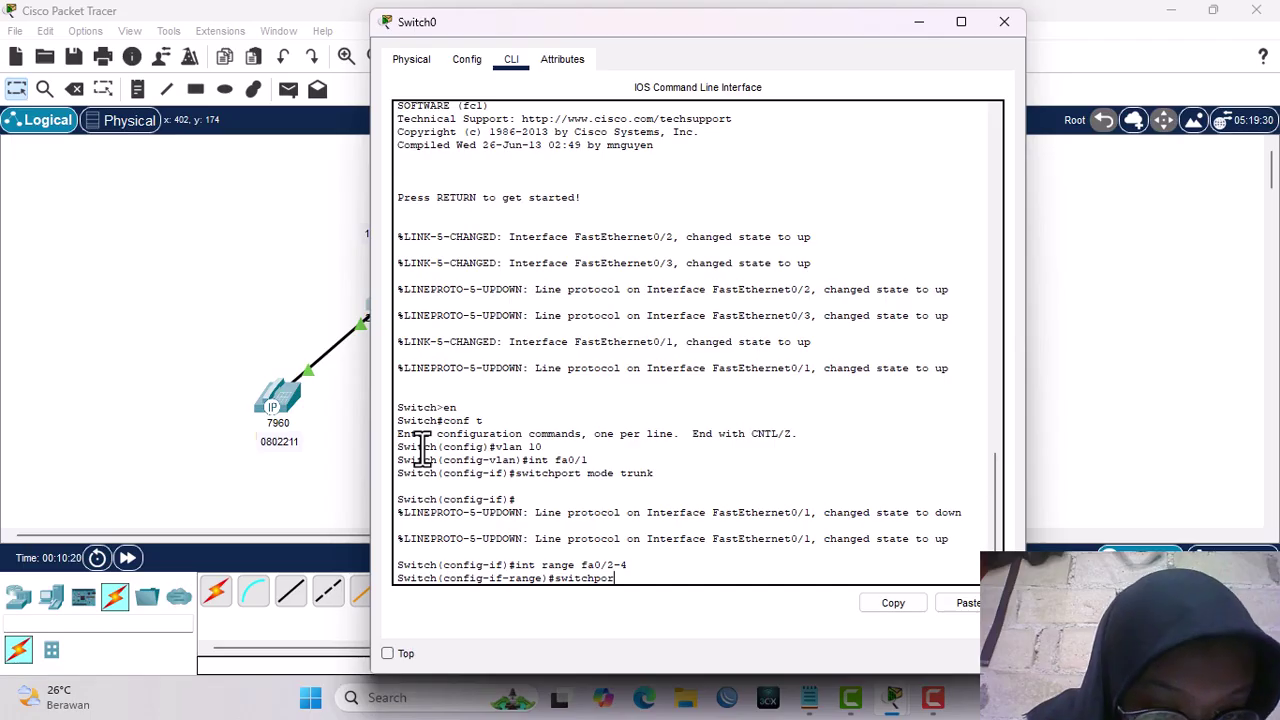
pyautogui.write('t')
pyautogui.write(' vo')
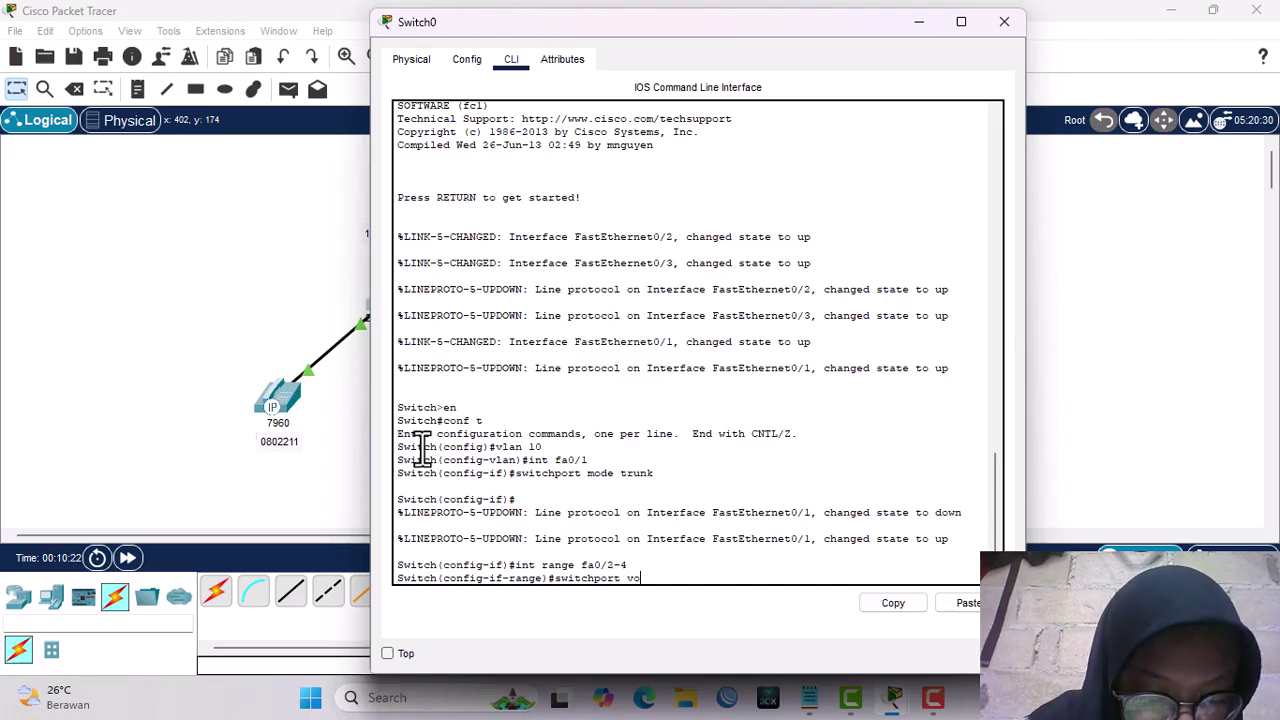
pyautogui.write('ice v')
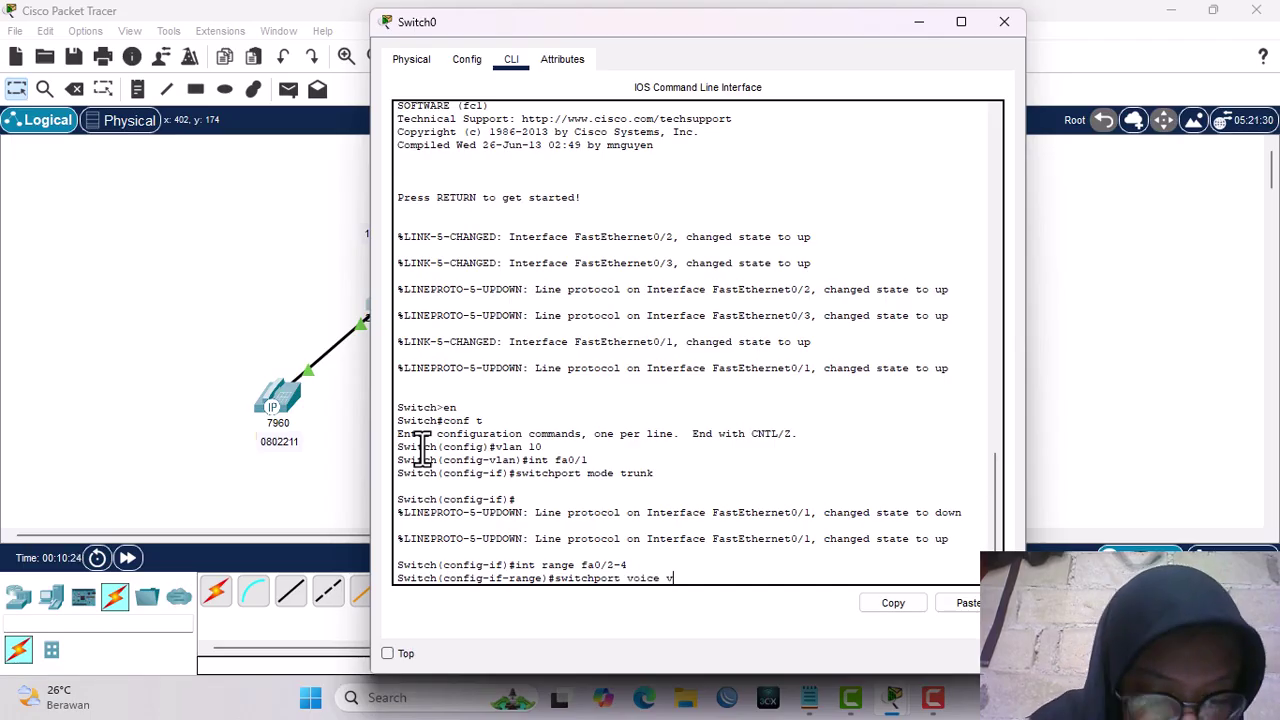
pyautogui.write('la')
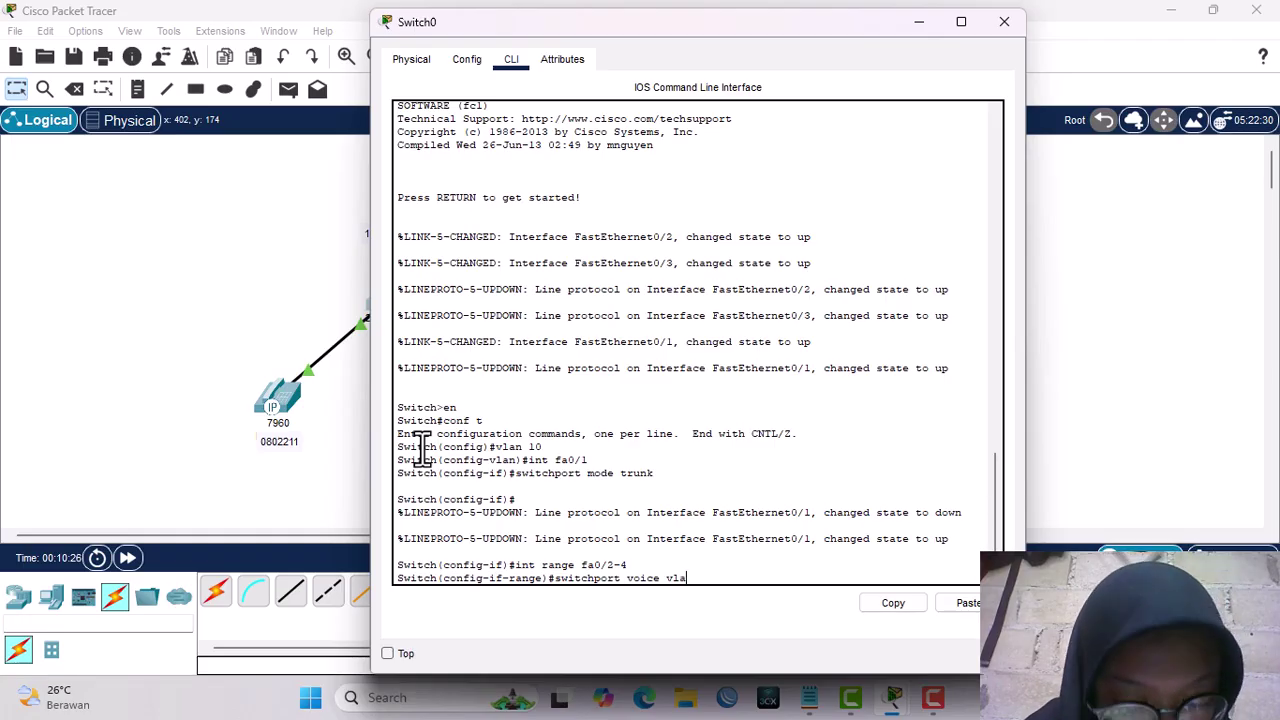
pyautogui.write('n')
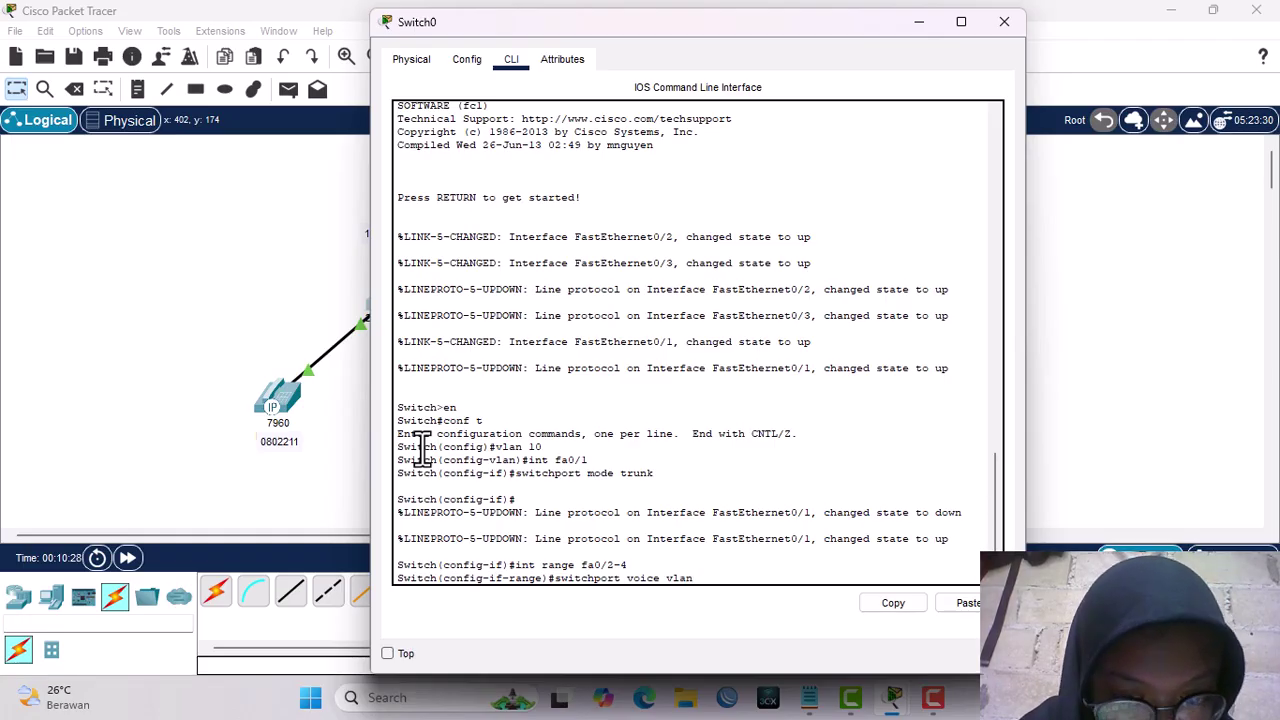
pyautogui.write(' 10')
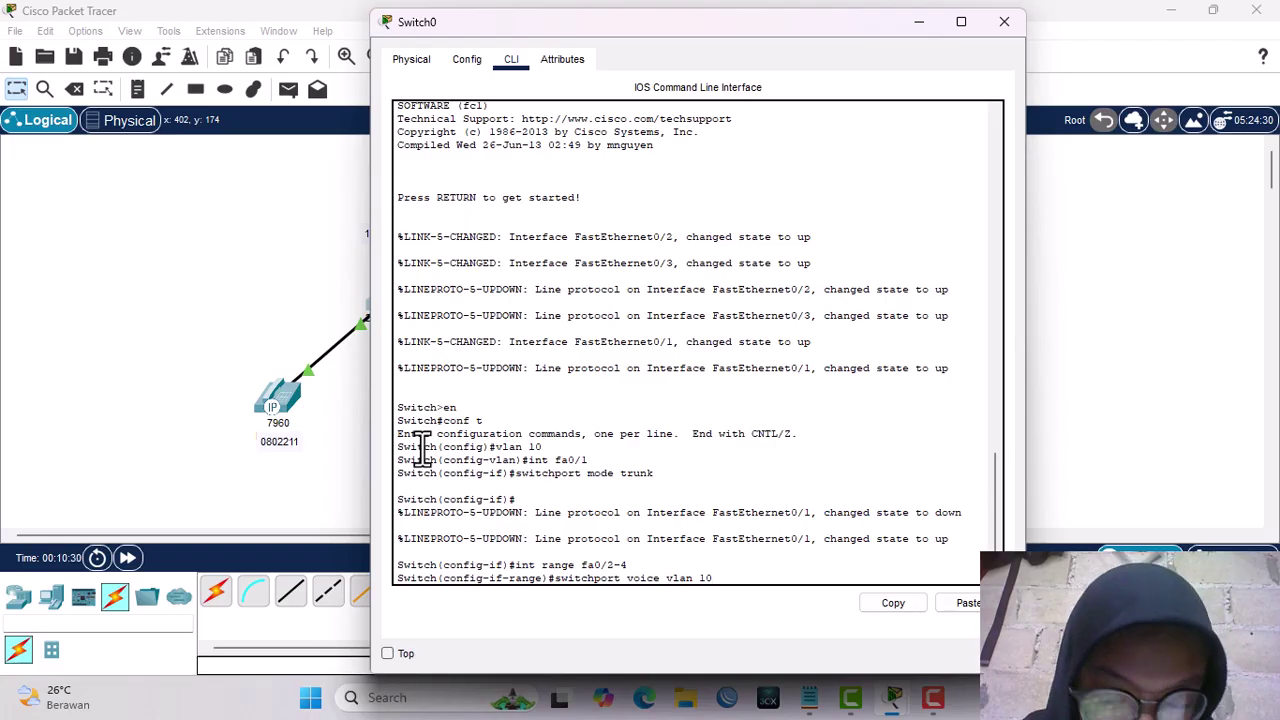
pyautogui.press('Return')
pyautogui.click(212, 244)
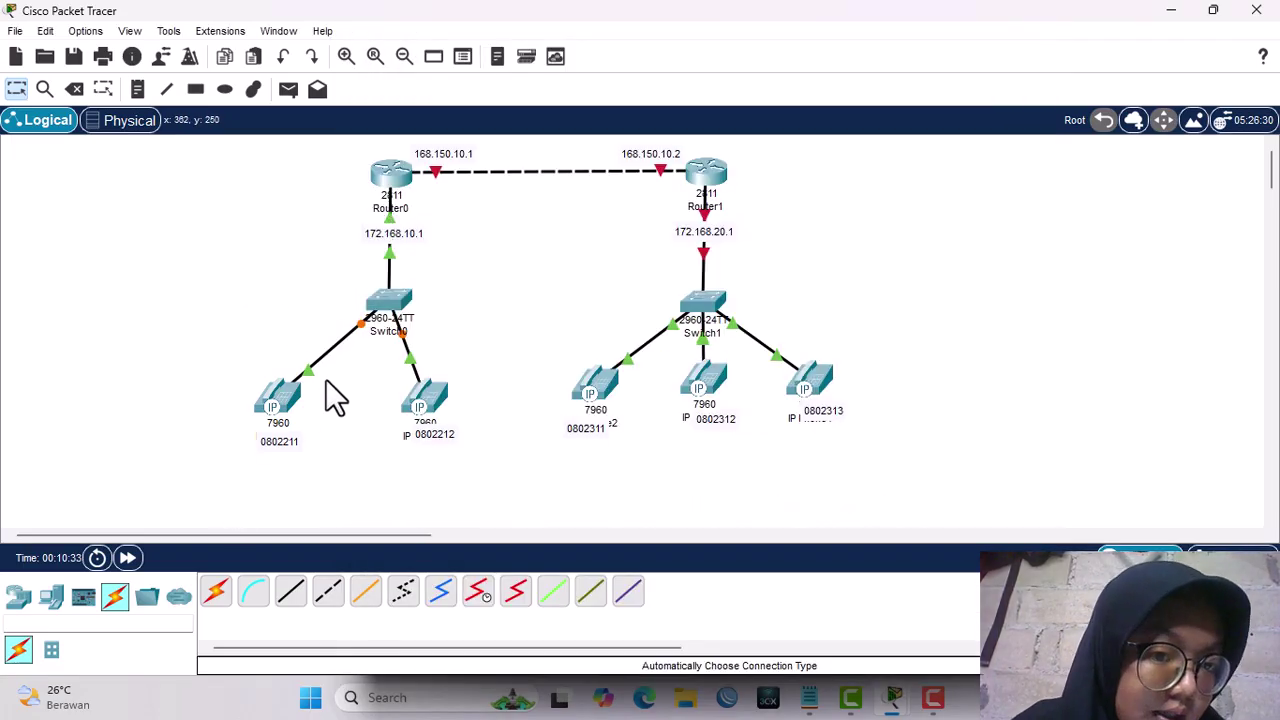
# Open Router1's command line and decline the initial configuration dialog to reach the user prompt.
pyautogui.click(712, 180)
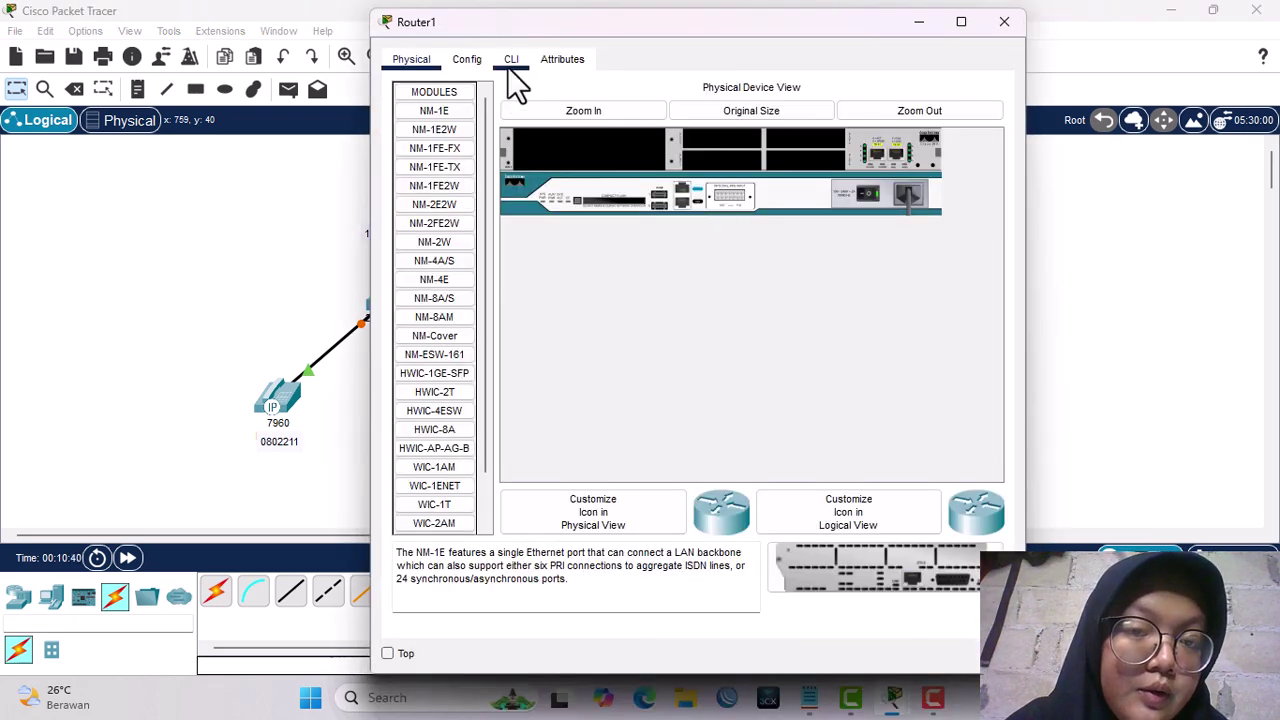
pyautogui.click(510, 62)
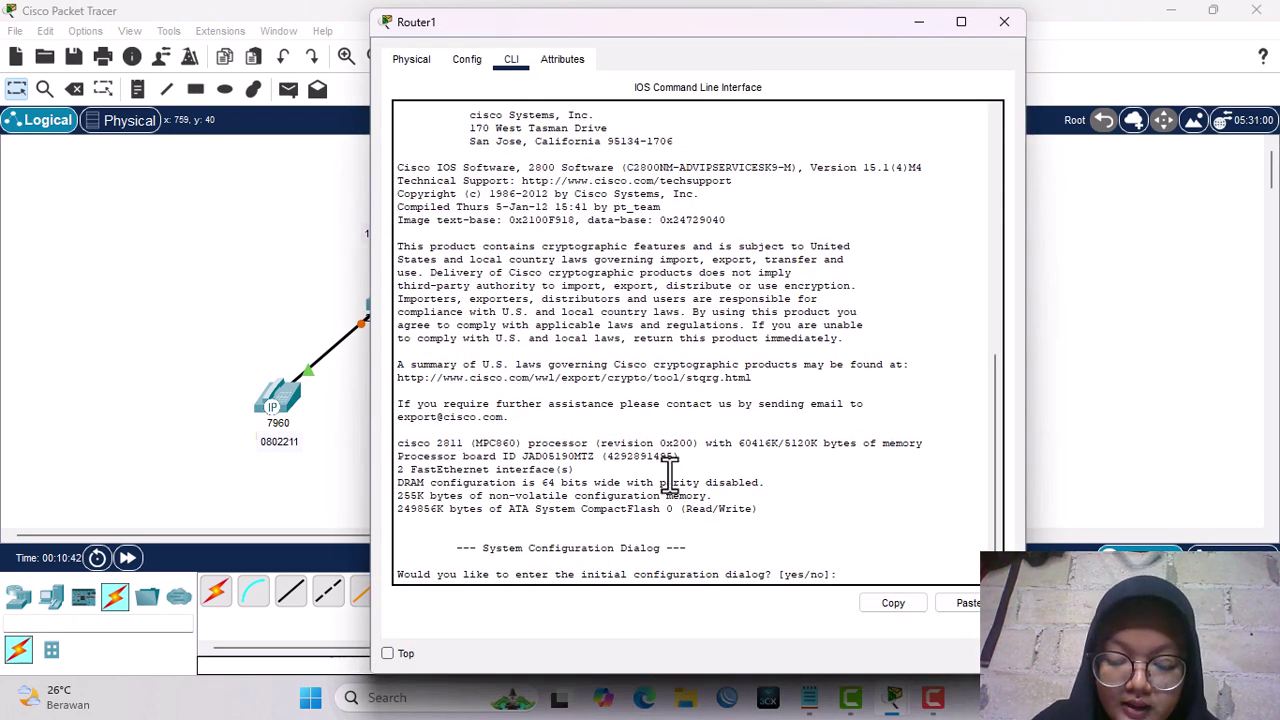
pyautogui.write('n')
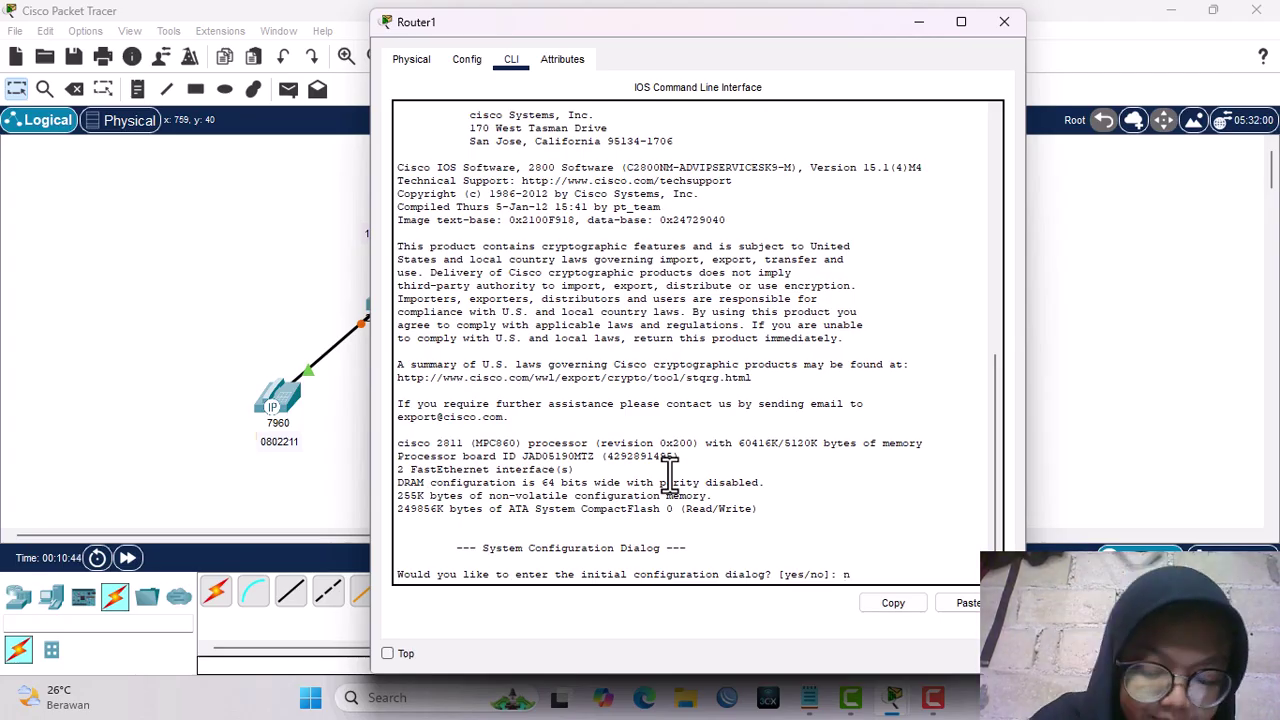
pyautogui.press('Return')
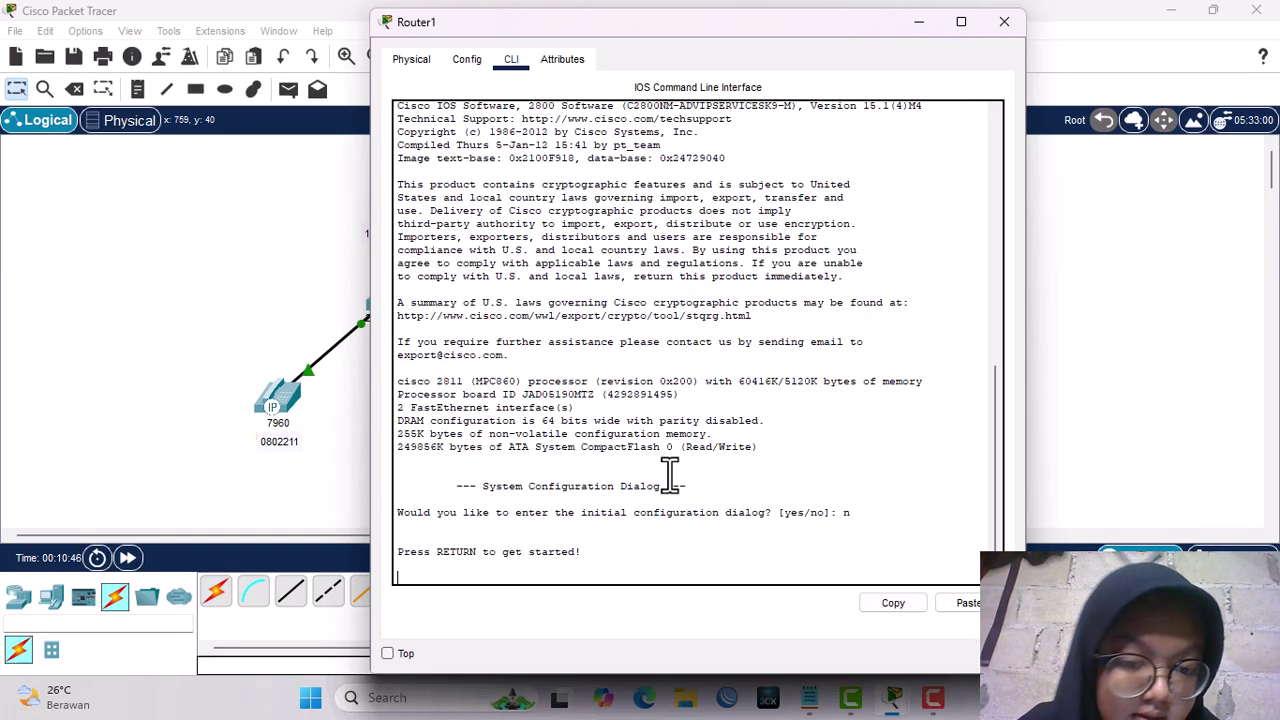
pyautogui.press('Return')
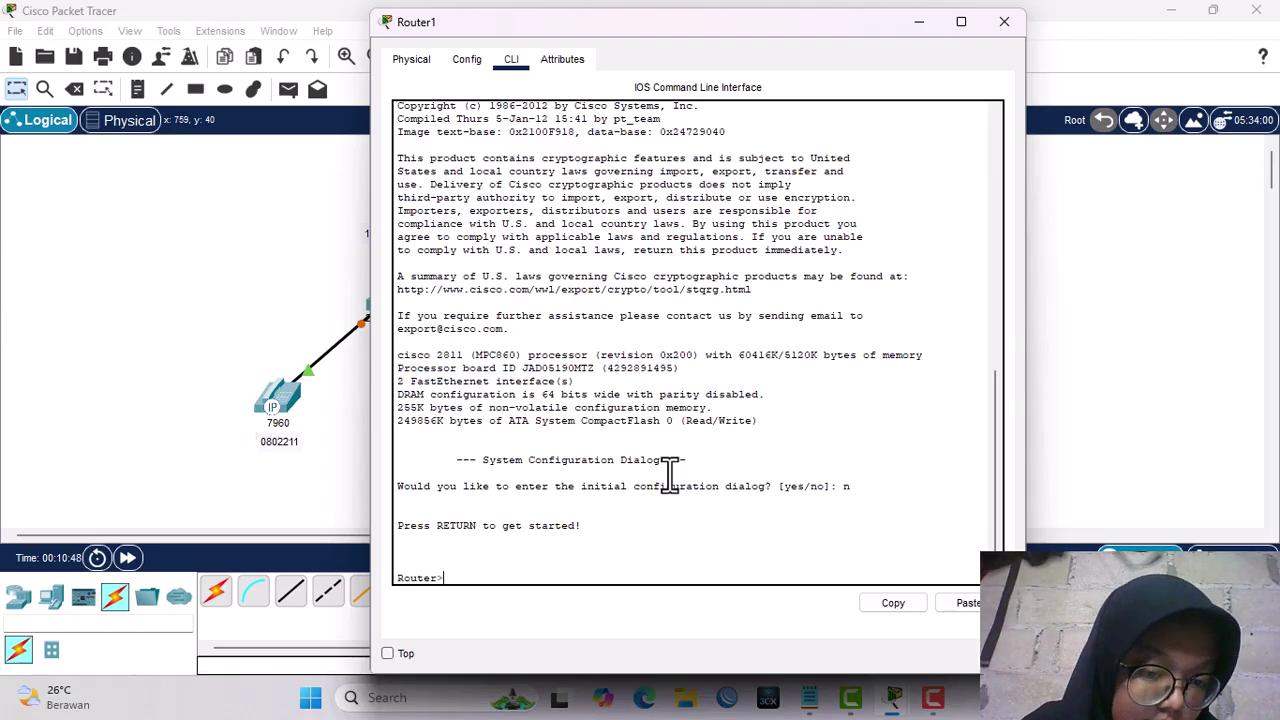
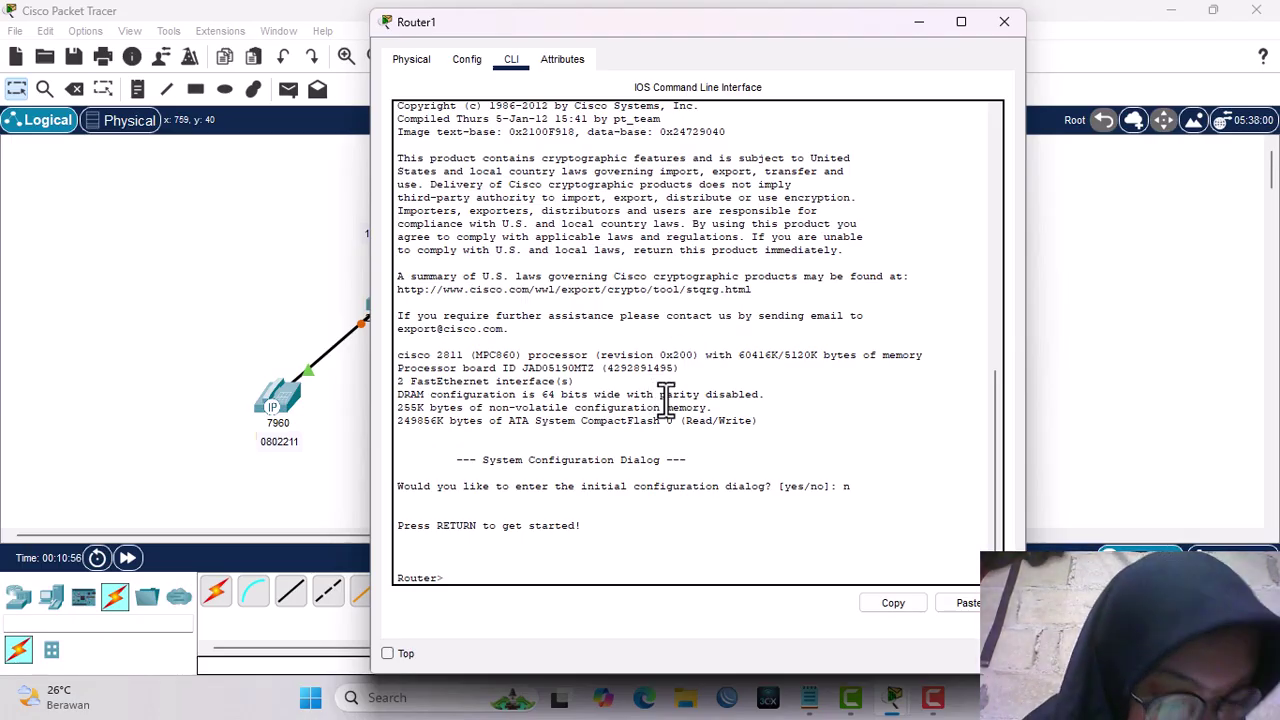
# Enter privileged mode followed by global configuration mode on Router1.
pyautogui.write('en')
pyautogui.press('Return')
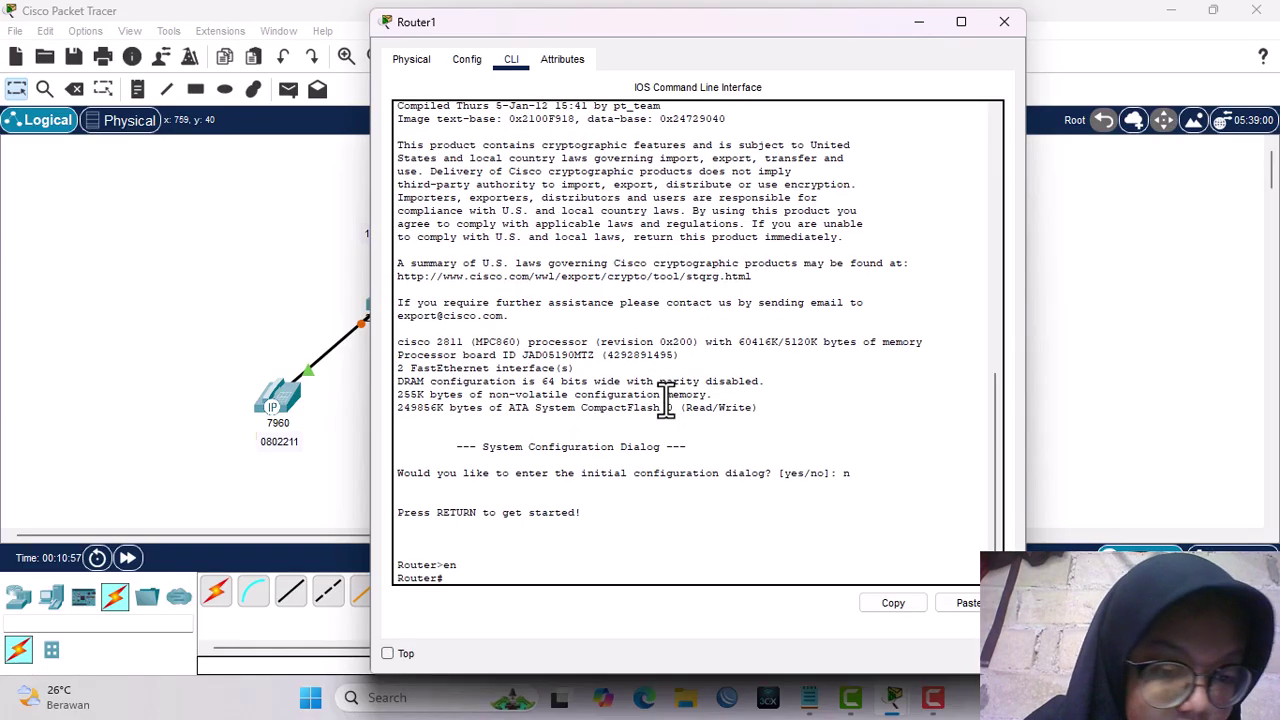
pyautogui.write('conf t')
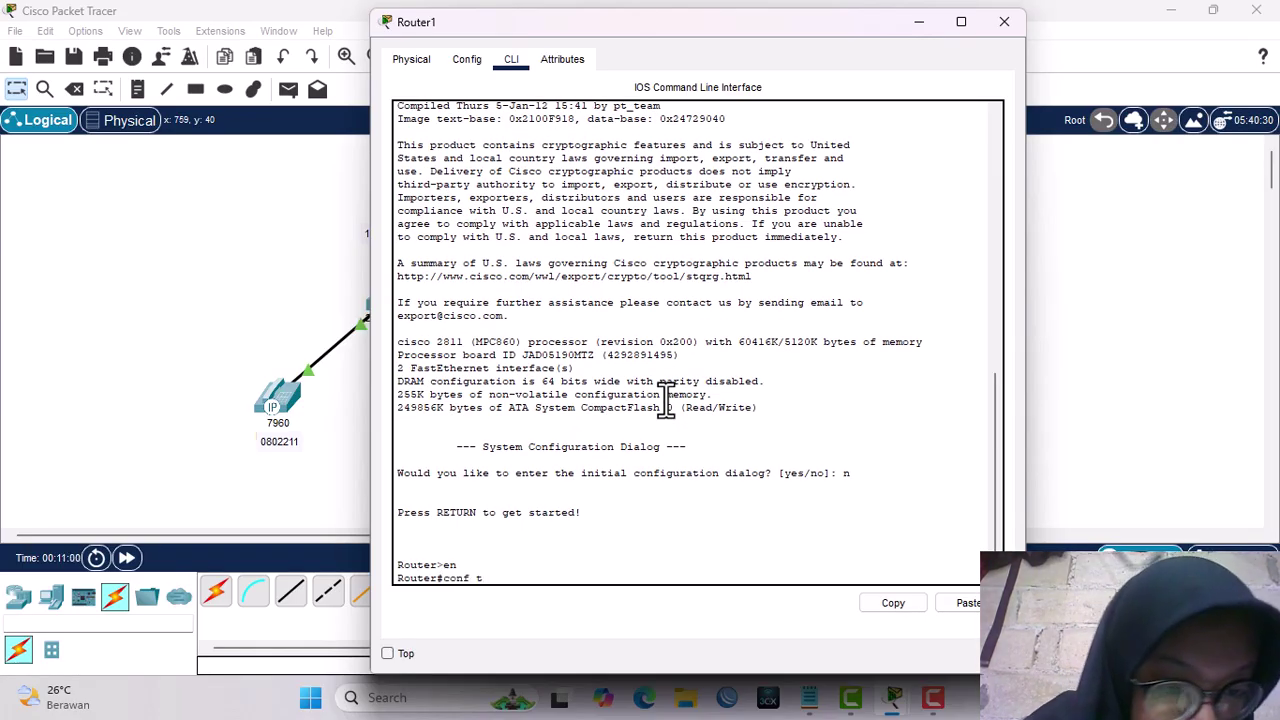
pyautogui.press('Return')
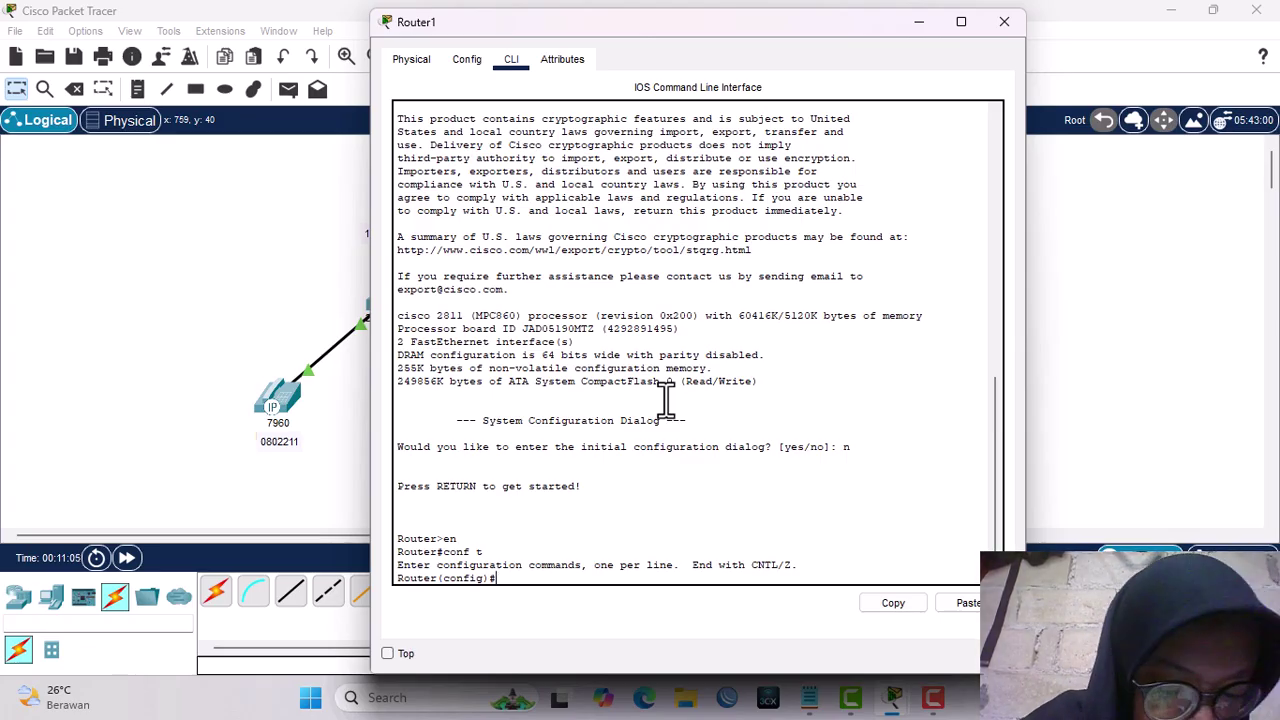
# Enable Router1's FastEthernet0/0 interface with the no shutdown command.
pyautogui.write('int fa')
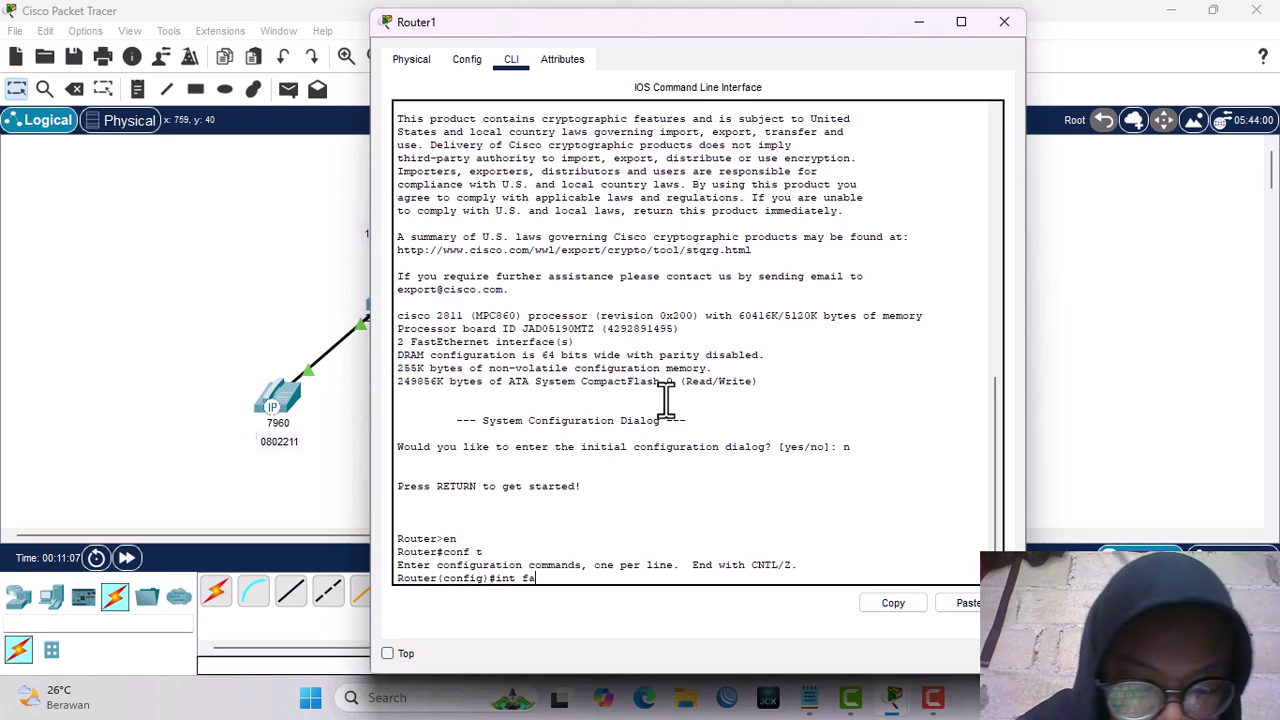
pyautogui.write('0/0')
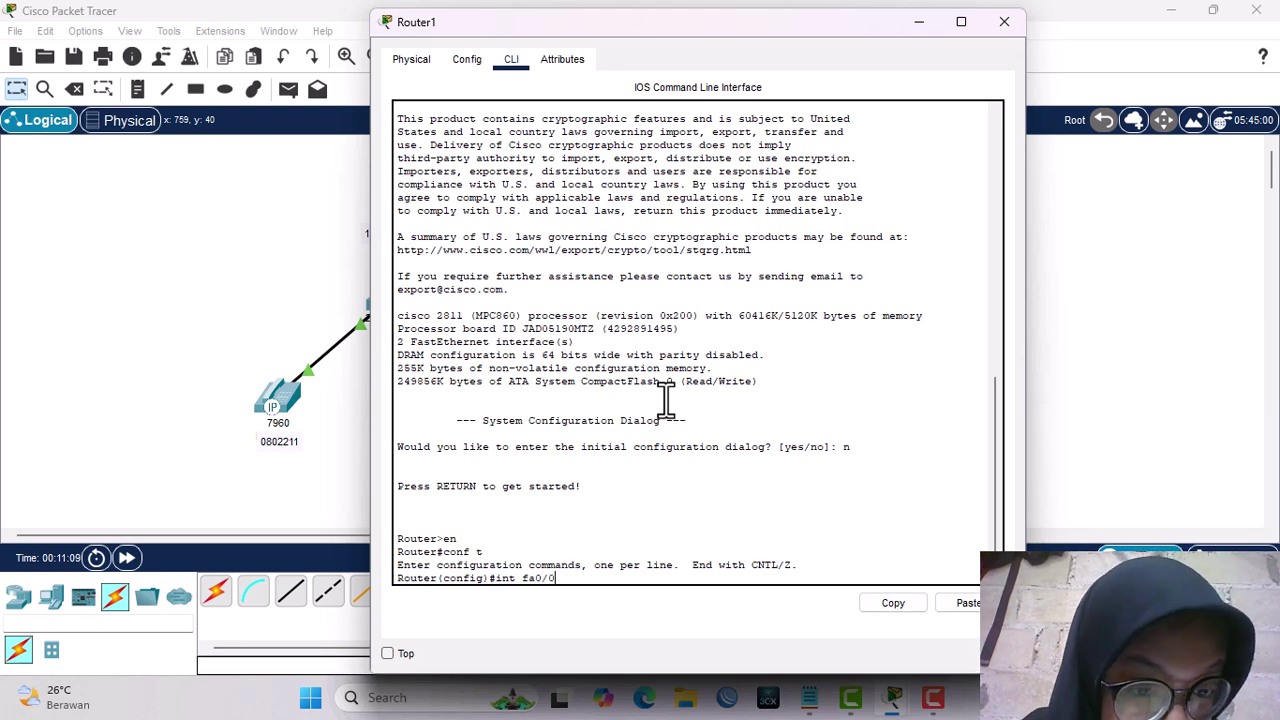
pyautogui.press('Return')
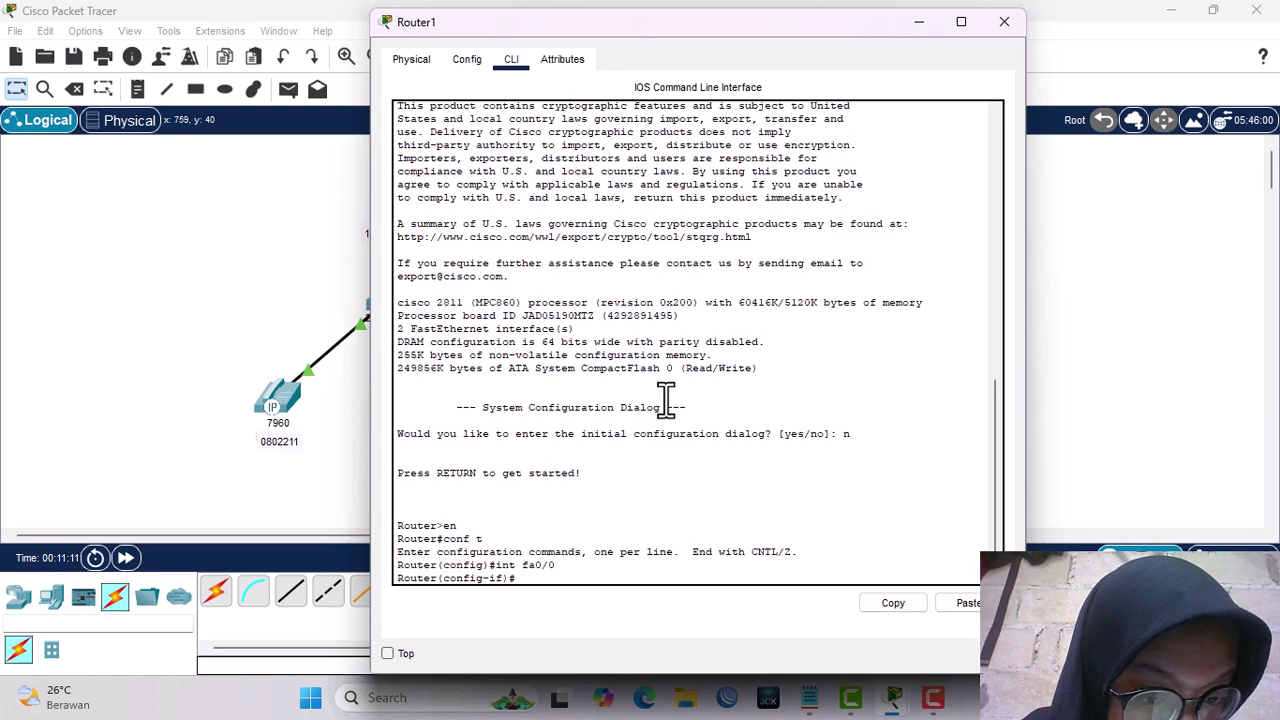
pyautogui.write('n')
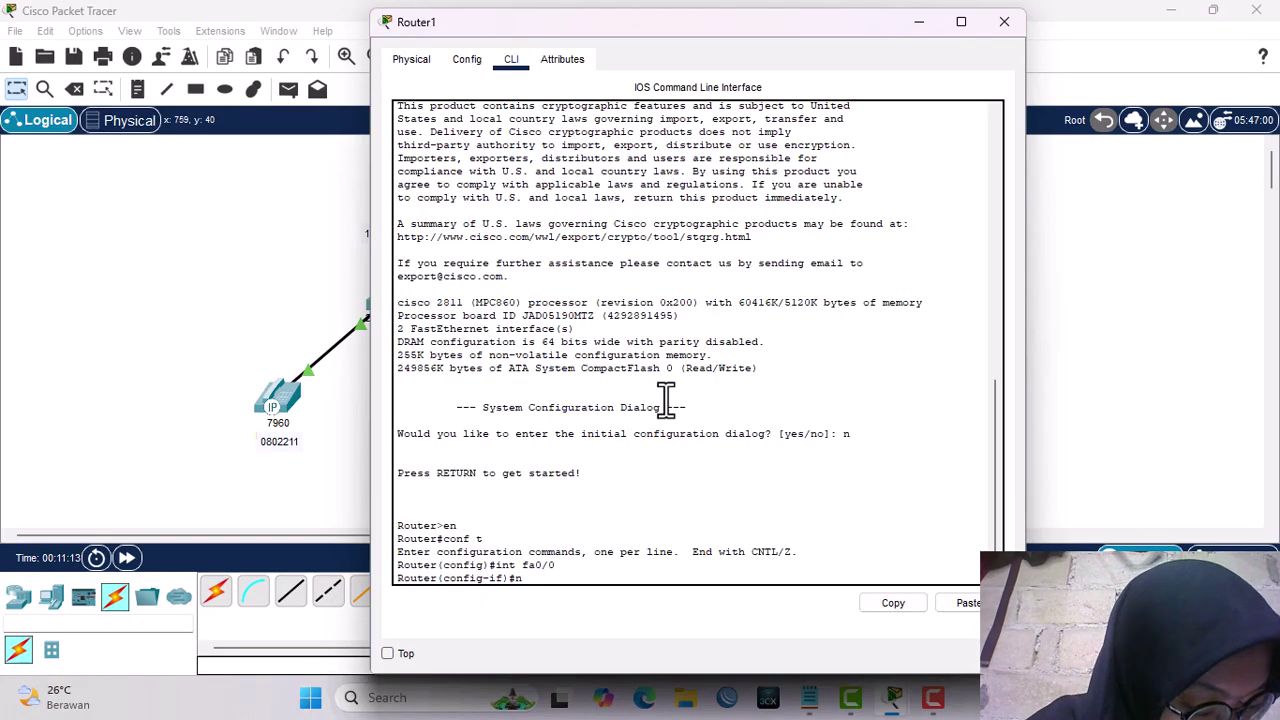
pyautogui.write('o sh')
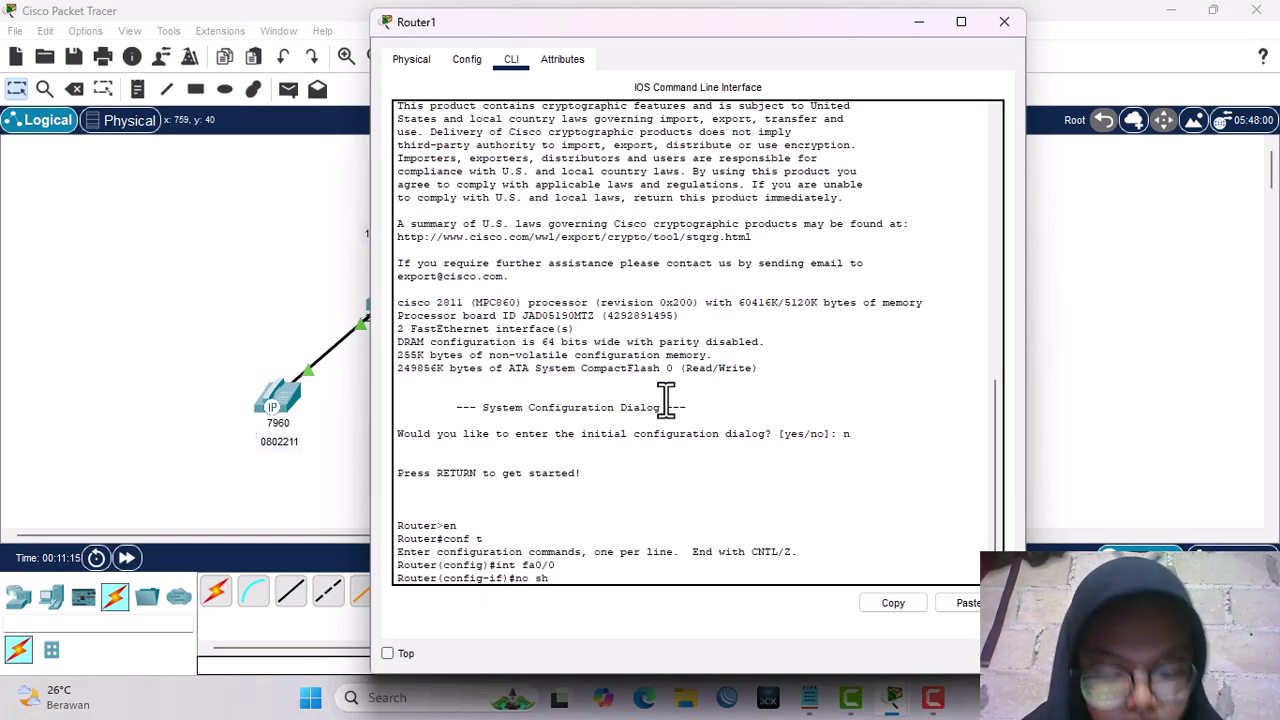
pyautogui.press('Return')
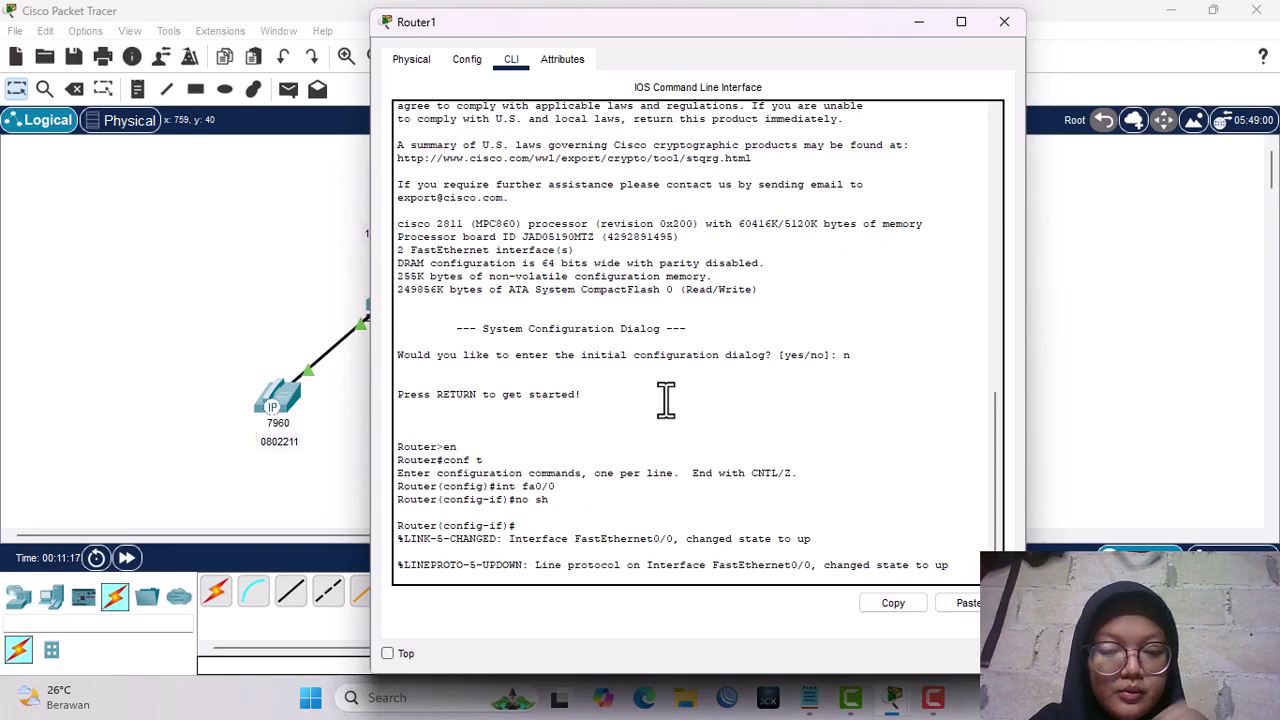
pyautogui.press('Return')
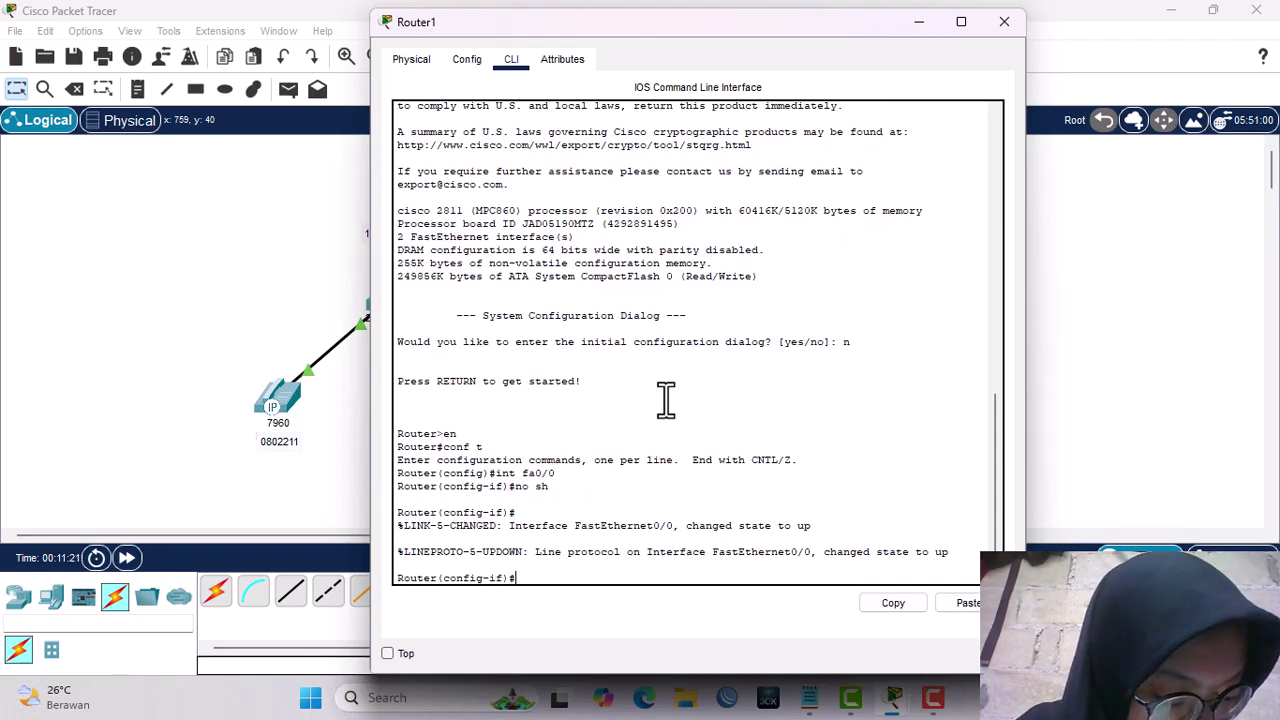
# Create subinterface FastEthernet0/0.10 on Router1 and enter its configuration mode.
pyautogui.write('en')
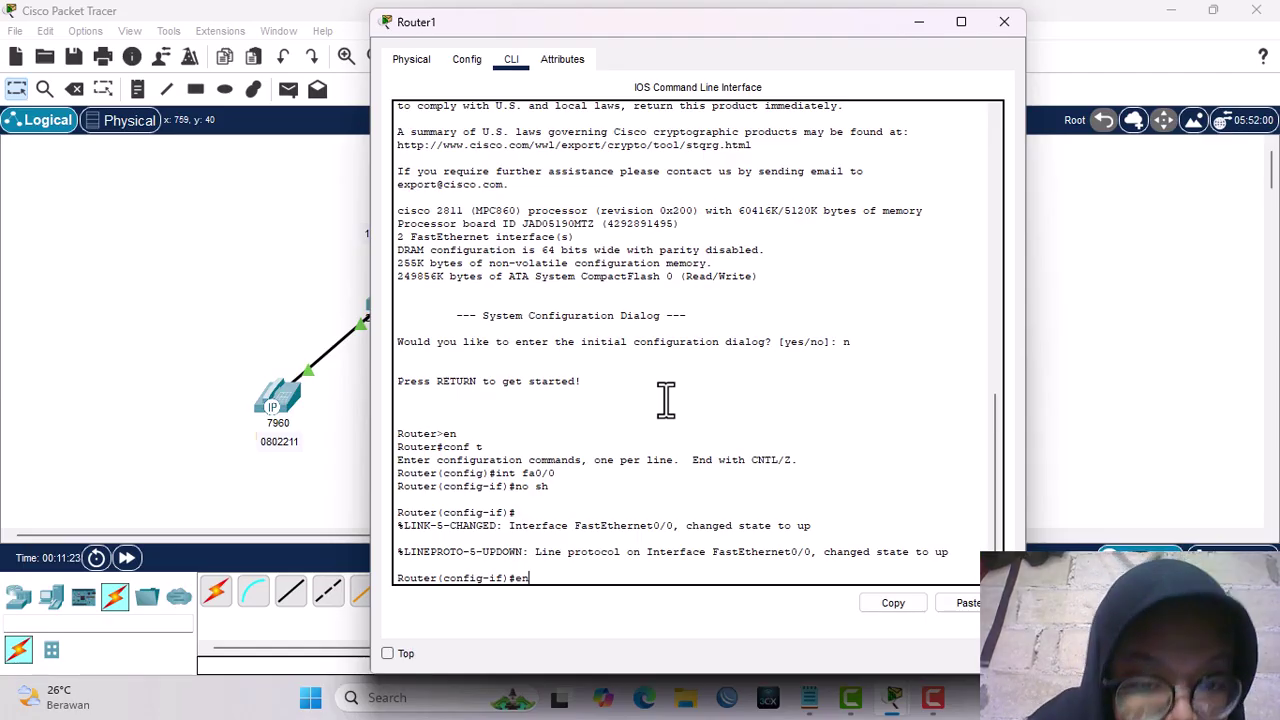
pyautogui.write('c')
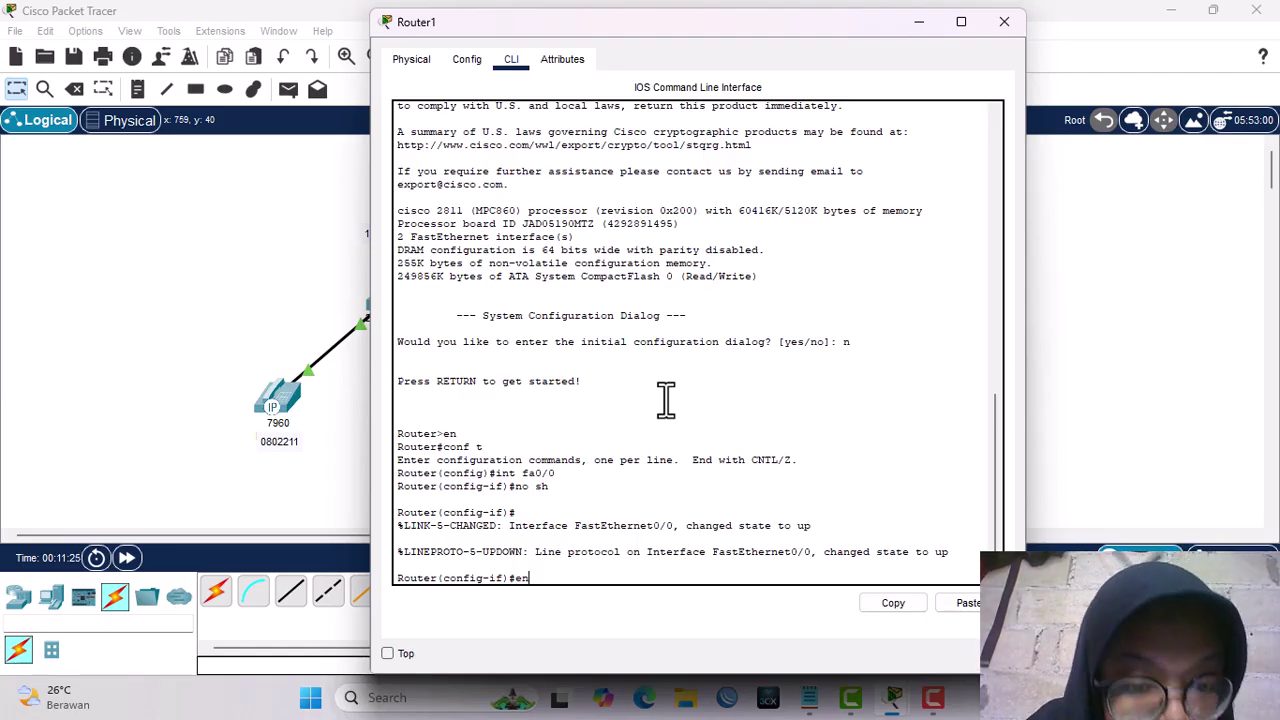
pyautogui.press('BackSpace')
pyautogui.press('BackSpace')
pyautogui.press('BackSpace')
pyautogui.write('in')
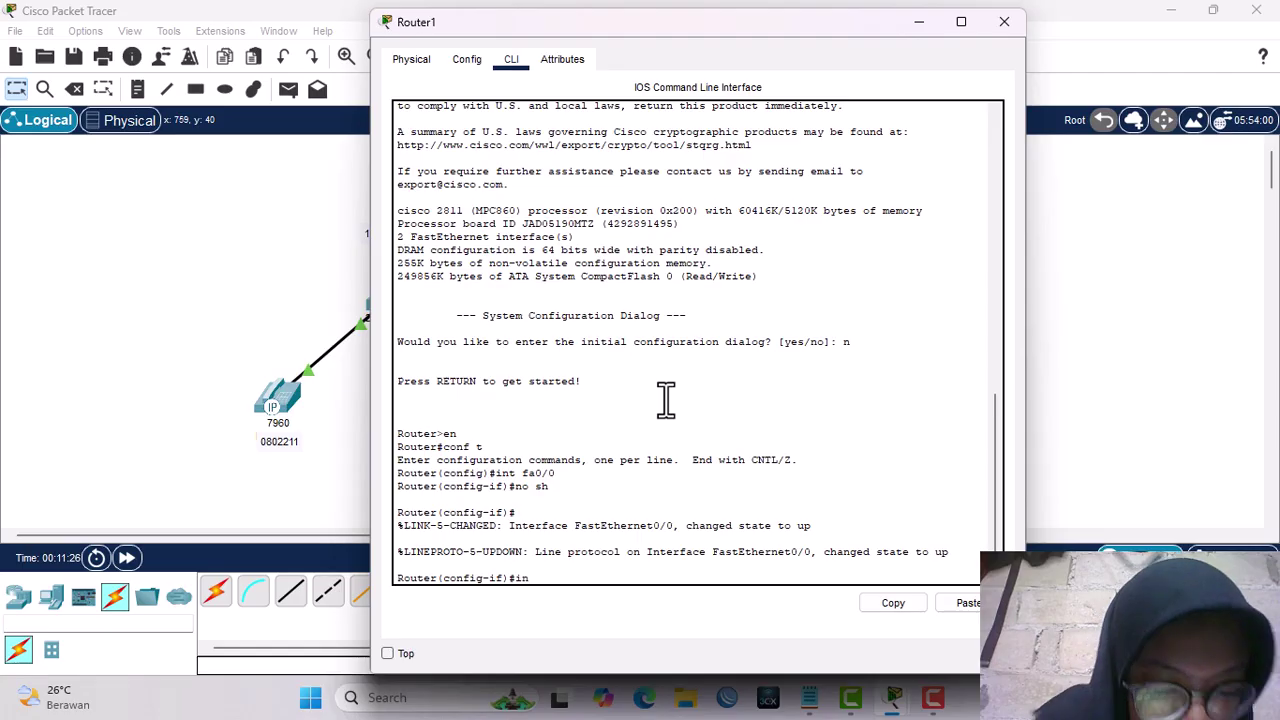
pyautogui.write('t fa')
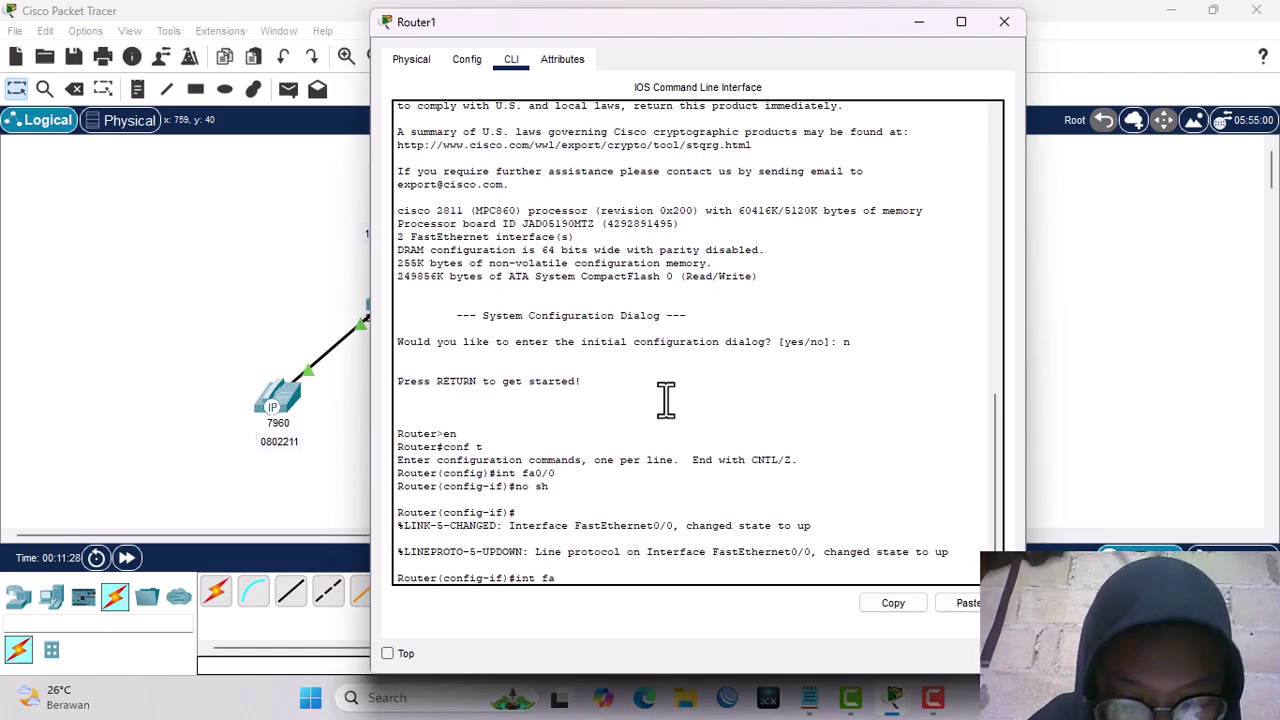
pyautogui.write('0/0.')
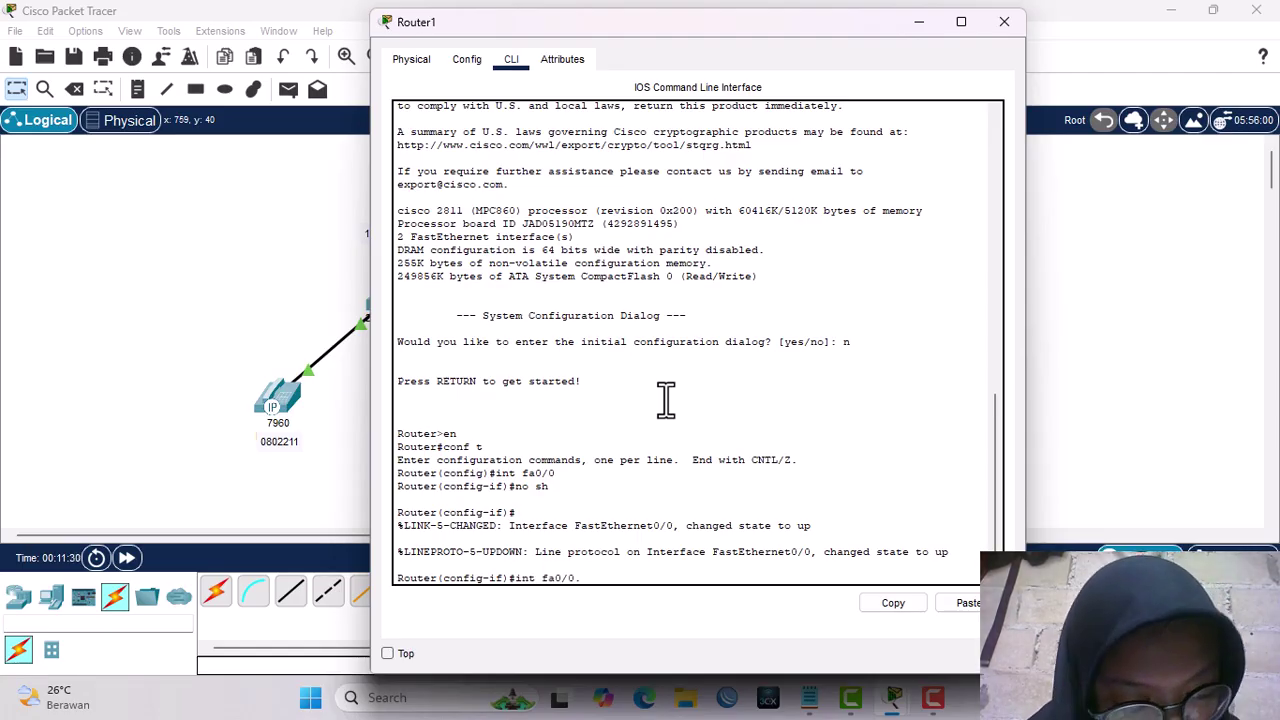
pyautogui.write('10')
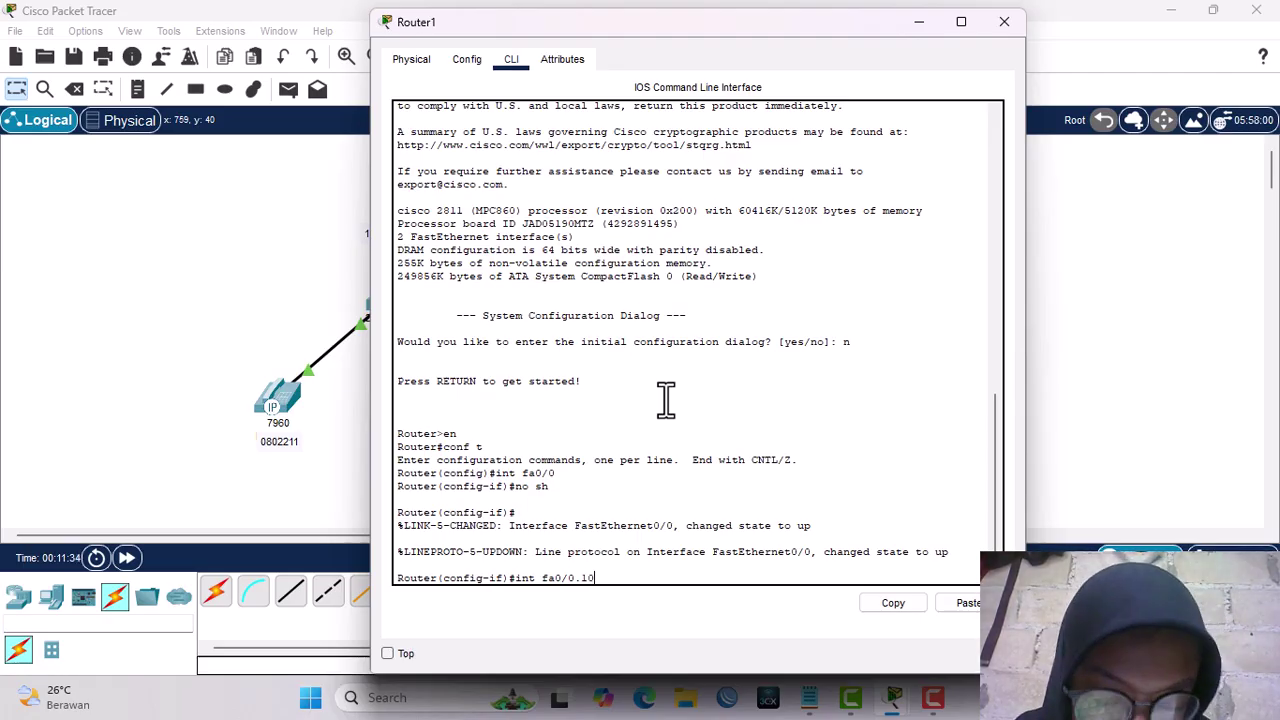
pyautogui.press('Return')
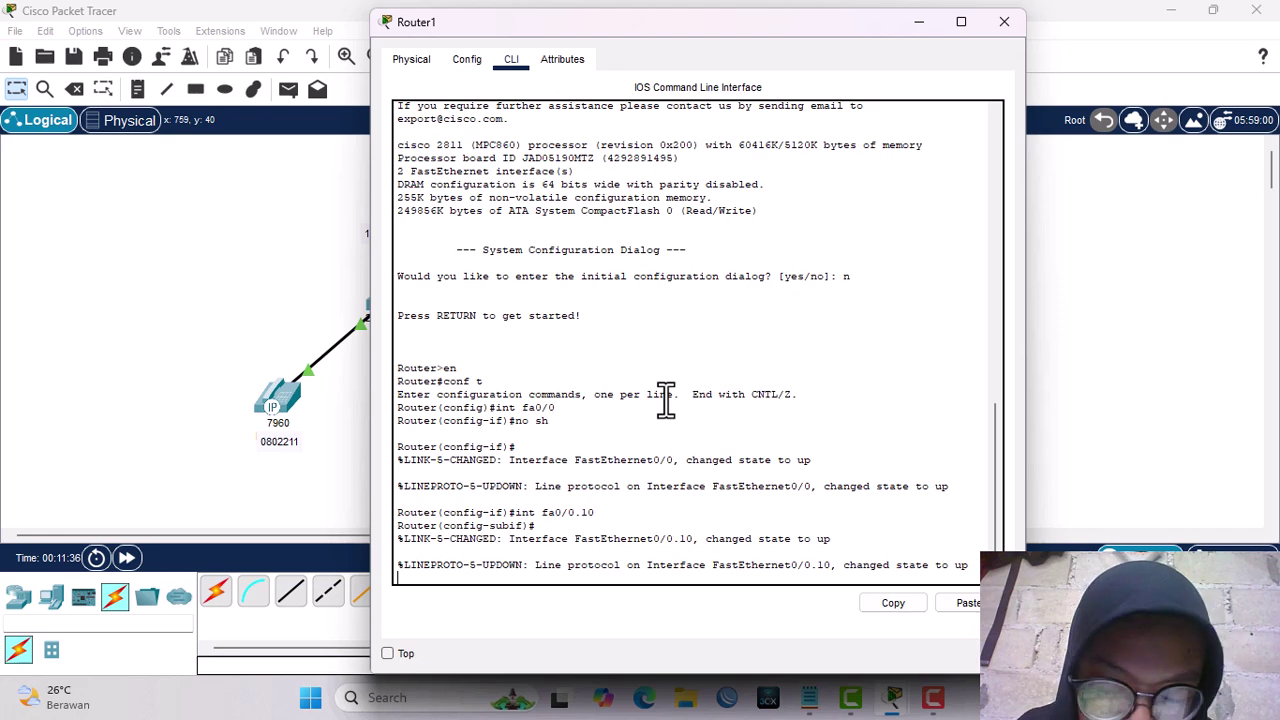
# Set 802.1Q encapsulation for VLAN 10 on Router1's subinterface fa0/0.10 using encapsulation dot1q 10.
pyautogui.press('Return')
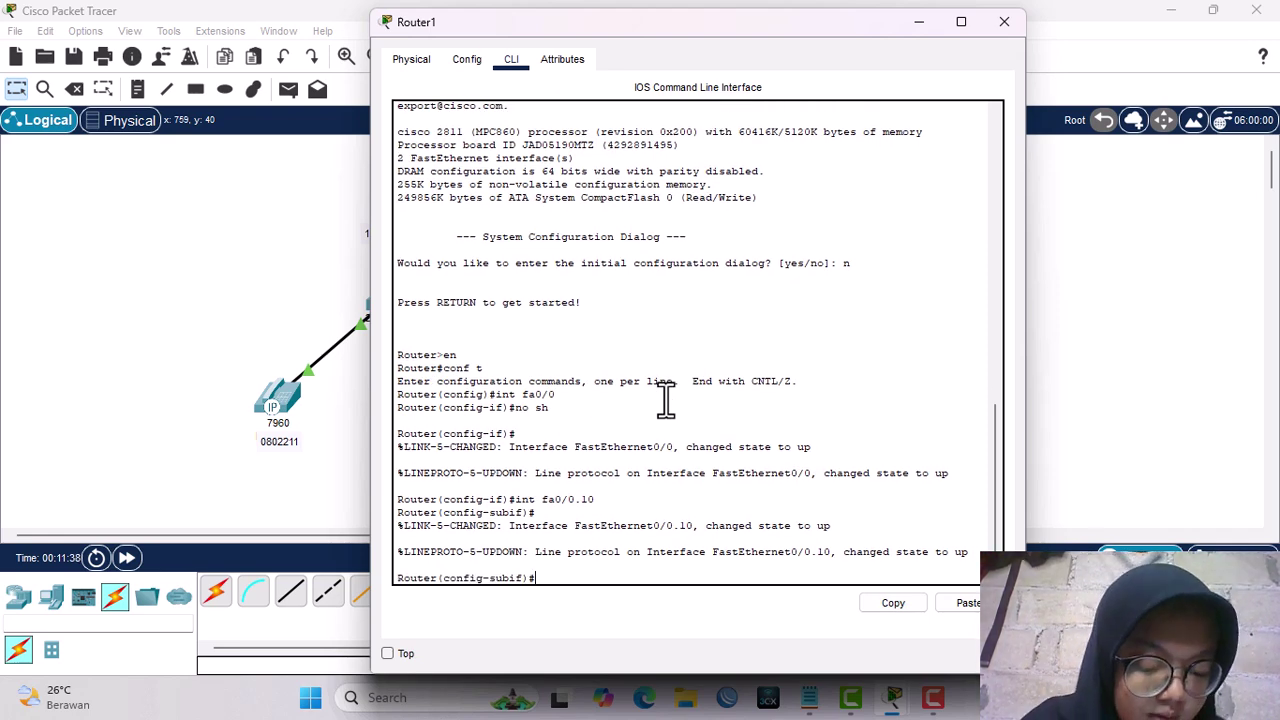
pyautogui.write('encap')
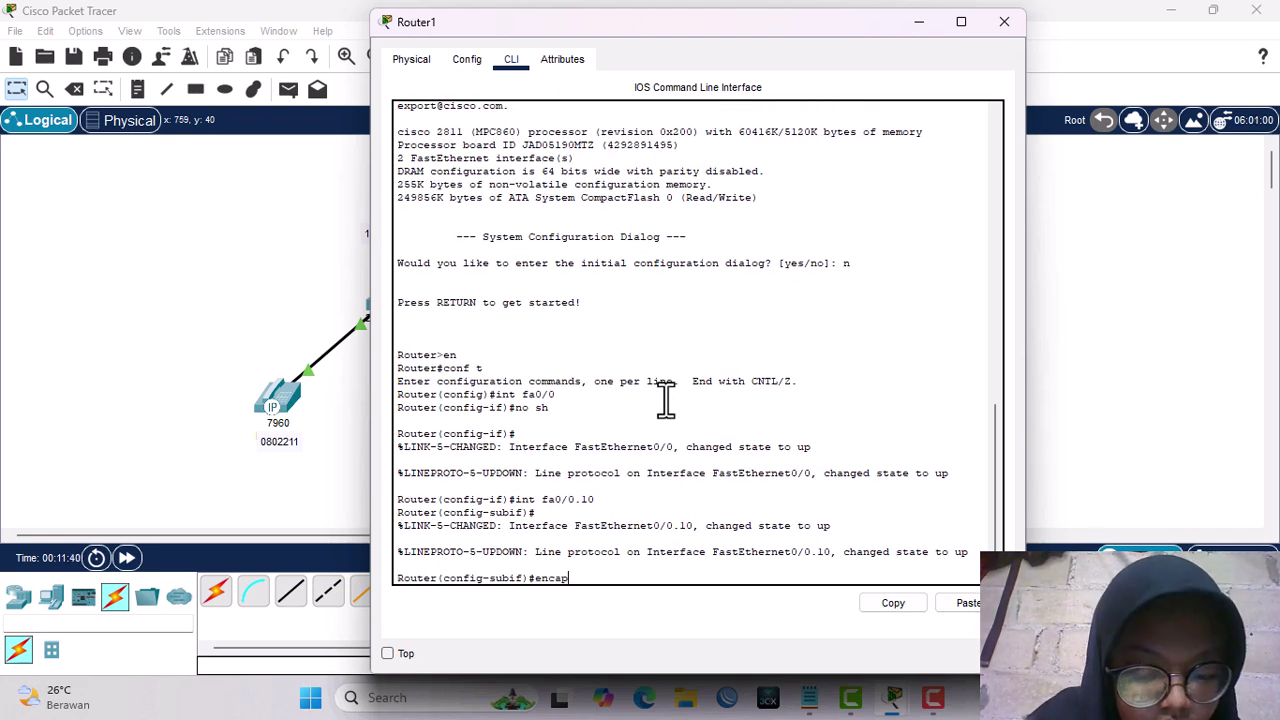
pyautogui.write('sulatio')
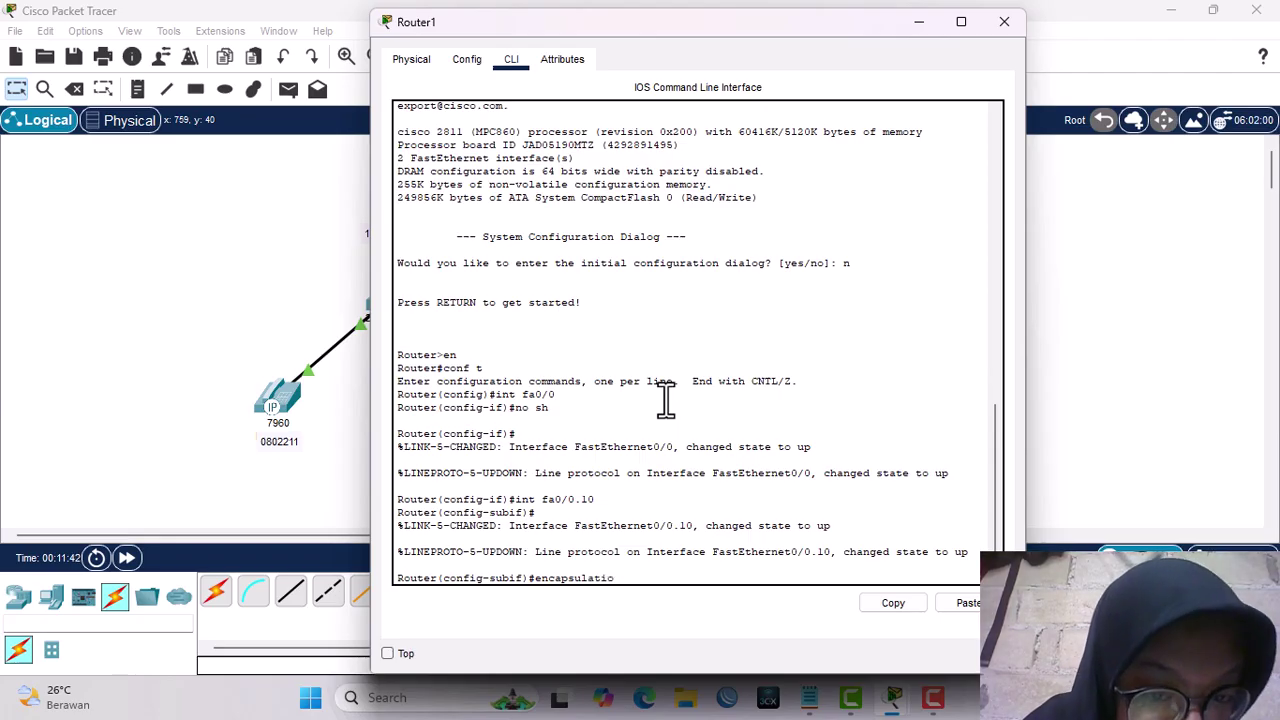
pyautogui.write('n d')
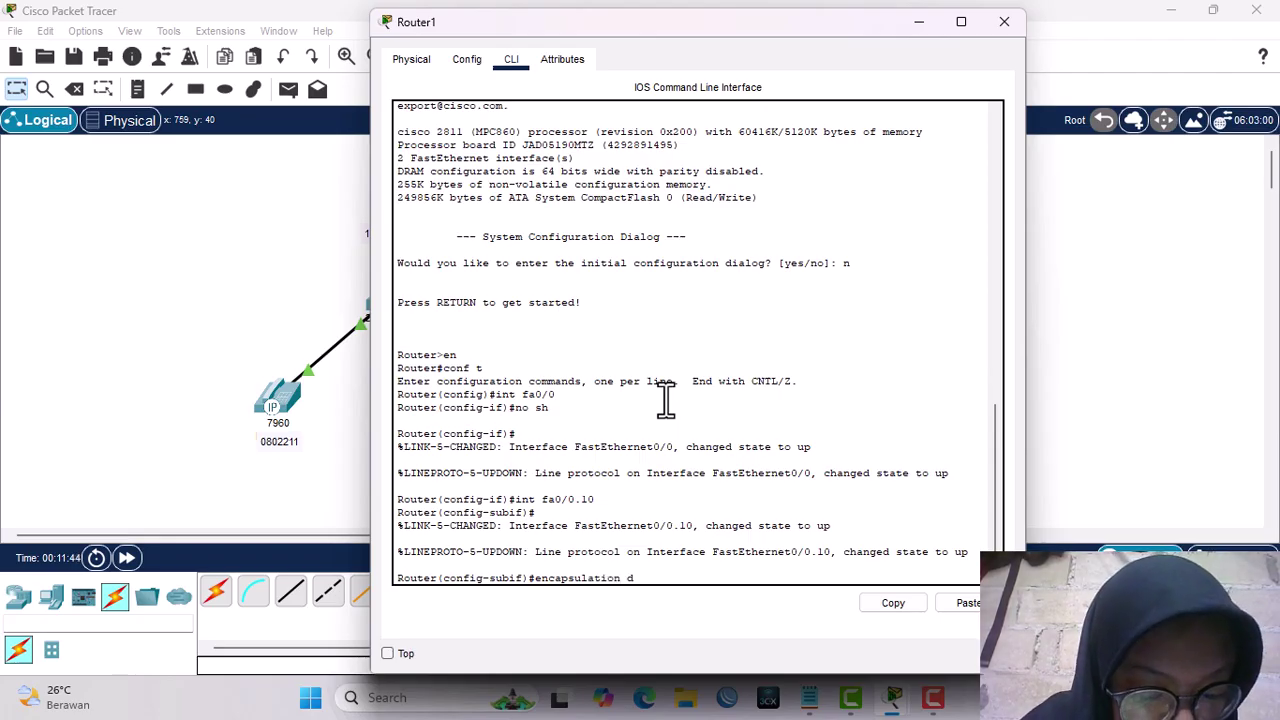
pyautogui.write('ot1q ')
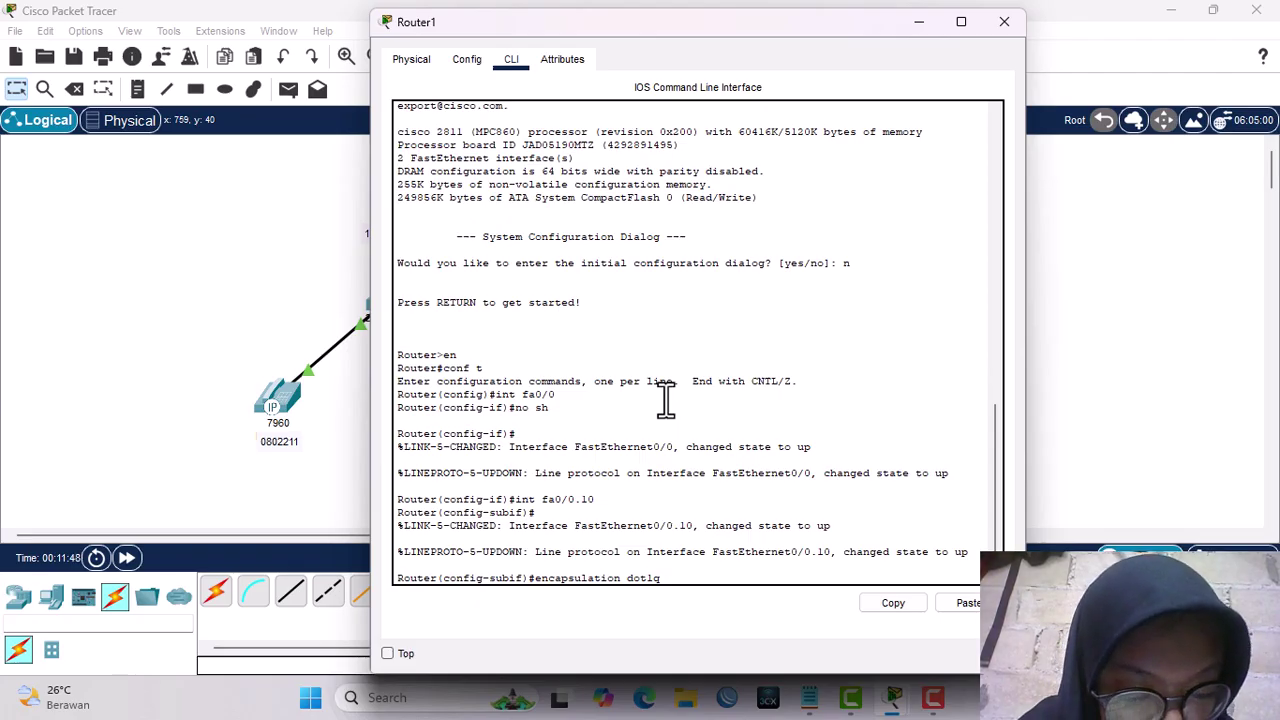
pyautogui.write('10')
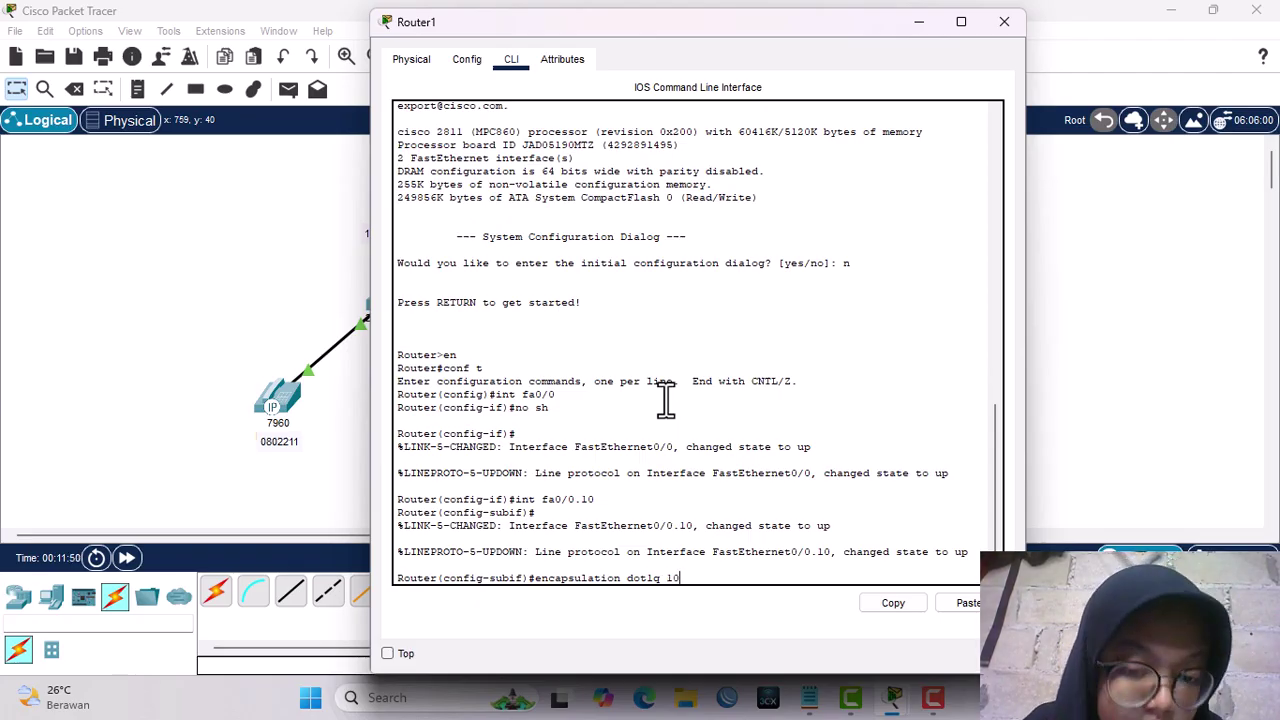
pyautogui.press('Return')
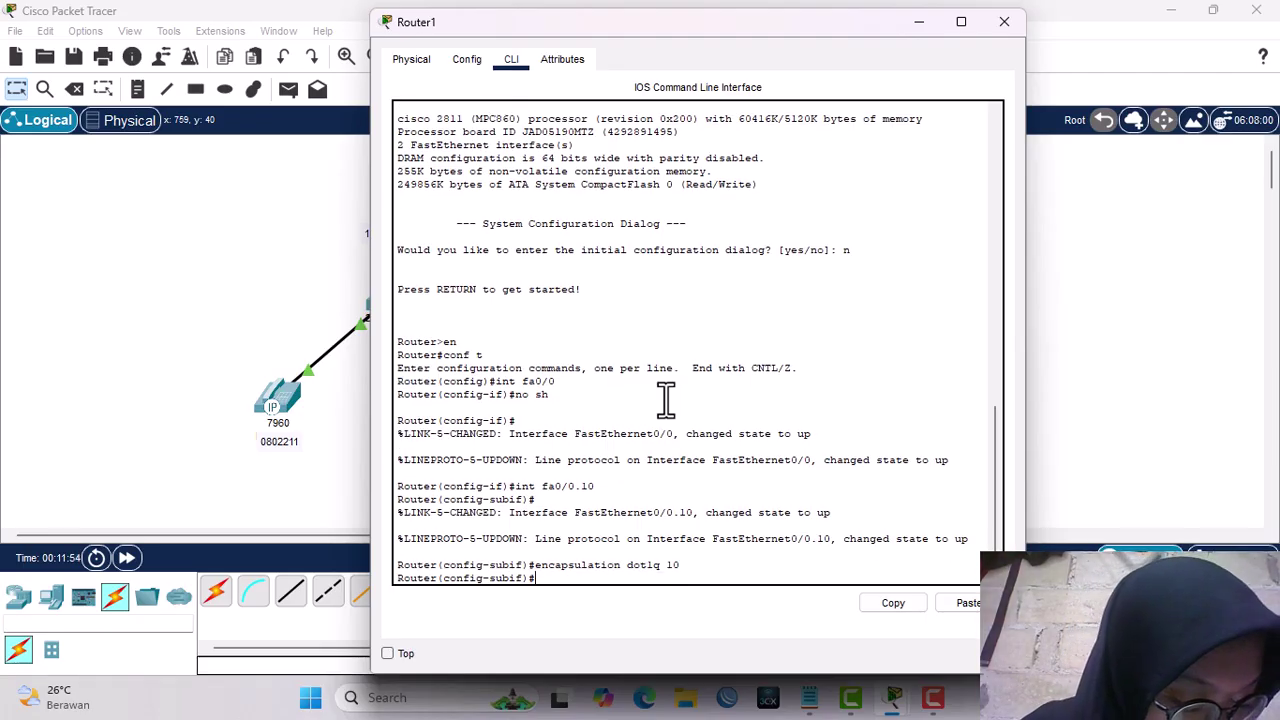
# Assign IP address 172.168.20.1 with subnet mask 255.255.0.0 to subinterface fa0/0.10.
pyautogui.write('ip')
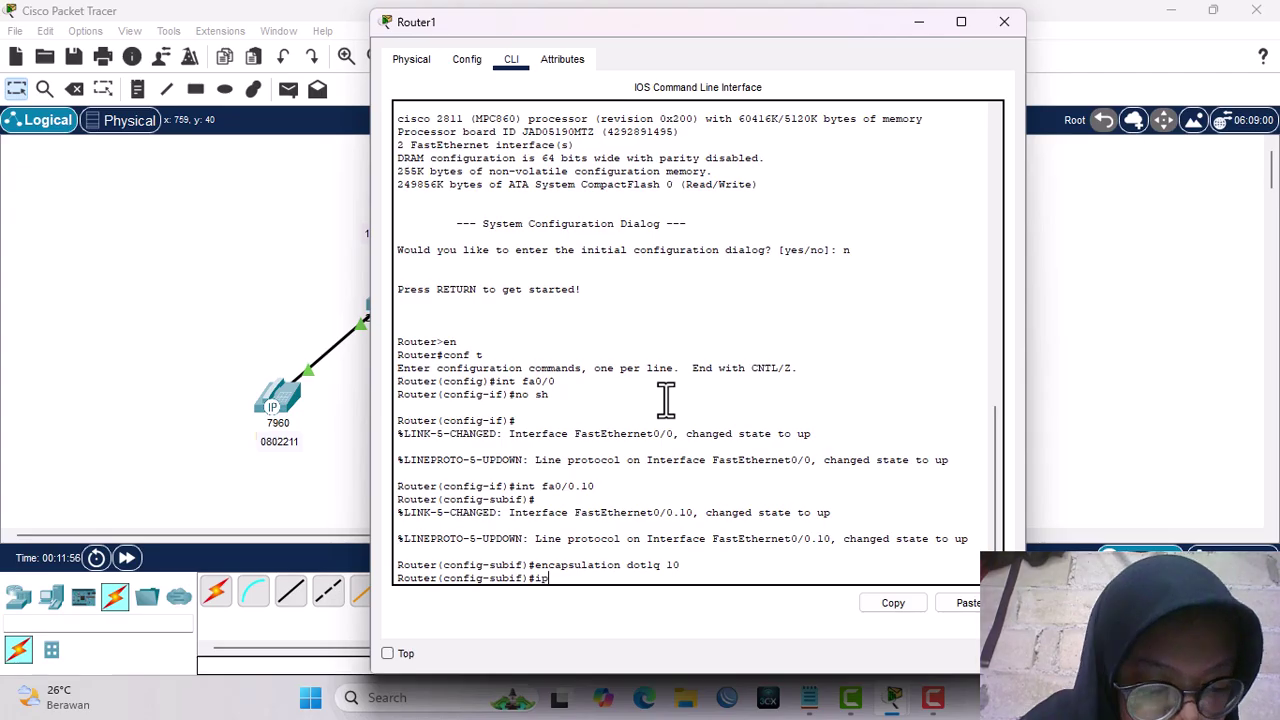
pyautogui.write(' address ')
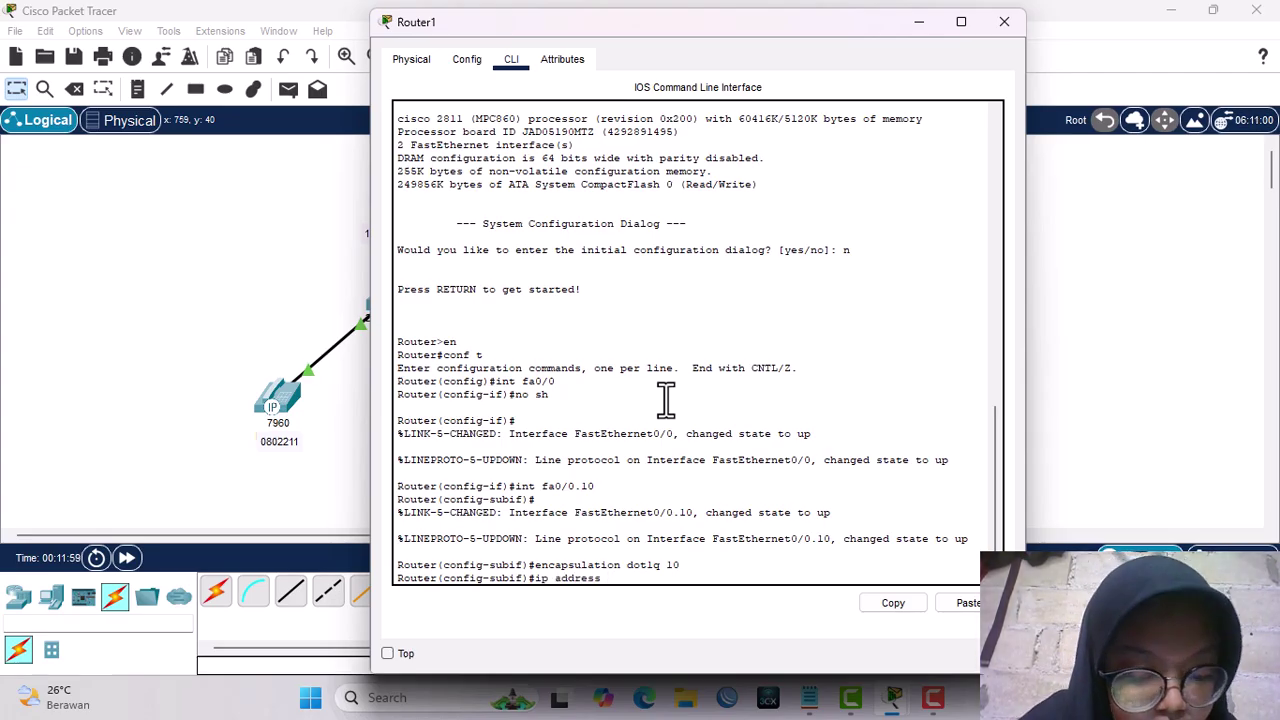
pyautogui.write('172')
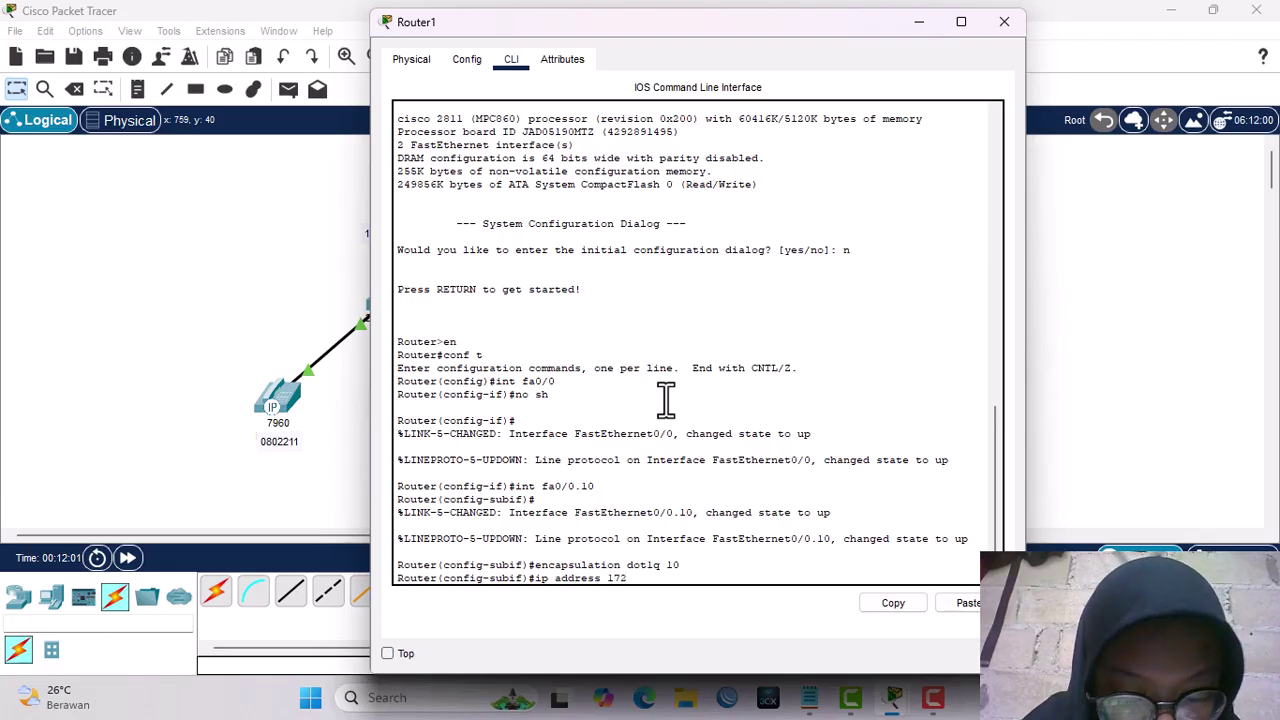
pyautogui.write('.168.')
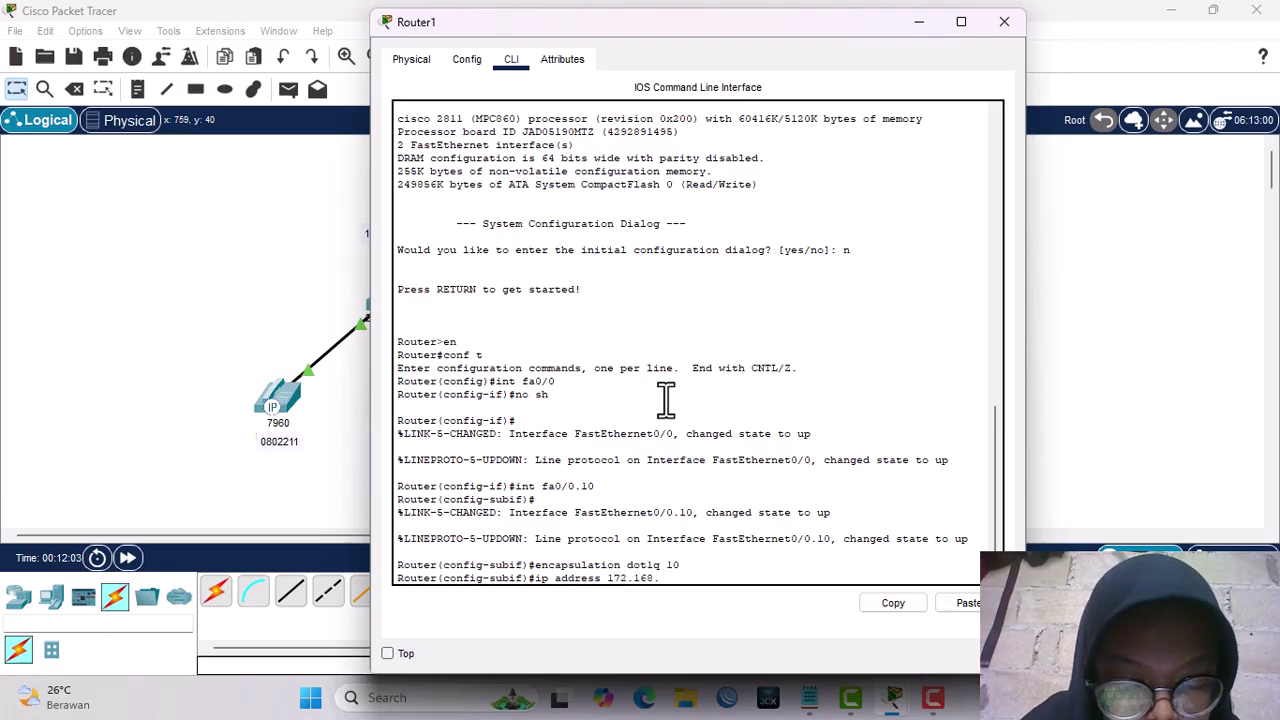
pyautogui.write('2')
pyautogui.write('0')
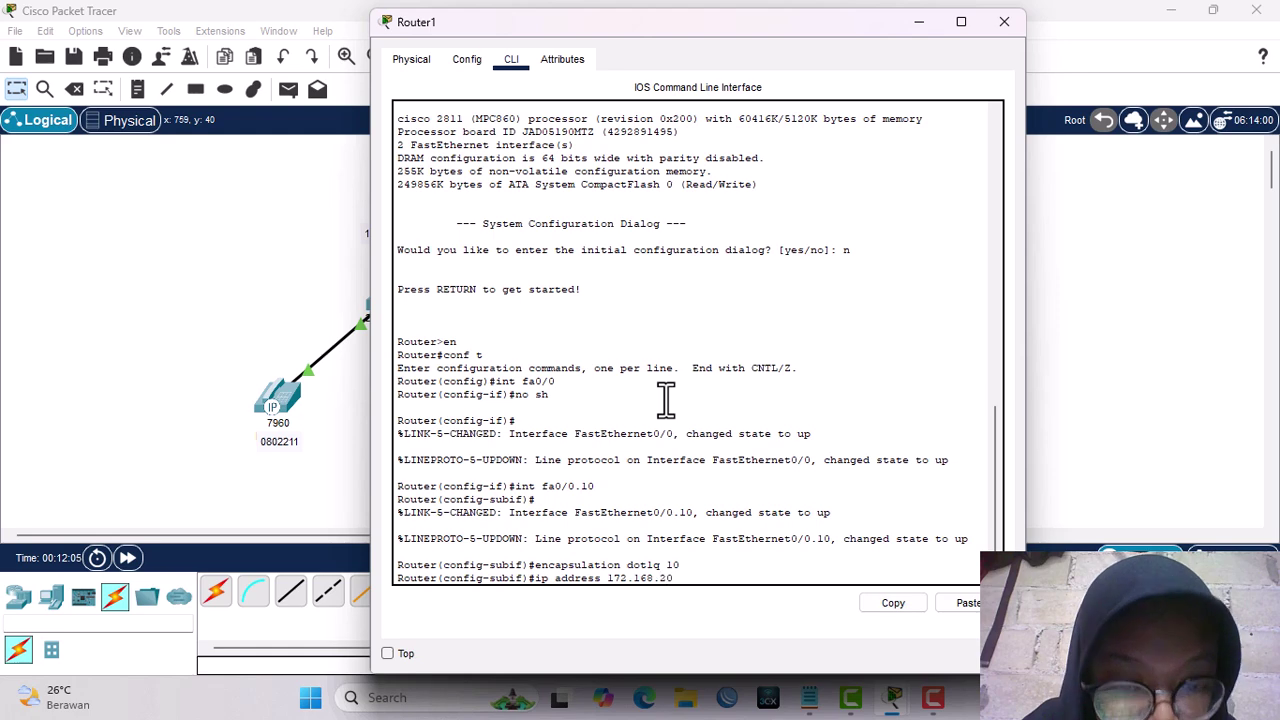
pyautogui.write('.1')
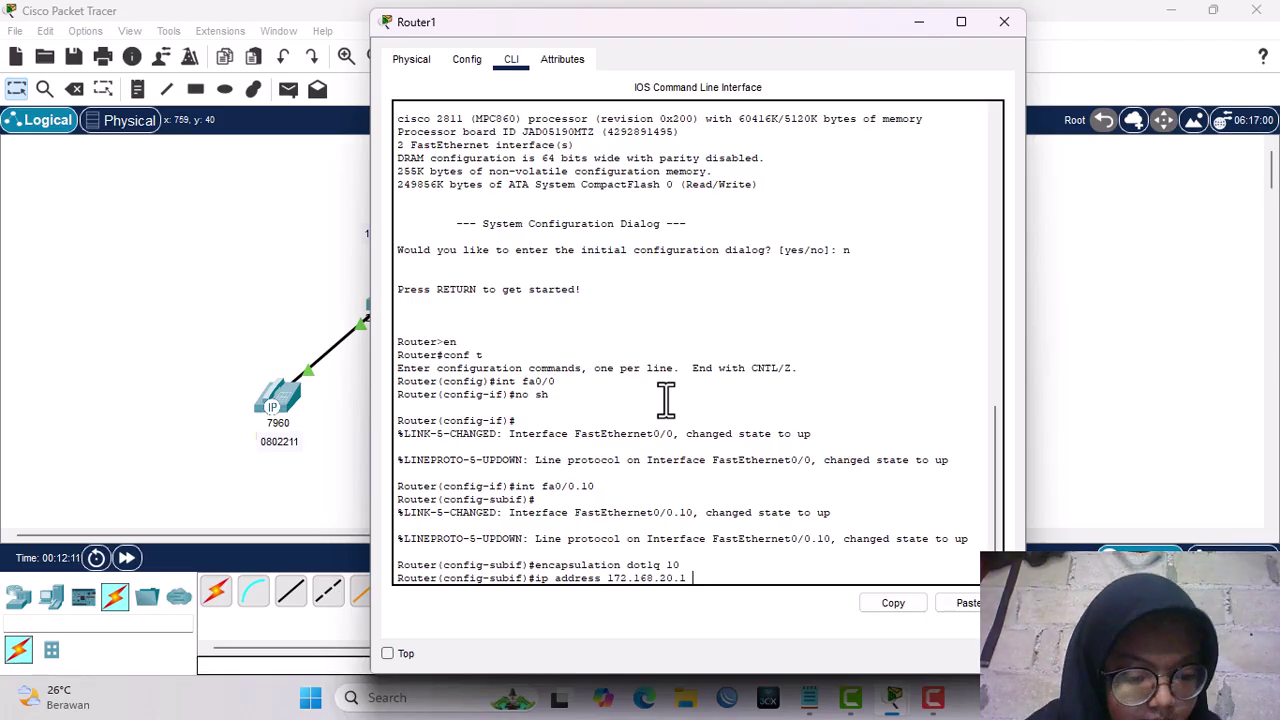
pyautogui.write(' 255.255.0')
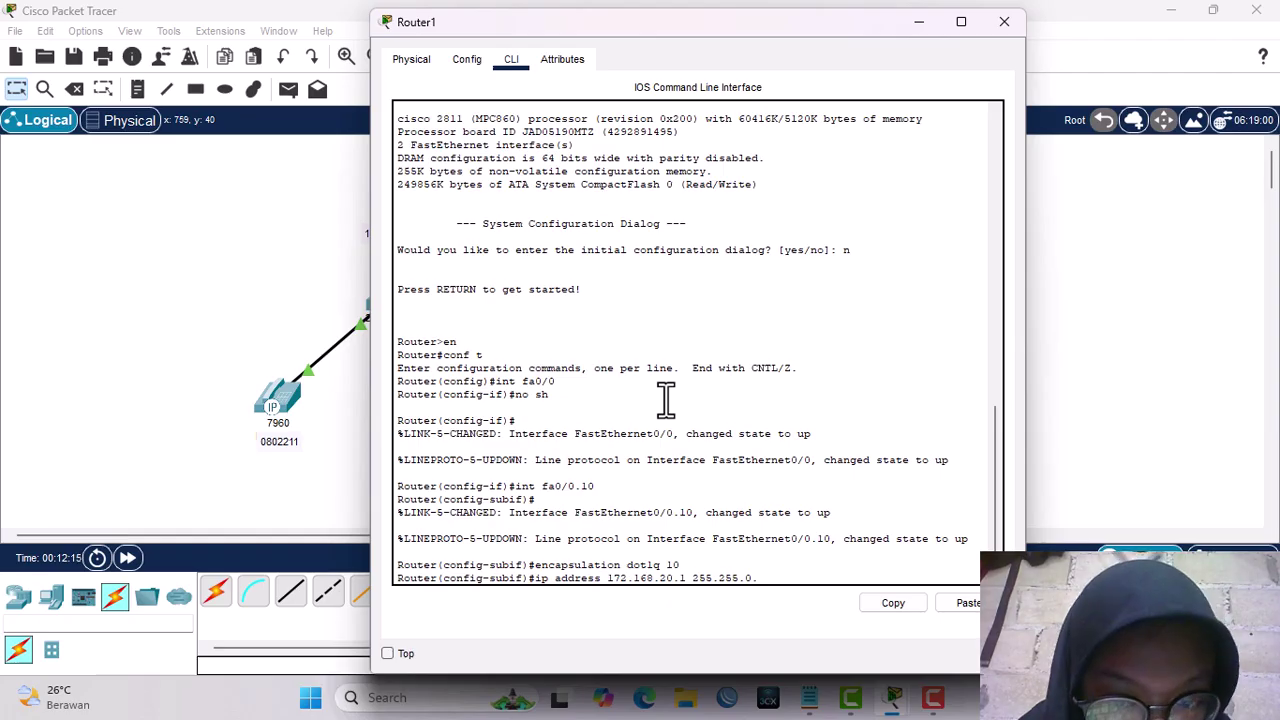
pyautogui.write('.0')
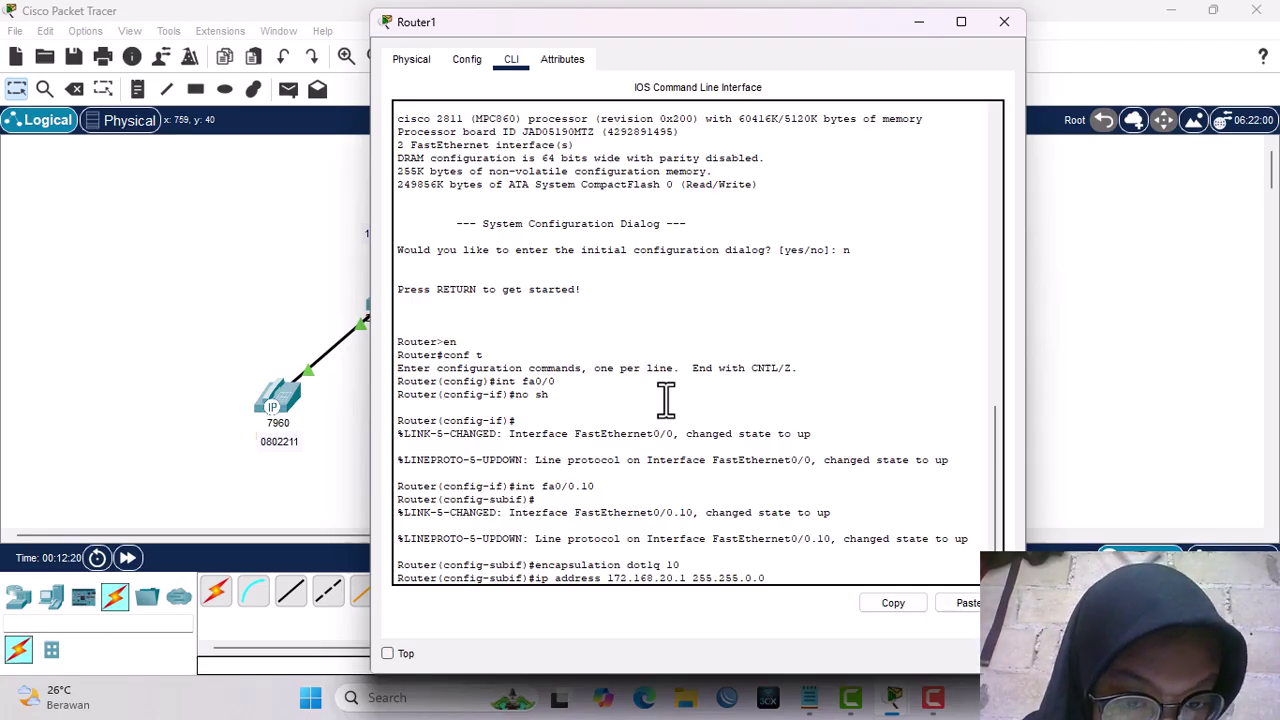
pyautogui.press('Return')
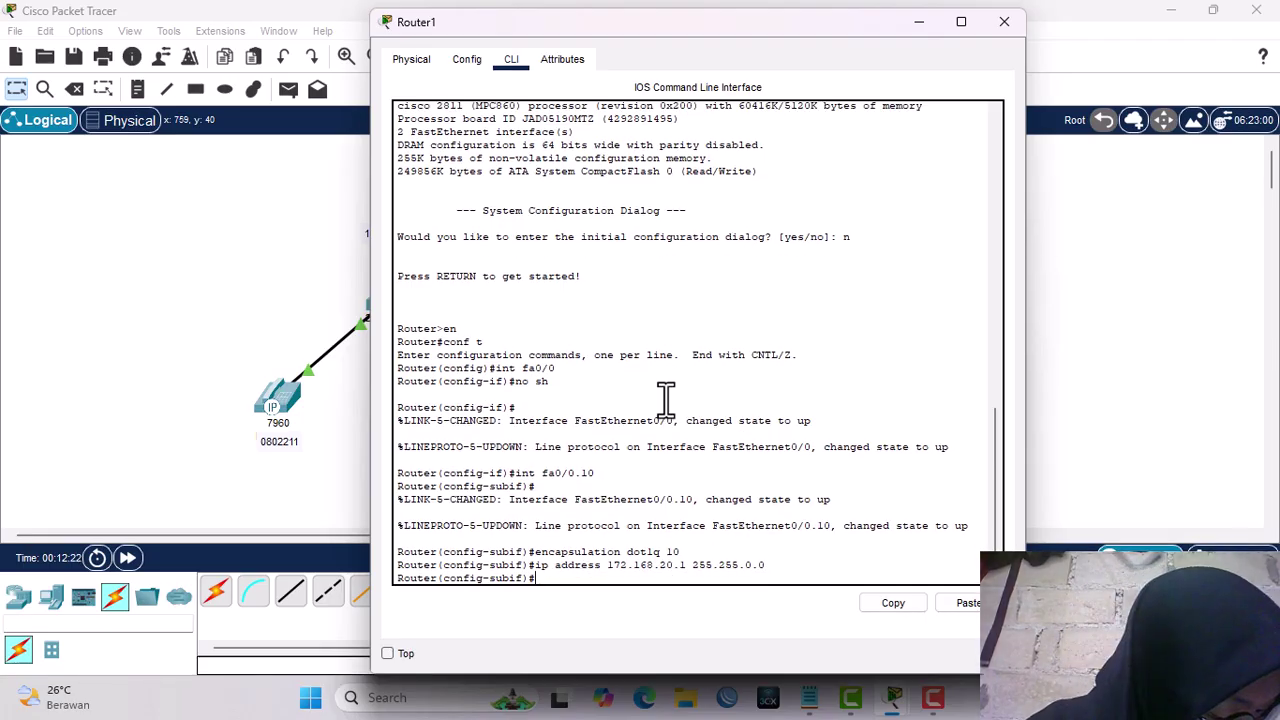
# Create a DHCP pool named iptelepon on Router1.
pyautogui.write('ip dh')
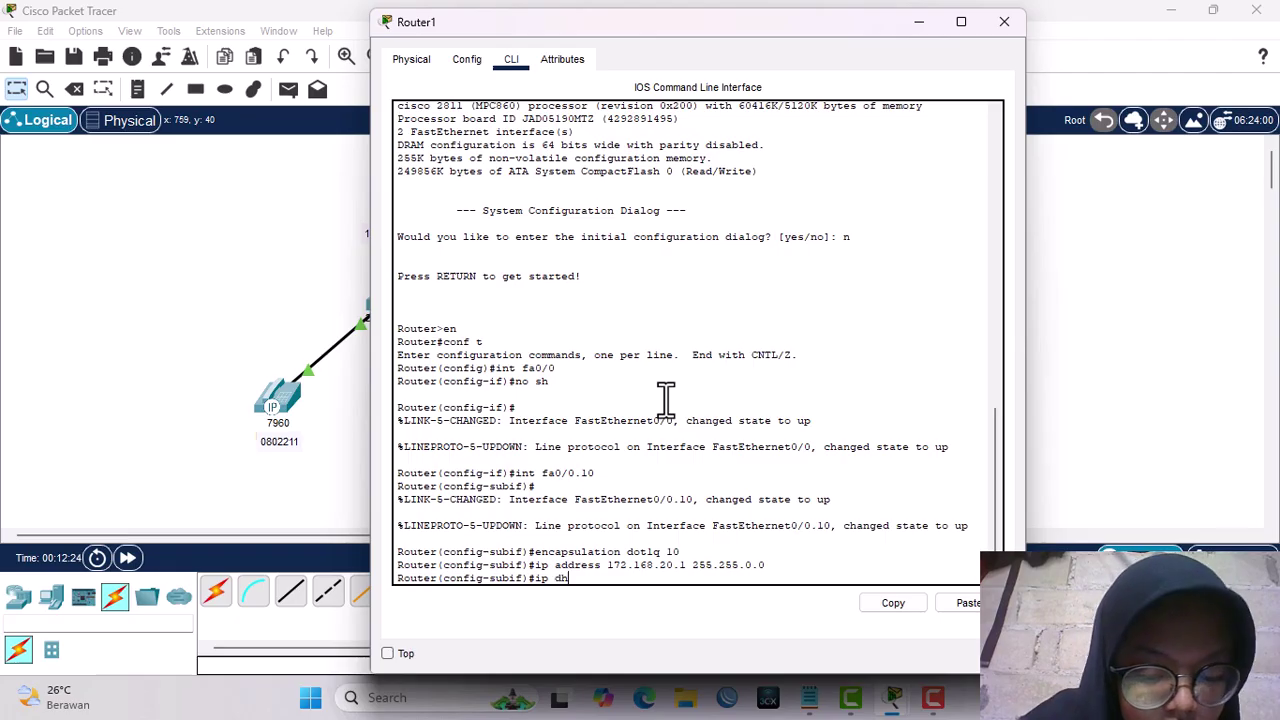
pyautogui.write('cp poo')
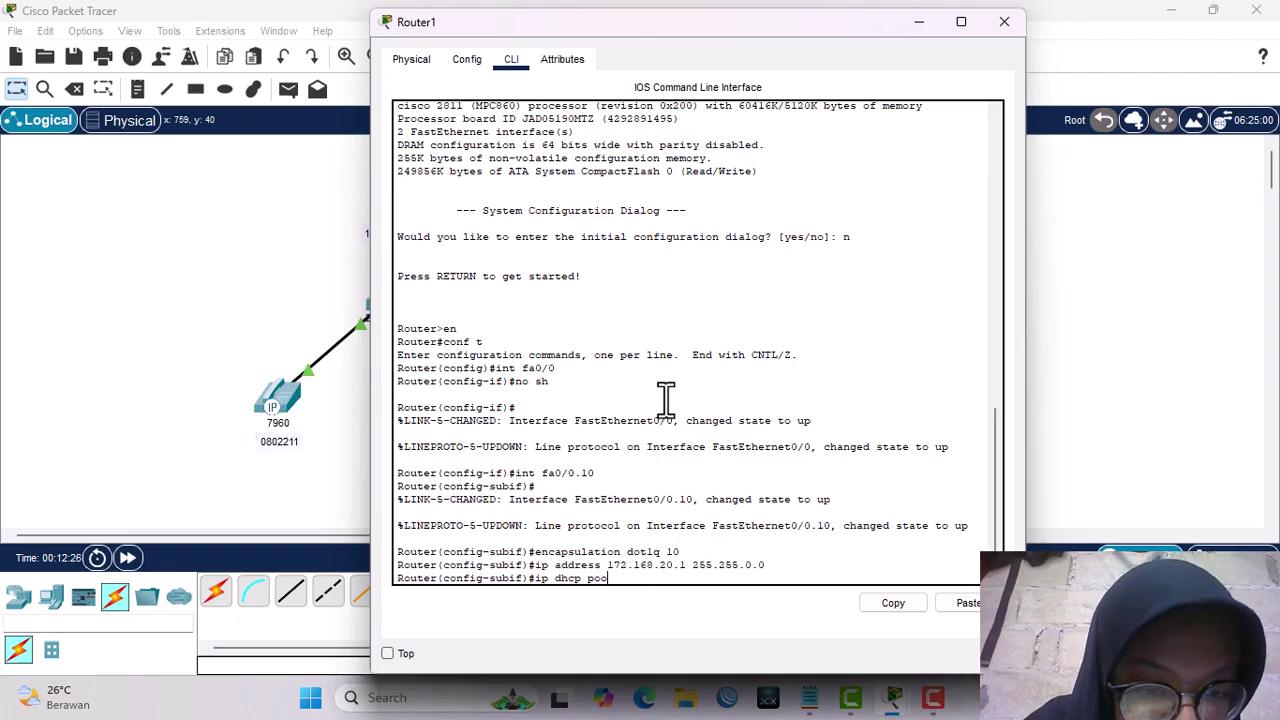
pyautogui.write('l iptele')
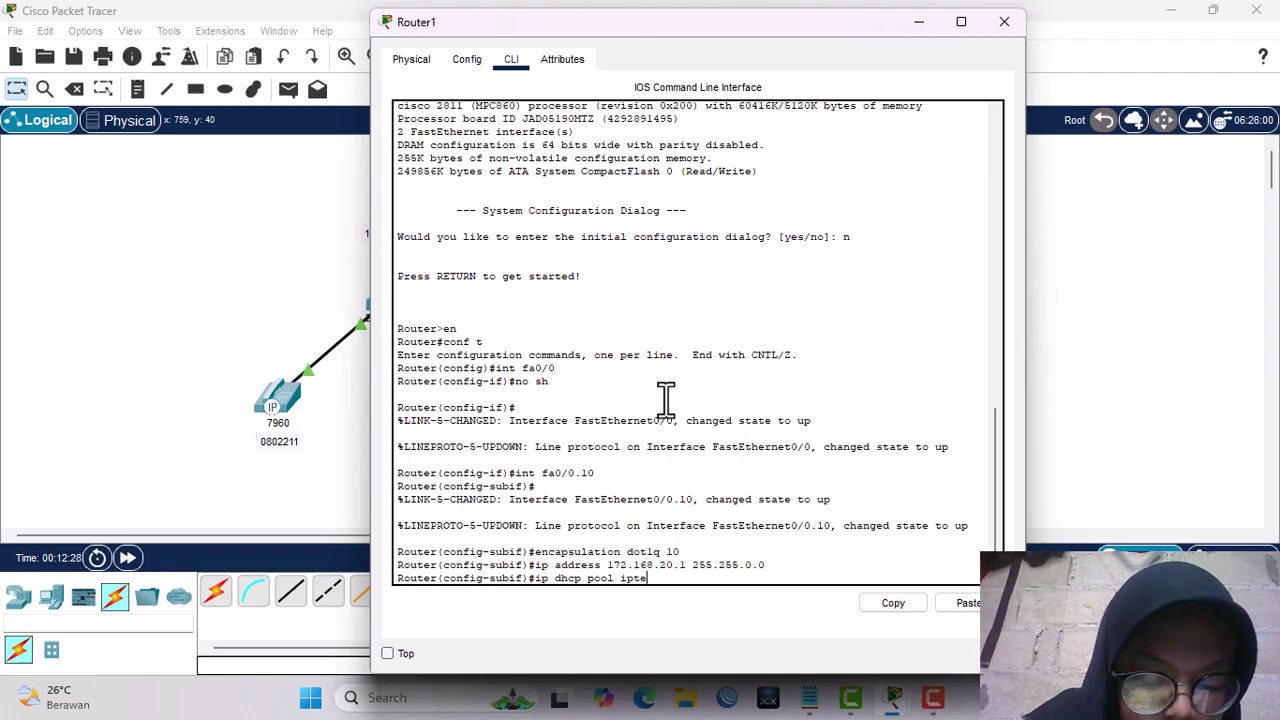
pyautogui.write('po')
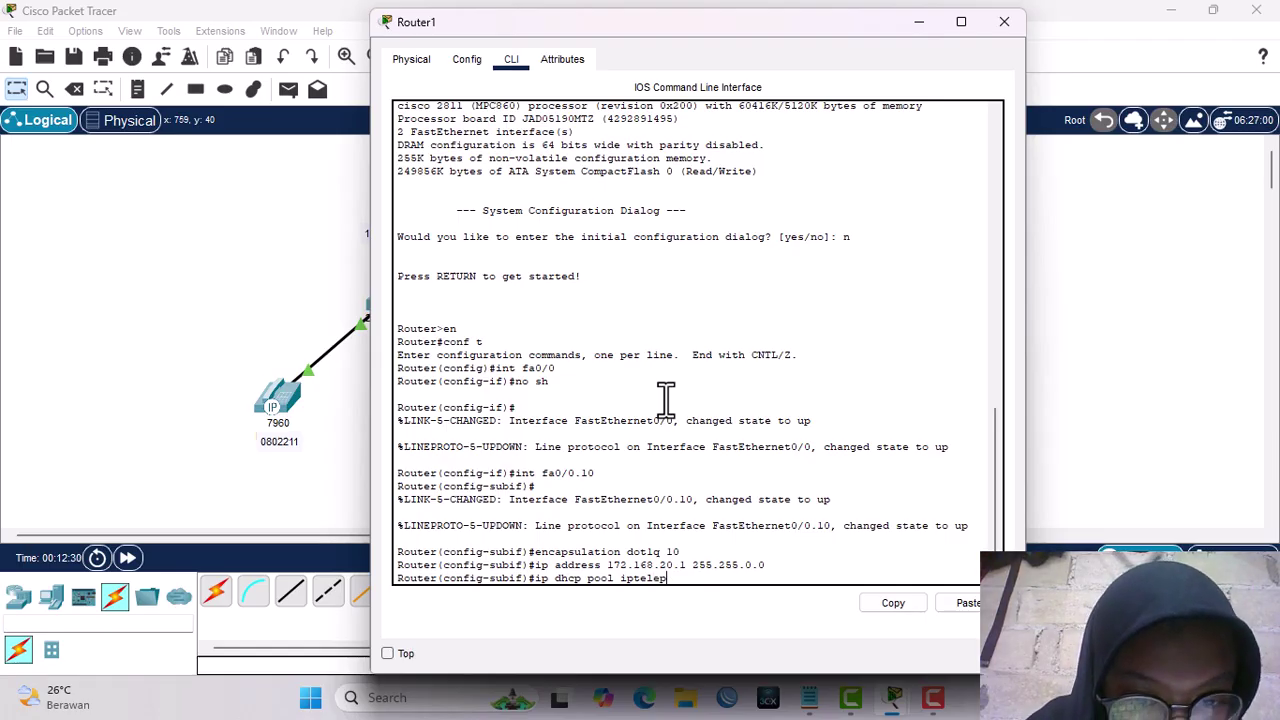
pyautogui.write('n')
pyautogui.press('Return')
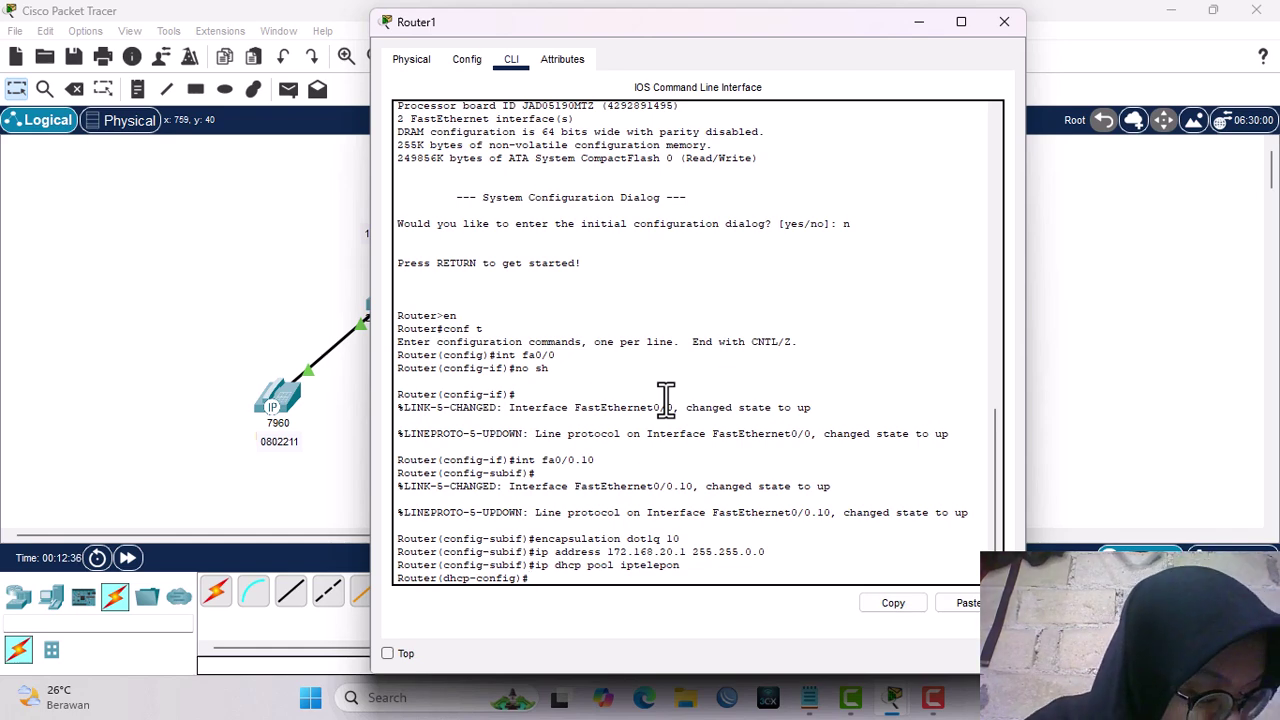
pyautogui.write('i')
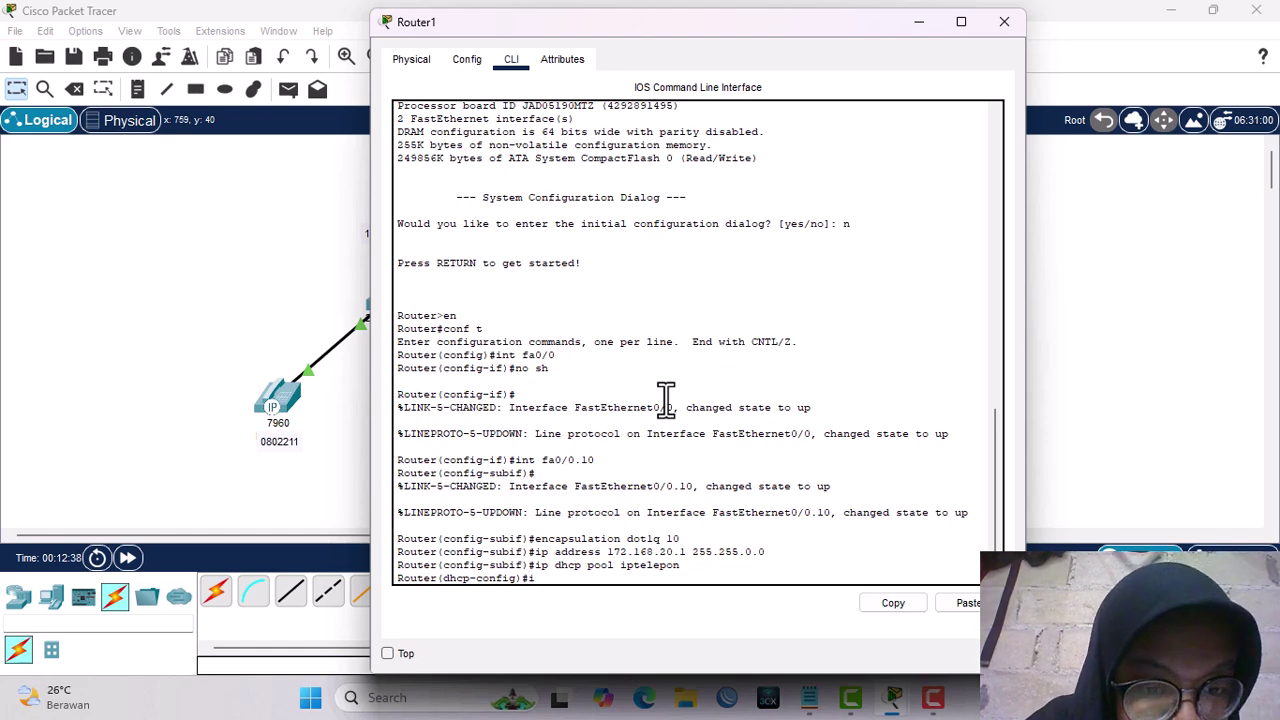
pyautogui.write('p so')
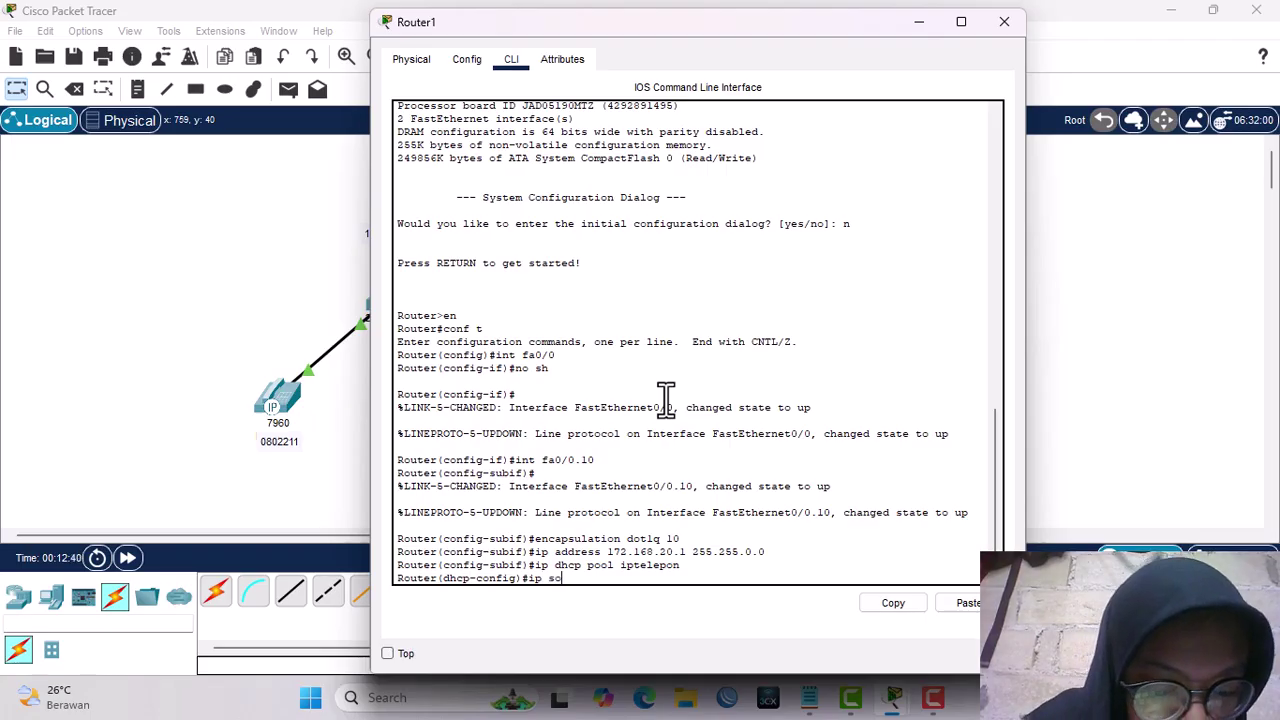
pyautogui.write('urce')
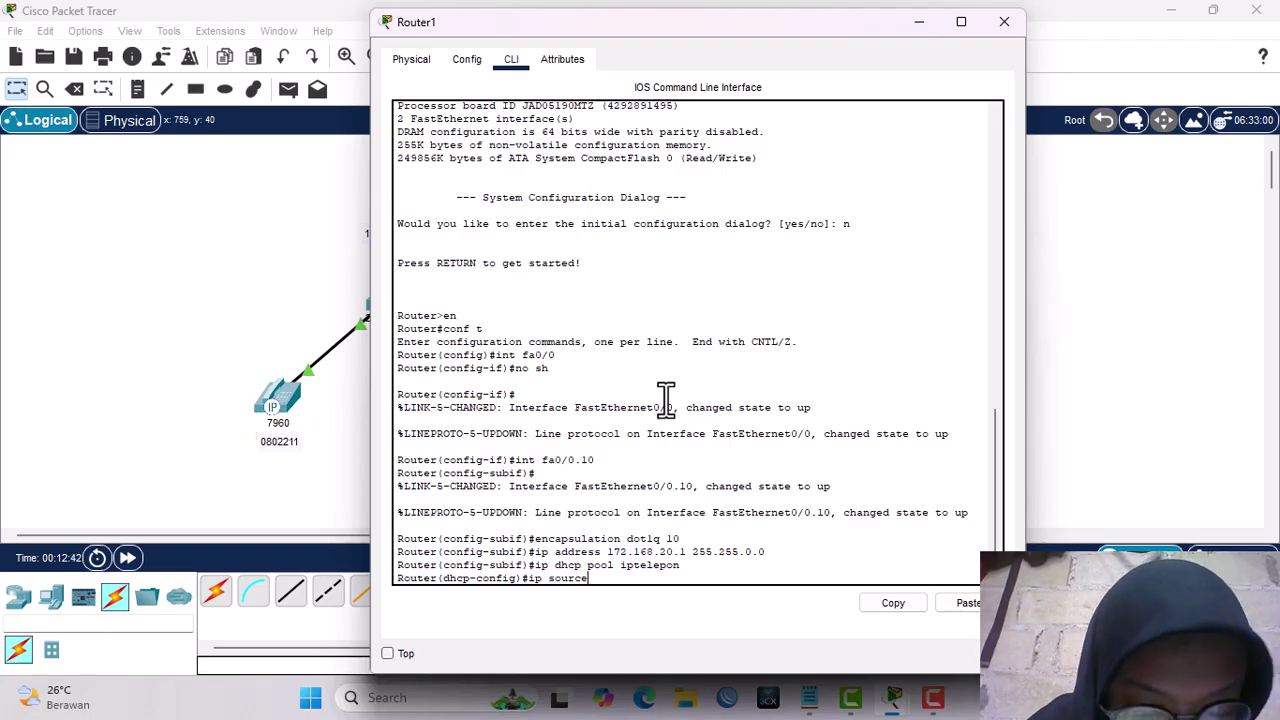
pyautogui.write('- address')
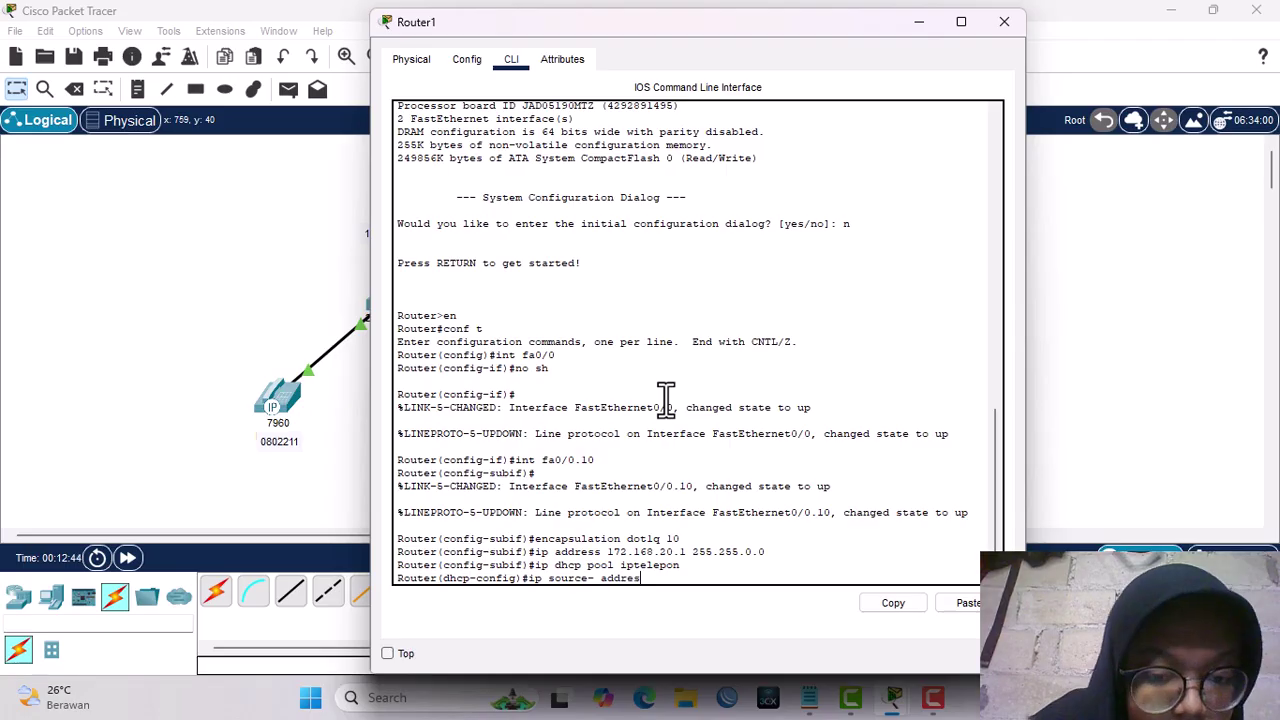
pyautogui.press('BackSpace')
pyautogui.press('BackSpace')
pyautogui.press('BackSpace')
pyautogui.press('BackSpace')
pyautogui.press('BackSpace')
pyautogui.press('BackSpace')
pyautogui.press('BackSpace')
pyautogui.press('BackSpace')
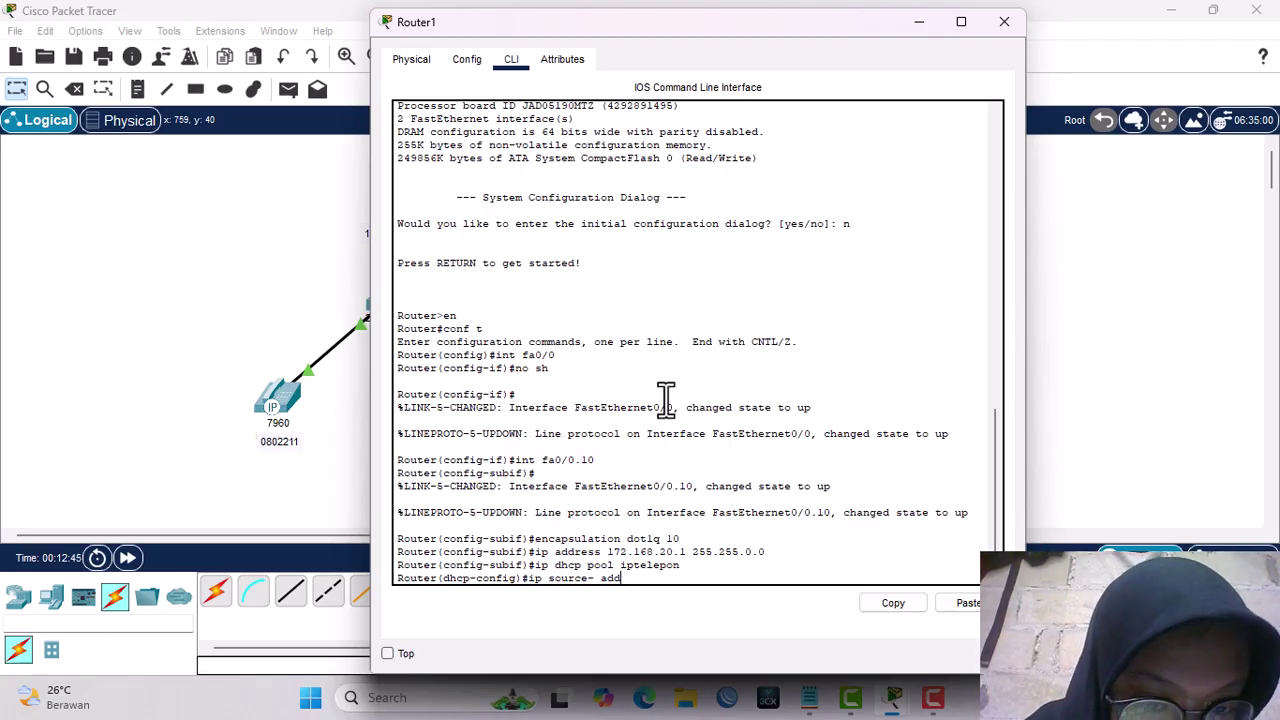
pyautogui.write('address')
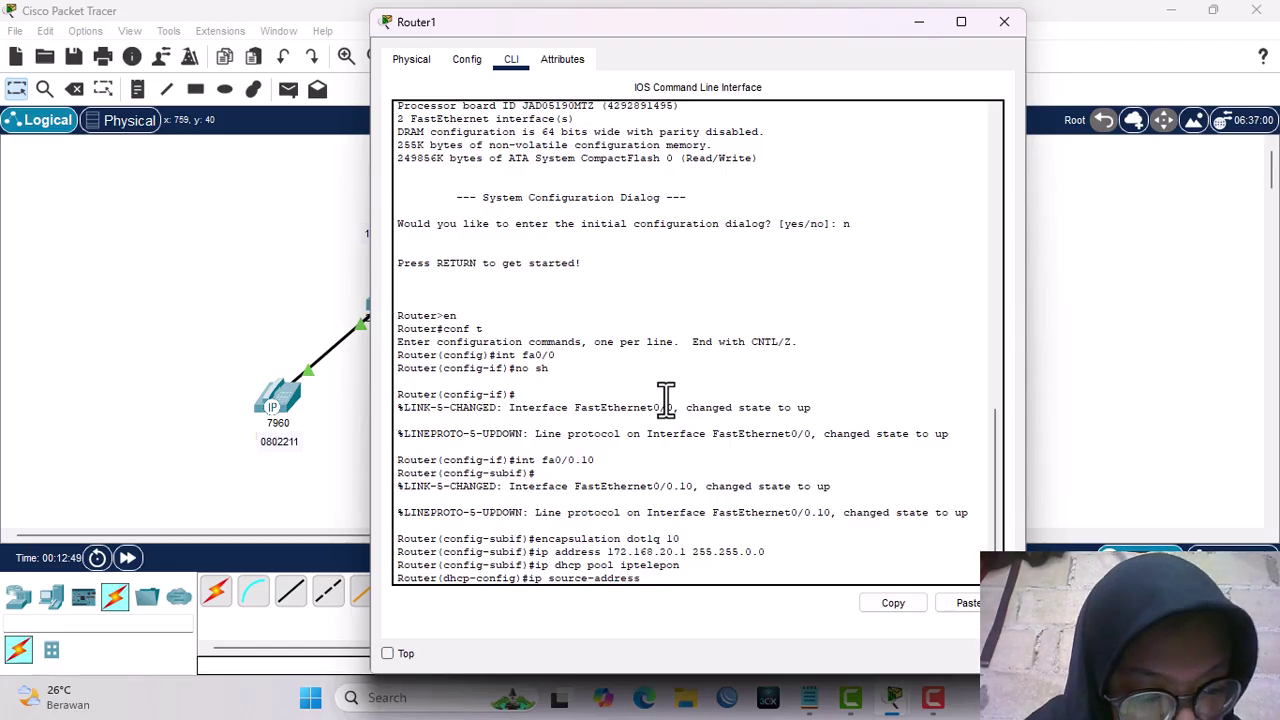
pyautogui.write(' 172.1')
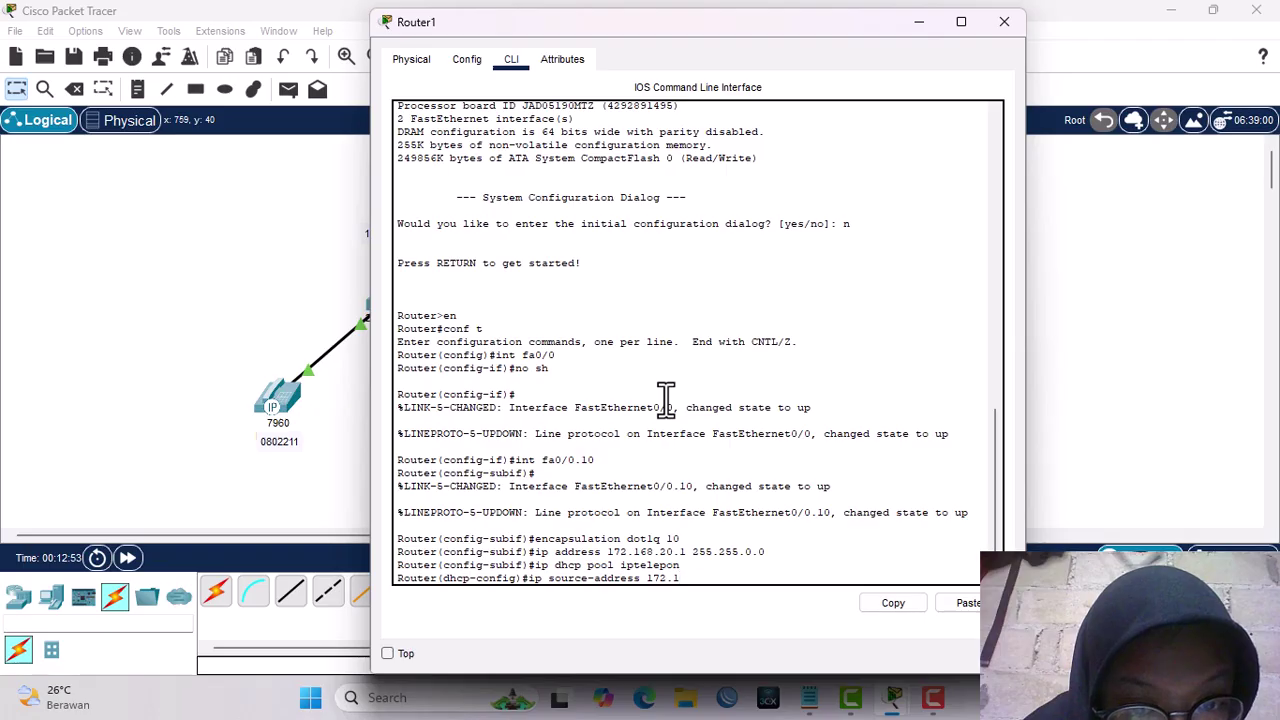
pyautogui.press('BackSpace')
pyautogui.press('BackSpace')
pyautogui.press('BackSpace')
pyautogui.press('BackSpace')
pyautogui.press('BackSpace')
pyautogui.press('BackSpace')
pyautogui.press('BackSpace')
pyautogui.press('BackSpace')
pyautogui.press('BackSpace')
pyautogui.press('BackSpace')
pyautogui.press('BackSpace')
pyautogui.press('BackSpace')
pyautogui.press('BackSpace')
pyautogui.press('BackSpace')
pyautogui.press('BackSpace')
pyautogui.press('BackSpace')
pyautogui.press('BackSpace')
pyautogui.press('BackSpace')
pyautogui.press('BackSpace')
pyautogui.press('BackSpace')
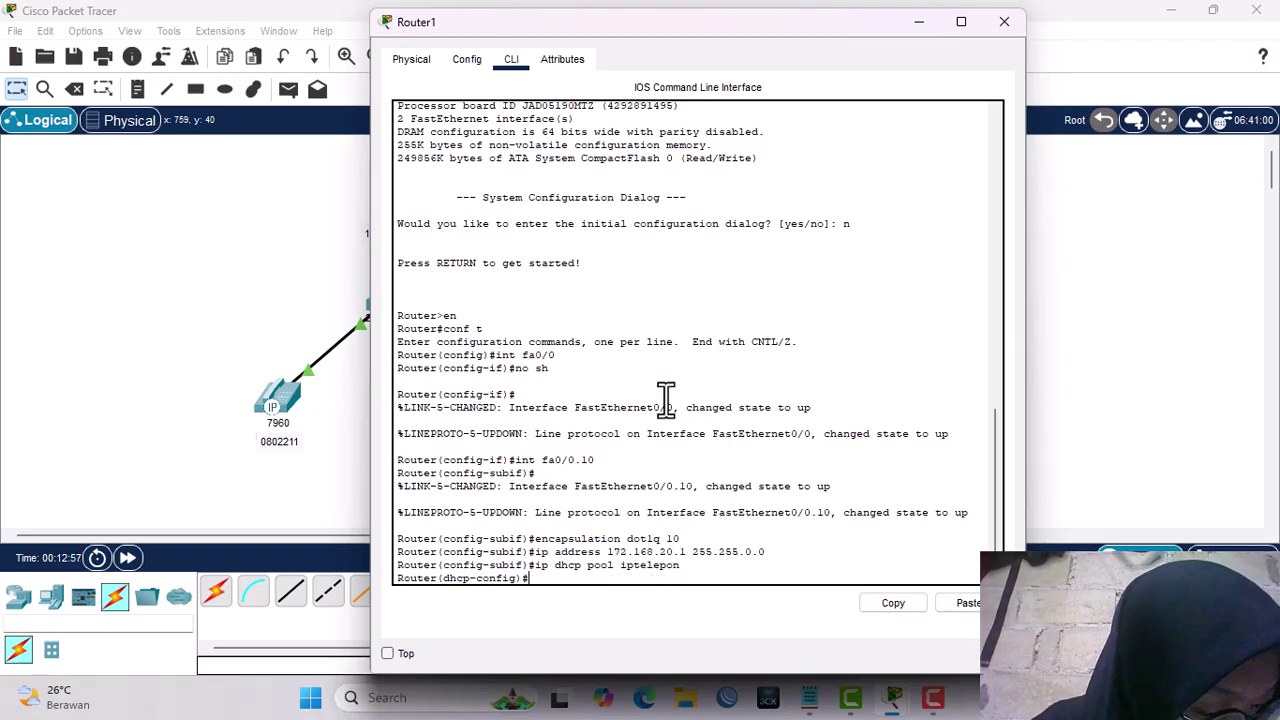
# Define network 172.168.20.0 with subnet mask 255.255.0.0 for the iptelepon DHCP pool.
pyautogui.write('networ')
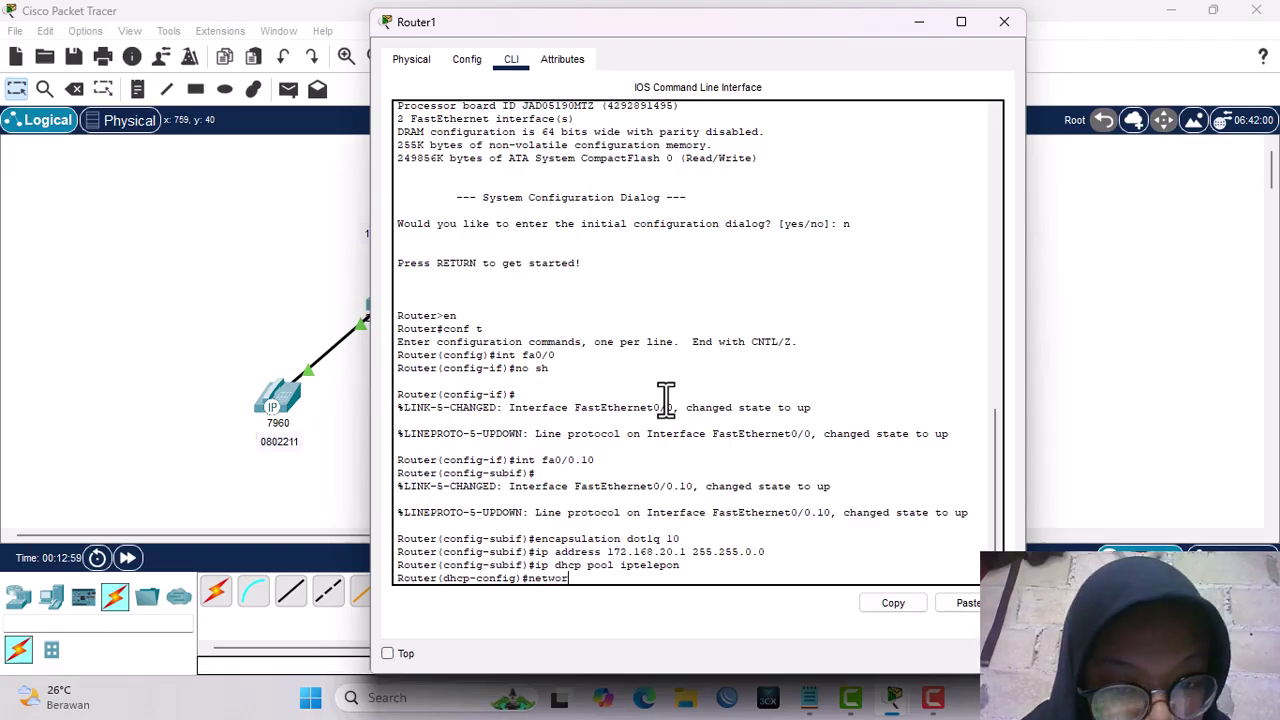
pyautogui.write('k')
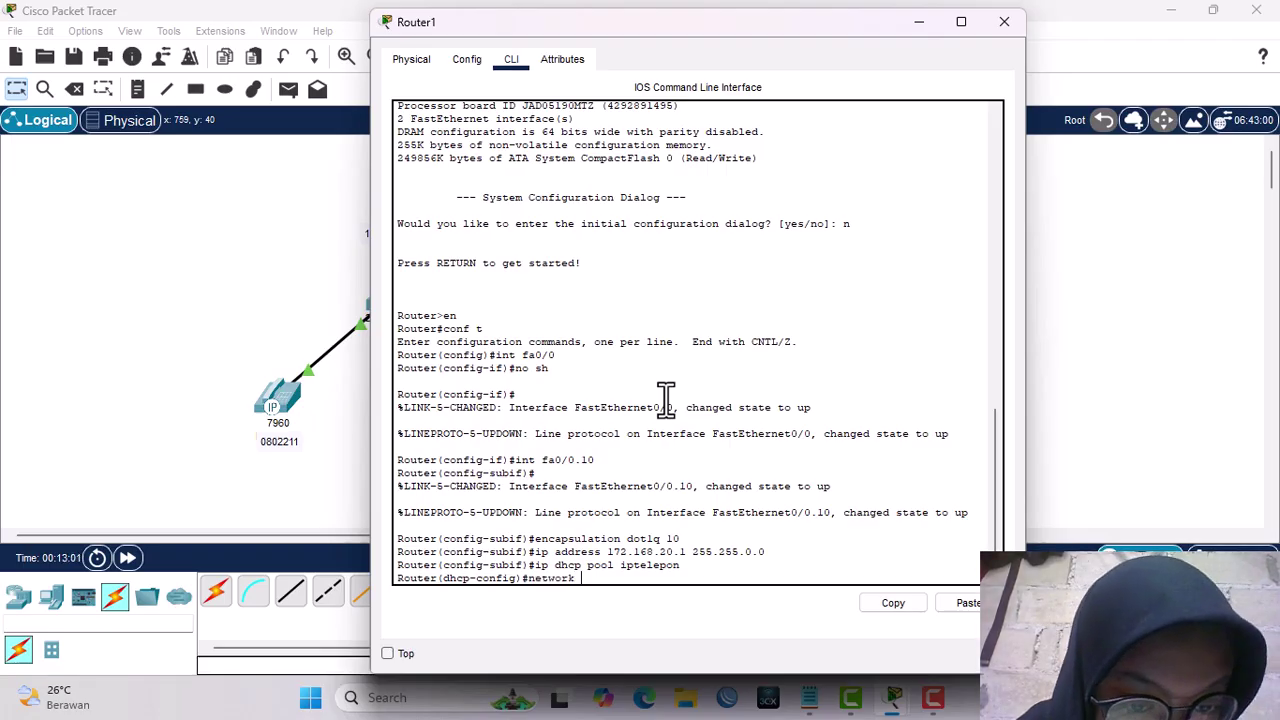
pyautogui.write(' 172.1')
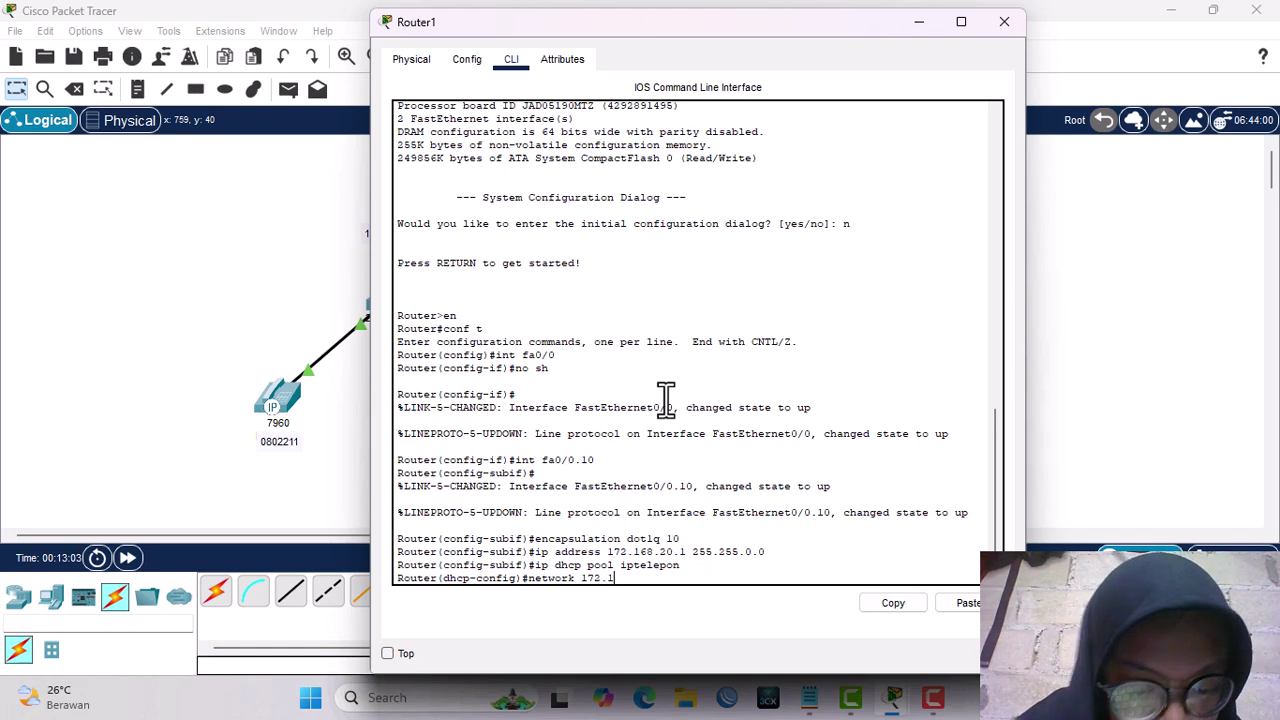
pyautogui.write('68.')
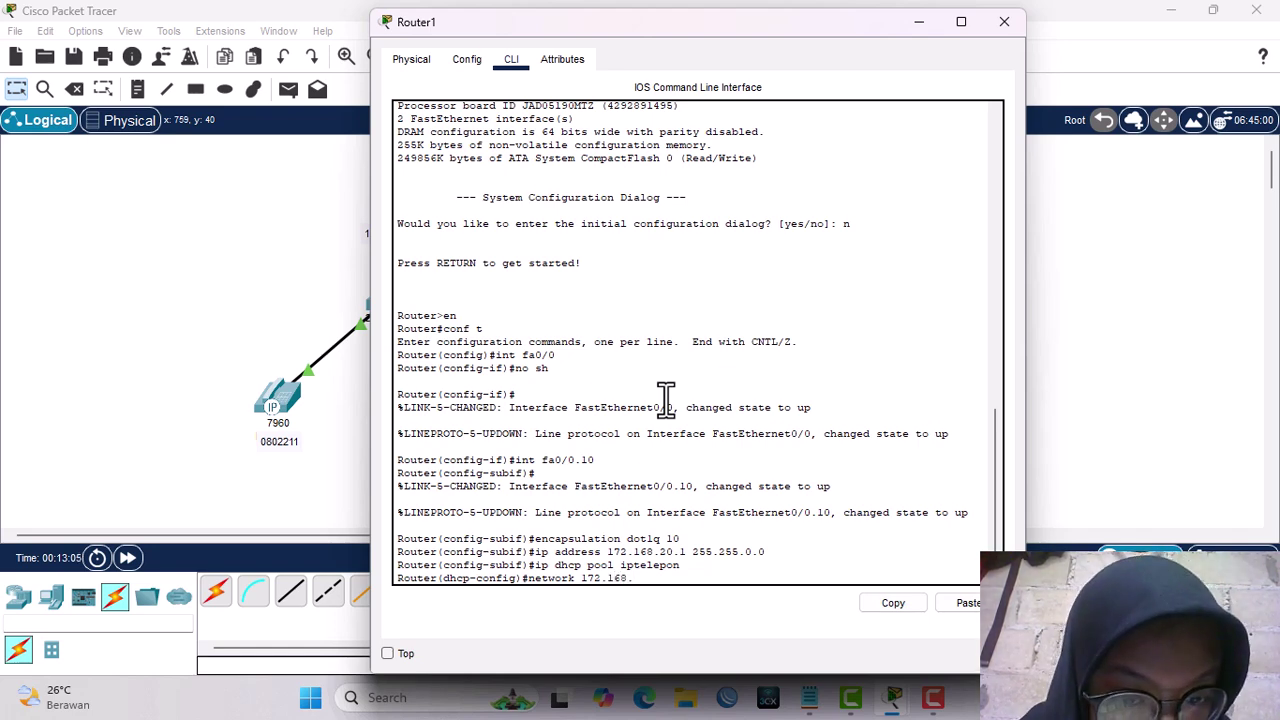
pyautogui.write('20.')
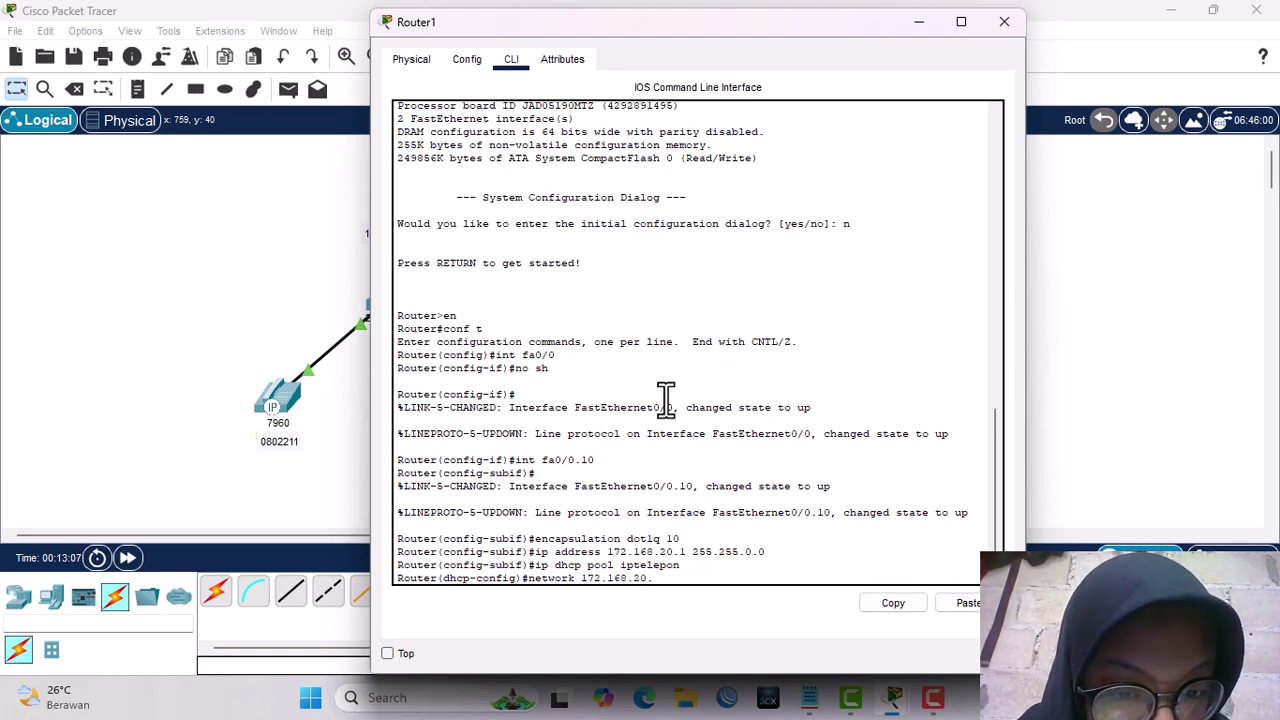
pyautogui.write('0 ')
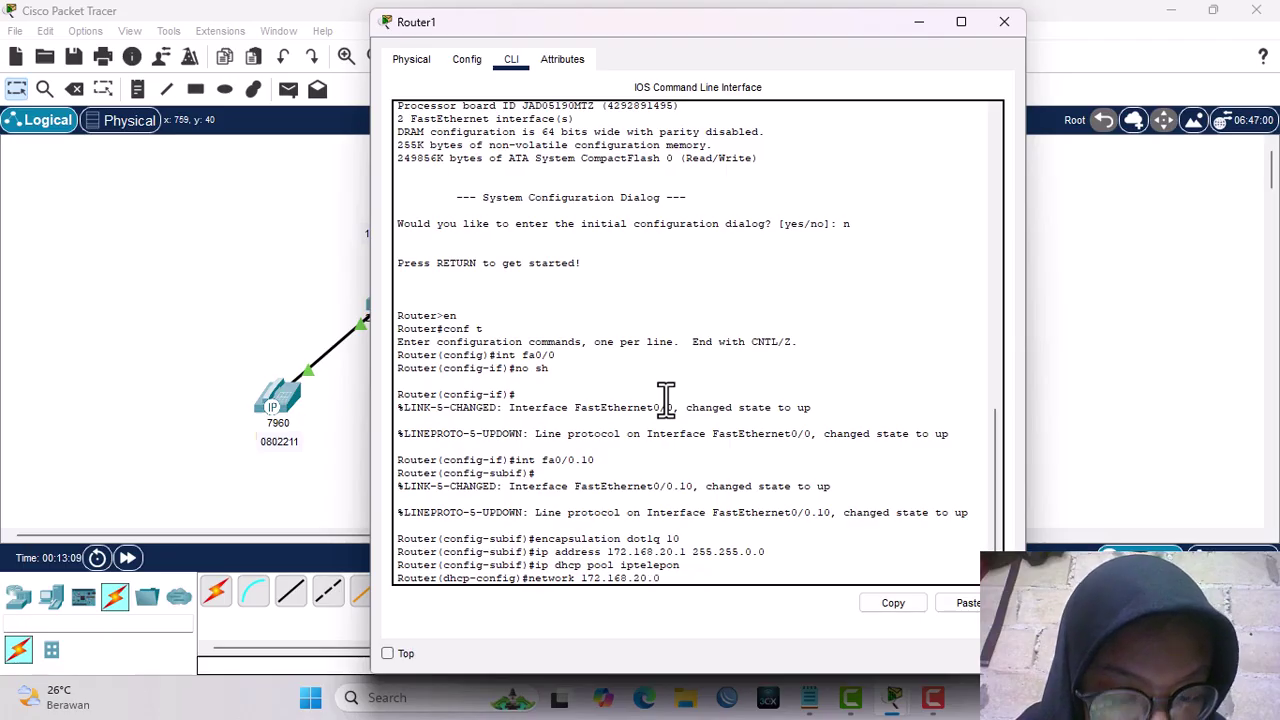
pyautogui.write('255')
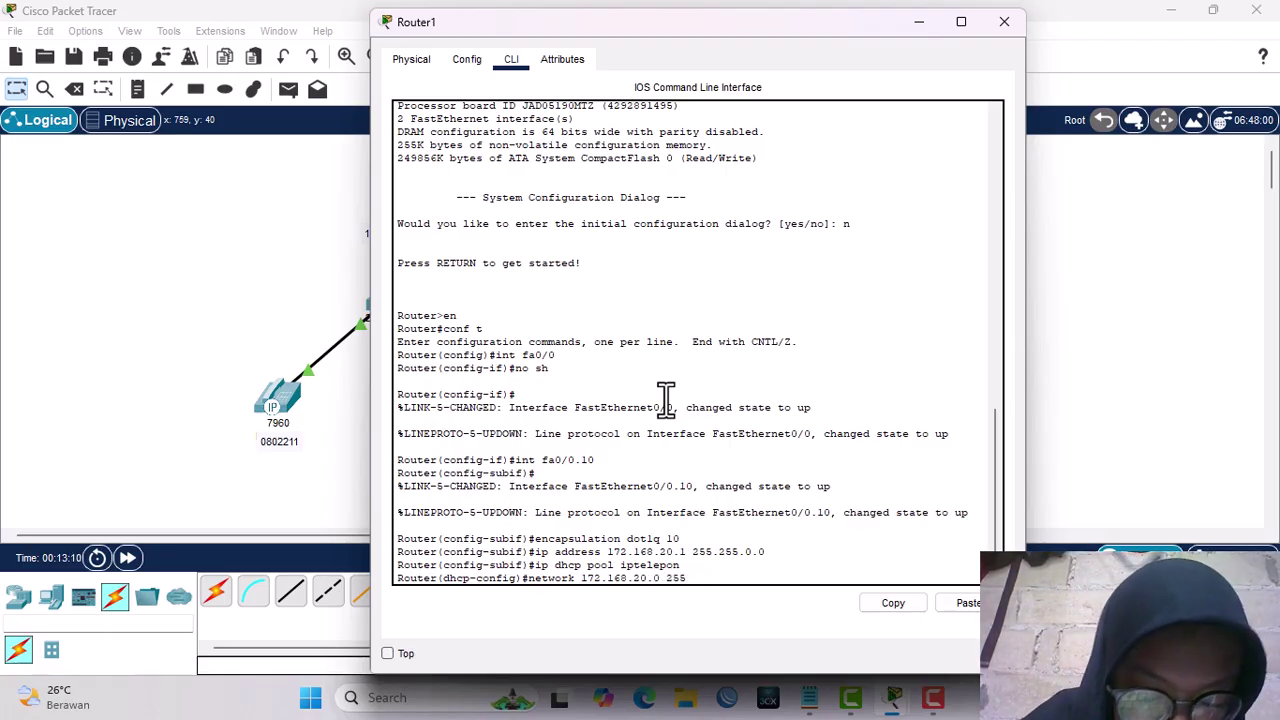
pyautogui.write('.255.0.0')
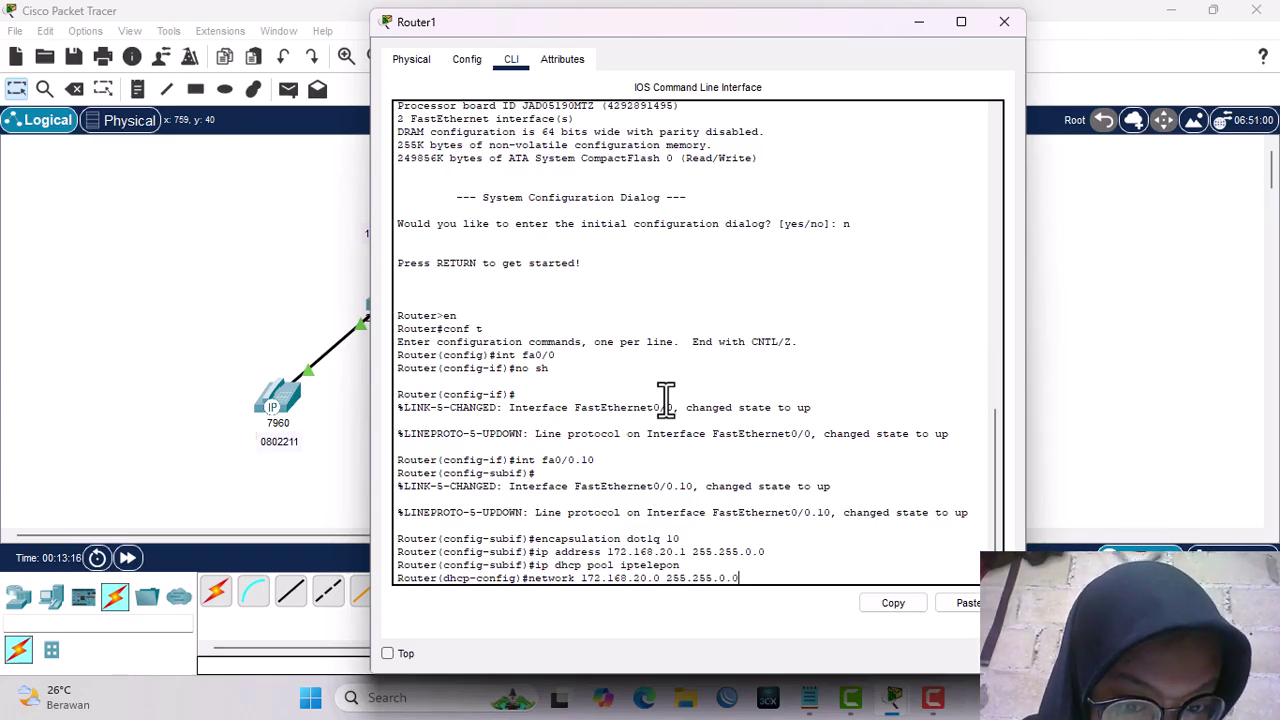
pyautogui.press('Return')
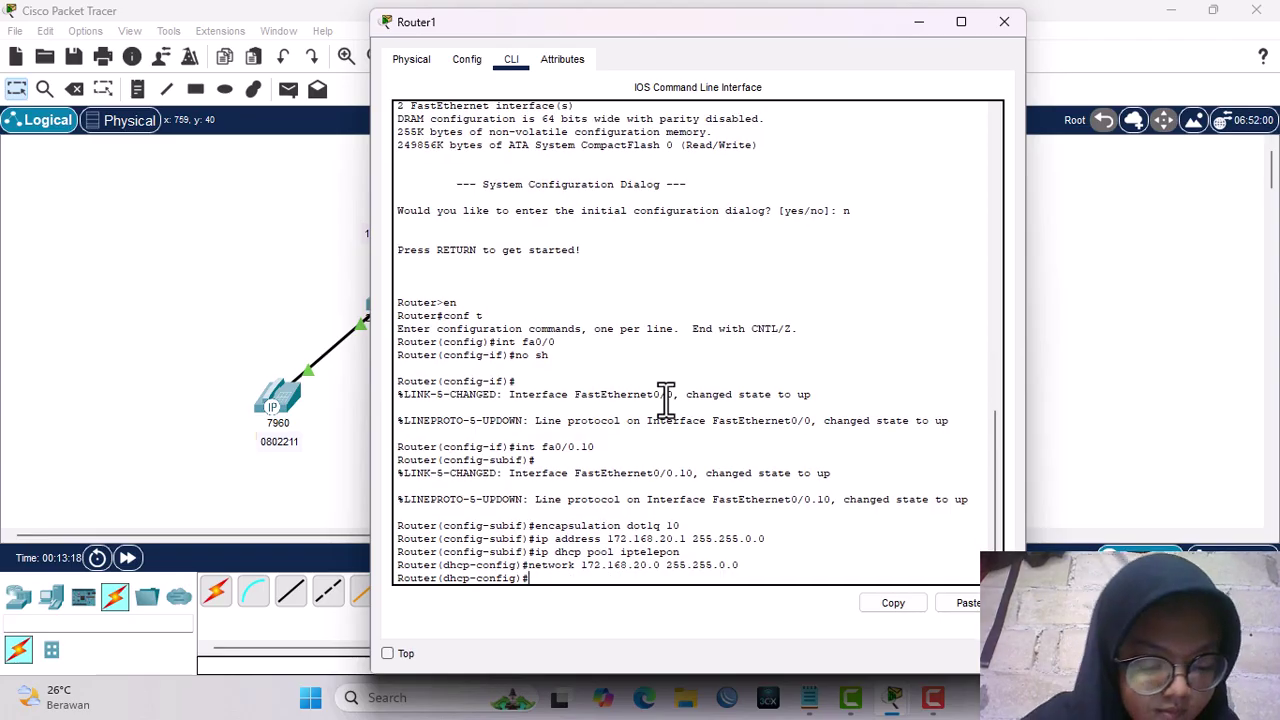
# Set the default router of the iptelepon DHCP pool to 172.168.20.1.
pyautogui.write('de')
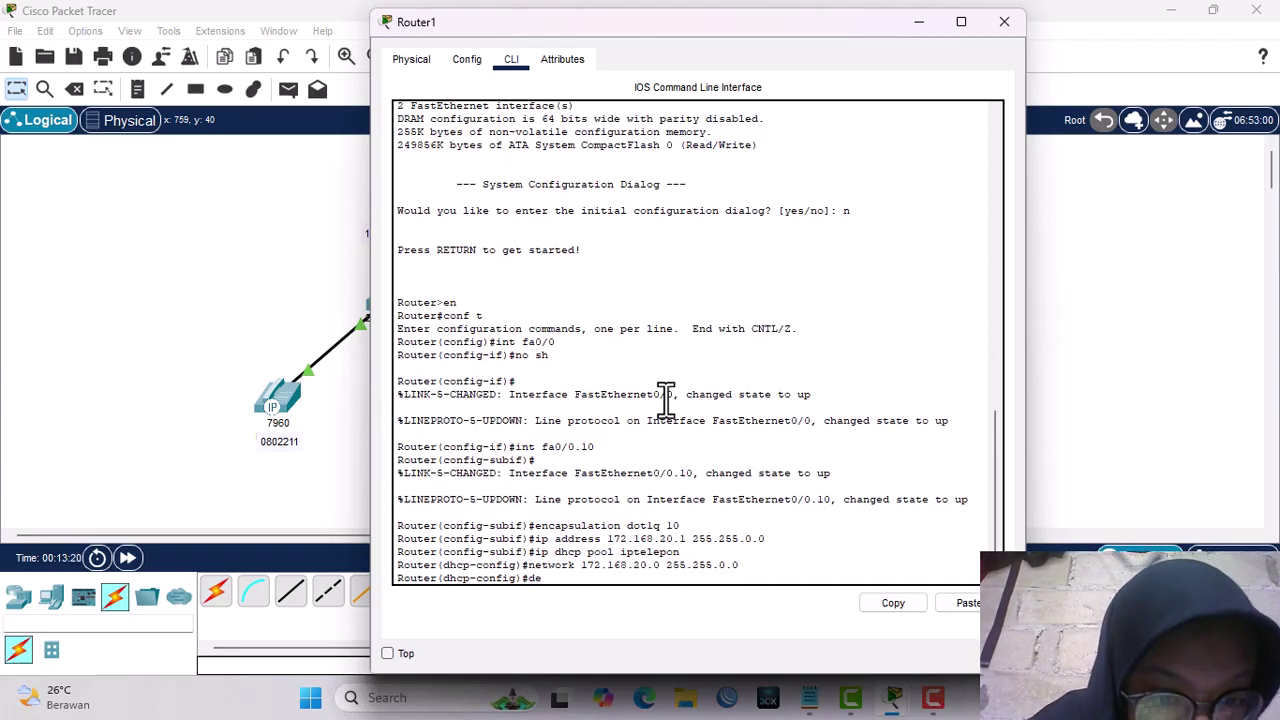
pyautogui.write('faut')
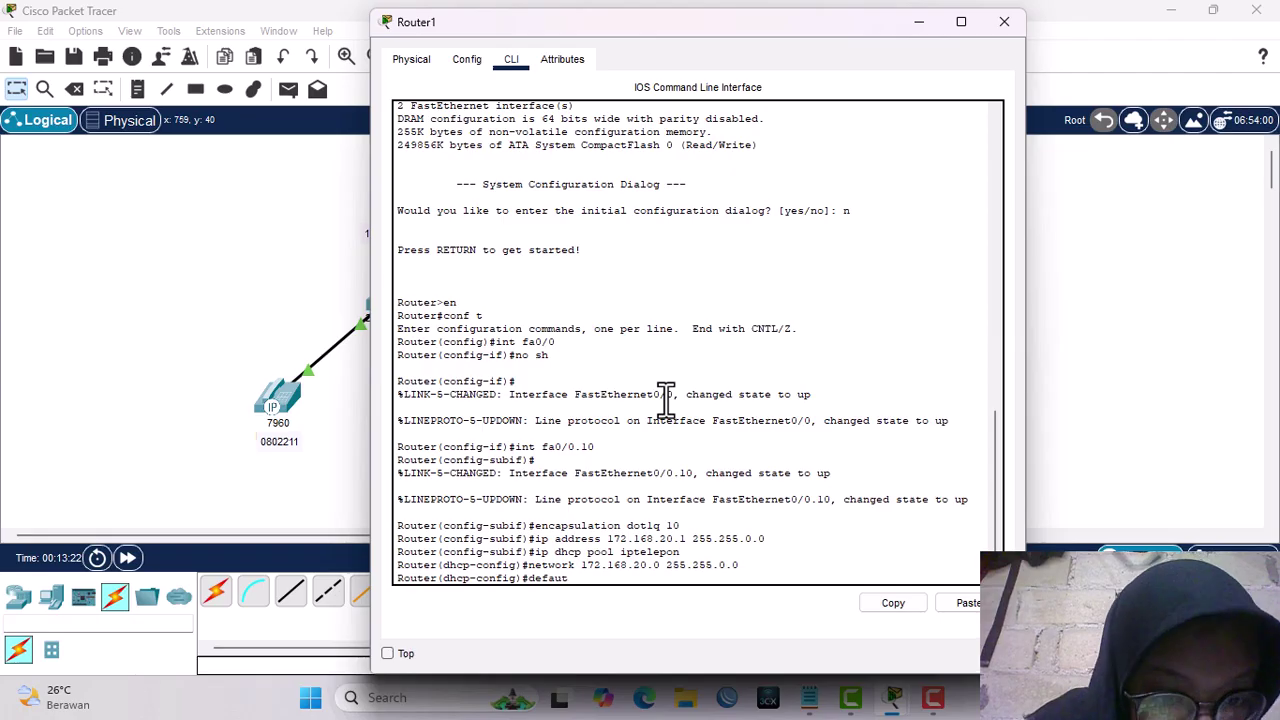
pyautogui.press('BackSpace')
pyautogui.write('lt')
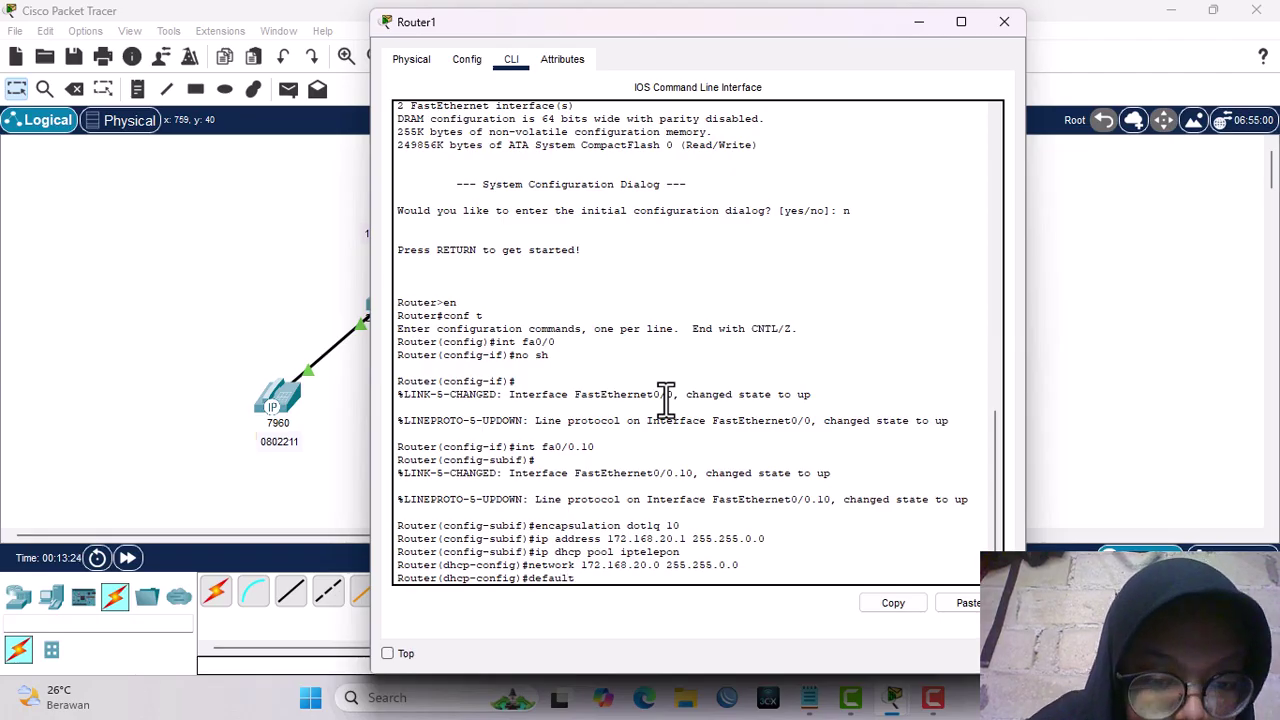
pyautogui.write('-')
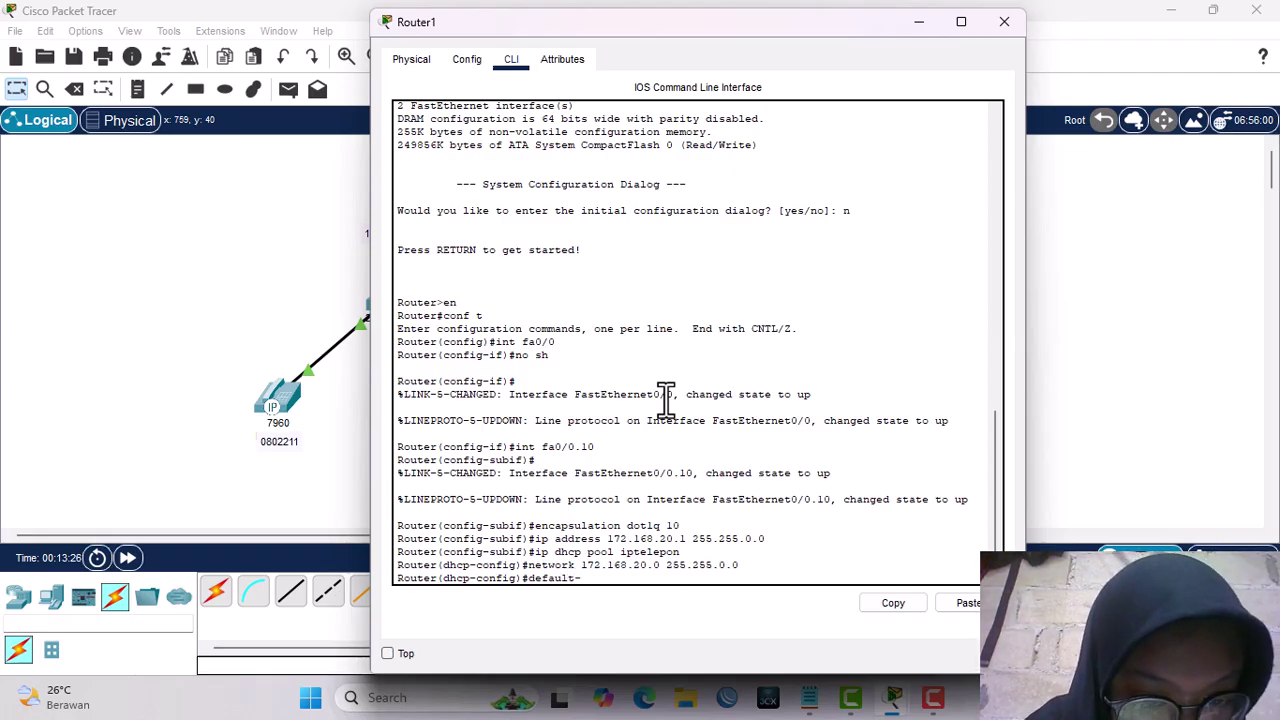
pyautogui.write('router')
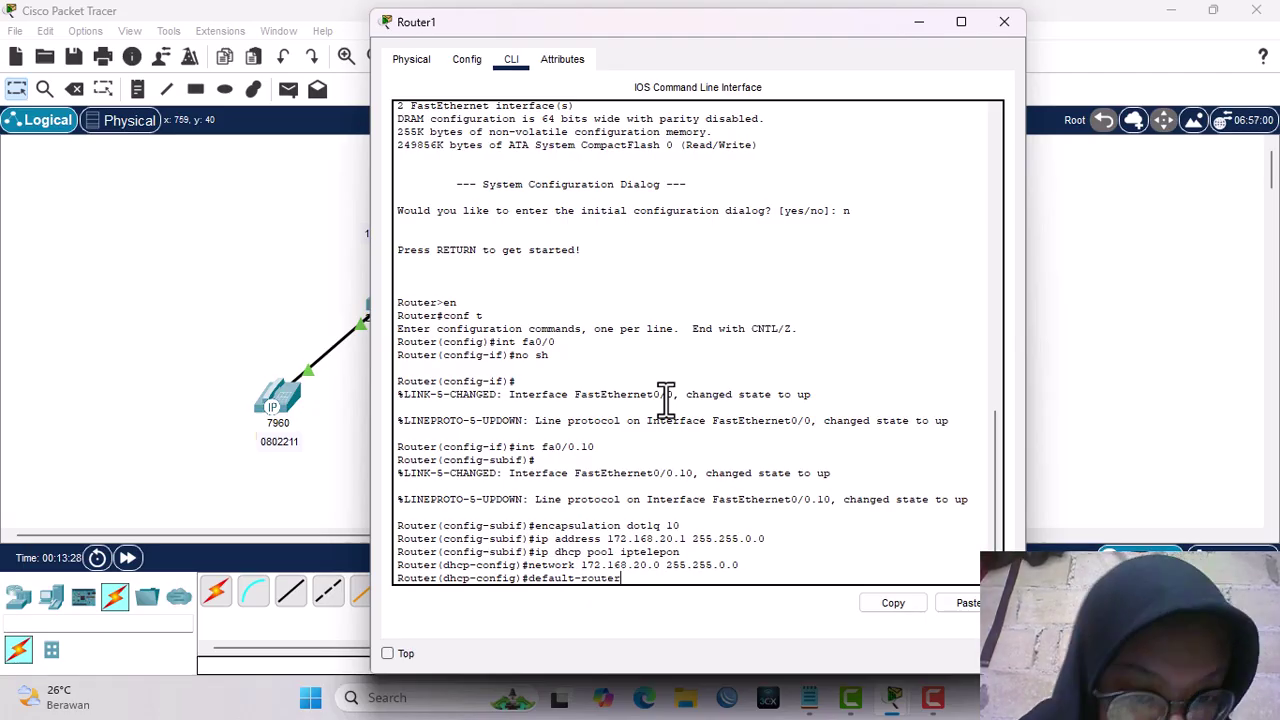
pyautogui.write(' 17')
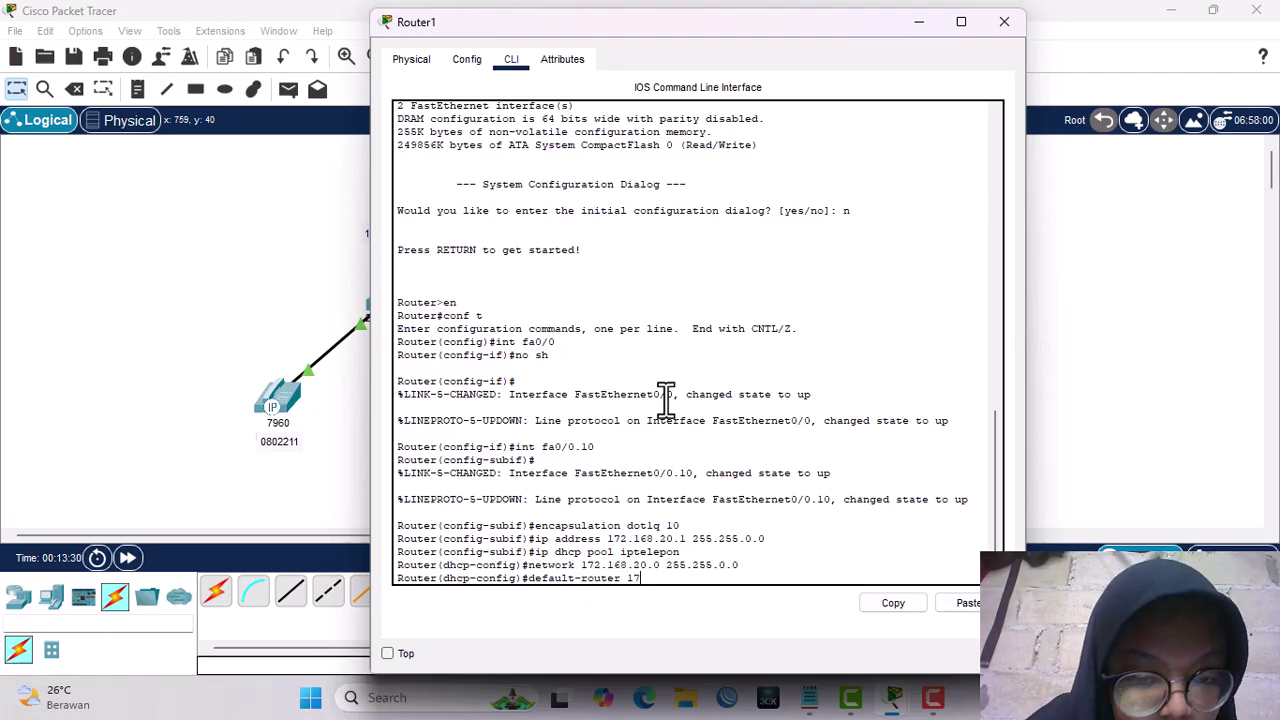
pyautogui.write('2.')
pyautogui.write('68')
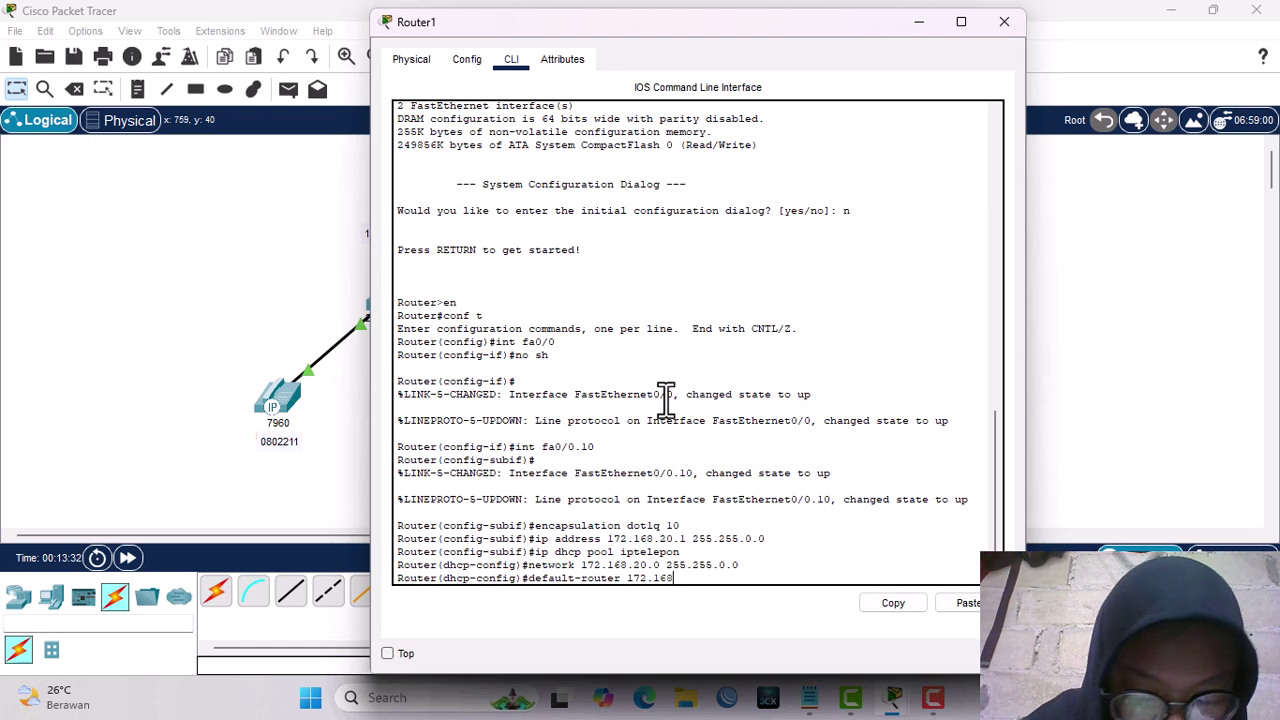
pyautogui.write('.1.1')
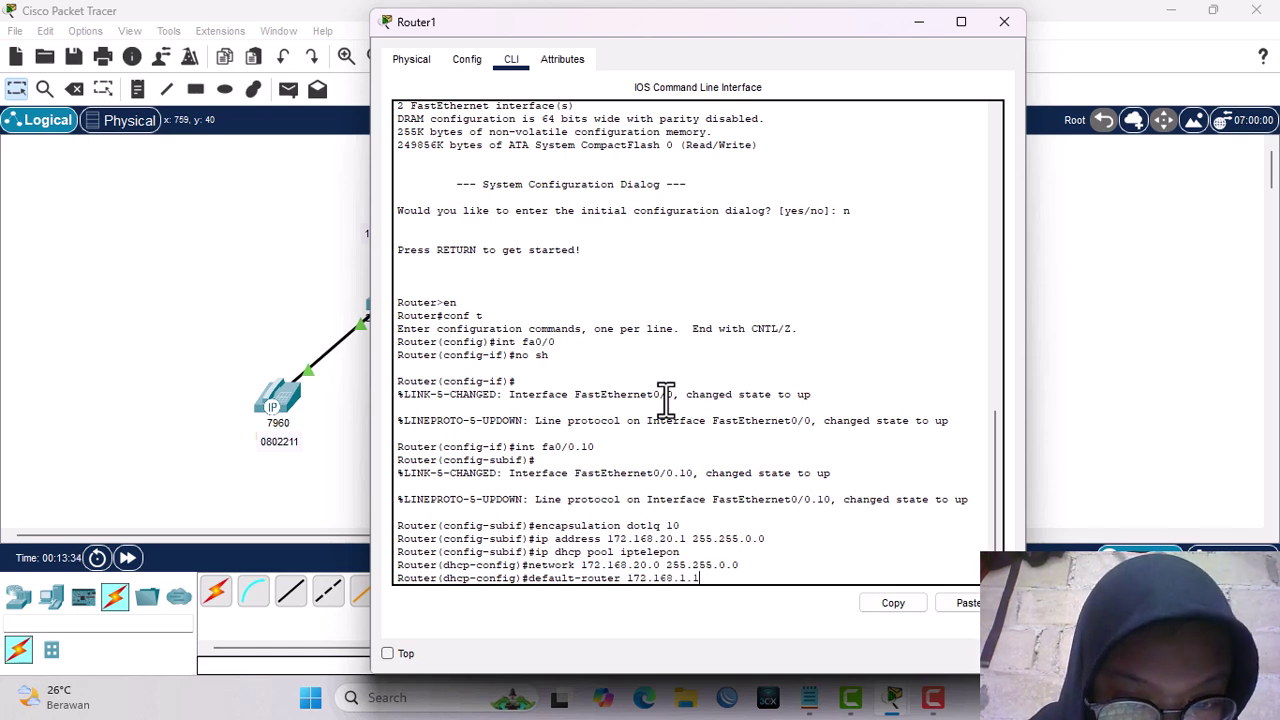
pyautogui.press('BackSpace')
pyautogui.press('BackSpace')
pyautogui.press('BackSpace')
pyautogui.write('20')
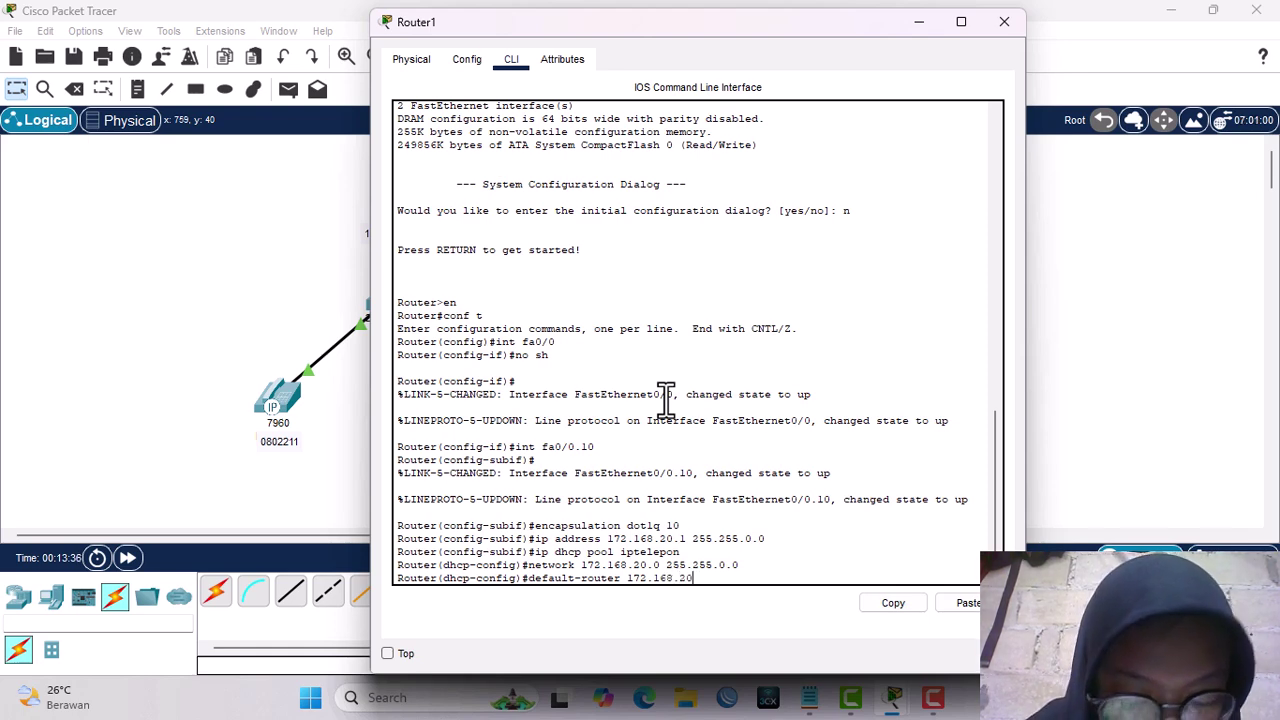
pyautogui.write('.1')
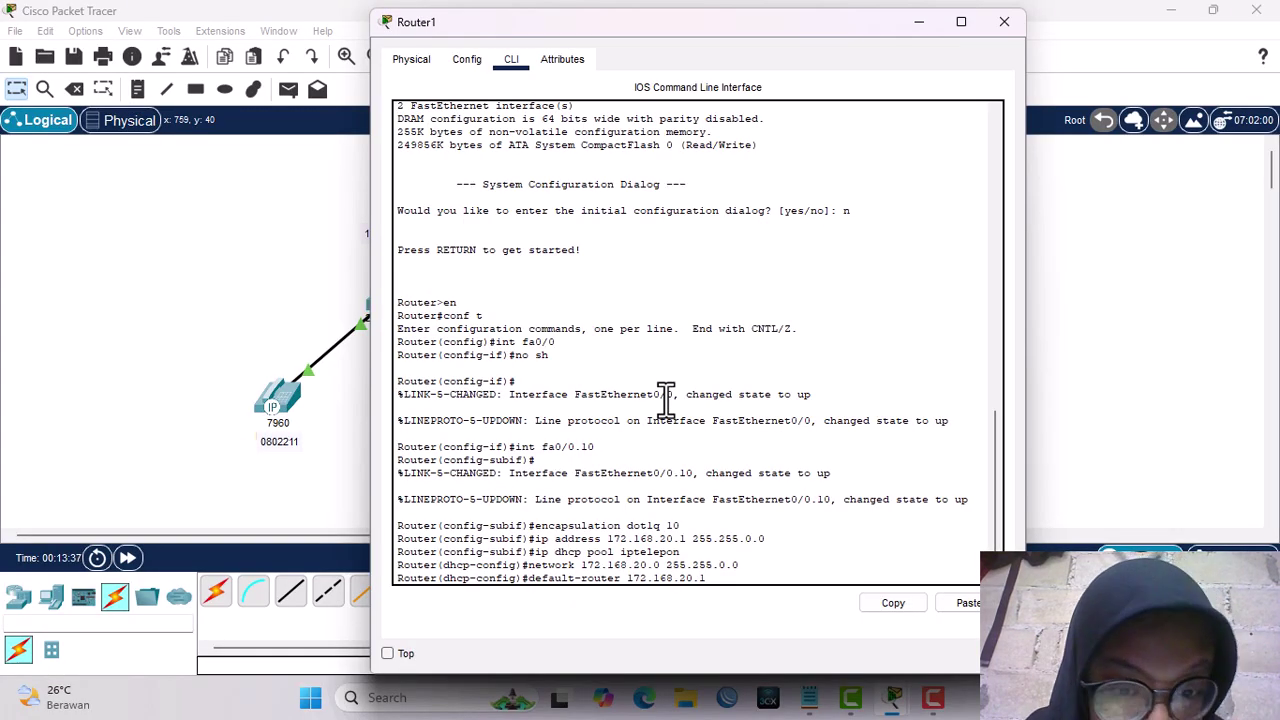
pyautogui.press('Return')
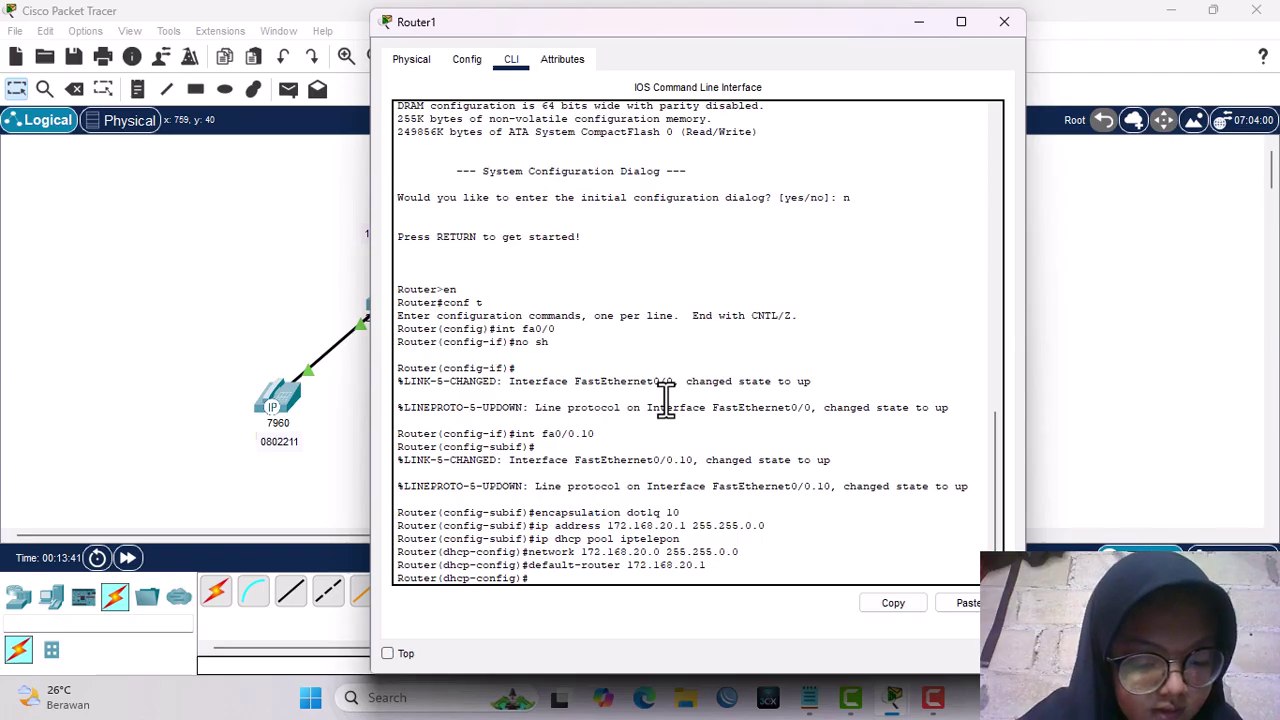
# Add DHCP option 150 with IP address 172.168.20.1 to the iptelepon pool.
pyautogui.write('option 1')
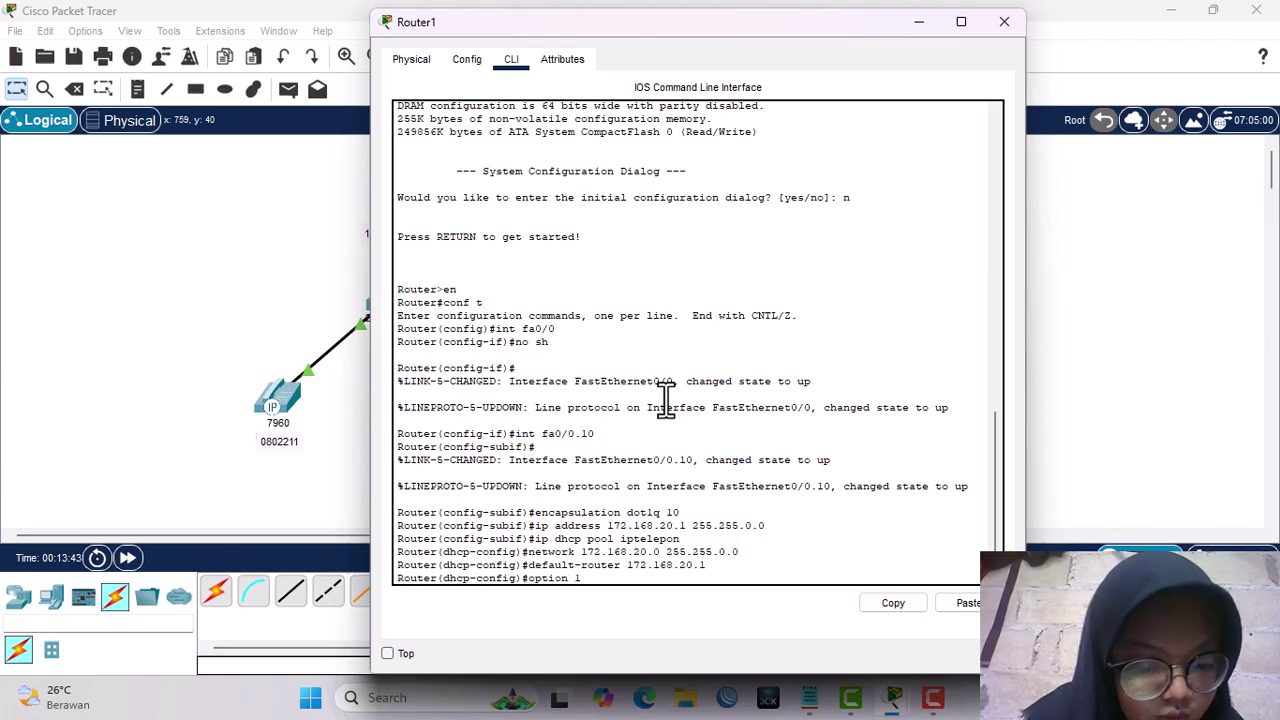
pyautogui.write('50 ip')
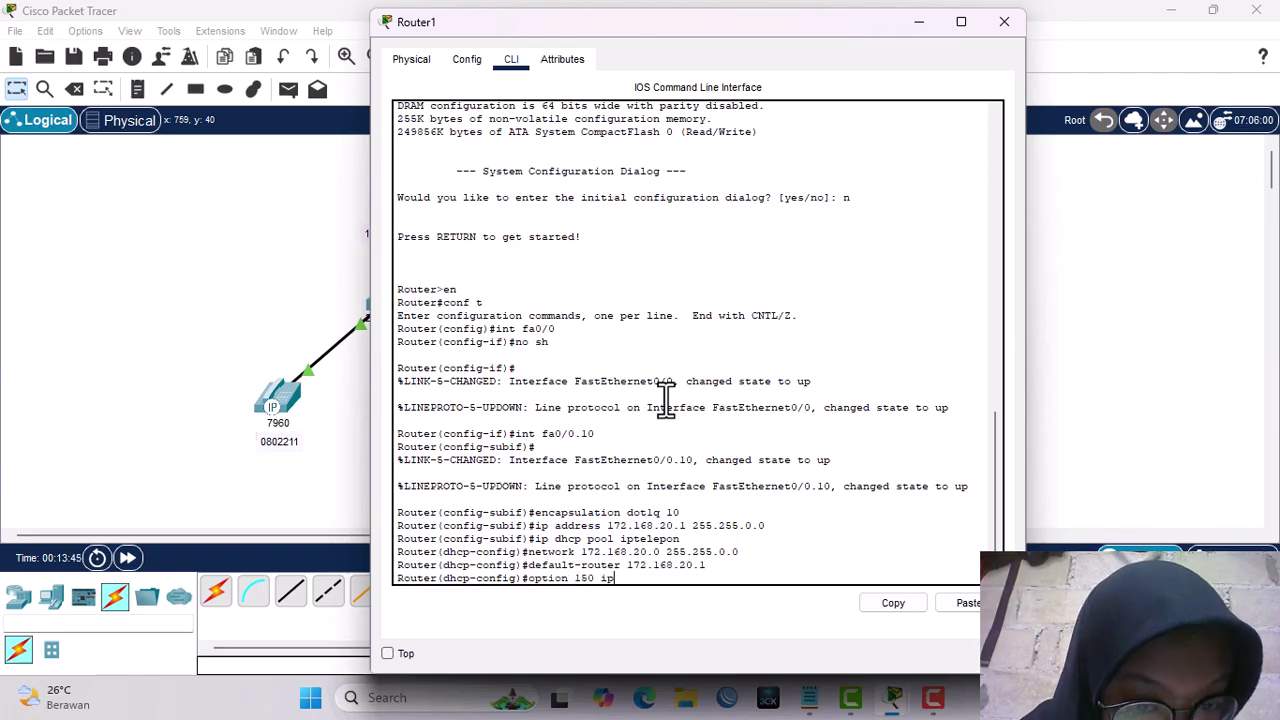
pyautogui.write(' 172')
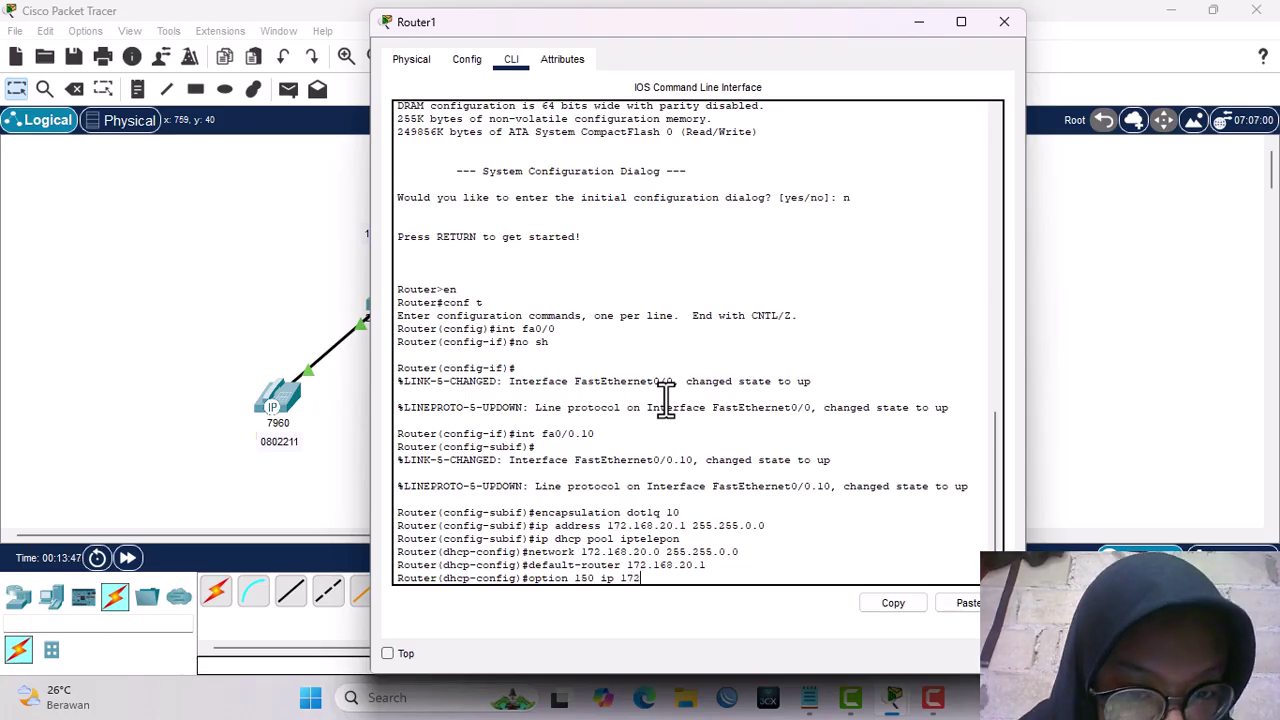
pyautogui.write('.16')
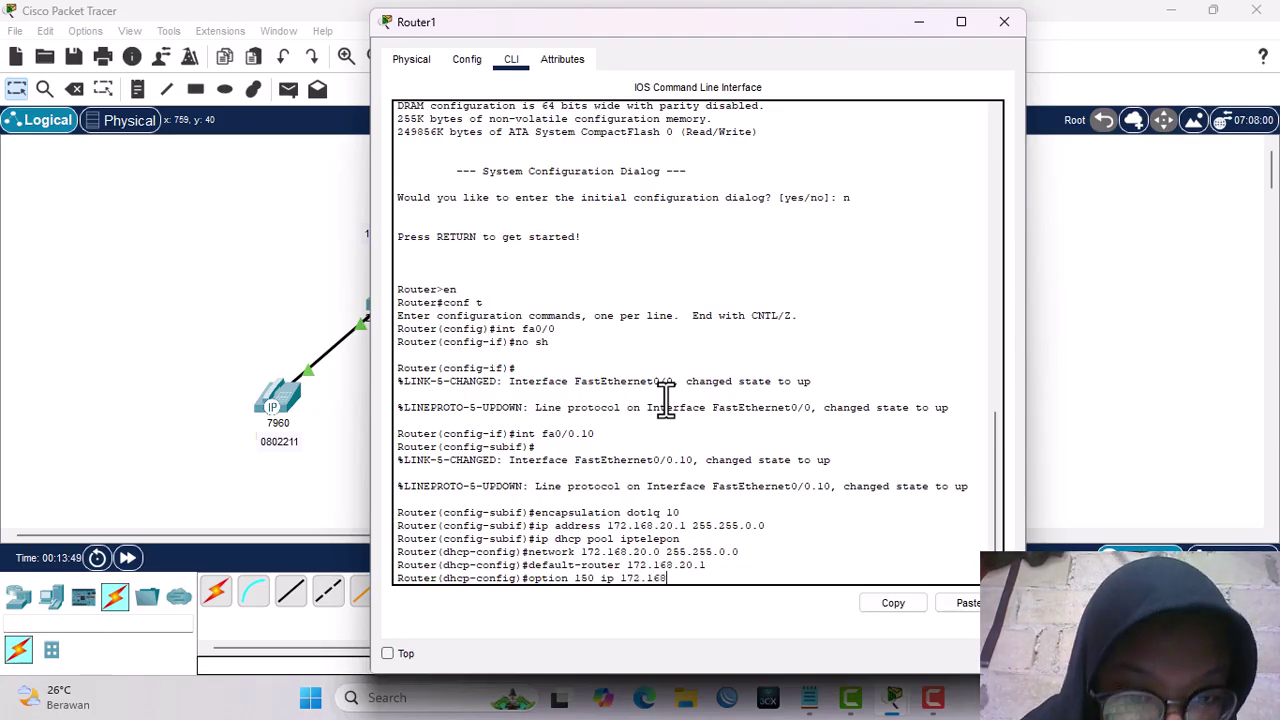
pyautogui.write('8.')
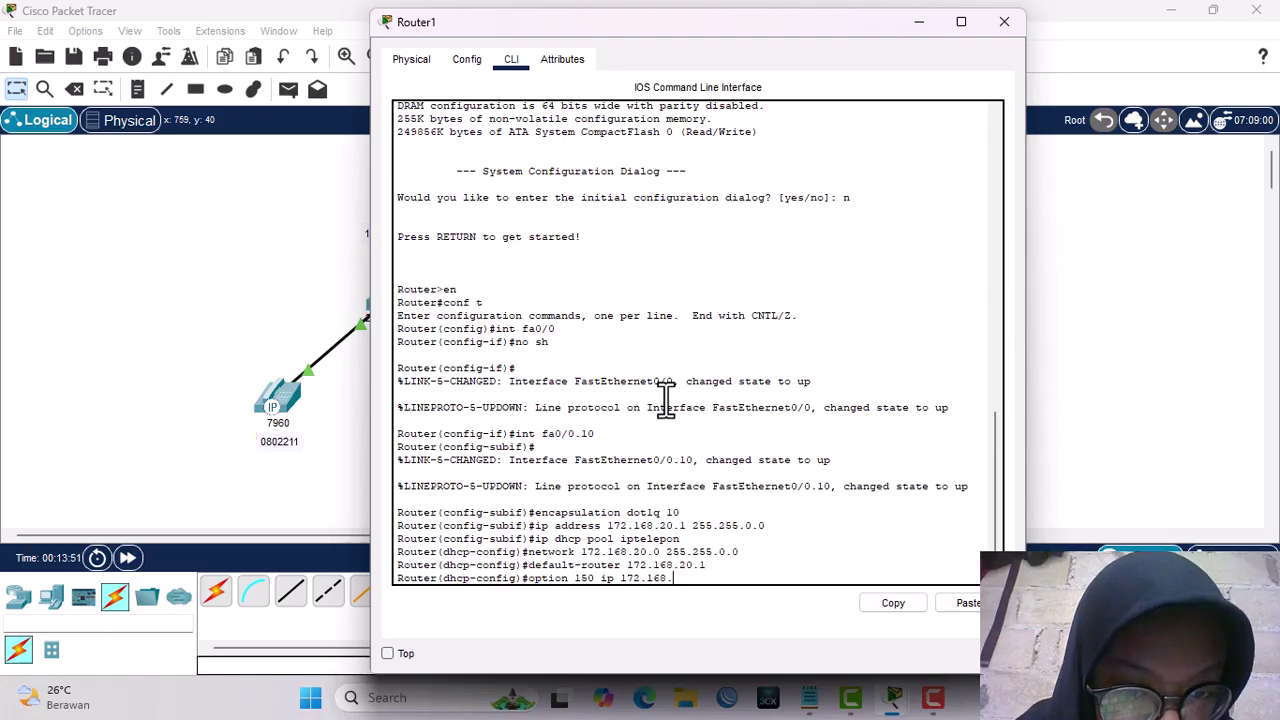
pyautogui.write('2')
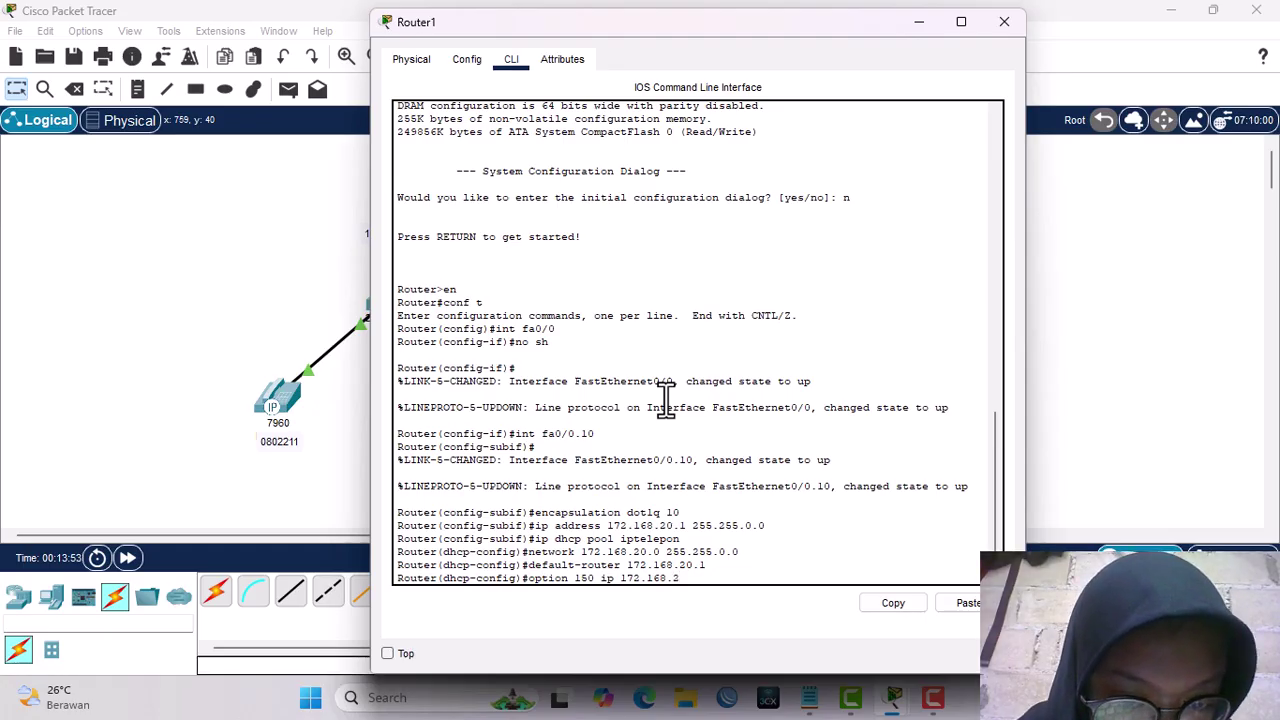
pyautogui.write('0.1')
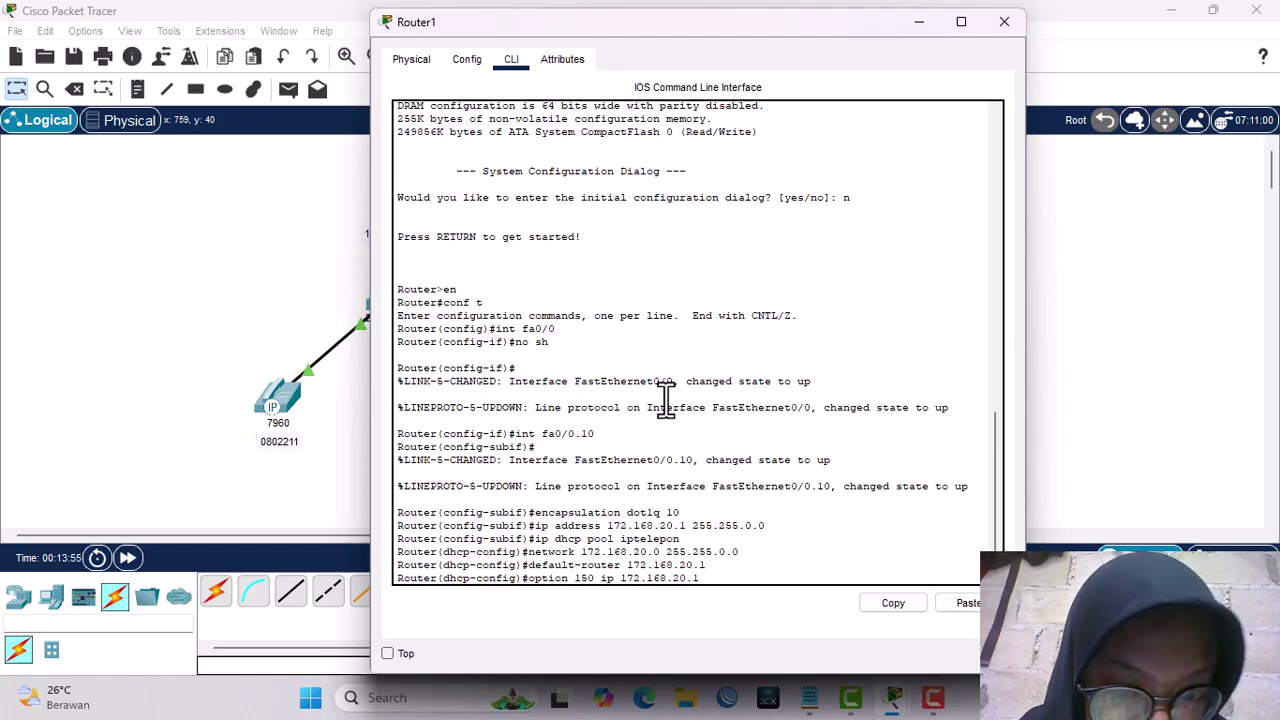
pyautogui.press('Return')
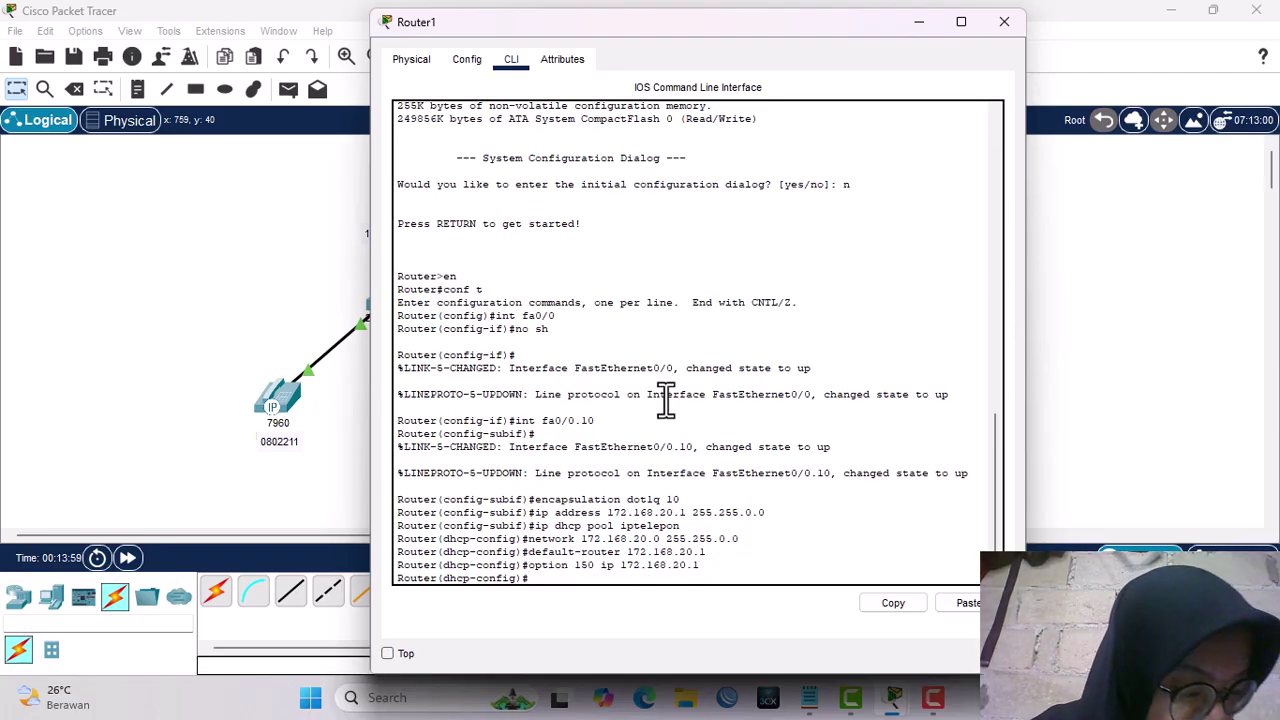
# Enter telephony-service configuration mode on Router1.
pyautogui.write('tele')
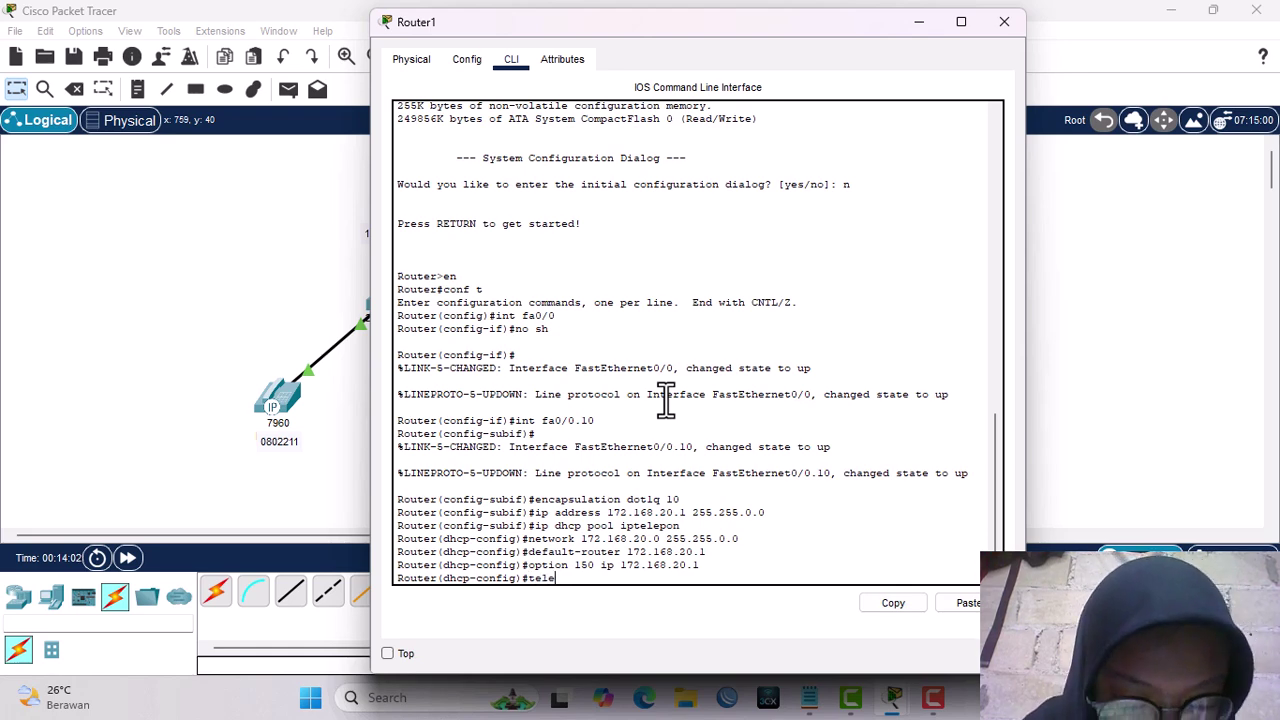
pyautogui.write('phony-se')
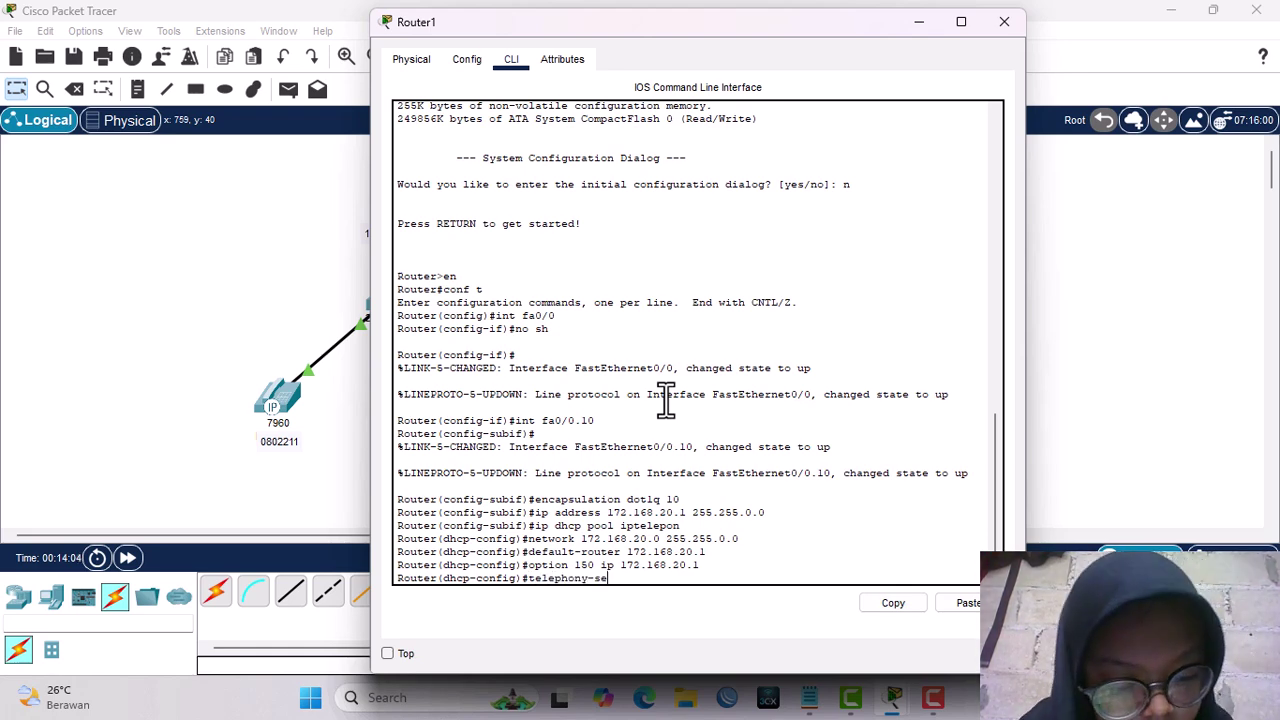
pyautogui.write('rvice')
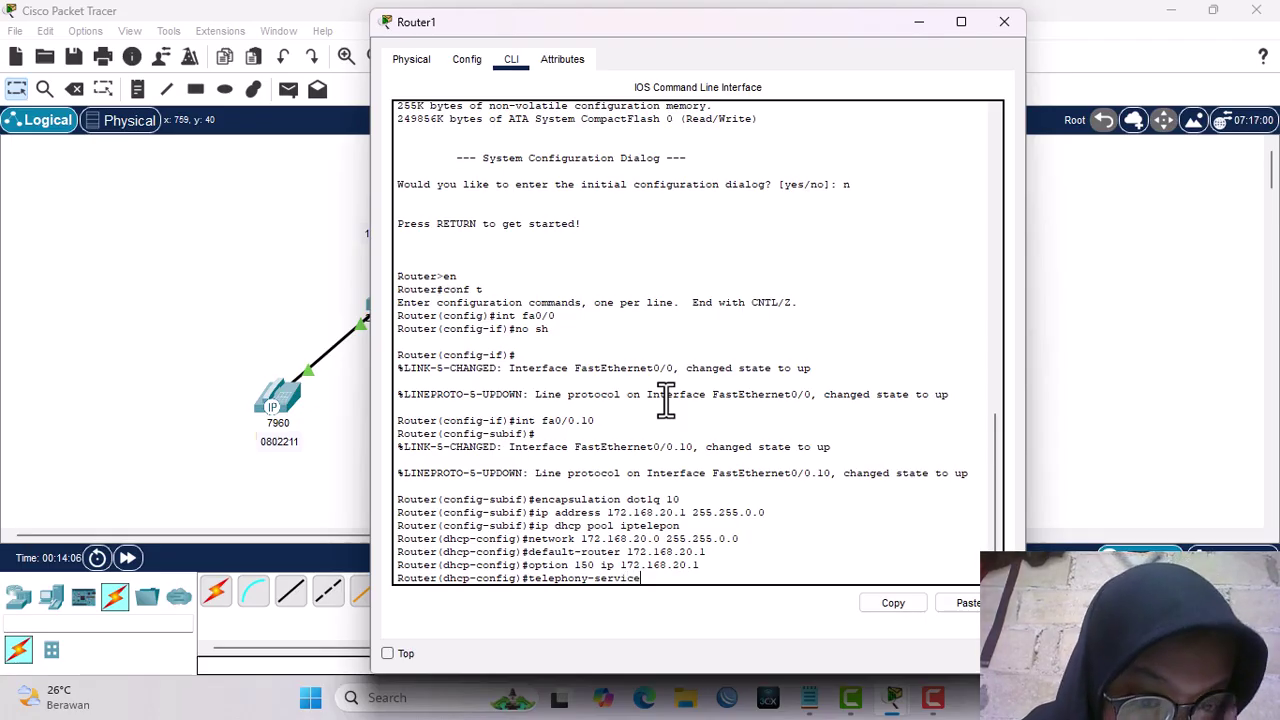
pyautogui.press('Return')
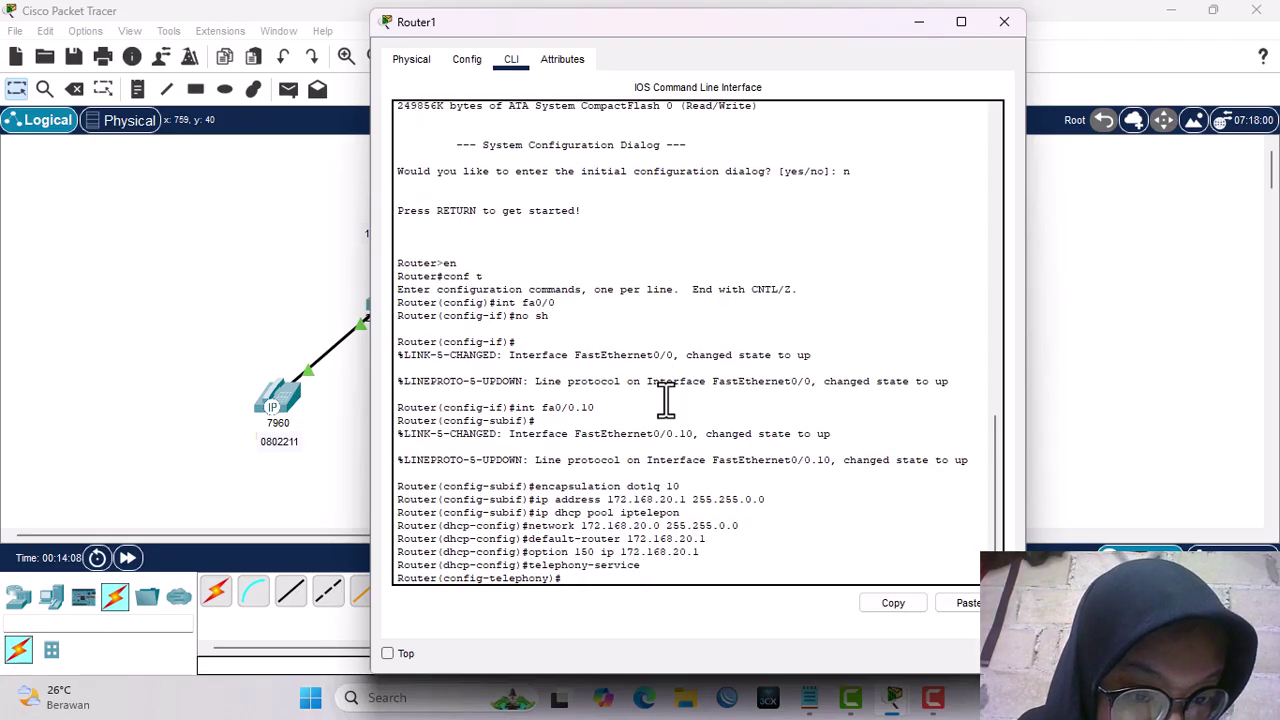
# Try to set the telephony service's IP source address with only port 2000 and no address.
pyautogui.write('ip')
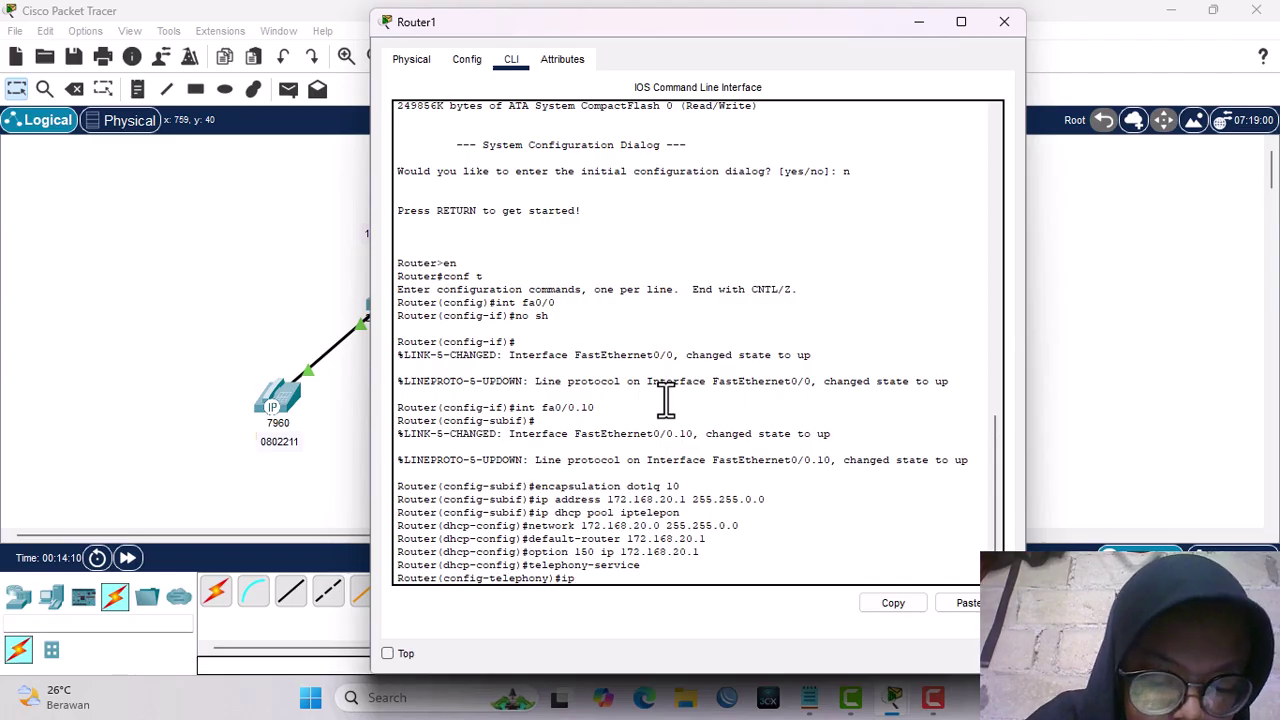
pyautogui.write(' source')
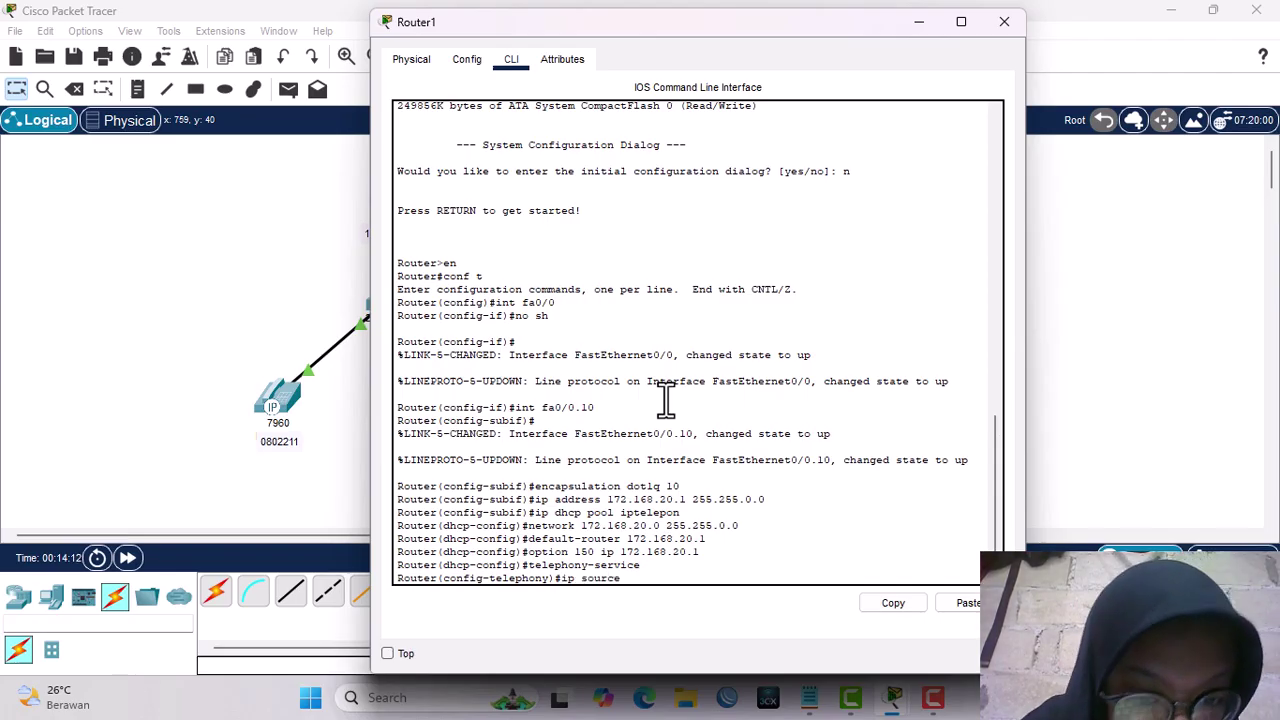
pyautogui.write('-address ')
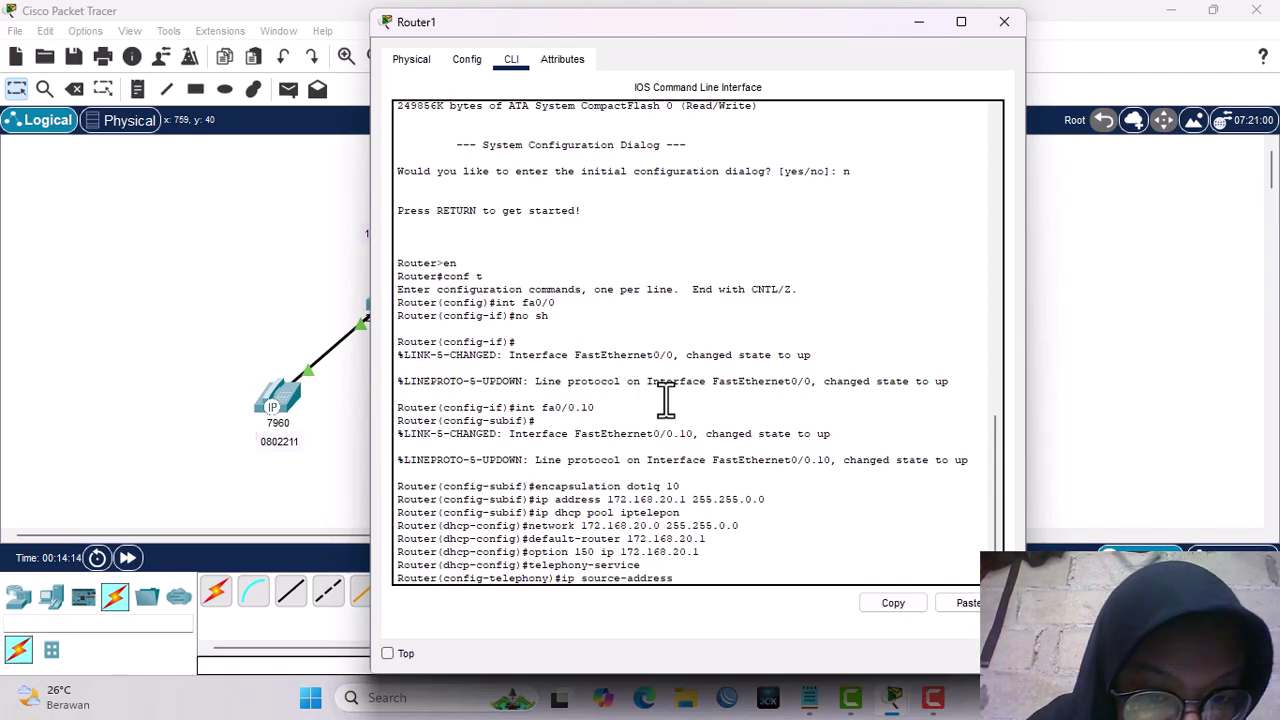
pyautogui.write('port')
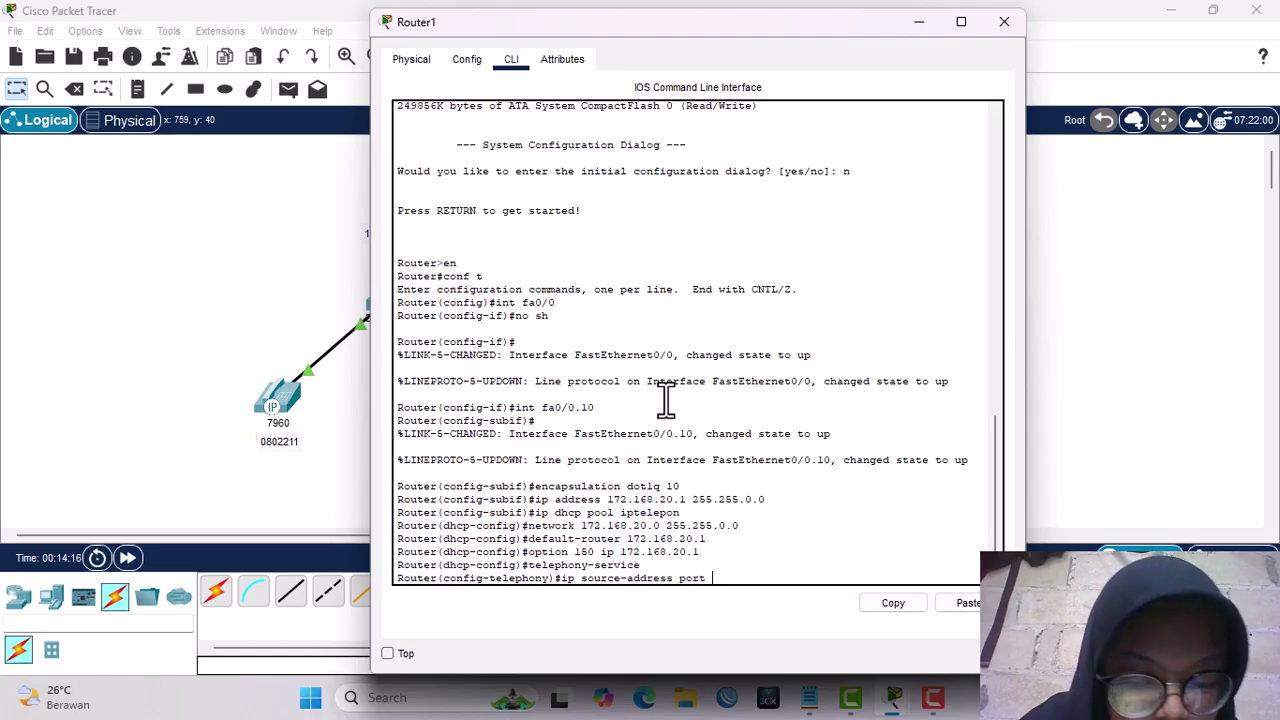
pyautogui.write(' 2000')
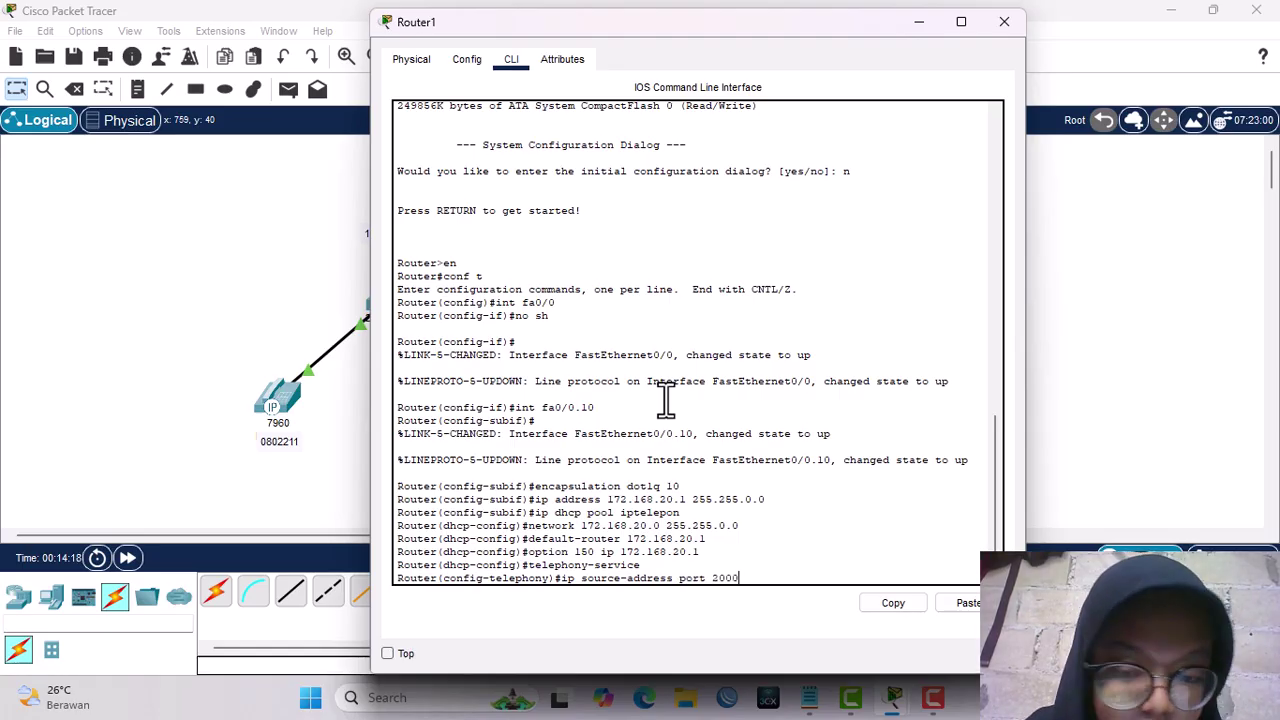
pyautogui.press('Return')
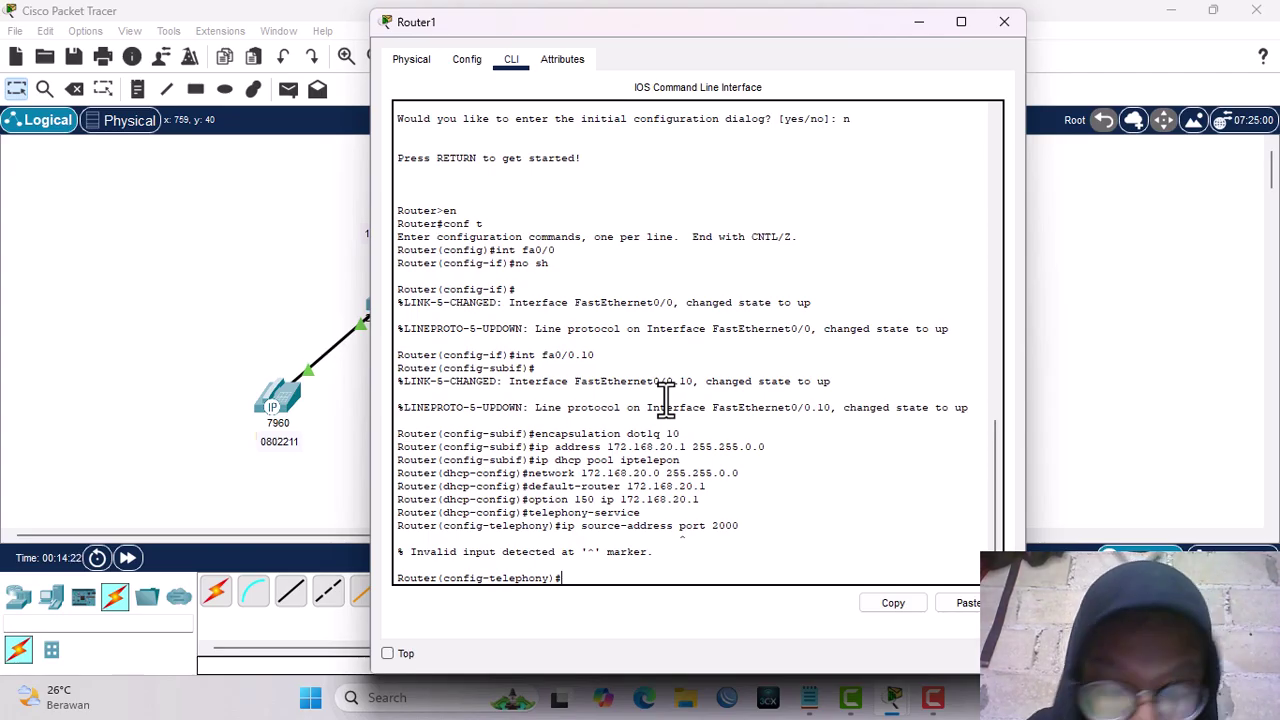
# Set the telephony service's IP source address to 172.168.20.1 with port 2000.
pyautogui.press('Up')
pyautogui.press('Left')
pyautogui.press('Left')
pyautogui.press('Left')
pyautogui.press('Left')
pyautogui.press('Left')
pyautogui.press('Left')
pyautogui.press('Left')
pyautogui.press('Left')
pyautogui.press('Left')
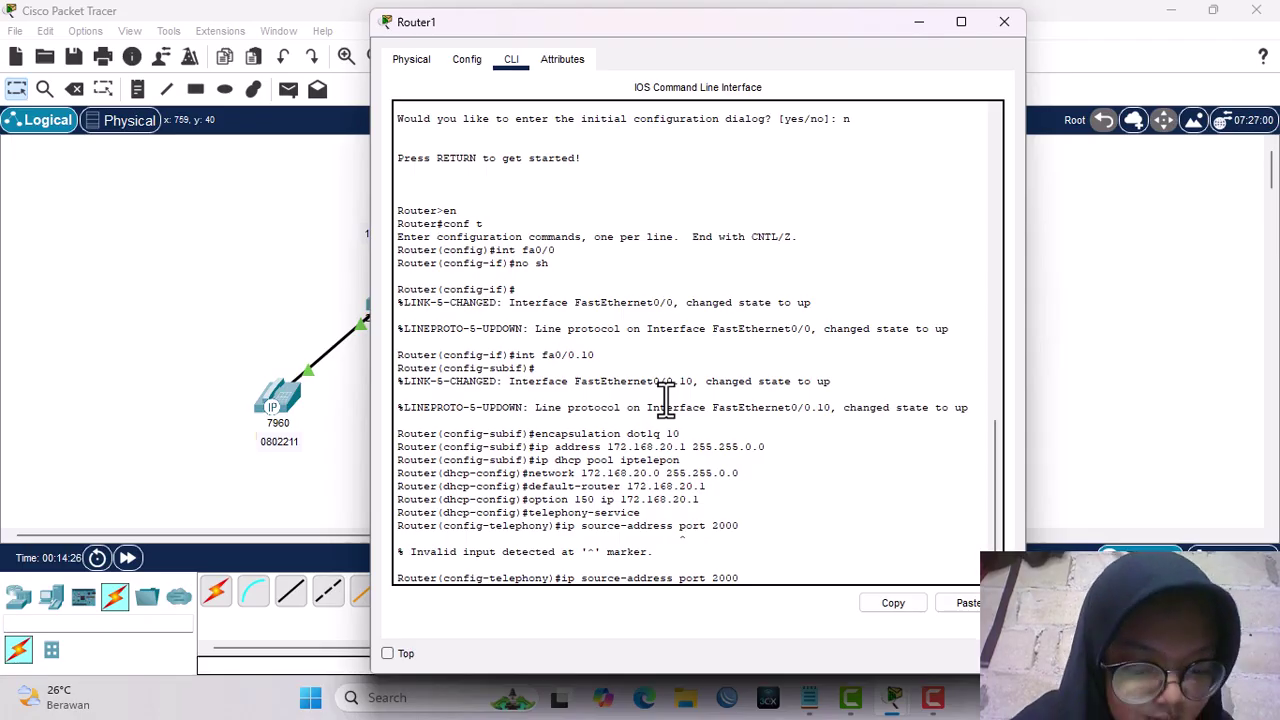
pyautogui.write('172.168')
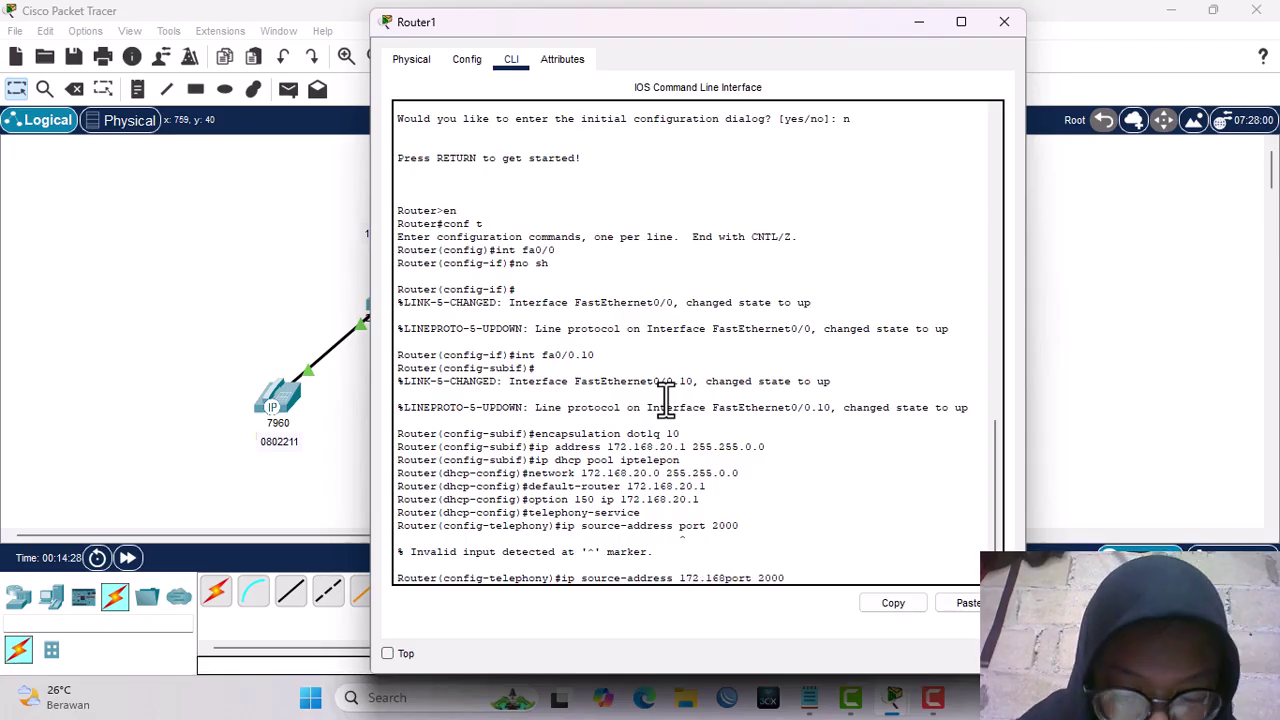
pyautogui.write('.20.1')
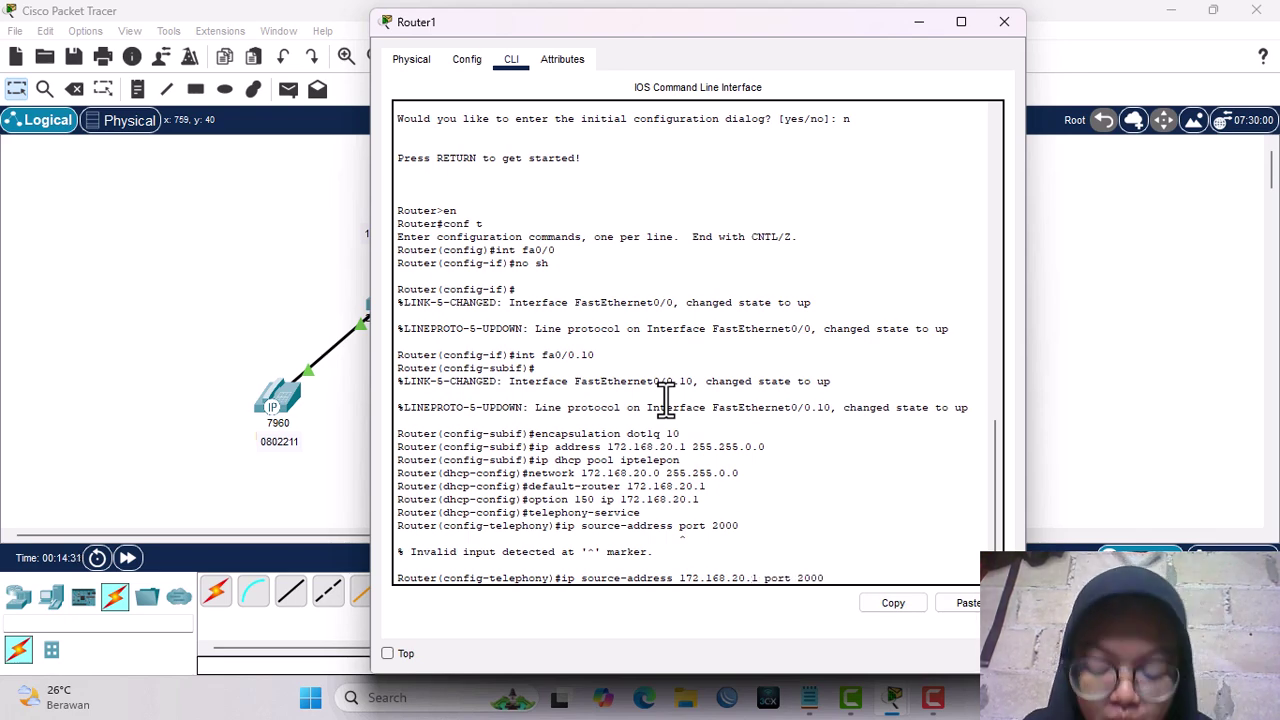
pyautogui.press('Return')
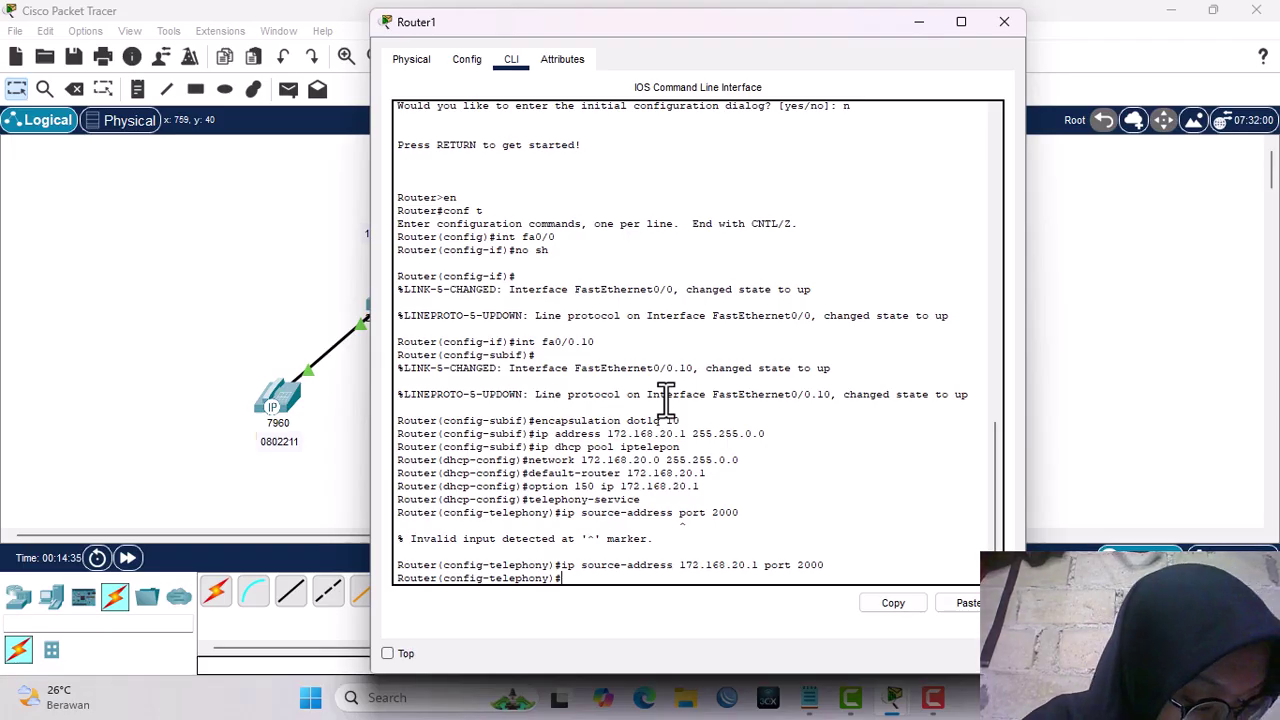
# Set the telephony service's maximum directory numbers (max-dn) to 3 and maximum phones (max-ephone) to 3.
pyautogui.write('ma')
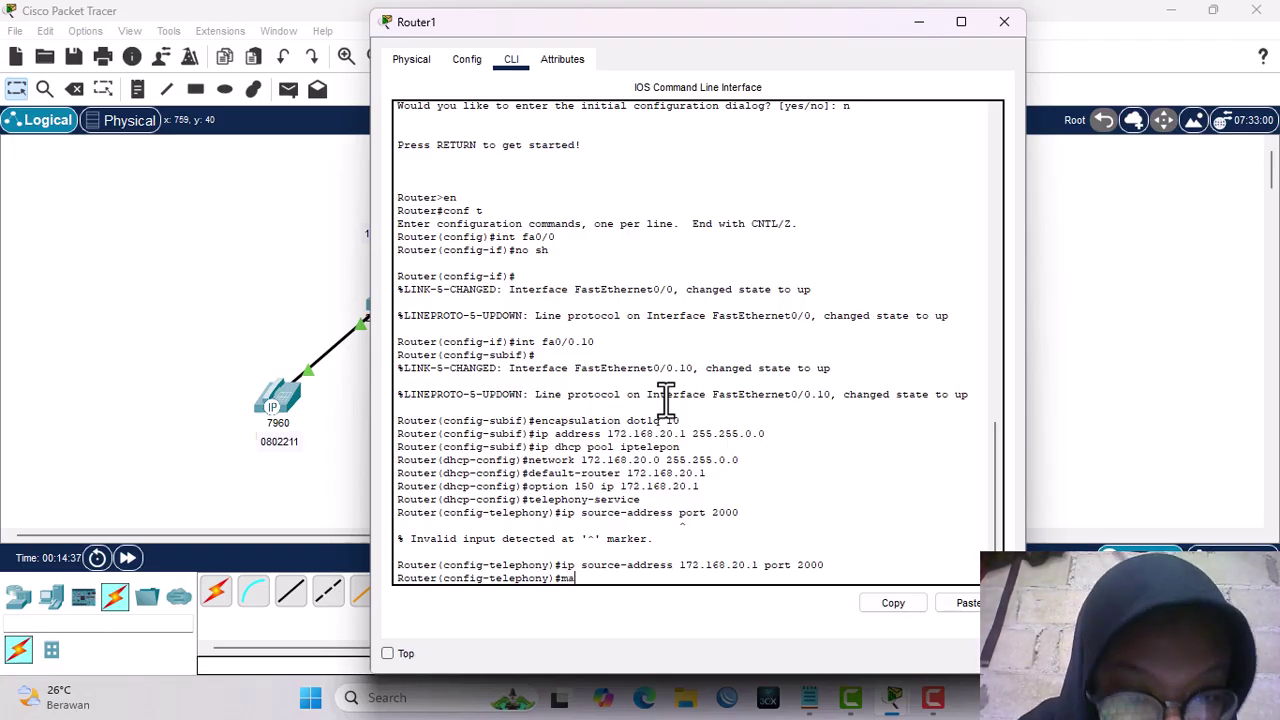
pyautogui.write('-')
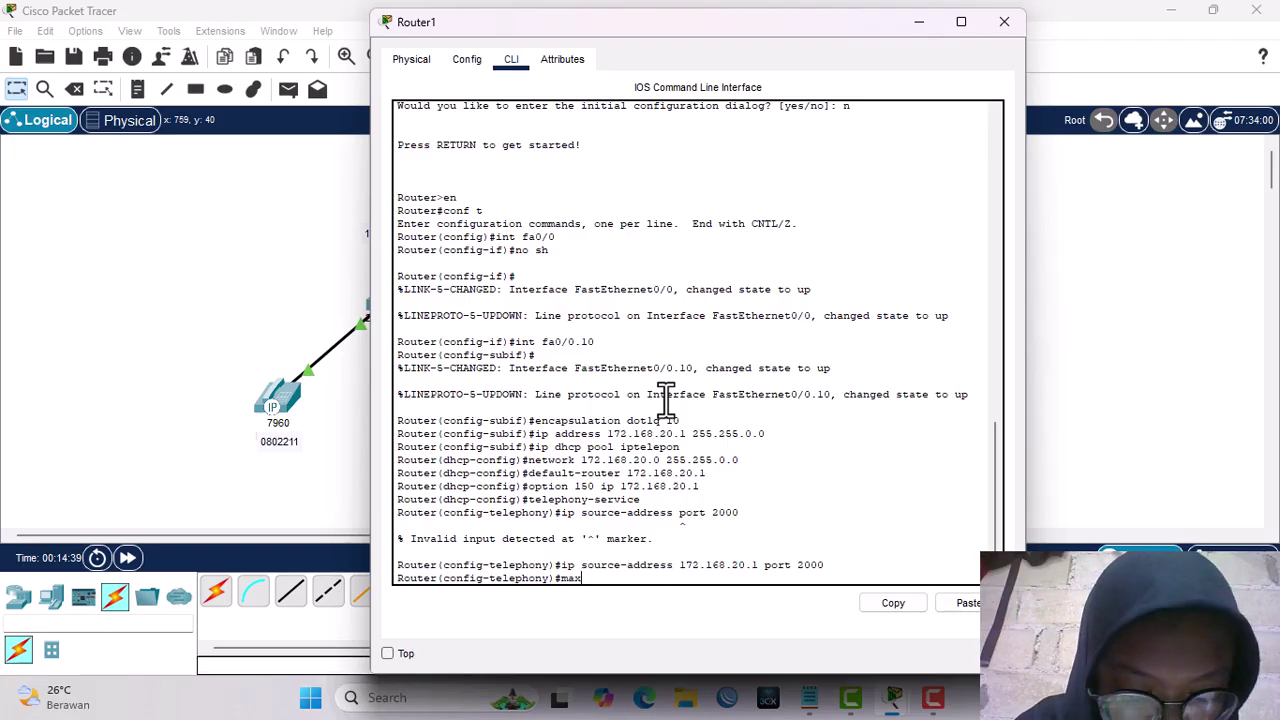
pyautogui.write('x-dn 3')
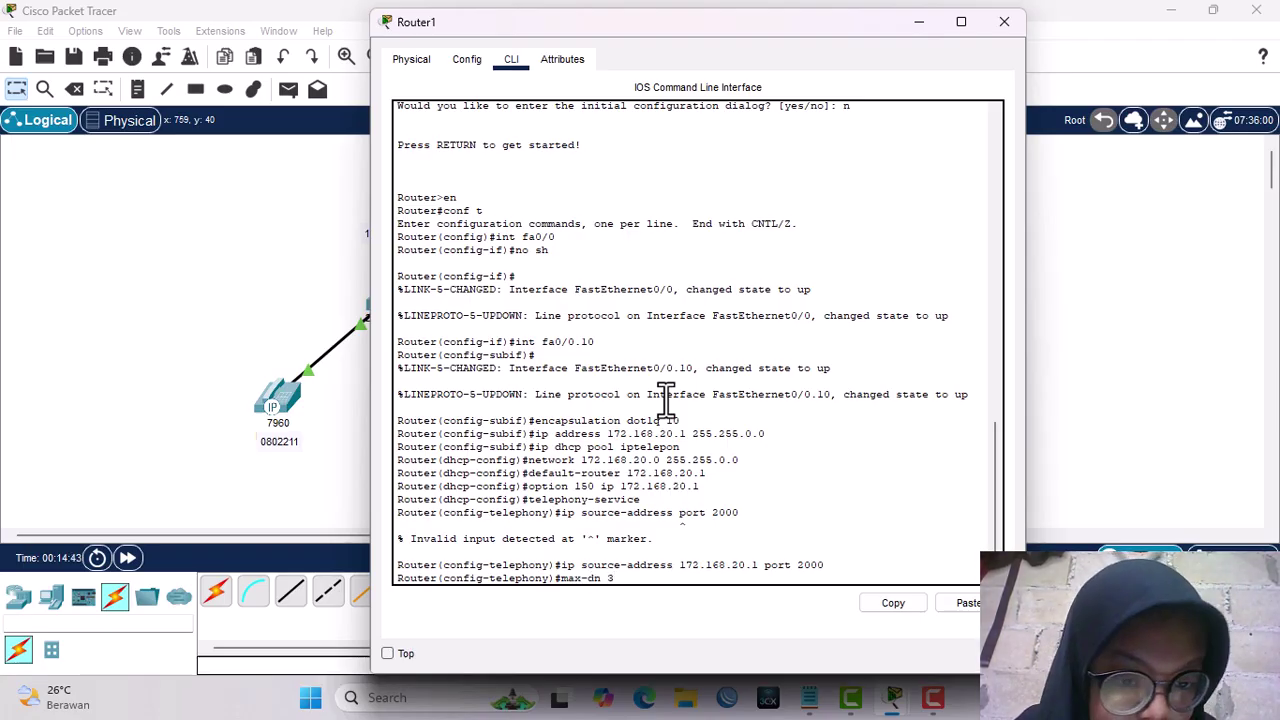
pyautogui.press('Return')
pyautogui.write('max')
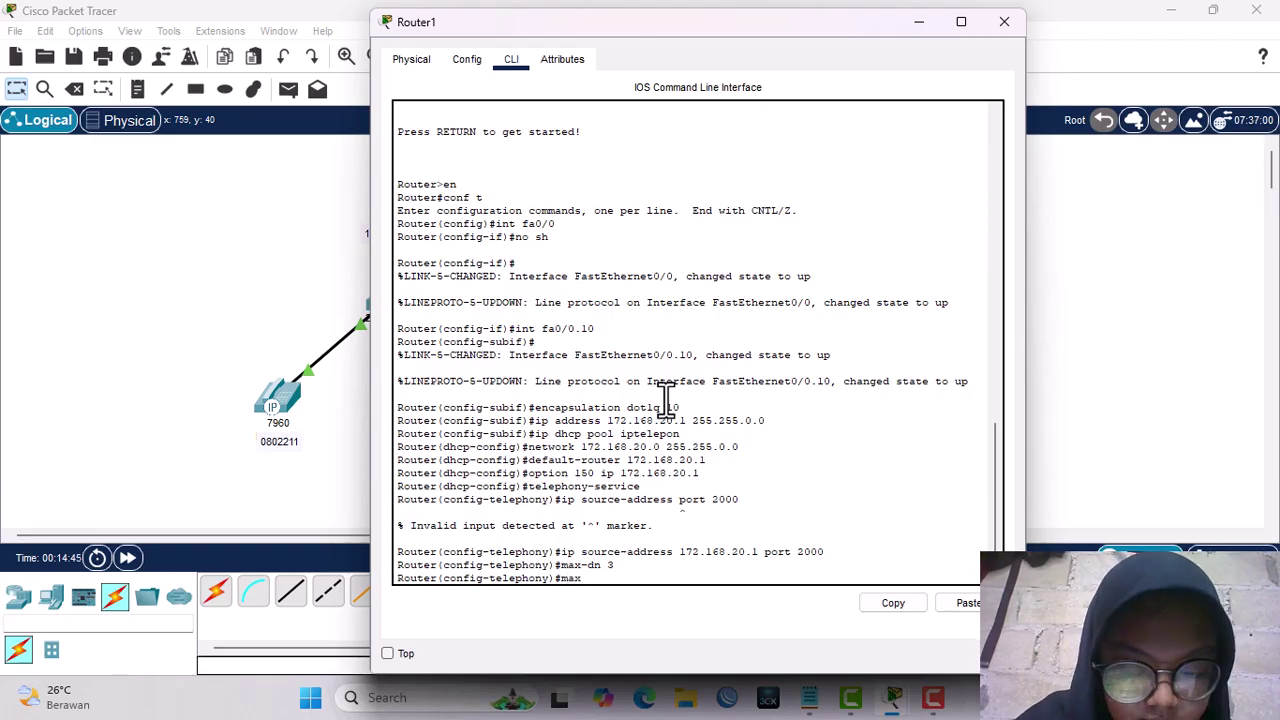
pyautogui.write('-ephone')
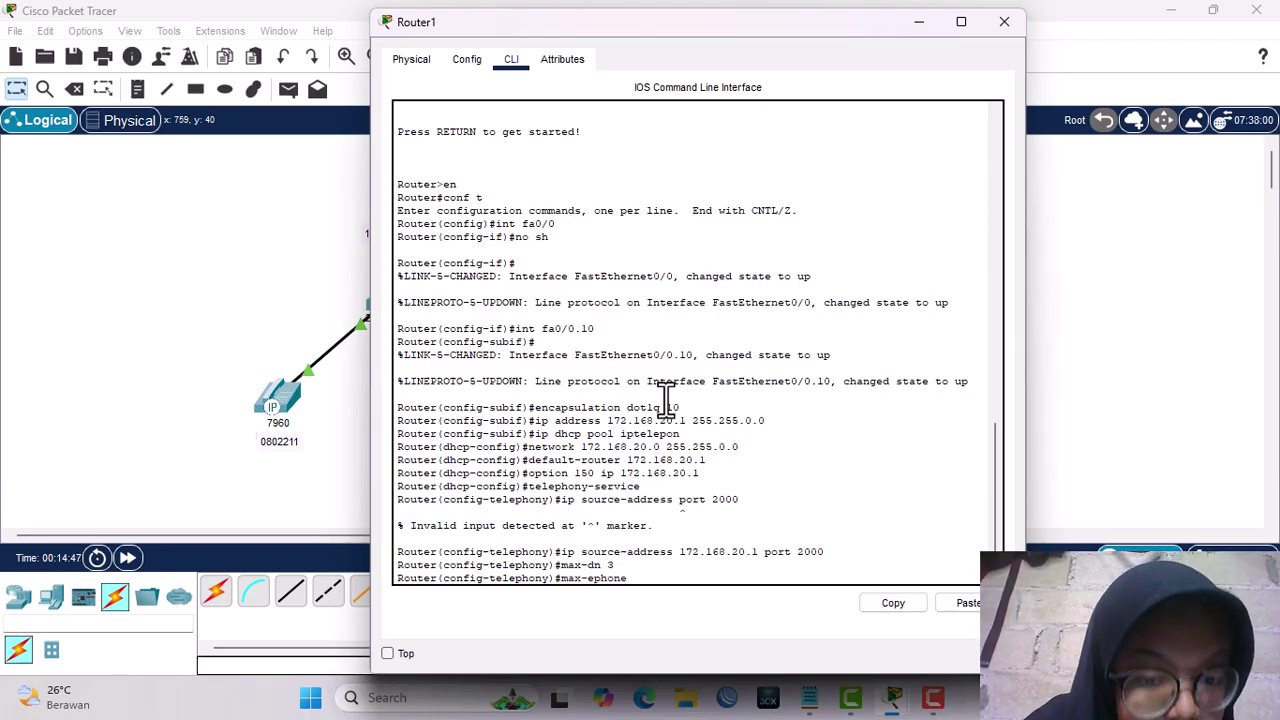
pyautogui.write(' 3')
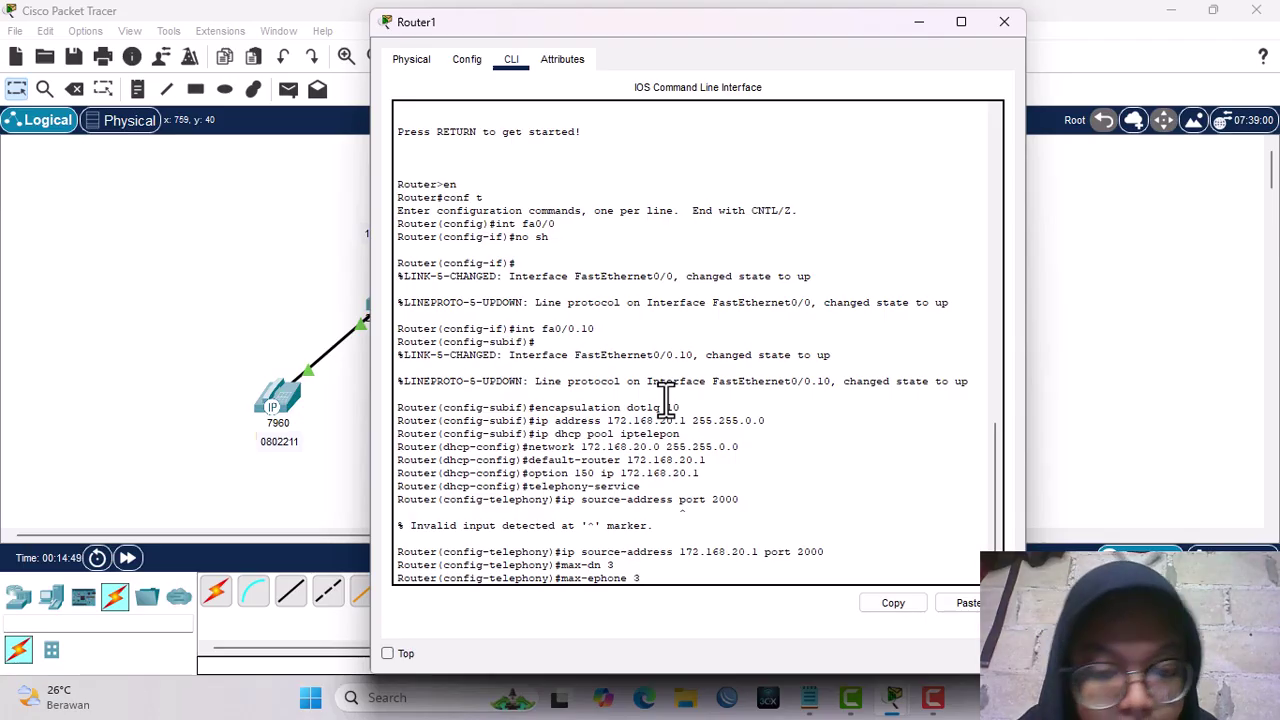
pyautogui.press('Return')
# Enable automatic assignment of directory numbers 1 to 3 in the telephony service.
pyautogui.write('auto')
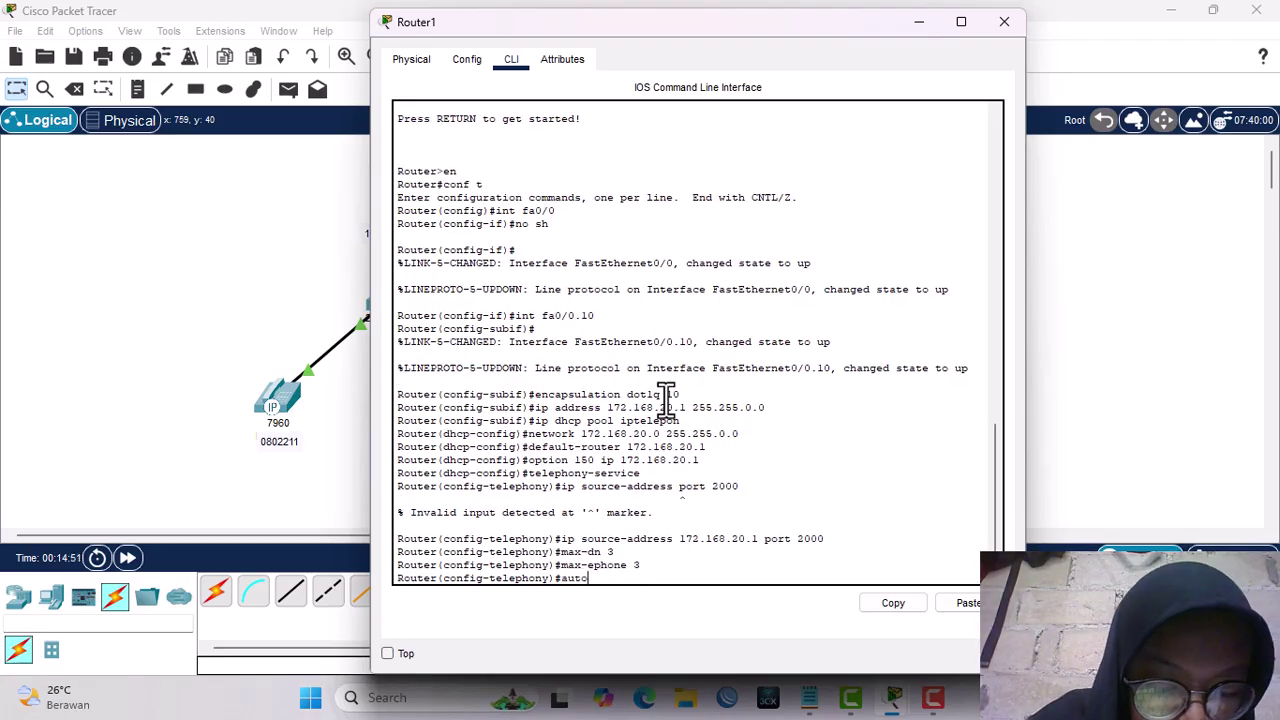
pyautogui.write(' assign')
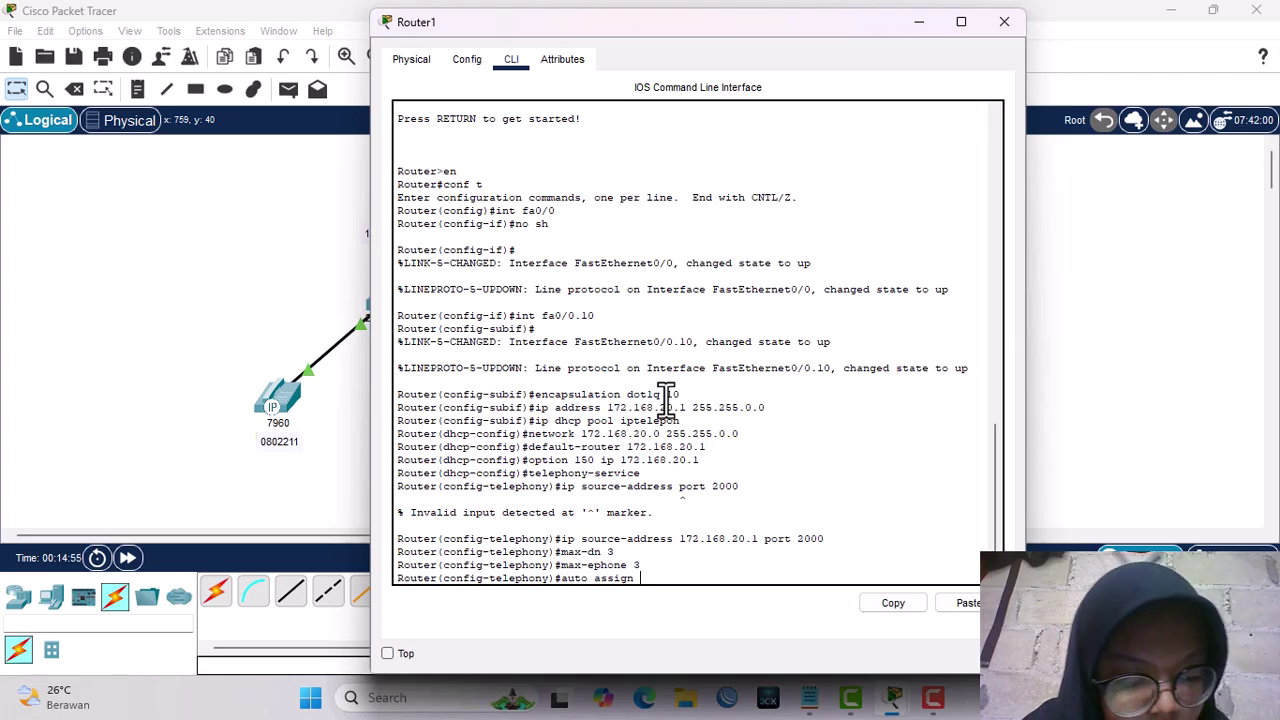
pyautogui.write(' 1 to')
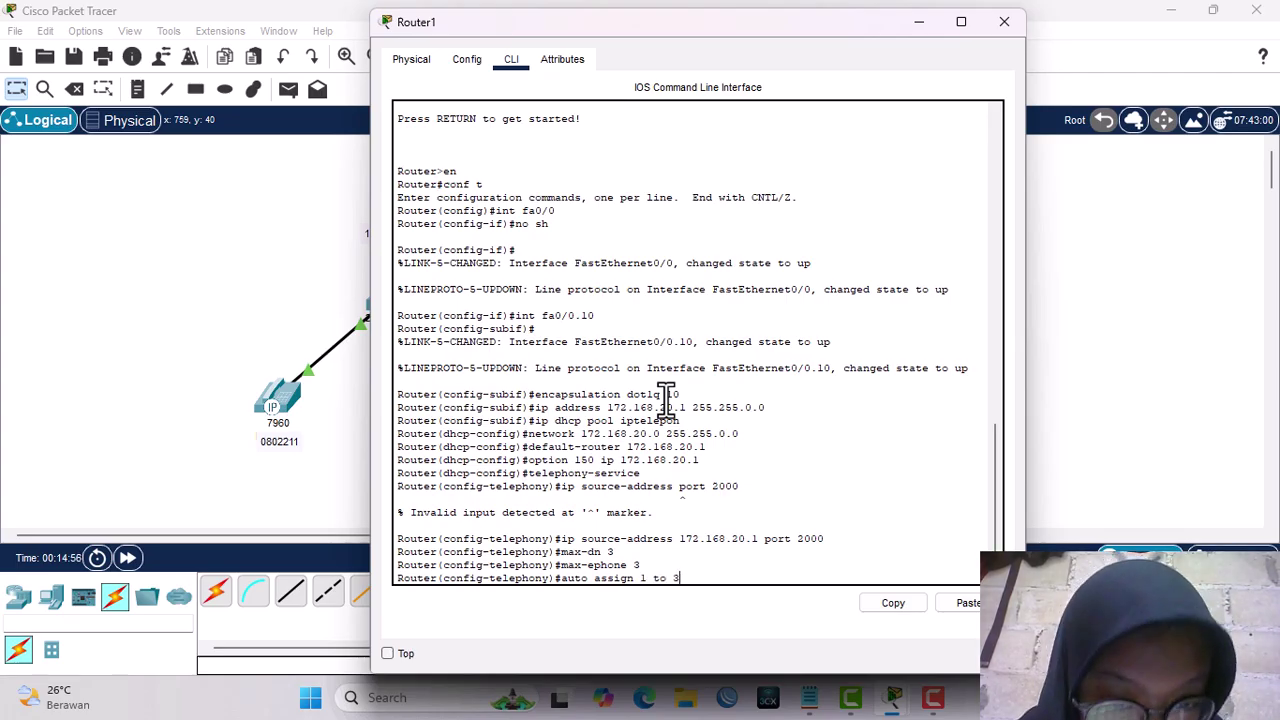
pyautogui.write(' 3')
pyautogui.press('Return')
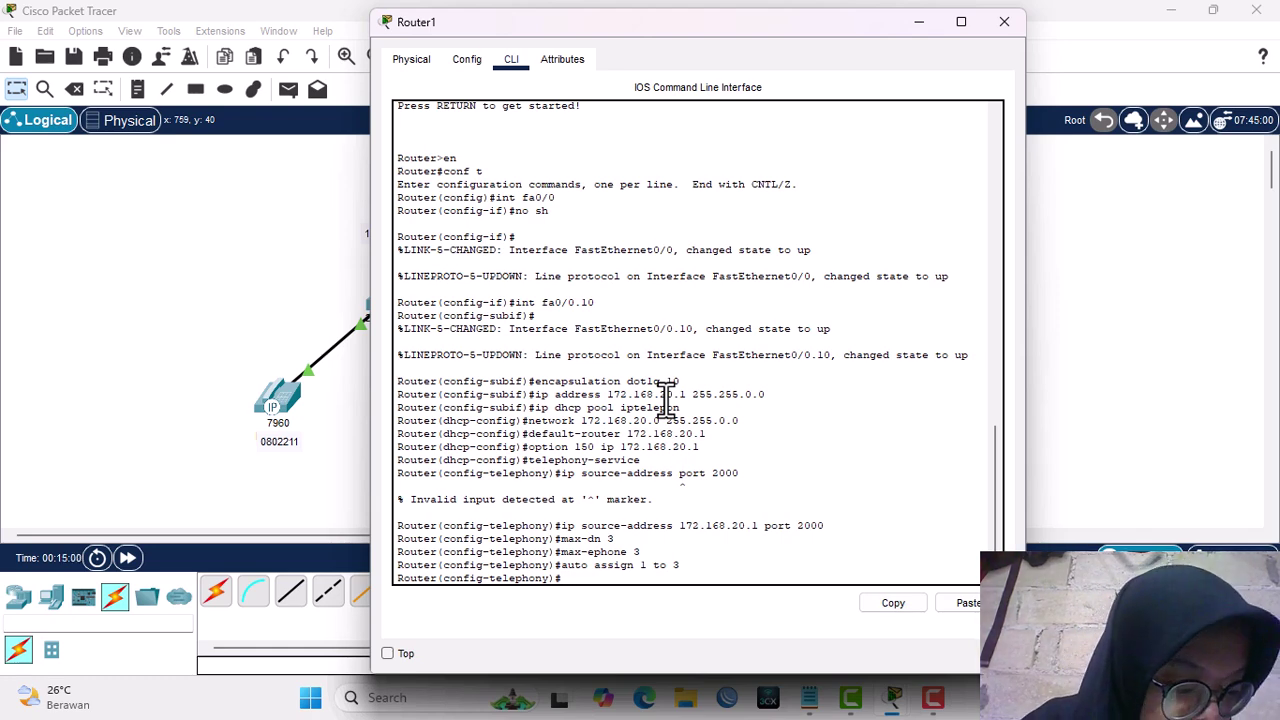
# Create ephone-dn 1 and assign the first IP phone's telephone number to it.
pyautogui.write('eph')
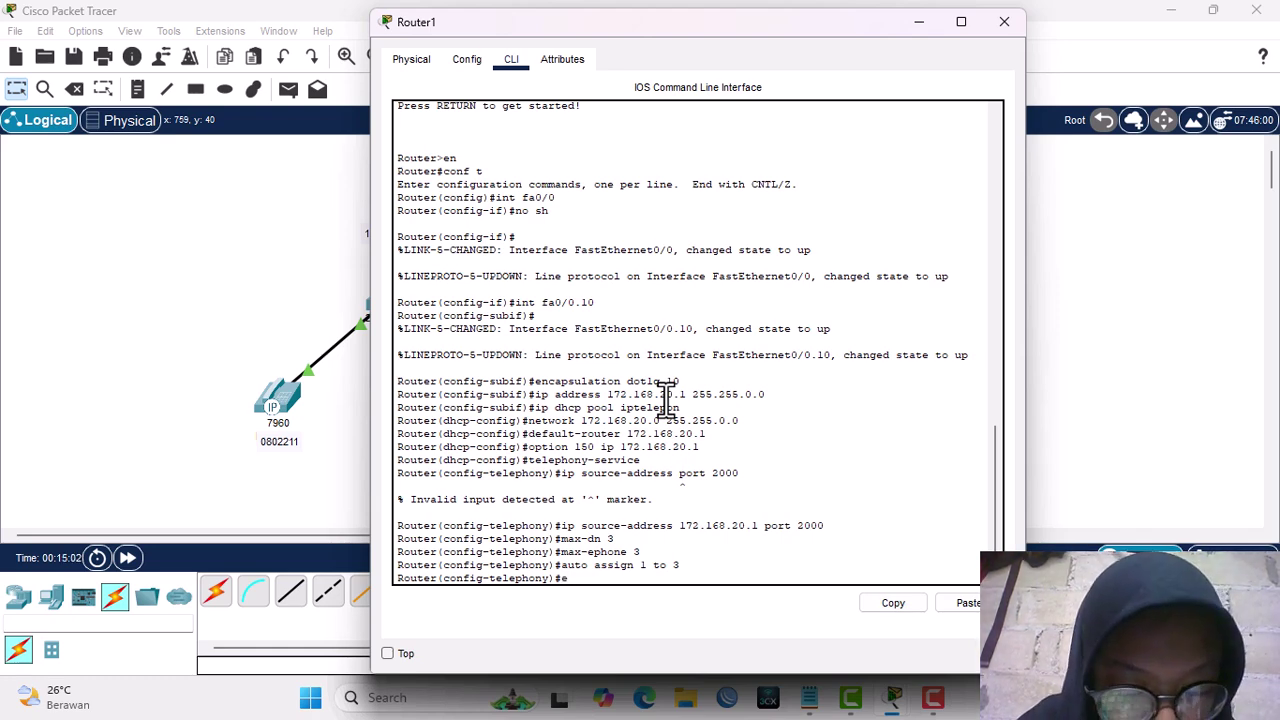
pyautogui.write('one')
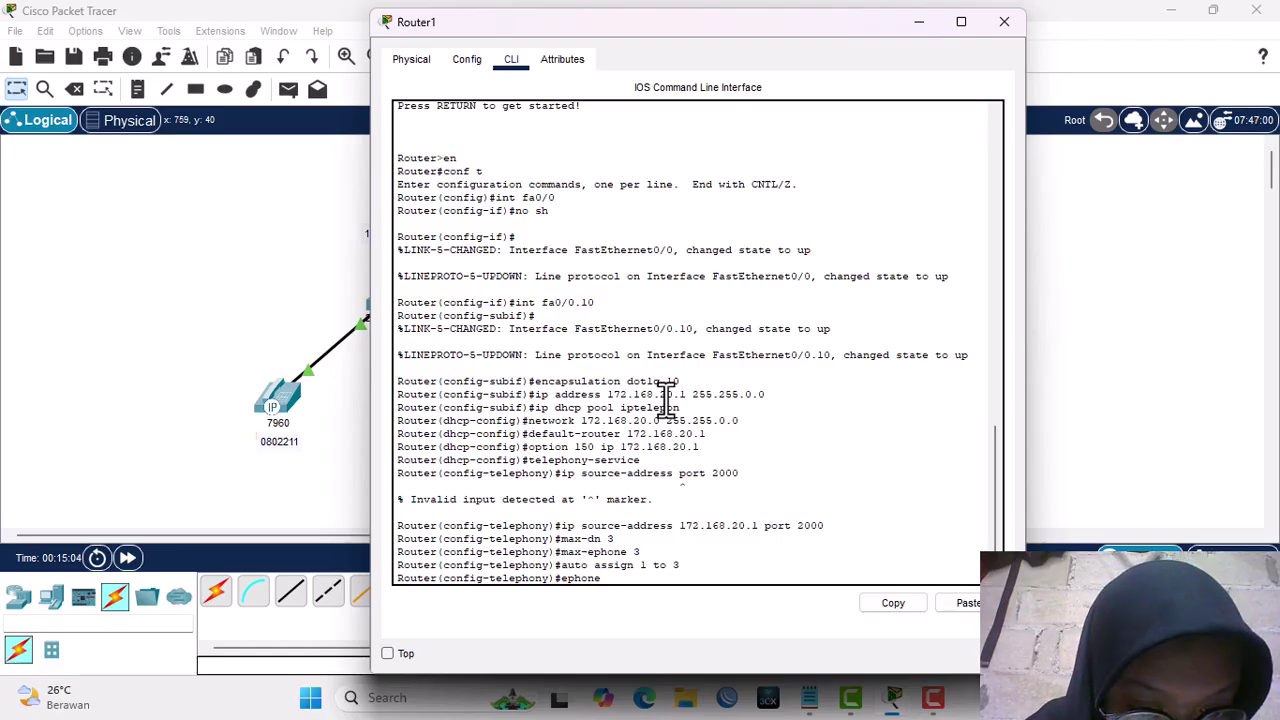
pyautogui.write('-dn')
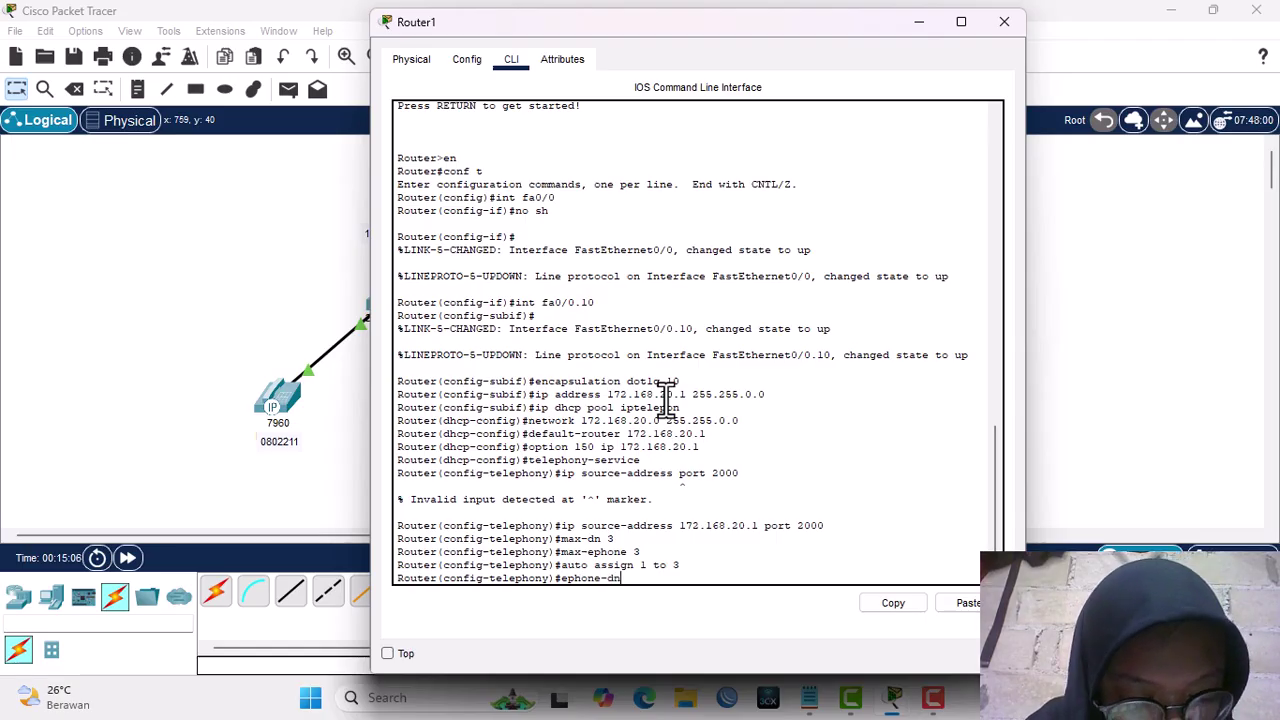
pyautogui.write(' 1')
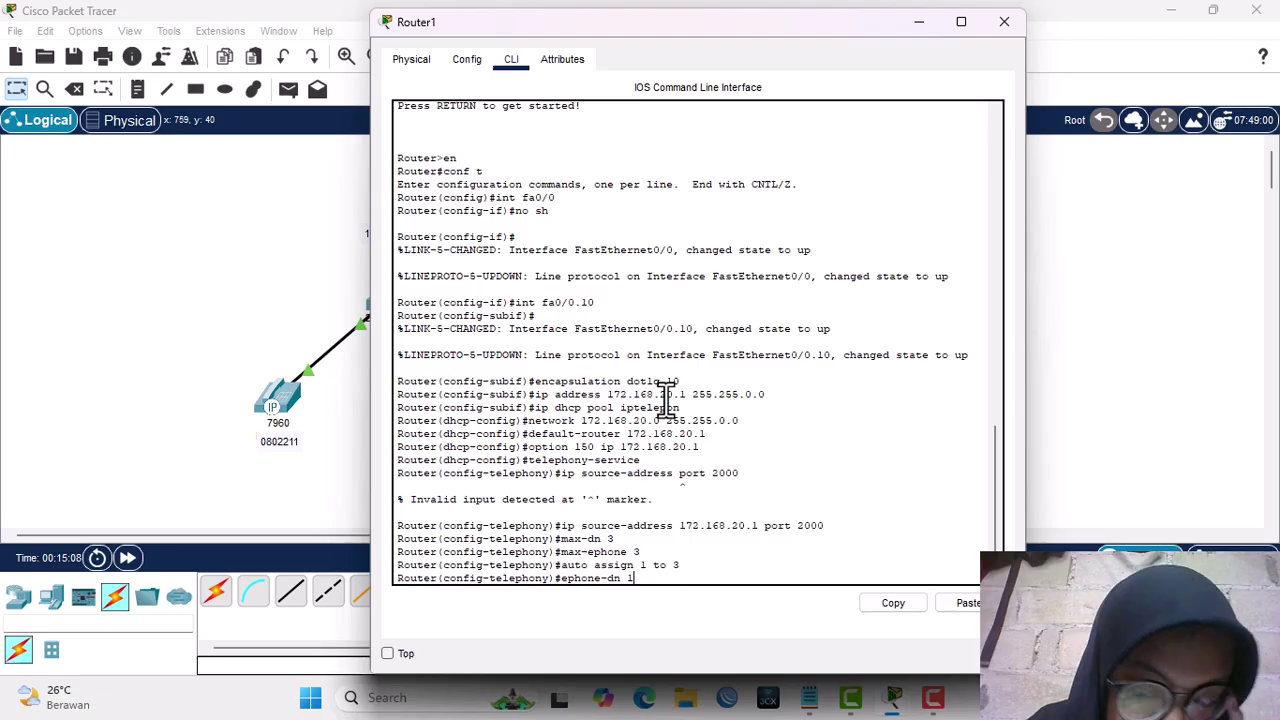
pyautogui.press('Return')
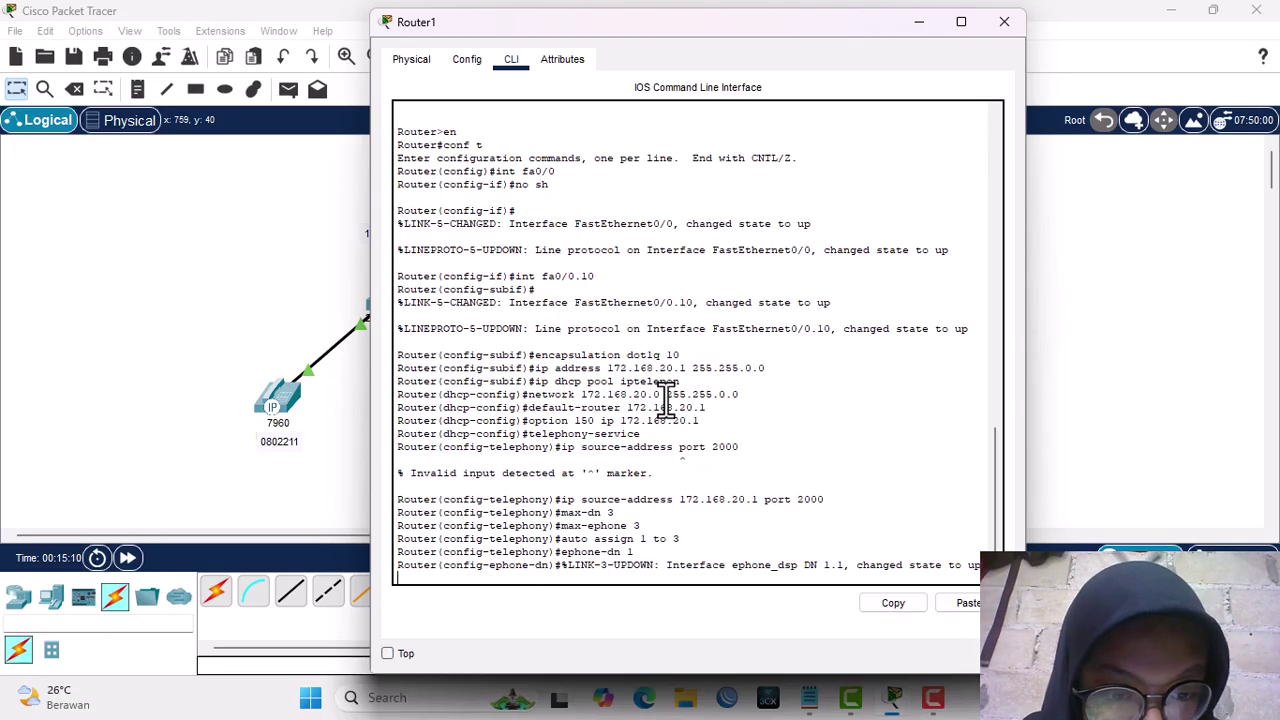
pyautogui.press('Return')
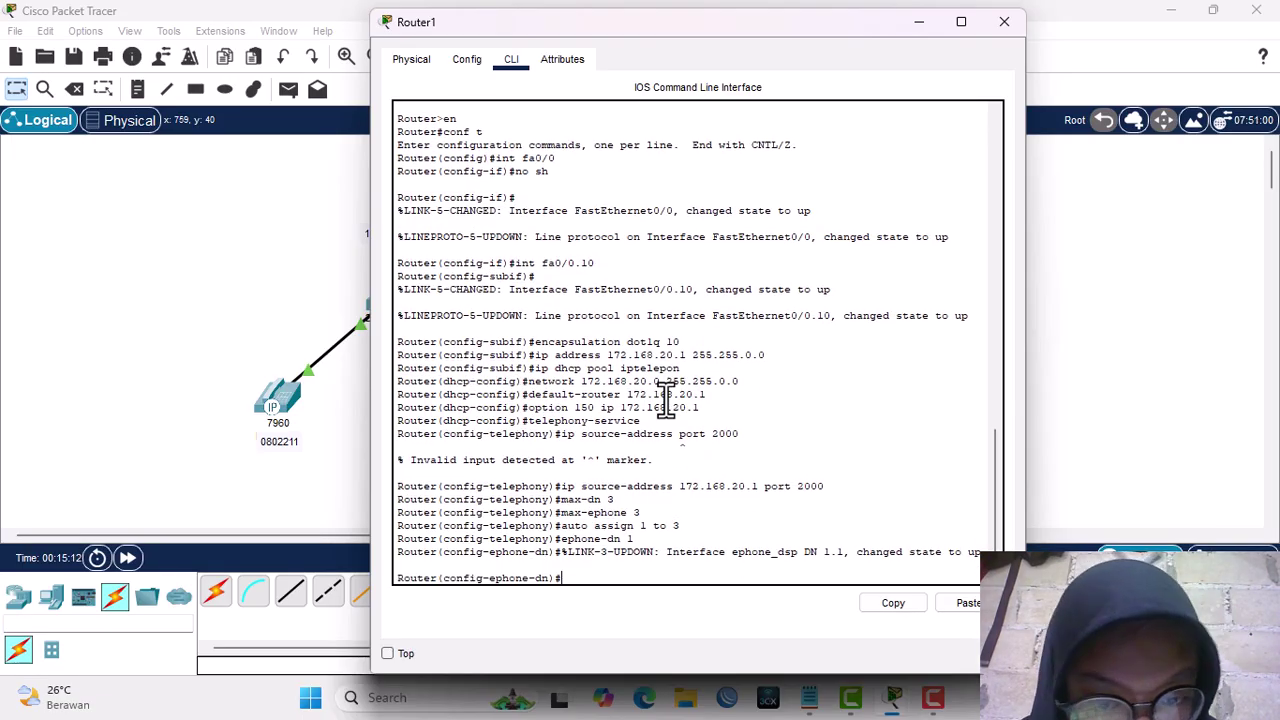
pyautogui.write('number')
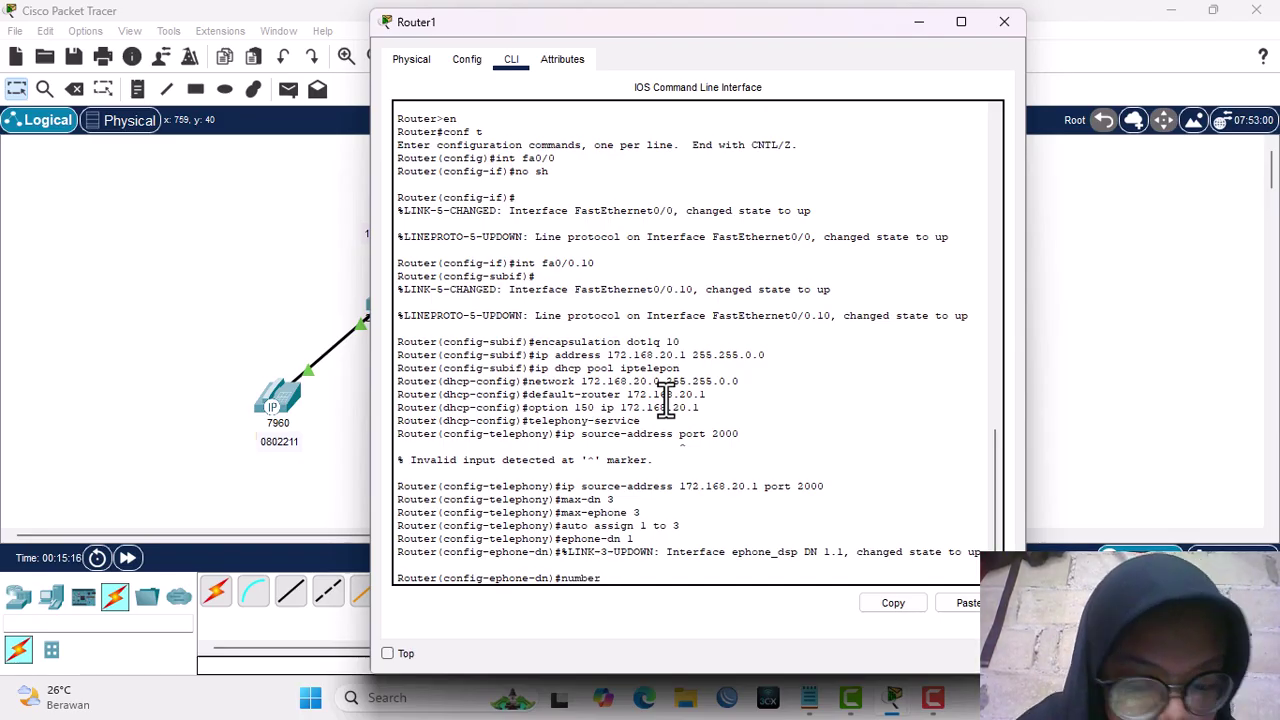
pyautogui.write(' 080')
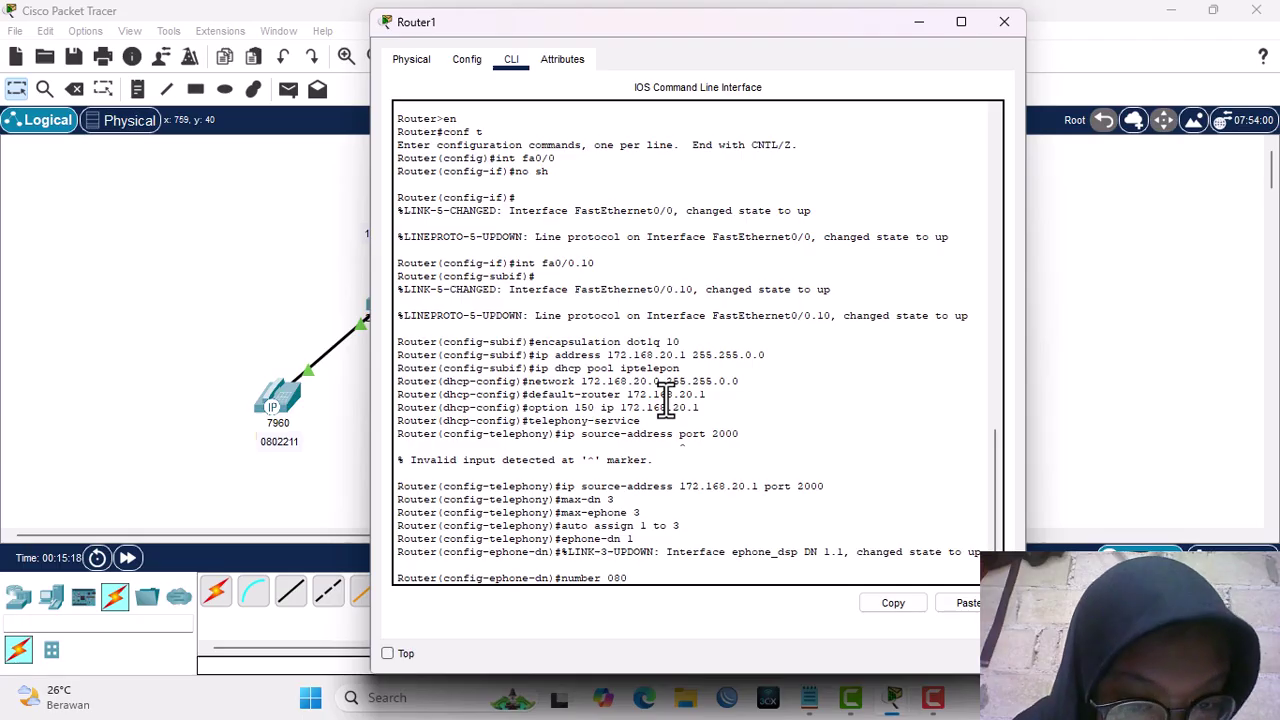
pyautogui.write('231')
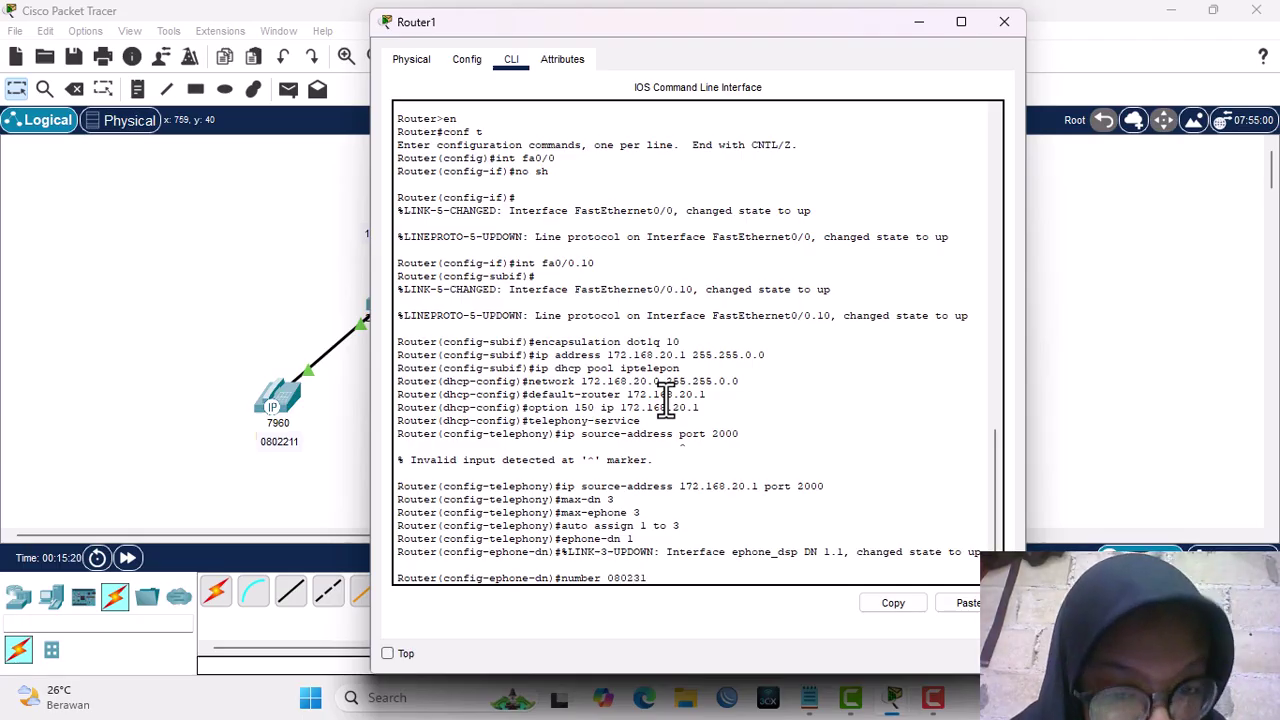
pyautogui.write('1')
pyautogui.press('Return')
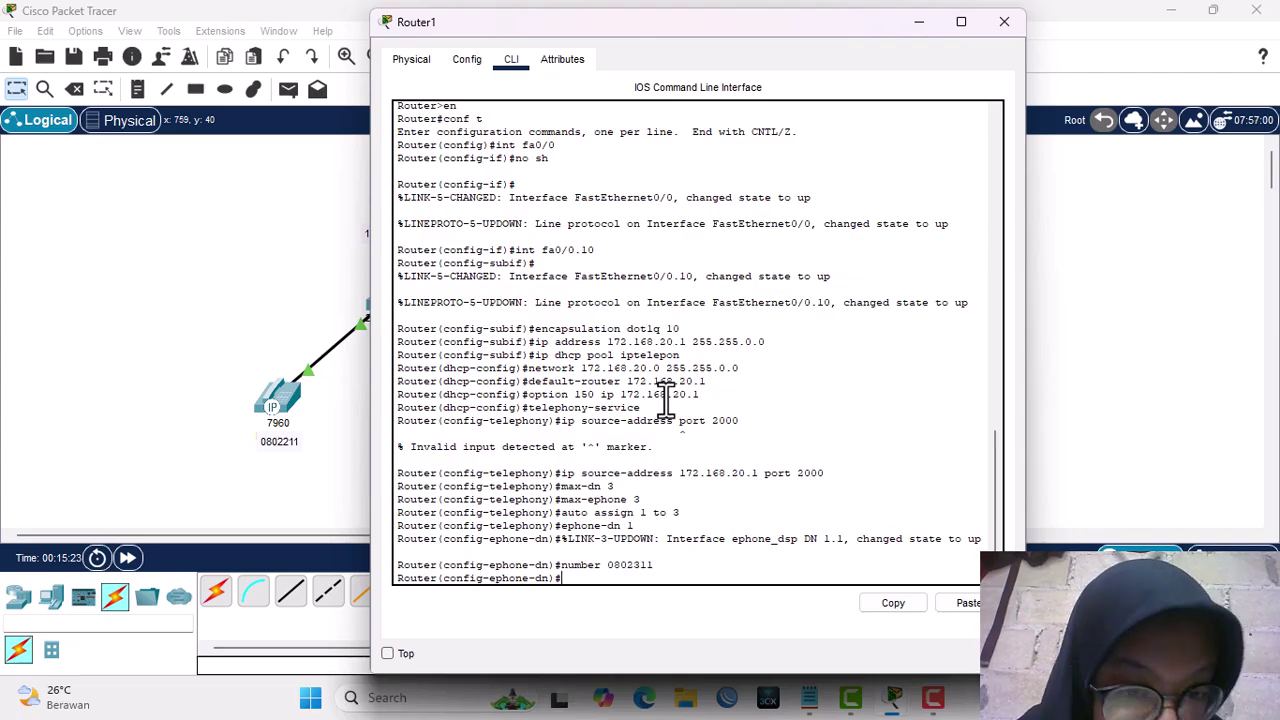
# Create ephone-dn 2 and assign the second IP phone's telephone number to it.
pyautogui.press('Up')
pyautogui.press('Up')
pyautogui.press('BackSpace')
pyautogui.press('BackSpace')
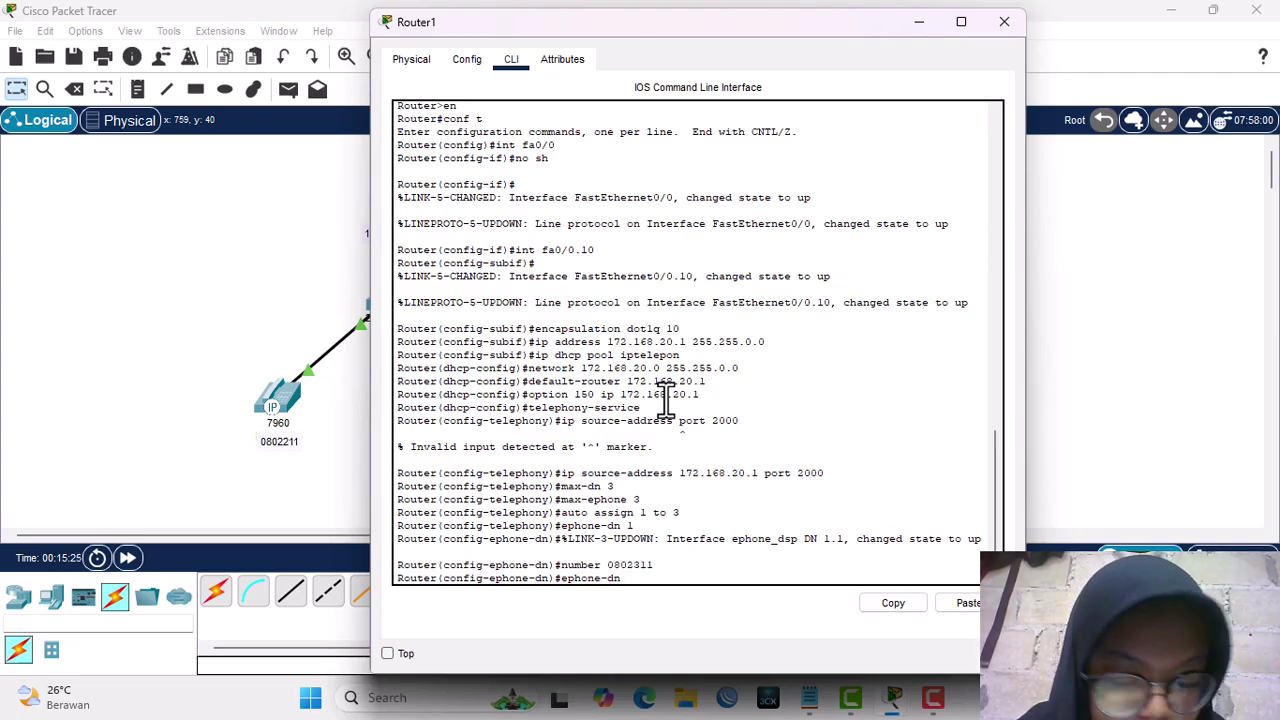
pyautogui.write('2')
pyautogui.press('Return')
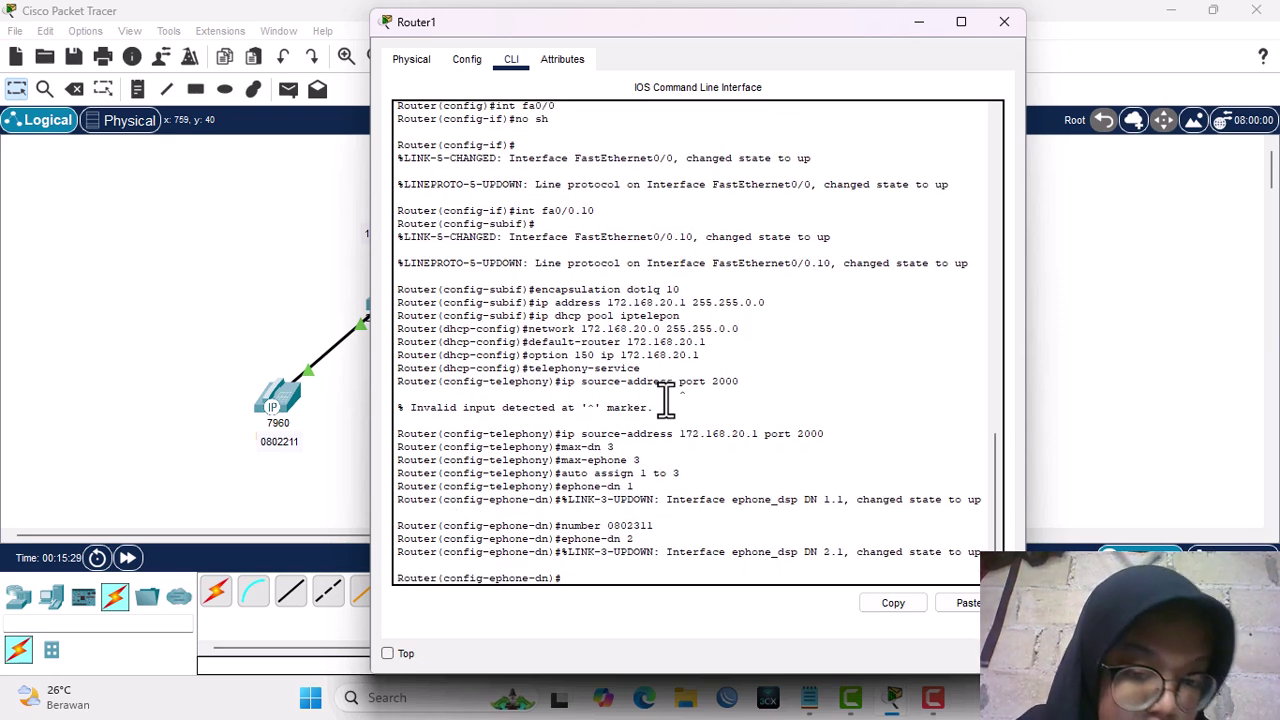
pyautogui.press('Up')
pyautogui.press('Up')
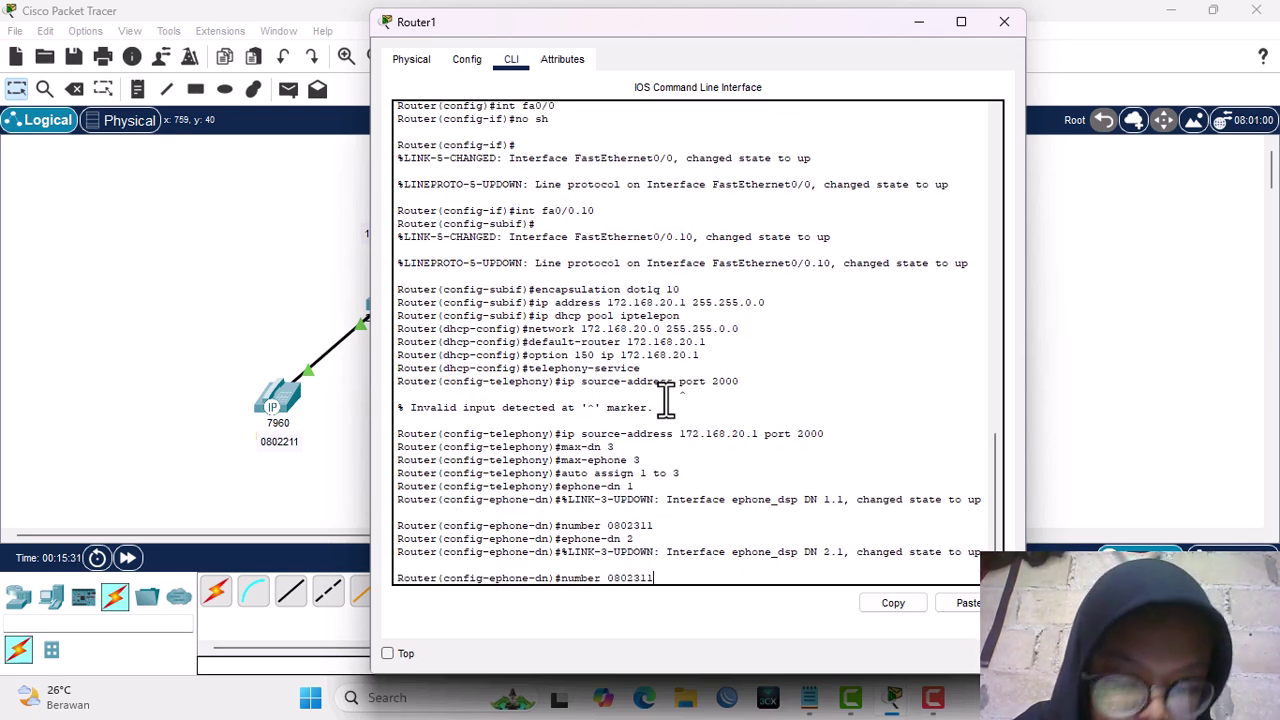
pyautogui.press('BackSpace')
pyautogui.write('2')
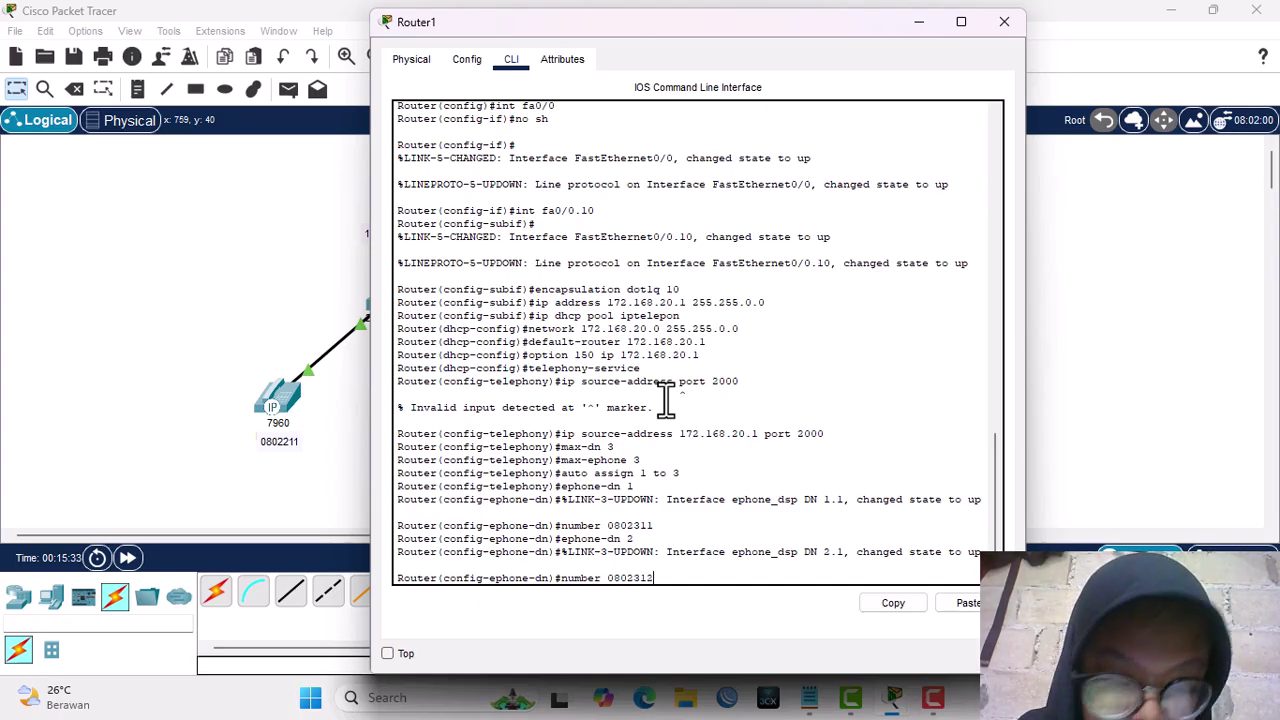
pyautogui.press('Return')
# Create ephone-dn 3, assign the third IP phone's telephone number to it, and leave the Router1 configuration.
pyautogui.press('Up')
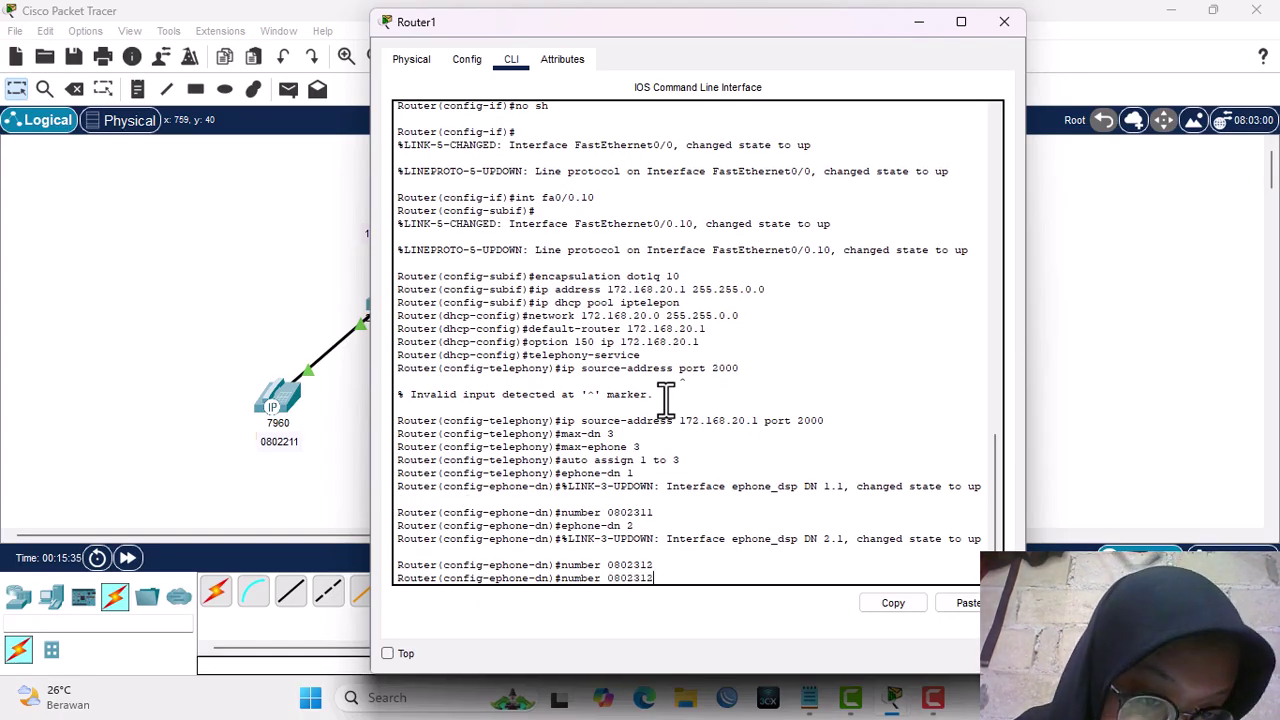
pyautogui.press('Up')
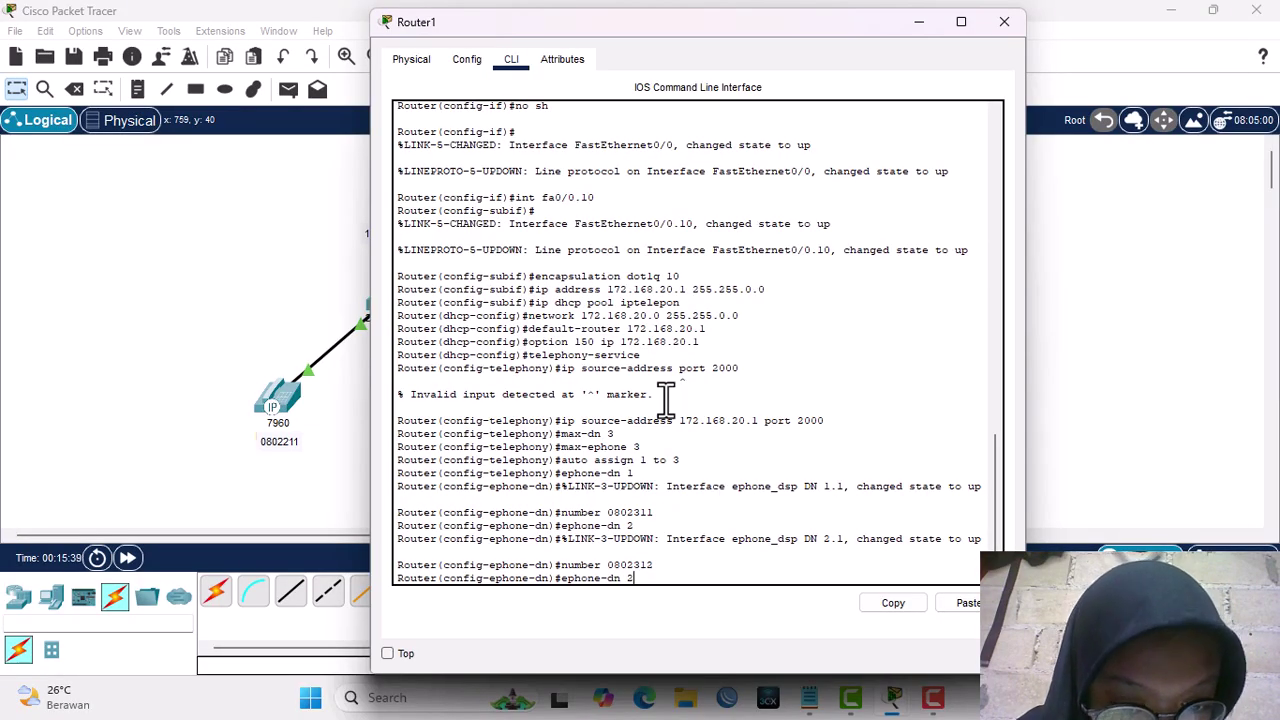
pyautogui.press('BackSpace')
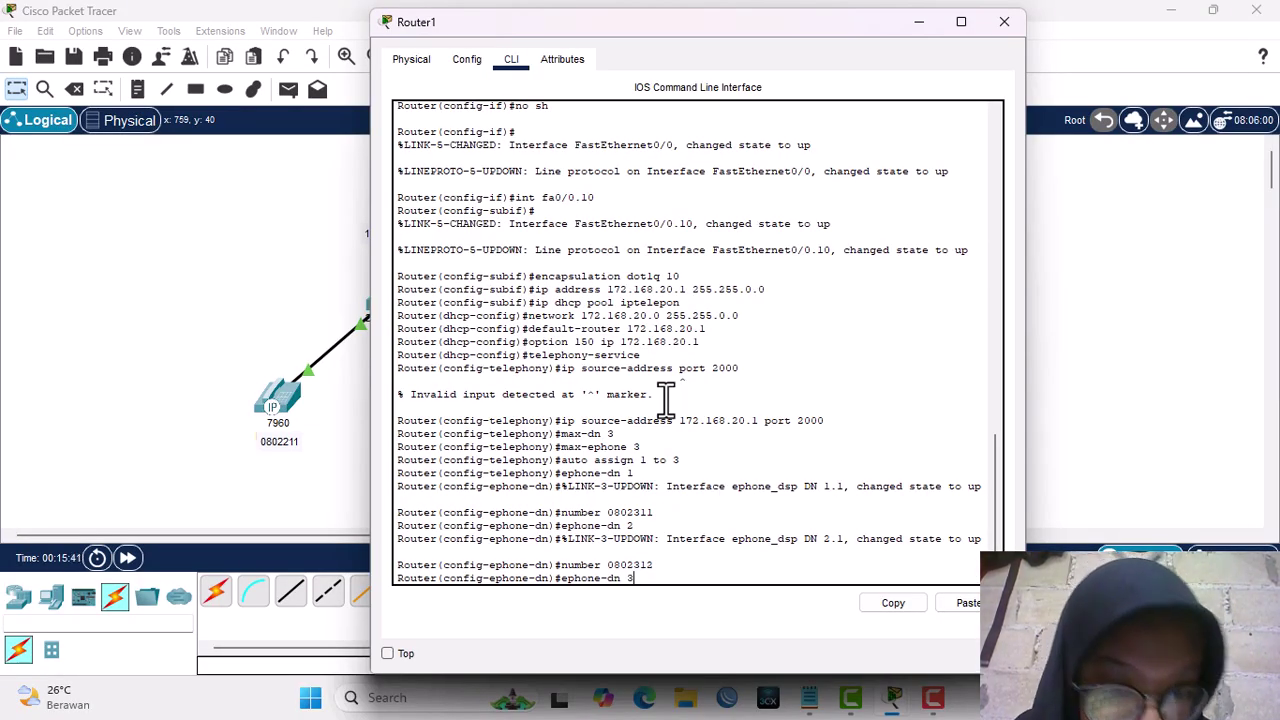
pyautogui.press('Return')
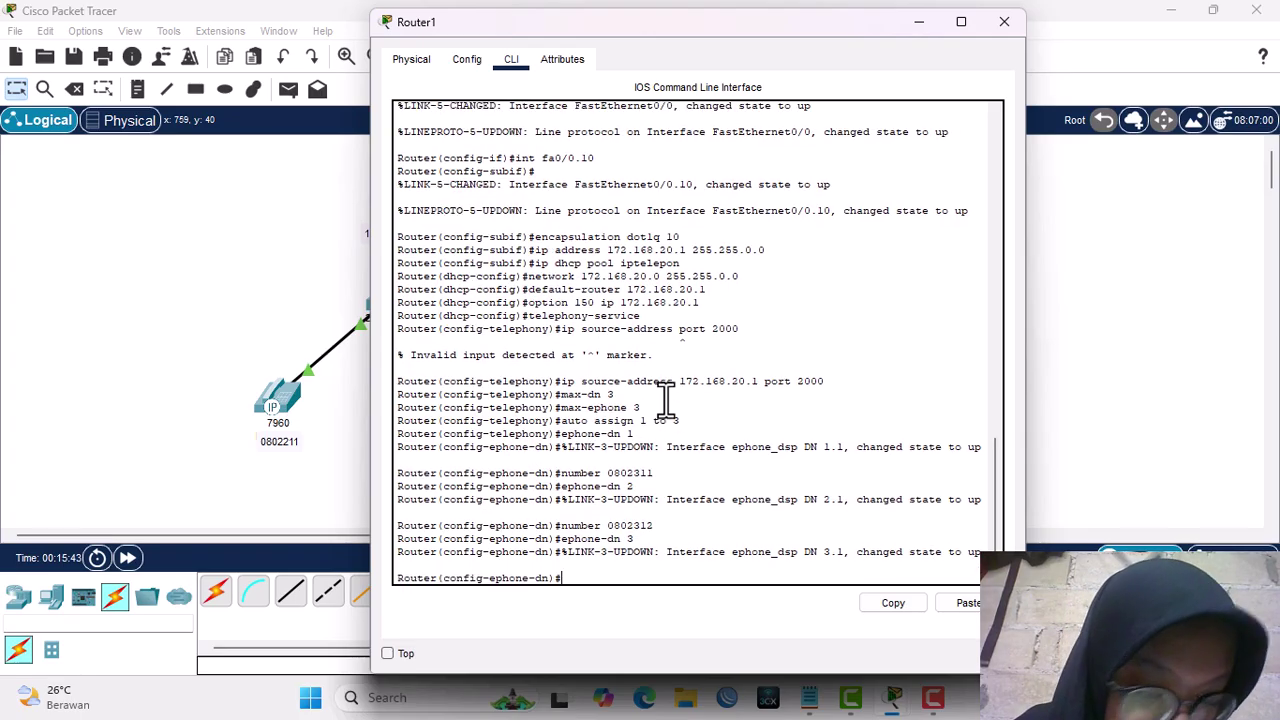
pyautogui.press('Up')
pyautogui.press('Up')
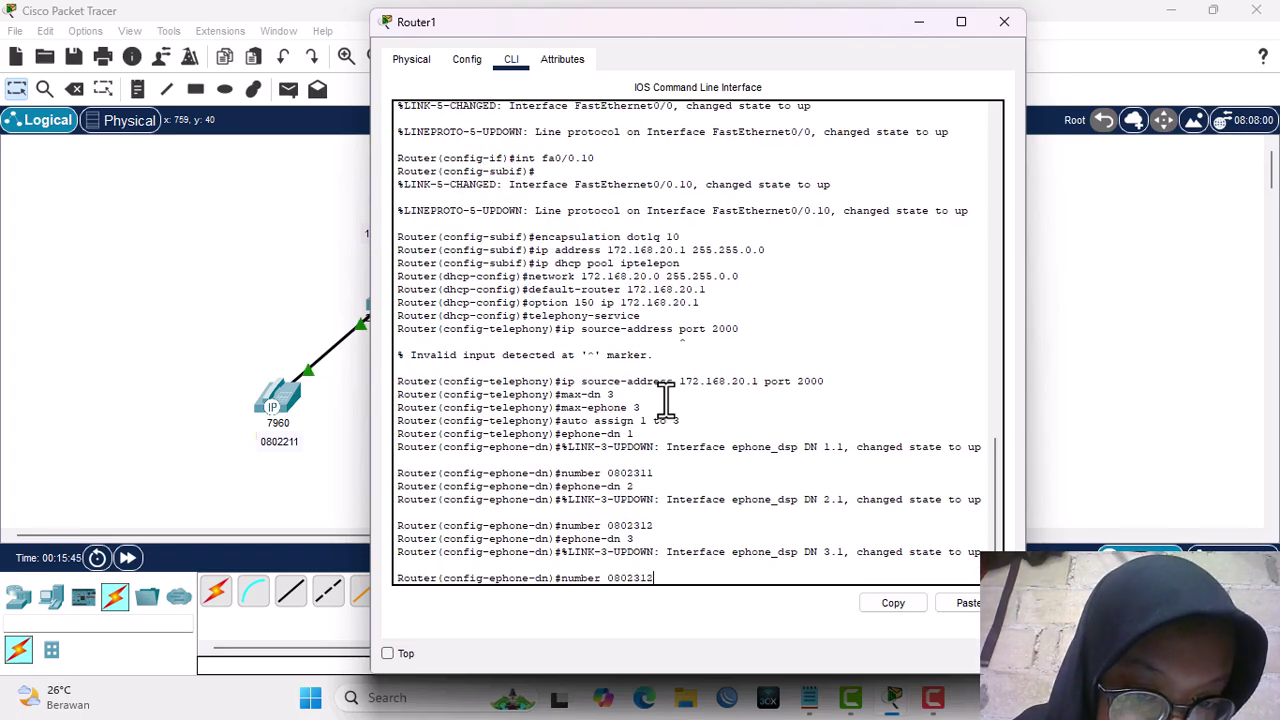
pyautogui.press('Up')
pyautogui.press('Down')
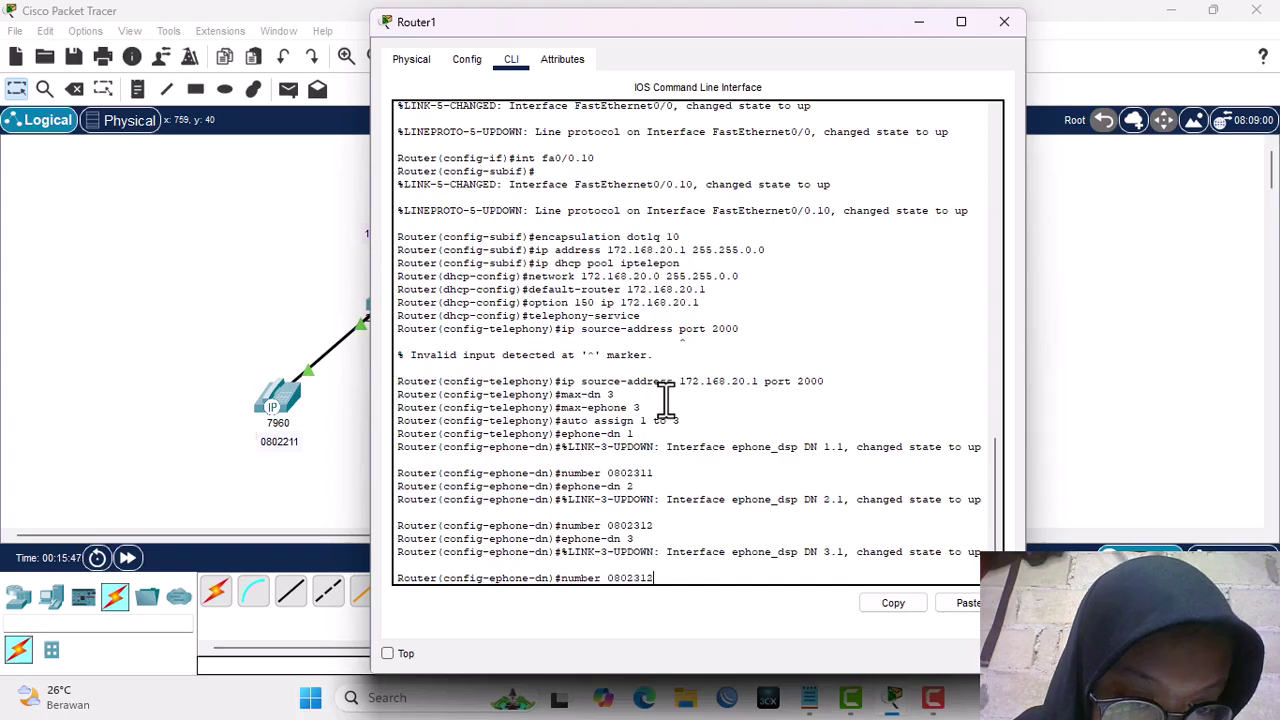
pyautogui.press('BackSpace')
pyautogui.write('3')
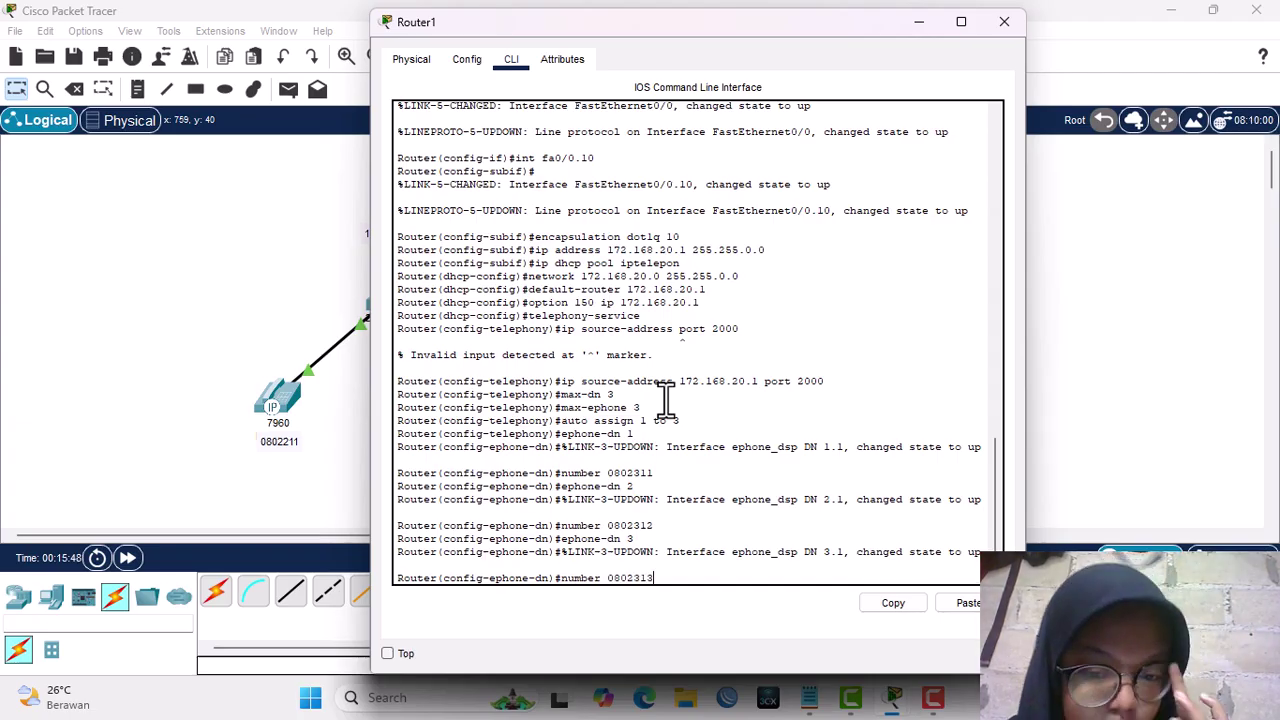
pyautogui.press('Return')
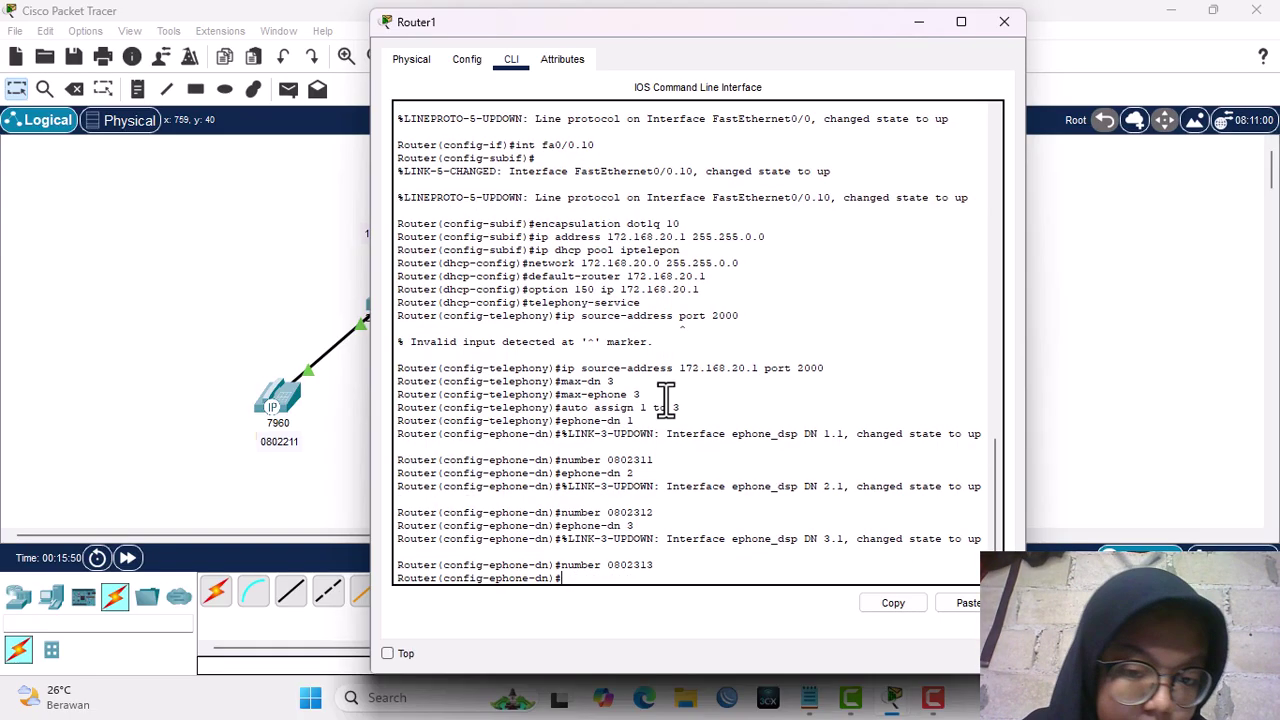
pyautogui.click(296, 249)
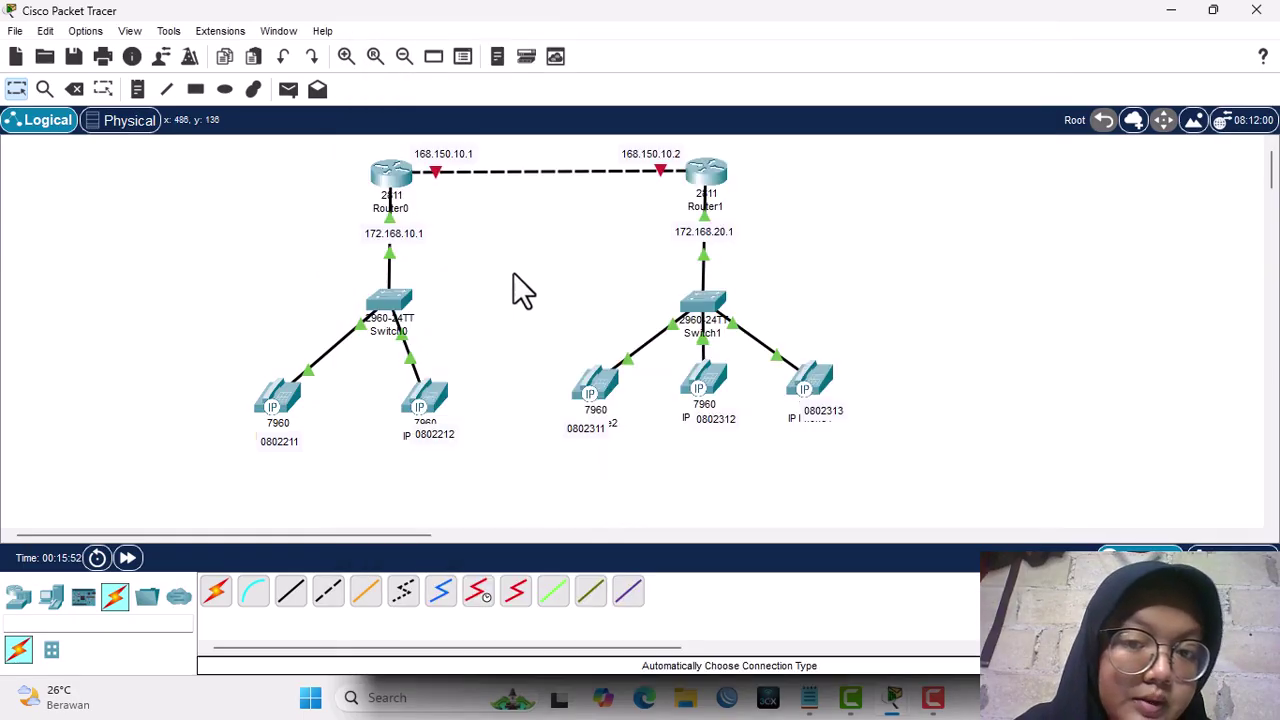
# Enter global configuration mode on Switch1's command line and create VLAN 10.
pyautogui.click(708, 307)
pyautogui.click(511, 59)
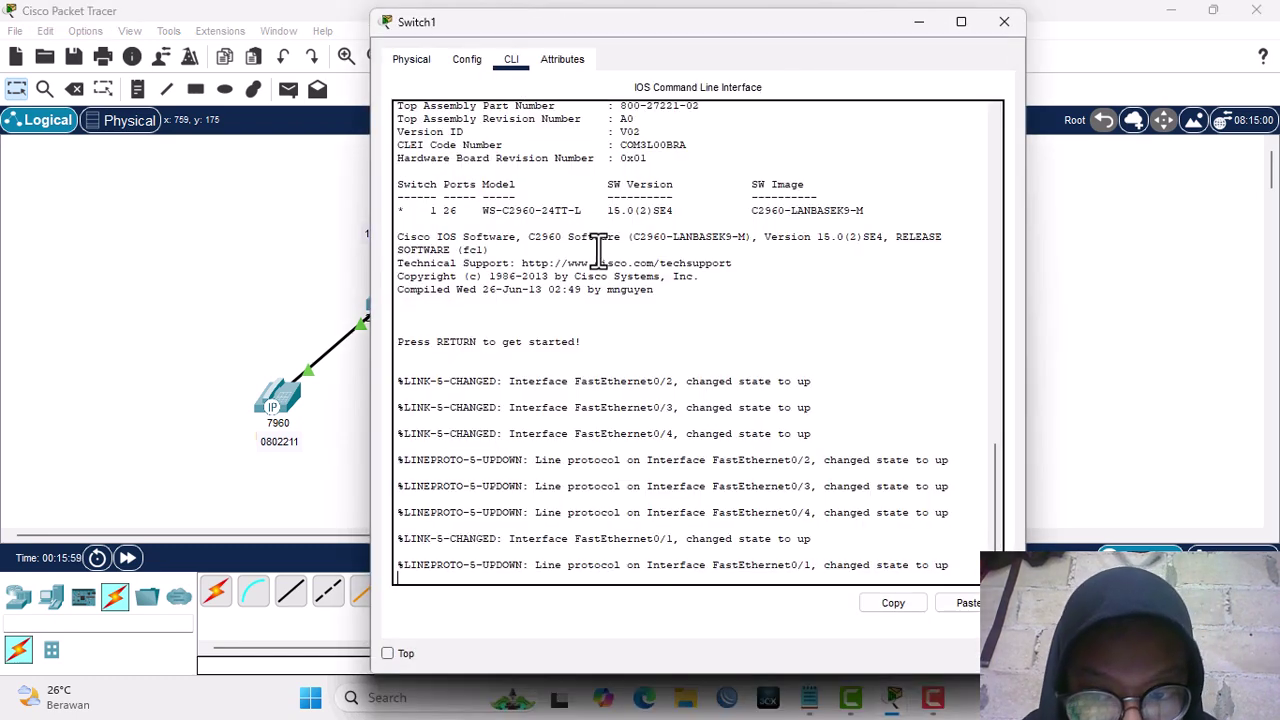
pyautogui.click(968, 540)
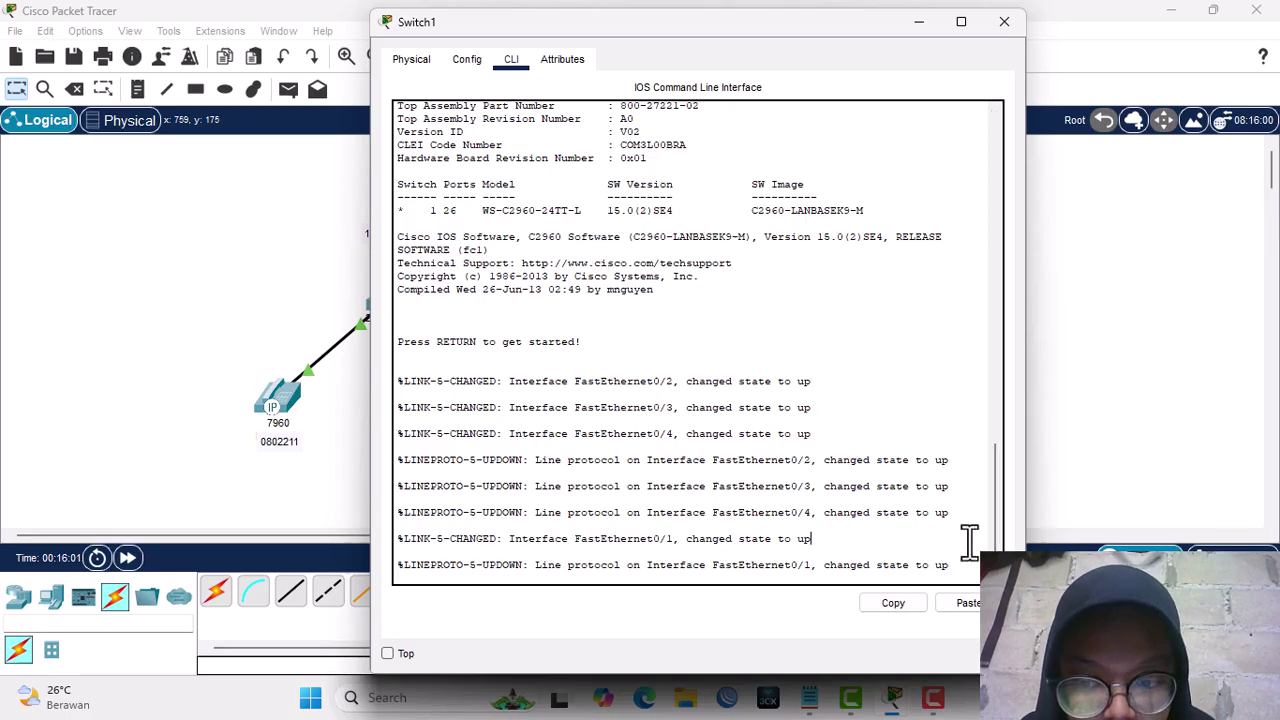
pyautogui.press('Return')
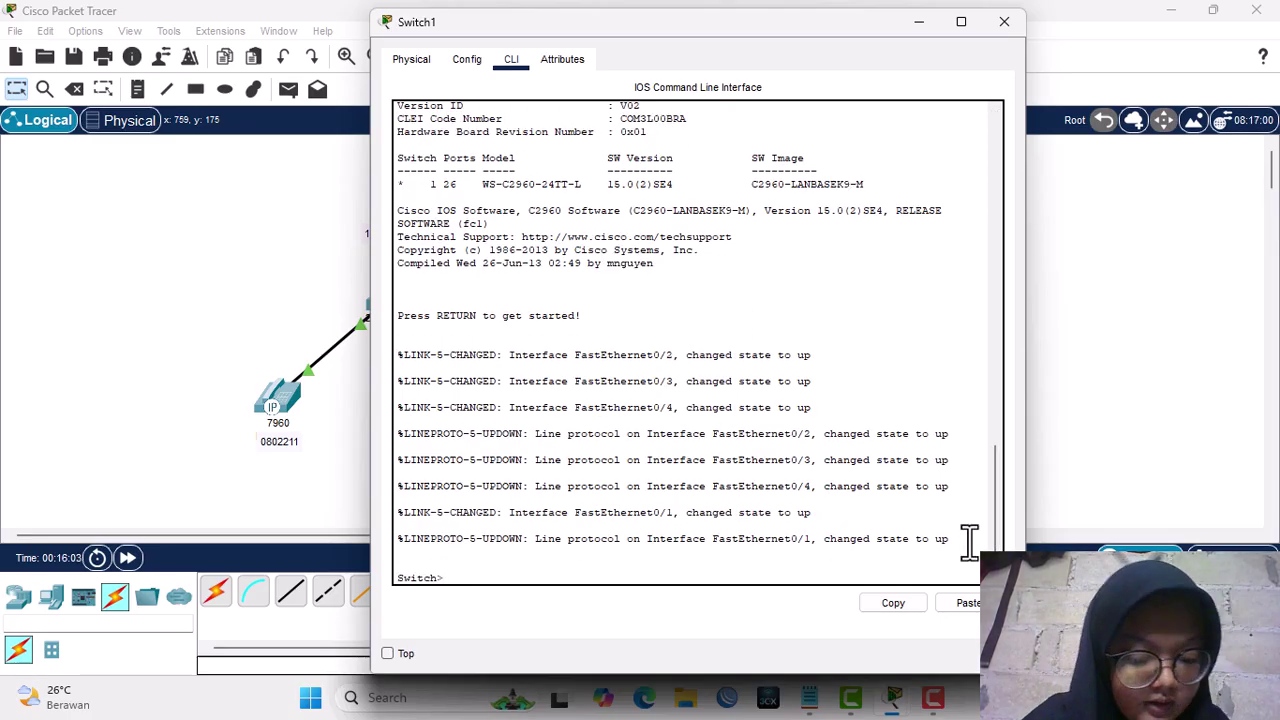
pyautogui.write('en')
pyautogui.press('Return')
pyautogui.write('co')
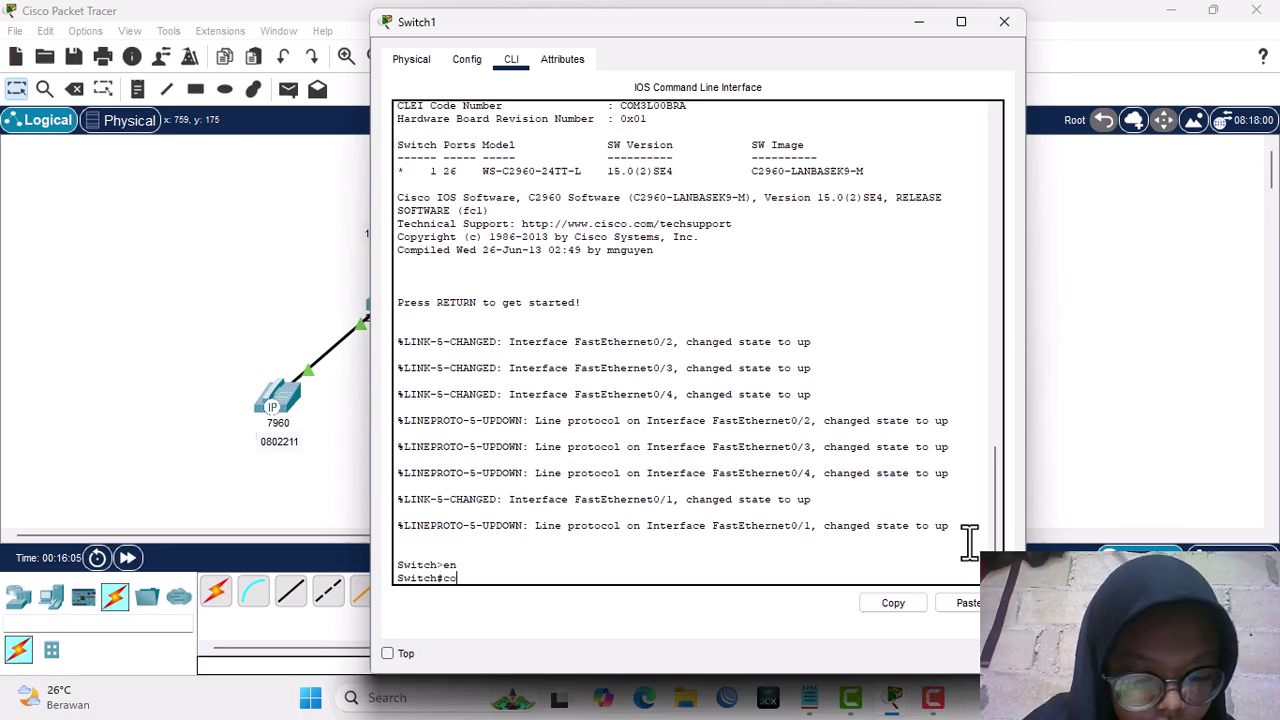
pyautogui.write('nf t')
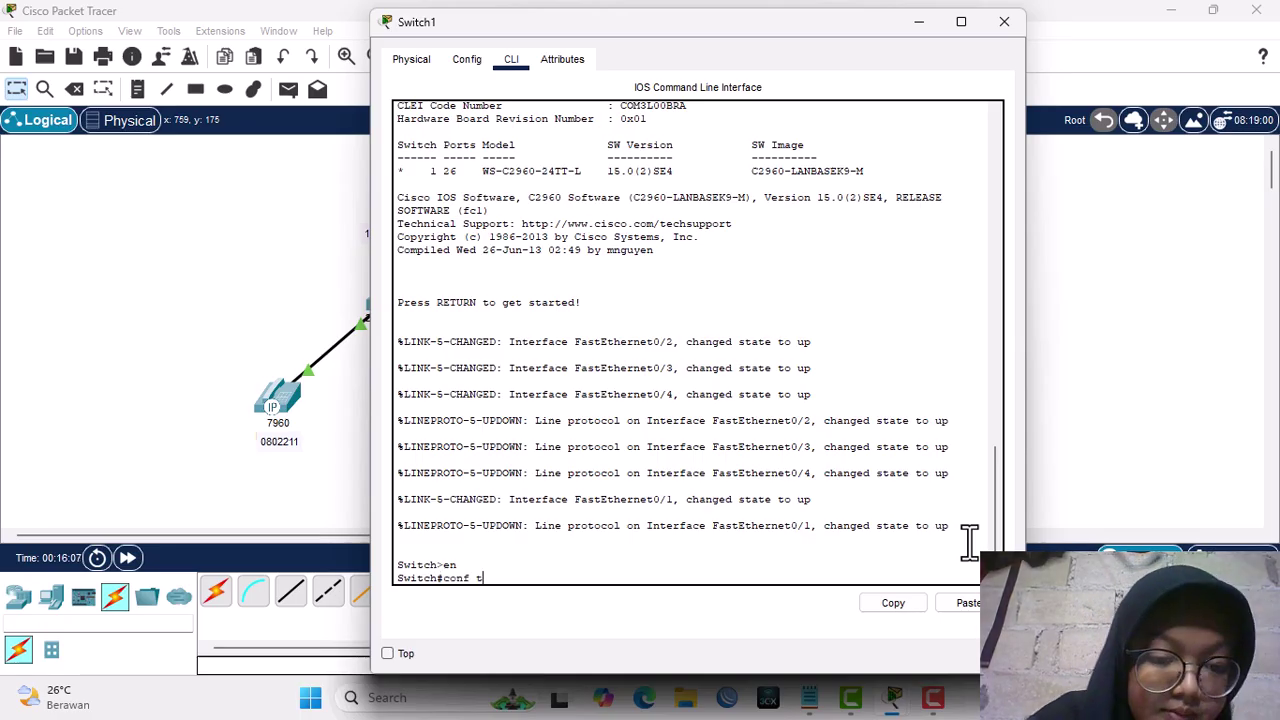
pyautogui.press('Return')
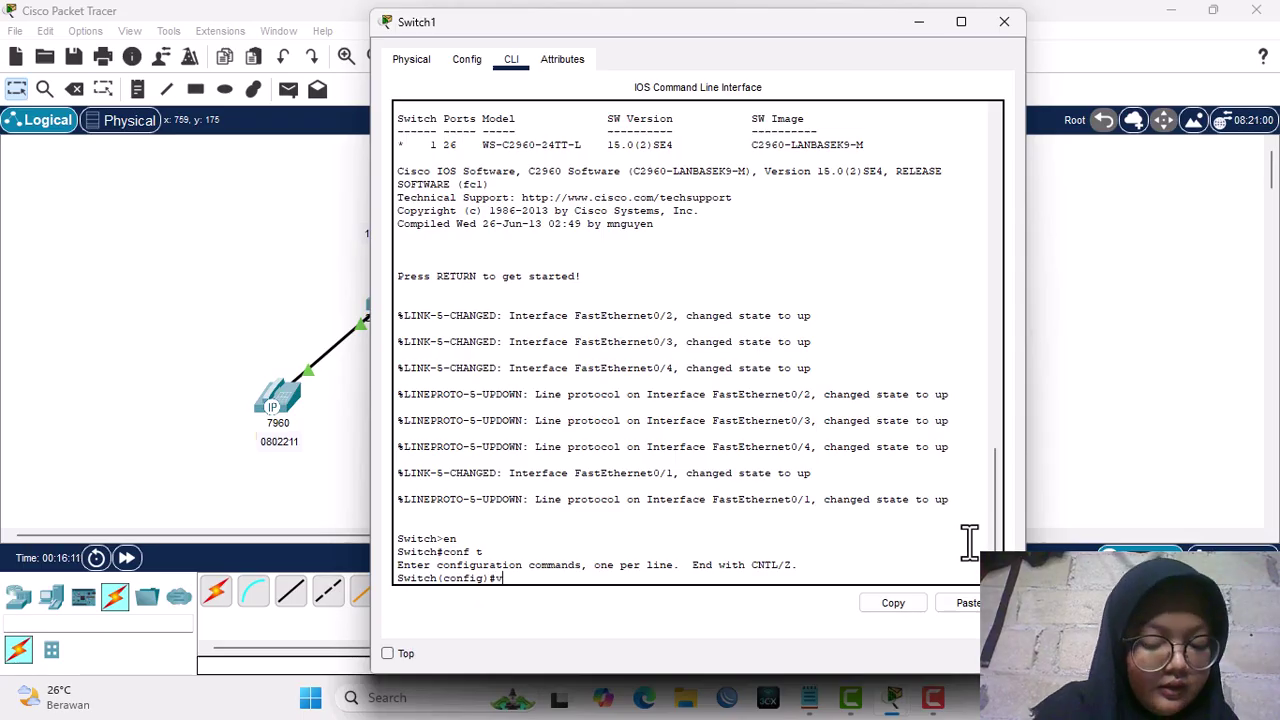
pyautogui.write('vlan 10')
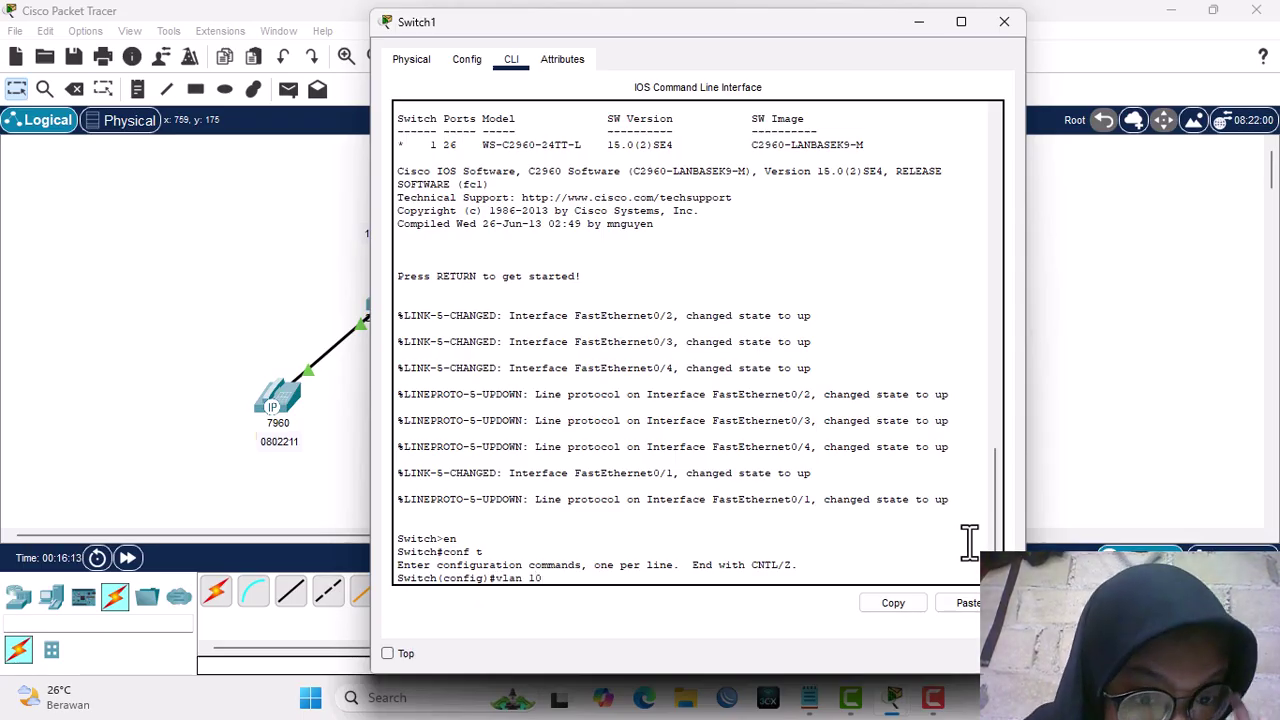
pyautogui.press('Return')
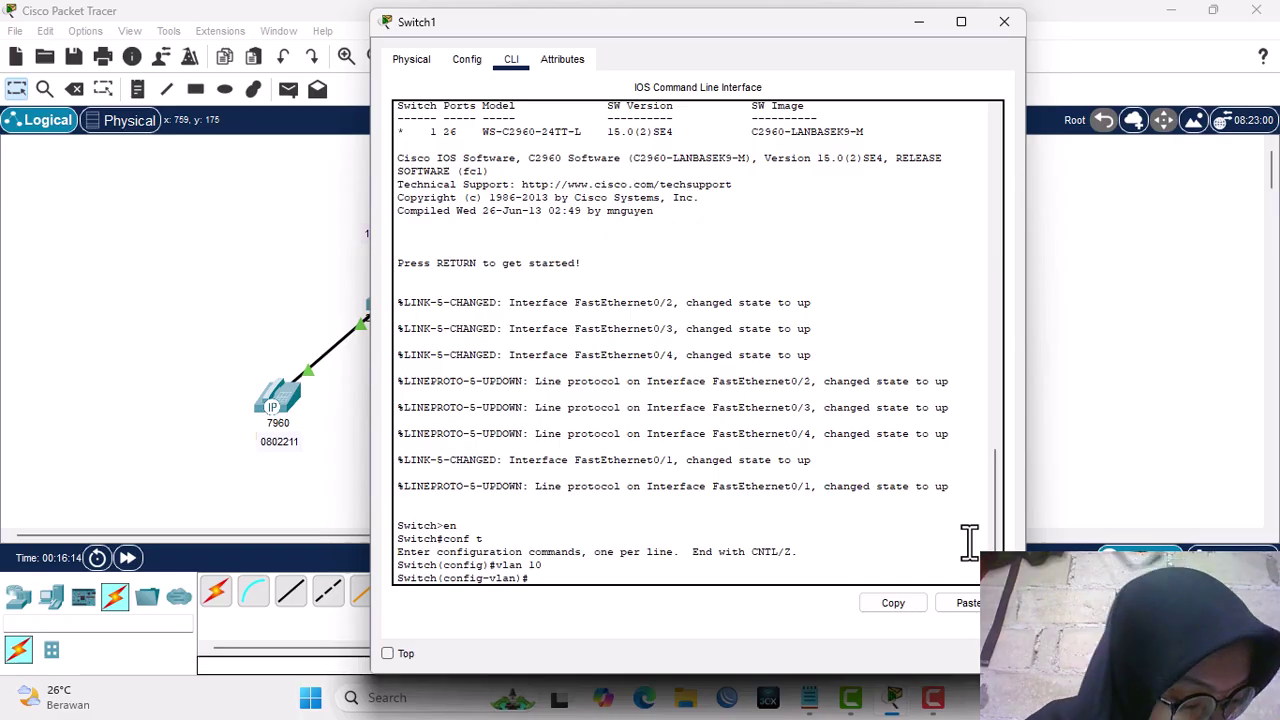
# Set Switch1's interface fa0/1 to switchport trunk mode.
pyautogui.write('int fa')
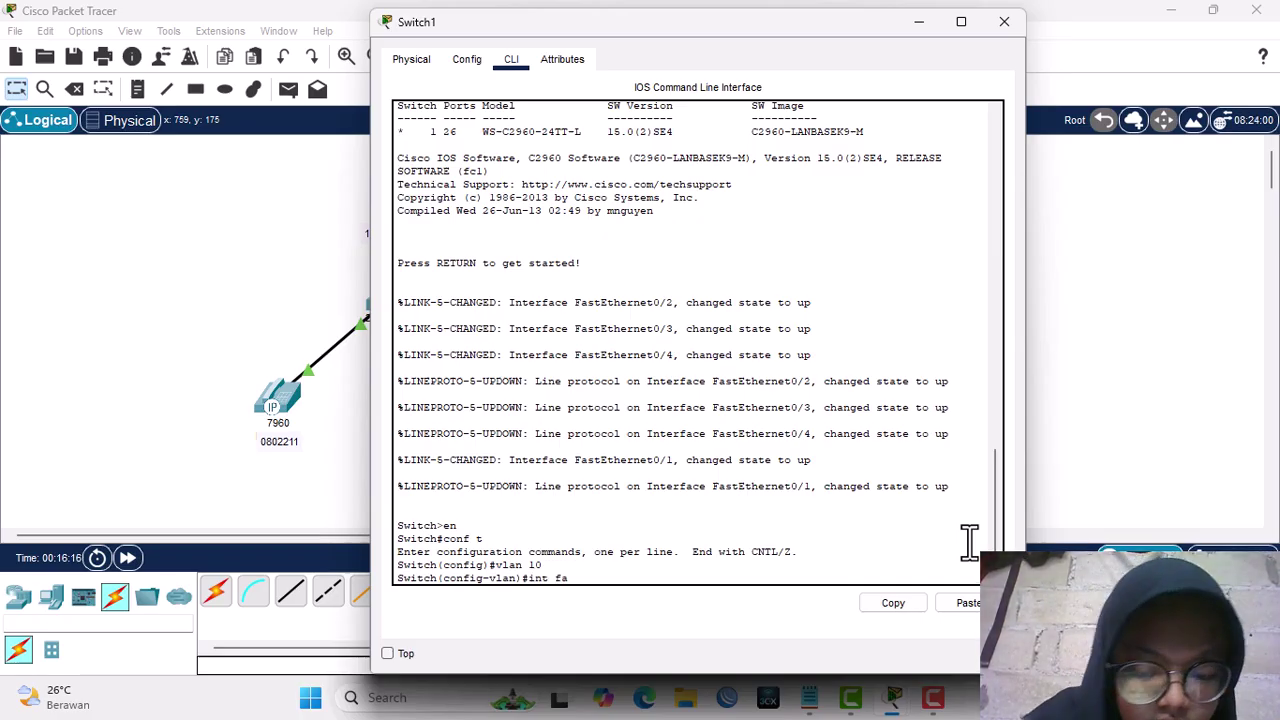
pyautogui.write('0/0')
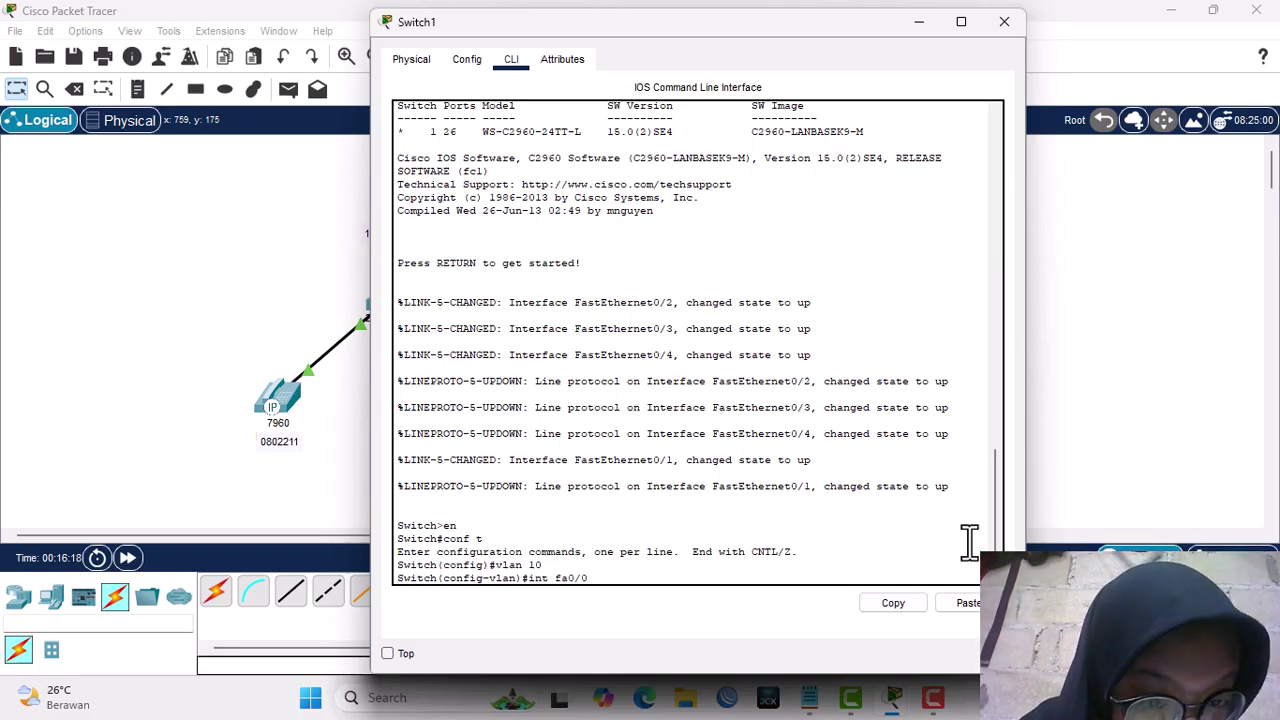
pyautogui.press('BackSpace')
pyautogui.write('1')
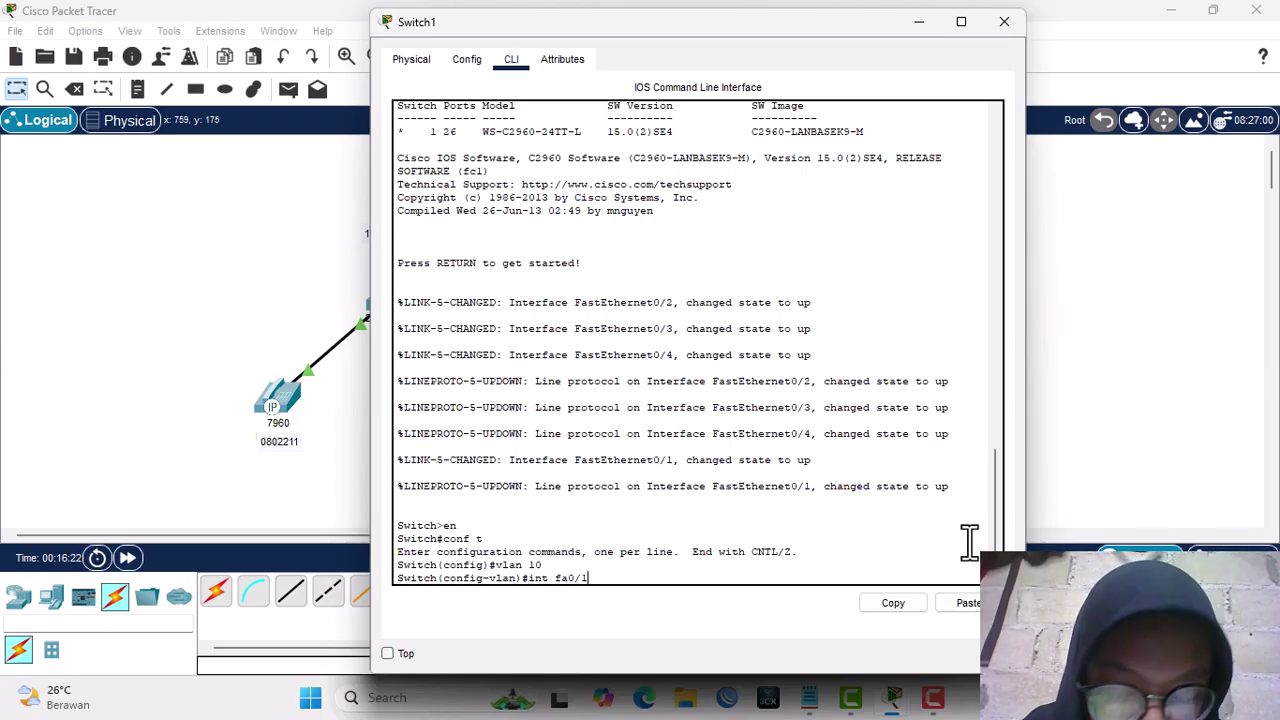
pyautogui.press('Return')
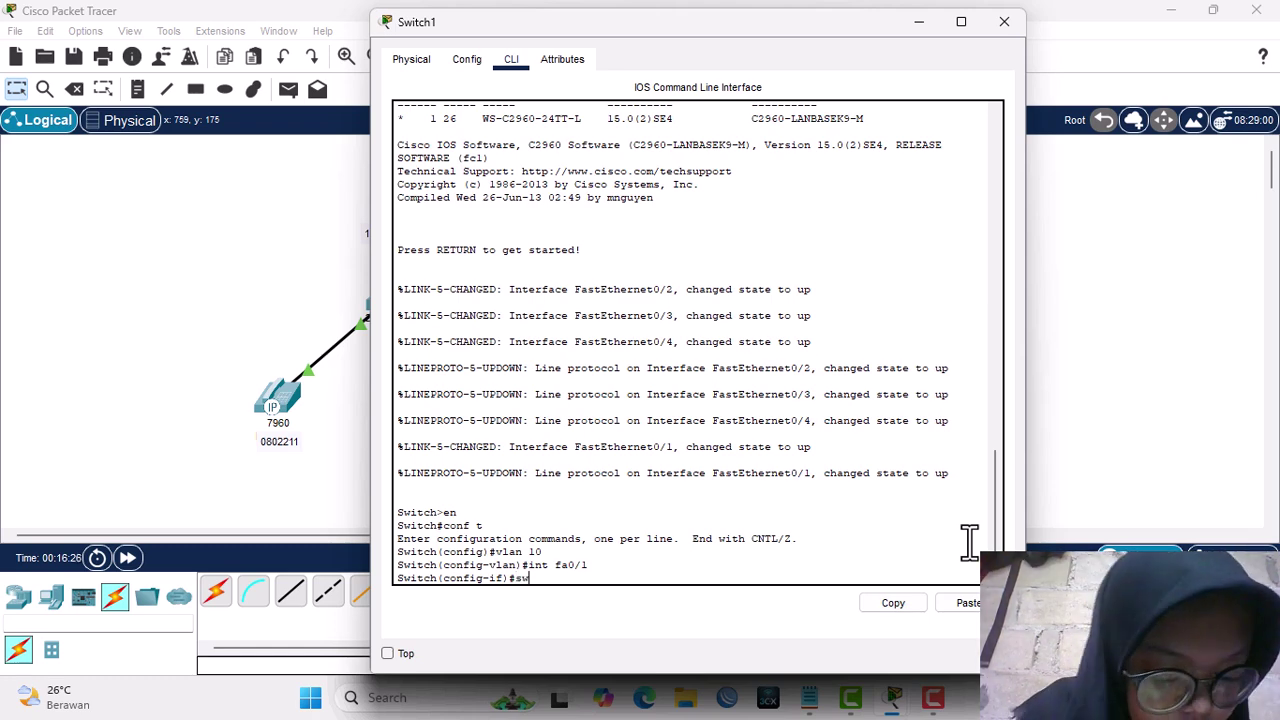
pyautogui.write('switchport ')
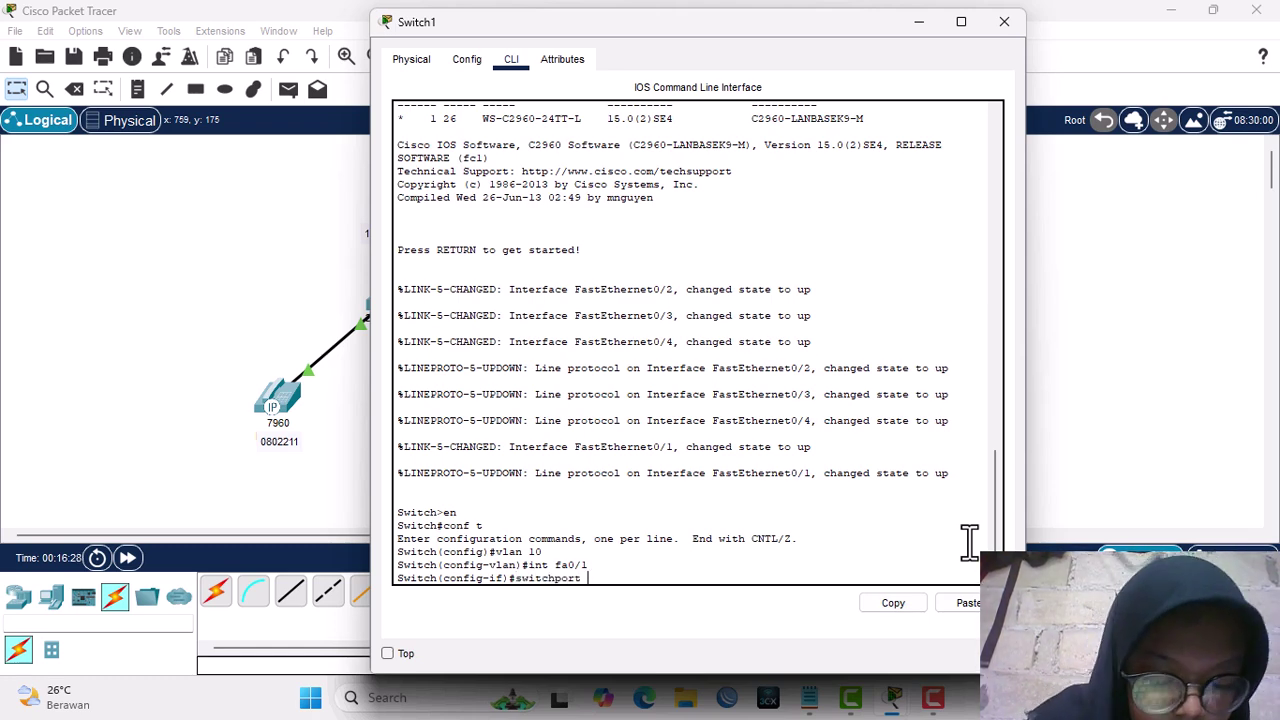
pyautogui.write('mode trunk')
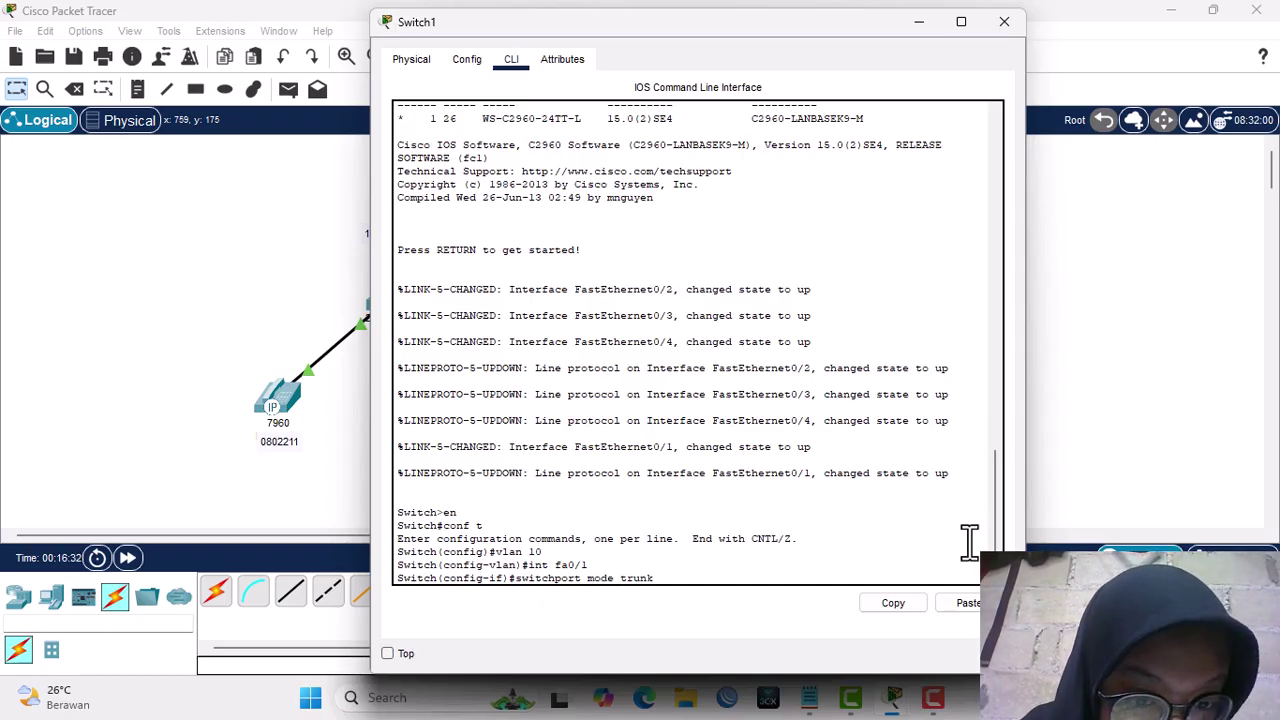
pyautogui.press('Return')
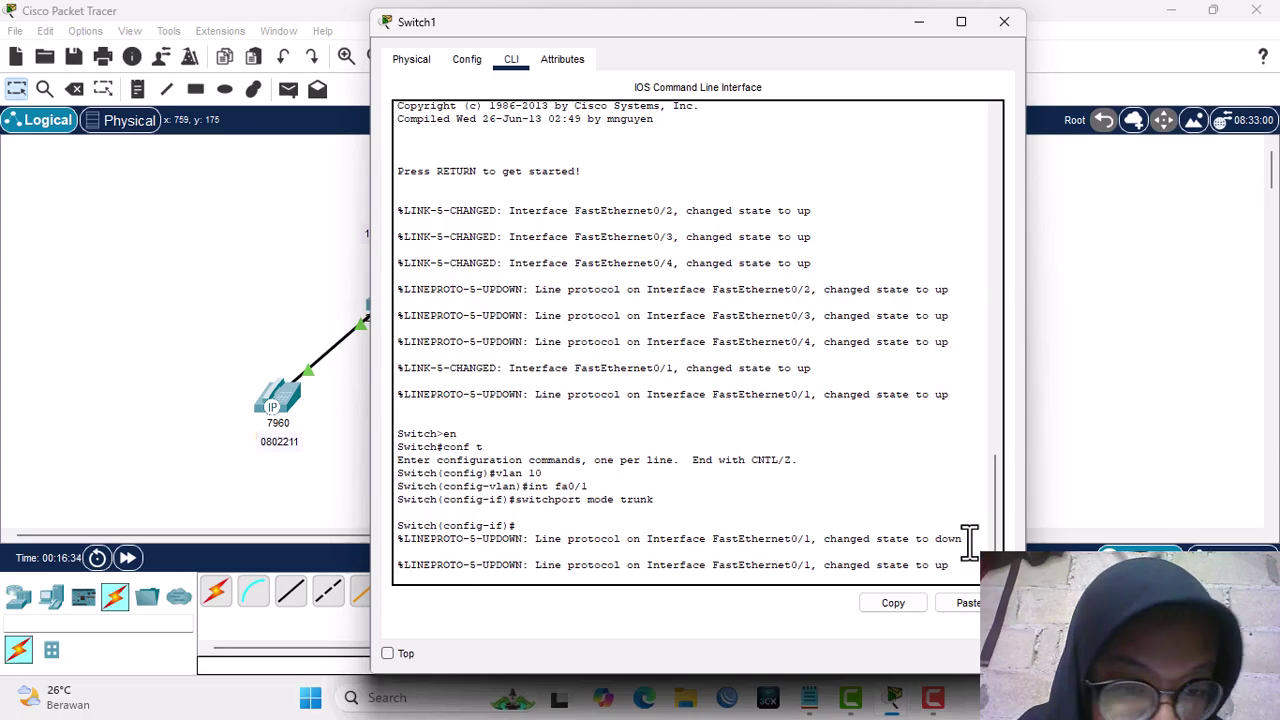
pyautogui.press('Return')
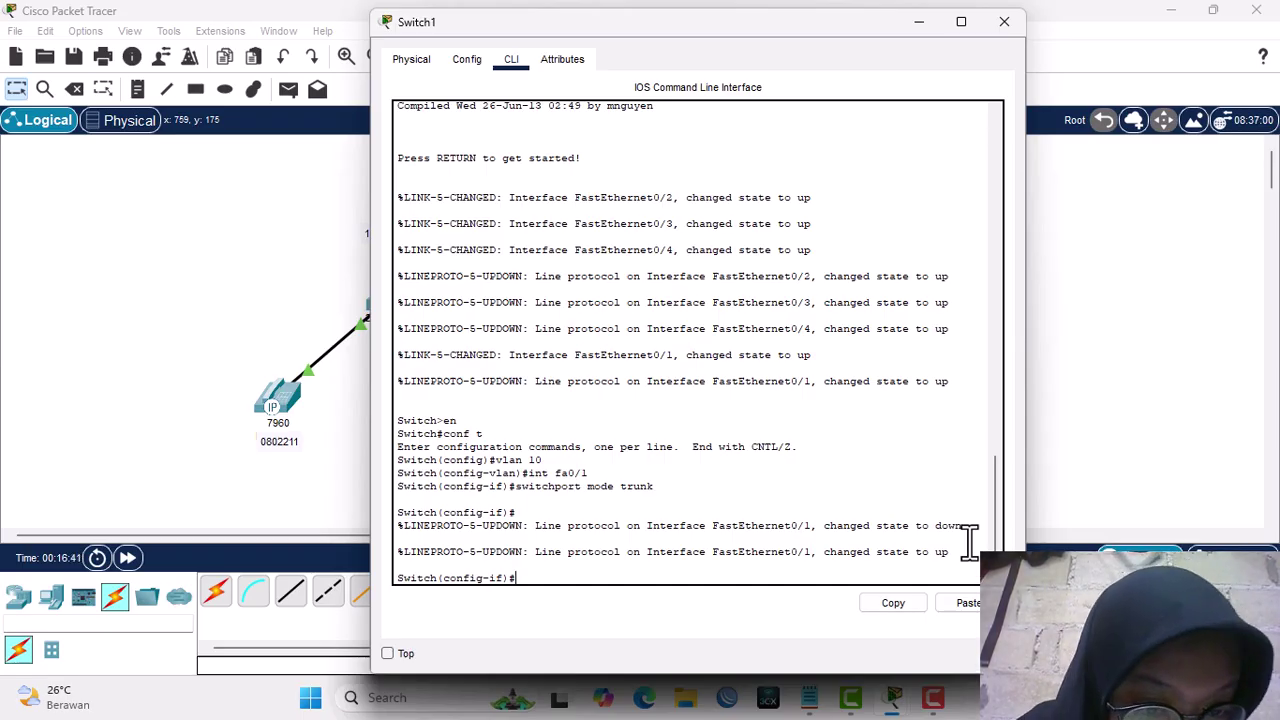
# Assign voice VLAN 10 to Switch1's interface range fa0/2-4 and close the switch's window.
pyautogui.press('Up')
pyautogui.press('Up')
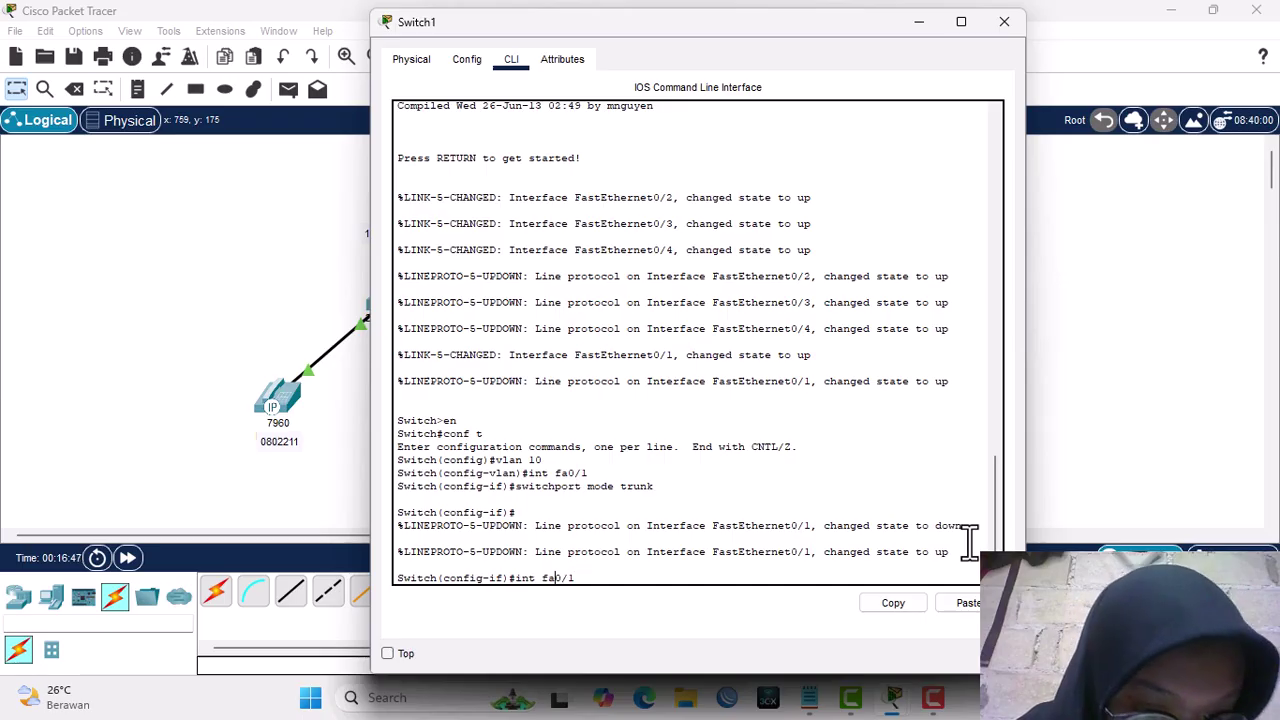
pyautogui.write('ra')
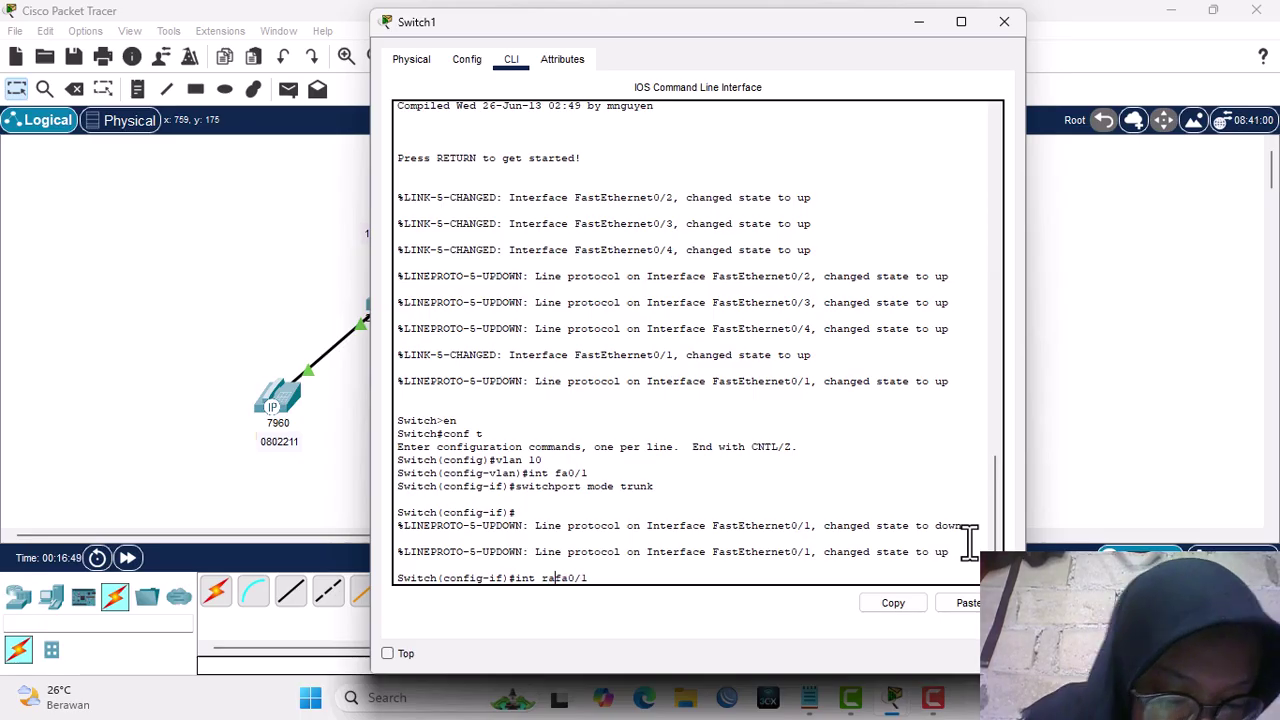
pyautogui.write('nge fa0/')
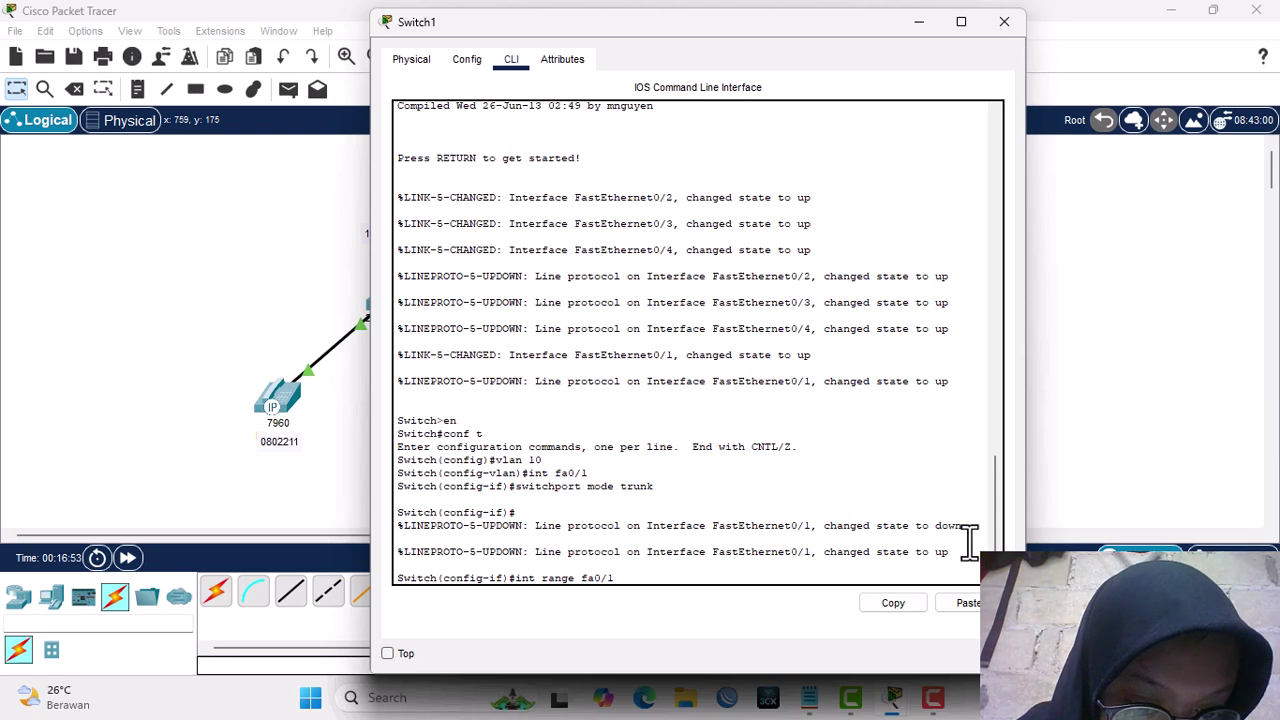
pyautogui.write('2-4')
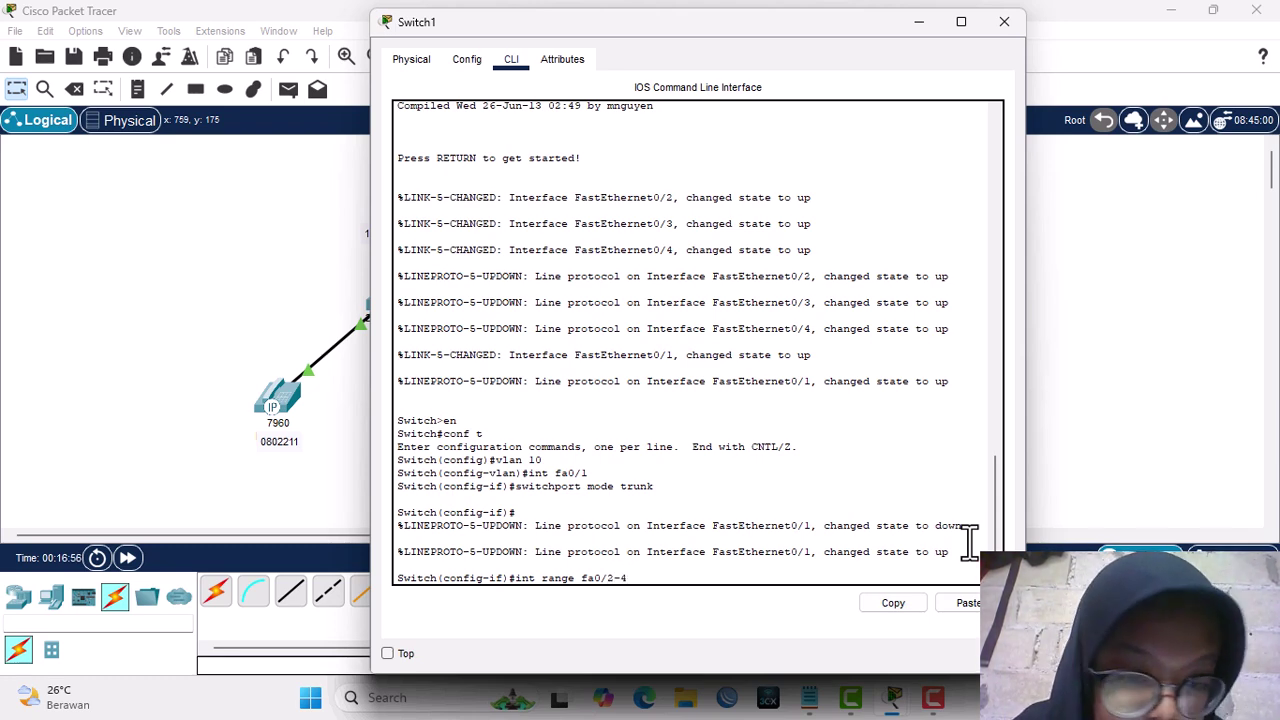
pyautogui.press('Return')
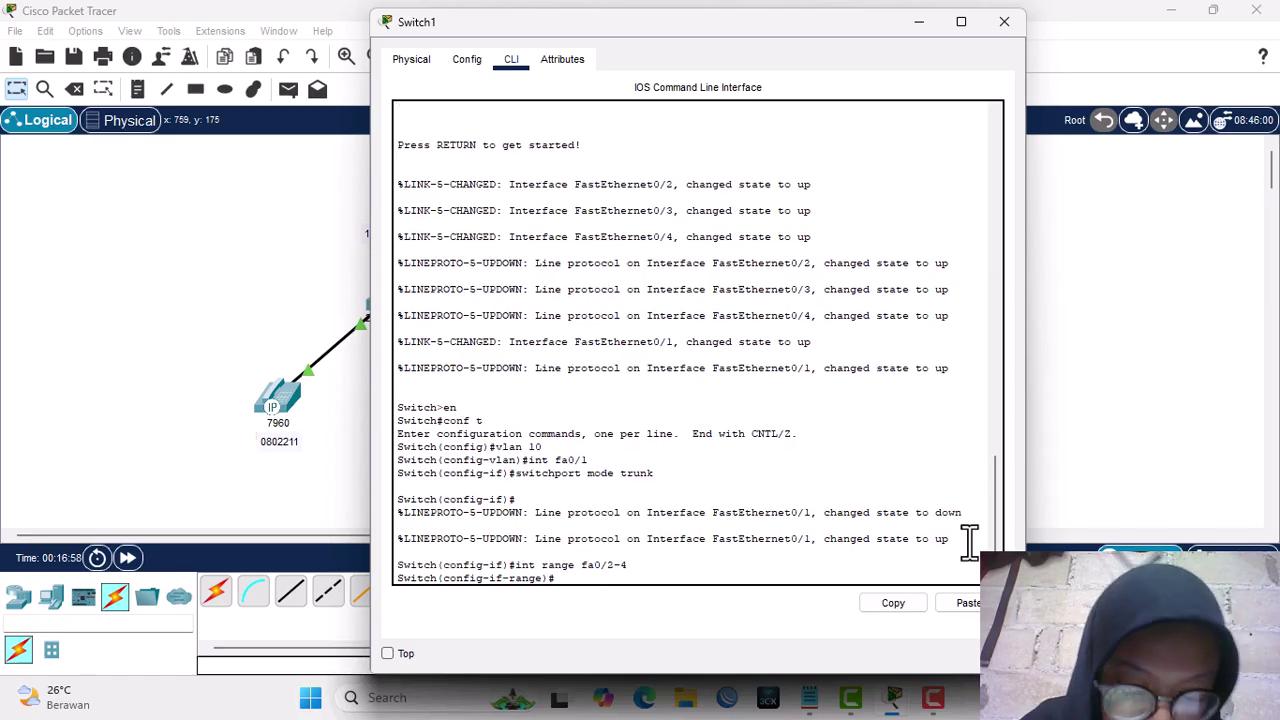
pyautogui.write('s')
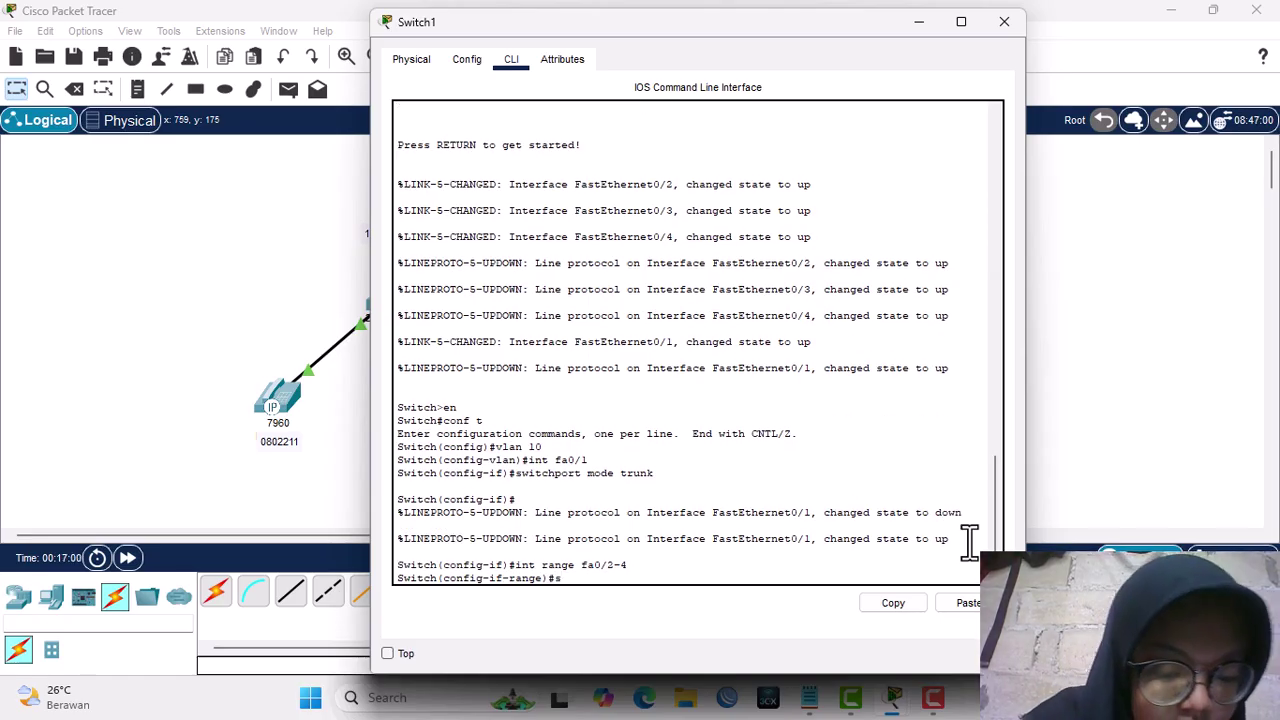
pyautogui.write('witch')
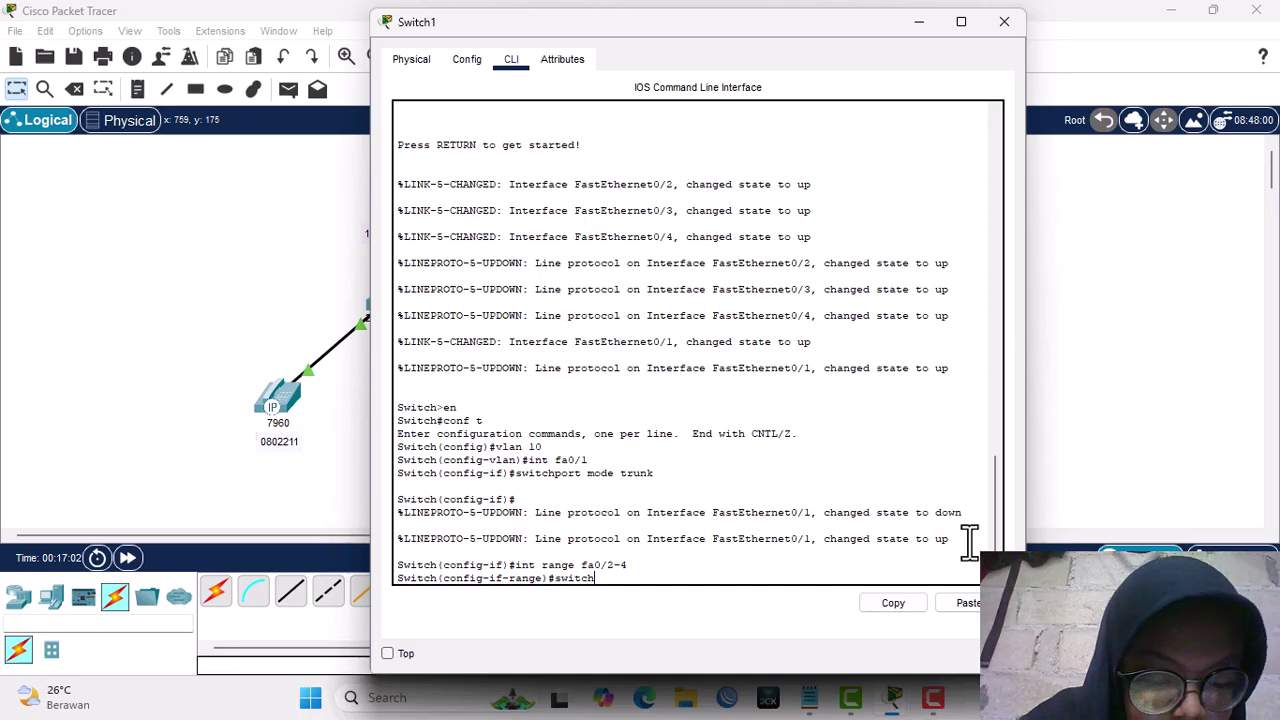
pyautogui.write('port')
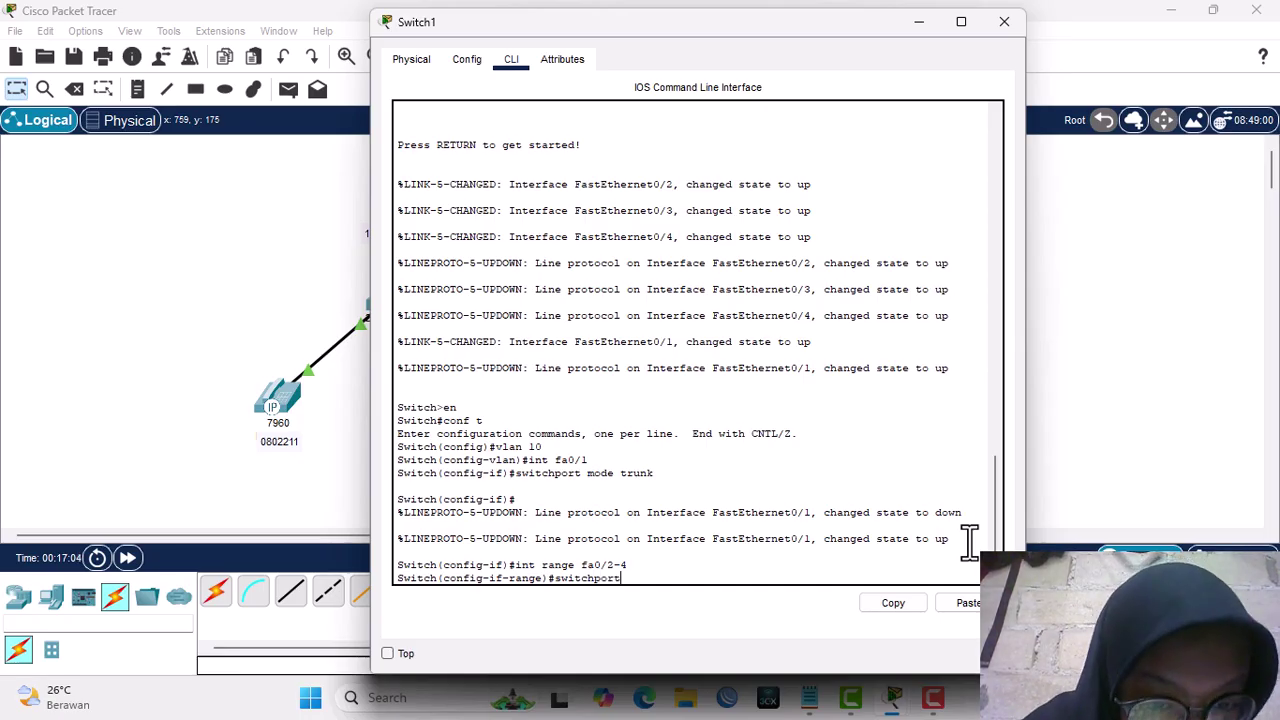
pyautogui.write(' voiv')
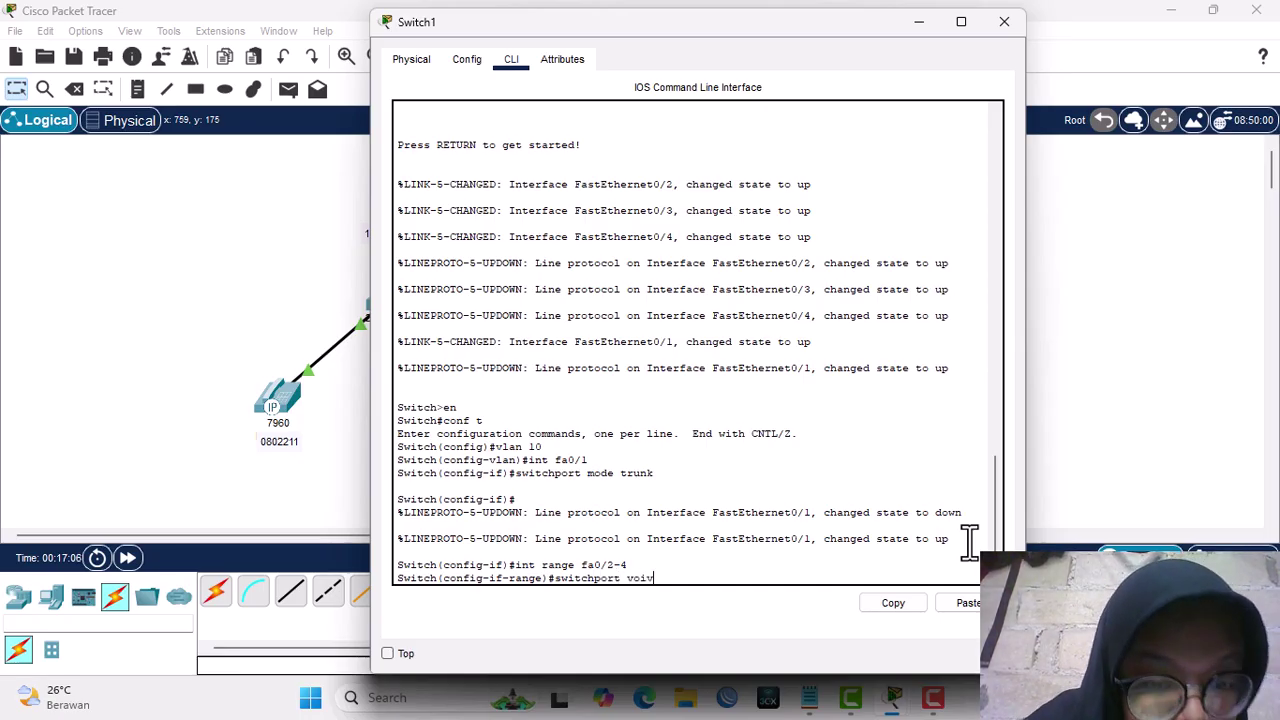
pyautogui.press('BackSpace')
pyautogui.write('ce vl')
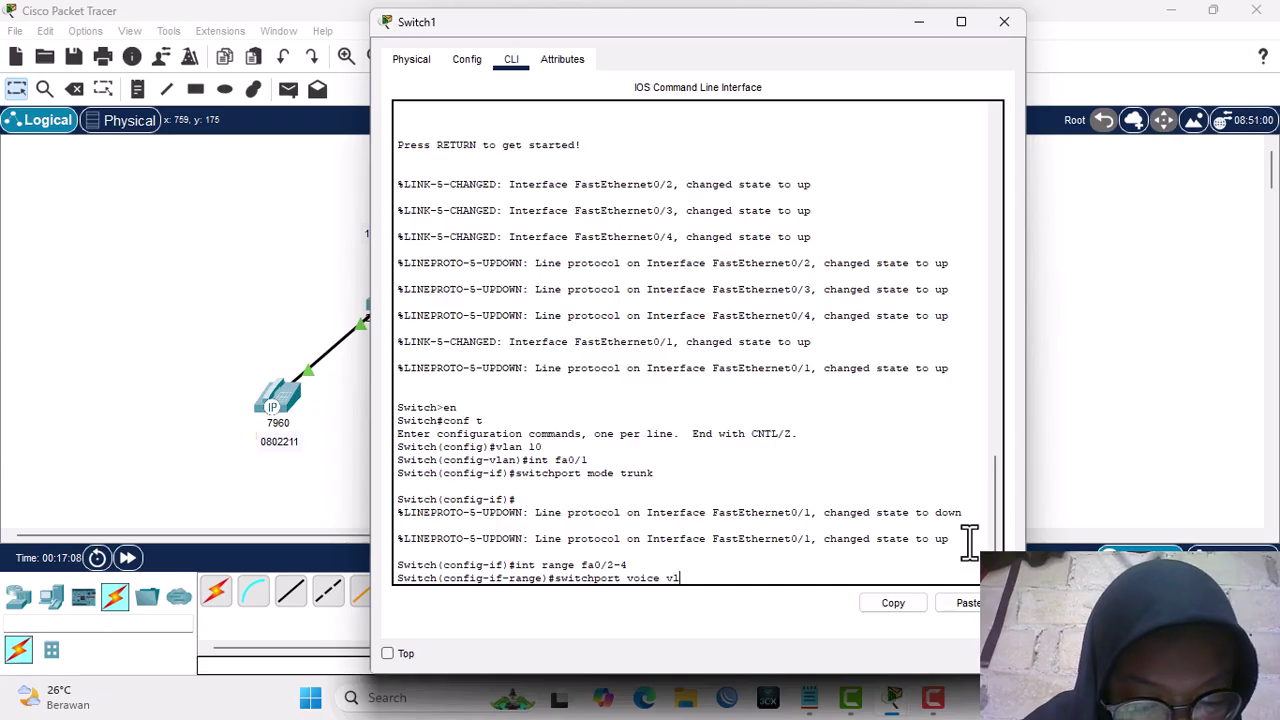
pyautogui.write('an 10')
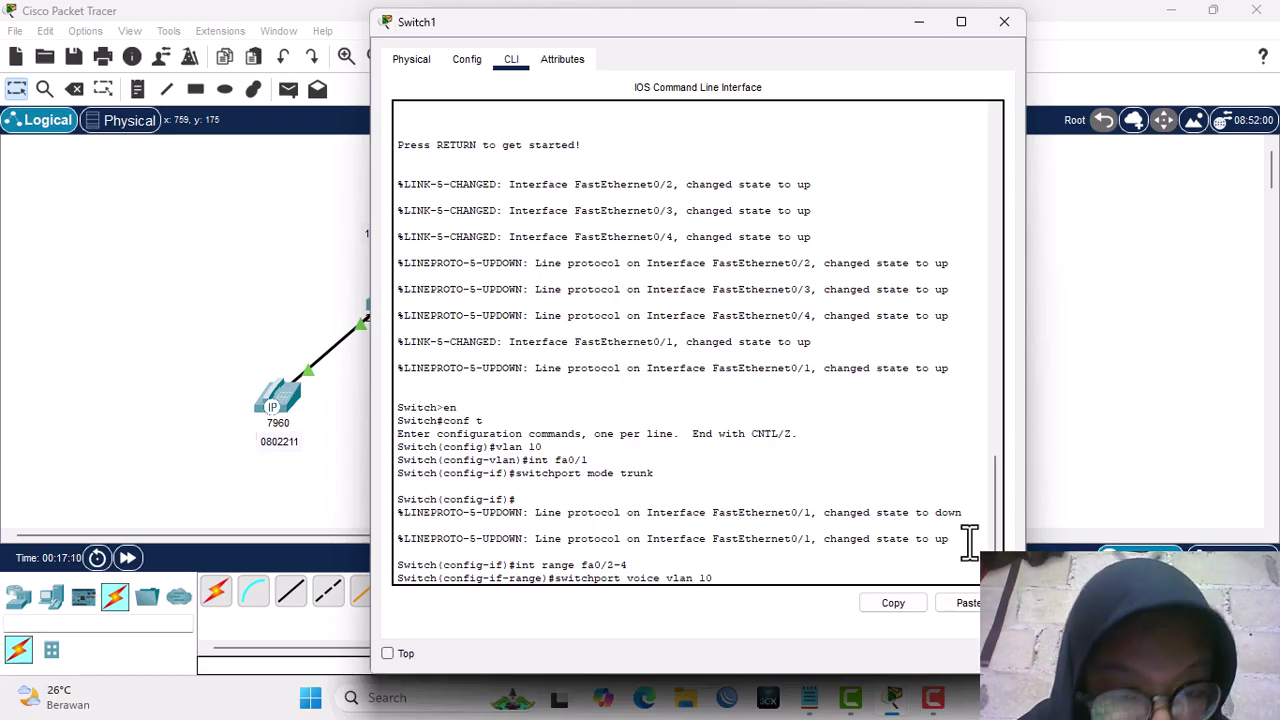
pyautogui.press('Return')
pyautogui.click(1004, 21)
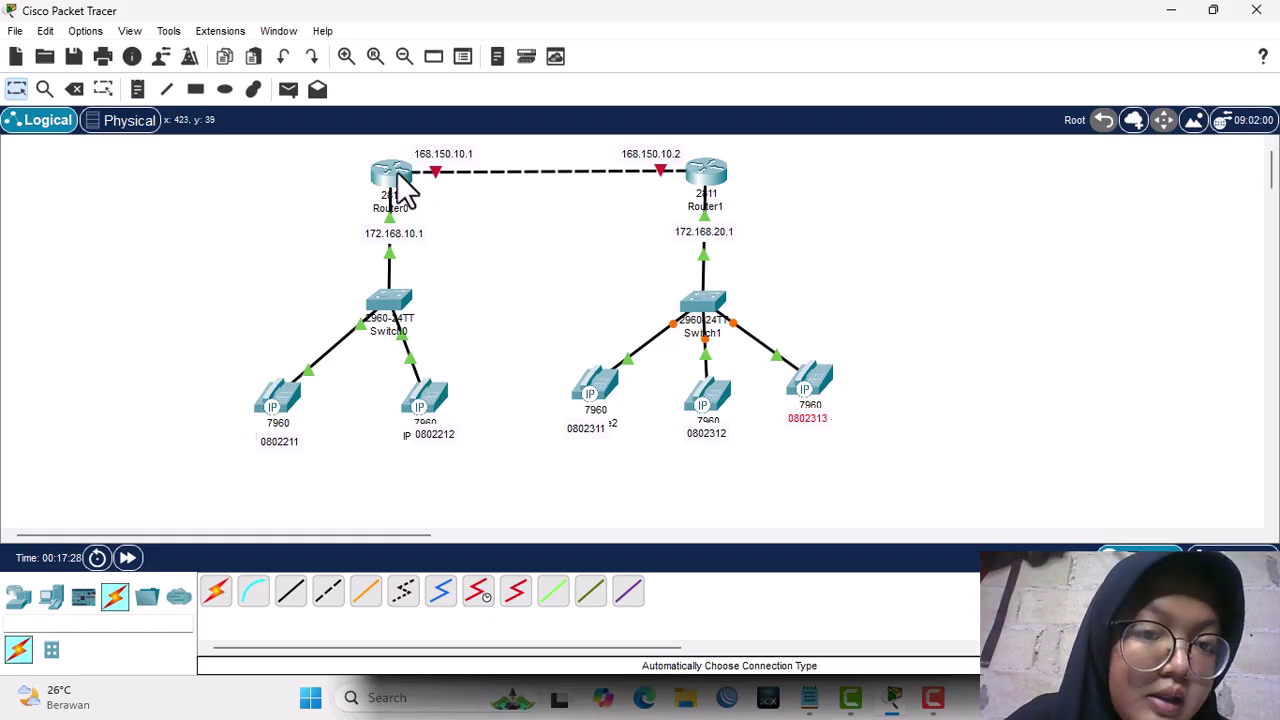
# Open Router0's command line and leave ephone-dn configuration for global configuration mode.
pyautogui.moveTo(405, 188)
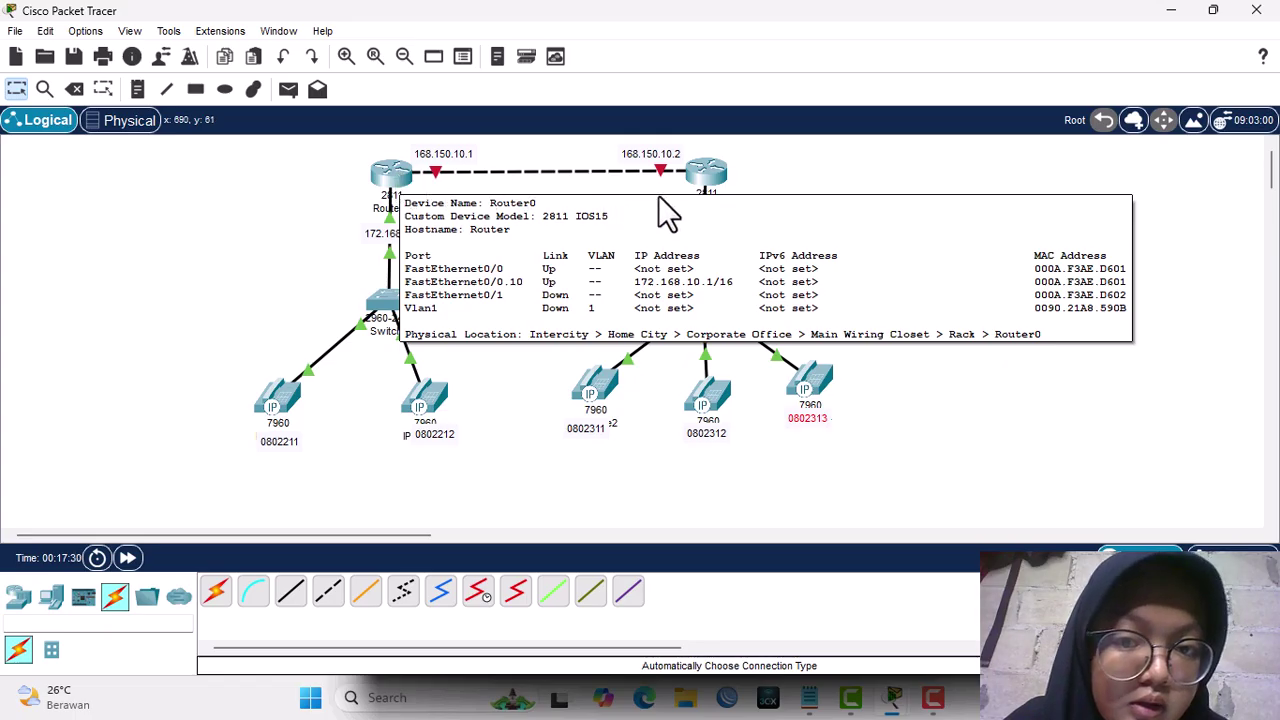
pyautogui.click(388, 174)
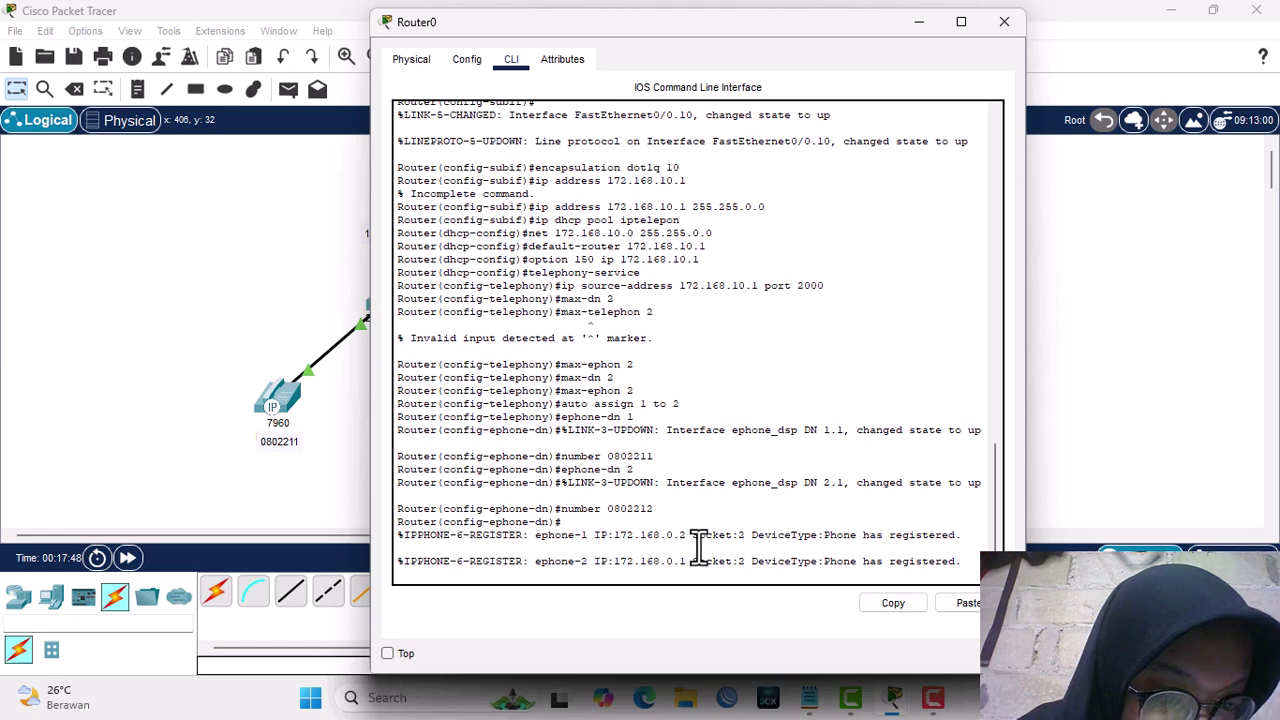
pyautogui.press('Return')
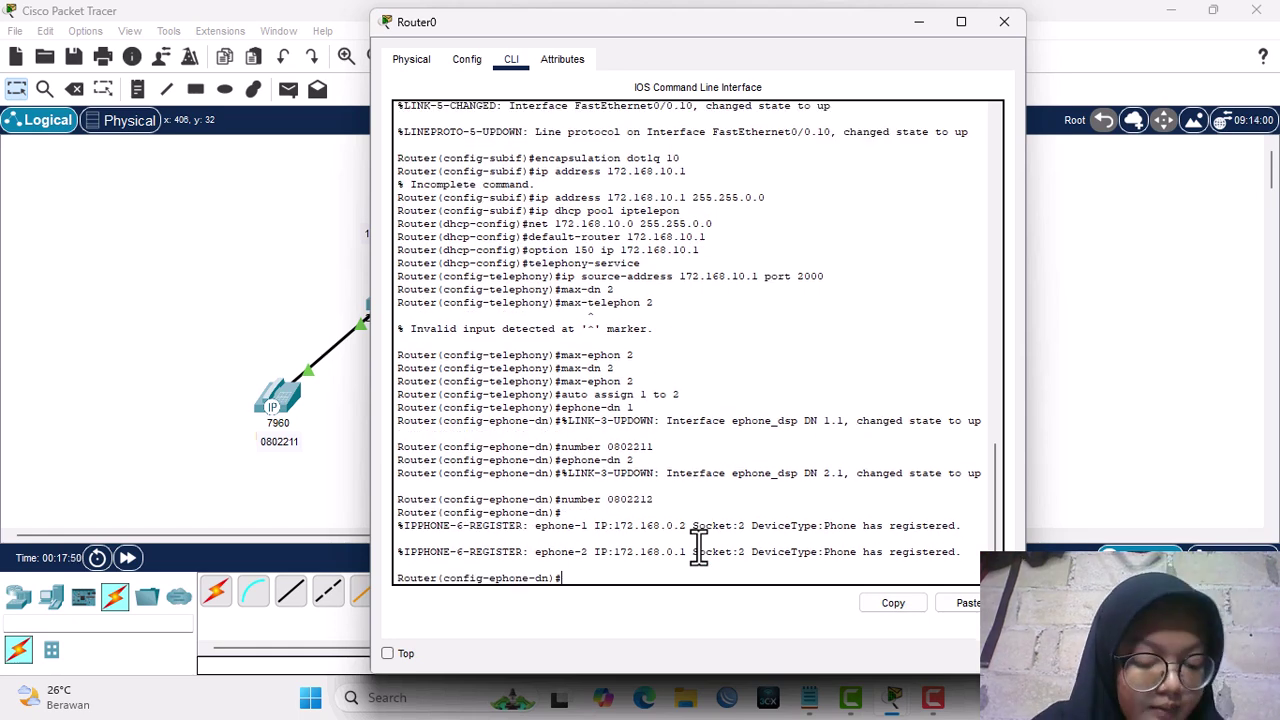
pyautogui.write('ex')
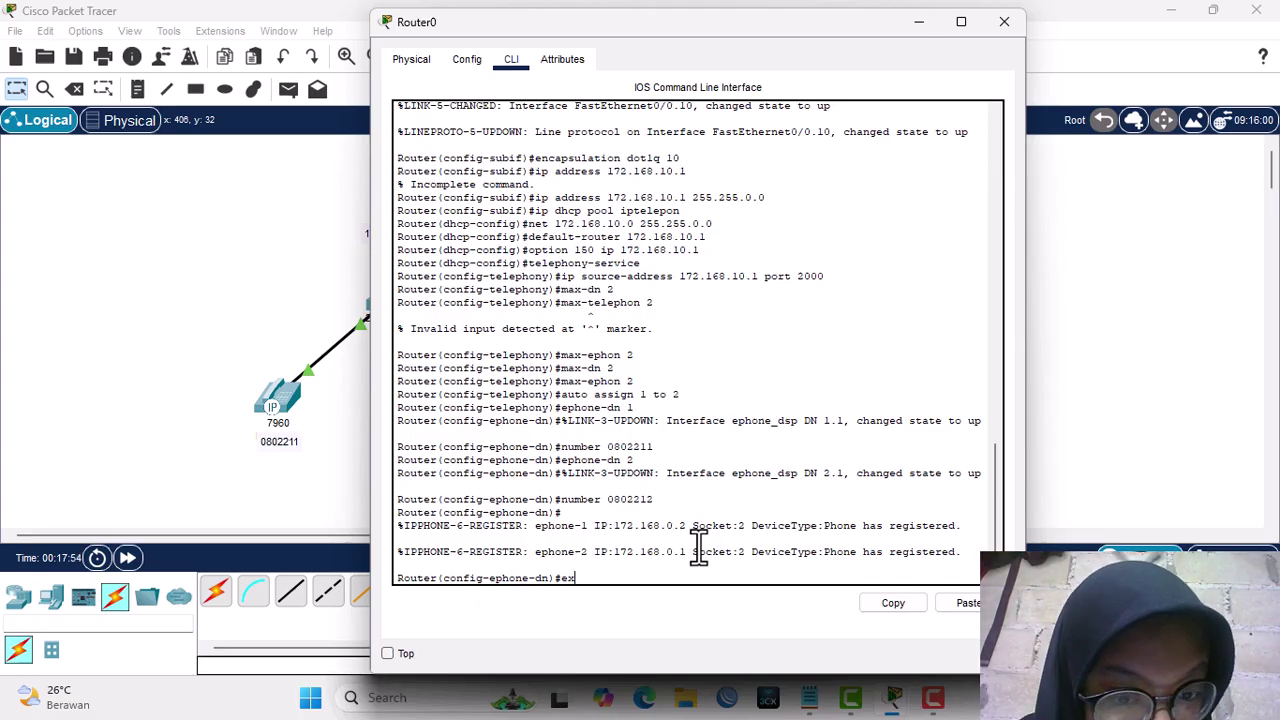
pyautogui.press('Return')
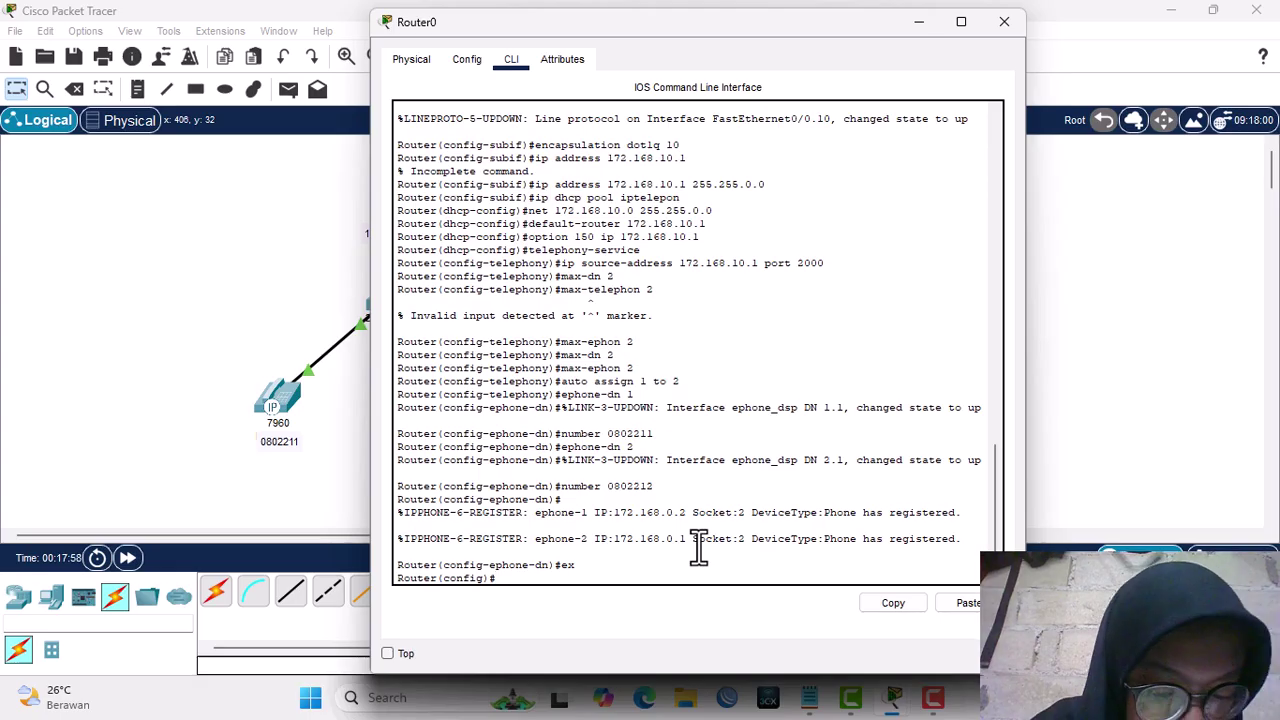
# Assign IP address 168.150.10.1 with subnet mask 255.255.0.0 to Router0's interface fa0/1.
pyautogui.write('int')
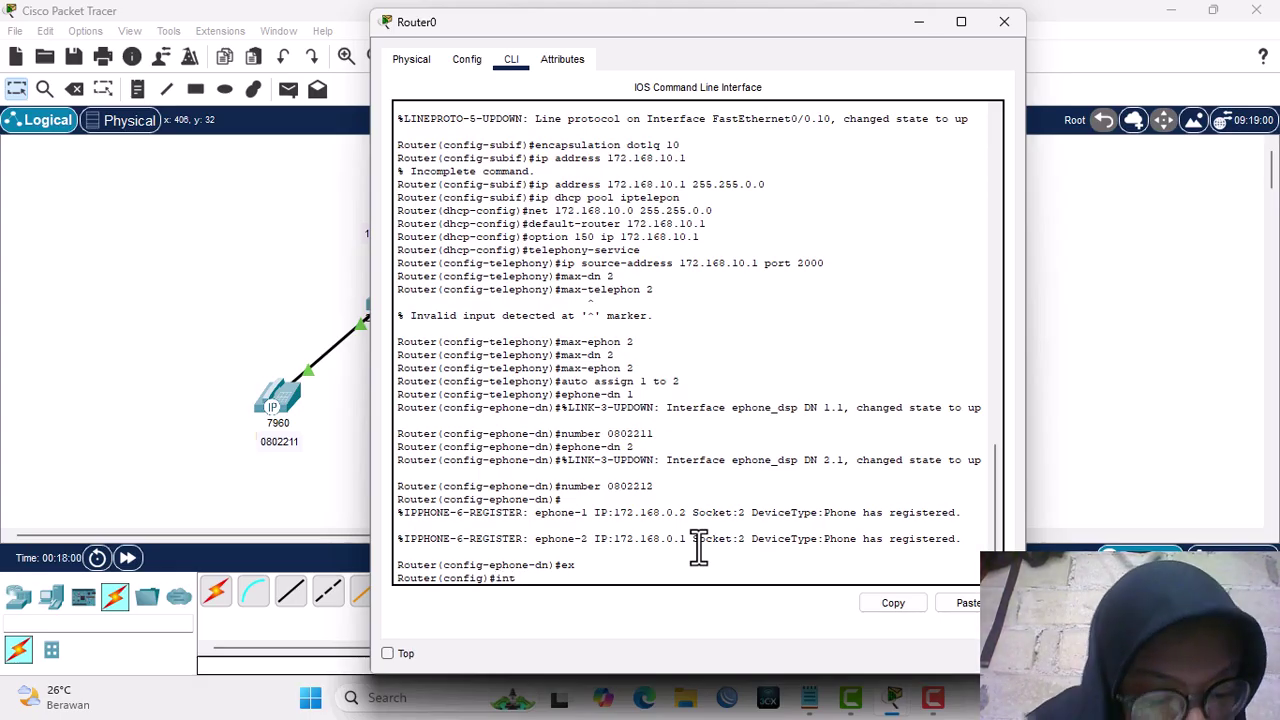
pyautogui.write(' fa0/1')
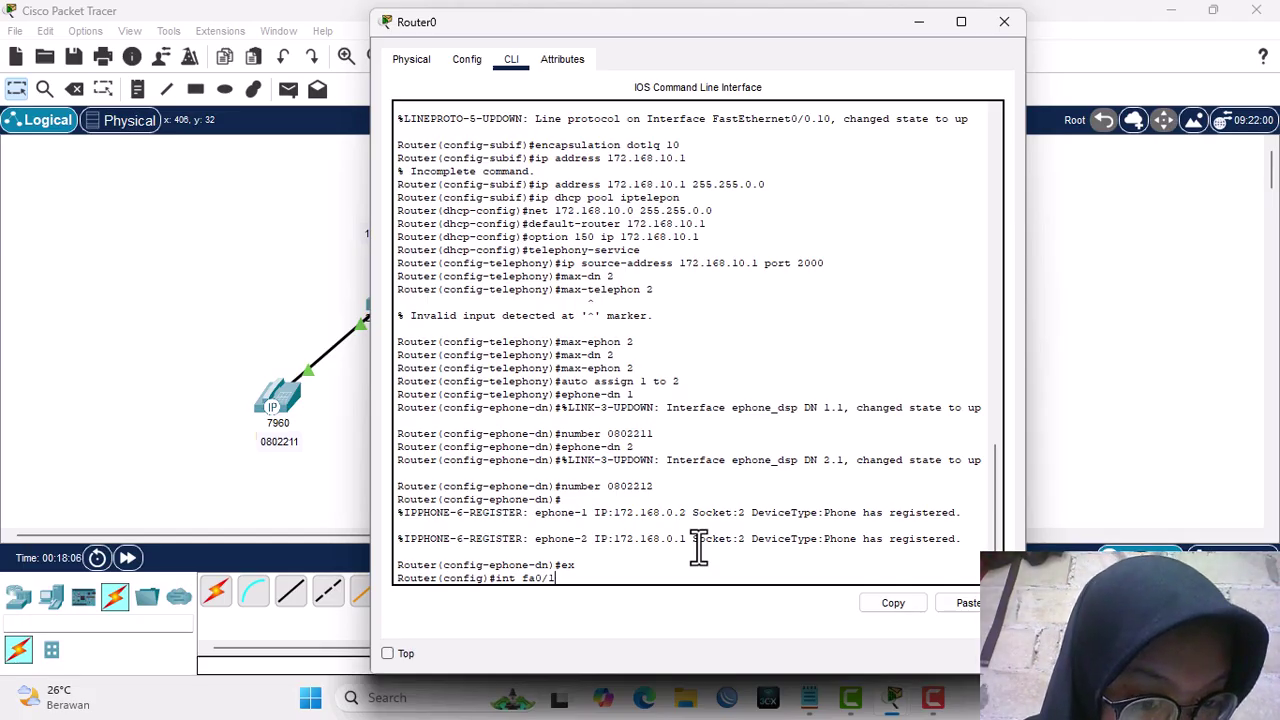
pyautogui.press('Return')
pyautogui.write('ip add')
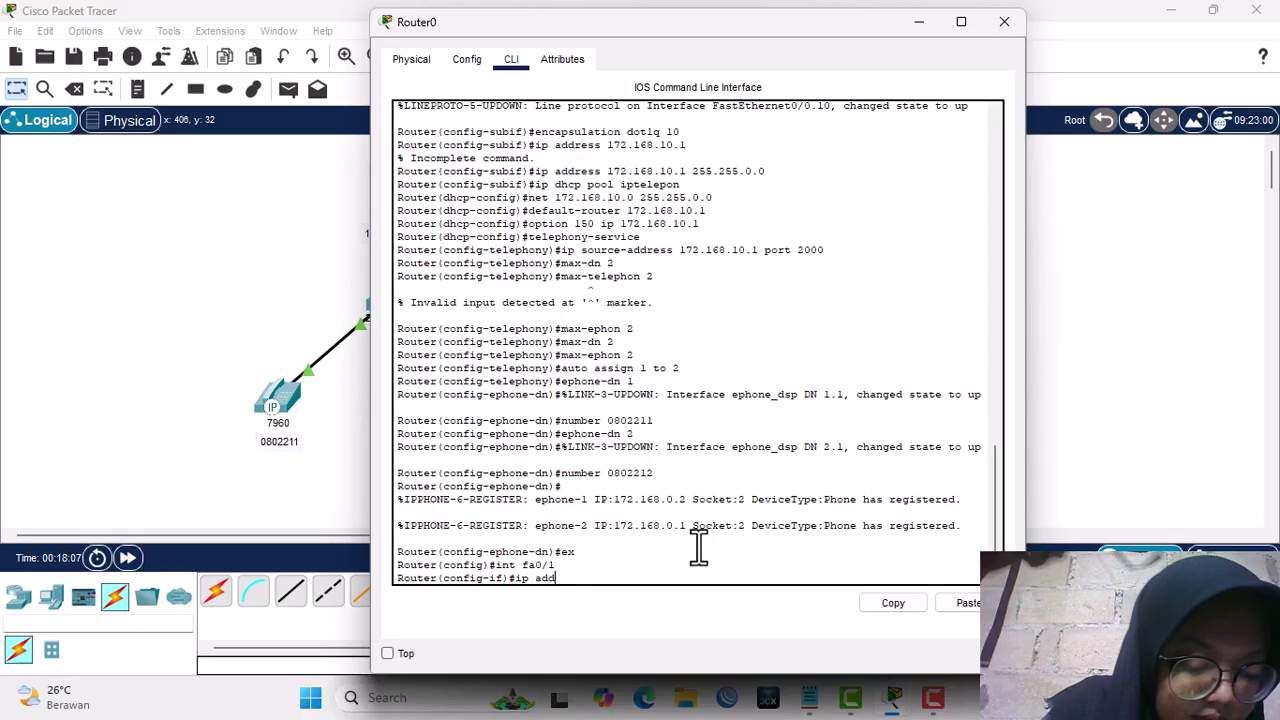
pyautogui.write('ress')
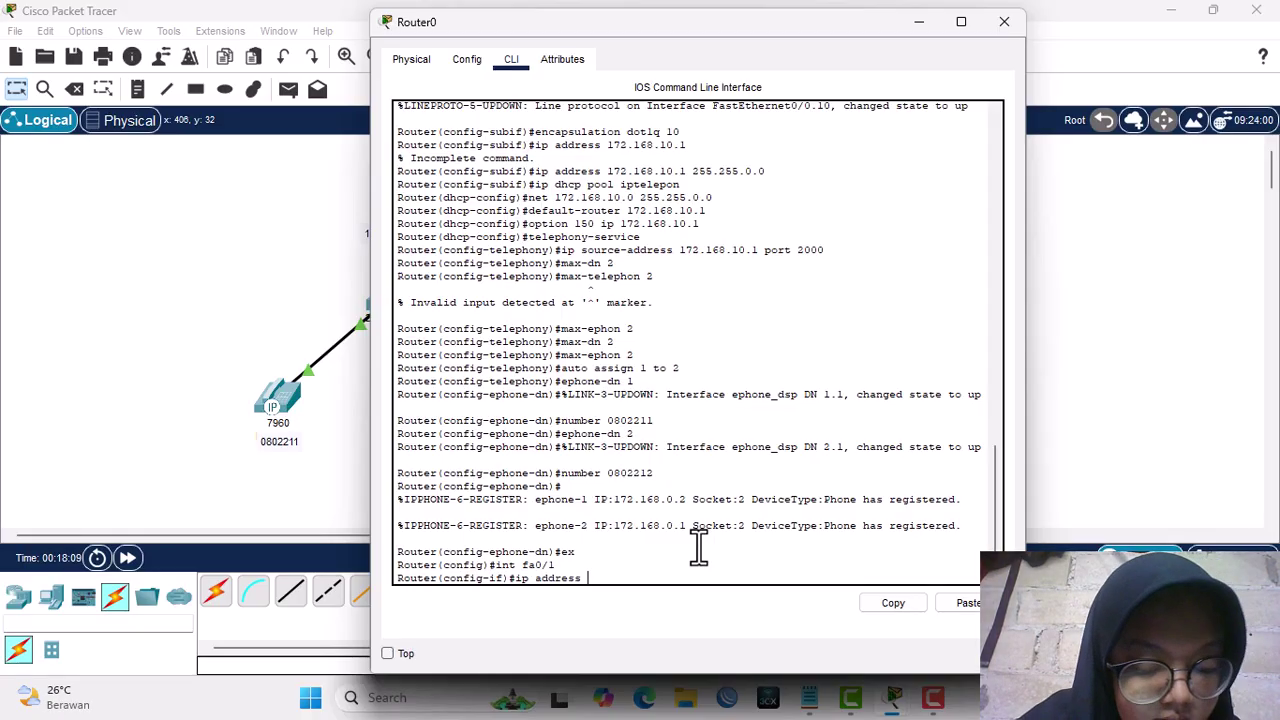
pyautogui.write(' 168.')
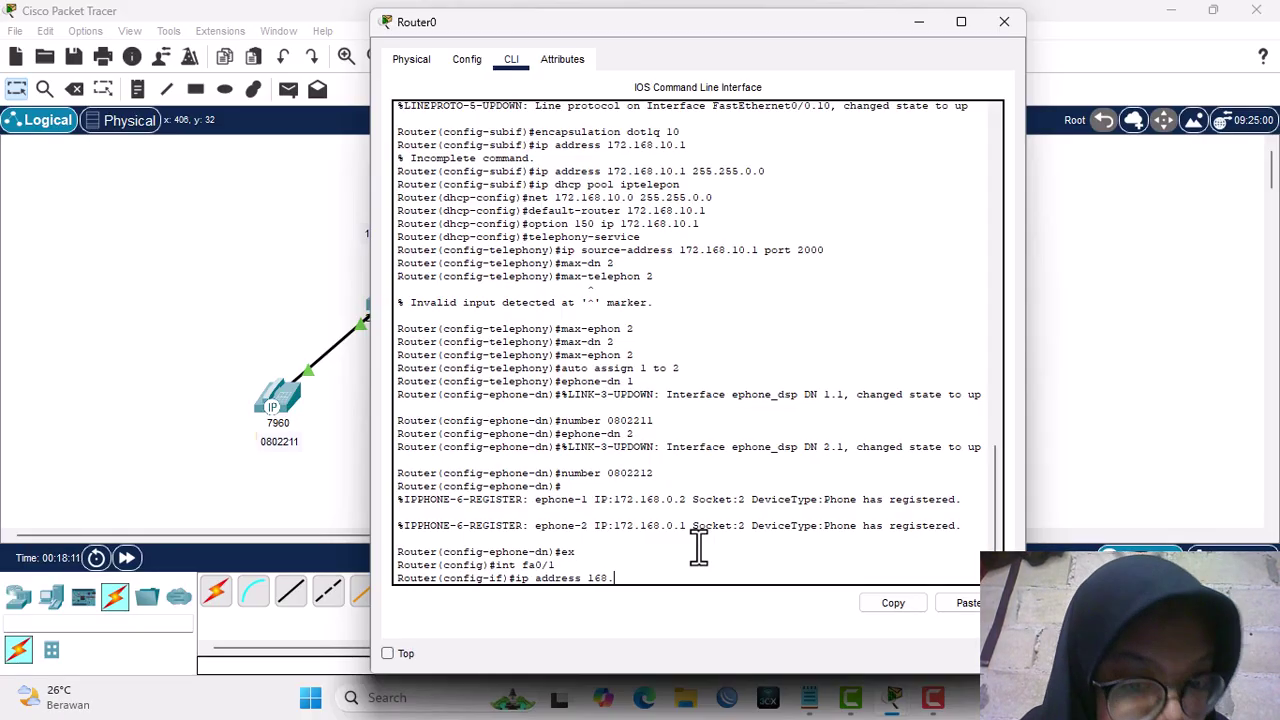
pyautogui.write('1')
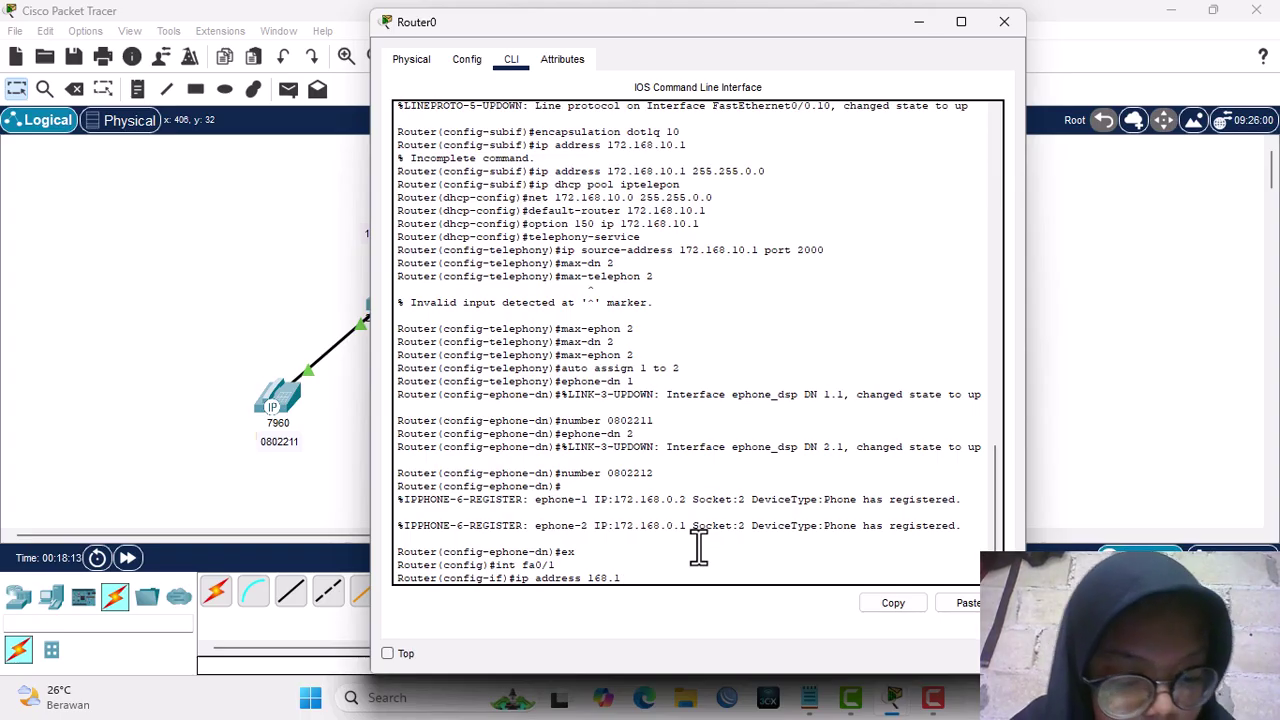
pyautogui.write('50.')
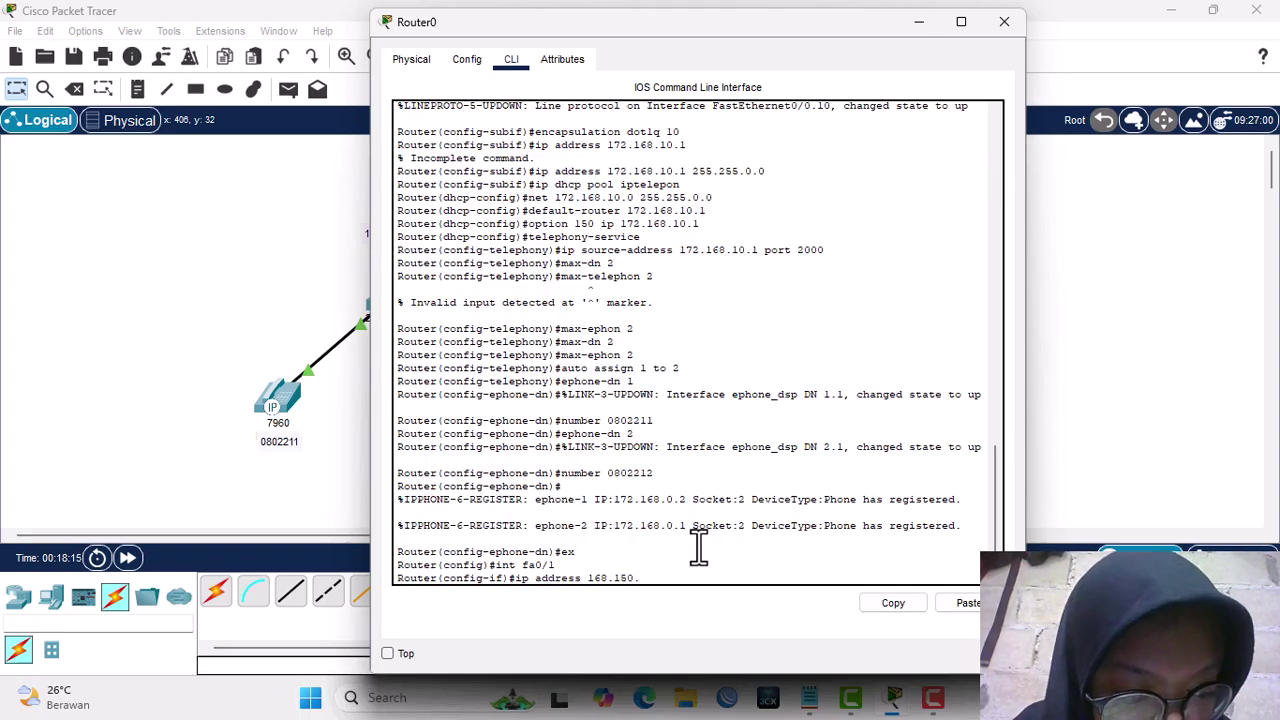
pyautogui.write('10.1')
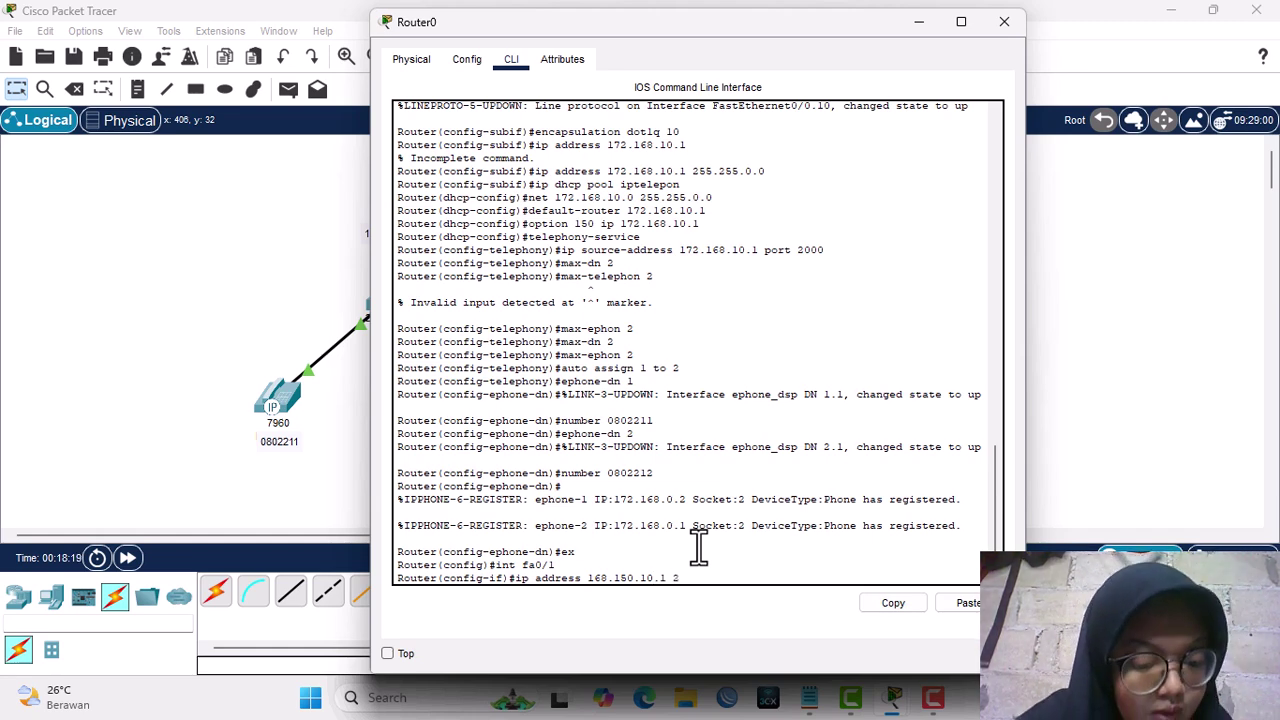
pyautogui.write(' 255.255.0.0')
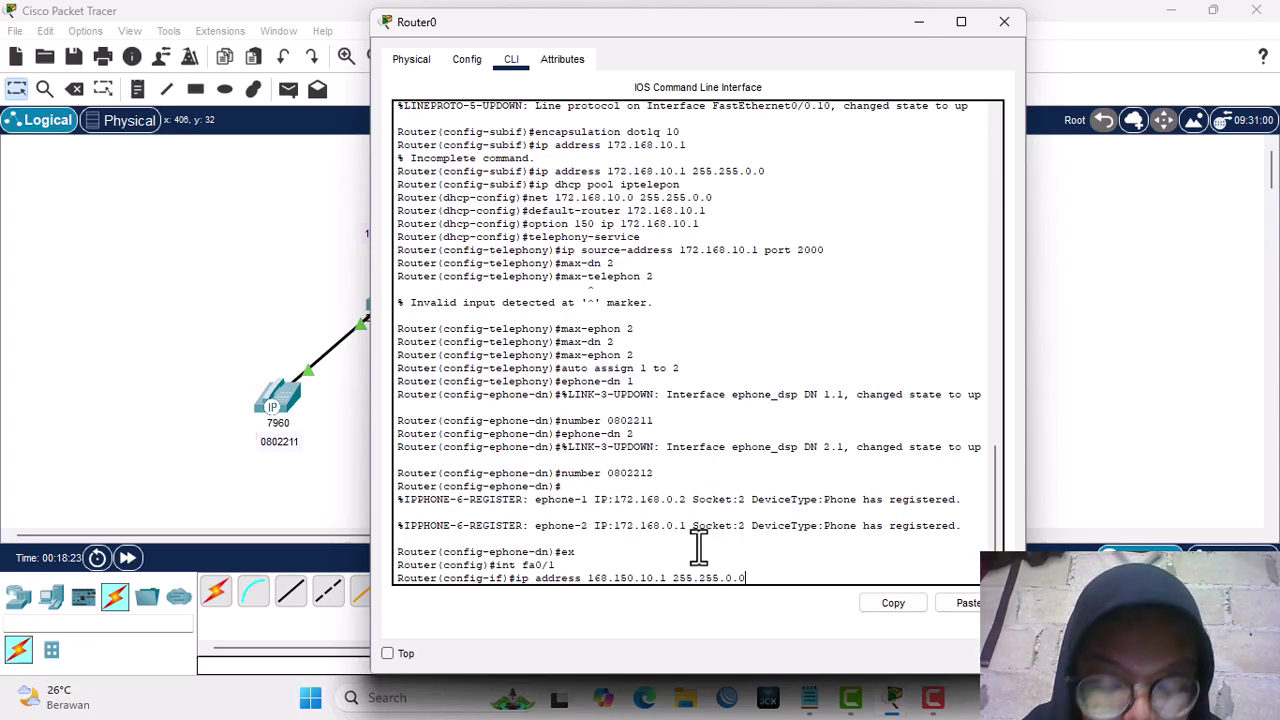
pyautogui.press('Return')
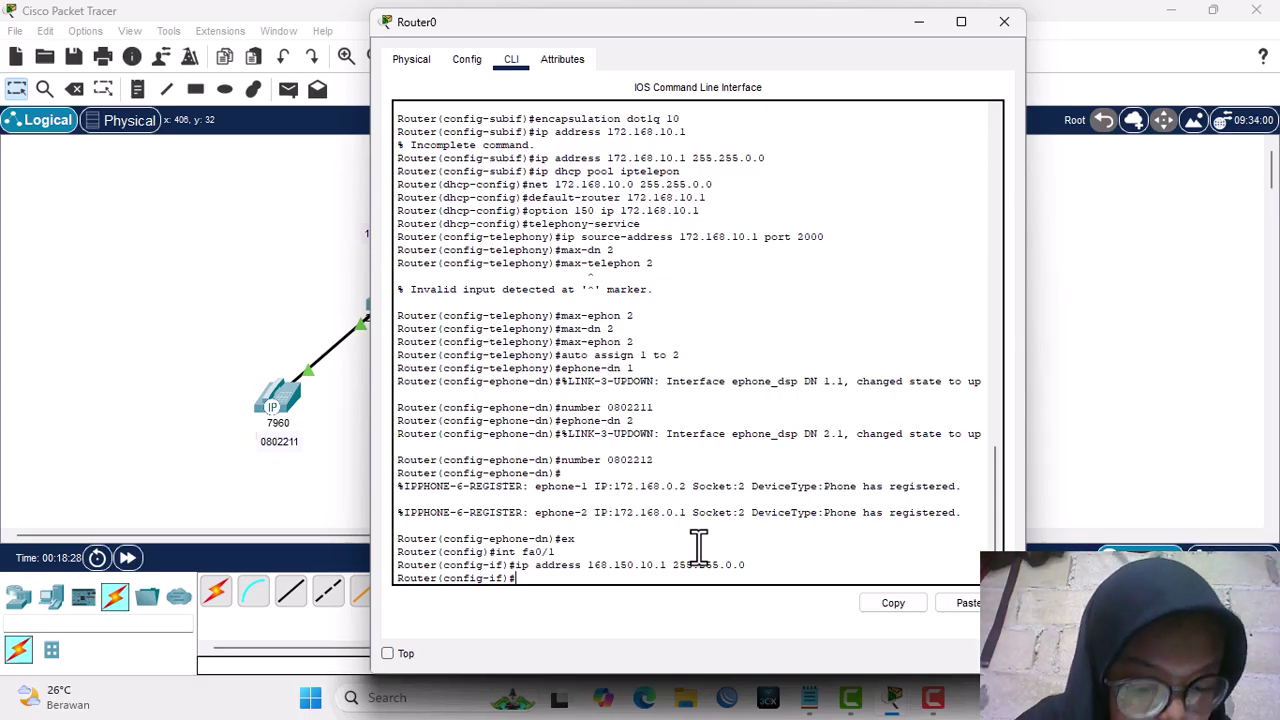
# Enable Router0's interface fa0/1 with the no shutdown command.
pyautogui.write('no sh')
pyautogui.press('Return')
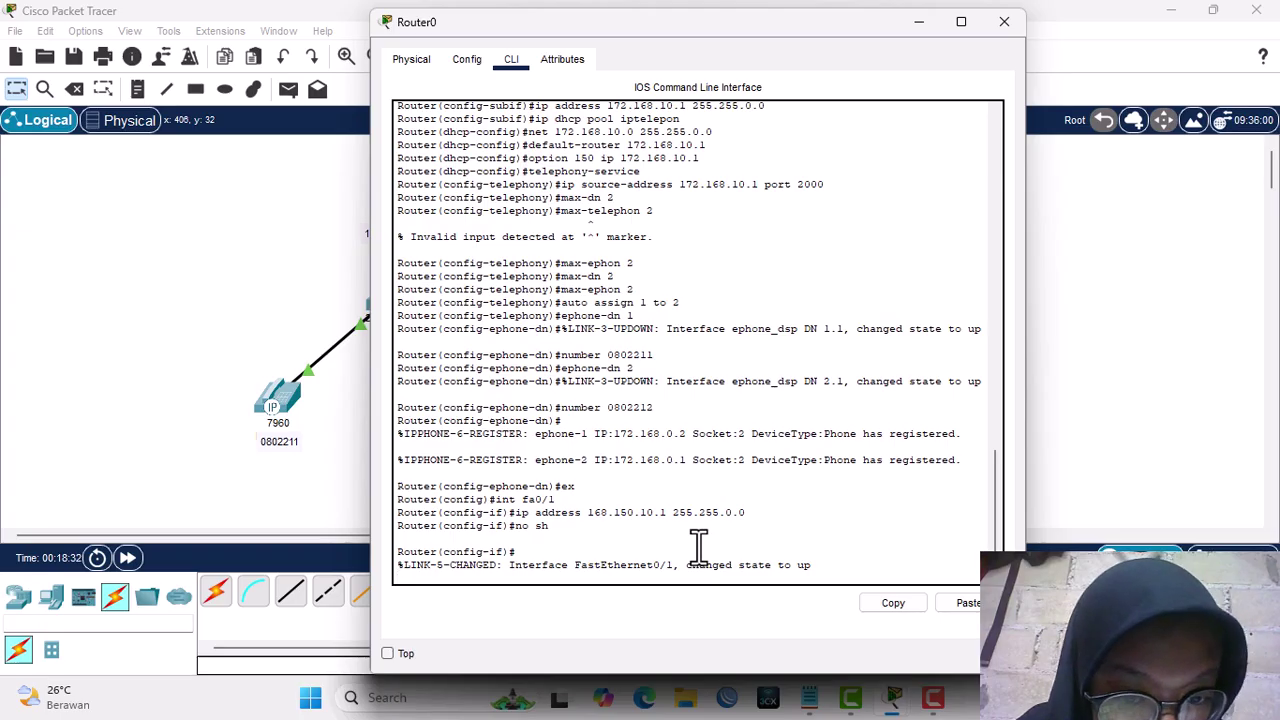
pyautogui.press('Return')
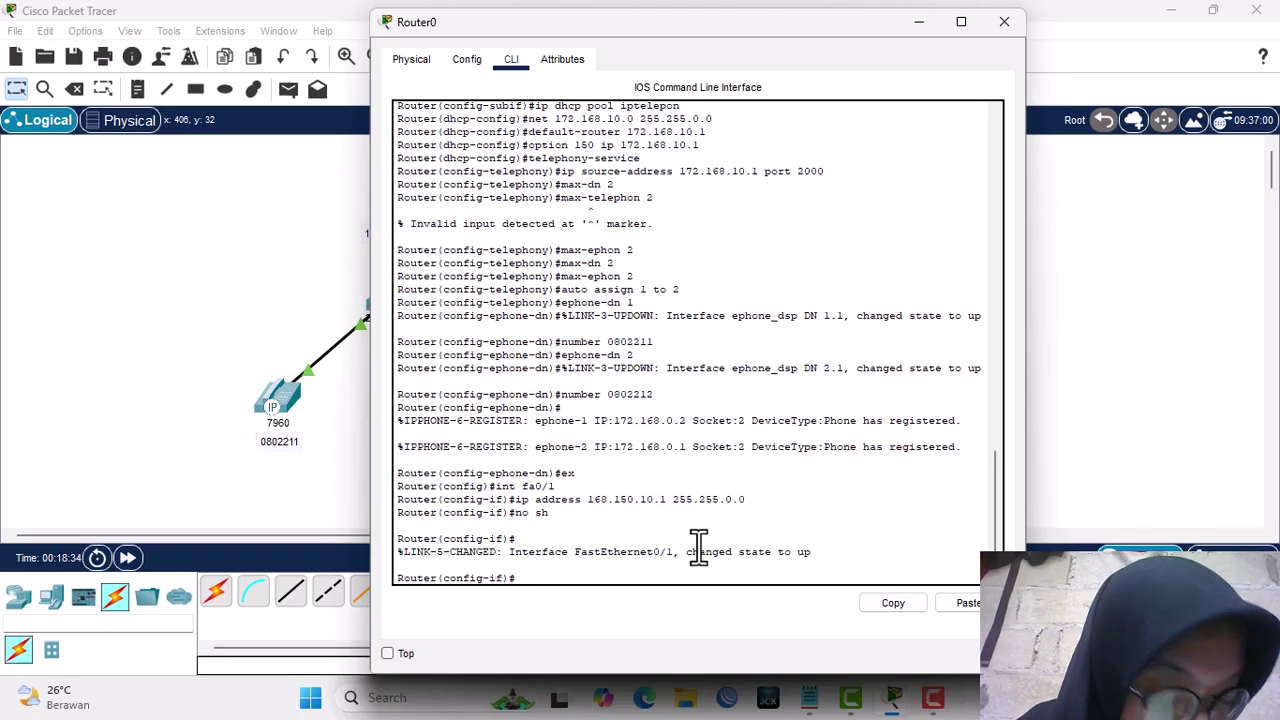
# Create VoIP dial peer 1 on Router0 and enter its configuration mode.
pyautogui.write('d')
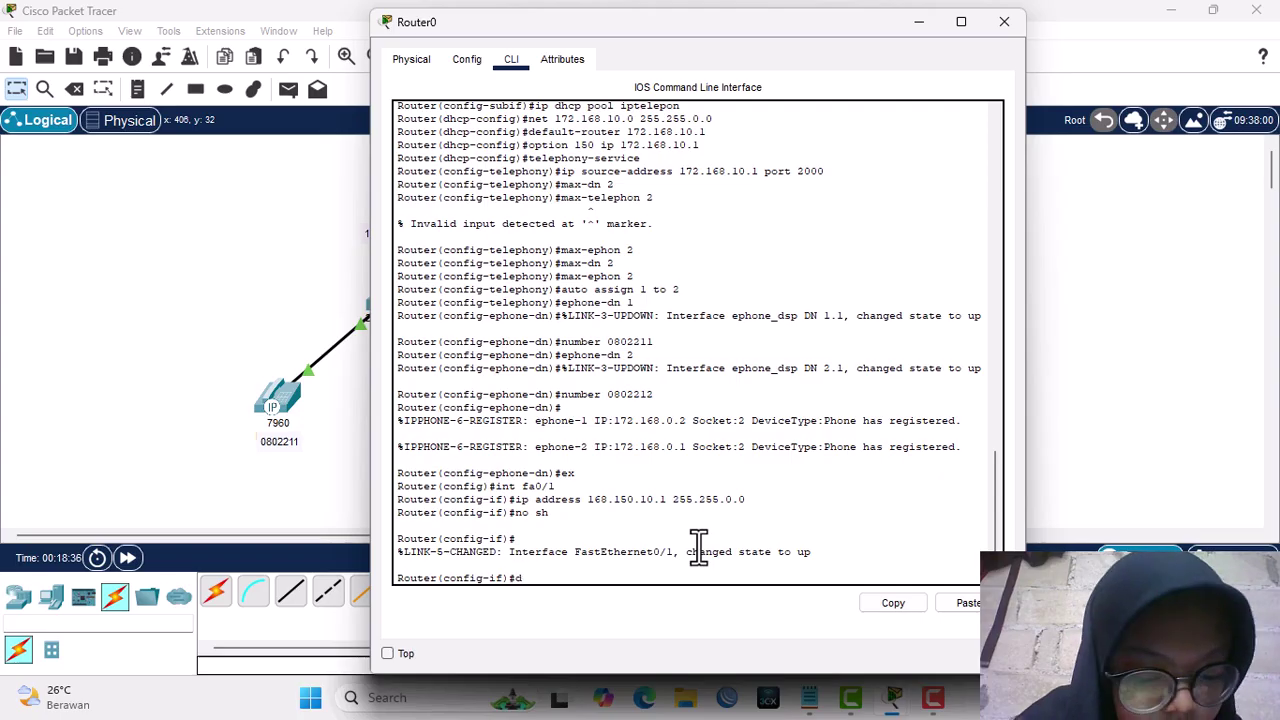
pyautogui.write('ial-peer')
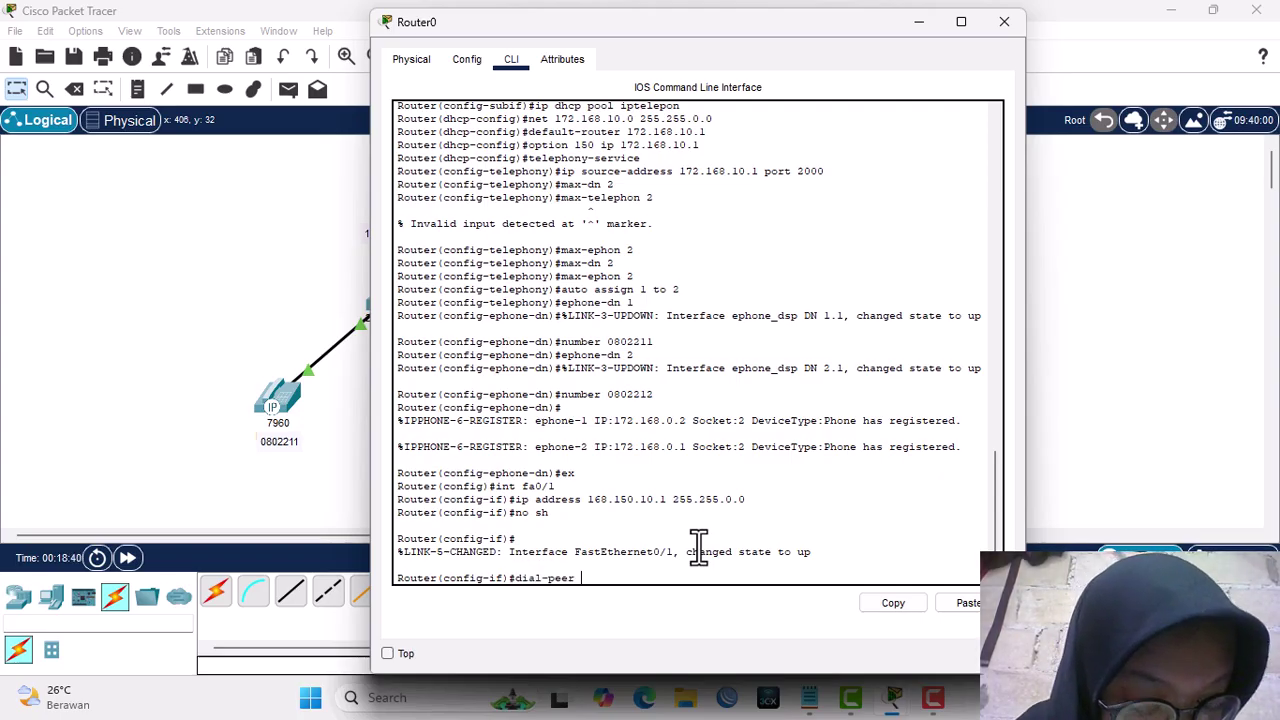
pyautogui.write(' voi')
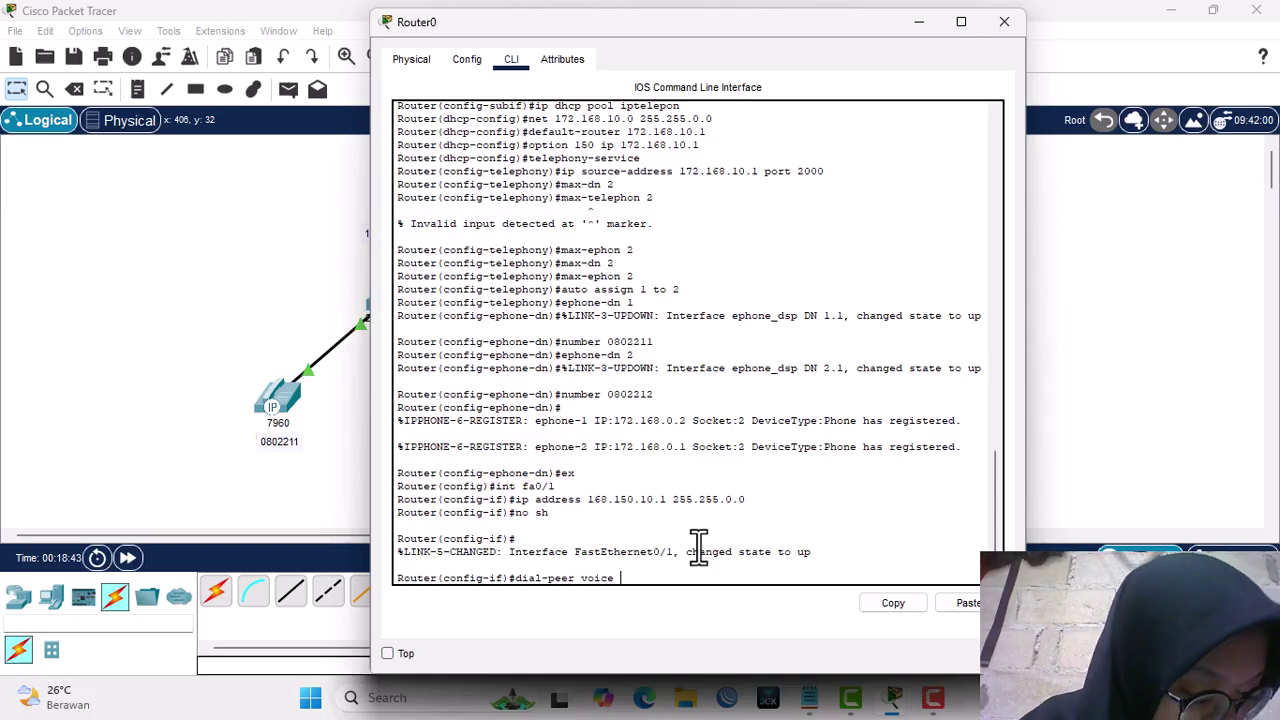
pyautogui.write('ce 1')
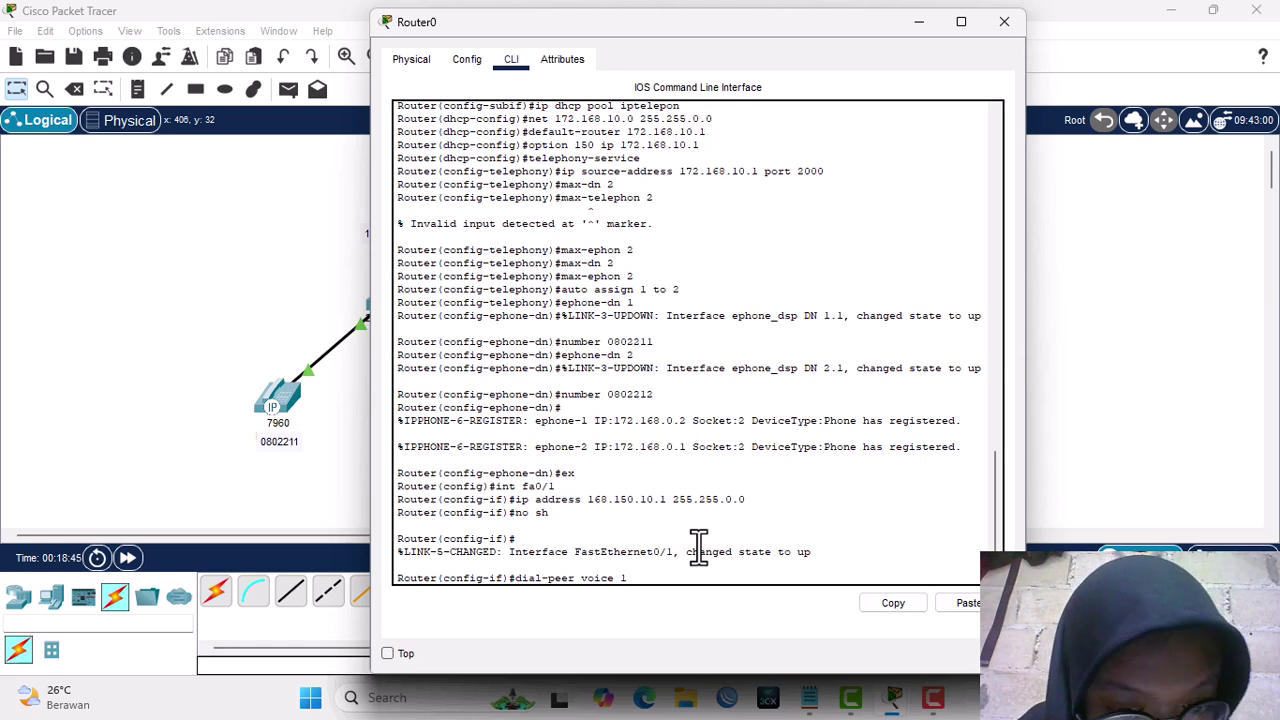
pyautogui.write(' voip')
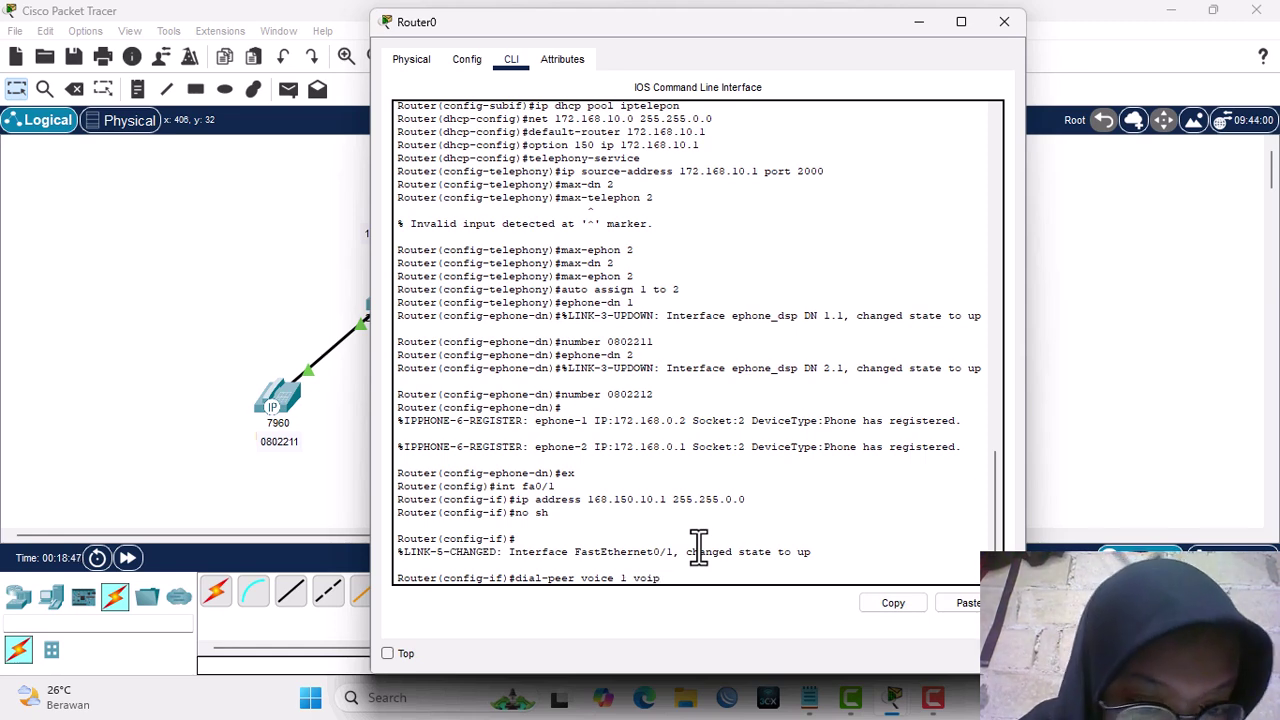
pyautogui.press('Return')
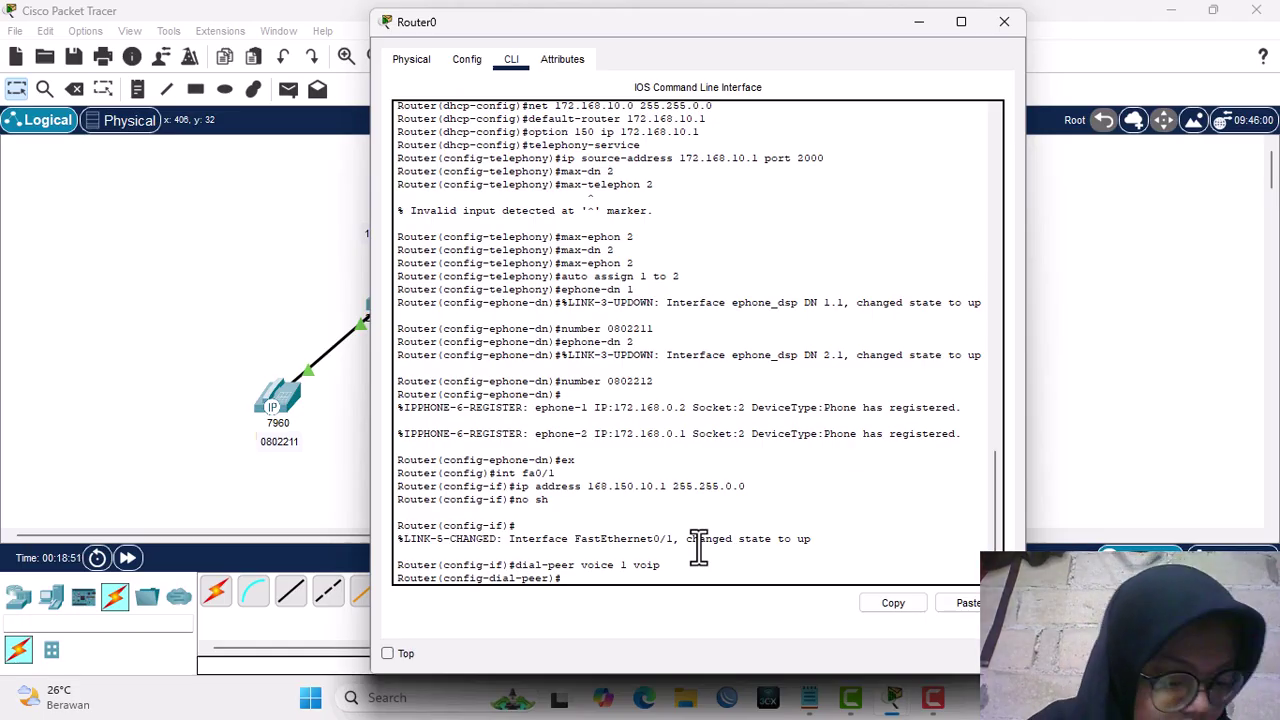
# Set the session target of Router0's VoIP dial peer 1 to ipv4:168.150.10.2.
pyautogui.write('session')
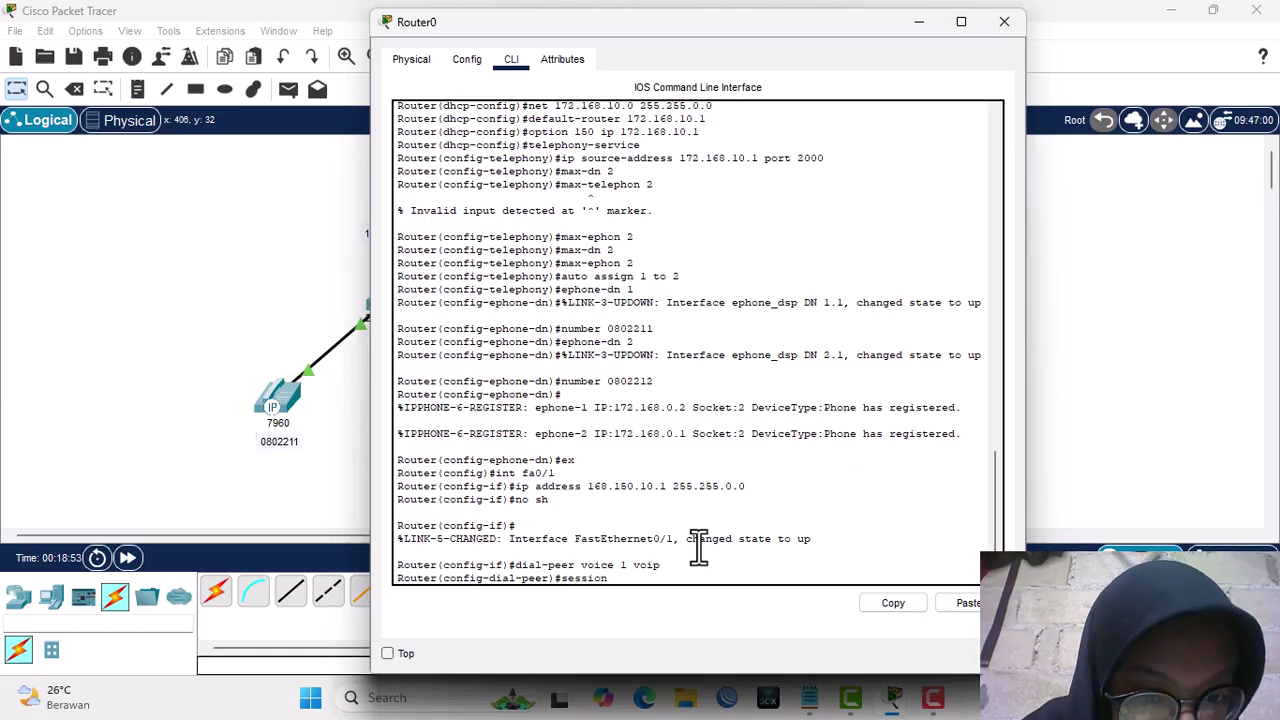
pyautogui.write(' target')
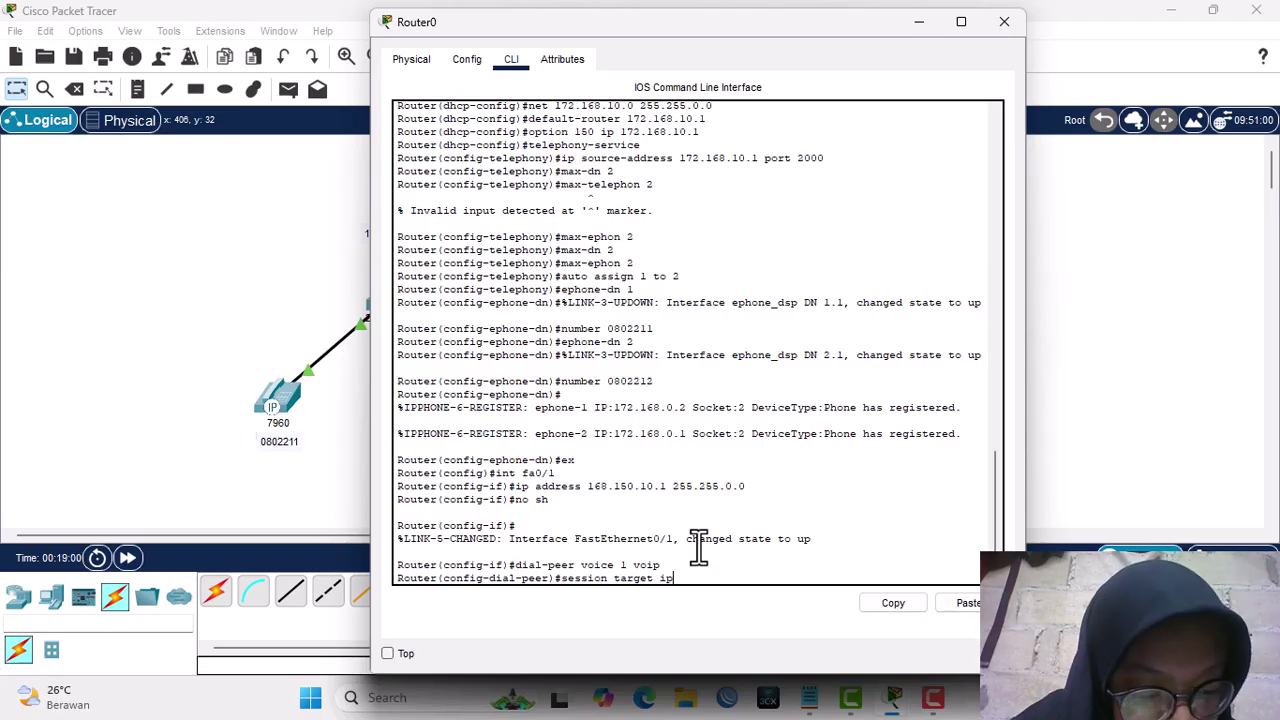
pyautogui.write('ipv')
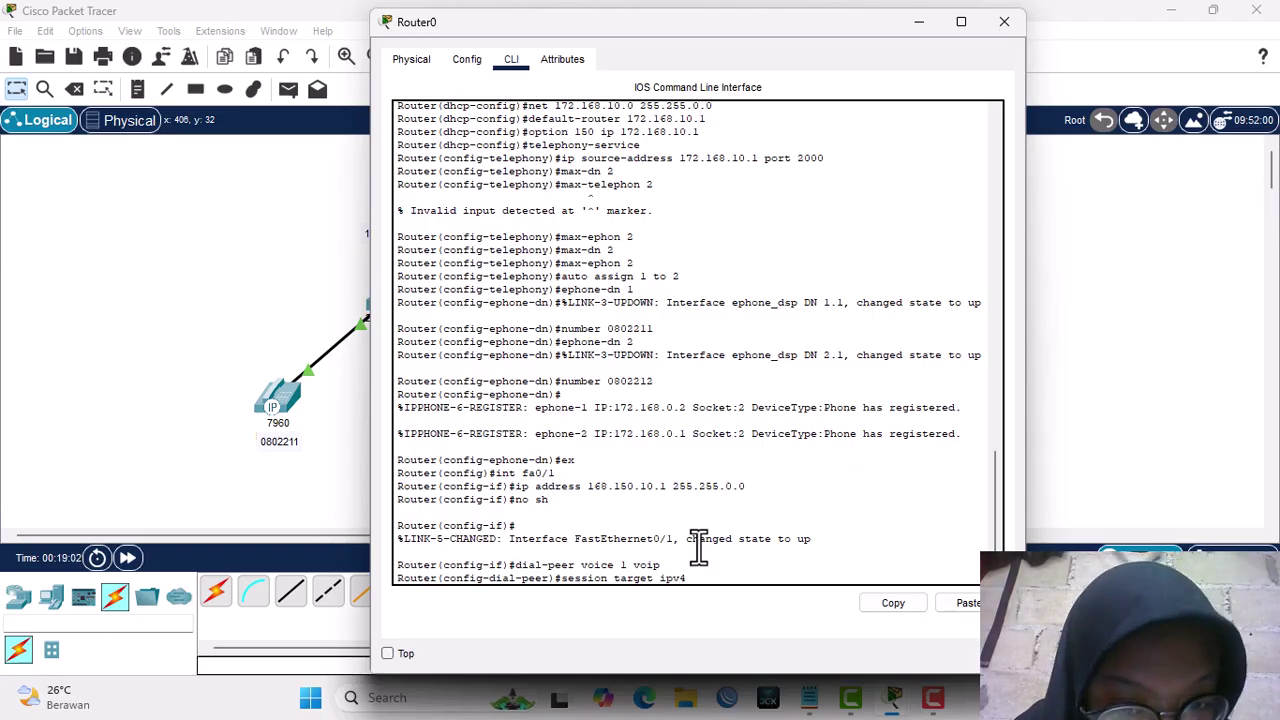
pyautogui.write('4:')
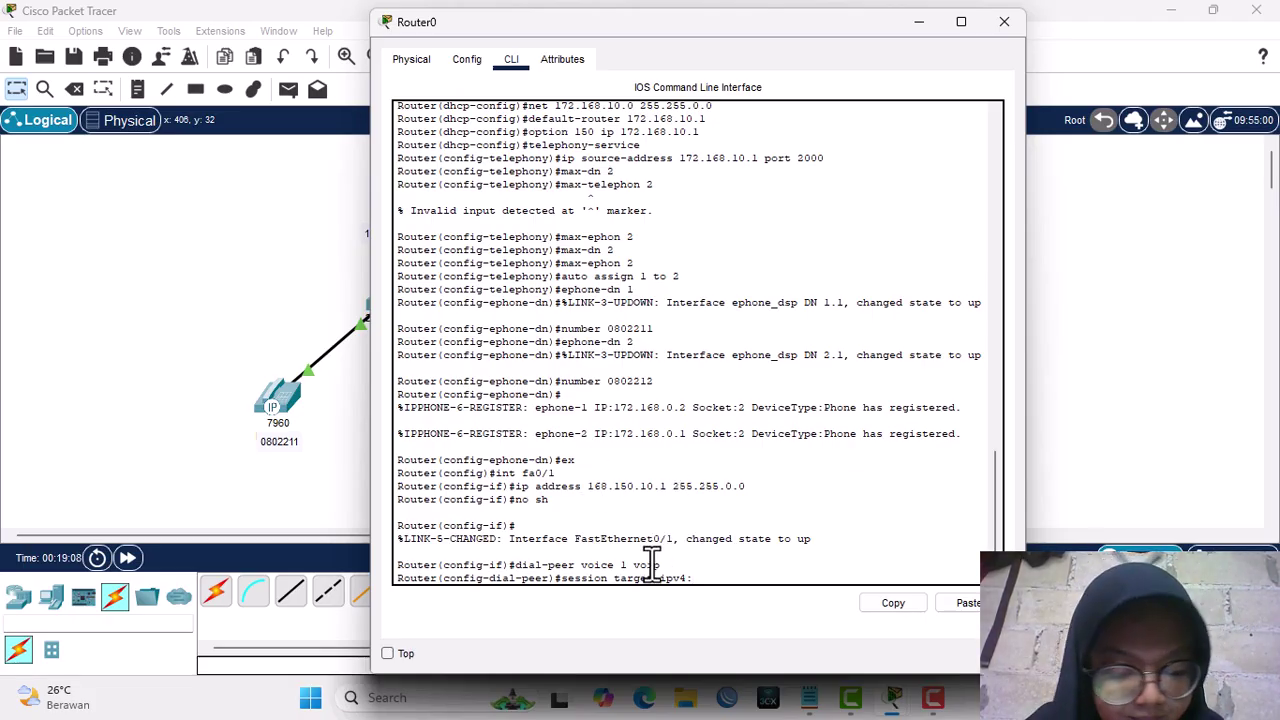
pyautogui.write('168.')
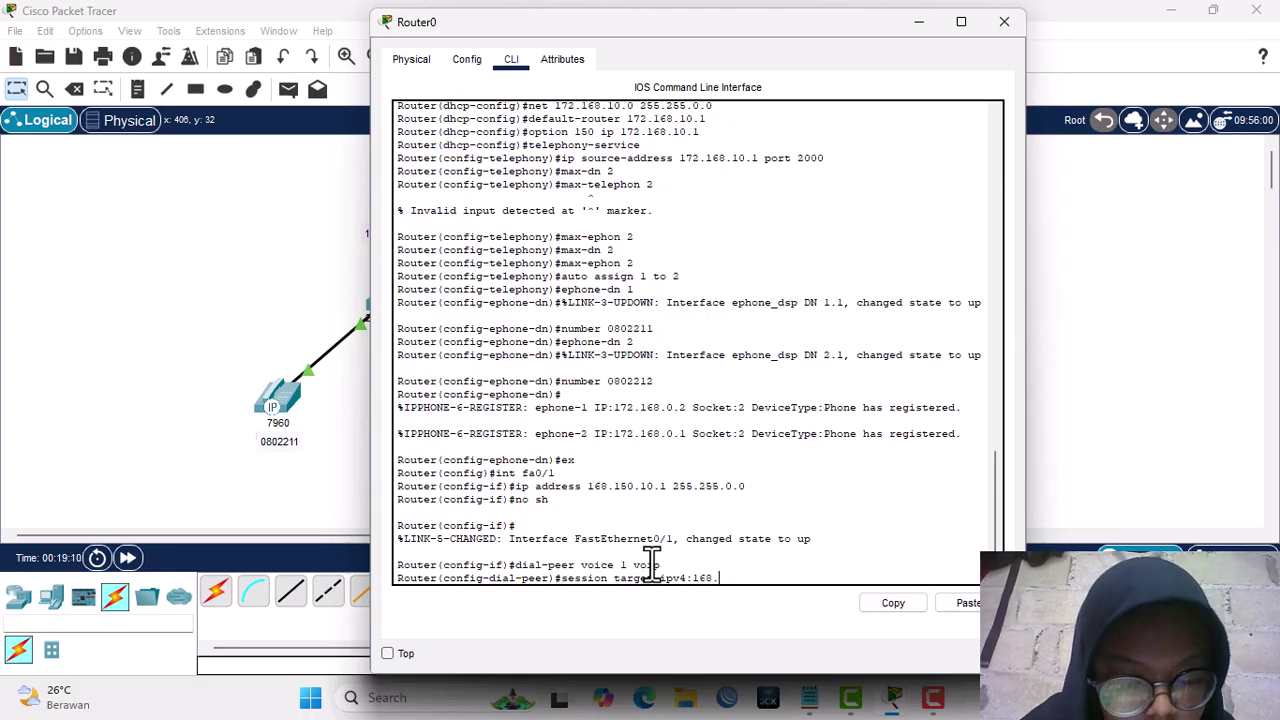
pyautogui.write('150')
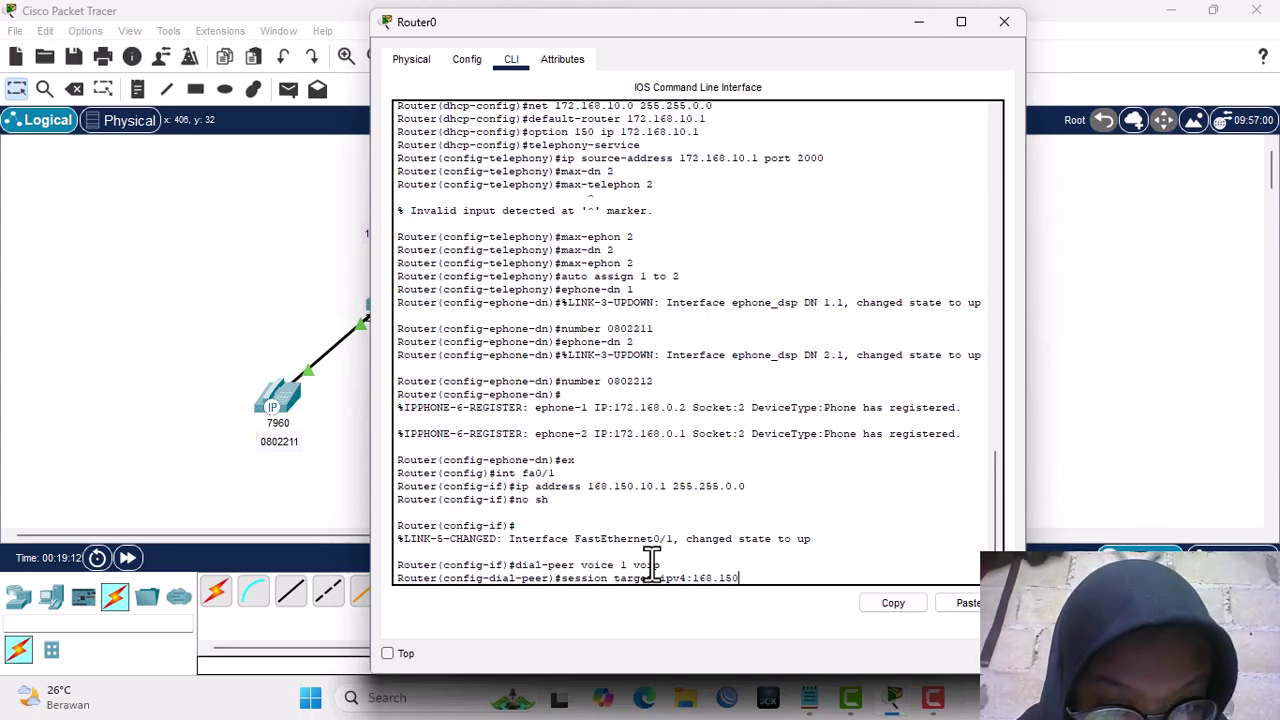
pyautogui.write('.10')
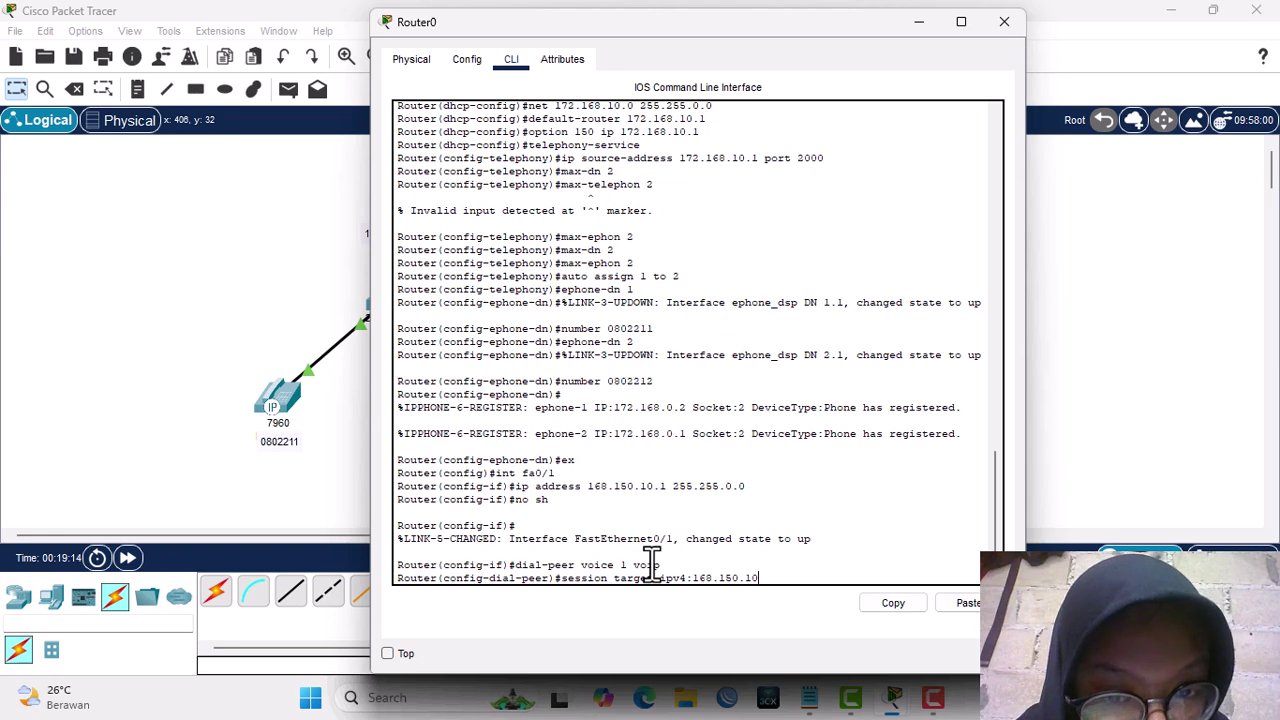
pyautogui.write('.2')
pyautogui.press('Return')
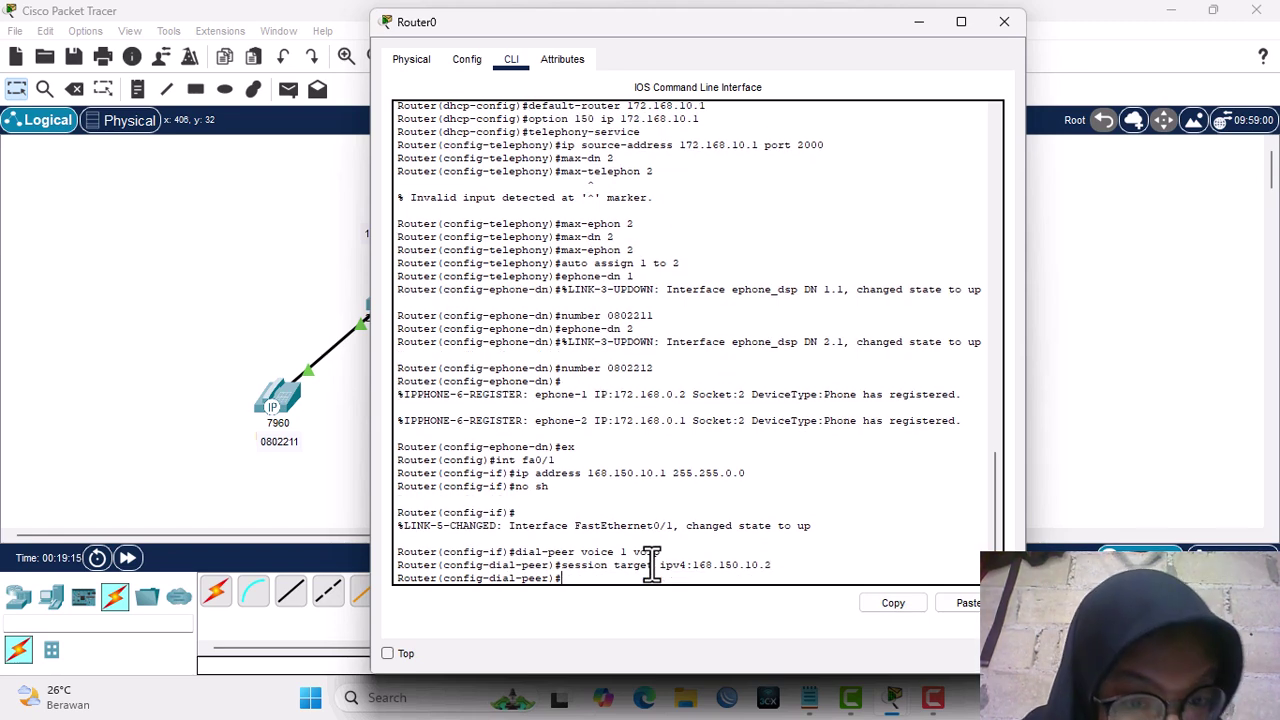
# Set the destination pattern of Router0's dial peer 1 to 08..... (08 followed by five wildcard dots).
pyautogui.write('destin')
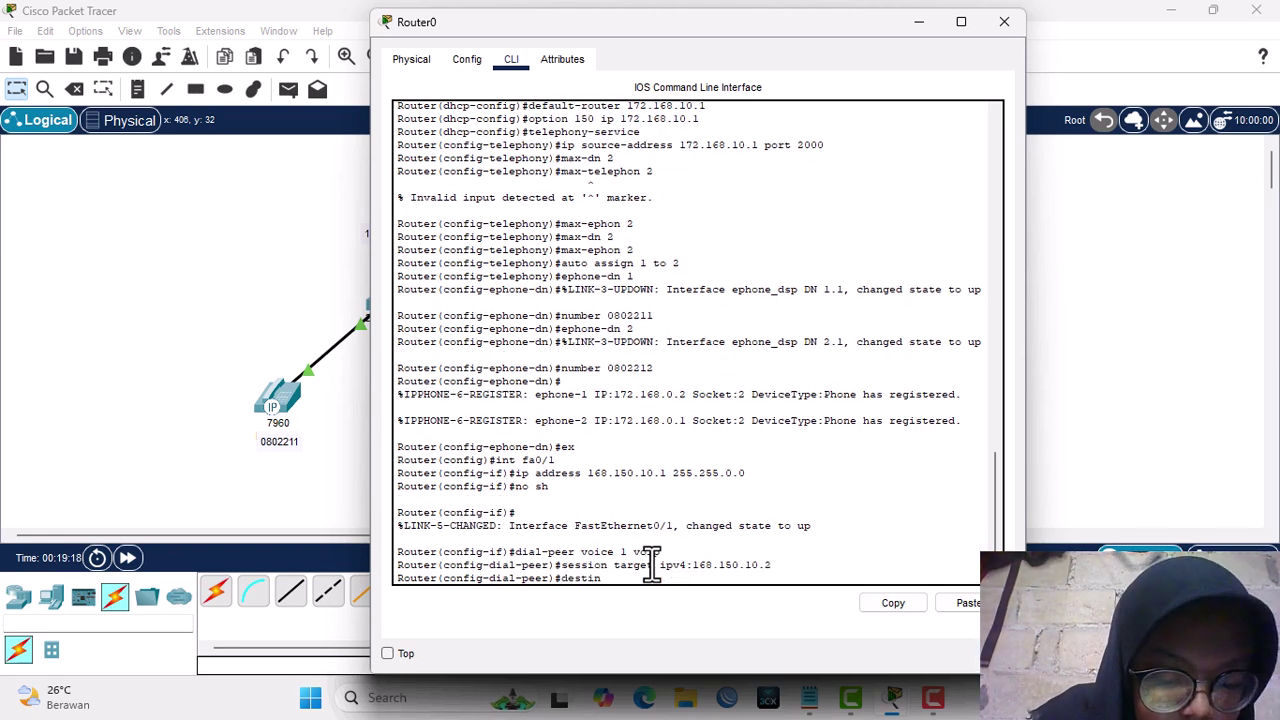
pyautogui.write('ation')
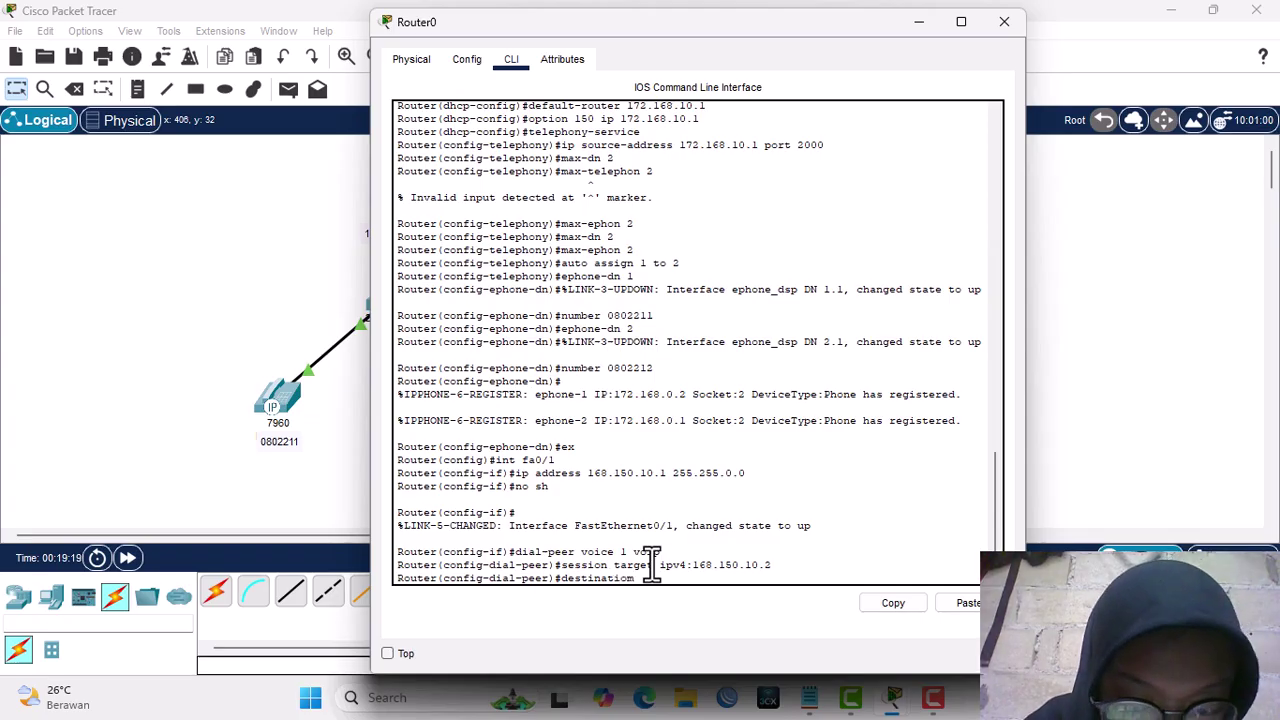
pyautogui.press('BackSpace')
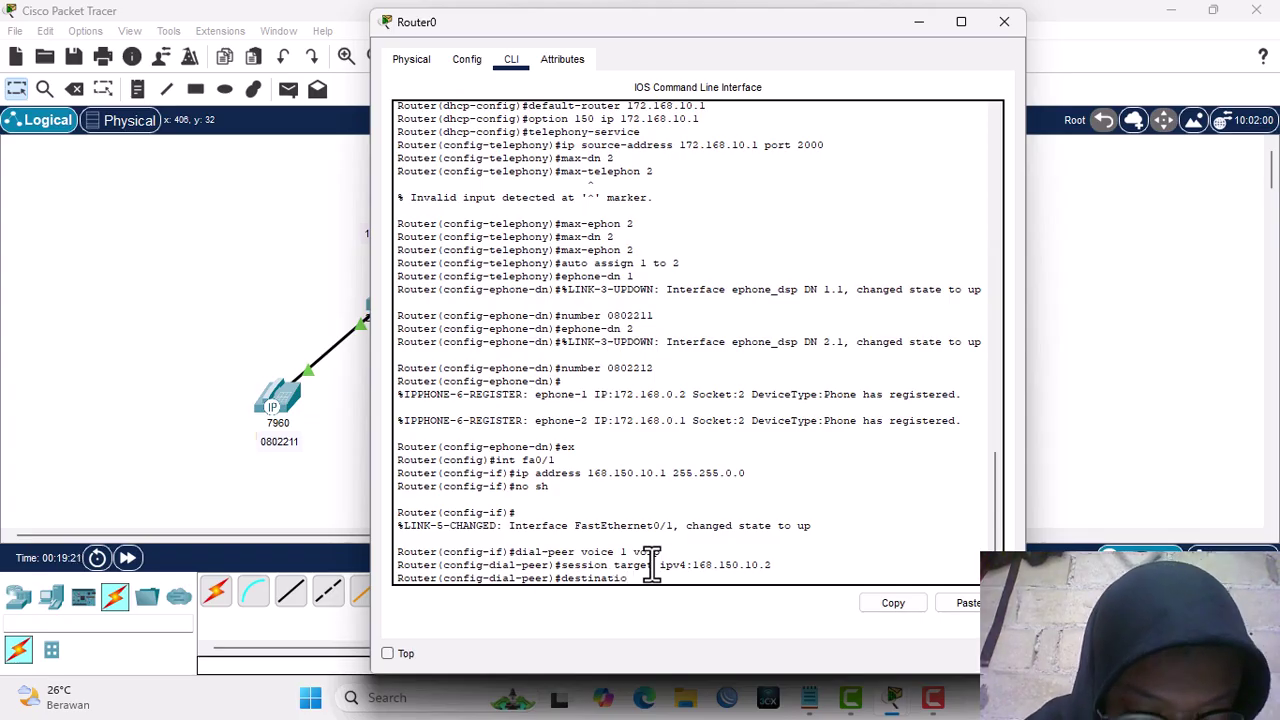
pyautogui.write('n-patte')
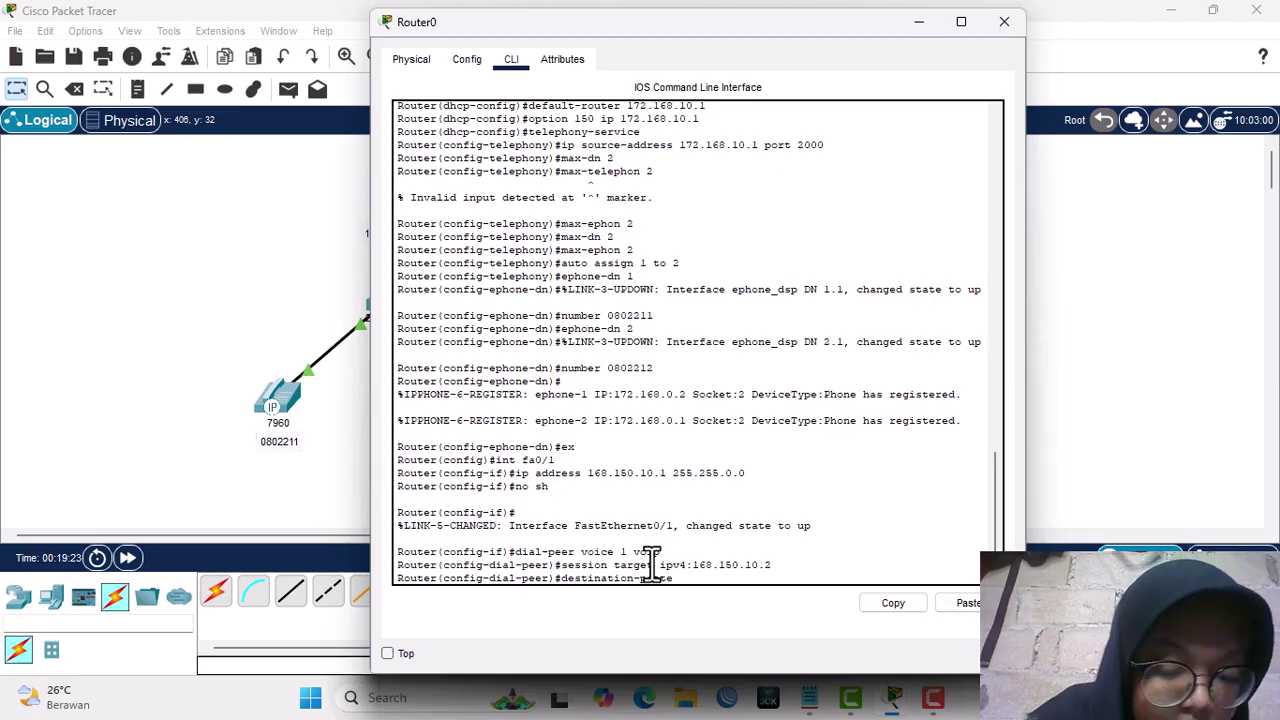
pyautogui.write('rn')
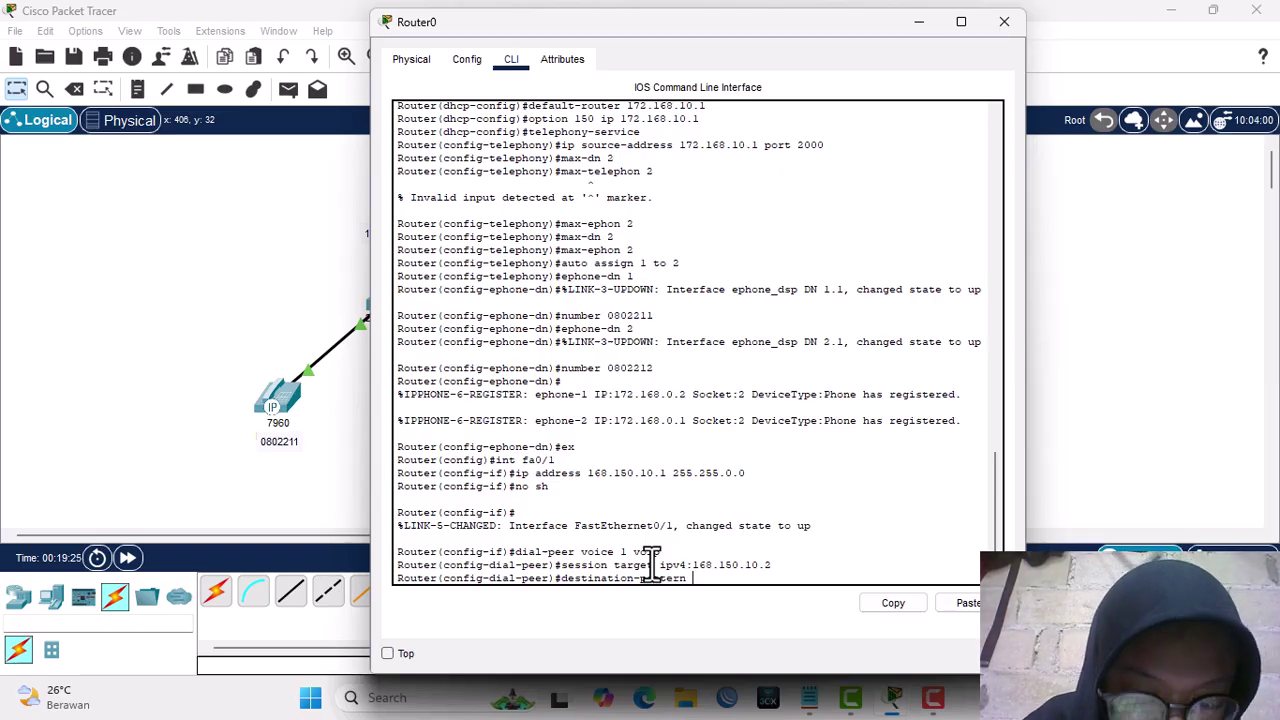
pyautogui.write(' 08.')
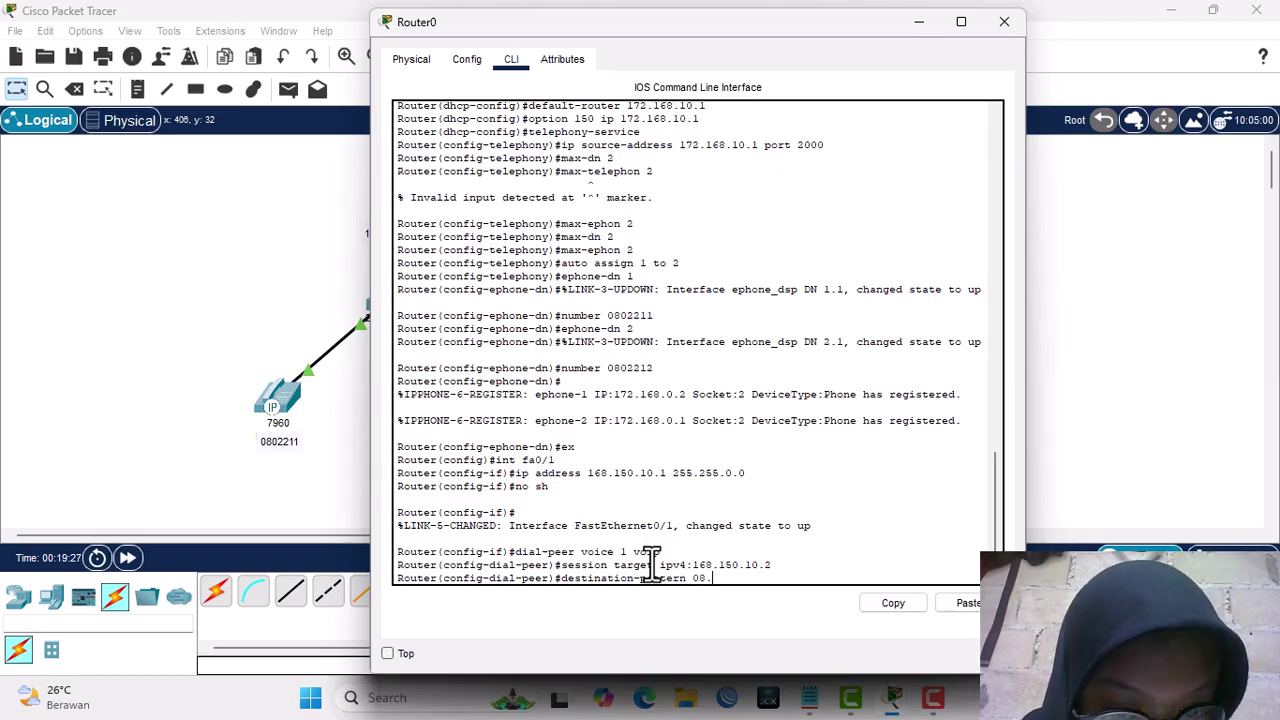
pyautogui.write('....')
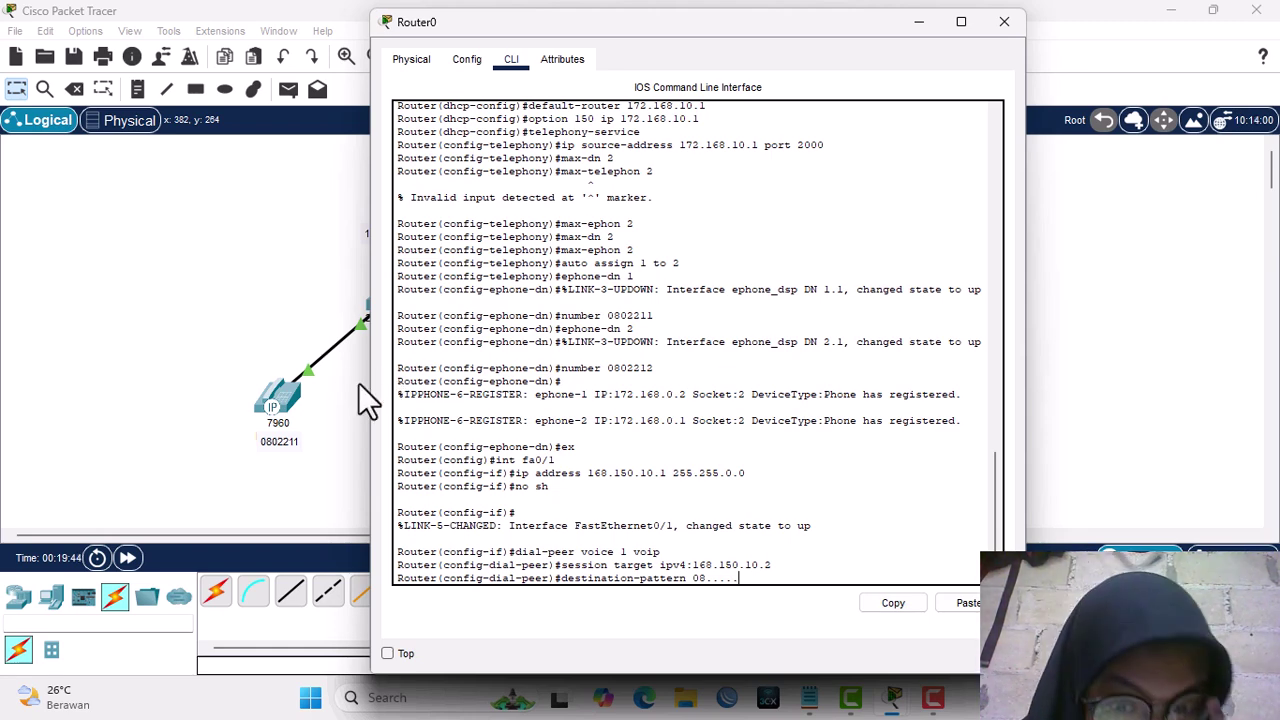
pyautogui.press('Return')
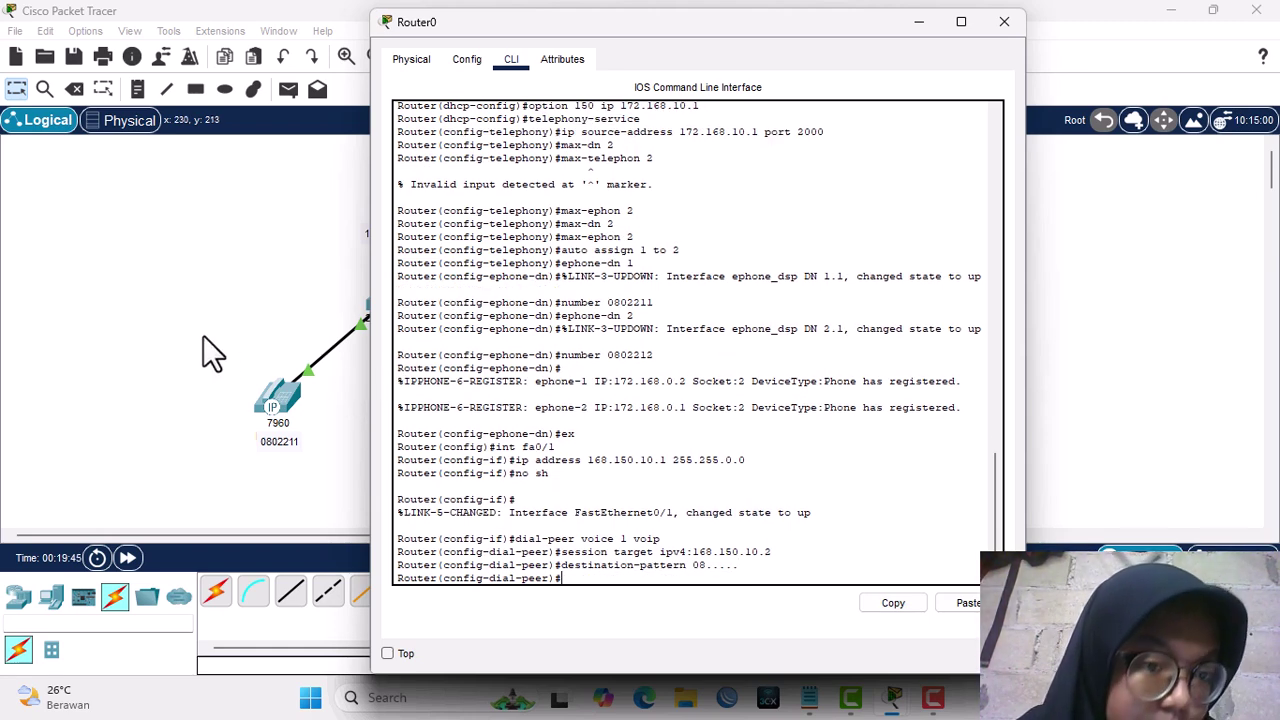
# Open Router1's command line and leave ephone-dn configuration for global configuration mode.
pyautogui.click(228, 313)
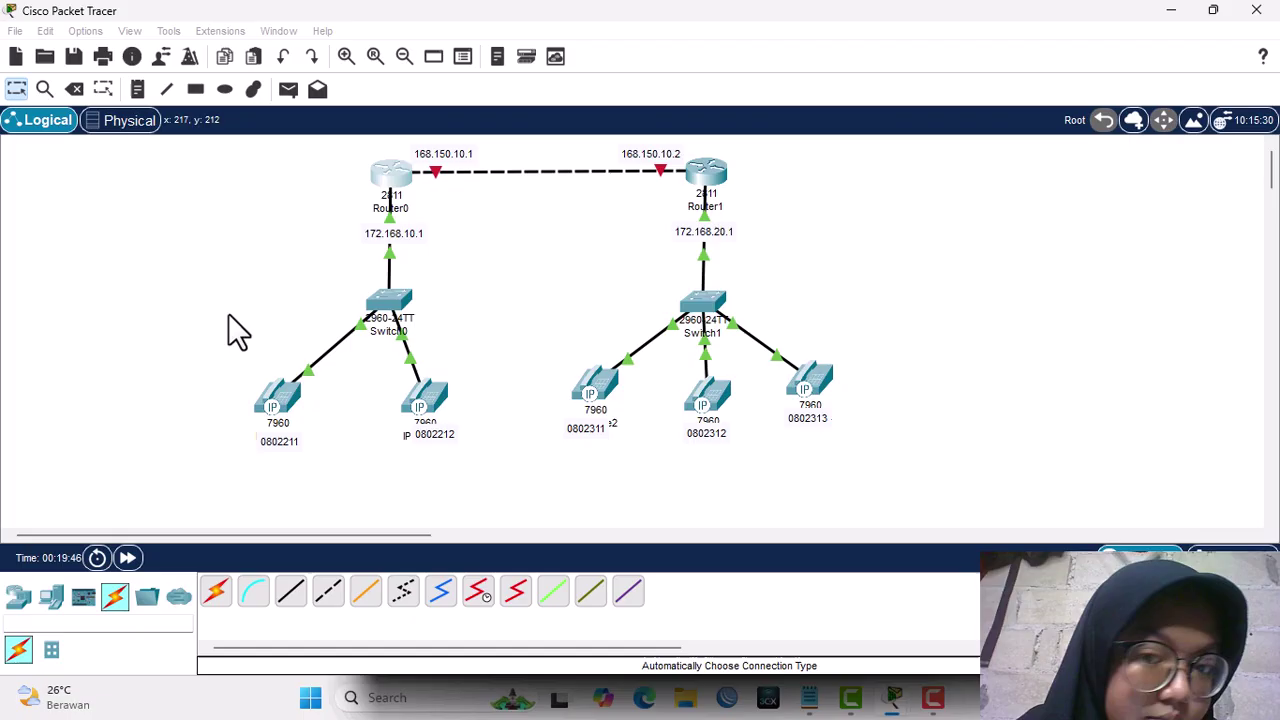
pyautogui.click(705, 176)
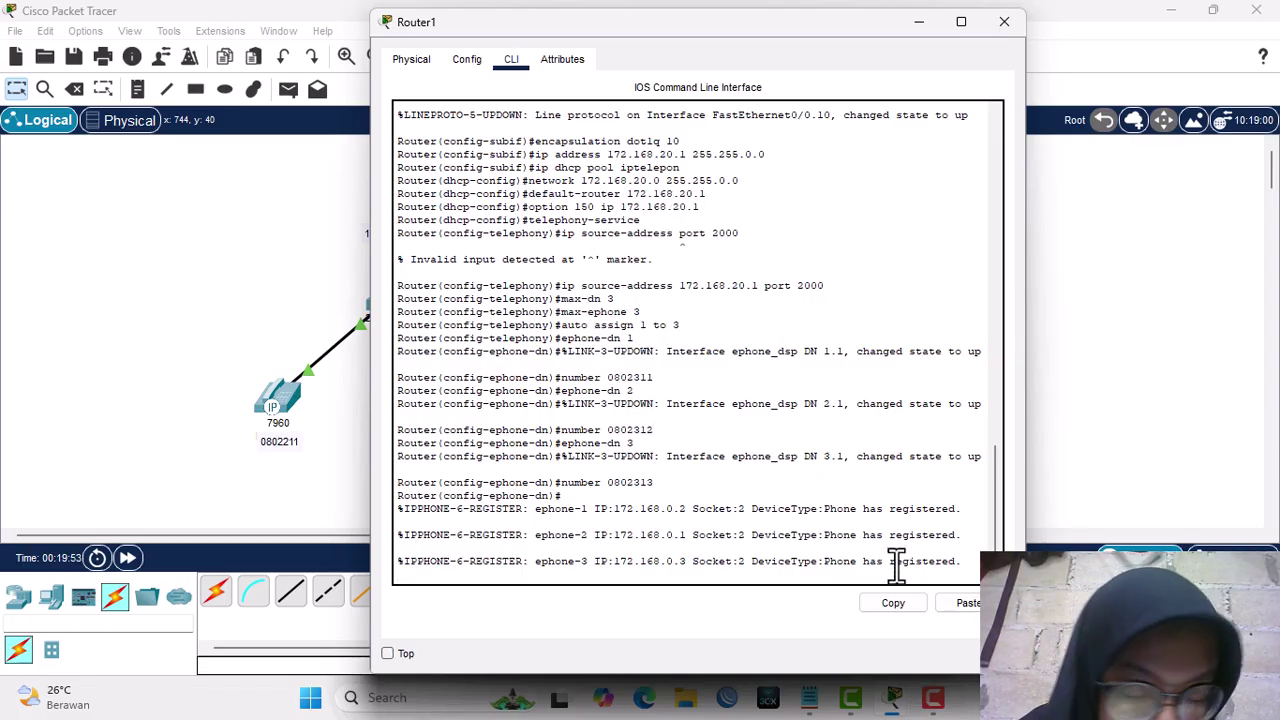
pyautogui.press('Return')
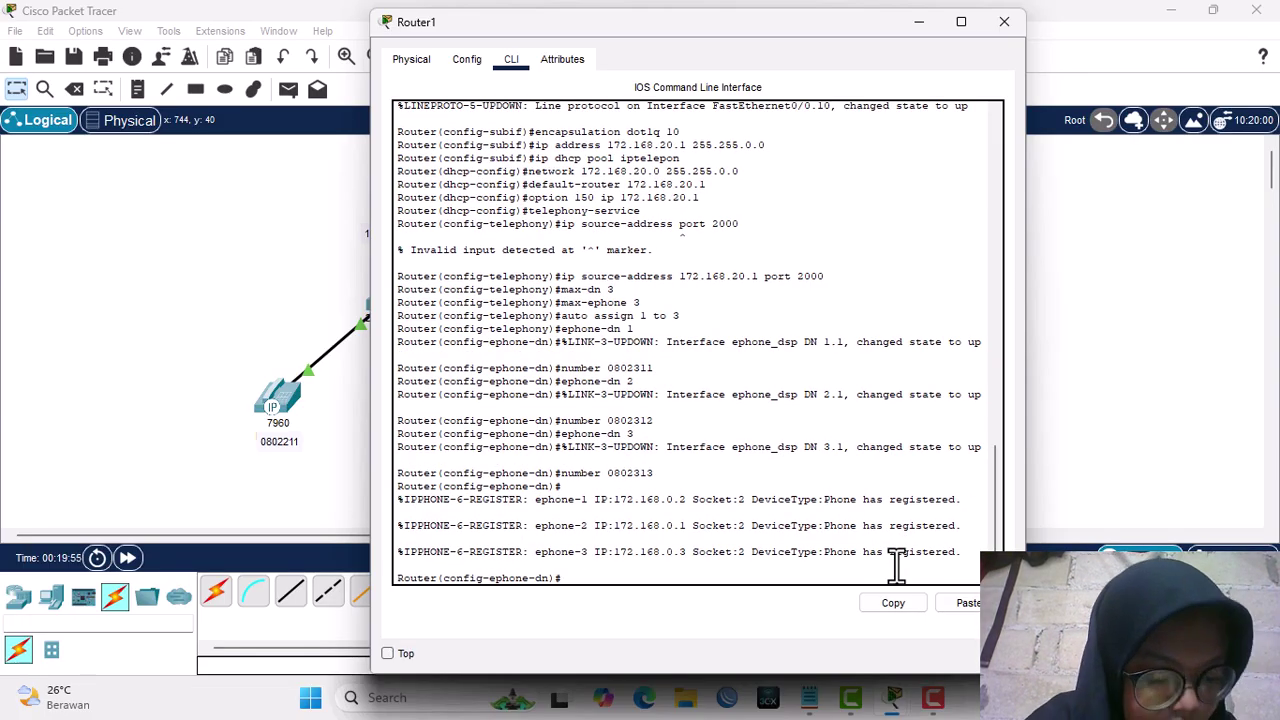
pyautogui.write('ex')
pyautogui.press('Return')
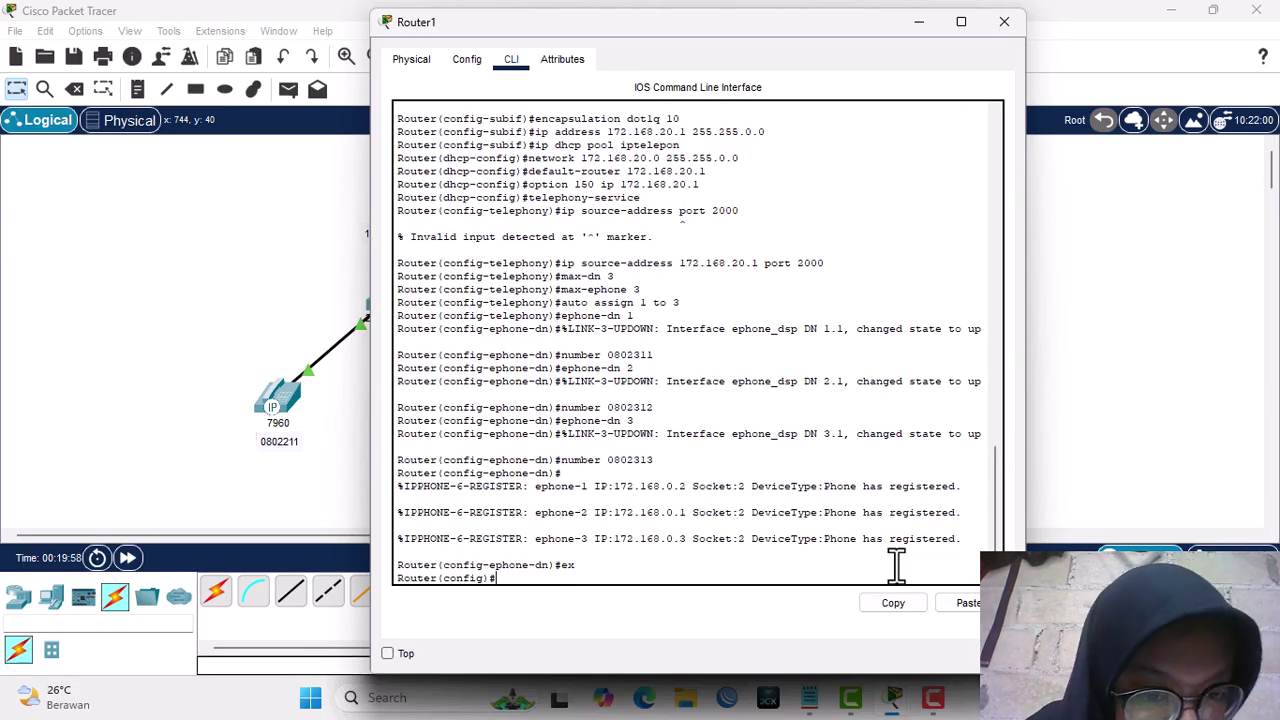
# Assign IP address 168.150.10.2 with subnet mask 255.255.0.0 to Router1's interface fa0/1.
pyautogui.write('int')
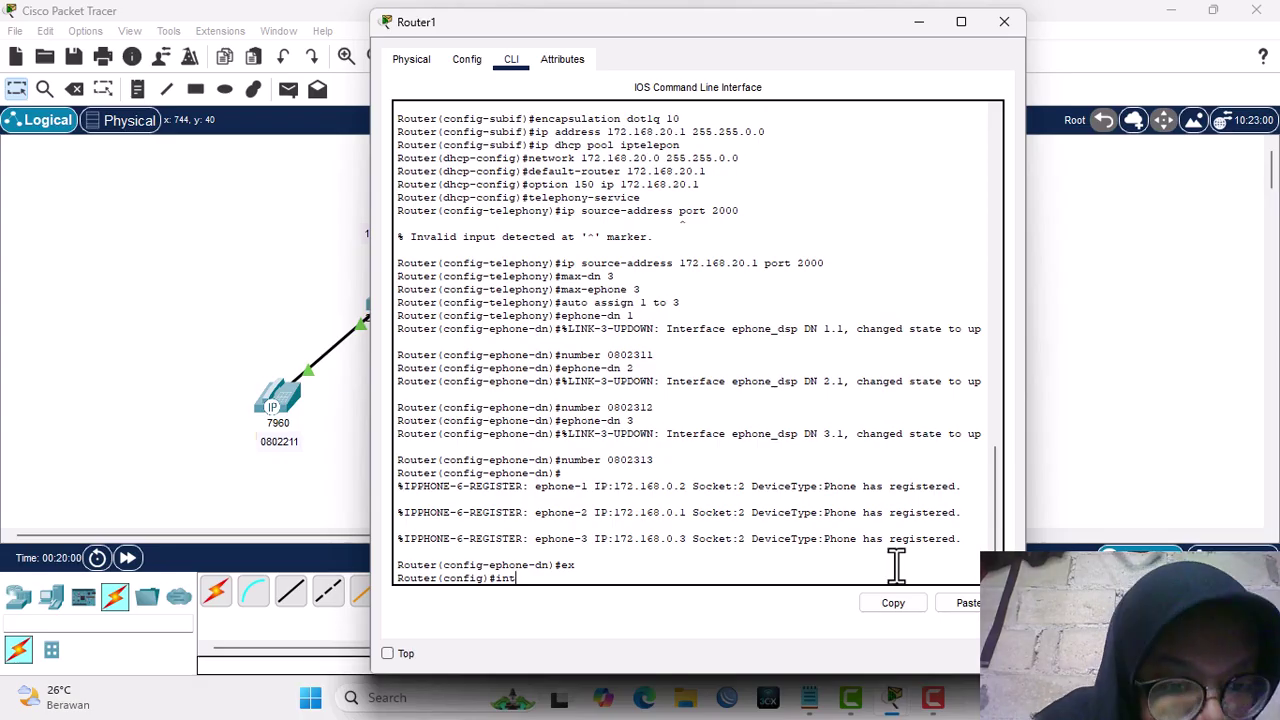
pyautogui.write(' fa0/')
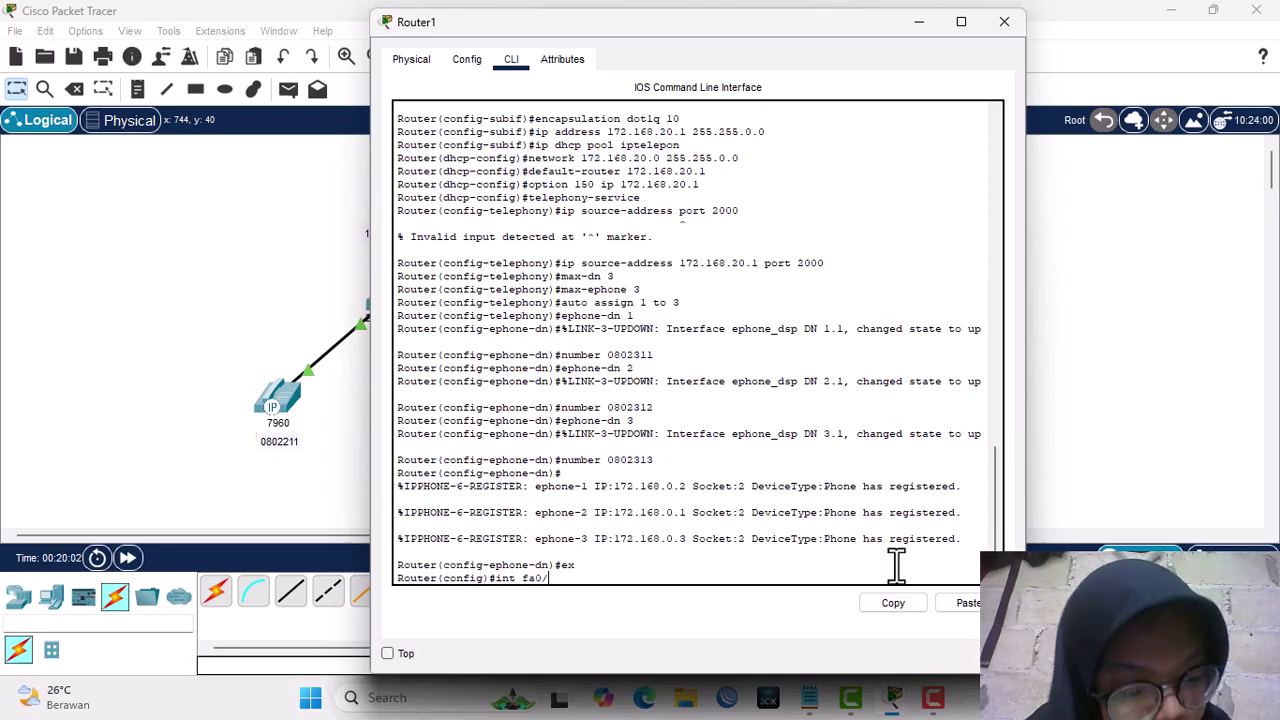
pyautogui.write('1')
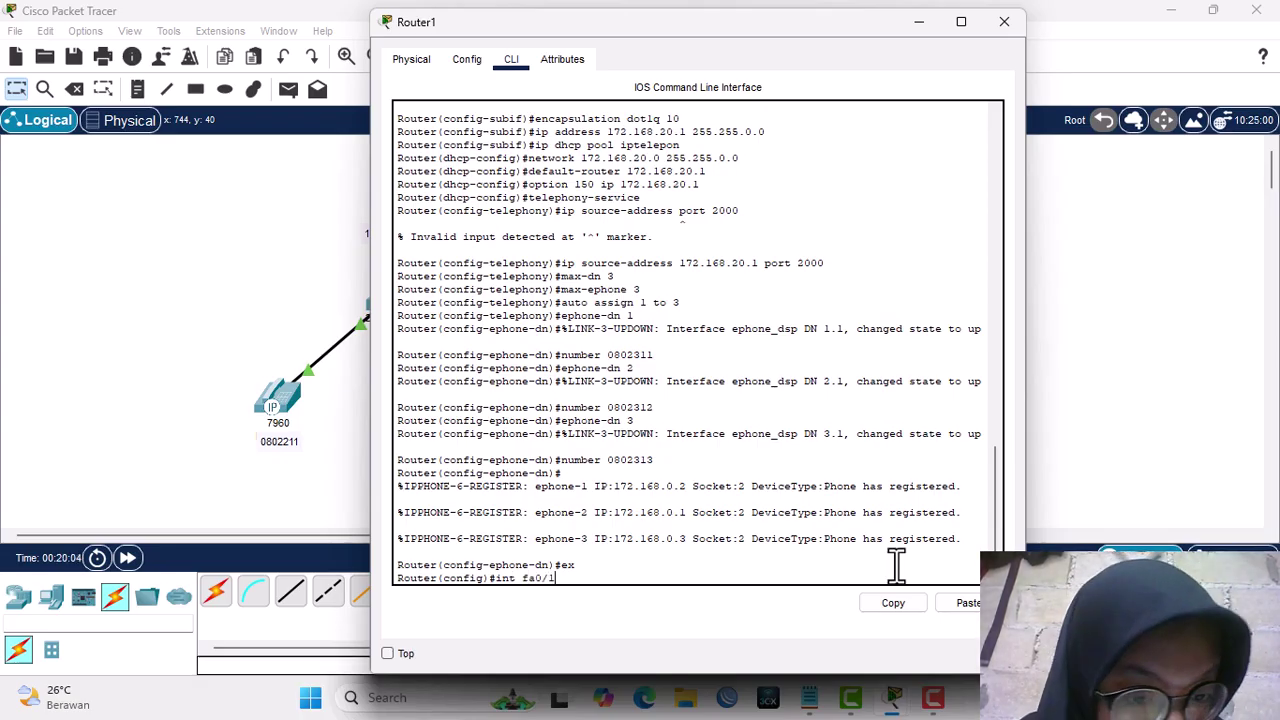
pyautogui.press('Return')
pyautogui.write('ig-if)#ip')
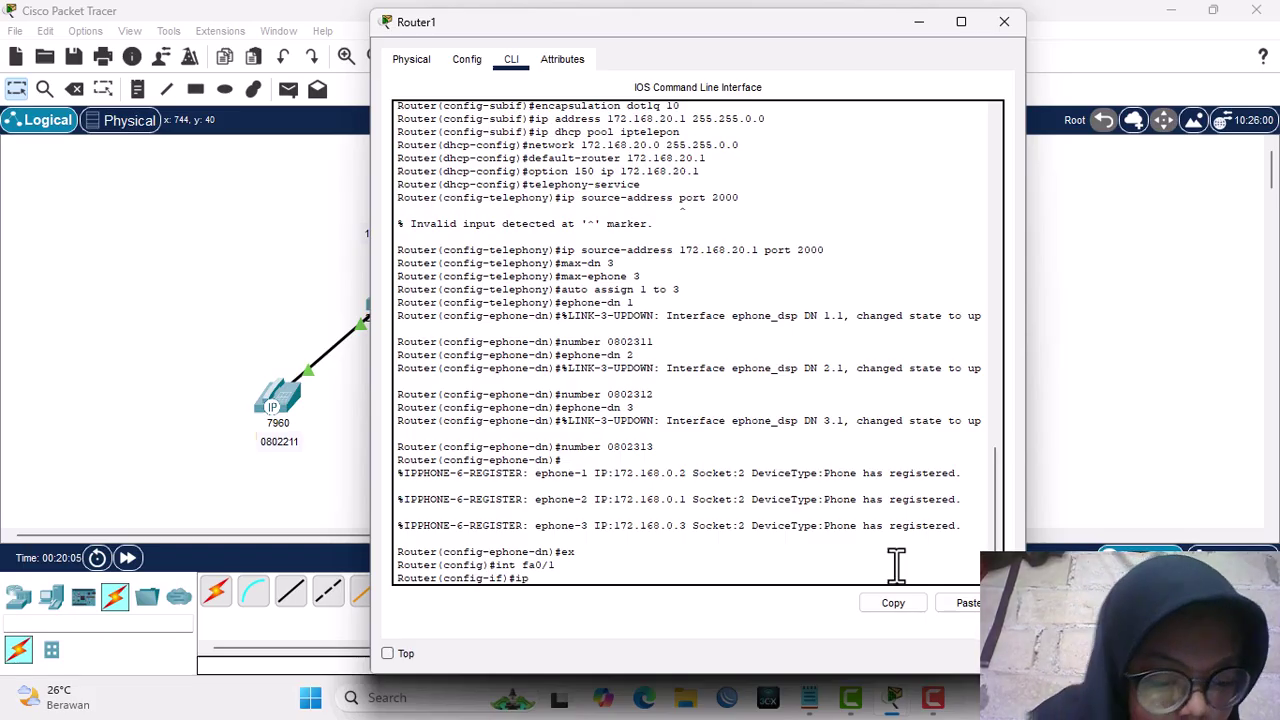
pyautogui.write(' address ')
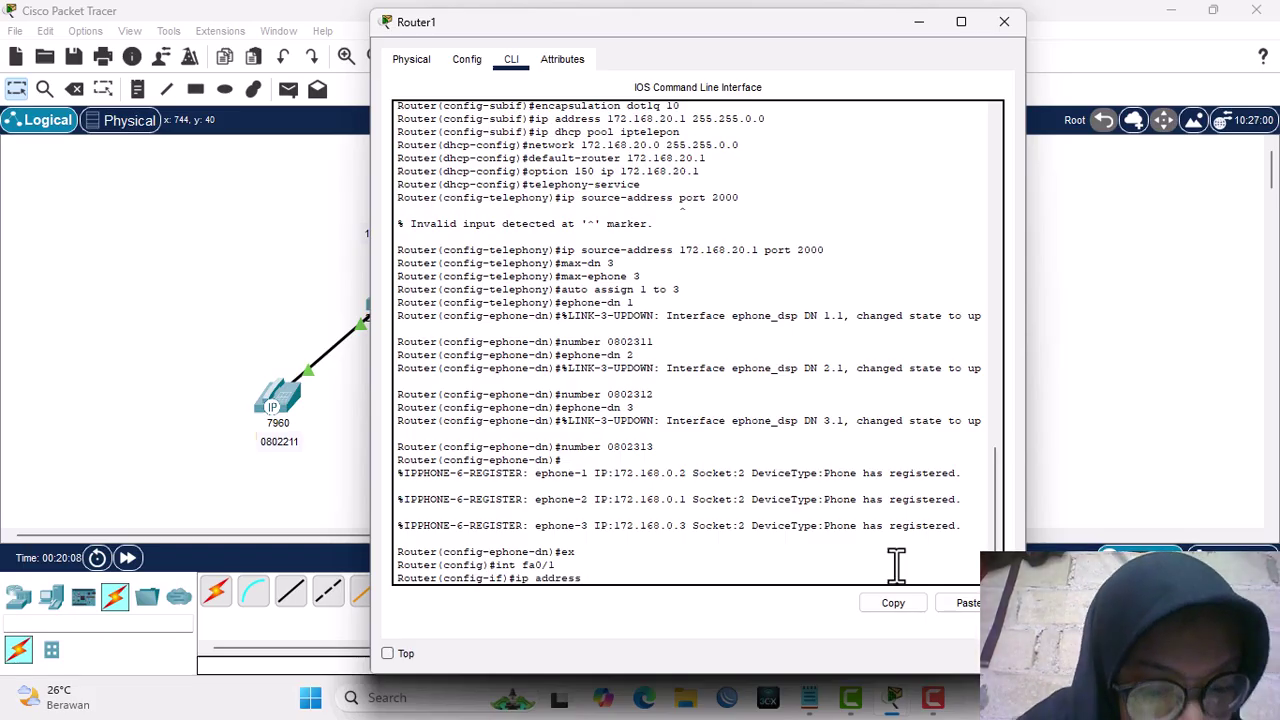
pyautogui.write('168.1')
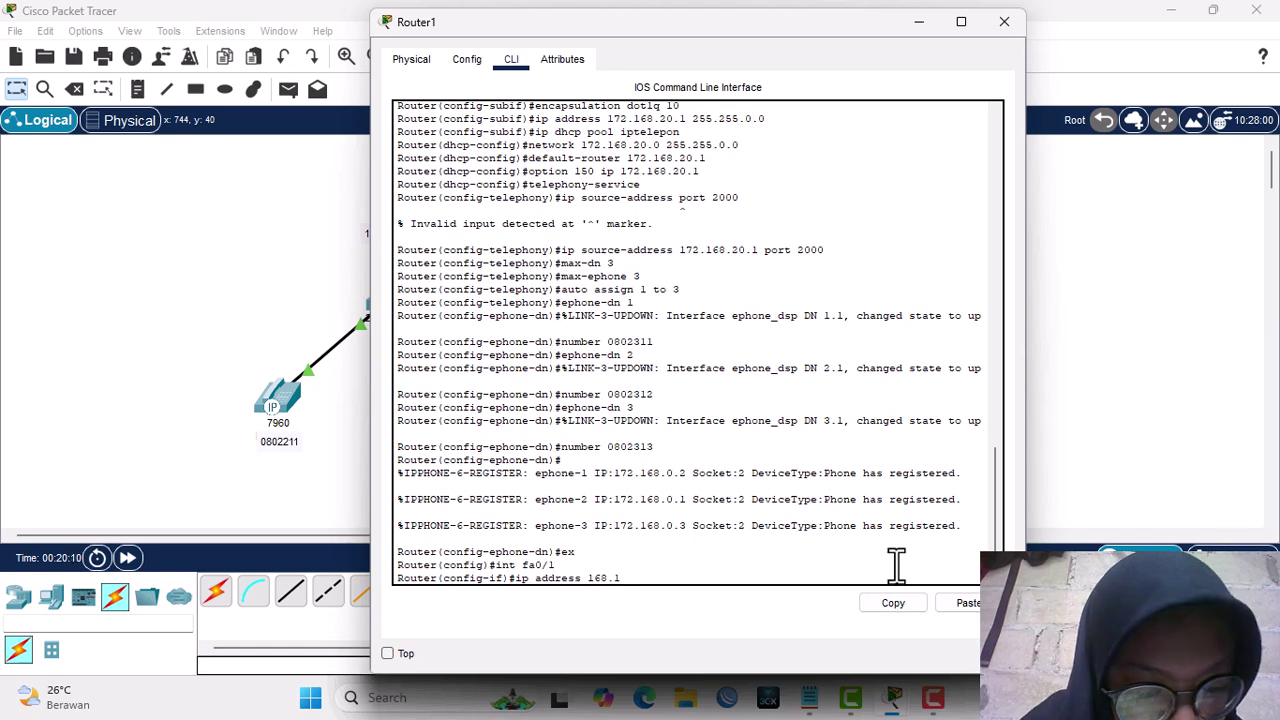
pyautogui.write('50')
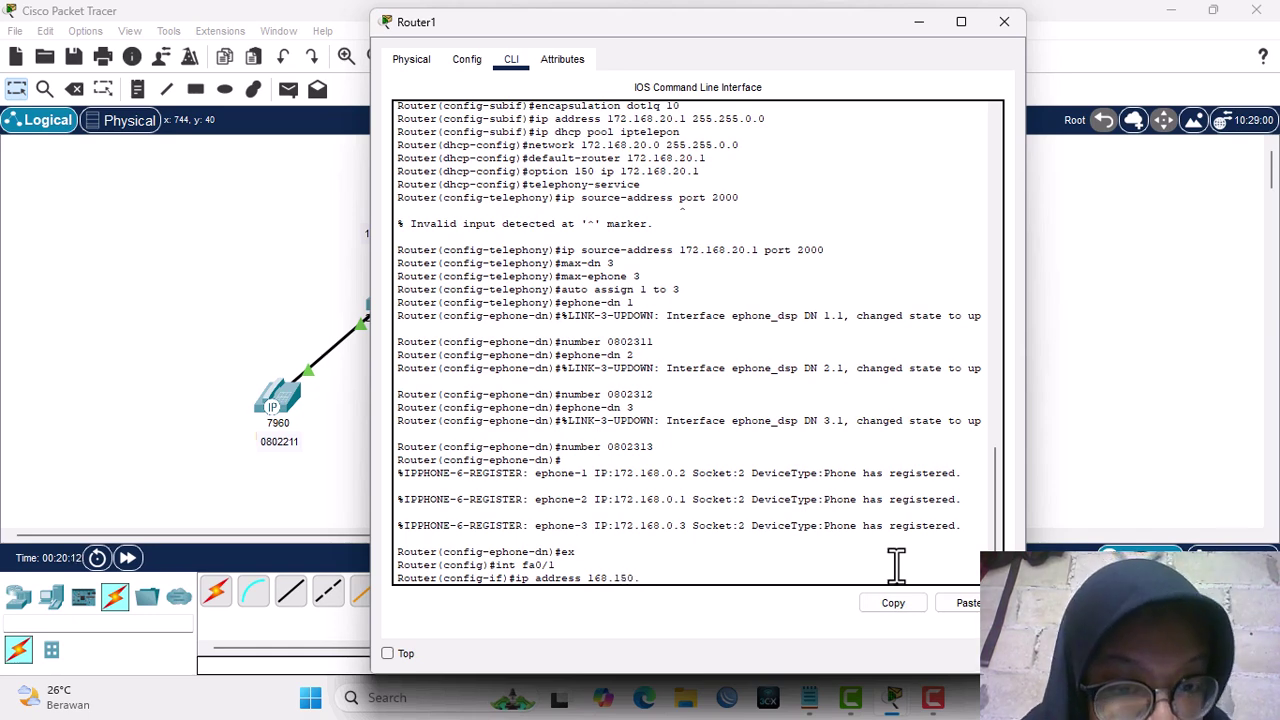
pyautogui.write('.10.2 ')
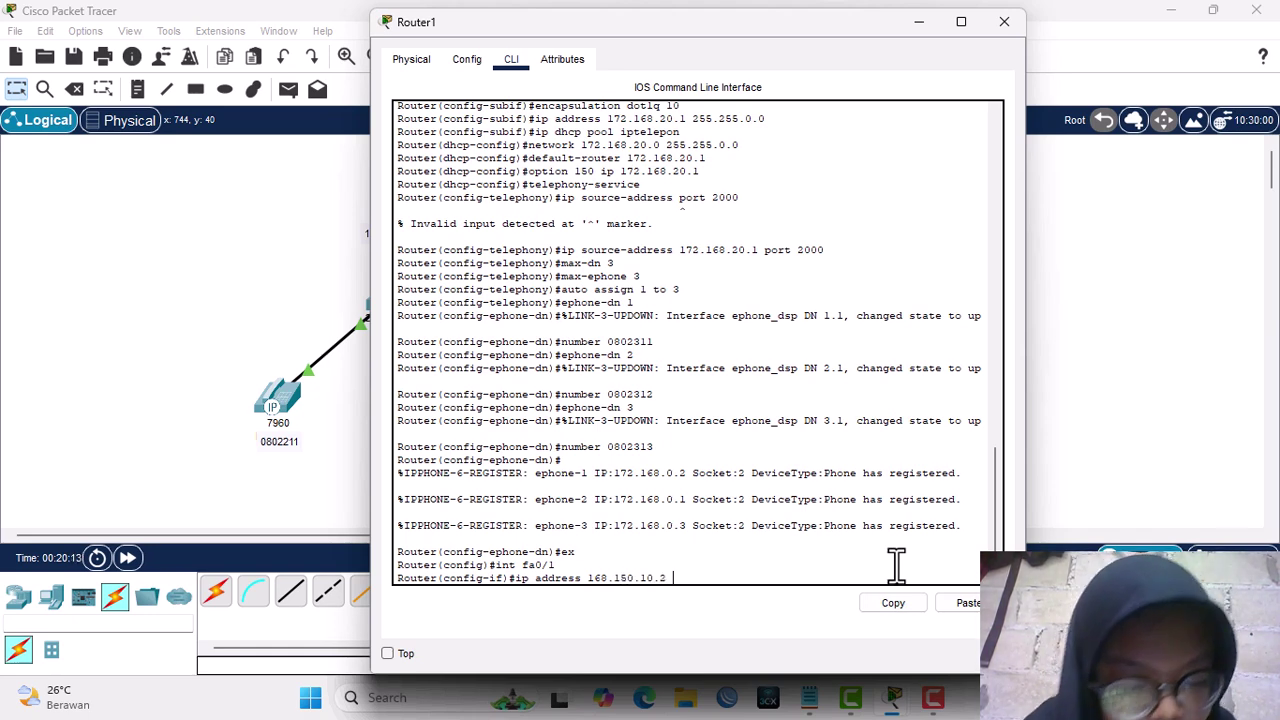
pyautogui.write('255.255')
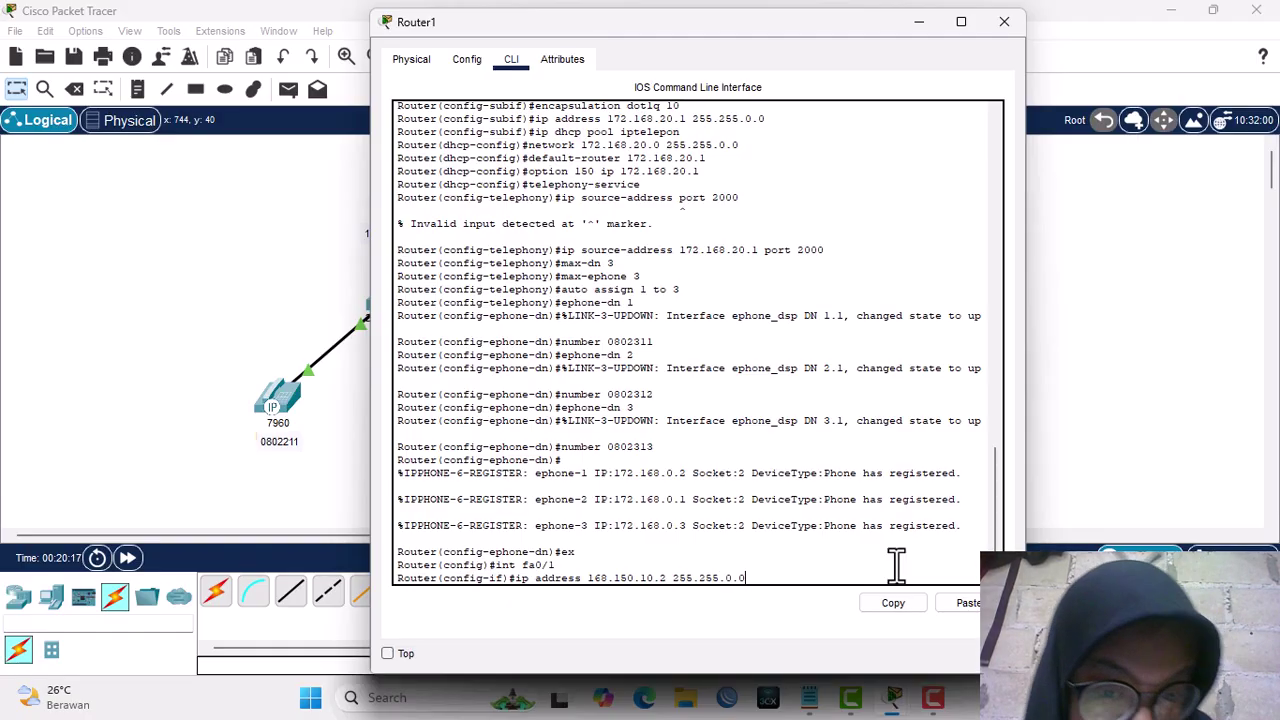
pyautogui.write('.0.0')
pyautogui.press('Return')
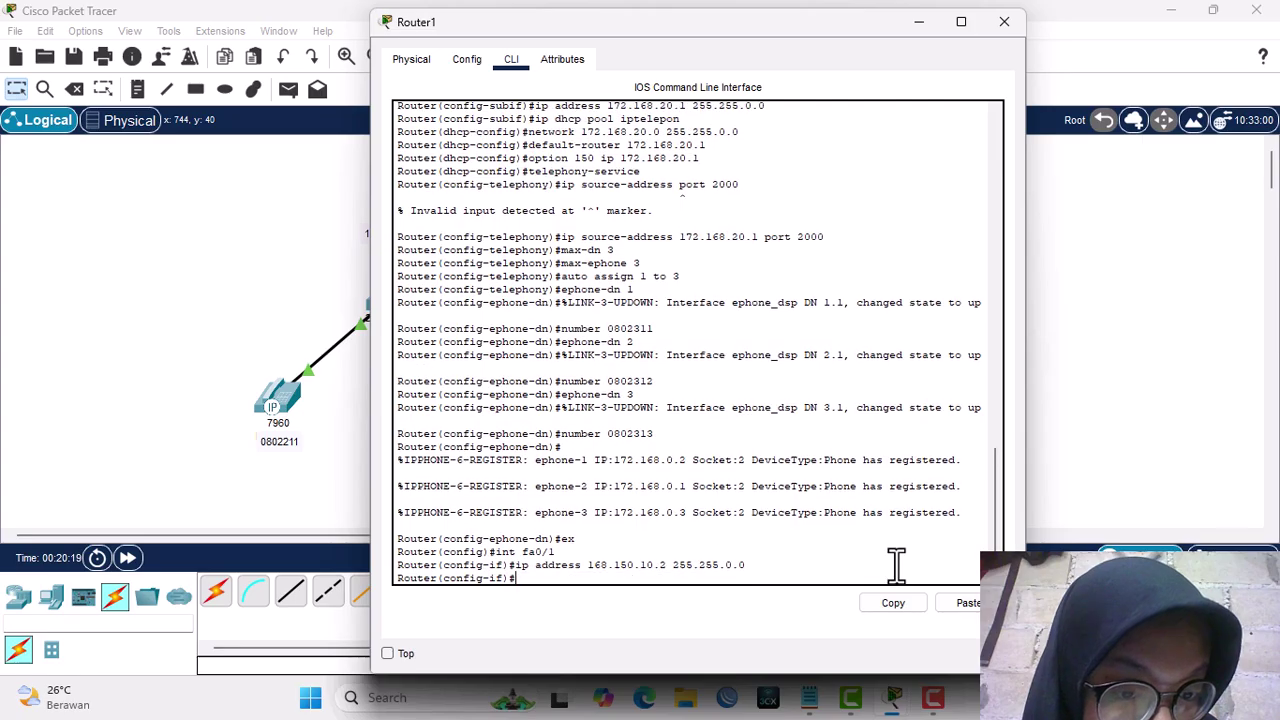
# Enable Router1's interface fa0/1 with the no shutdown command.
pyautogui.write('no sh')
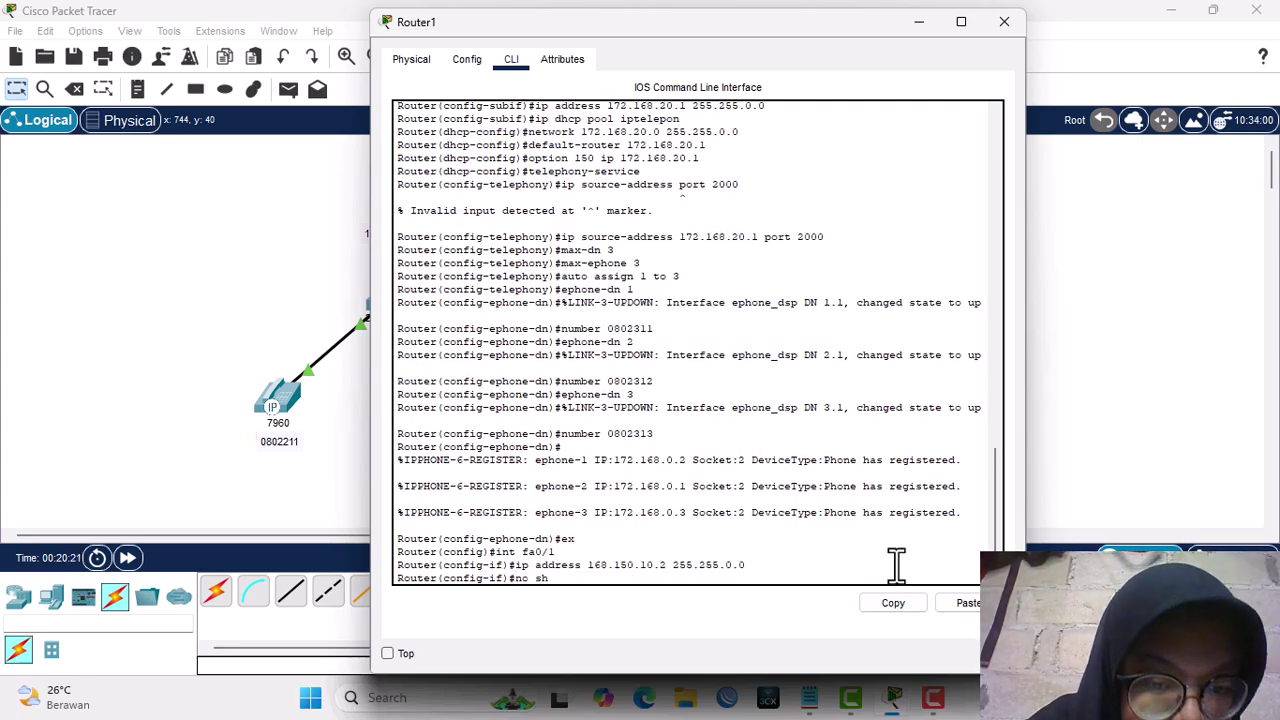
pyautogui.press('Return')
pyautogui.press('Return')
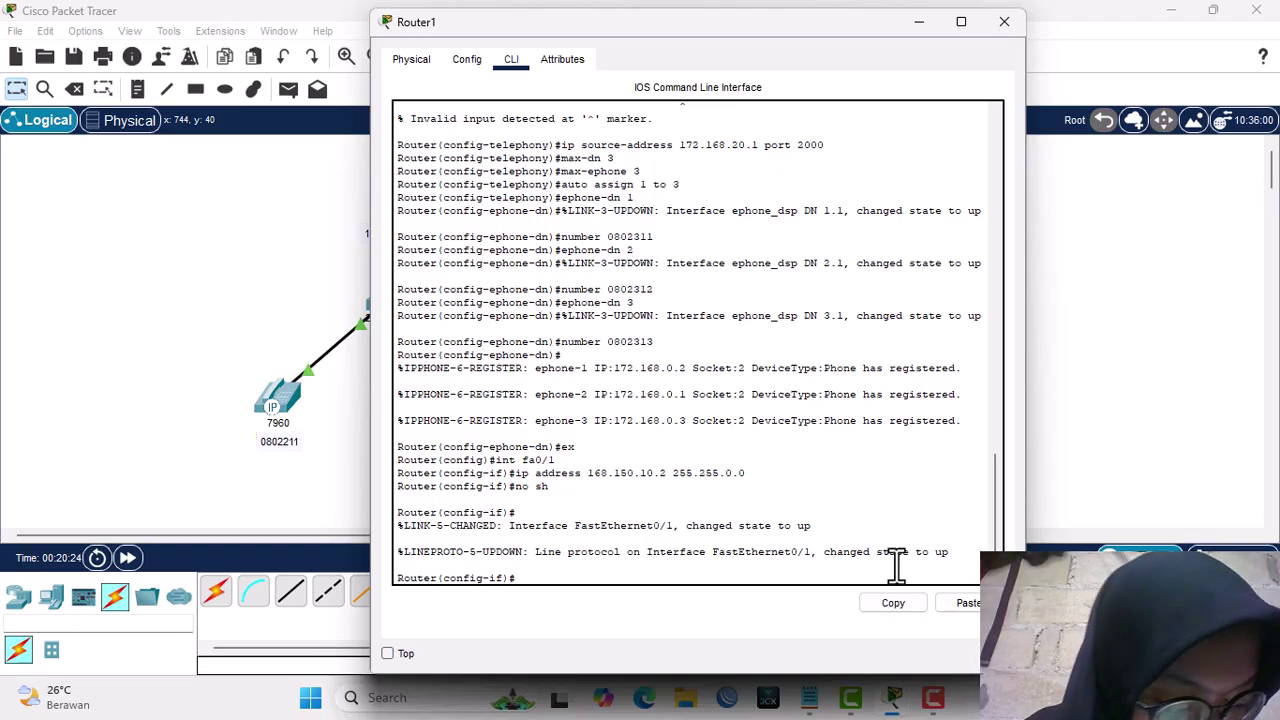
# Create VoIP dial peer 1 on Router1 with the dial-peer voice command.
pyautogui.write('dia')
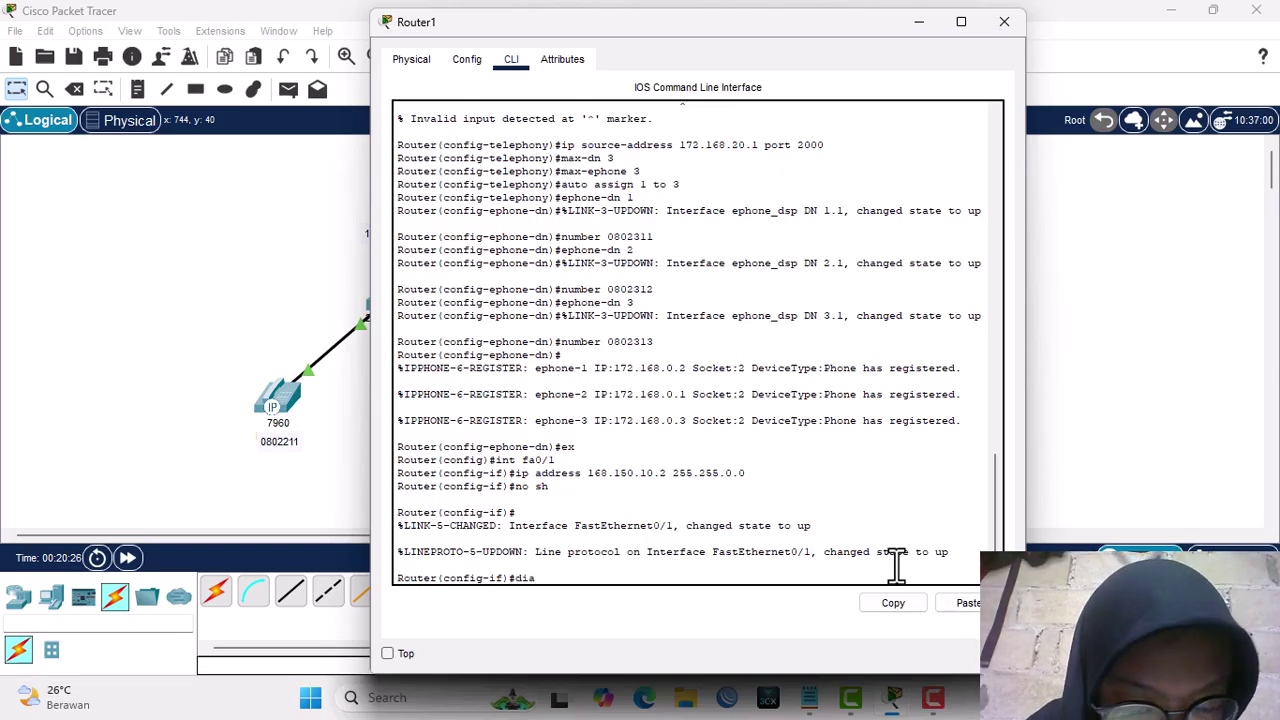
pyautogui.write('l-peer')
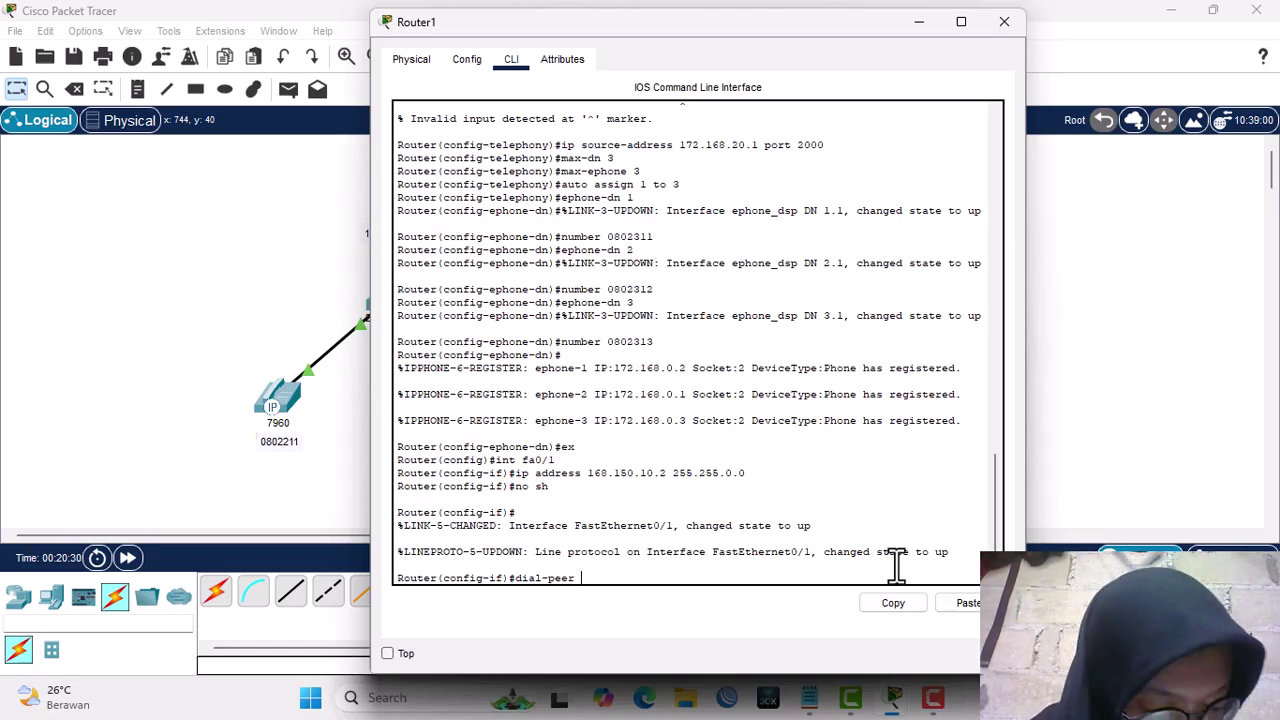
pyautogui.write(' voice 1 voip')
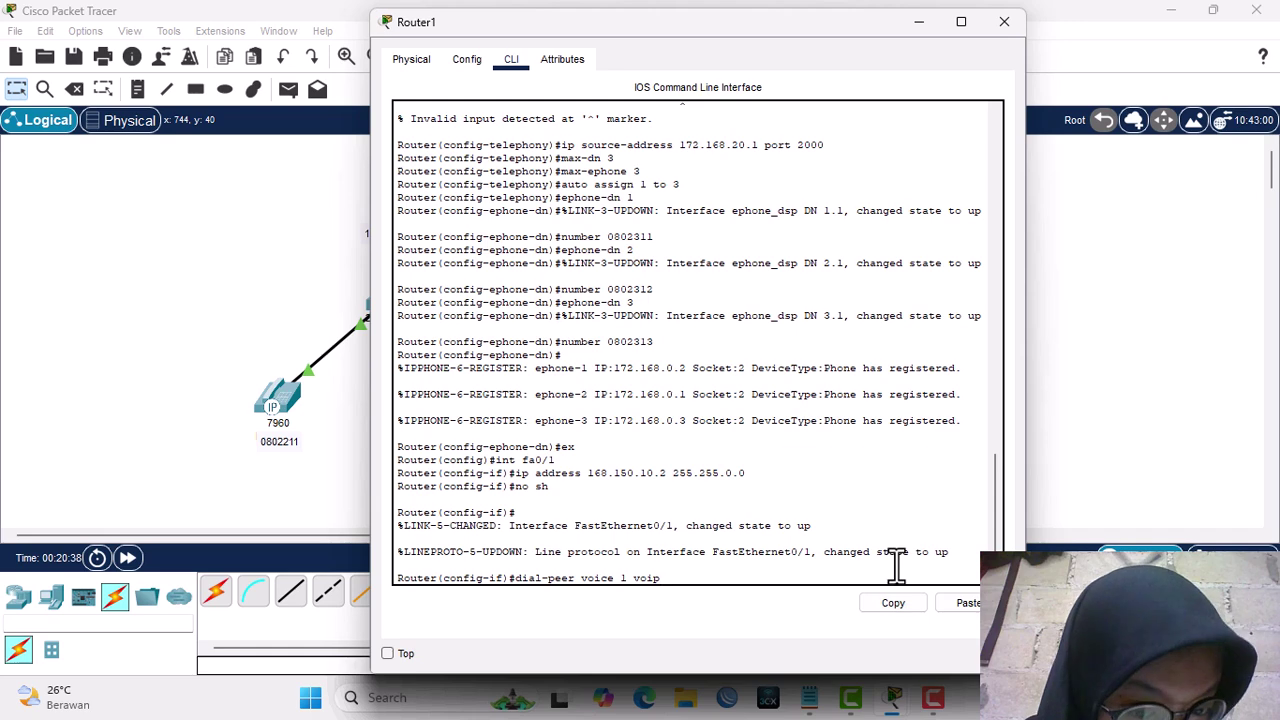
pyautogui.press('Return')
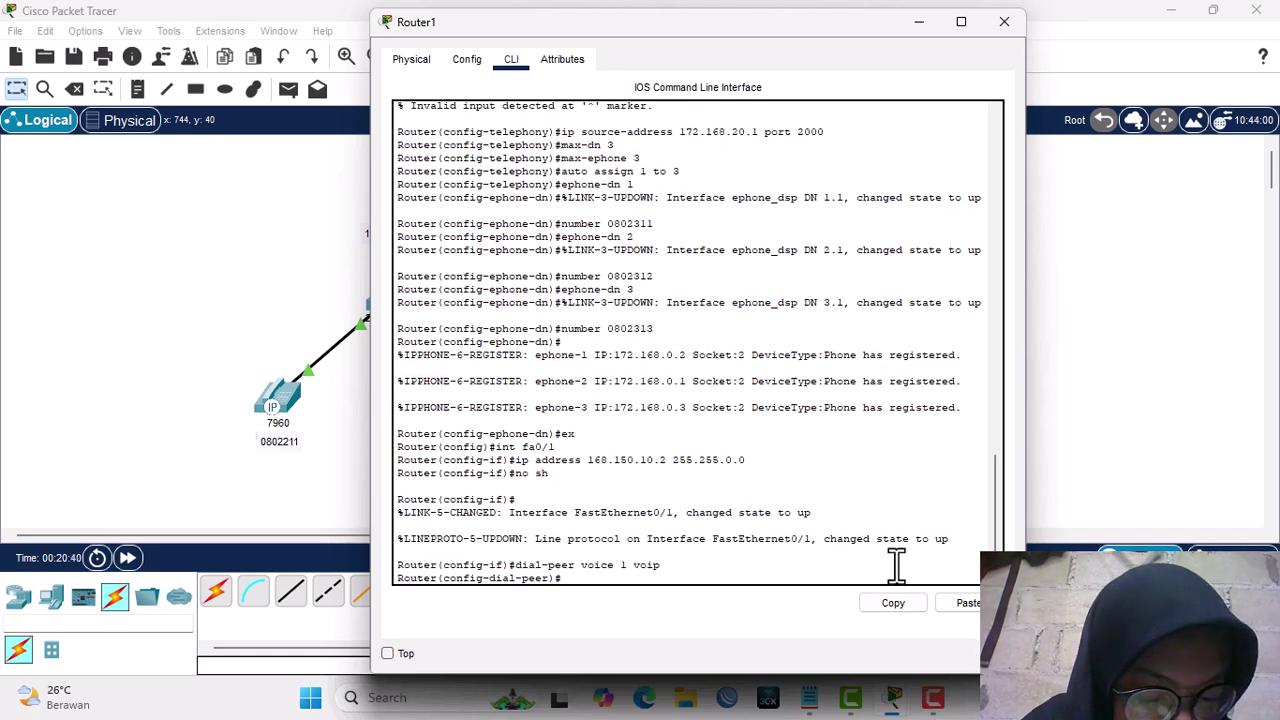
# Set the session target of Router1's dial peer 1 to ipv4:168.150.10.1.
pyautogui.write('ses')
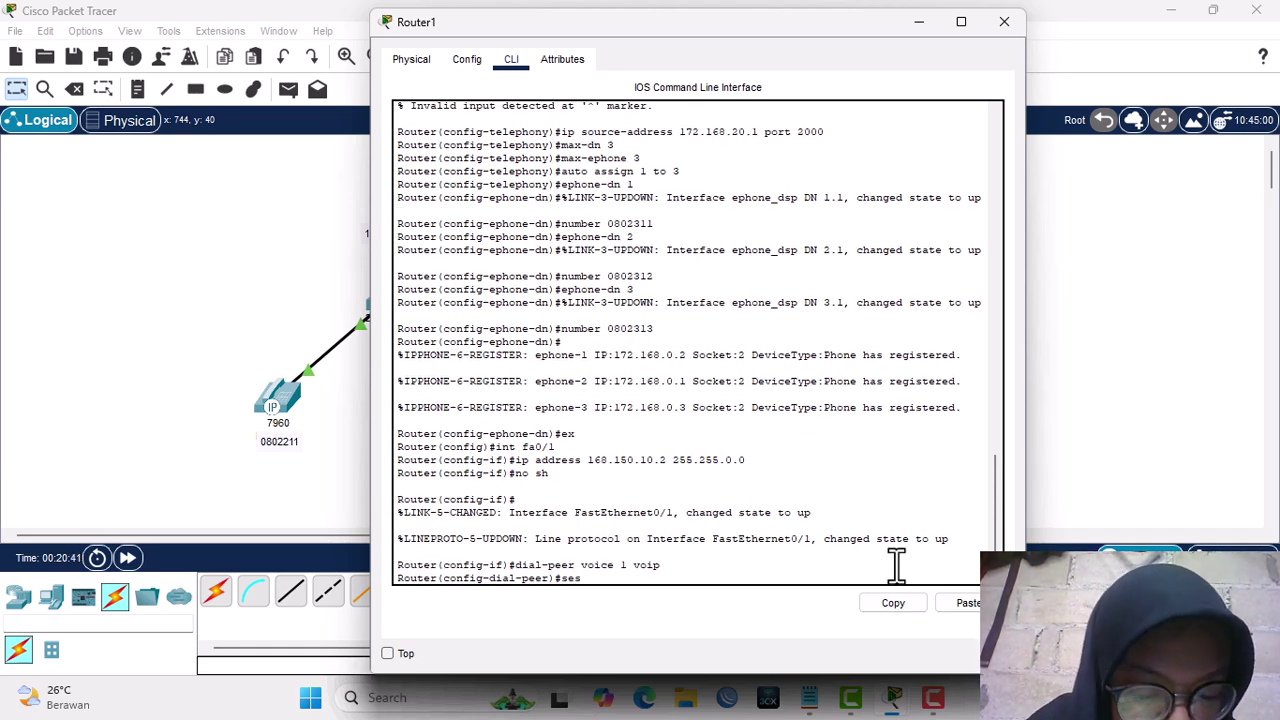
pyautogui.write('i')
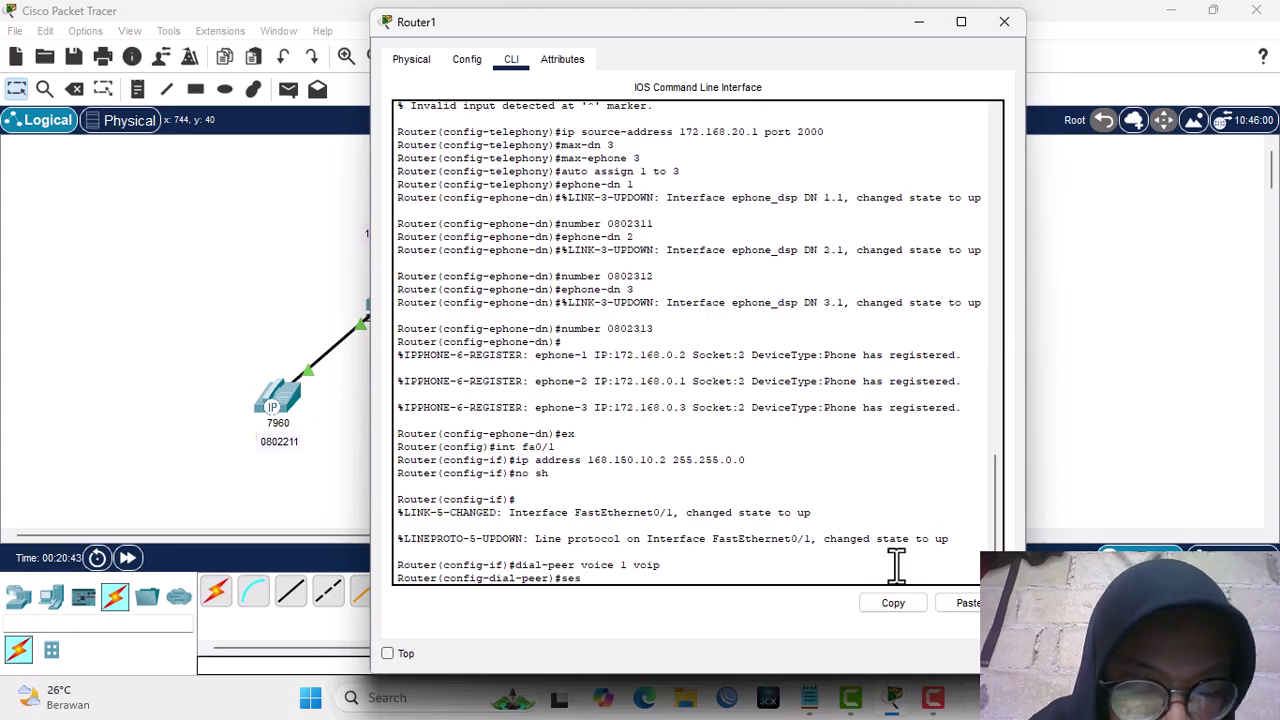
pyautogui.write('ion target')
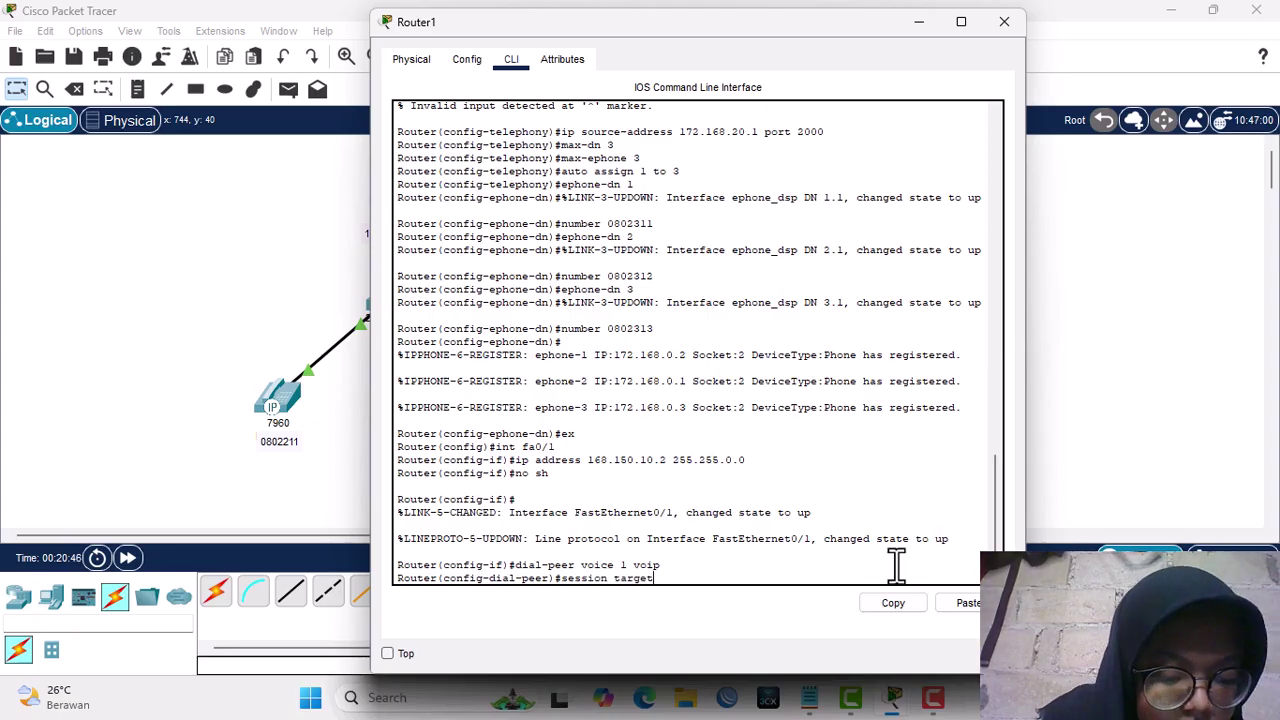
pyautogui.write(' ipv4')
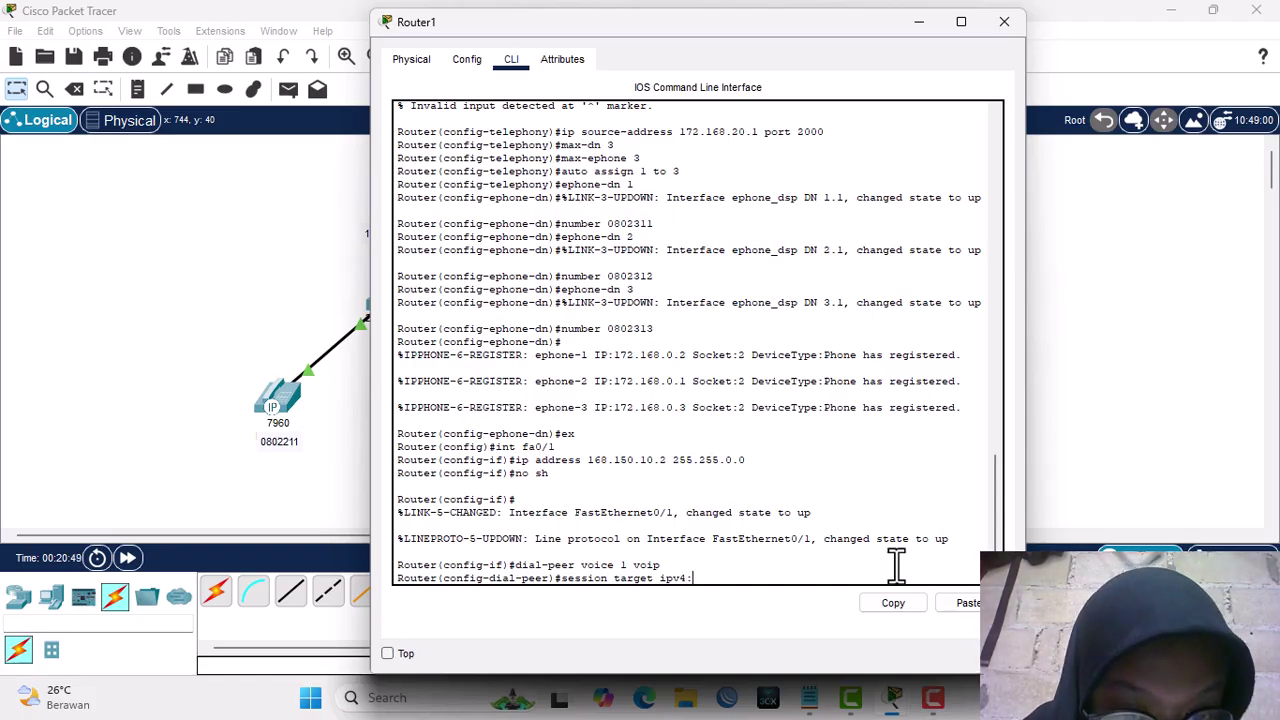
pyautogui.write(':168.150.10.1')
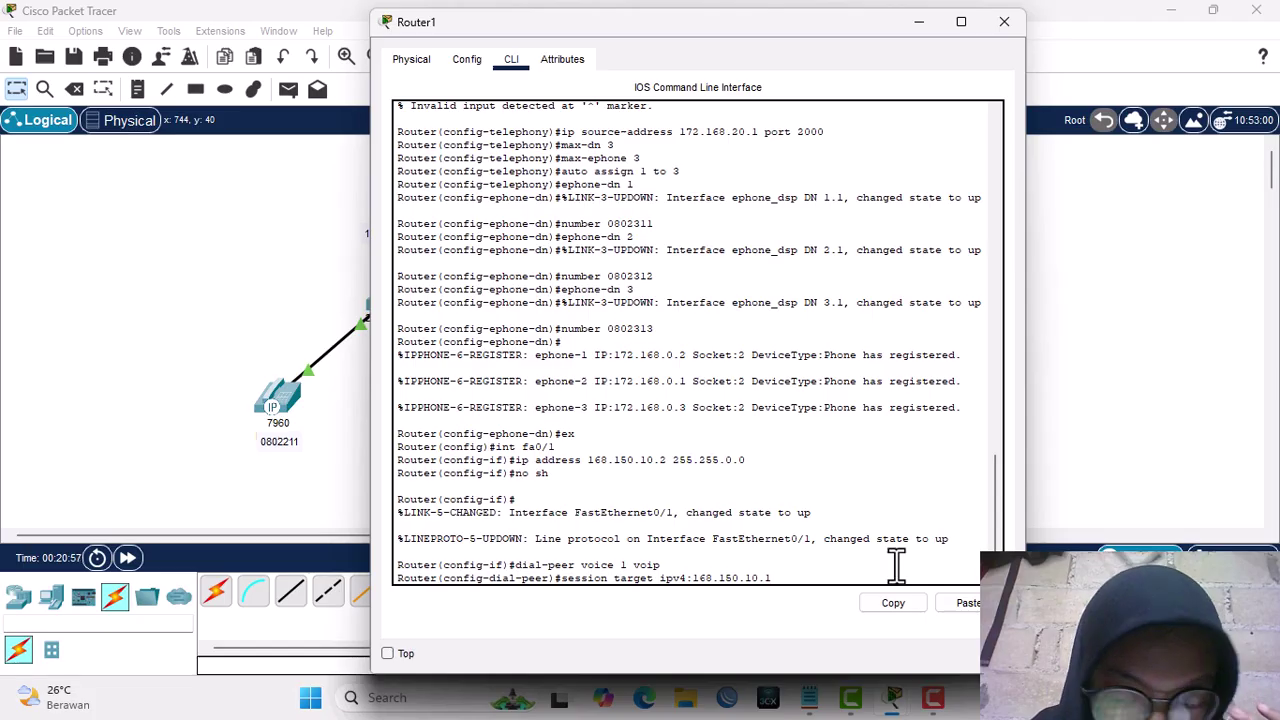
pyautogui.press('Return')
# Set the destination pattern of Router1's dial peer 1 to 08..... (08 followed by five wildcard dots).
pyautogui.write('des')
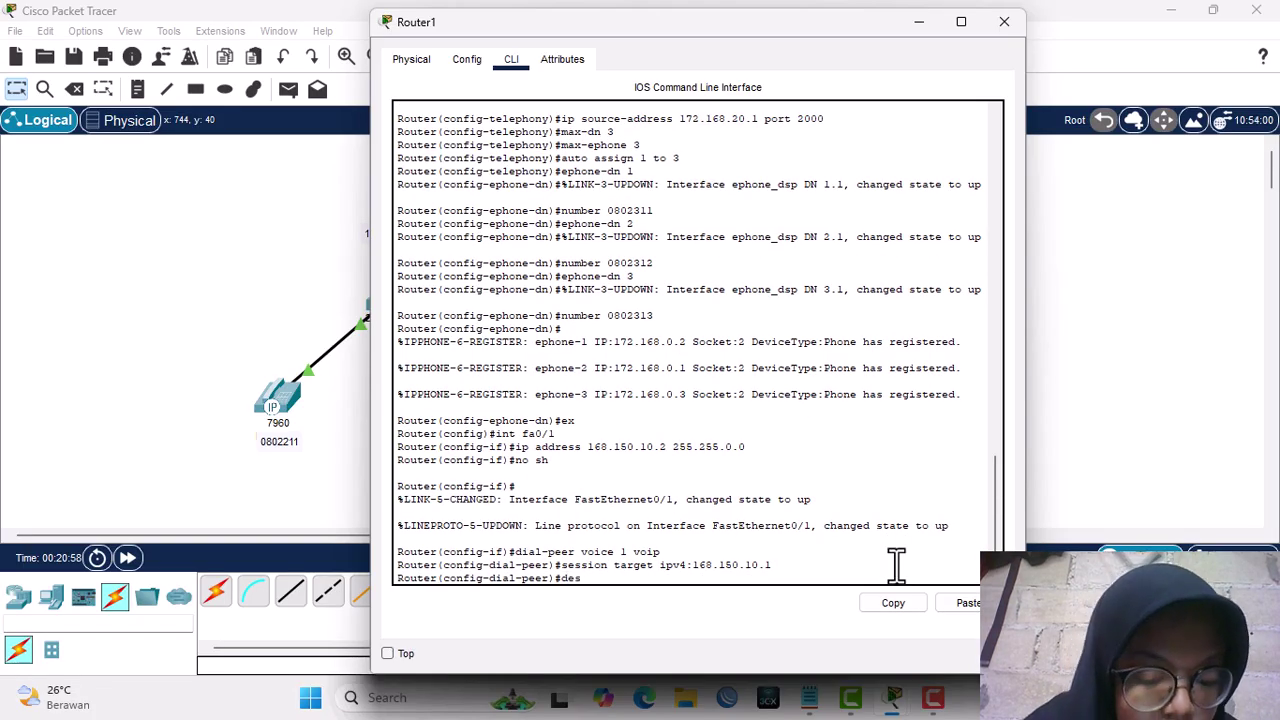
pyautogui.write('tination-pattern')
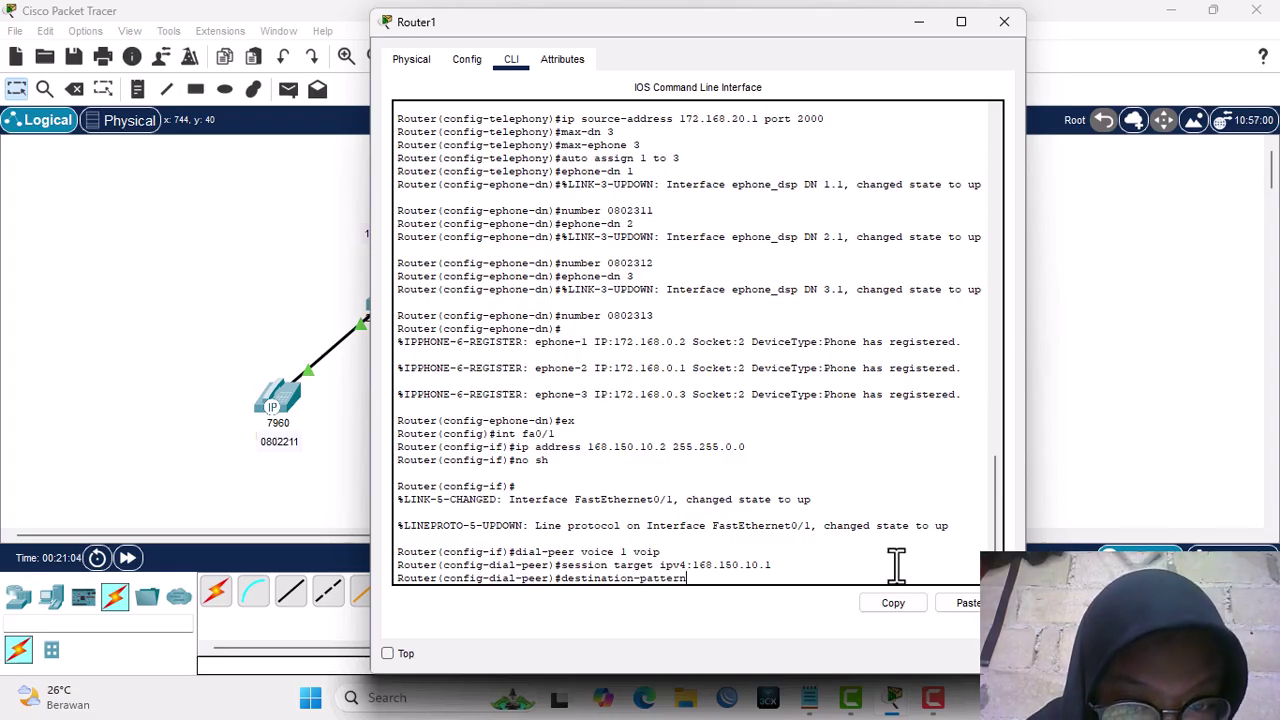
pyautogui.write('08.....')
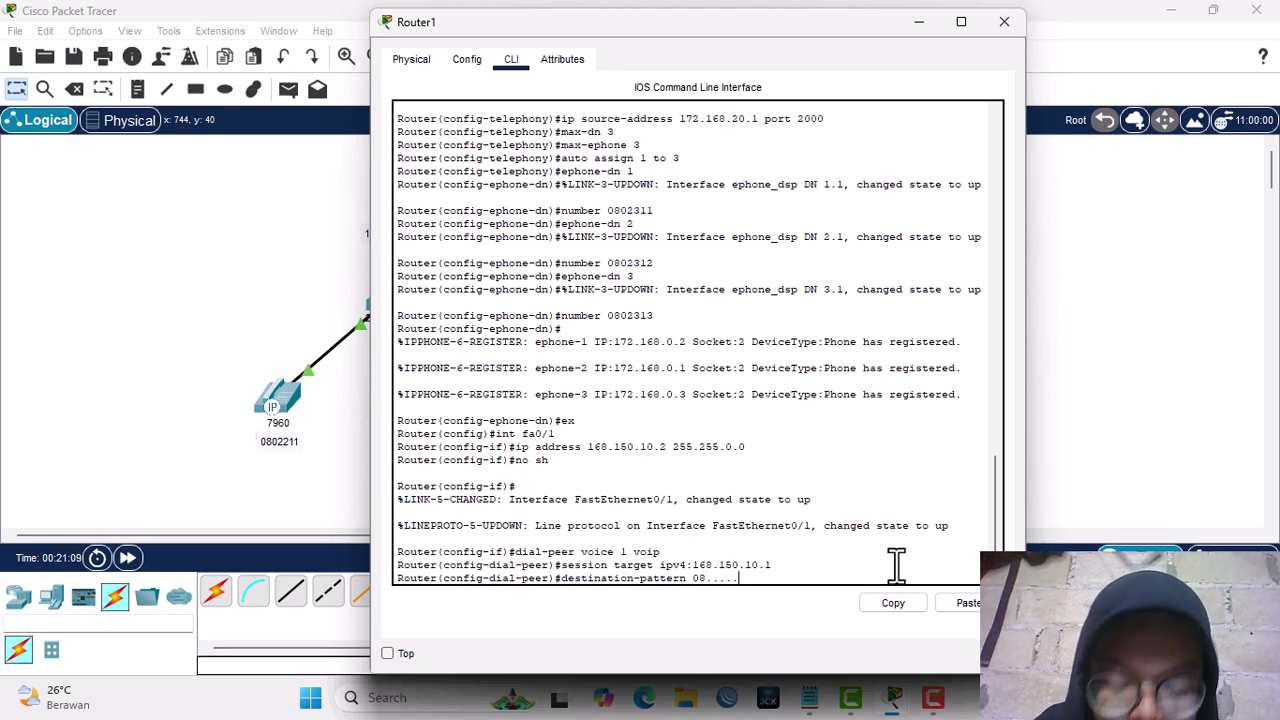
pyautogui.press('Return')
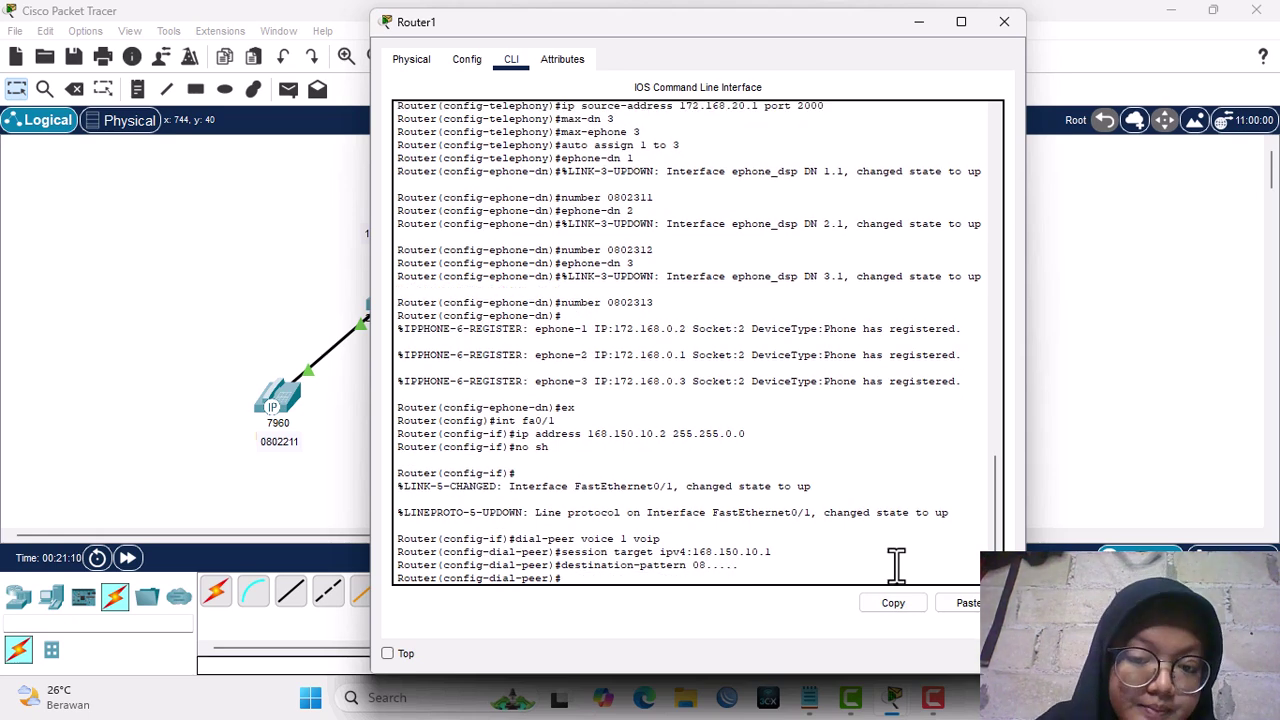
# Check the extension numbers shown on the phone displays of IP Phone0 and IP Phone1 under Switch0.
pyautogui.click(340, 268)
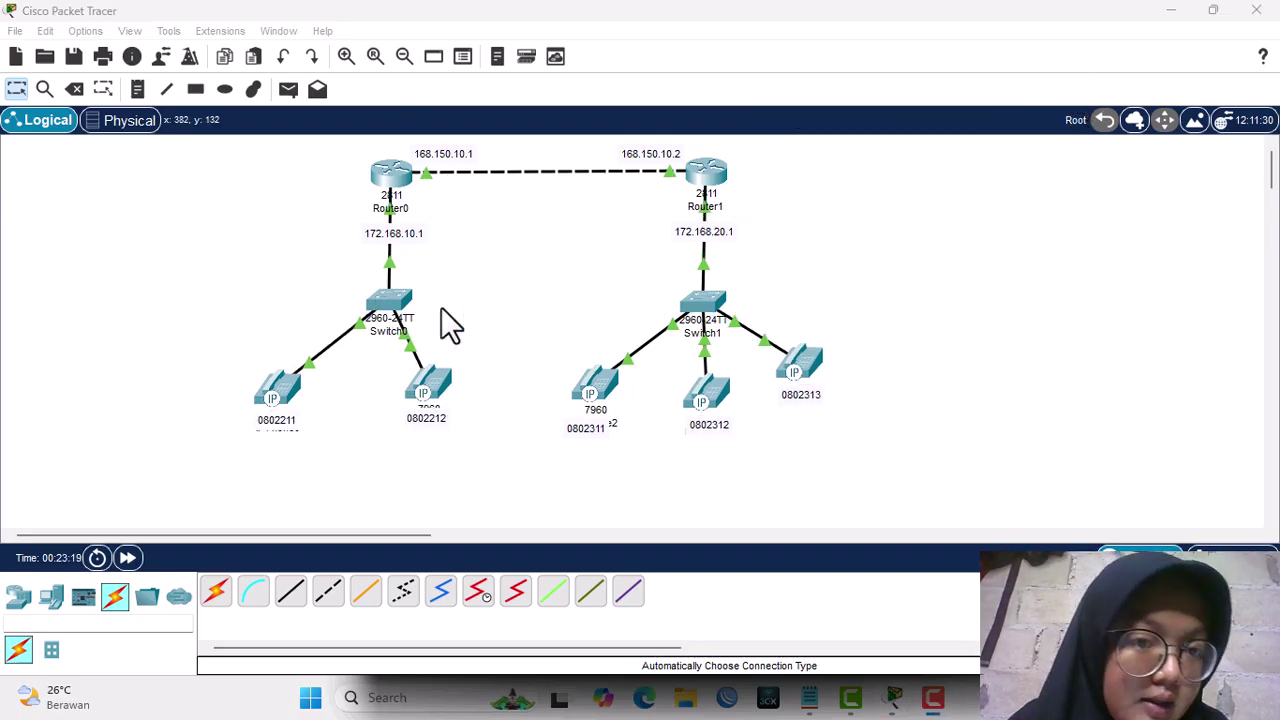
pyautogui.click(277, 410)
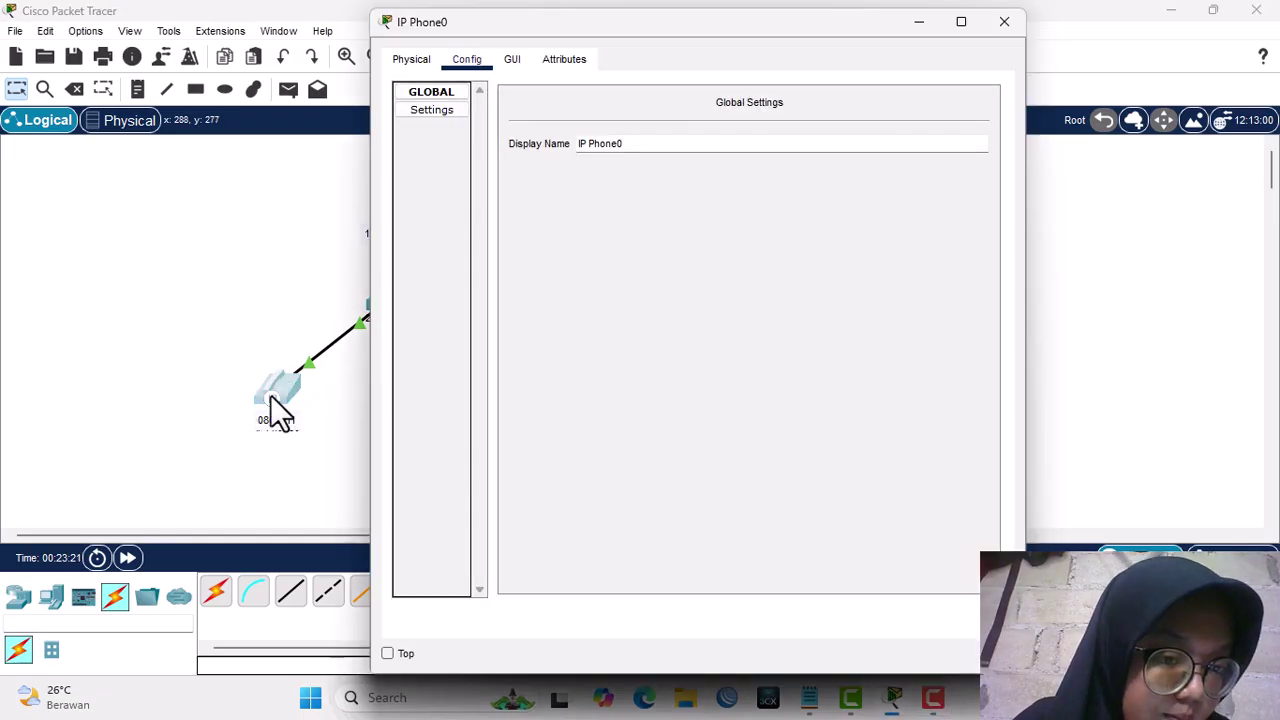
pyautogui.click(515, 62)
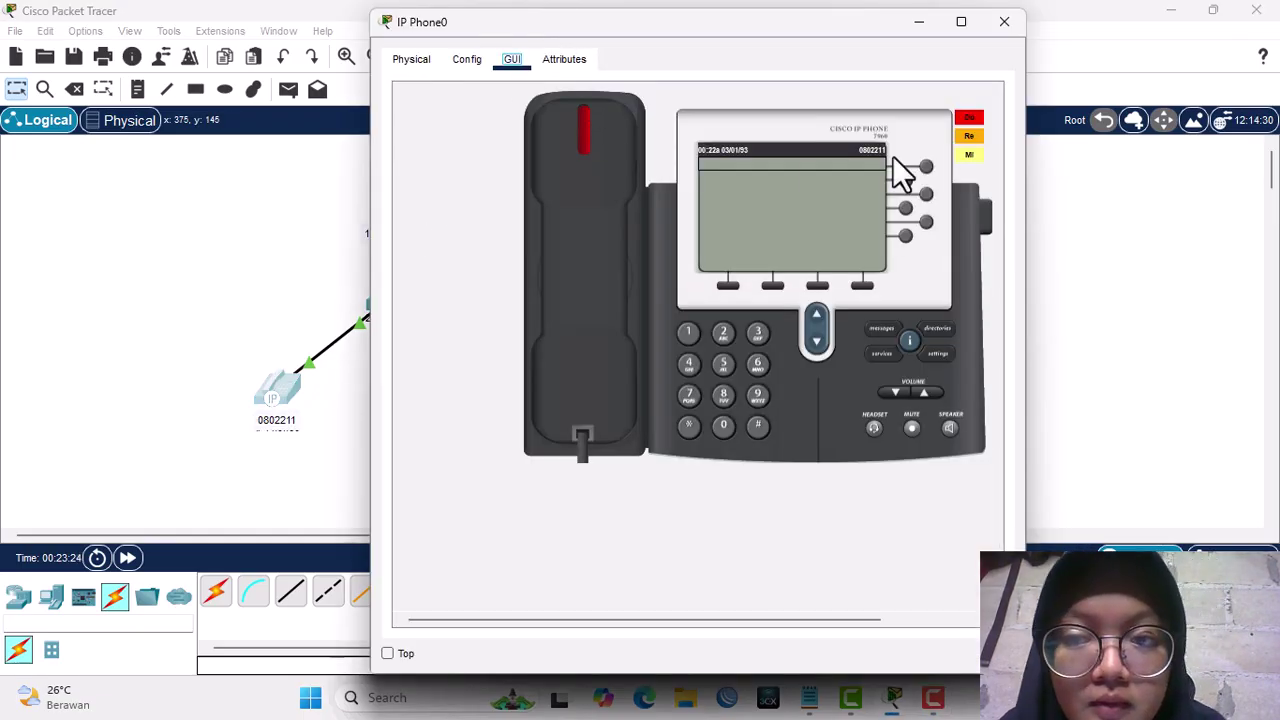
pyautogui.click(1097, 193)
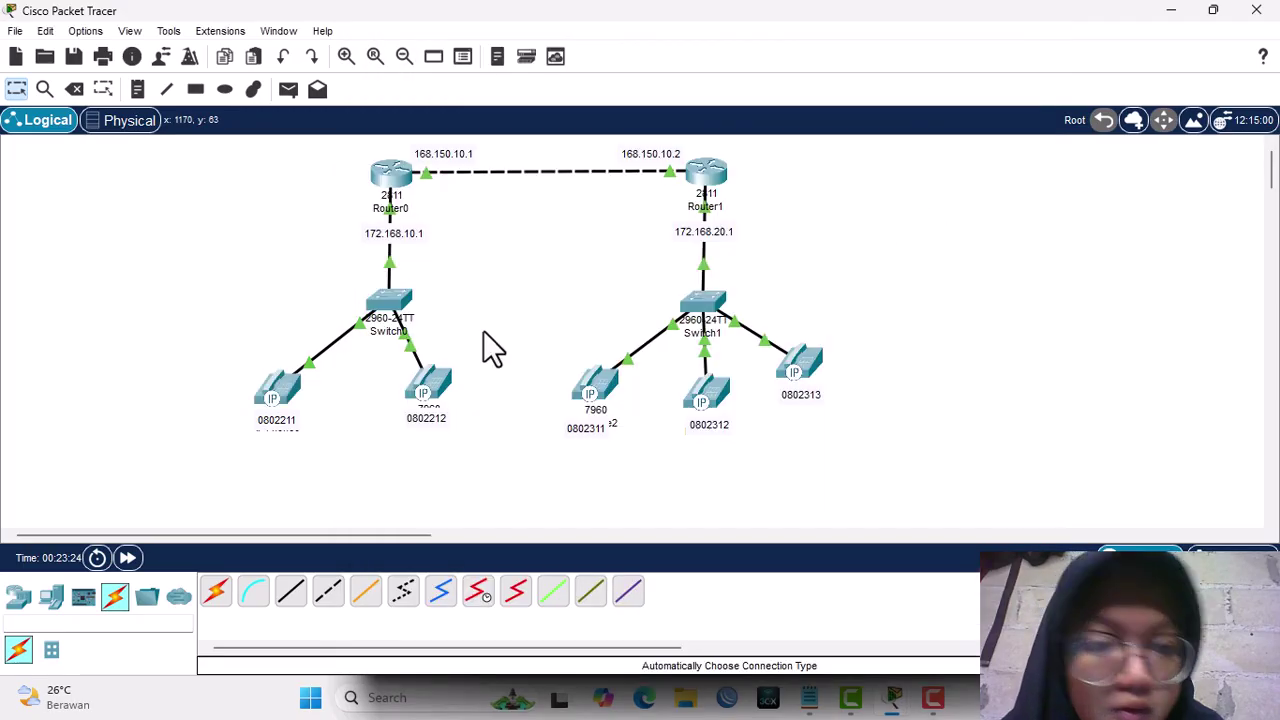
pyautogui.click(440, 393)
pyautogui.click(512, 62)
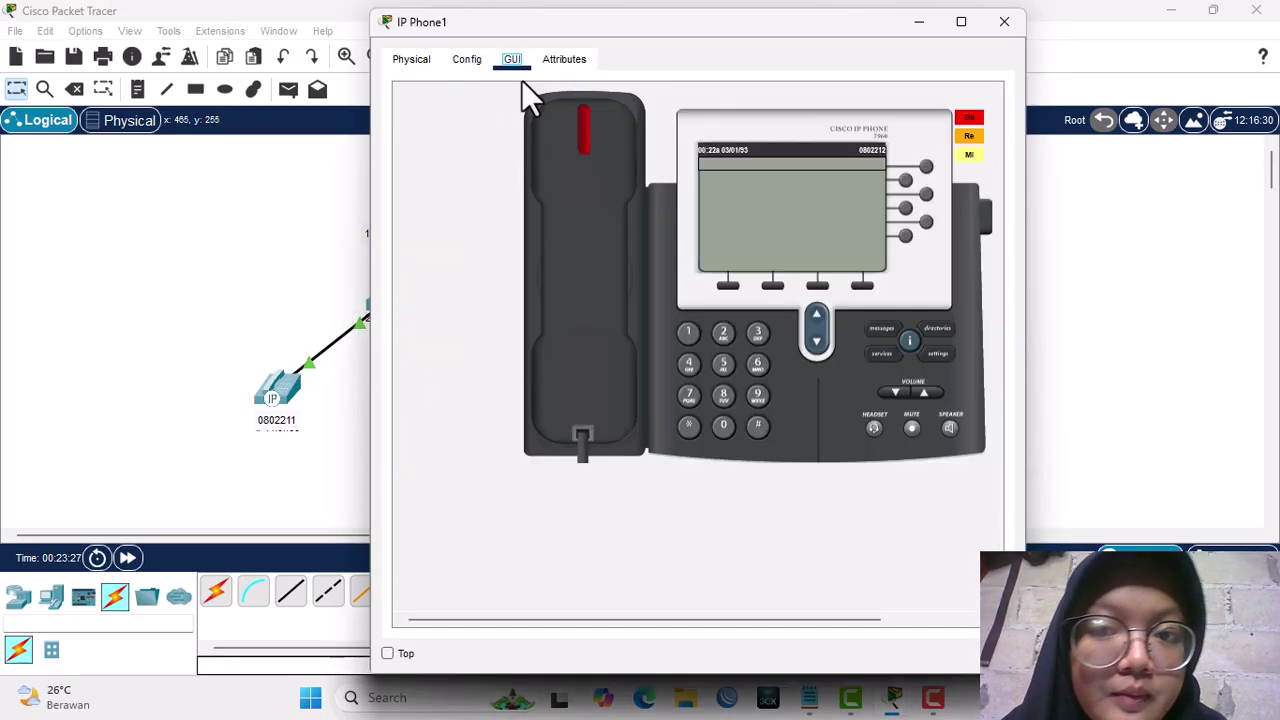
pyautogui.click(1106, 190)
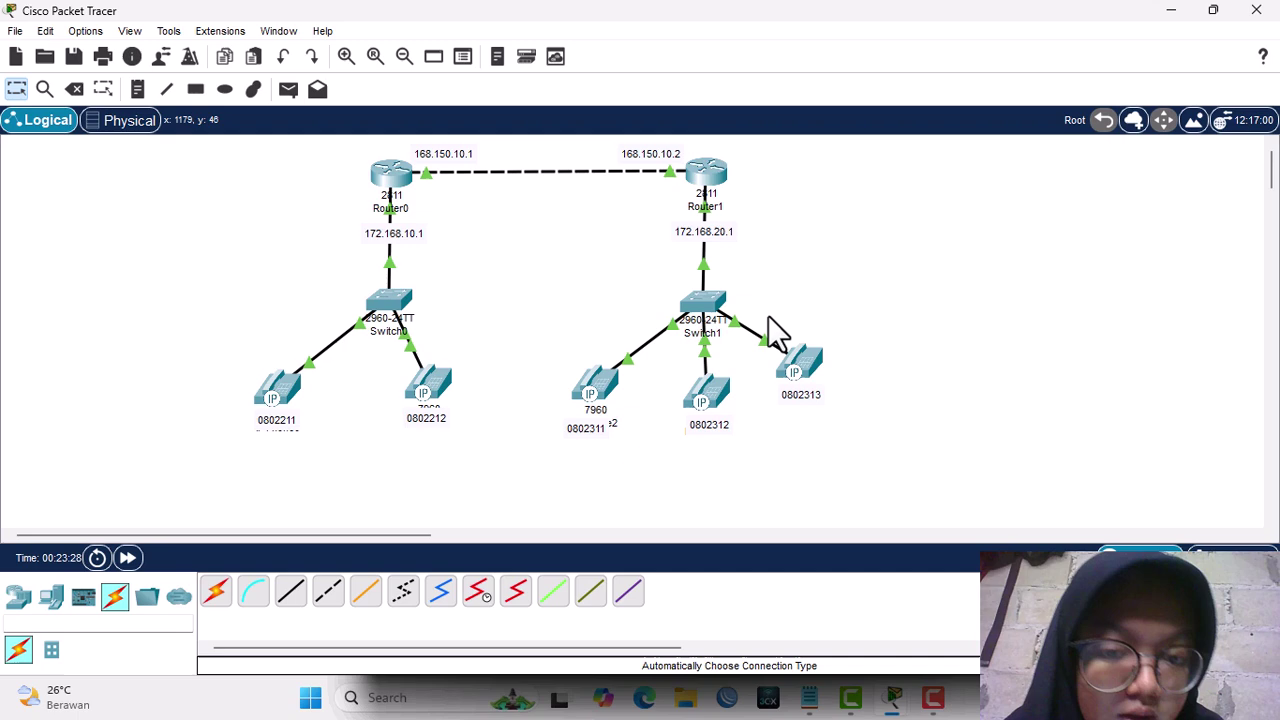
# Check the extension numbers shown on the phone displays of IP Phone2, IP Phone3 and IP Phone4 under Switch1.
pyautogui.click(612, 389)
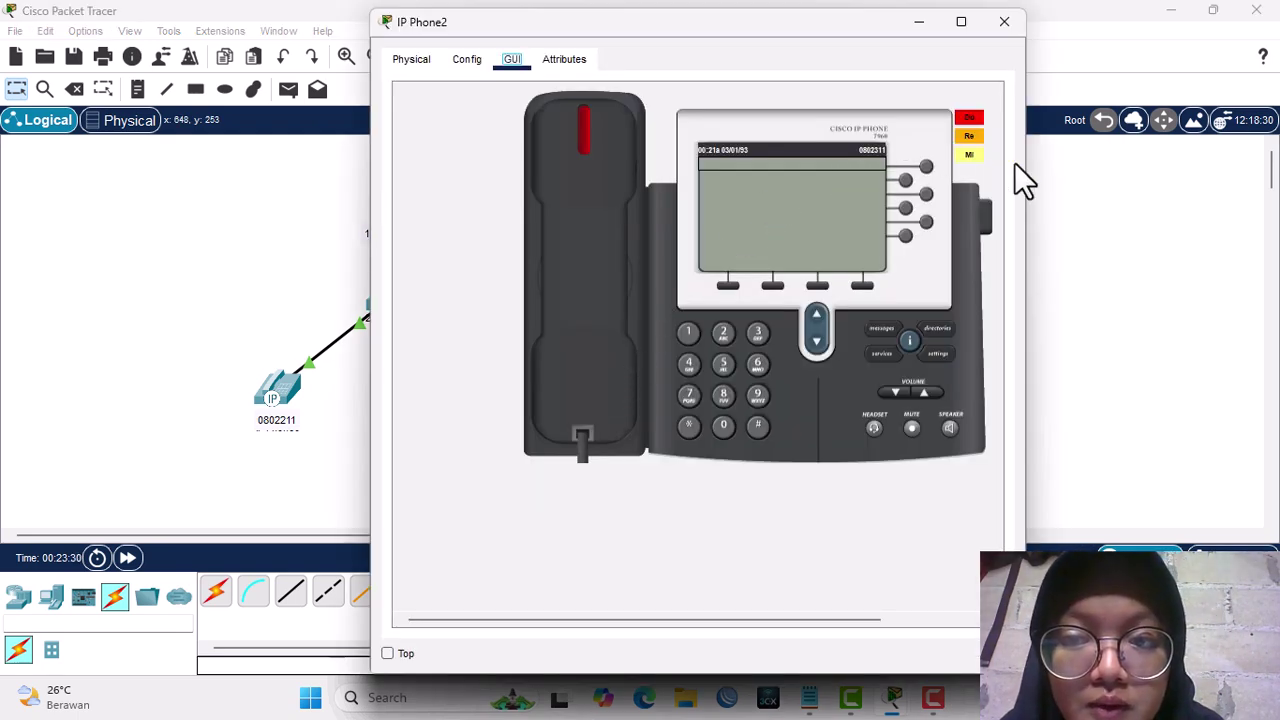
pyautogui.click(1067, 168)
pyautogui.click(716, 393)
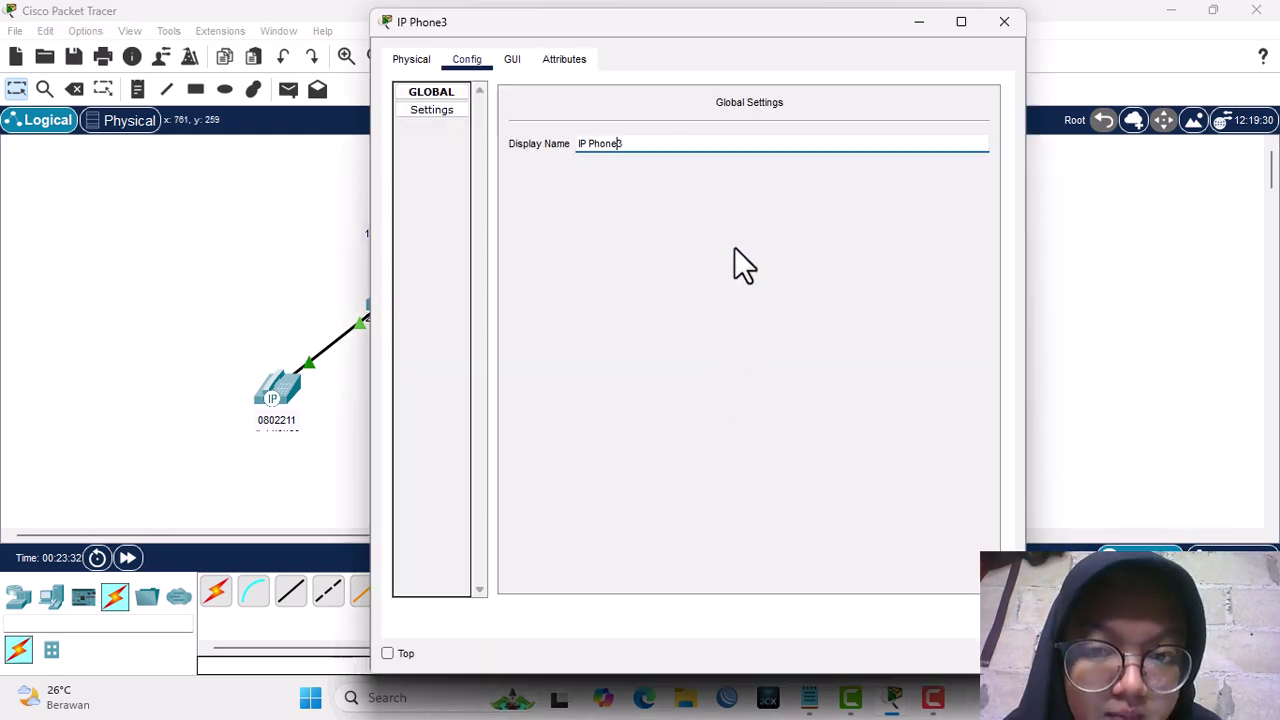
pyautogui.click(512, 60)
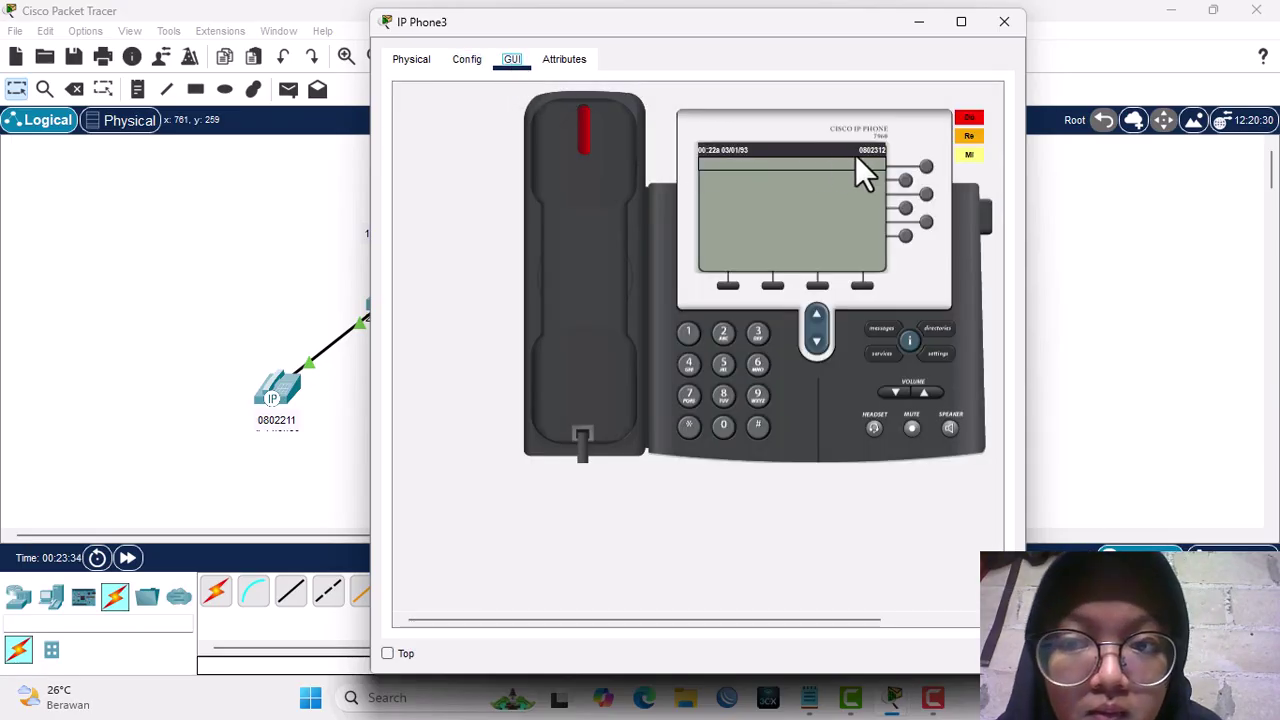
pyautogui.click(1104, 186)
pyautogui.click(806, 364)
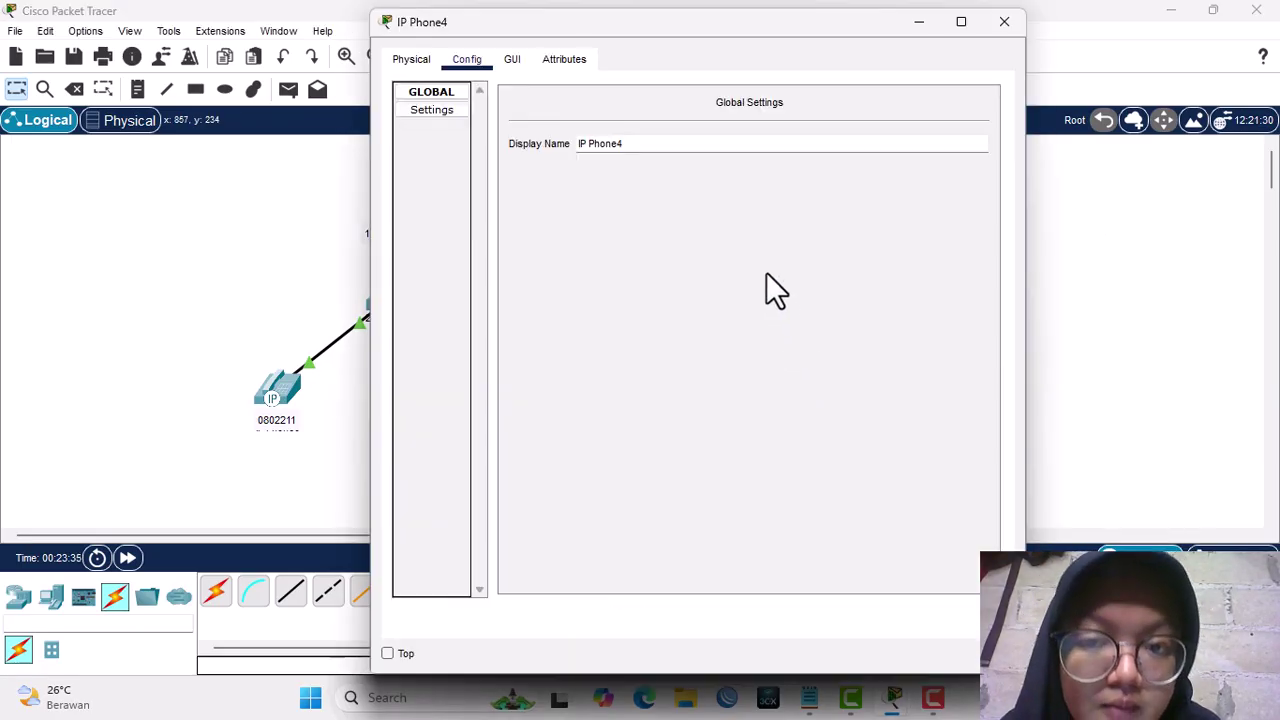
pyautogui.click(512, 60)
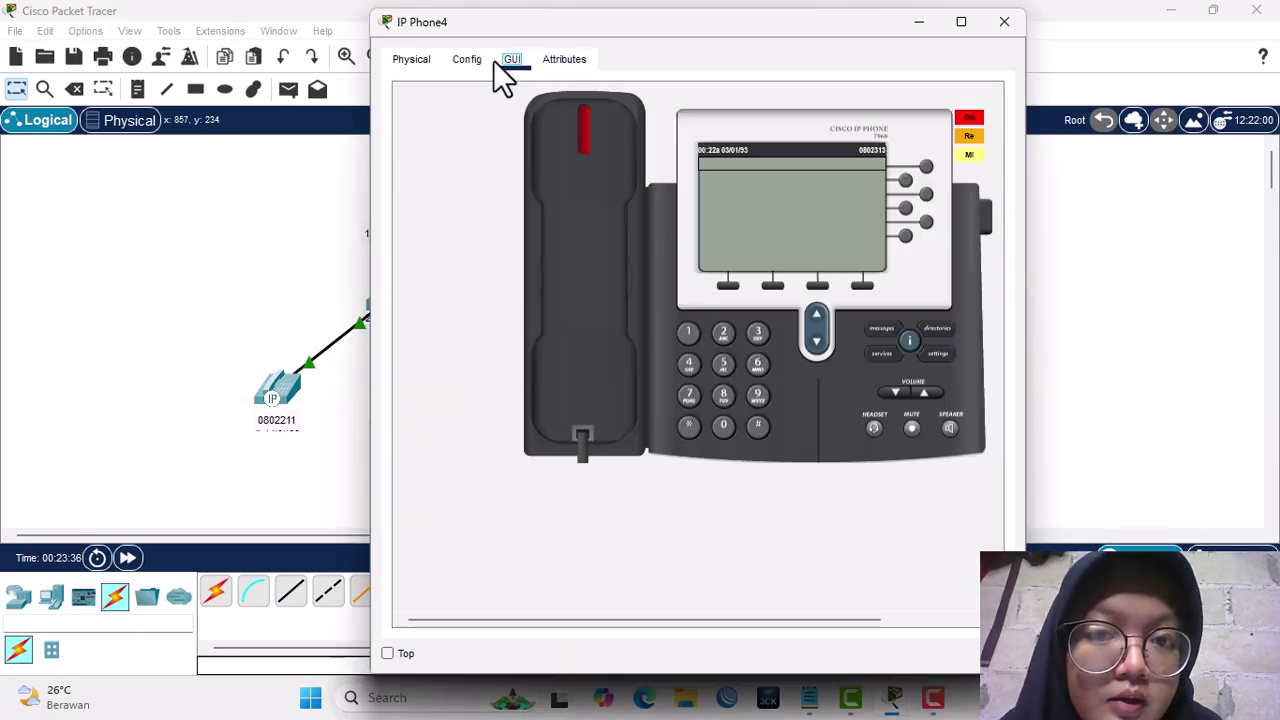
pyautogui.click(1041, 203)
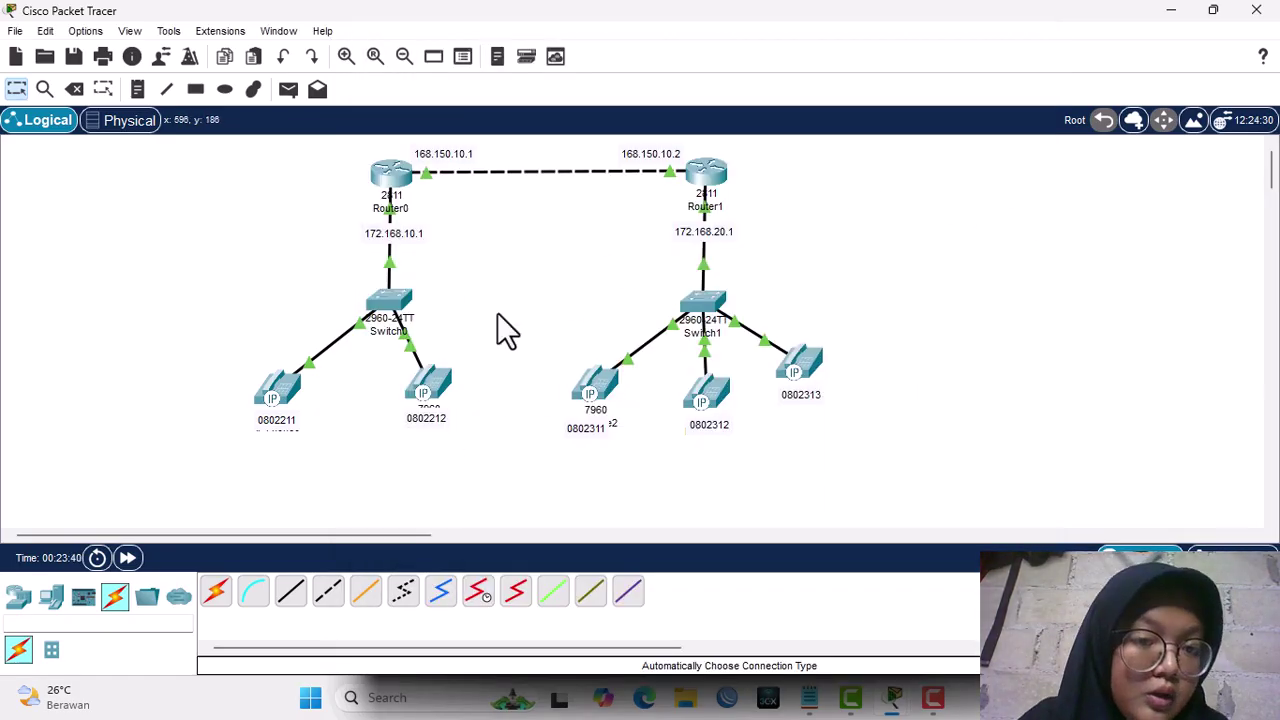
# Place a test call from IP Phone0 to IP Phone1's extension and lift the handset.
pyautogui.click(290, 405)
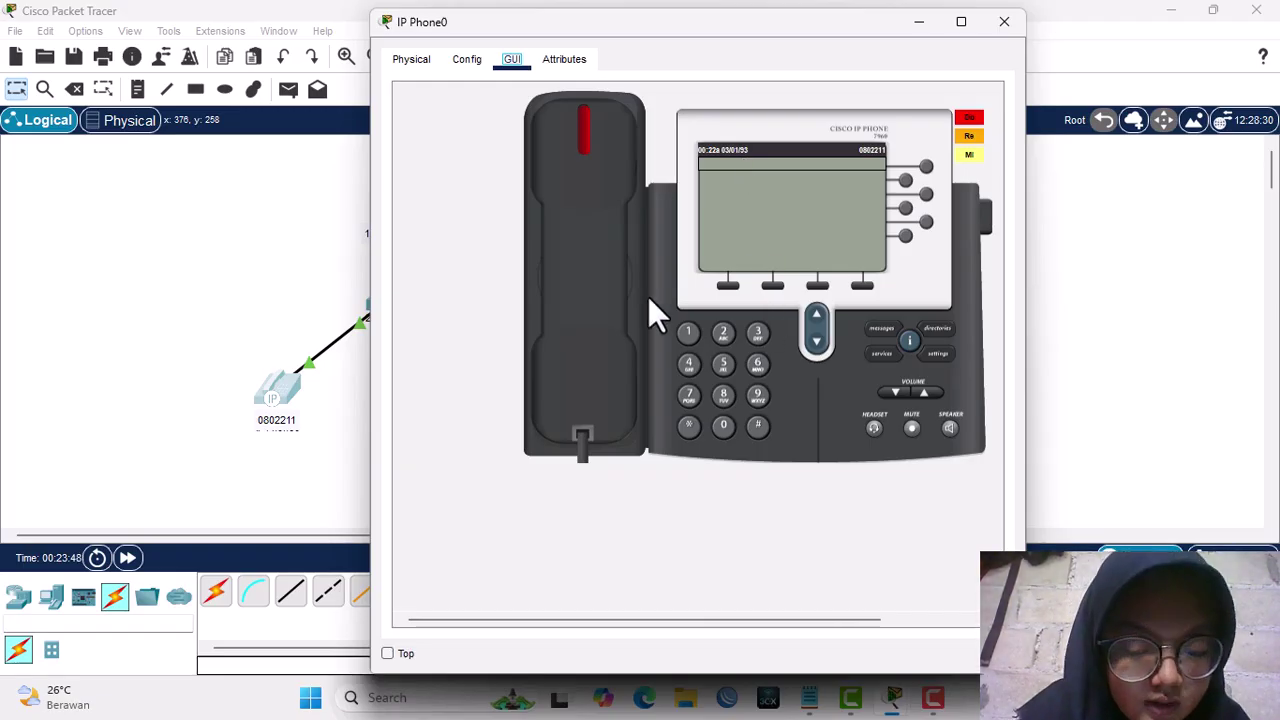
pyautogui.write('080')
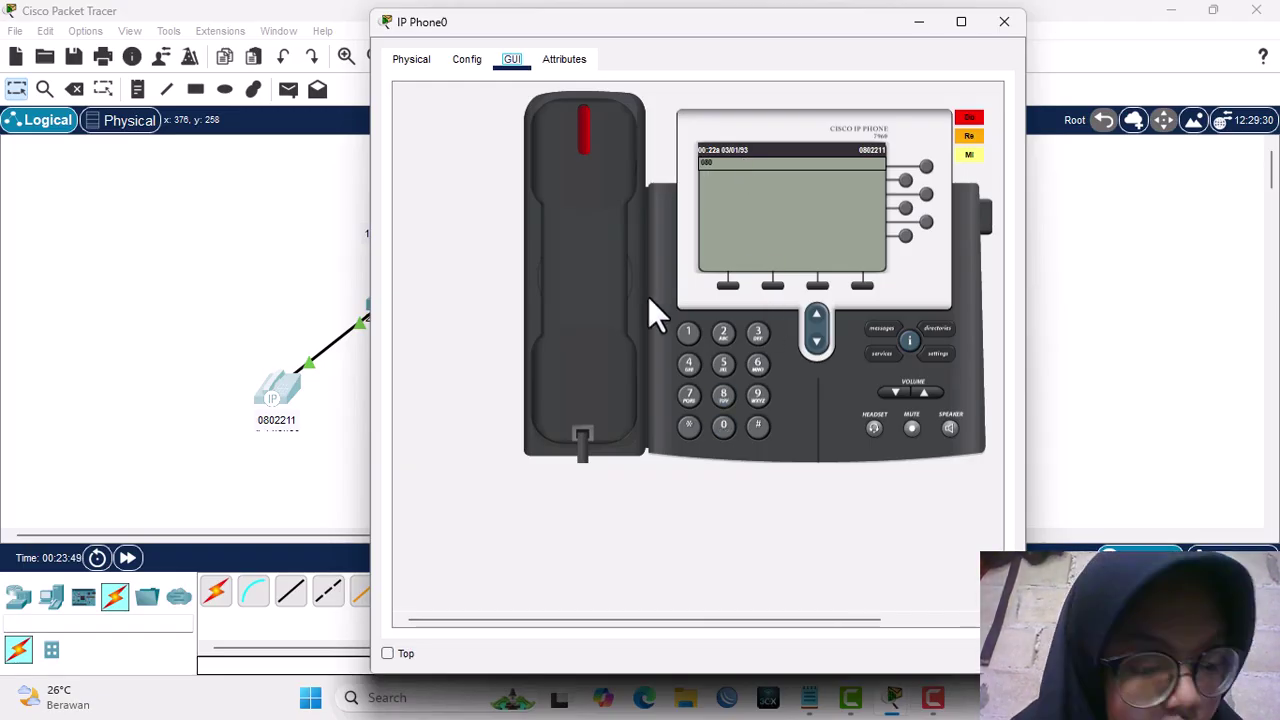
pyautogui.write('2212')
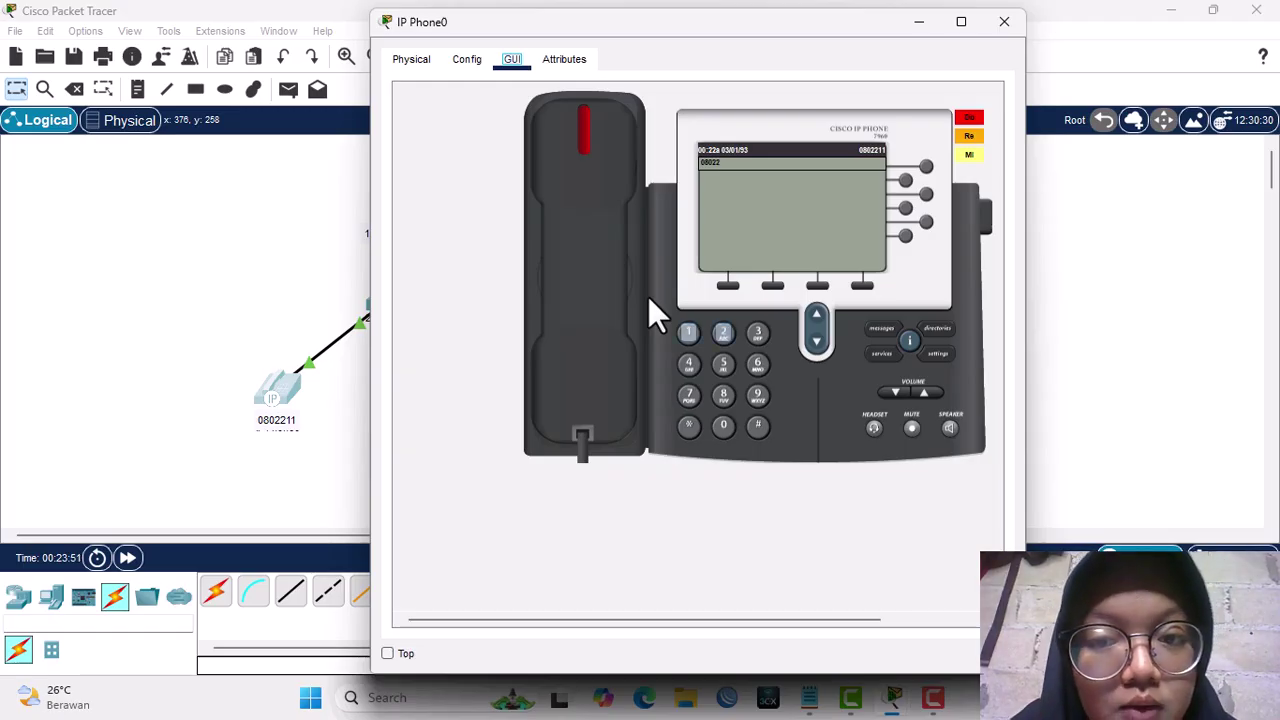
pyautogui.click(602, 248)
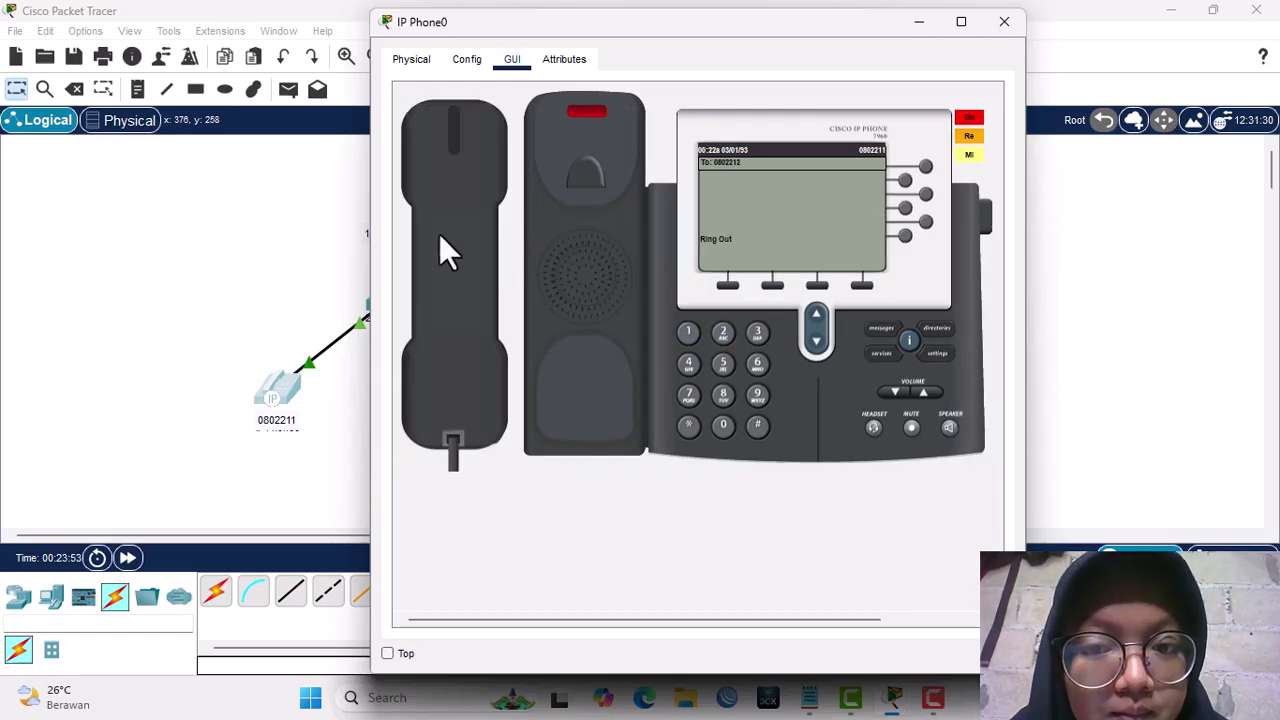
# Answer the incoming call on IP Phone1 by lifting its handset.
pyautogui.click(352, 212)
pyautogui.click(428, 385)
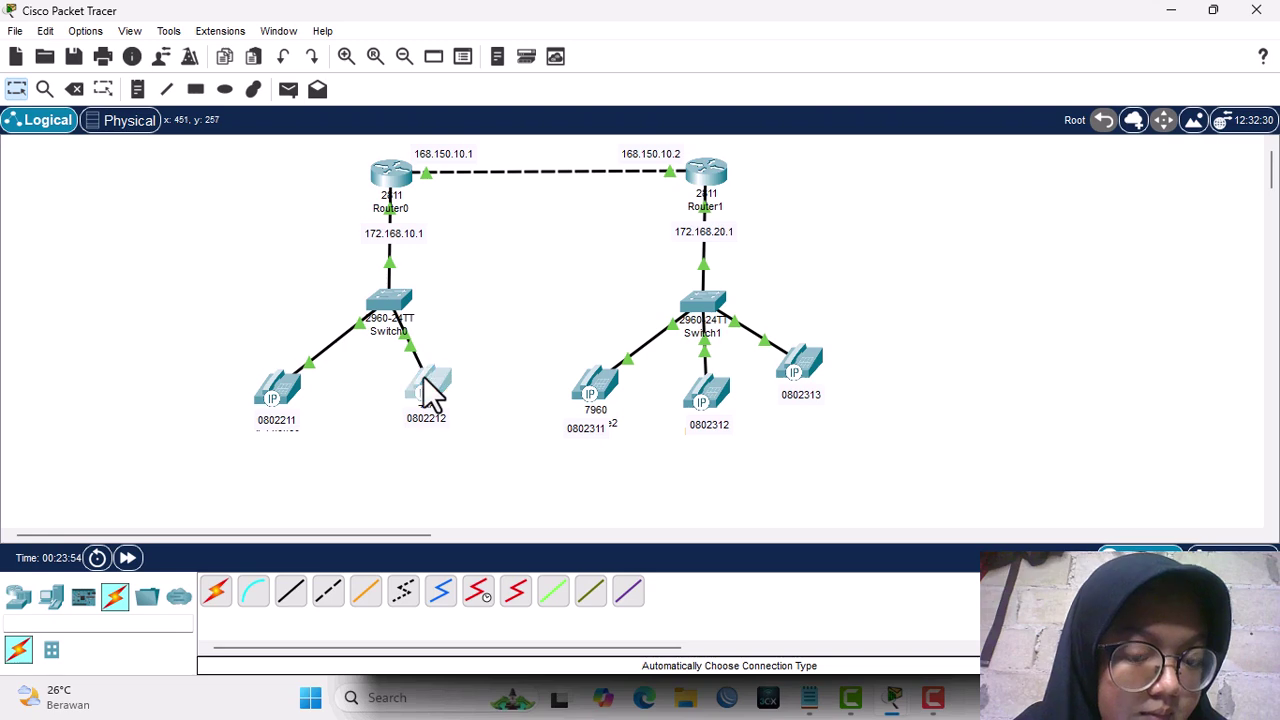
pyautogui.click(560, 190)
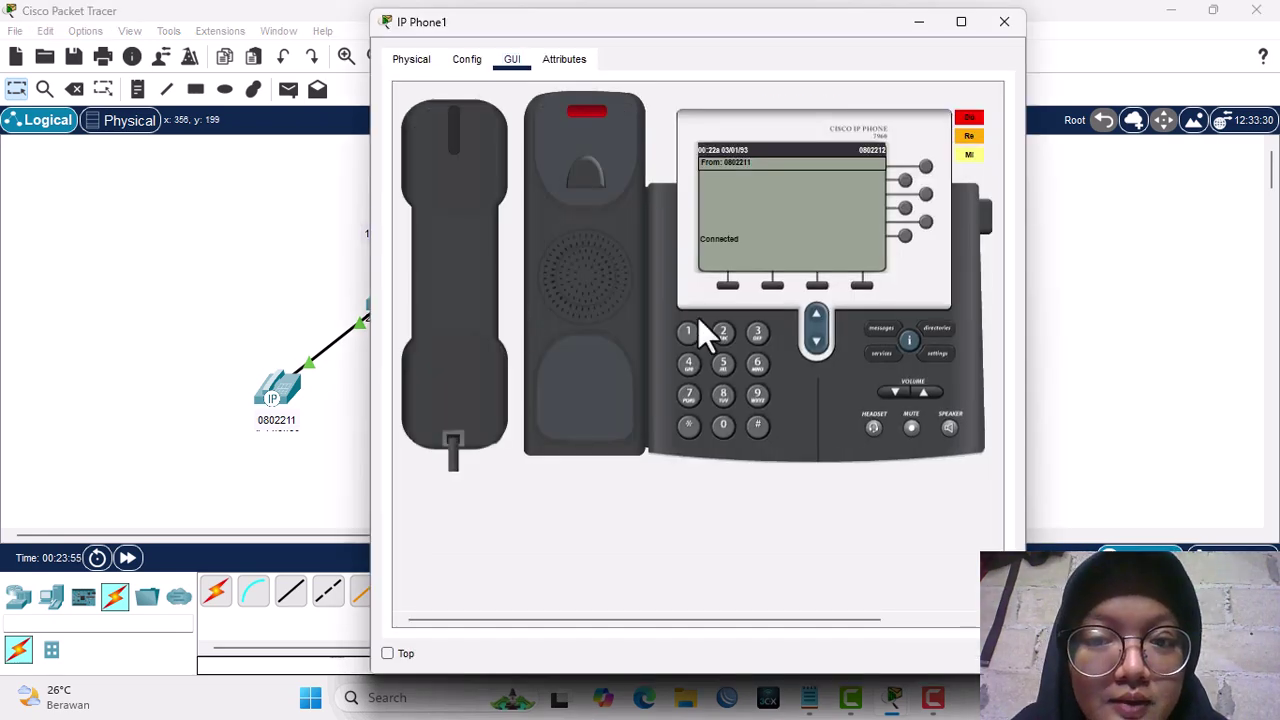
# End the test call by hanging up the handset on IP Phone0.
pyautogui.click(323, 212)
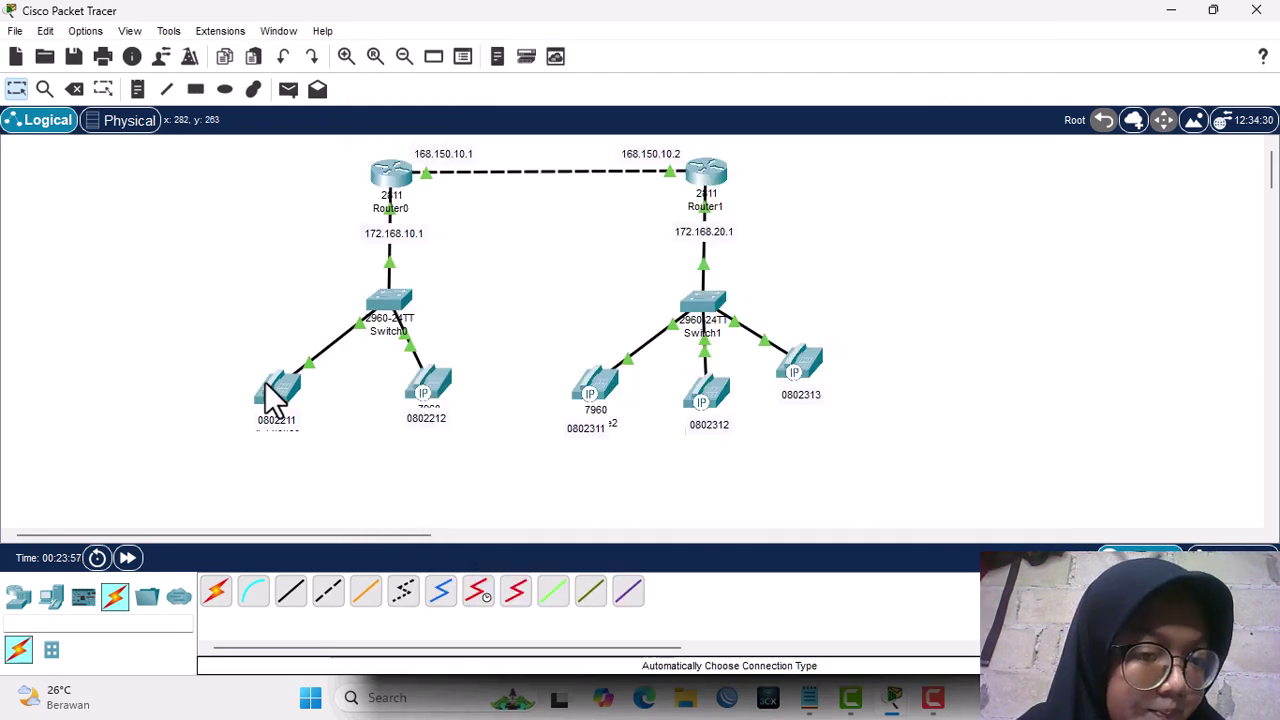
pyautogui.click(277, 388)
pyautogui.click(475, 216)
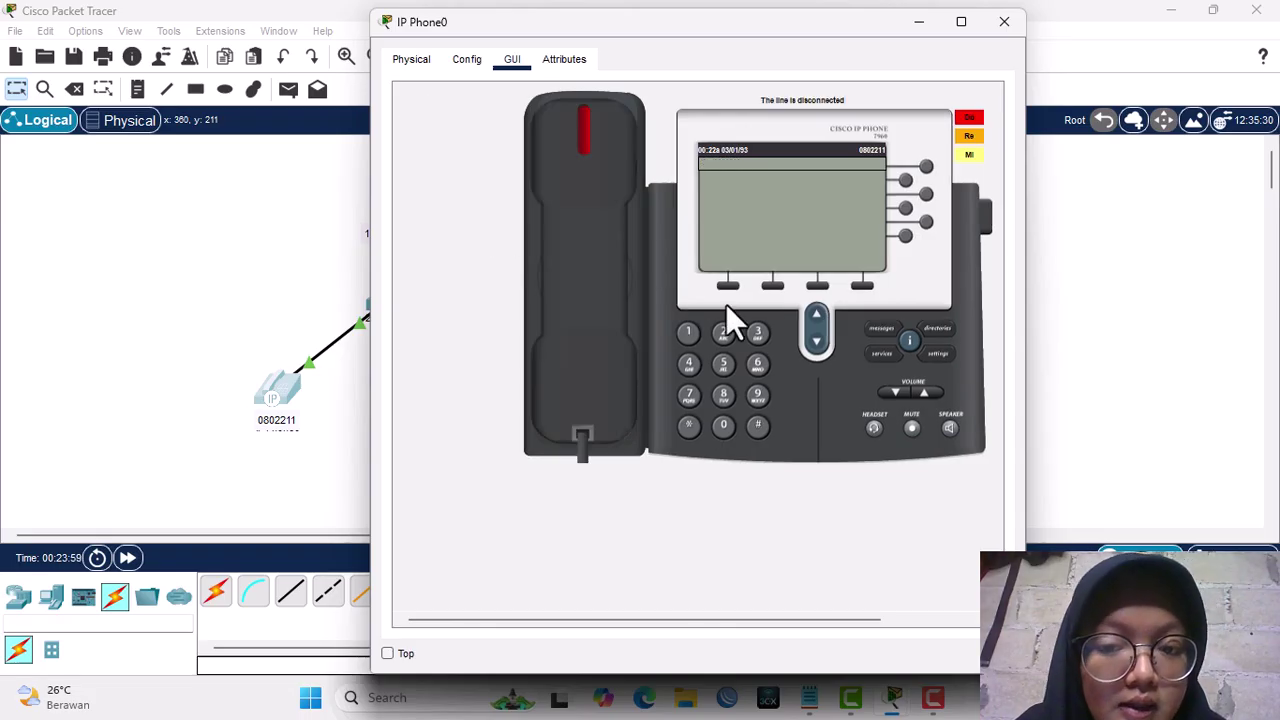
# Place a test call from IP Phone0 to IP Phone2's extension under Switch1 and lift the handset.
pyautogui.write('08')
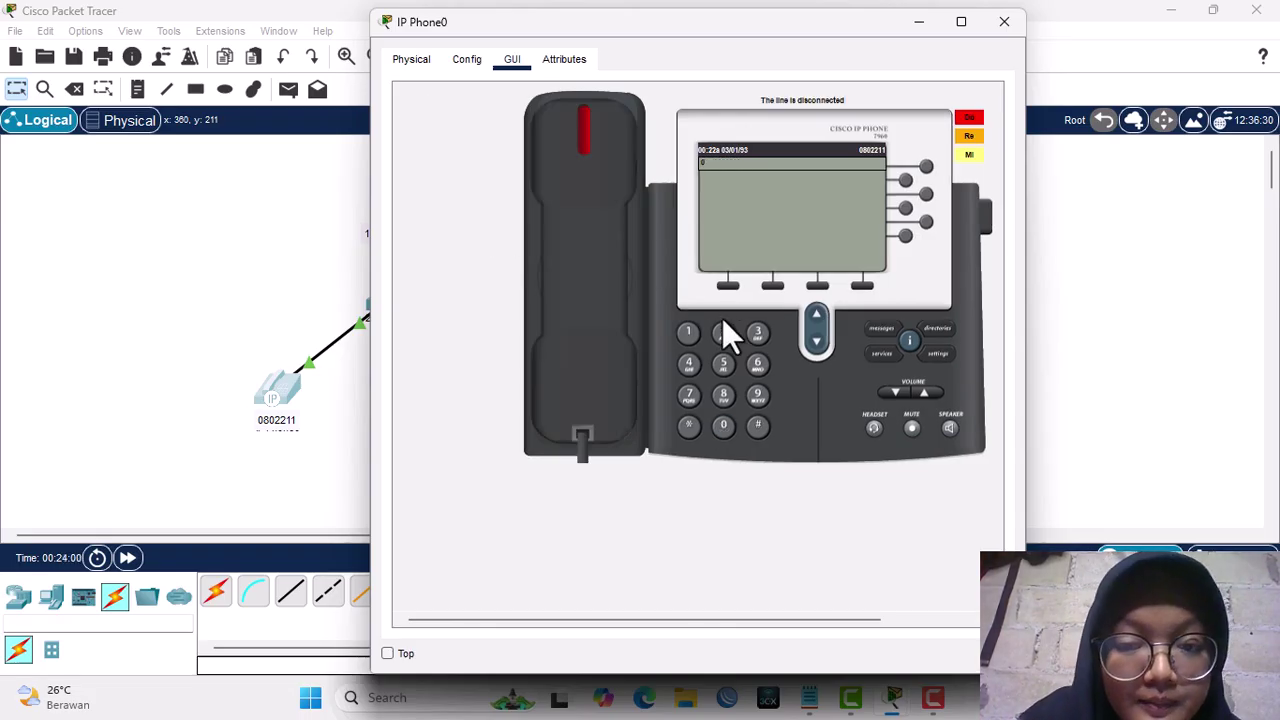
pyautogui.write('0')
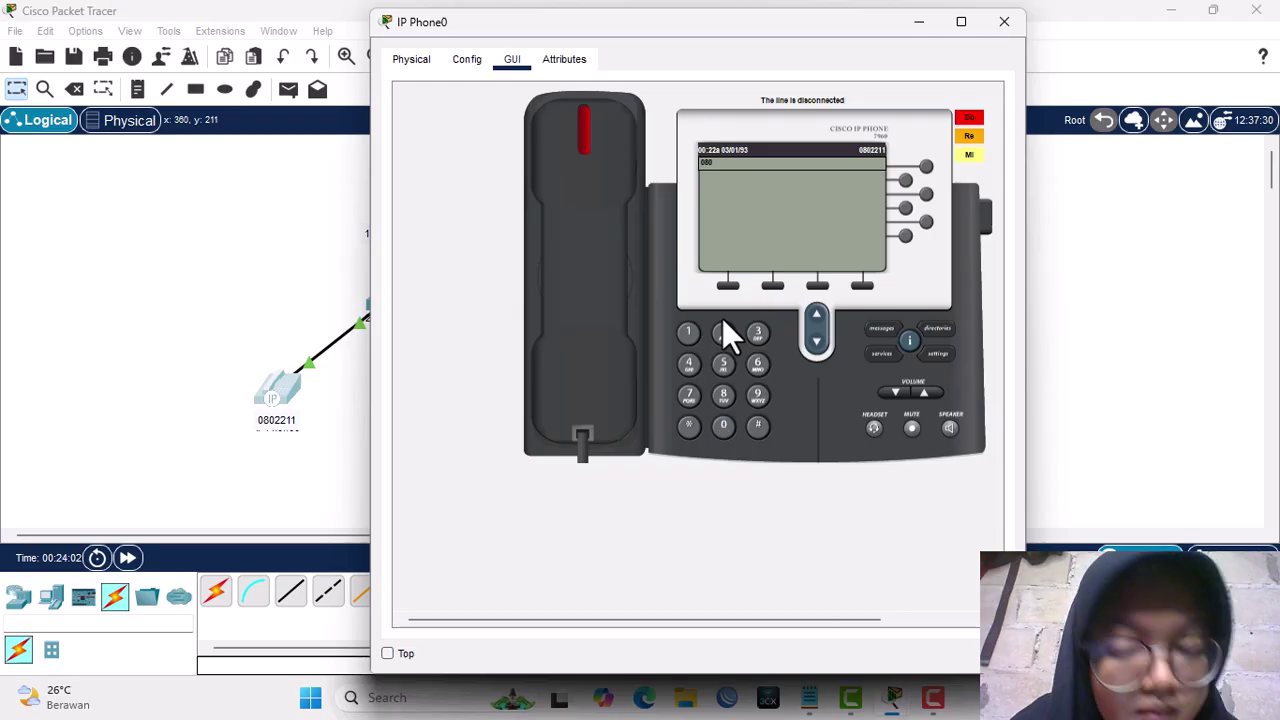
pyautogui.write('23')
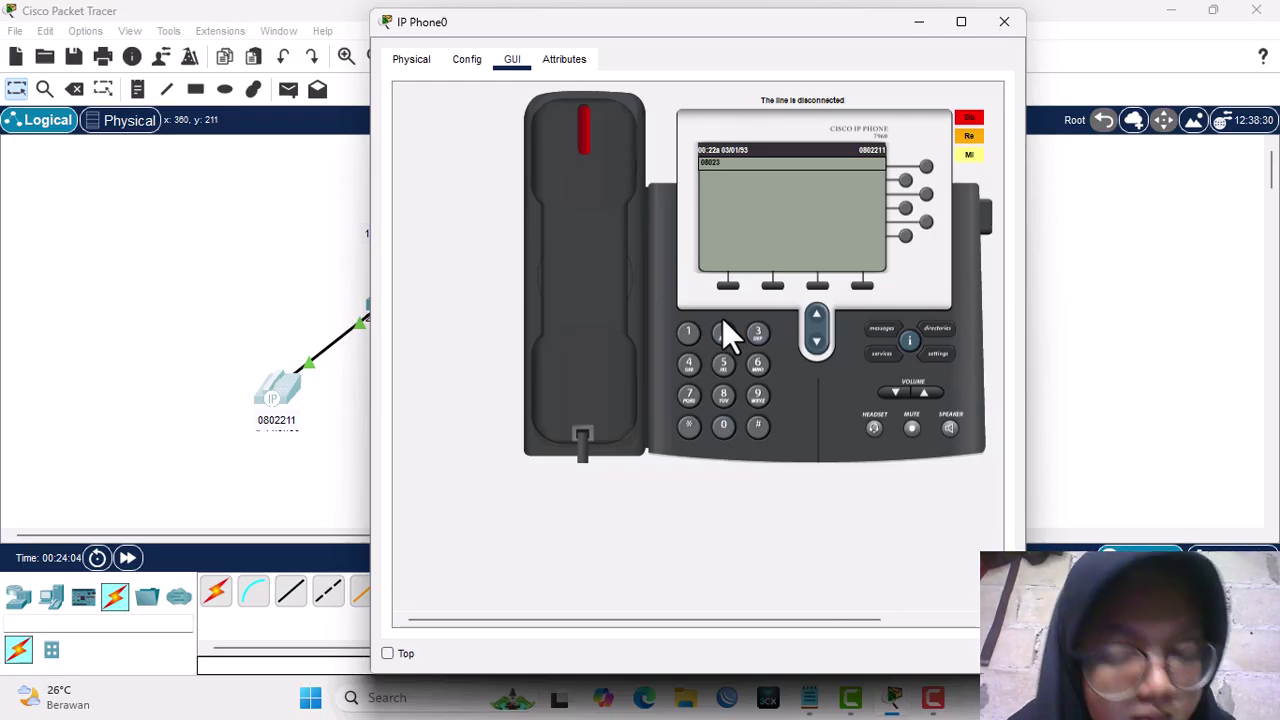
pyautogui.write('11')
pyautogui.click(605, 227)
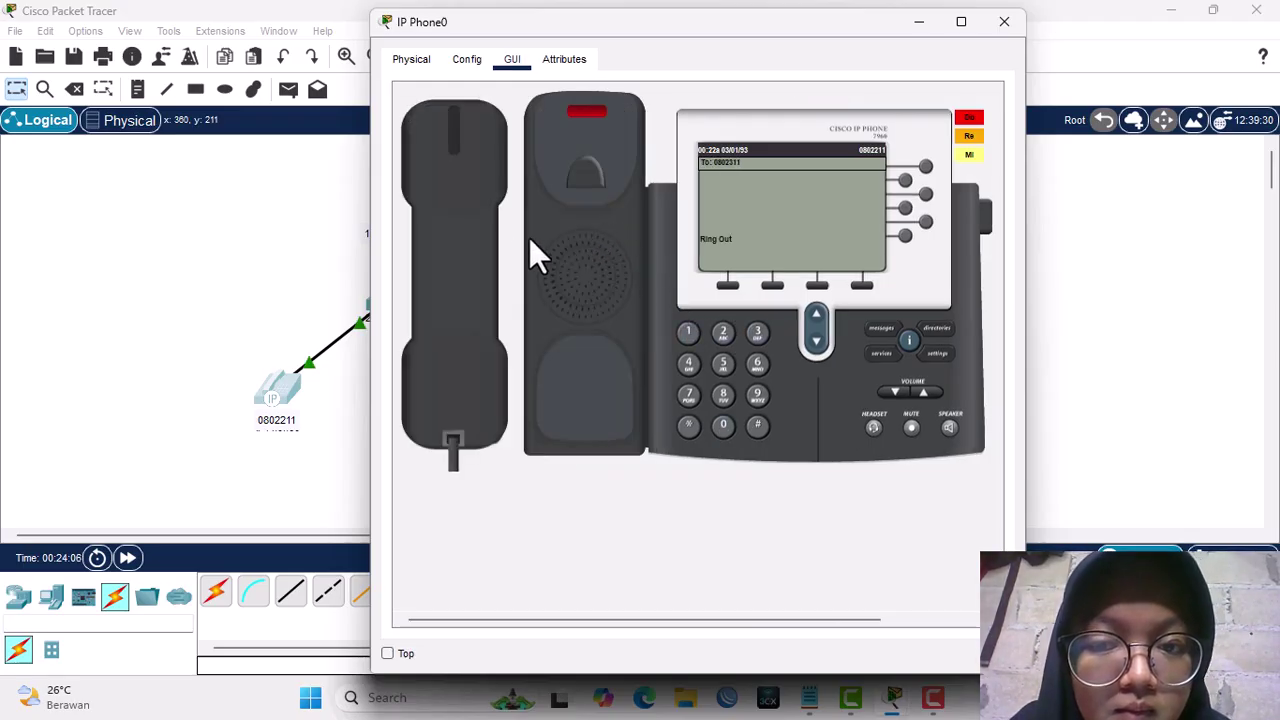
pyautogui.click(1129, 292)
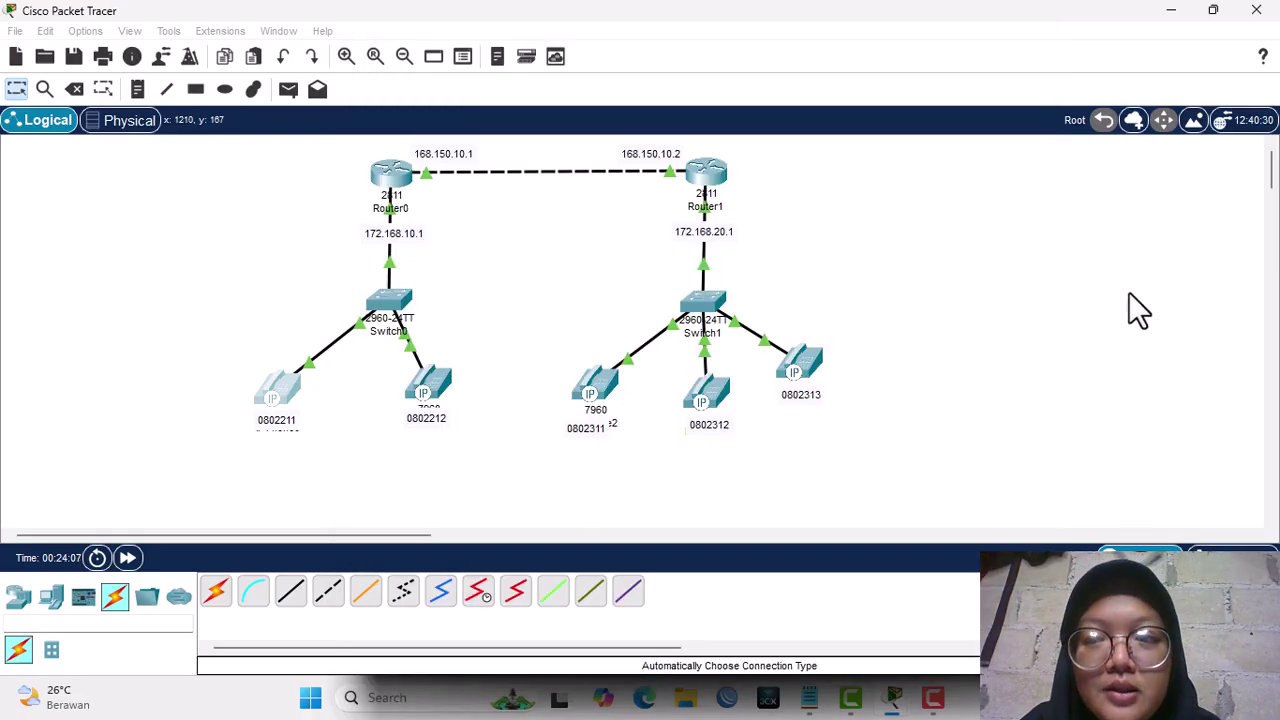
# Answer the incoming call on IP Phone2 by lifting its handset.
pyautogui.click(575, 380)
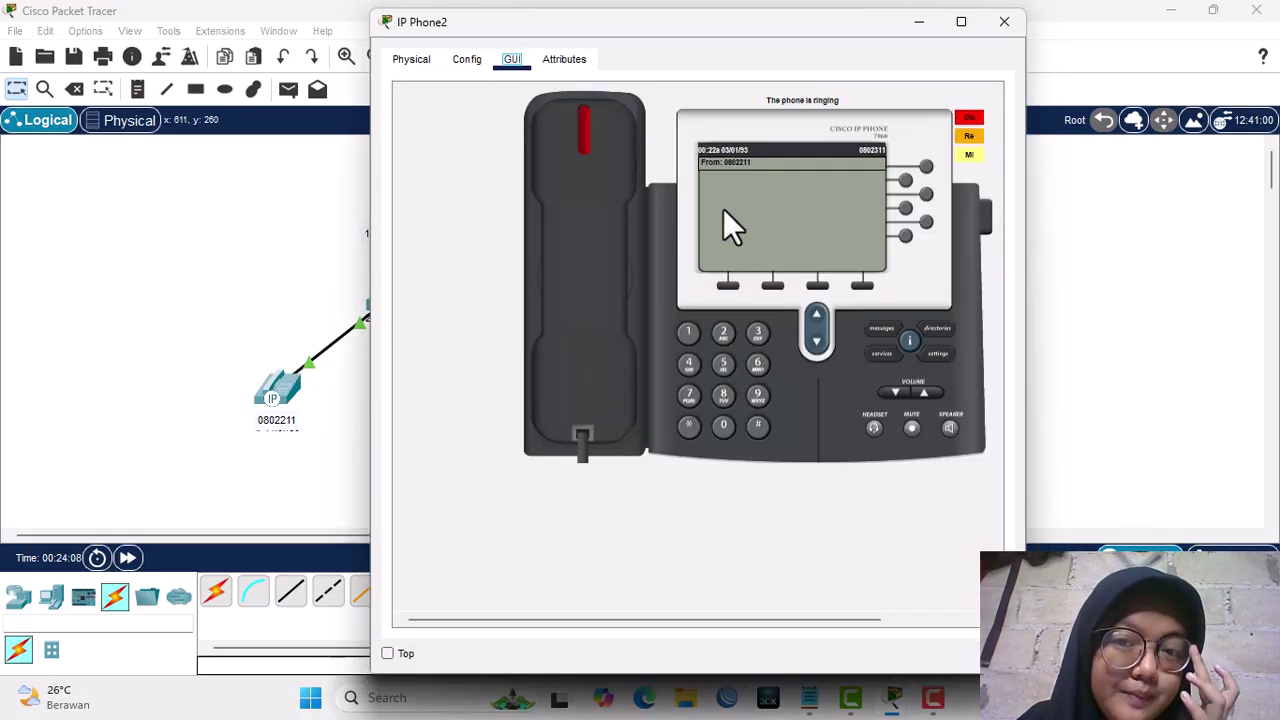
pyautogui.click(589, 284)
pyautogui.click(1262, 409)
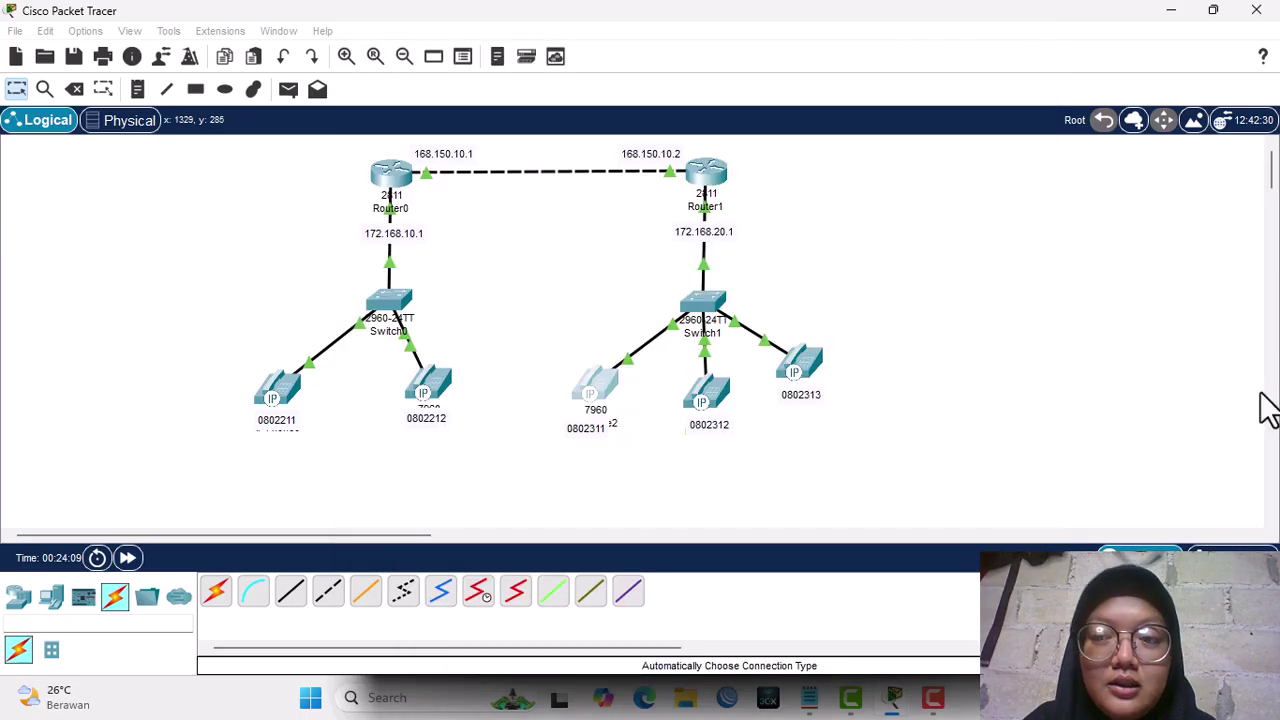
# Hang up the current call on IP Phone0, dial IP Phone3's extension and lift the handset to call it.
pyautogui.click(284, 400)
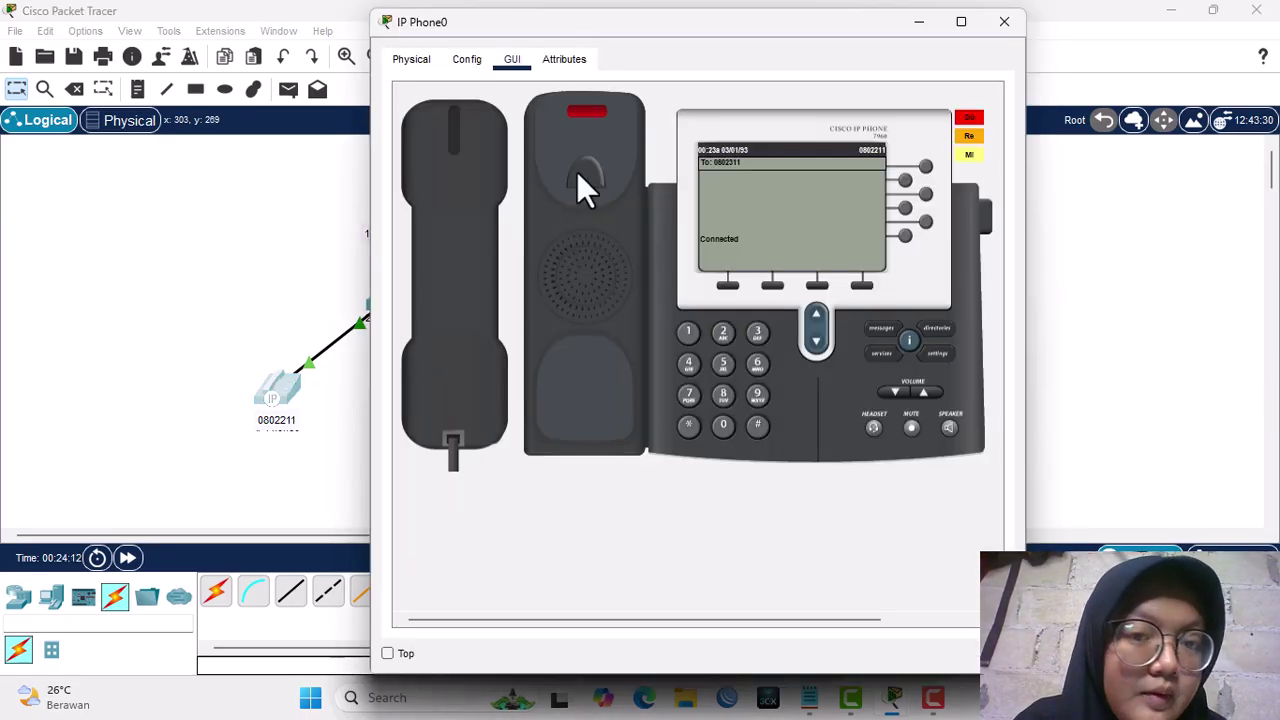
pyautogui.click(453, 310)
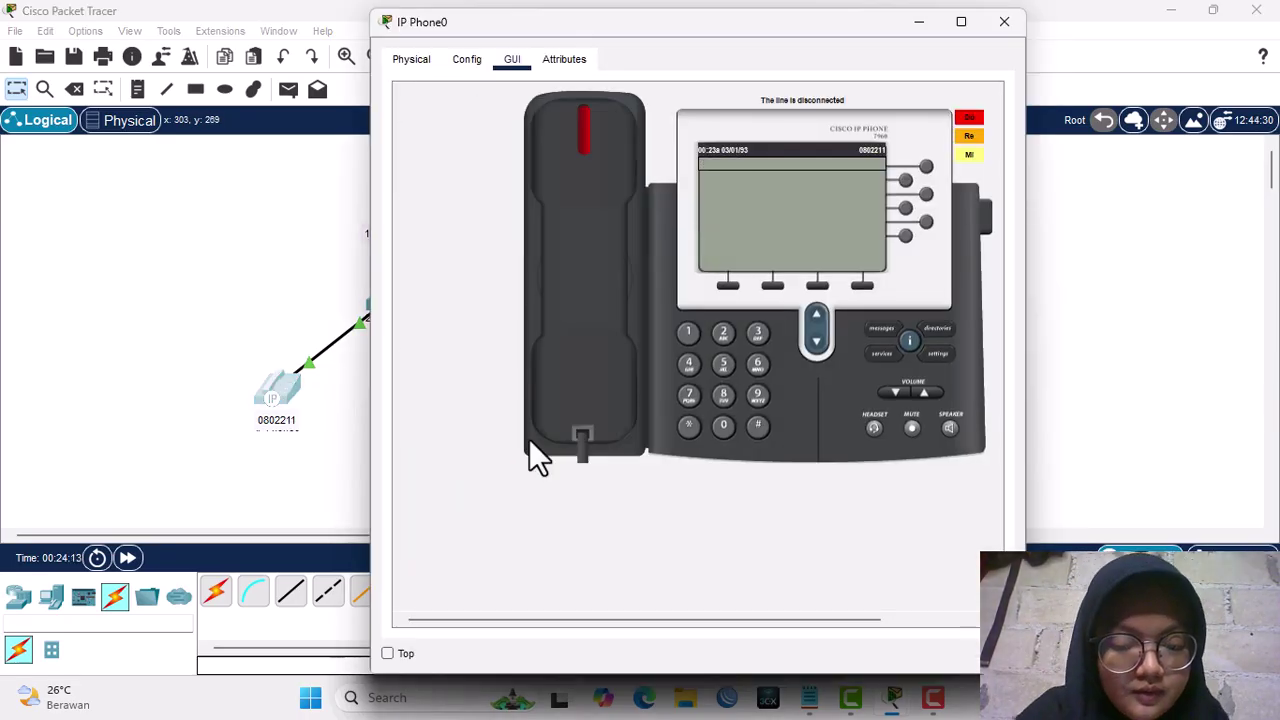
pyautogui.write('080')
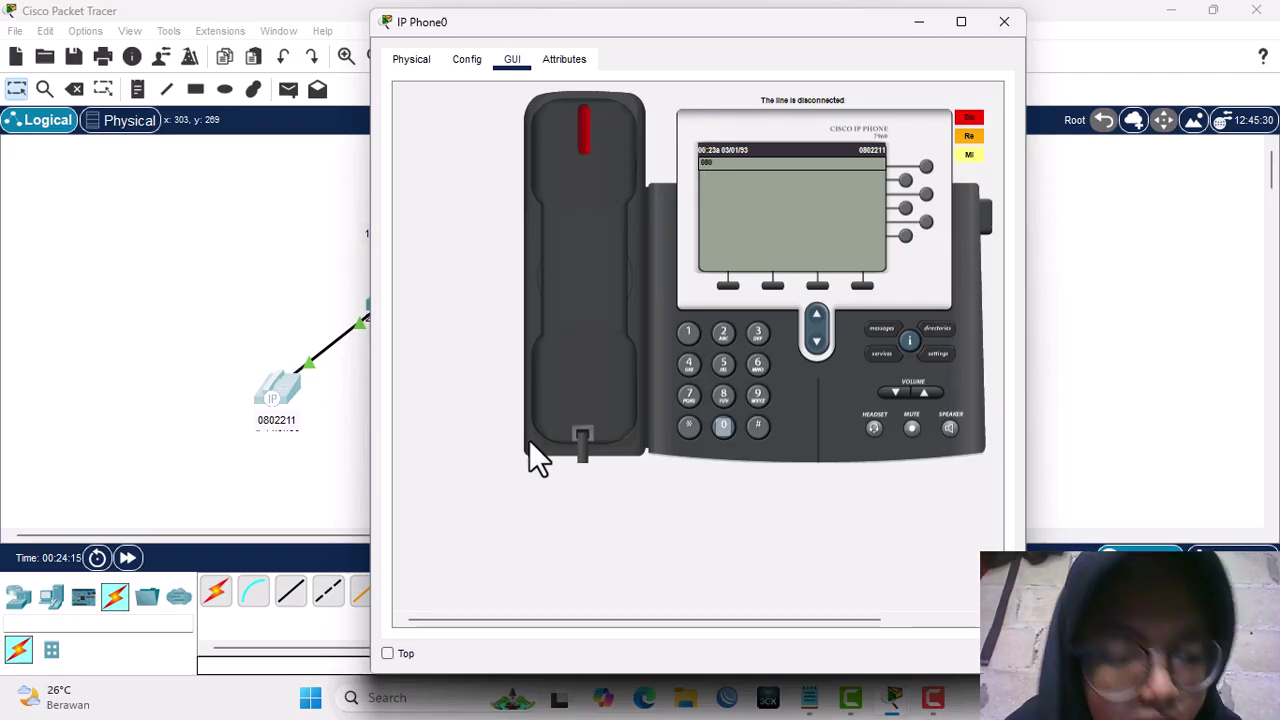
pyautogui.write('22')
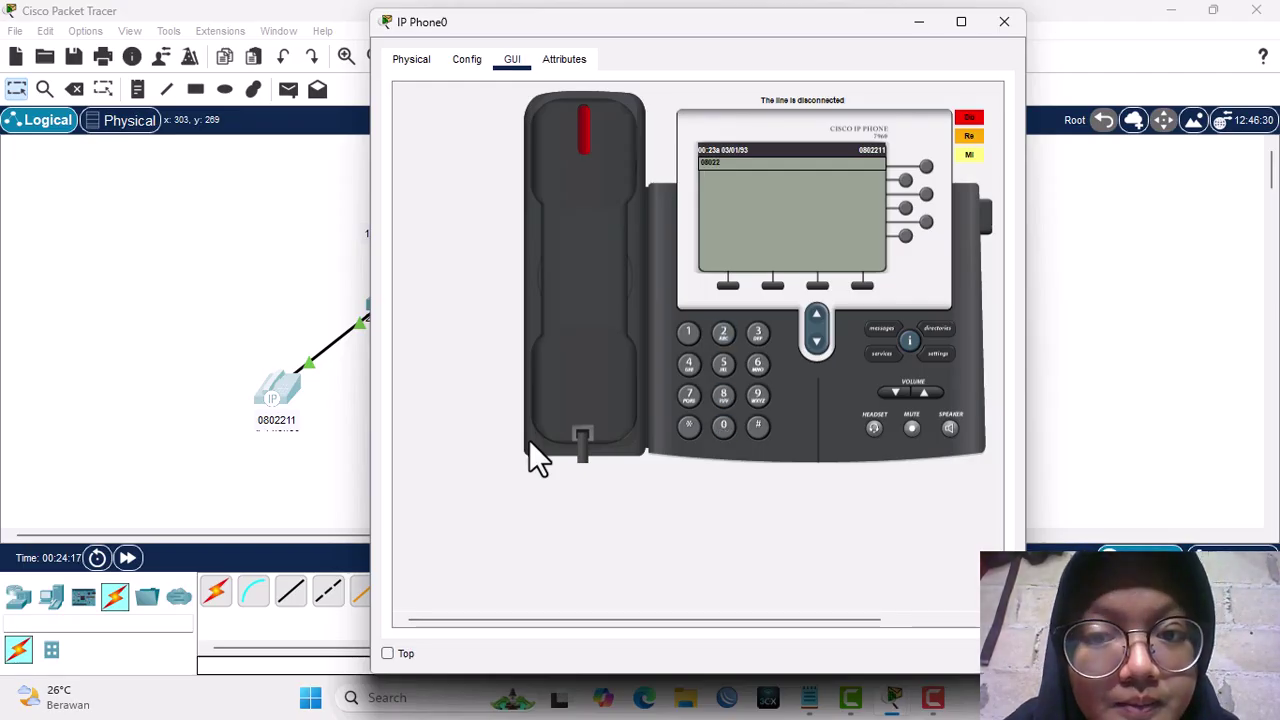
pyautogui.write('3')
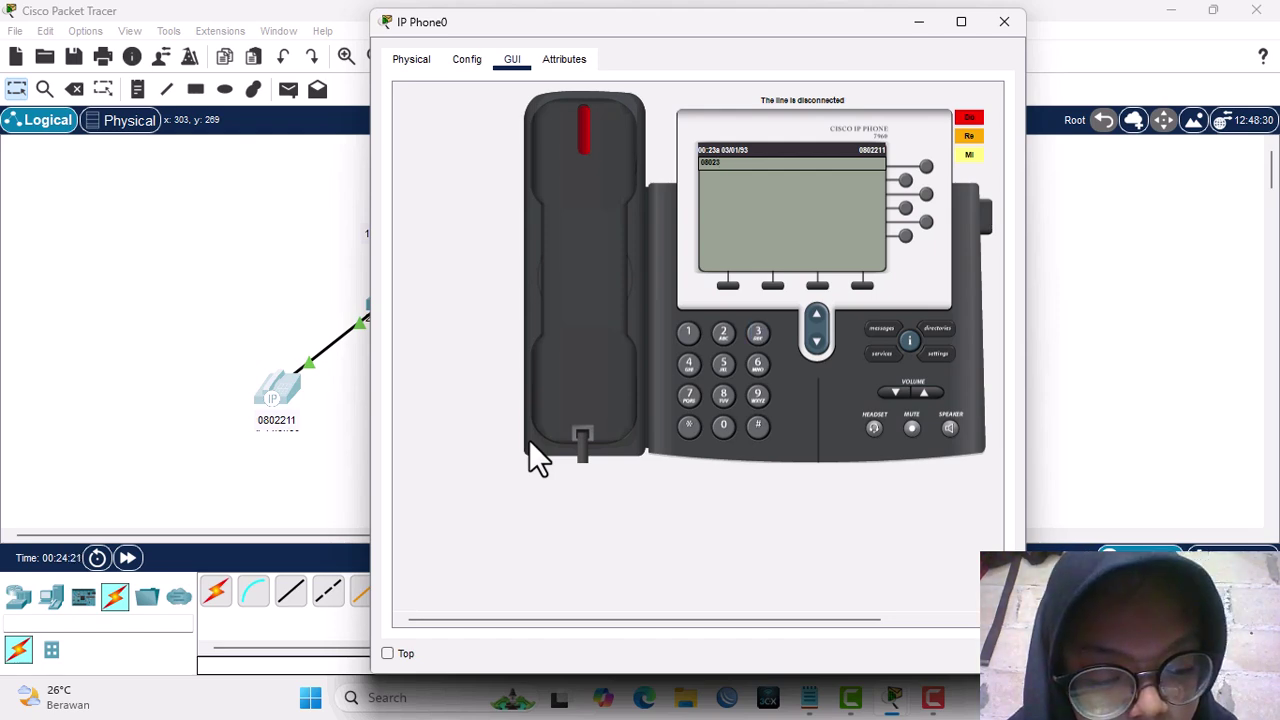
pyautogui.write('12')
pyautogui.click(529, 439)
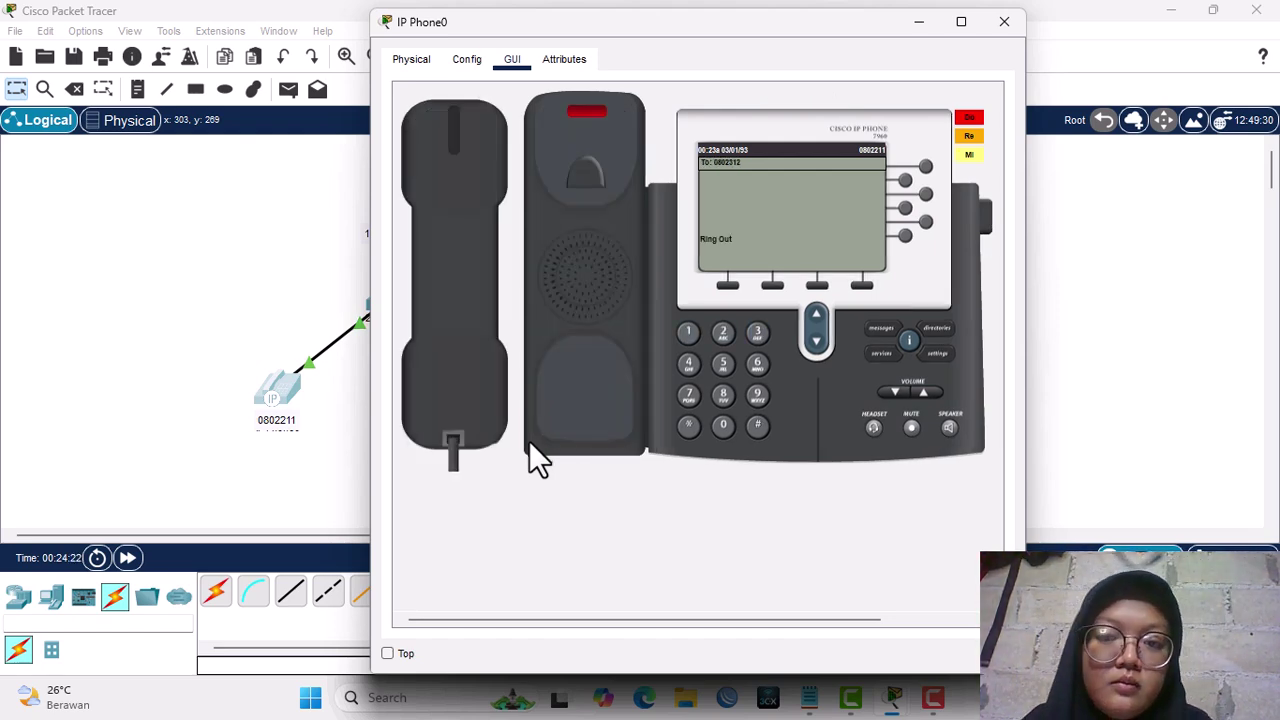
pyautogui.click(1222, 386)
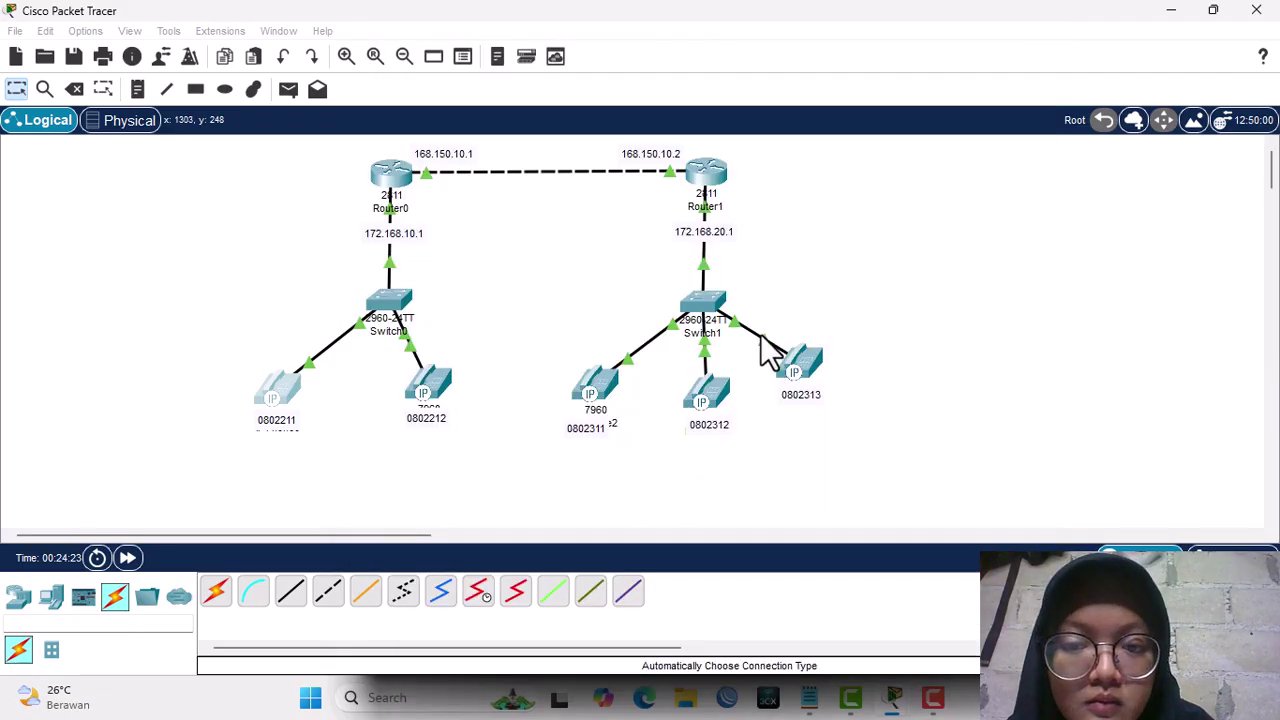
# Answer the incoming call on IP Phone3 by lifting its handset.
pyautogui.click(708, 394)
pyautogui.click(588, 255)
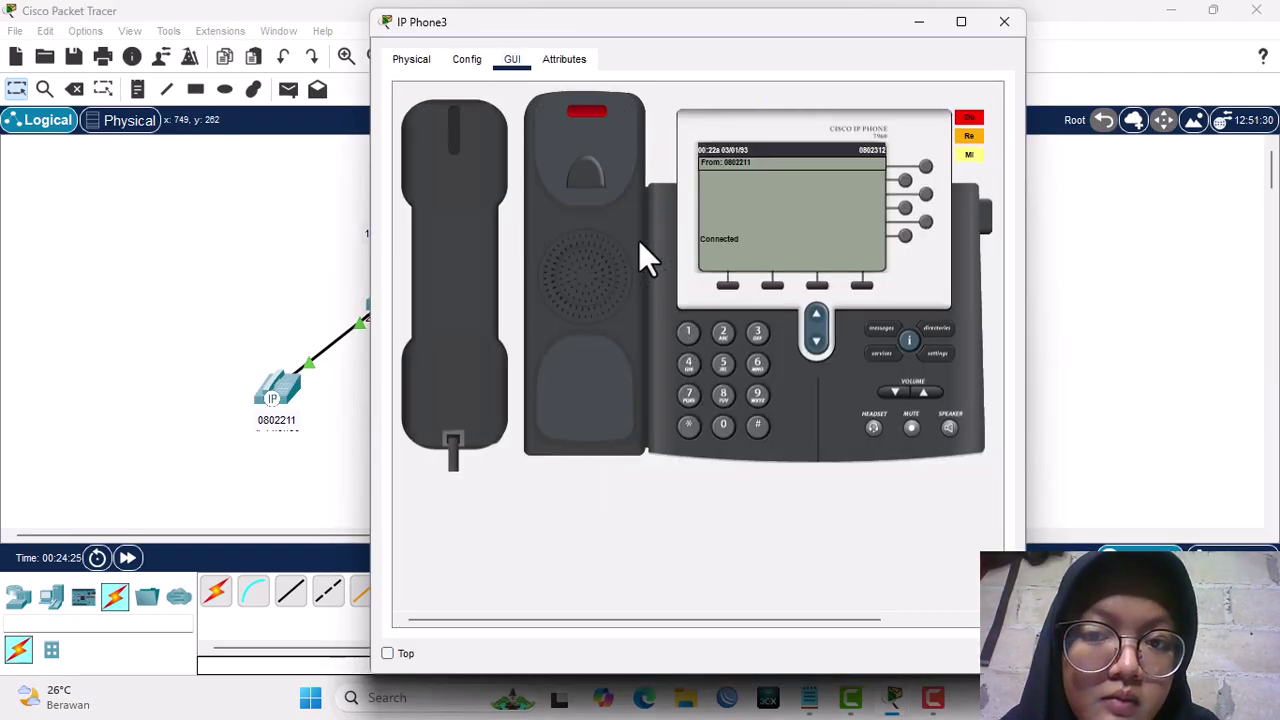
pyautogui.click(1119, 231)
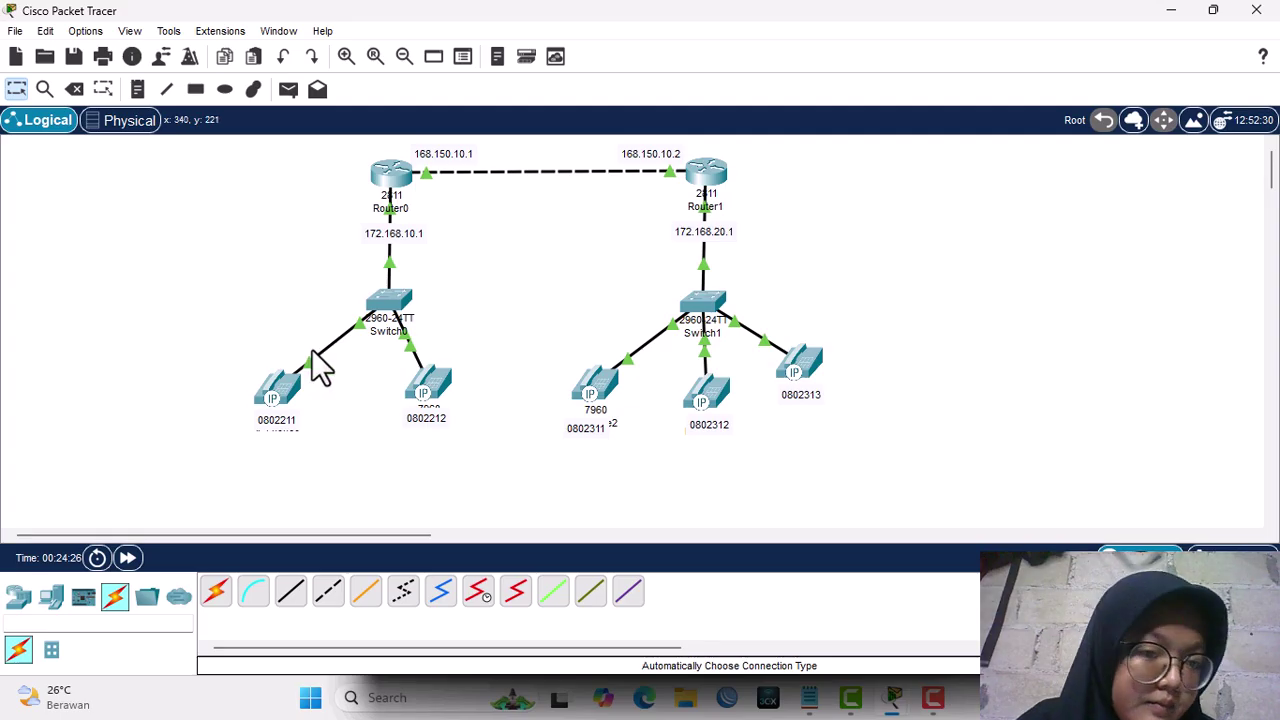
# Hang up the current call on IP Phone0, dial IP Phone4's extension and lift the handset to call it.
pyautogui.click(292, 390)
pyautogui.click(410, 312)
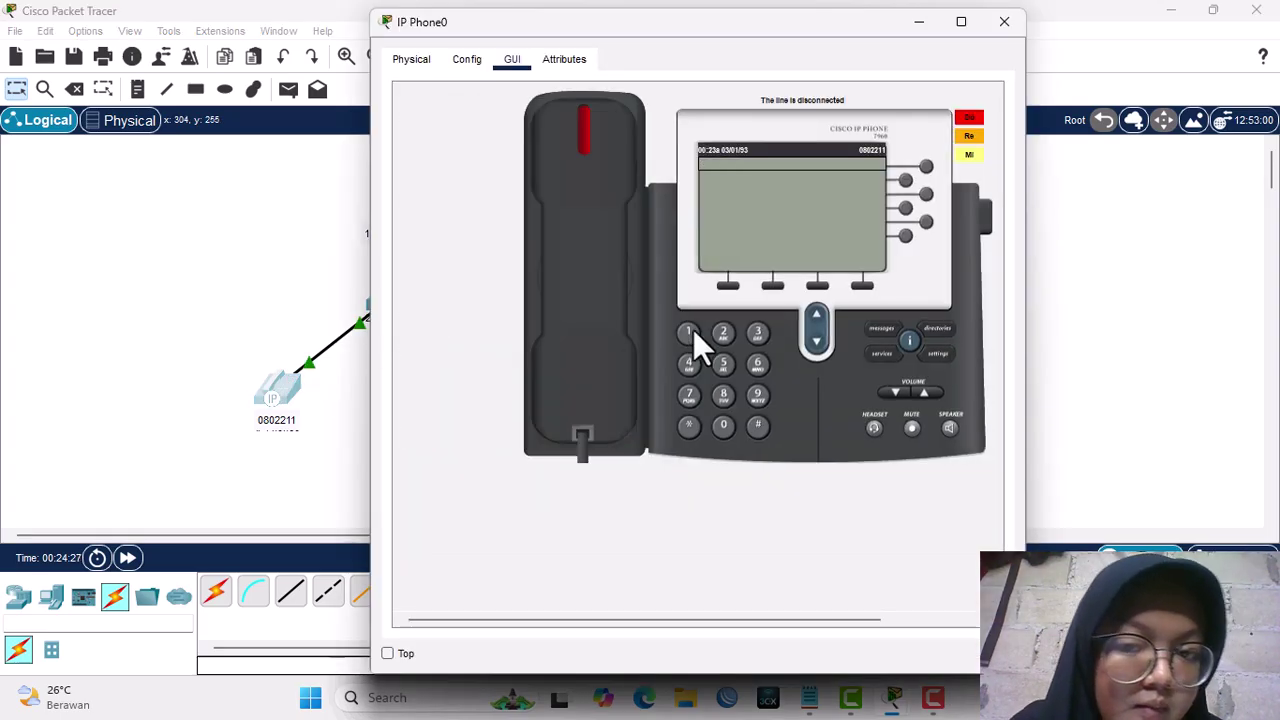
pyautogui.click(752, 425)
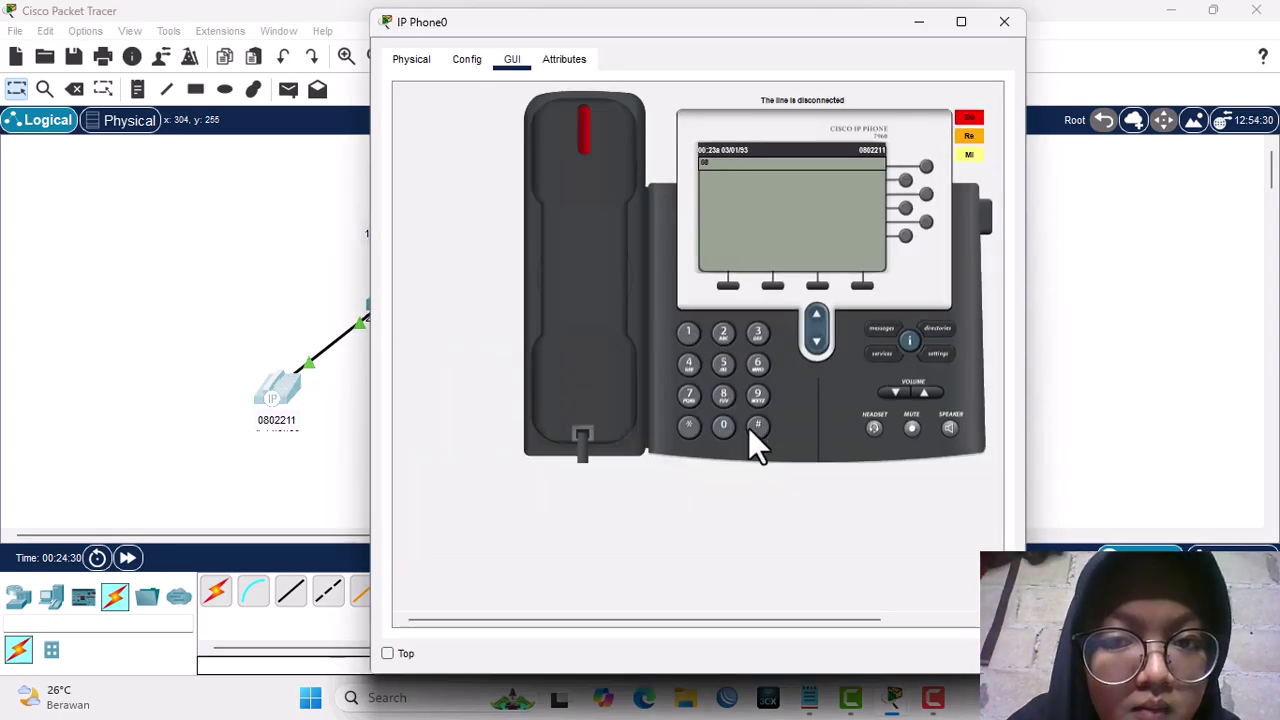
pyautogui.write('02')
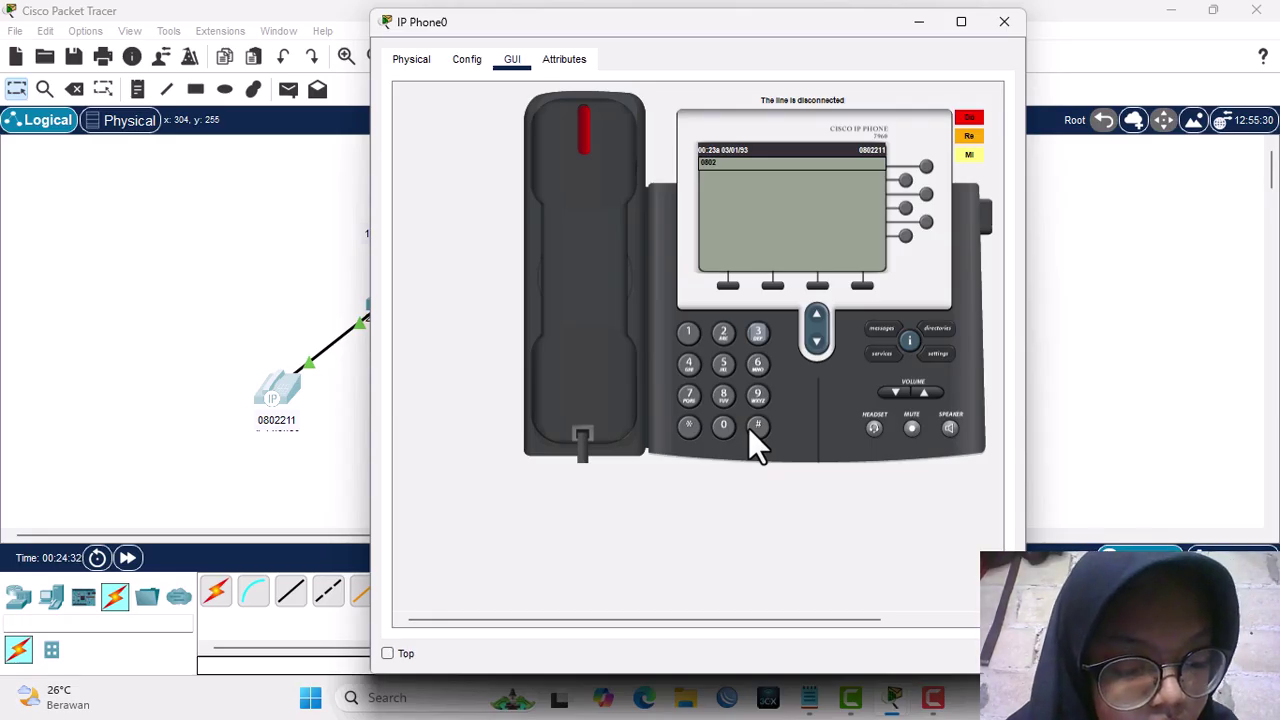
pyautogui.write('313')
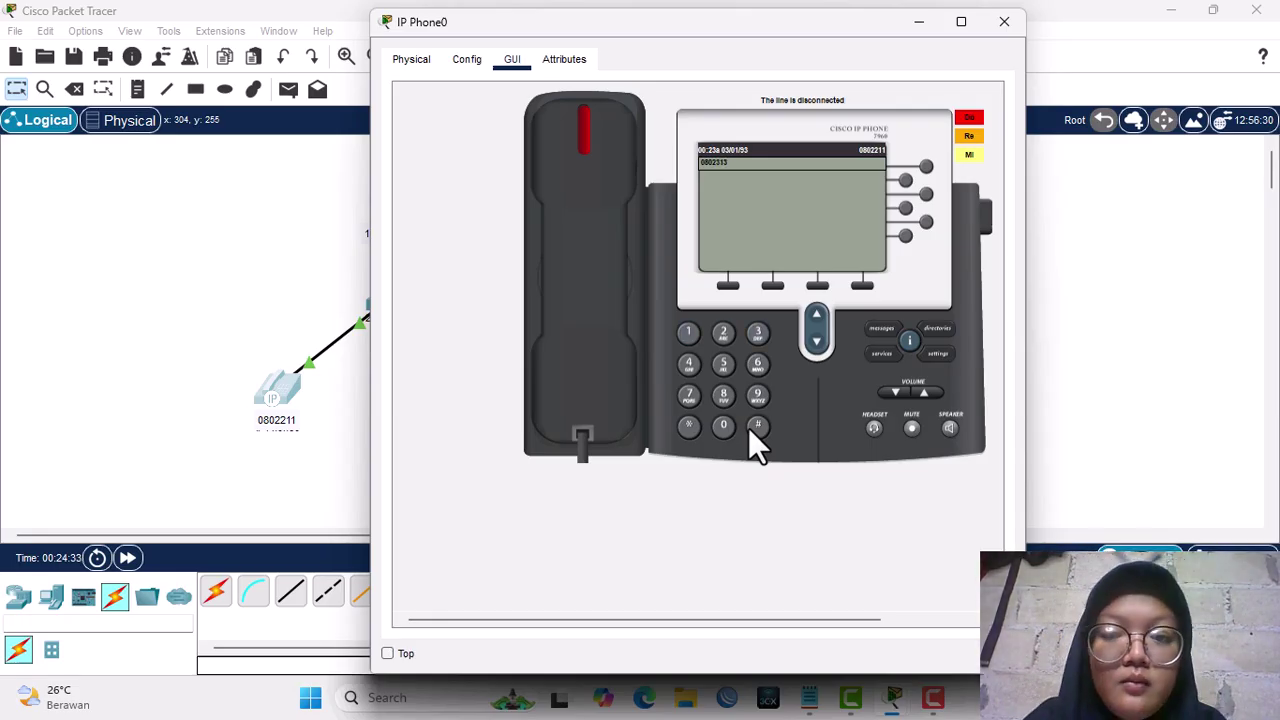
pyautogui.click(752, 425)
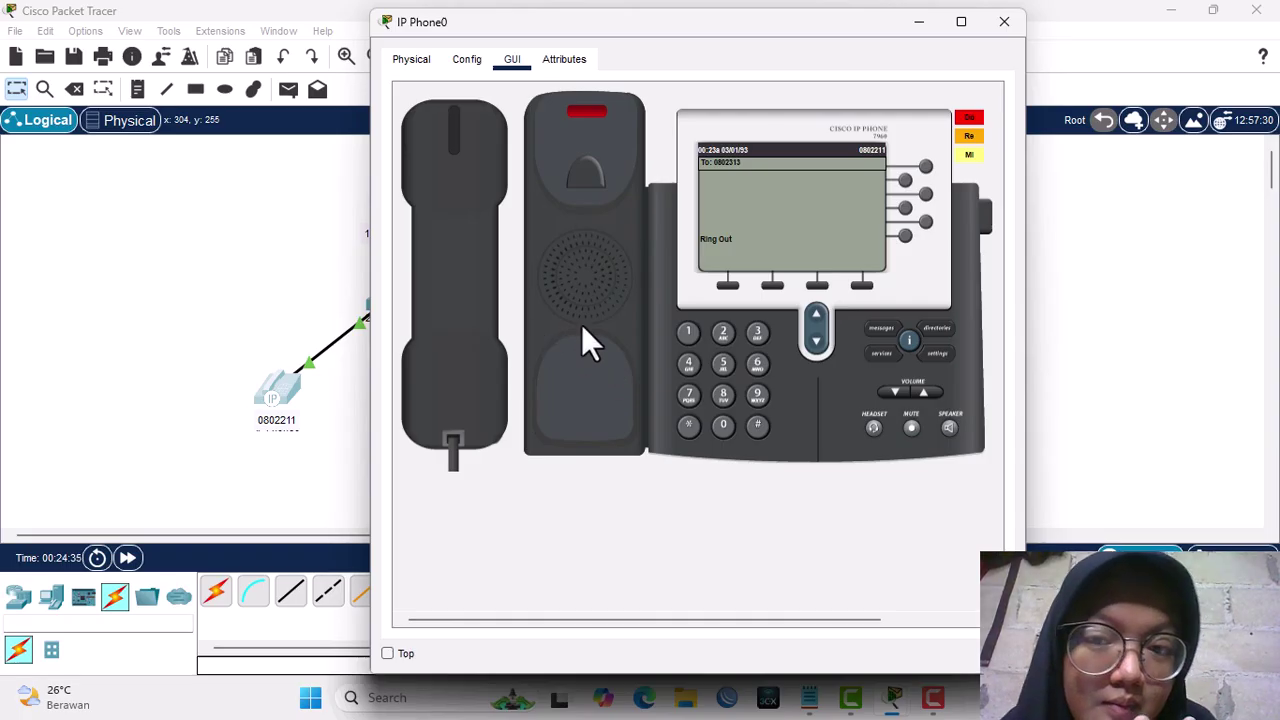
pyautogui.click(1040, 235)
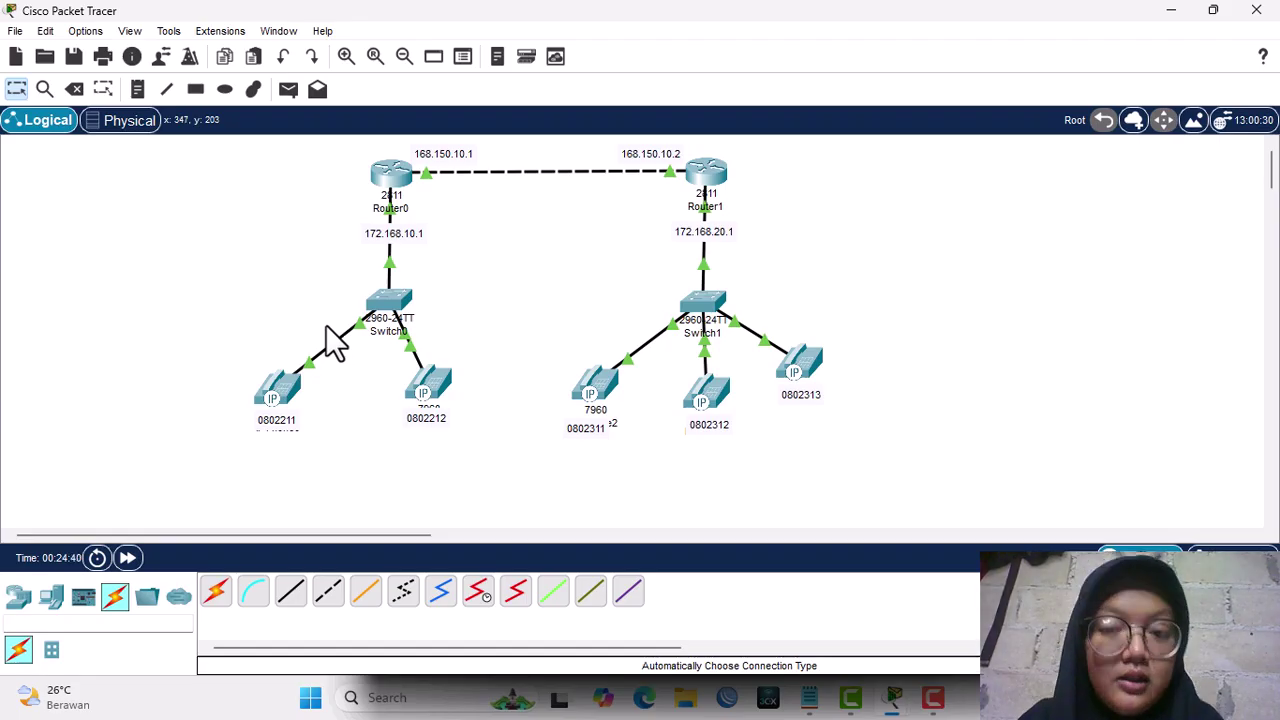
# Answer the incoming call on IP Phone4 by lifting its handset.
pyautogui.doubleClick(797, 366)
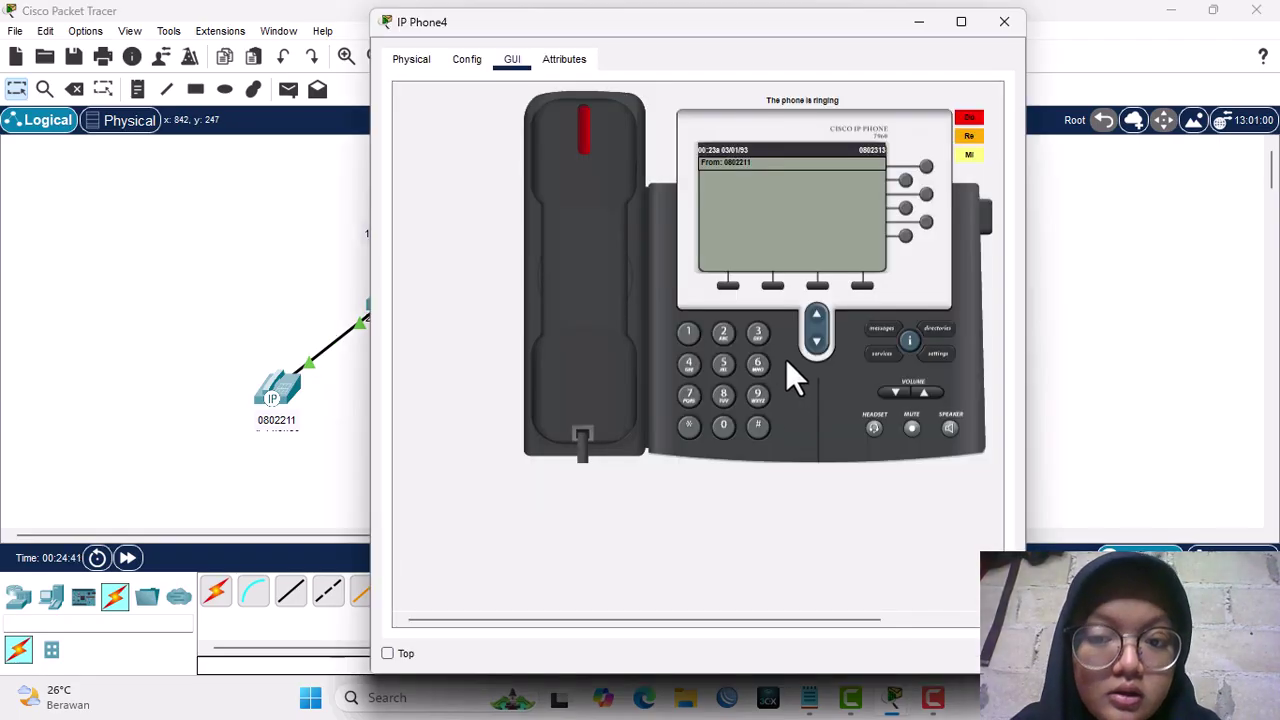
pyautogui.click(607, 265)
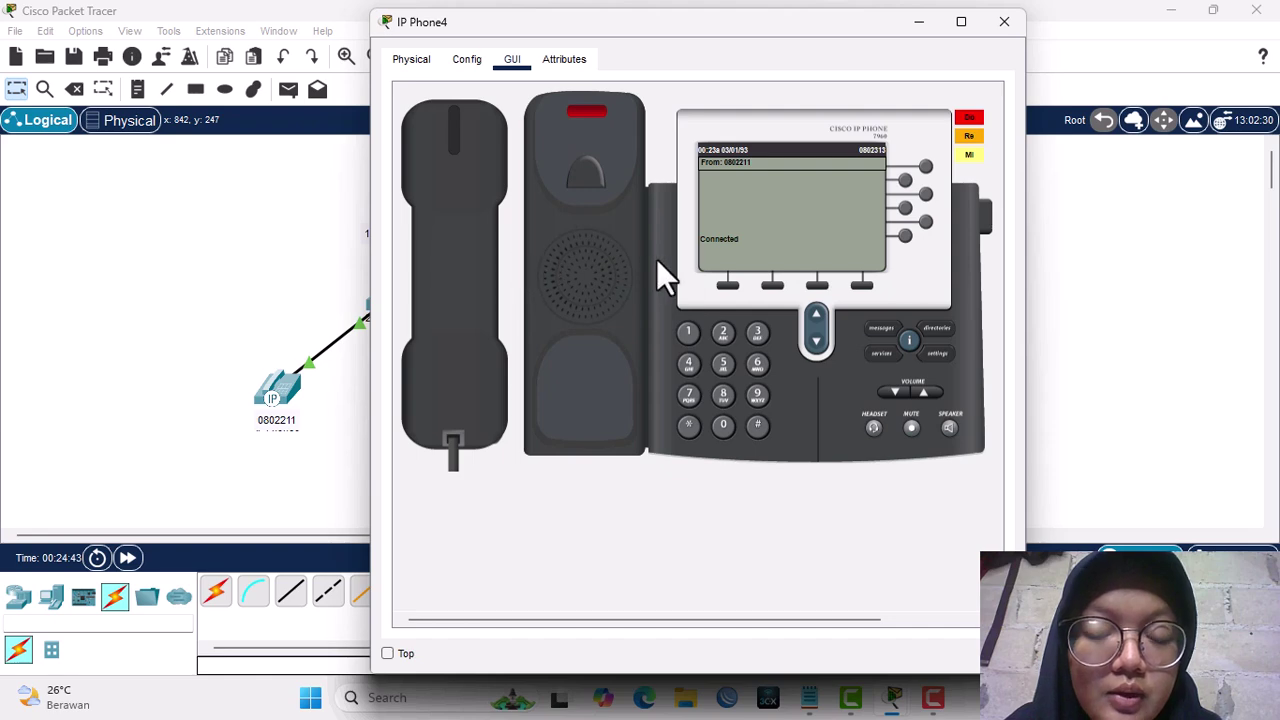
pyautogui.click(1062, 259)
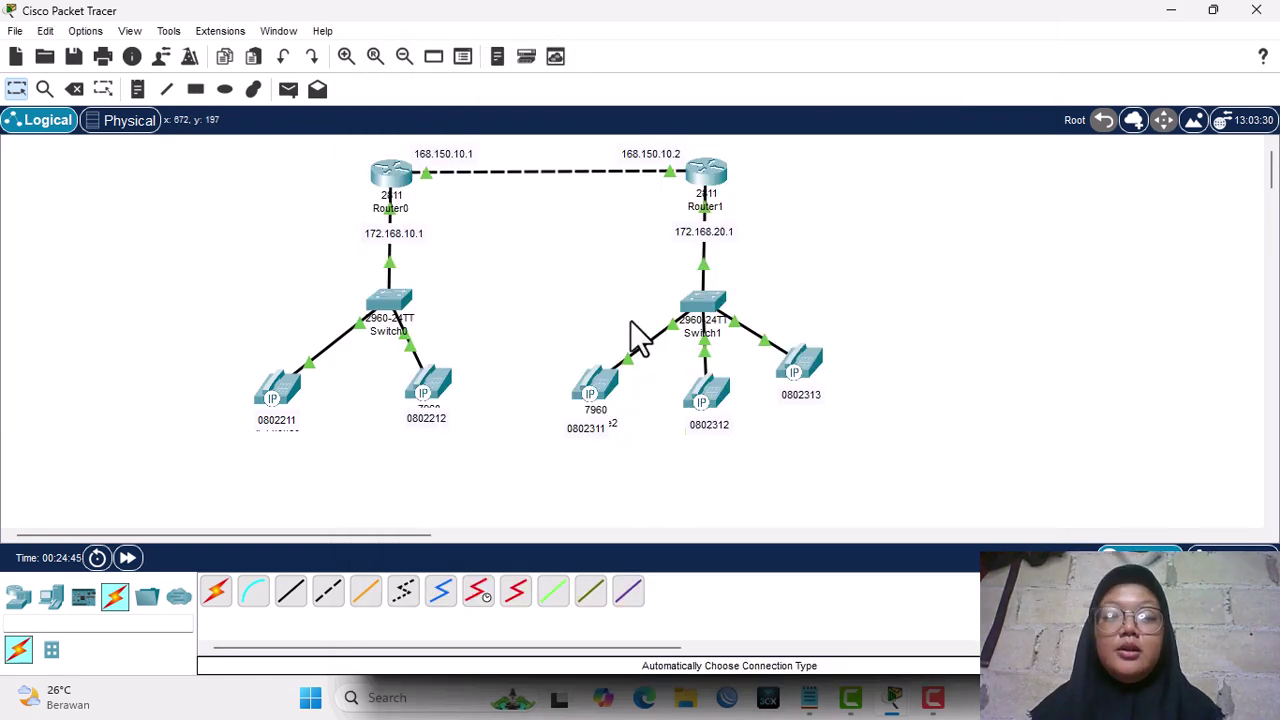